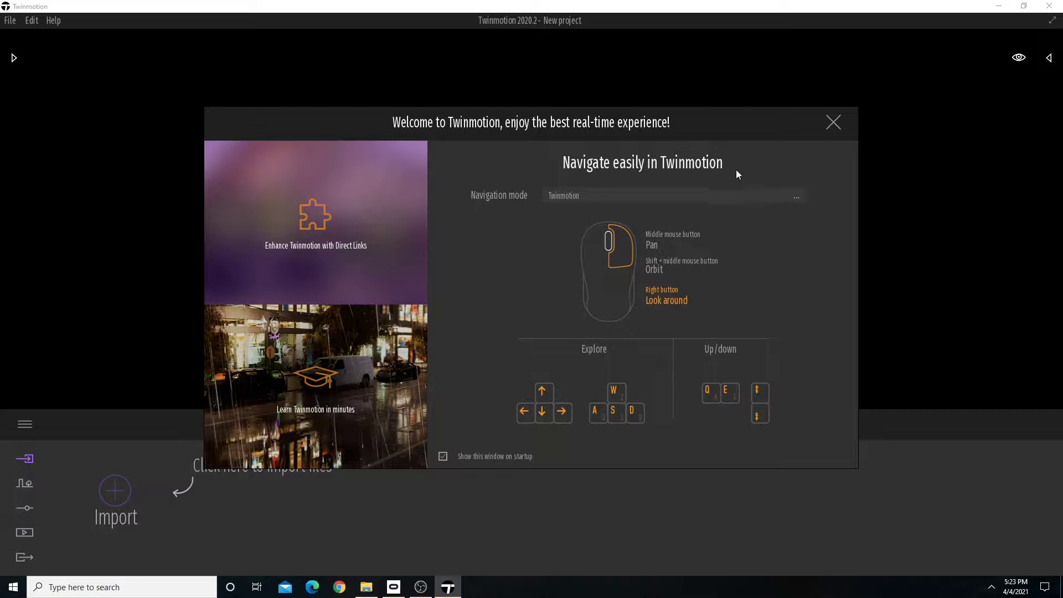
Dismiss the welcome window and look around the default scene.
{"action": "left_click", "coordinate": [833, 123]}
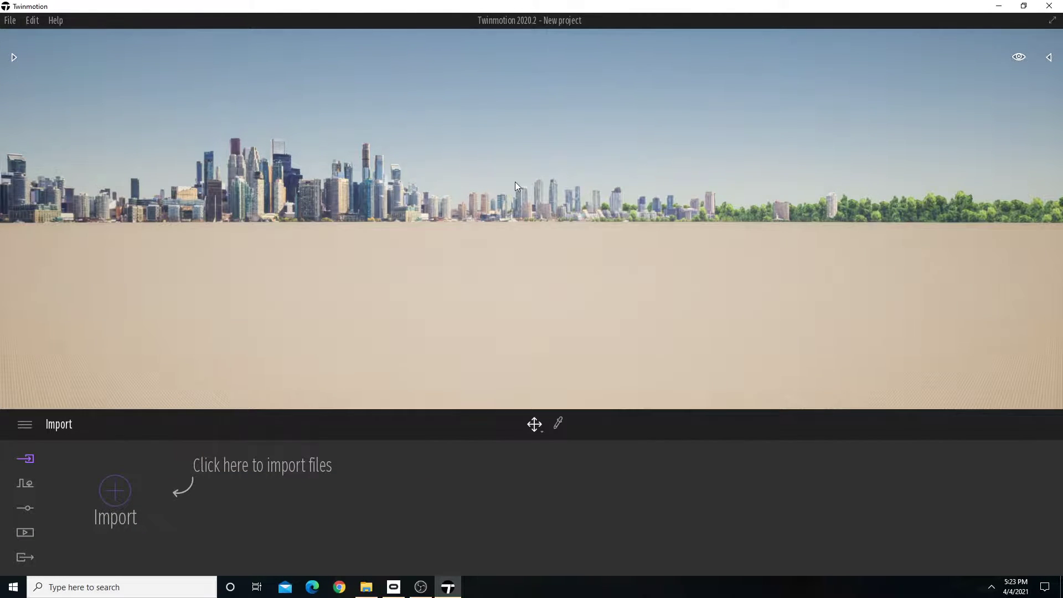
{"action": "right_click_drag", "start_coordinate": [504, 177], "coordinate": [641, 152]}
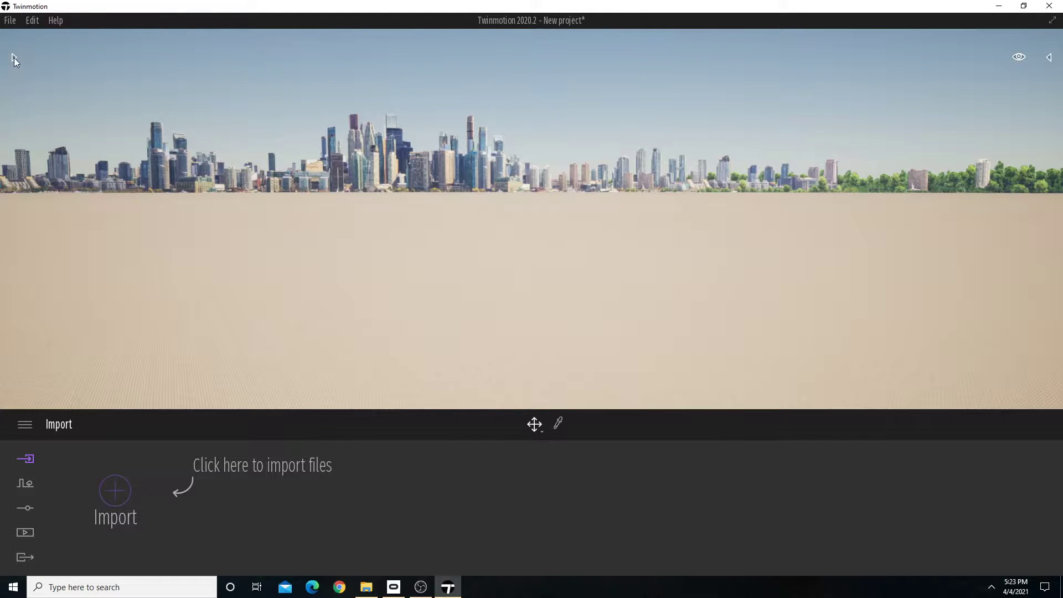
Browse the library's Materials, Vegetation and landscape, and Objects categories.
{"action": "left_click", "coordinate": [13, 57]}
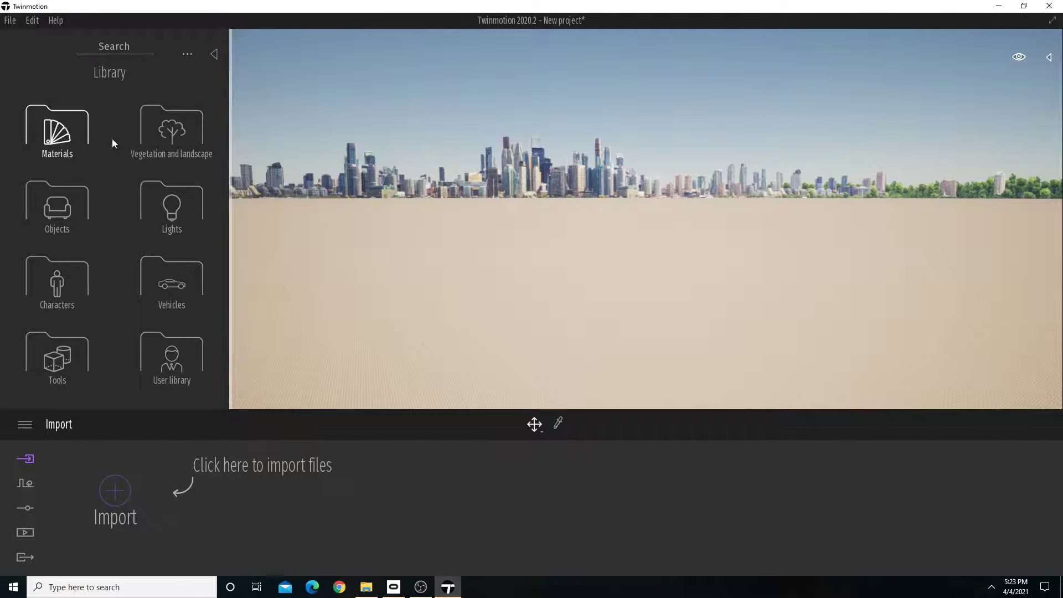
{"action": "left_click", "coordinate": [105, 126]}
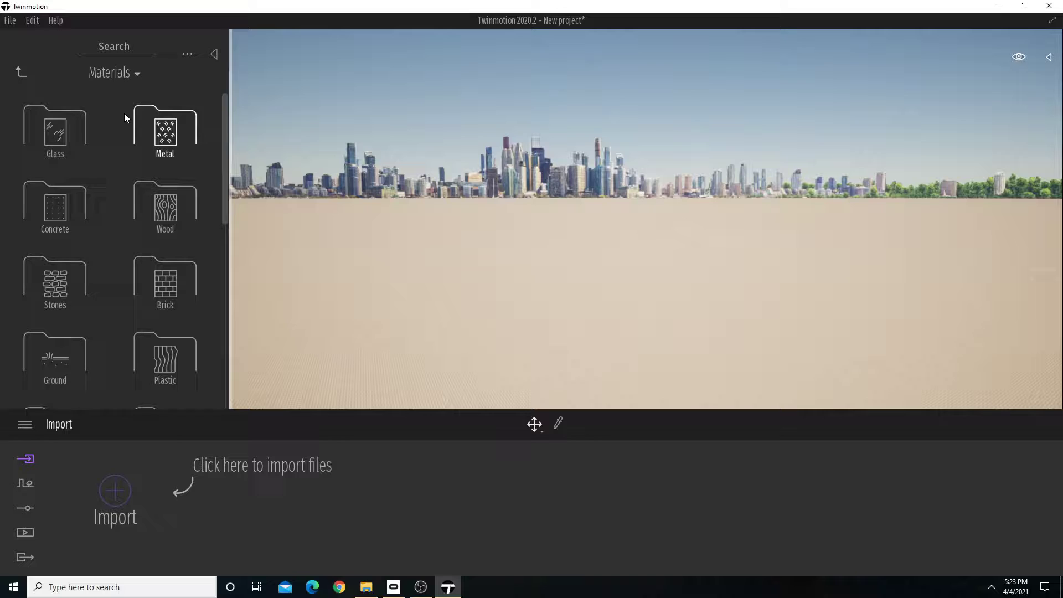
{"action": "left_click", "coordinate": [21, 72]}
{"action": "left_click", "coordinate": [161, 133]}
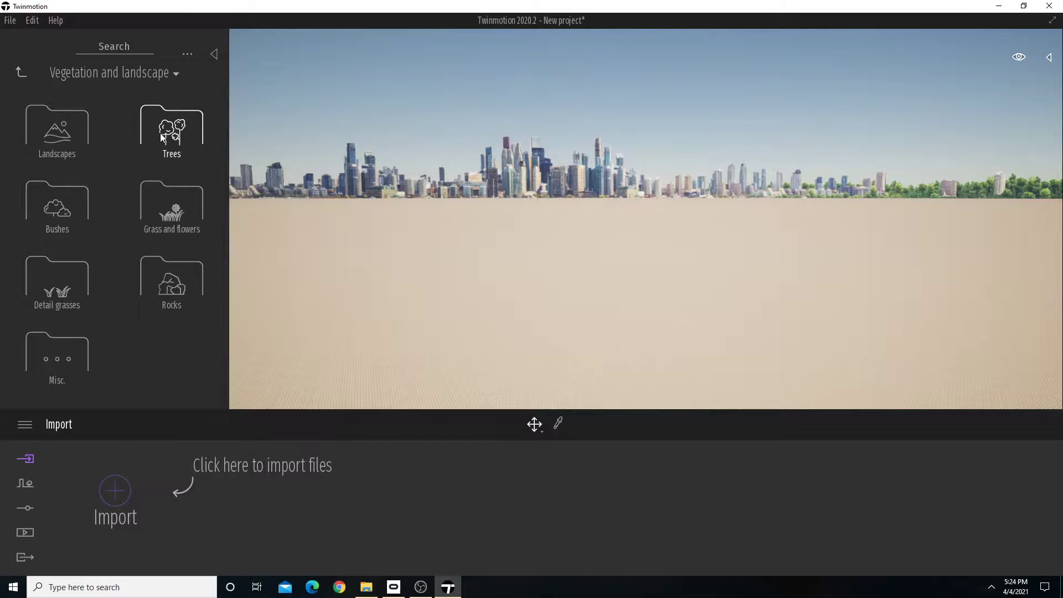
{"action": "left_click", "coordinate": [18, 75]}
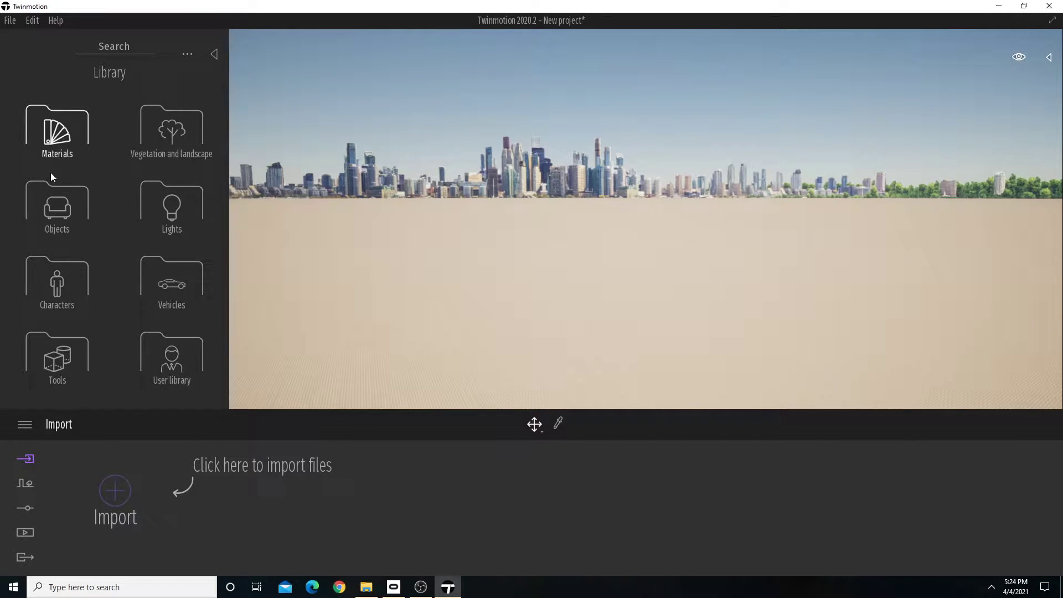
{"action": "left_click", "coordinate": [58, 205]}
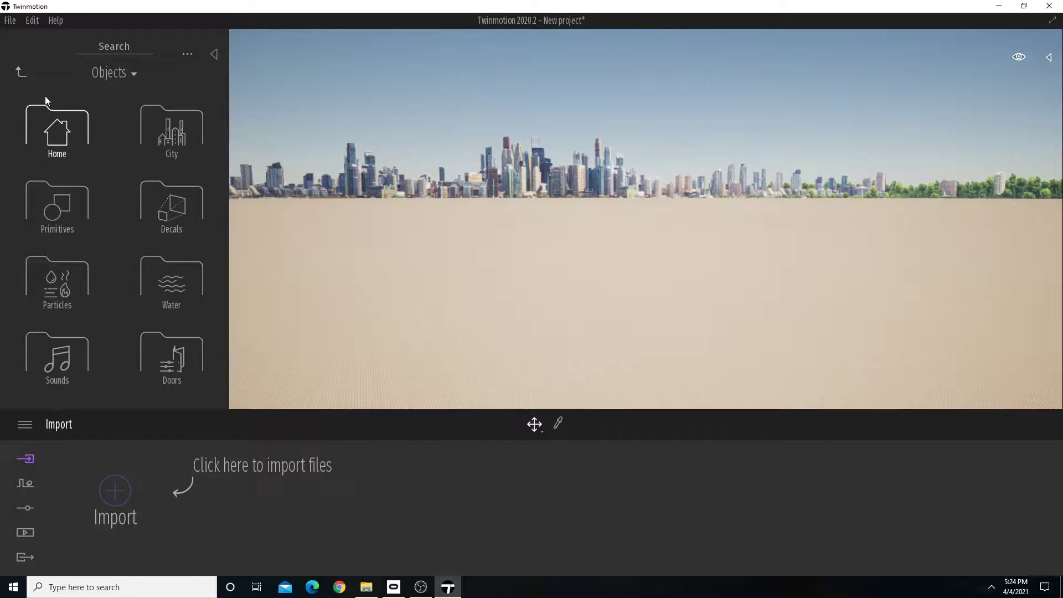
{"action": "left_click", "coordinate": [22, 73]}
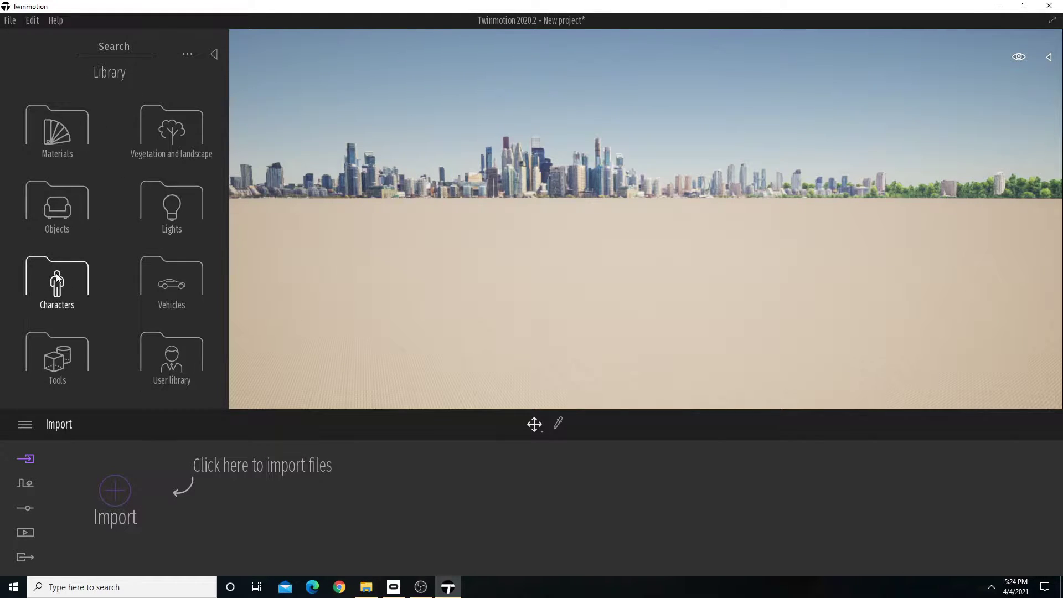
{"action": "left_click", "coordinate": [213, 54]}
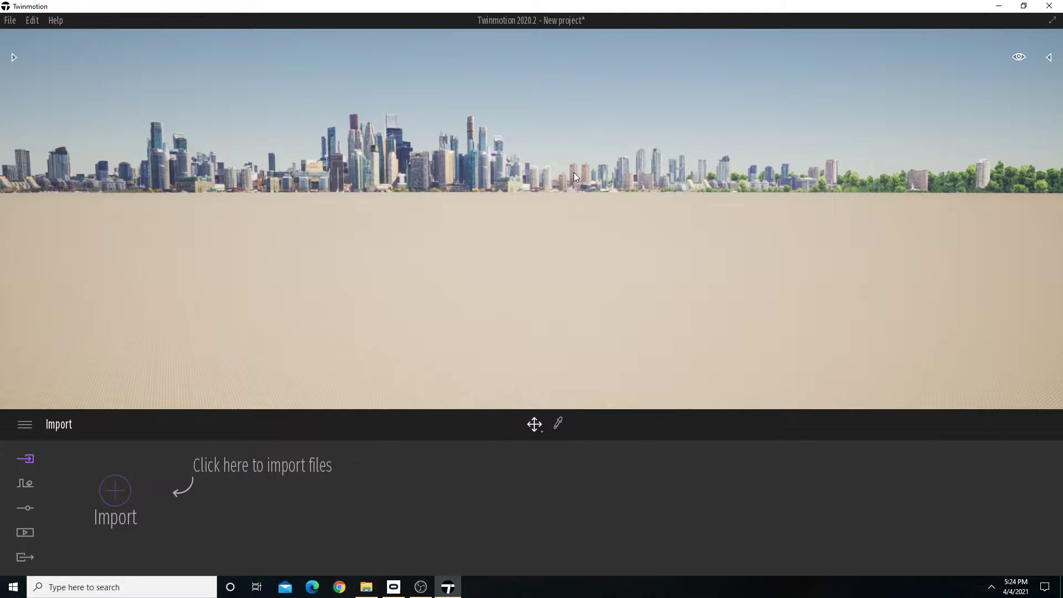
Delete the Starting Ground from the scene graph.
{"action": "left_click", "coordinate": [1049, 57]}
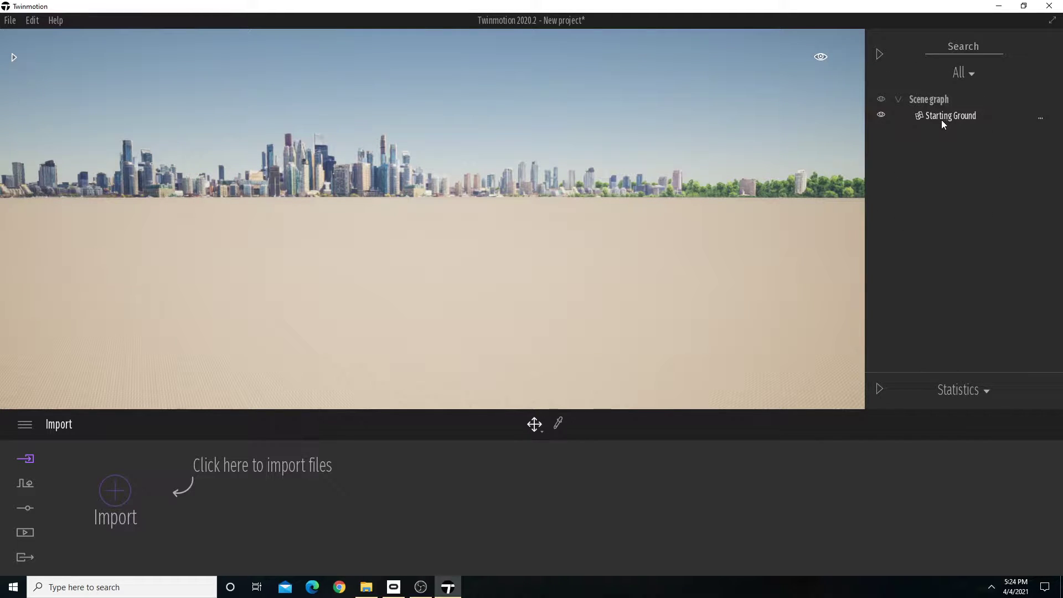
{"action": "left_click", "coordinate": [727, 200]}
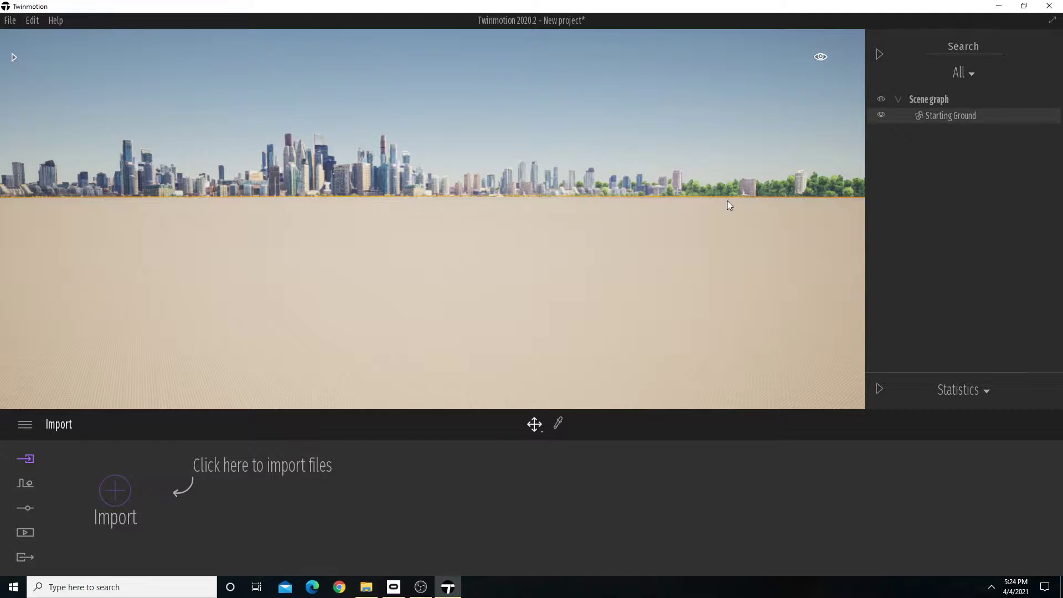
{"action": "left_click", "coordinate": [704, 195]}
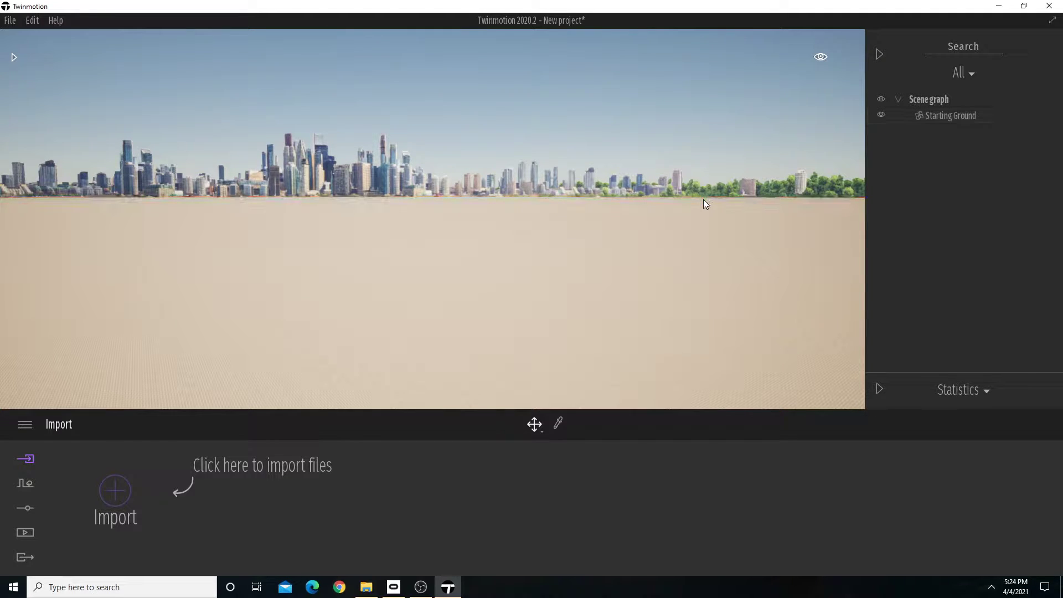
{"action": "left_click", "coordinate": [699, 203]}
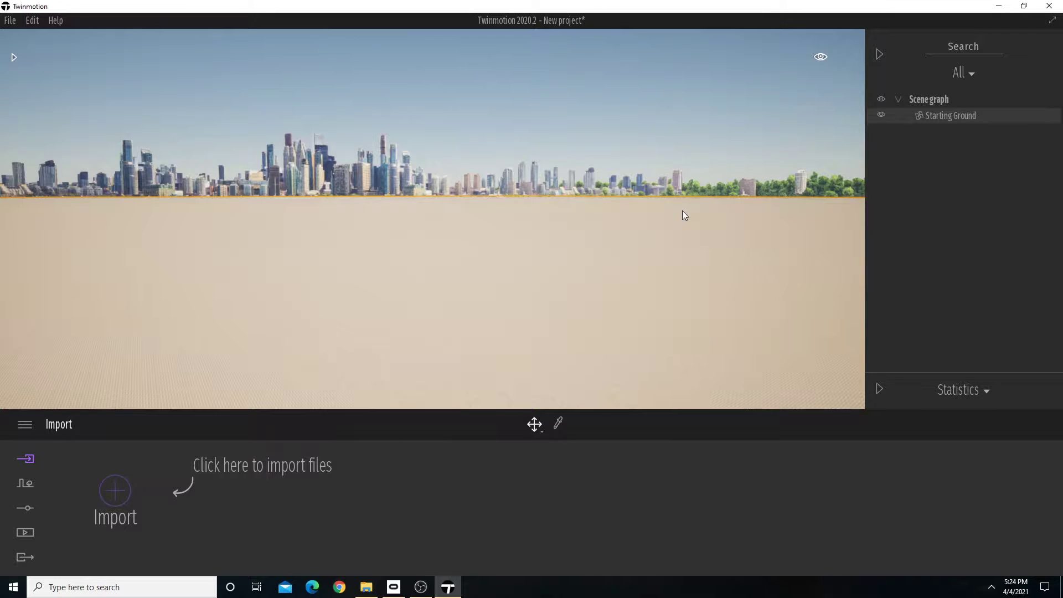
{"action": "key", "text": "Delete"}
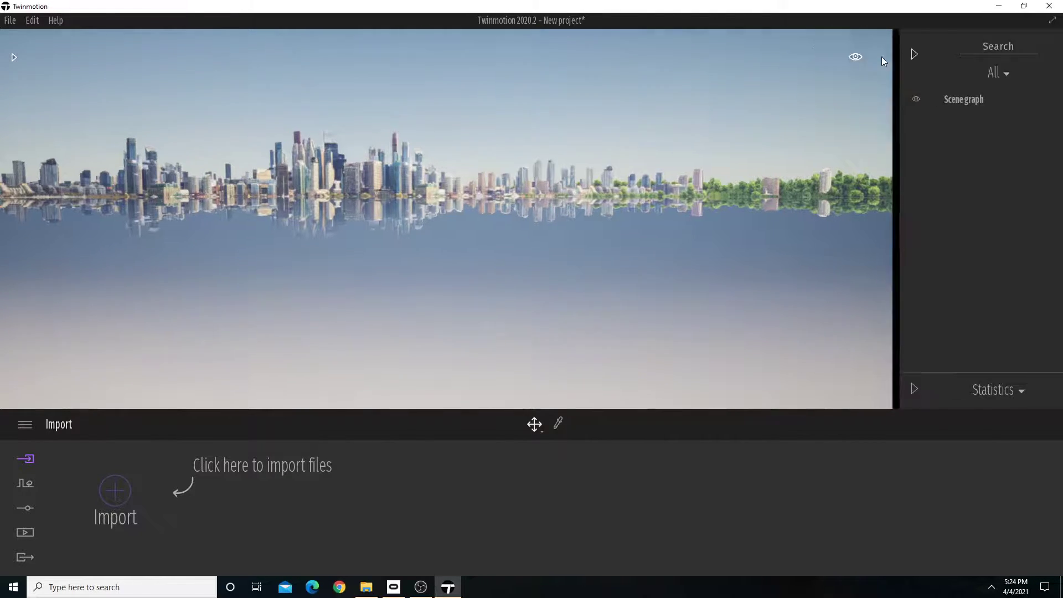
{"action": "left_click", "coordinate": [880, 55]}
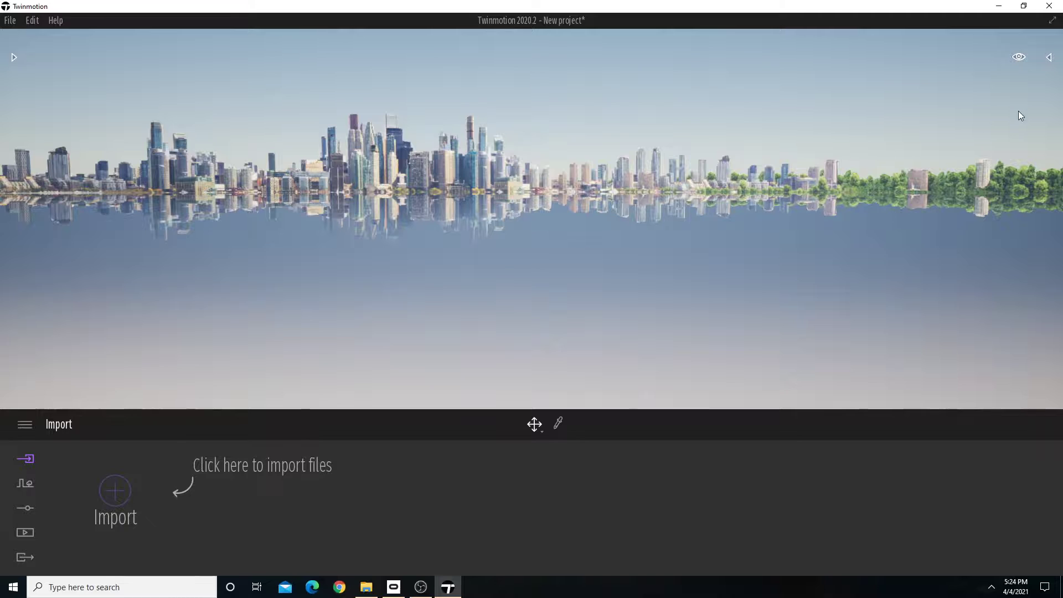
Examine the view settings for time of day, movement speed, camera height, standard views and clipping.
{"action": "mouse_move", "coordinate": [1020, 57]}
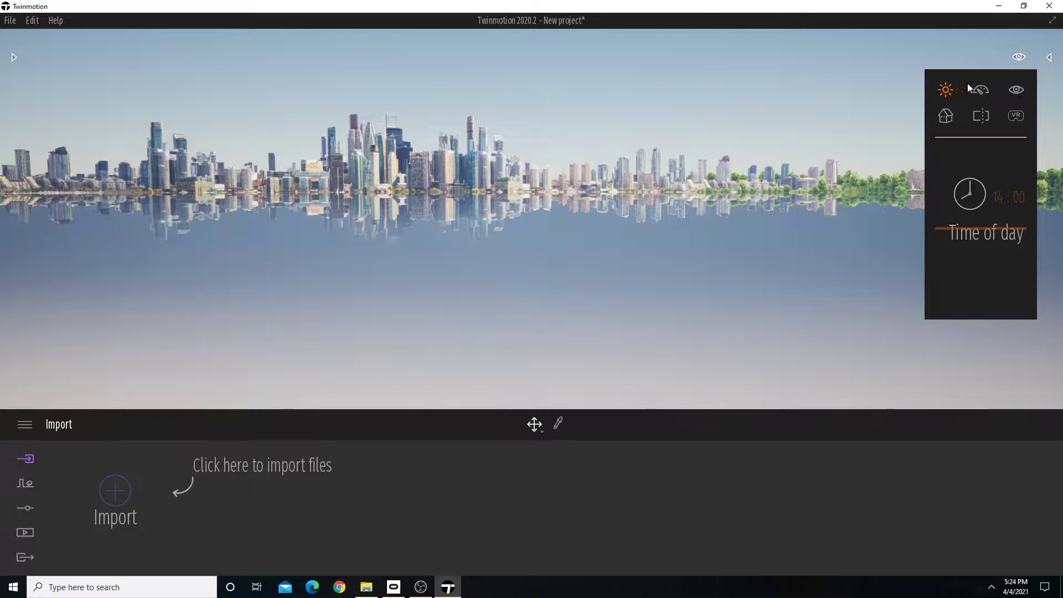
{"action": "left_click", "coordinate": [981, 89]}
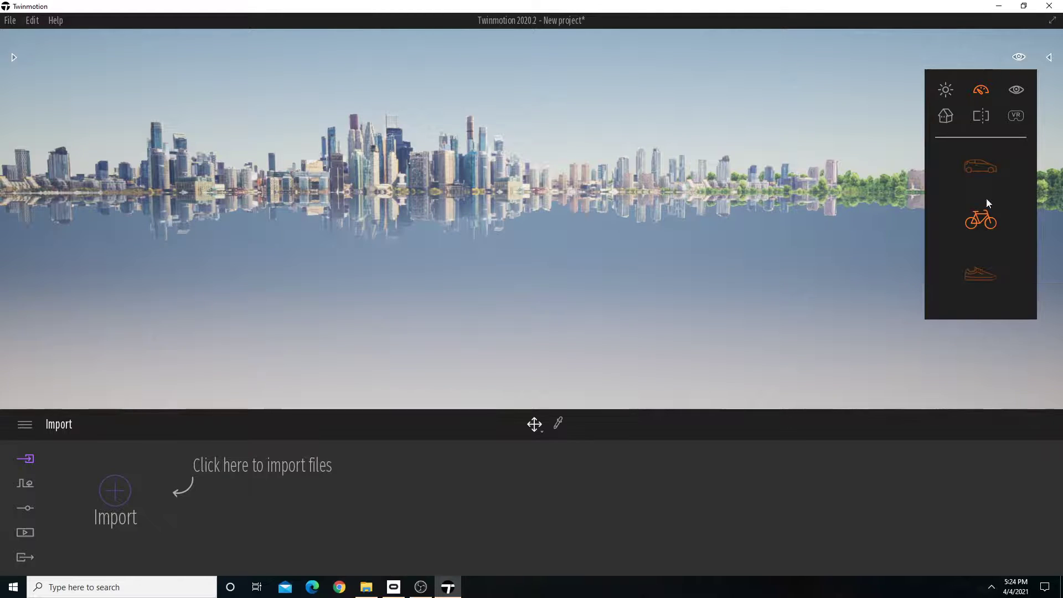
{"action": "left_click", "coordinate": [1018, 89]}
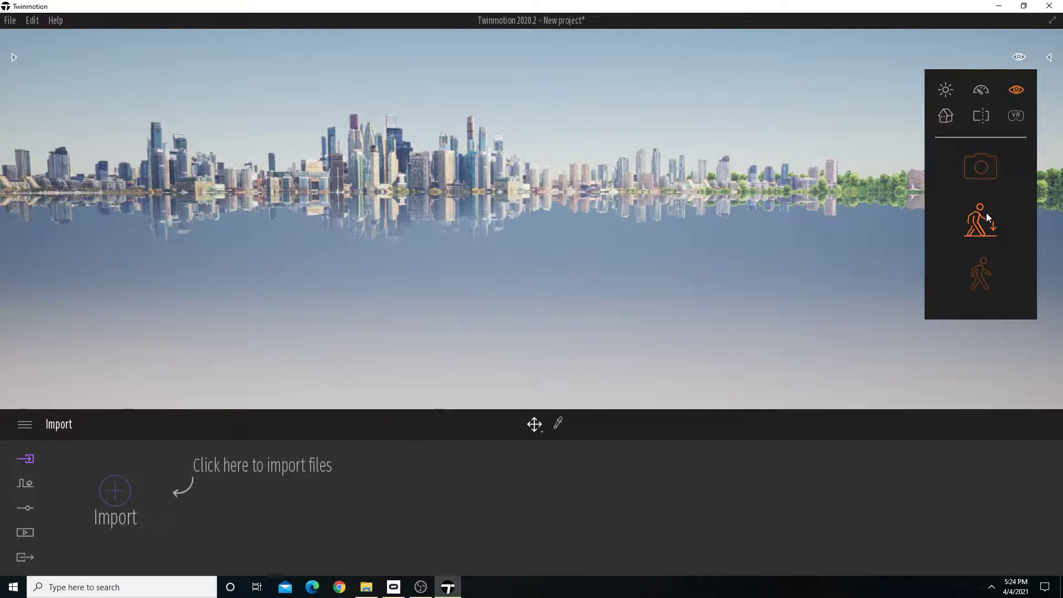
{"action": "left_click", "coordinate": [945, 115]}
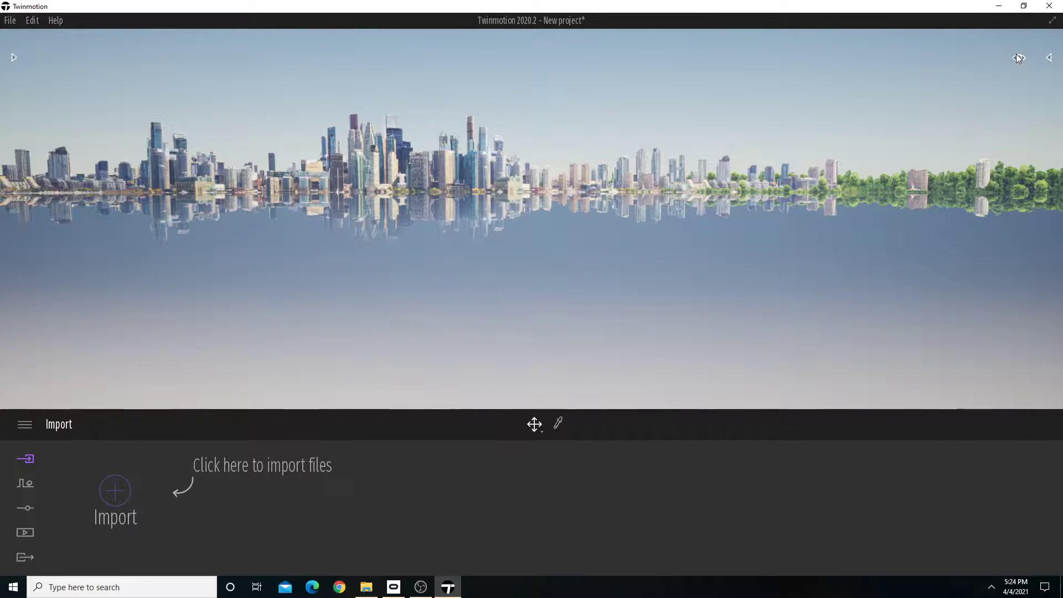
{"action": "mouse_move", "coordinate": [1018, 56]}
{"action": "left_click", "coordinate": [946, 115]}
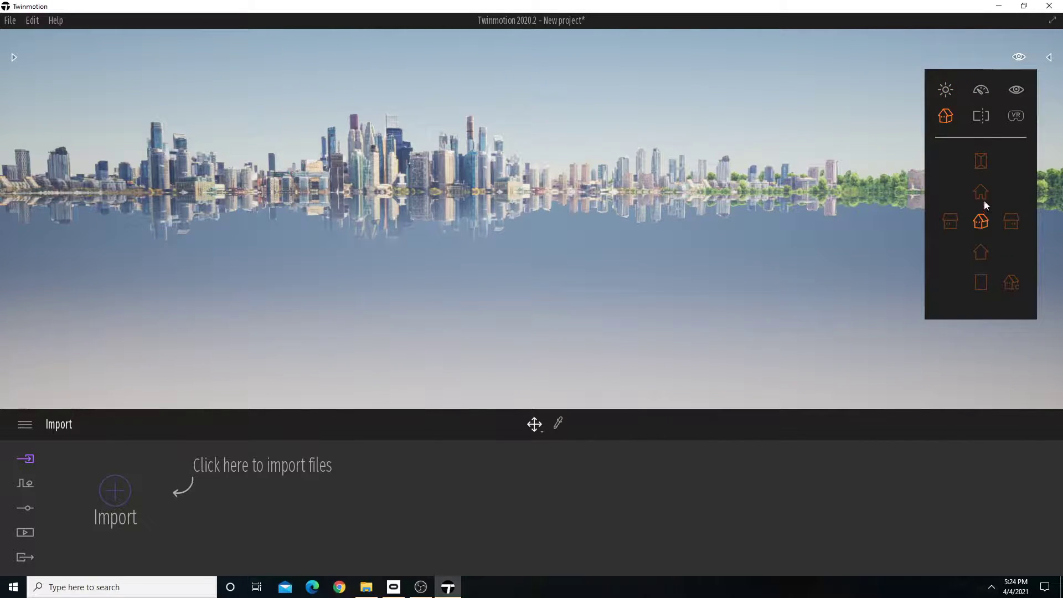
{"action": "left_click", "coordinate": [981, 116]}
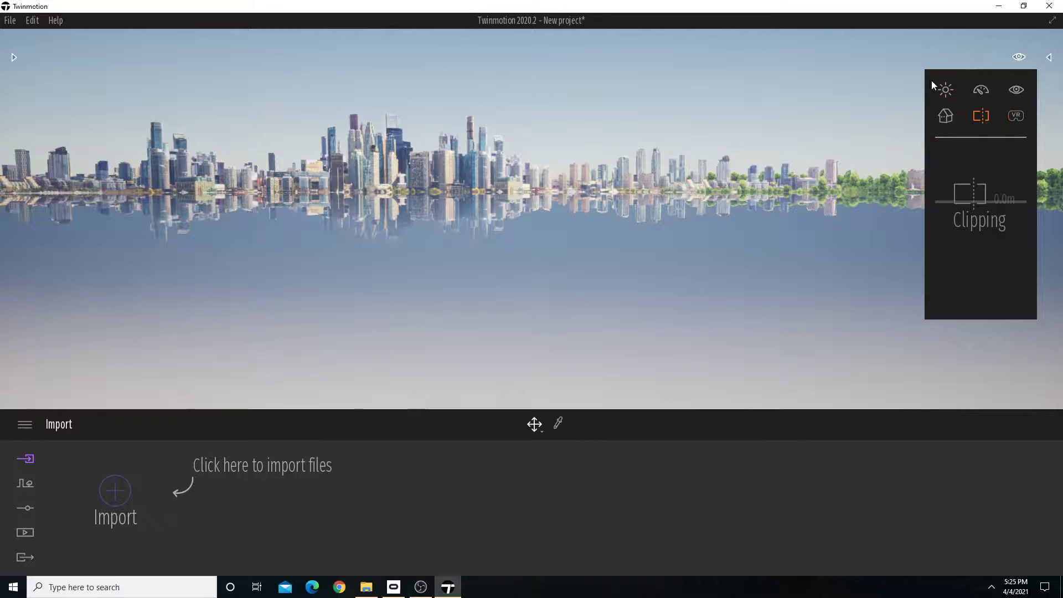
{"action": "left_click", "coordinate": [1018, 56]}
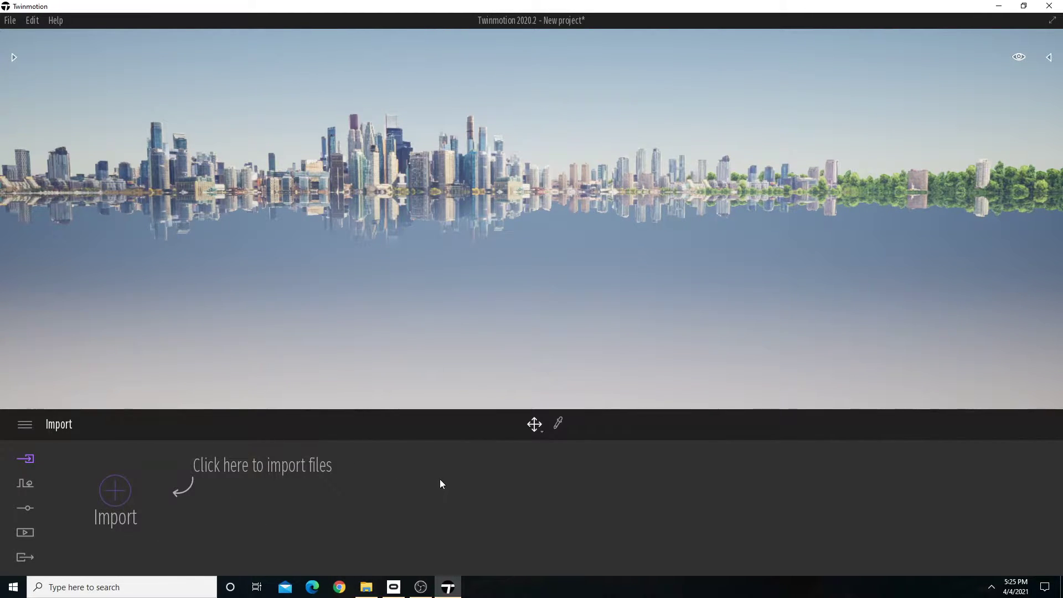
Review the project file commands, the geometry import options, and the available demo scenes and tools.
{"action": "left_click", "coordinate": [24, 424]}
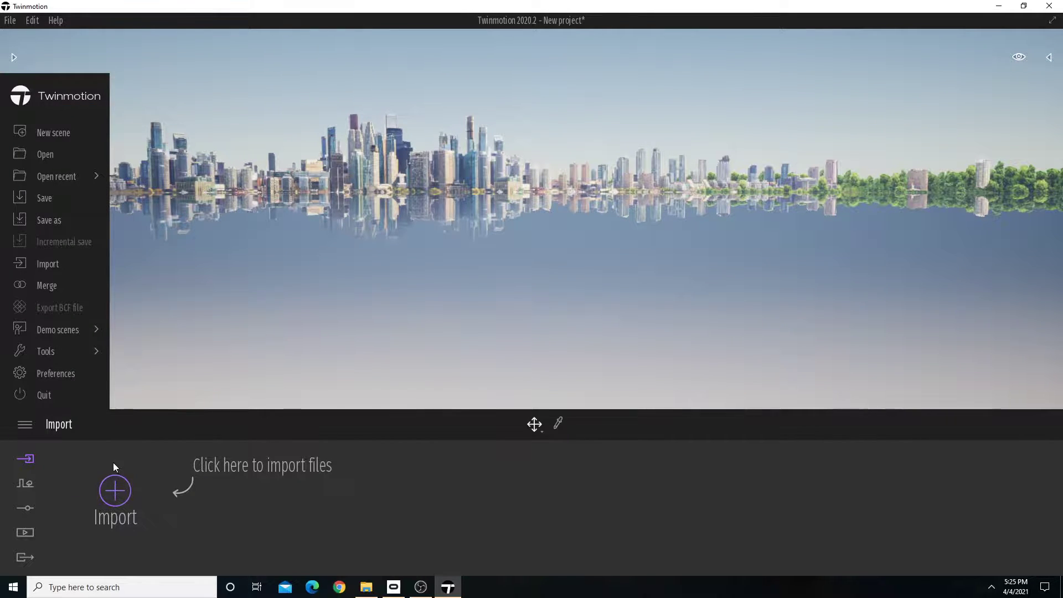
{"action": "left_click", "coordinate": [28, 425]}
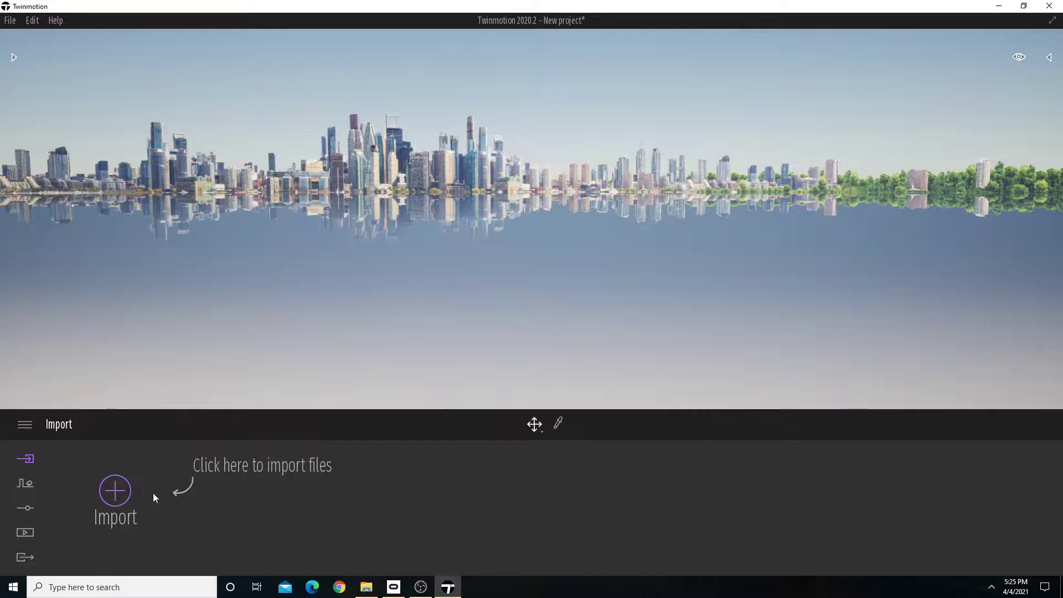
{"action": "left_click", "coordinate": [107, 498]}
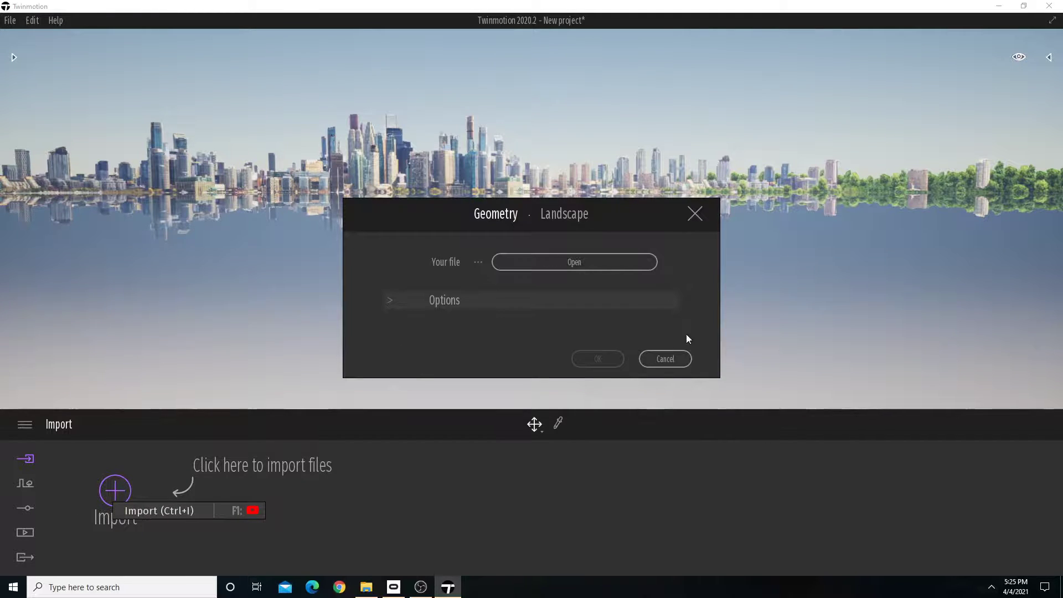
{"action": "left_click", "coordinate": [665, 359]}
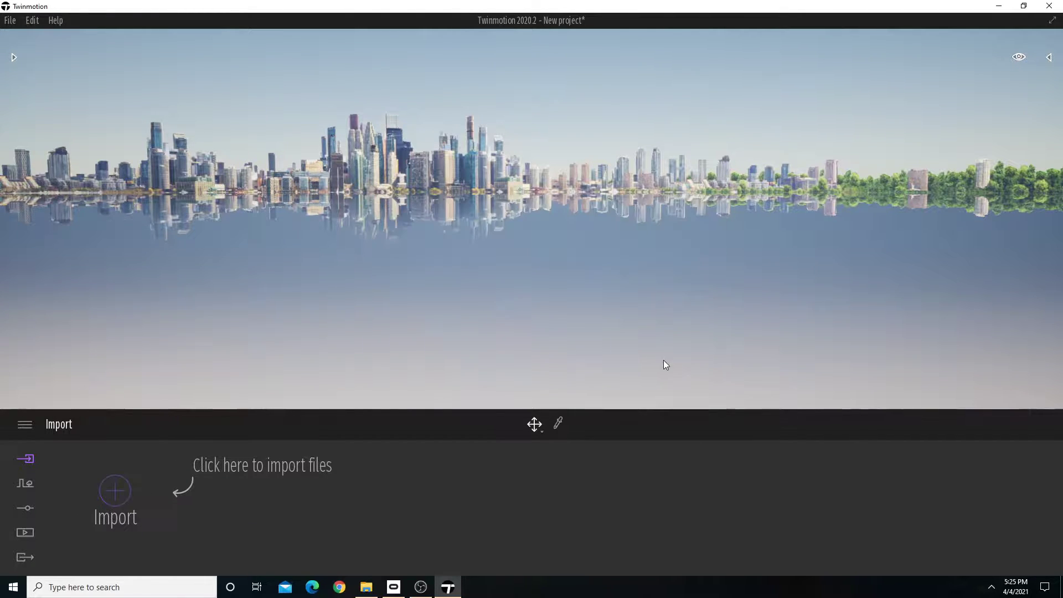
{"action": "left_click", "coordinate": [26, 425]}
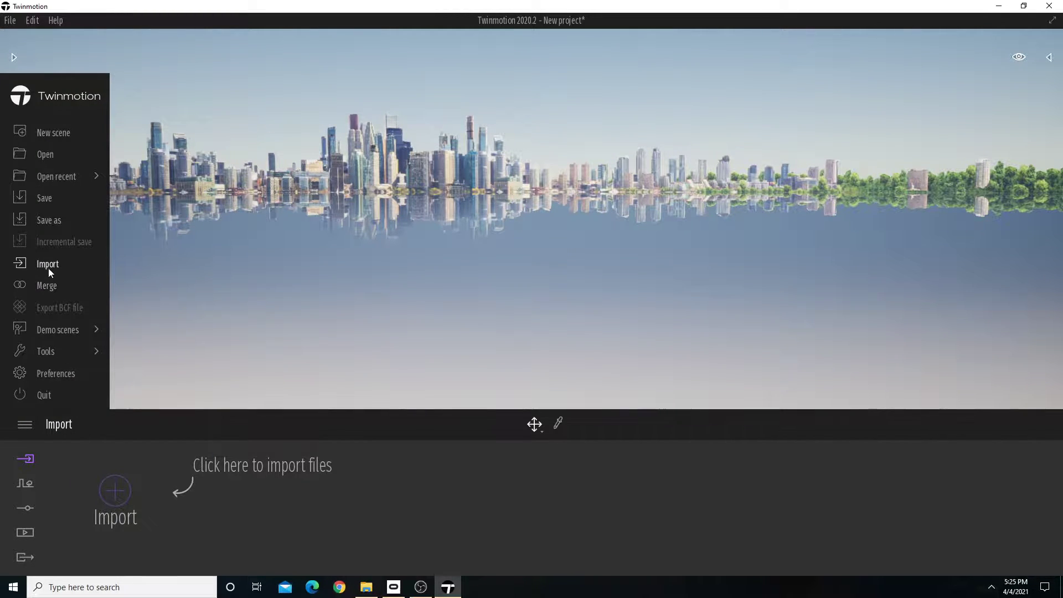
{"action": "left_click", "coordinate": [53, 352]}
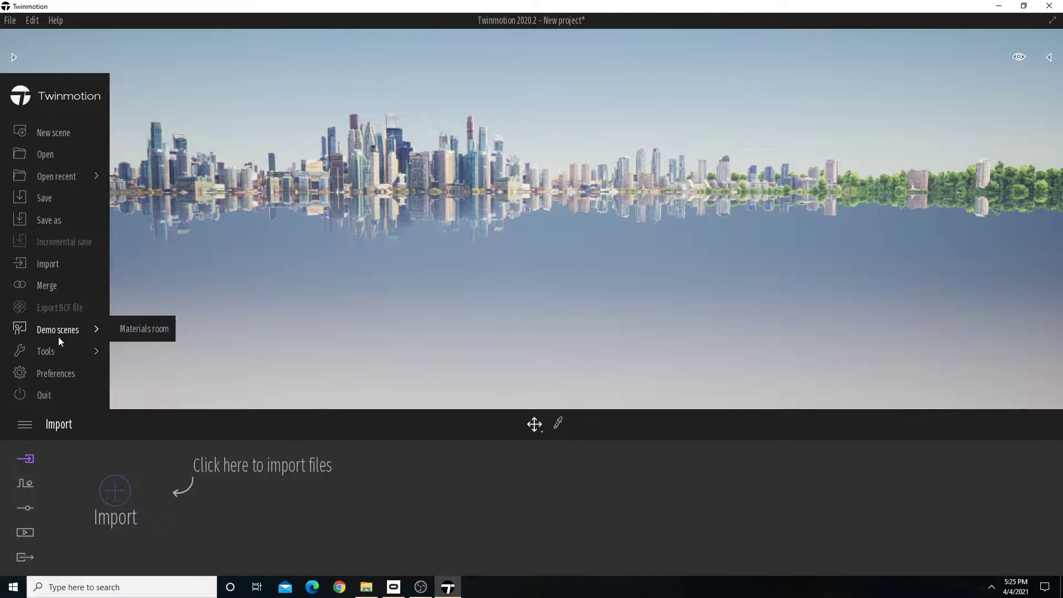
{"action": "mouse_move", "coordinate": [60, 333]}
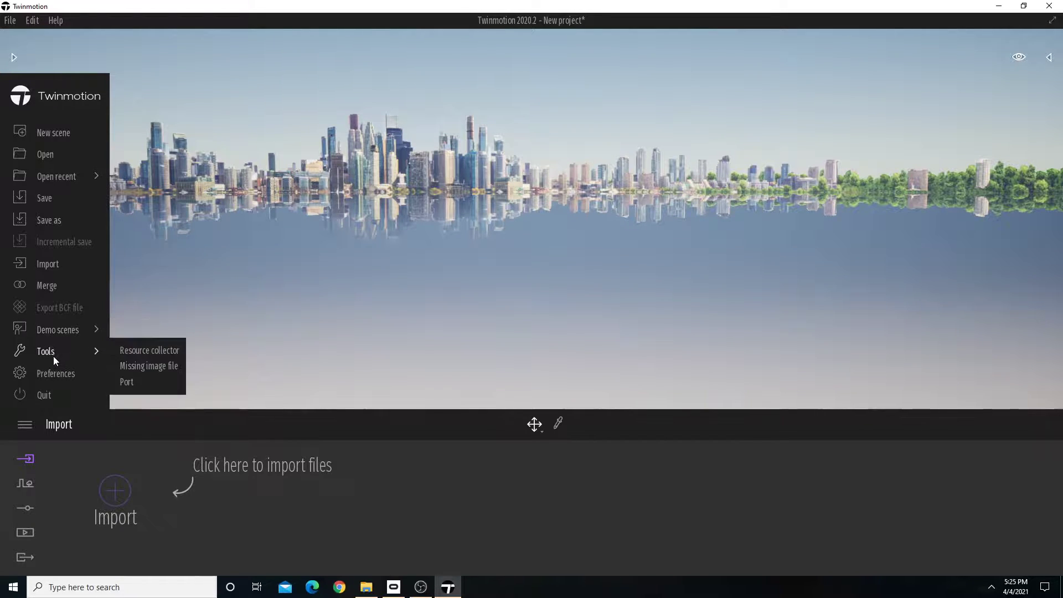
{"action": "mouse_move", "coordinate": [56, 358]}
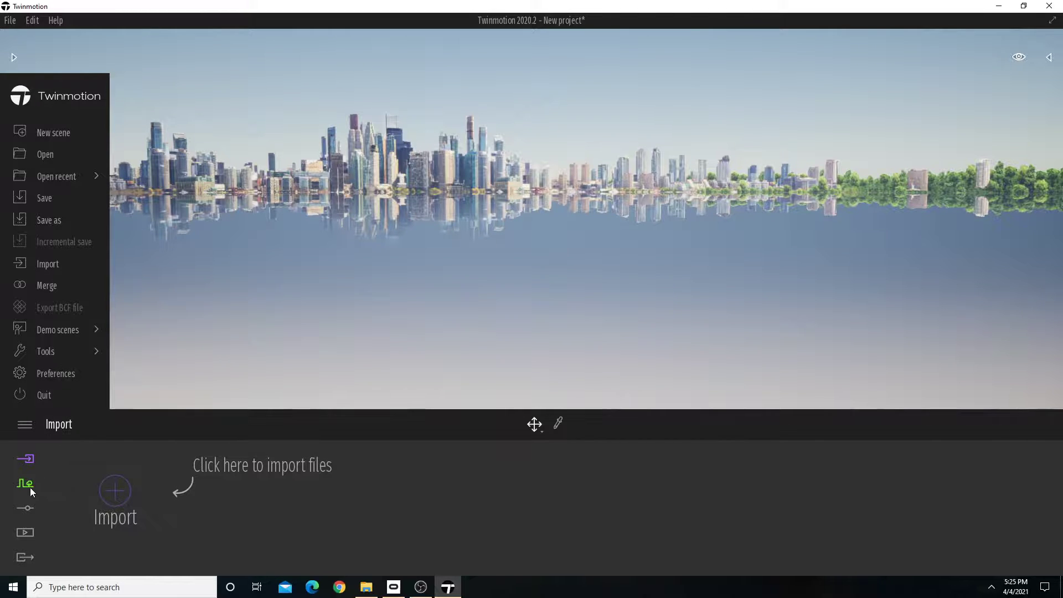
Place the Rocky grasslands landscape from the vegetation and landscape library into the empty scene.
{"action": "left_click", "coordinate": [13, 56]}
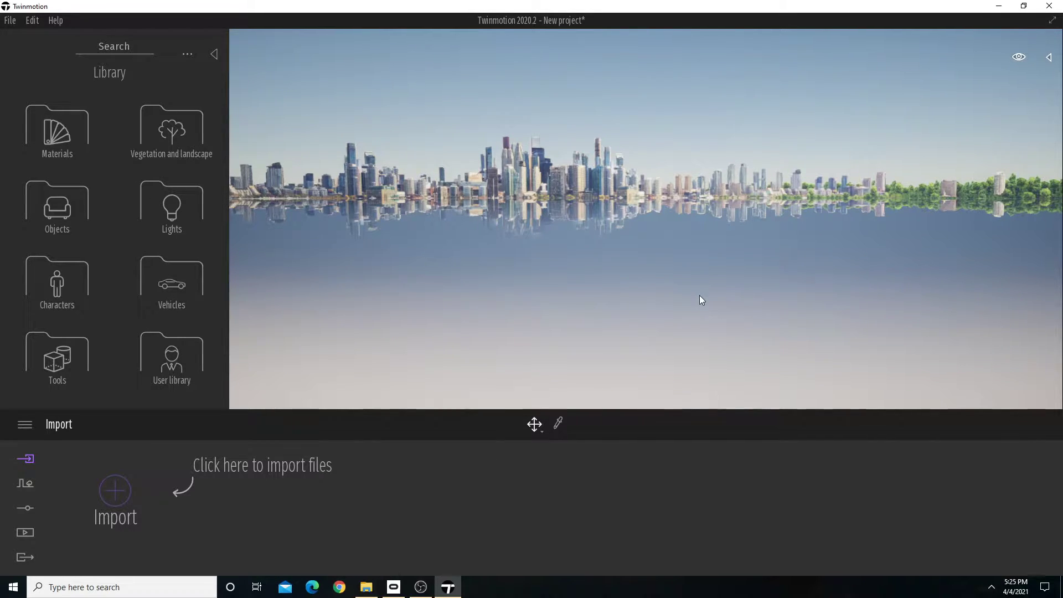
{"action": "left_click", "coordinate": [213, 55]}
{"action": "left_click", "coordinate": [12, 56]}
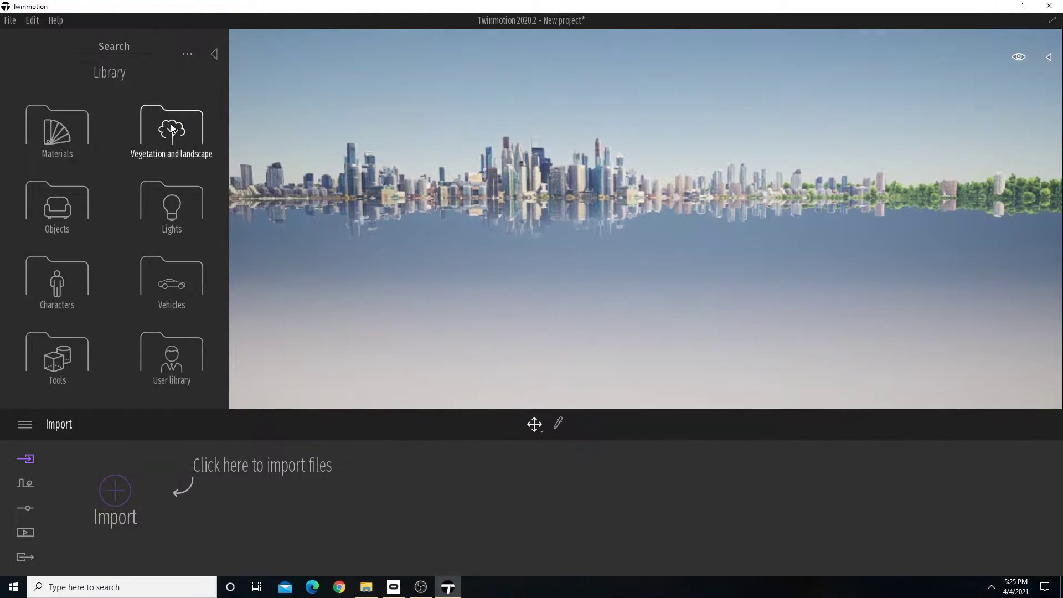
{"action": "left_click", "coordinate": [171, 129]}
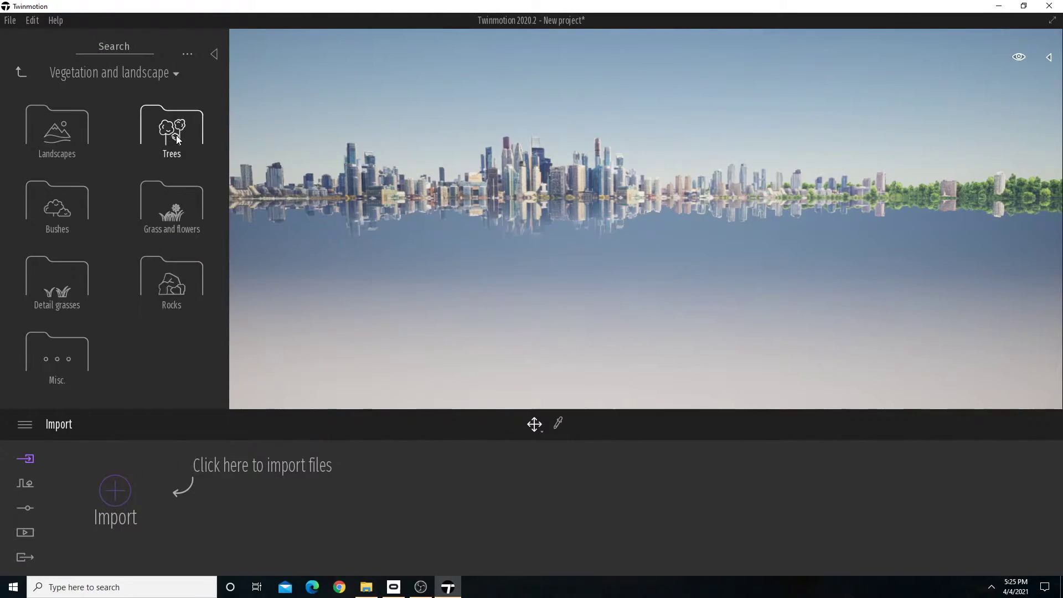
{"action": "left_click", "coordinate": [72, 124]}
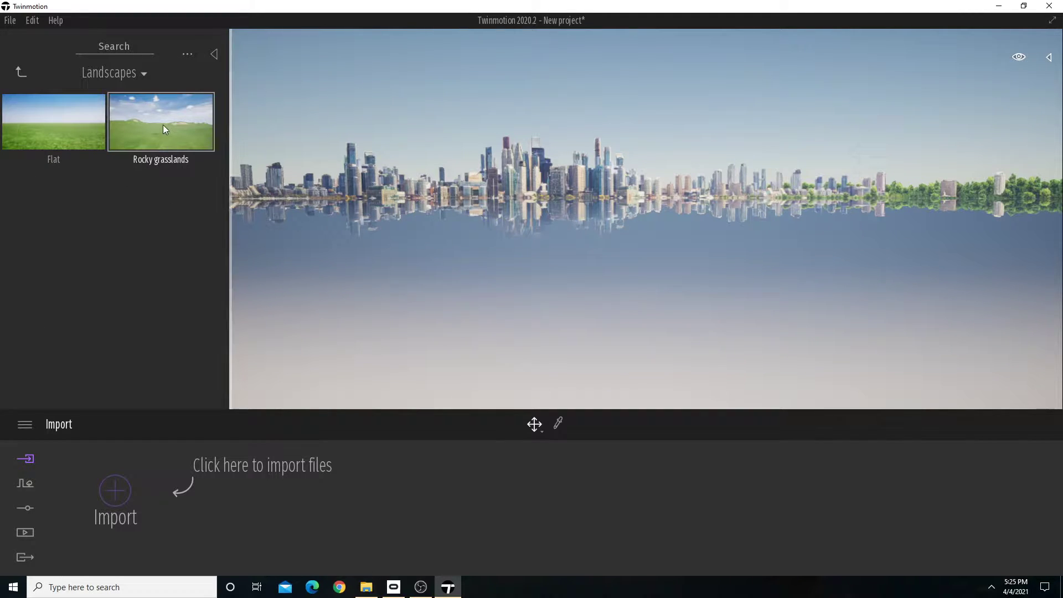
{"action": "left_click_drag", "start_coordinate": [157, 123], "coordinate": [466, 234]}
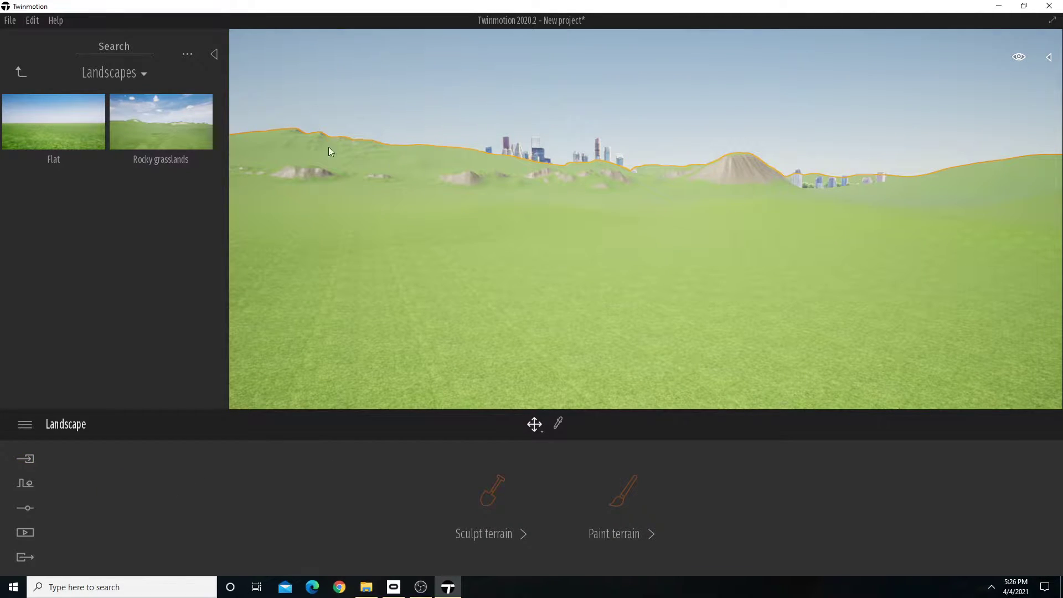
Set the background picture of the scene's location to Countryside.
{"action": "left_click", "coordinate": [215, 55]}
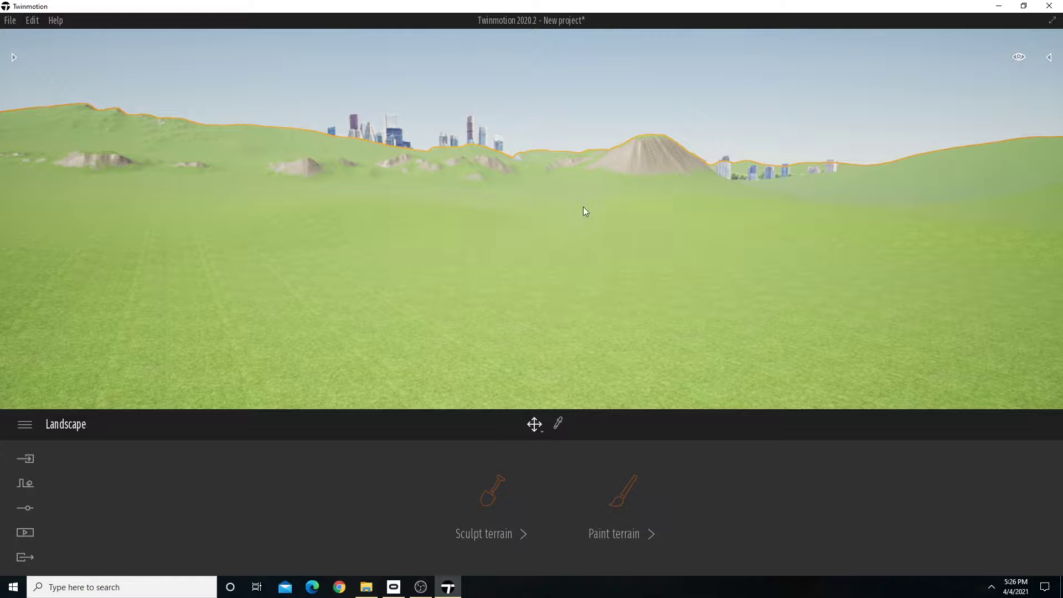
{"action": "right_click_drag", "start_coordinate": [952, 233], "coordinate": [930, 237]}
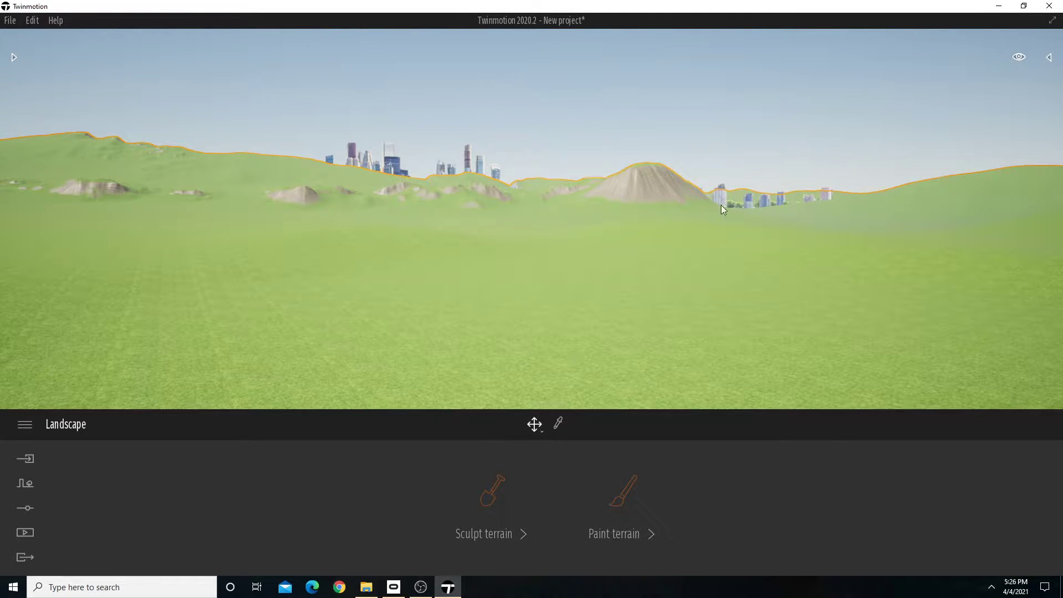
{"action": "left_click", "coordinate": [31, 510]}
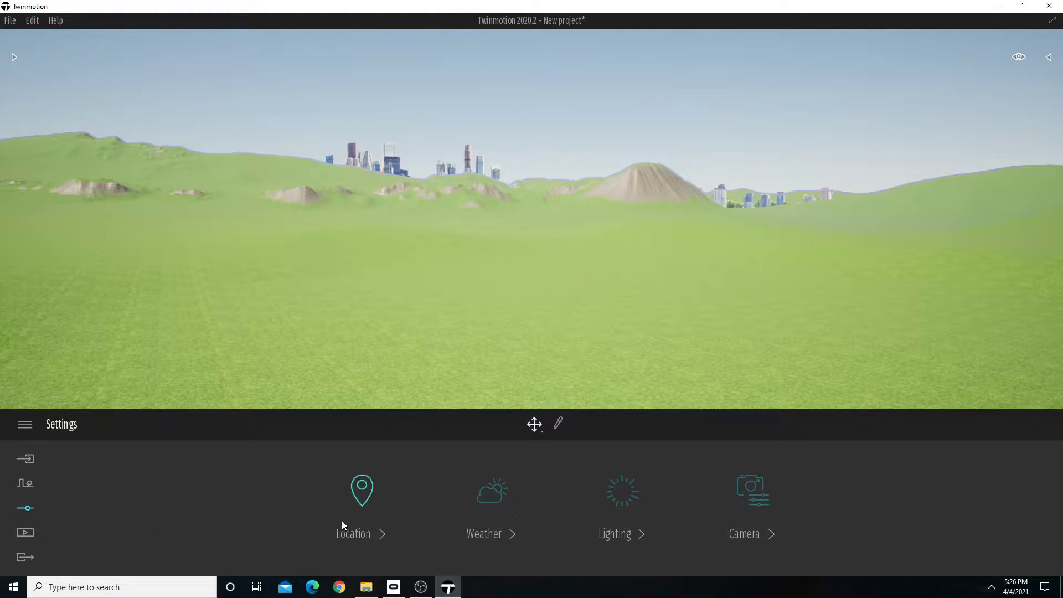
{"action": "left_click", "coordinate": [361, 536]}
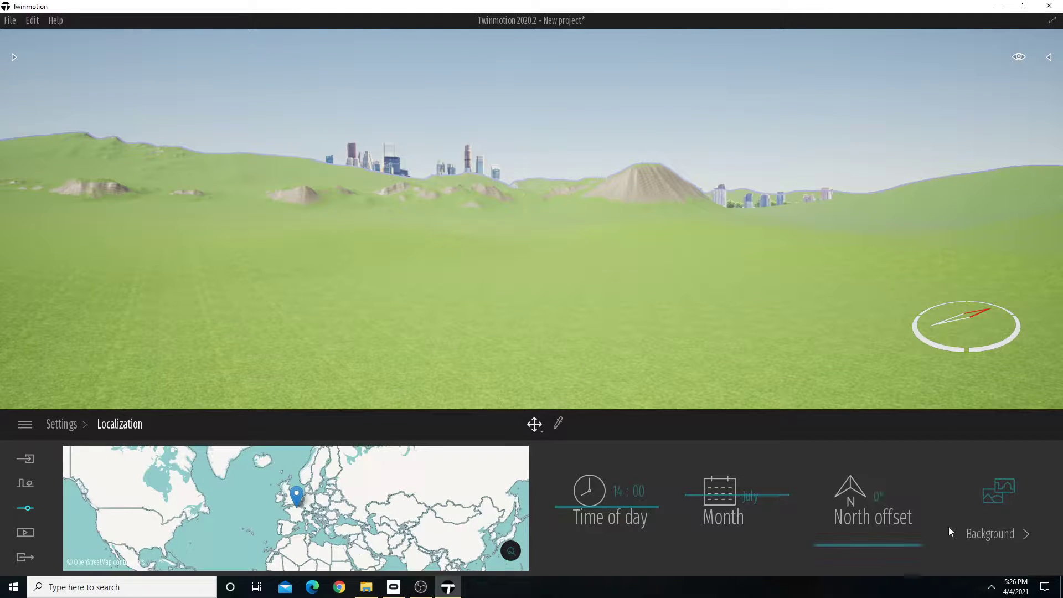
{"action": "left_click", "coordinate": [1012, 487]}
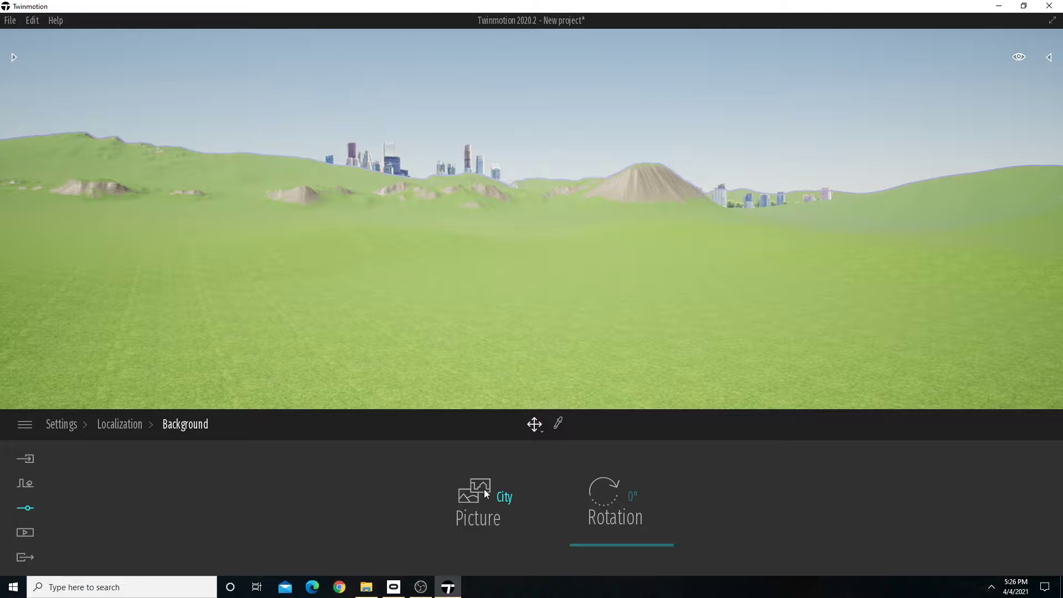
{"action": "left_click", "coordinate": [509, 499]}
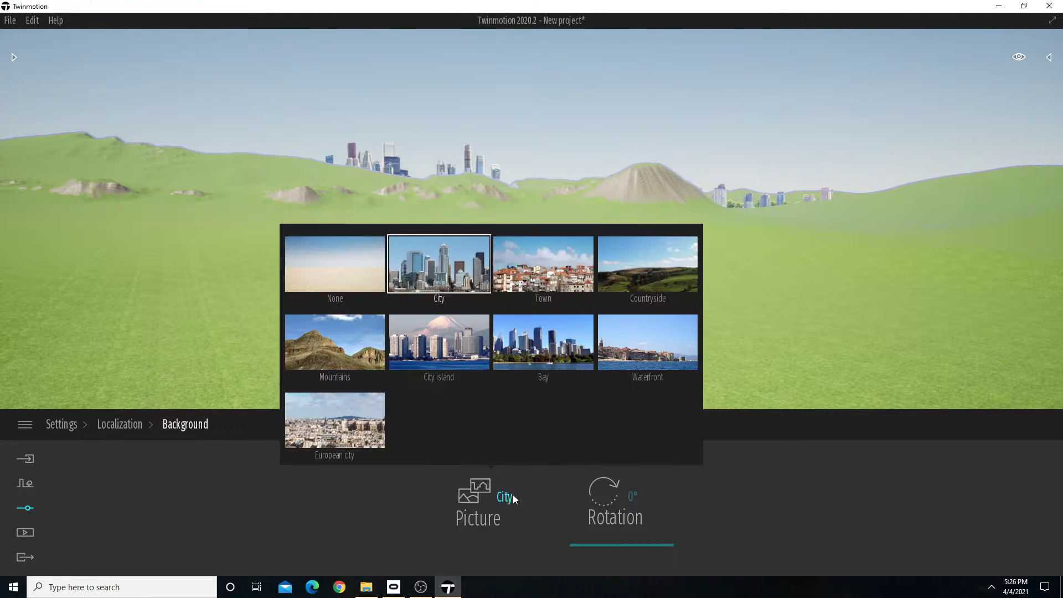
{"action": "left_click", "coordinate": [637, 280]}
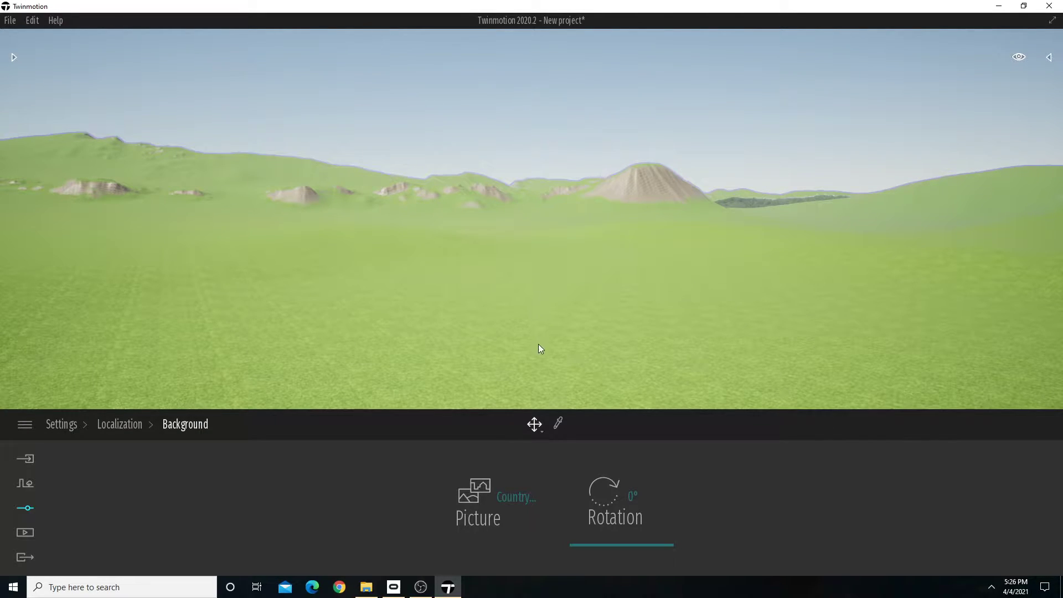
Sculpt a small raised mound into the landscape's foreground with a circular brush of 10 m diameter and 15% intensity.
{"action": "left_click", "coordinate": [572, 360]}
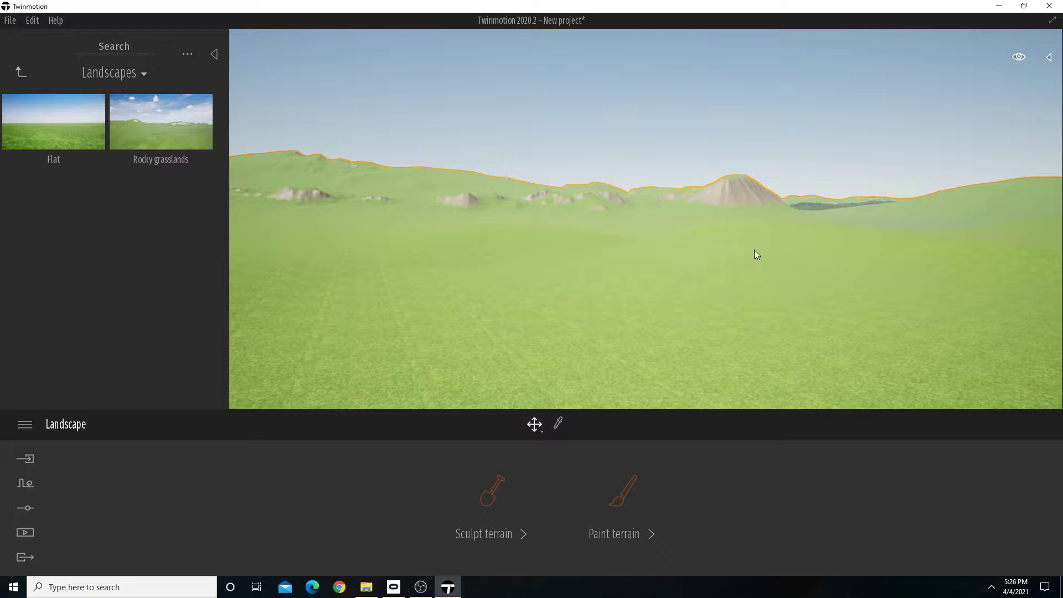
{"action": "right_click_drag", "start_coordinate": [754, 250], "coordinate": [352, 289]}
{"action": "key", "text": "w"}
{"action": "key", "text": "w"}
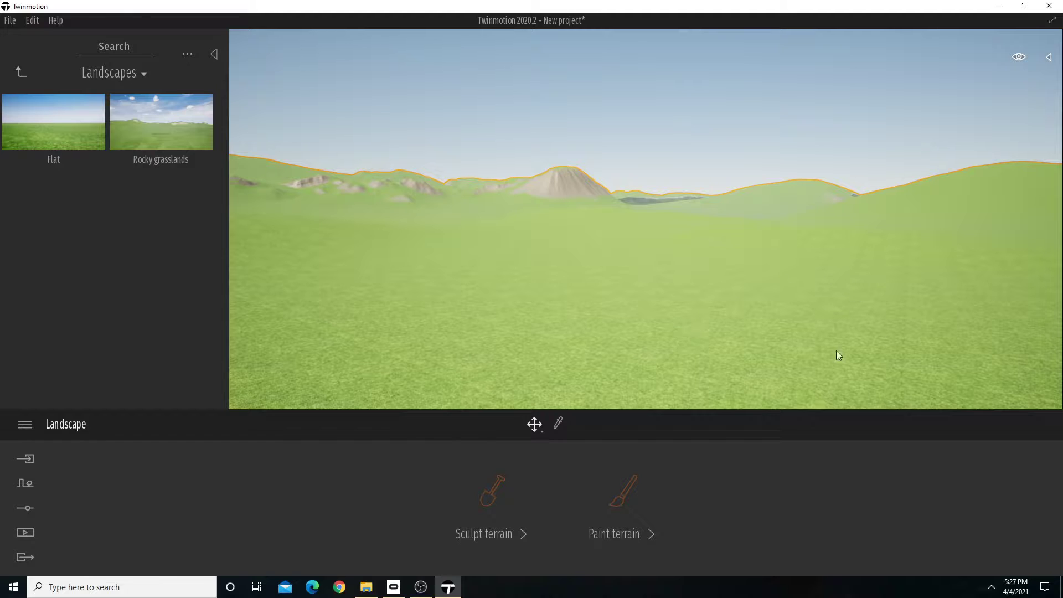
{"action": "left_click", "coordinate": [491, 492]}
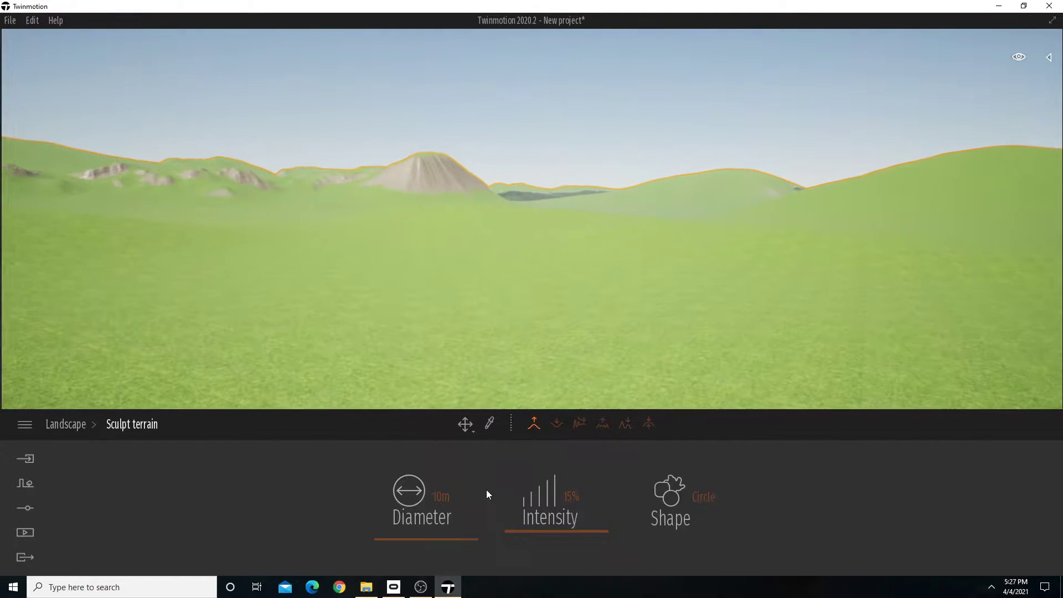
{"action": "mouse_move", "coordinate": [648, 323]}
{"action": "right_mouse_down"}
{"action": "mouse_move", "coordinate": [648, 366]}
{"action": "mouse_move", "coordinate": [652, 316]}
{"action": "right_mouse_up"}
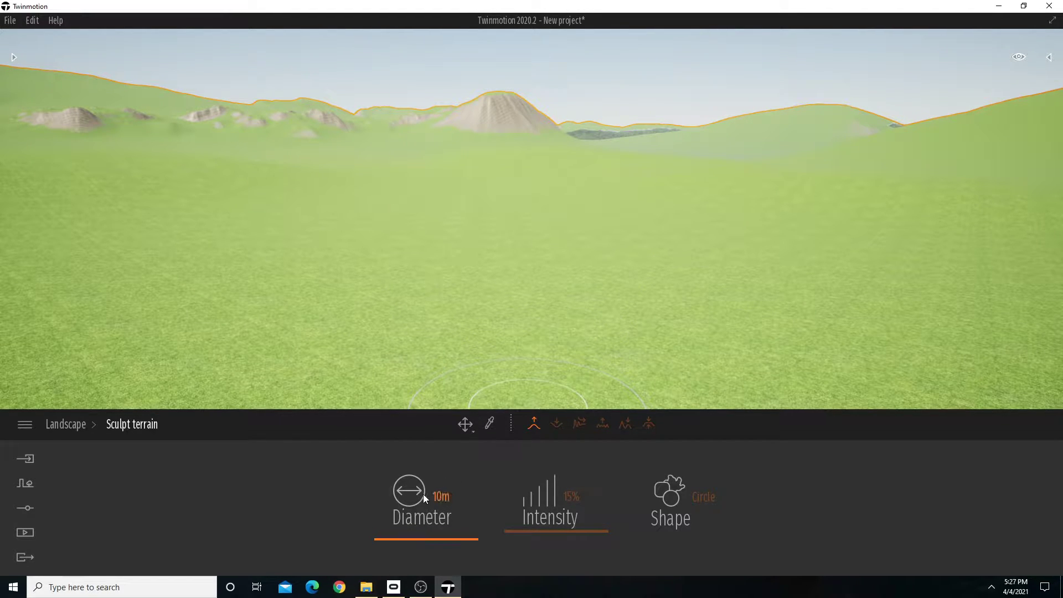
{"action": "left_click", "coordinate": [535, 424]}
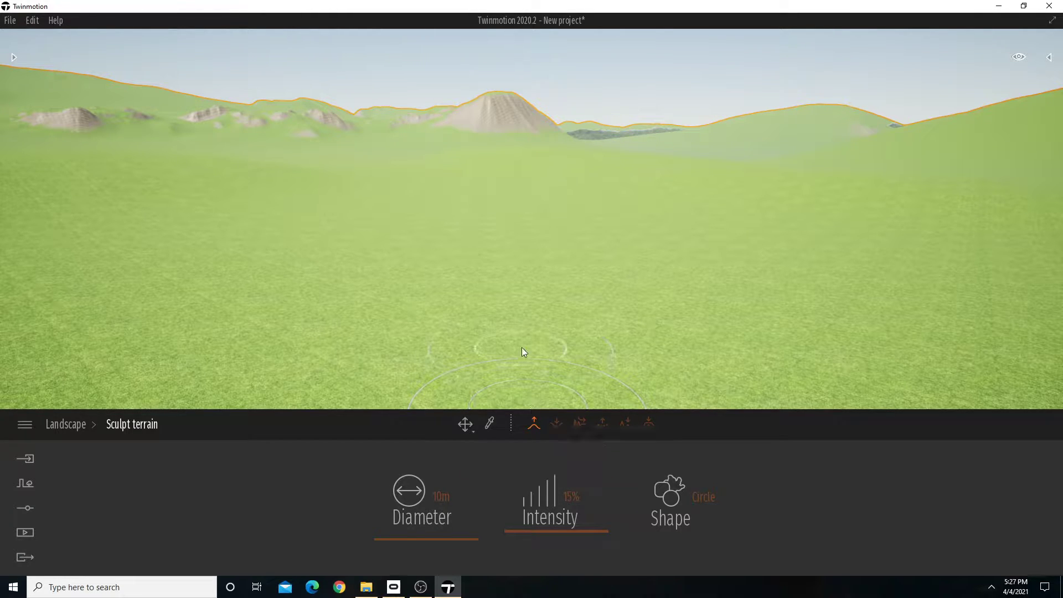
{"action": "left_click_drag", "start_coordinate": [521, 347], "coordinate": [529, 325]}
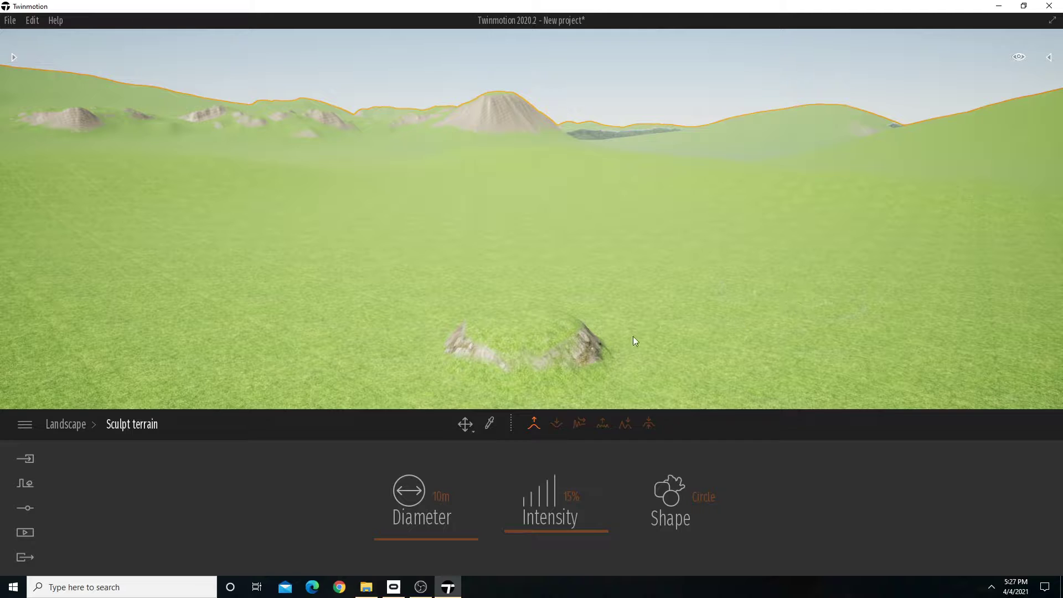
Dig away the small mound, enlarge the sculpting brush to 40 m diameter, and carve a wide pit in its place.
{"action": "left_click", "coordinate": [557, 424]}
{"action": "mouse_move", "coordinate": [505, 327]}
{"action": "left_mouse_down"}
{"action": "mouse_move", "coordinate": [539, 351]}
{"action": "mouse_move", "coordinate": [613, 365]}
{"action": "mouse_move", "coordinate": [565, 381]}
{"action": "mouse_move", "coordinate": [480, 382]}
{"action": "left_mouse_up"}
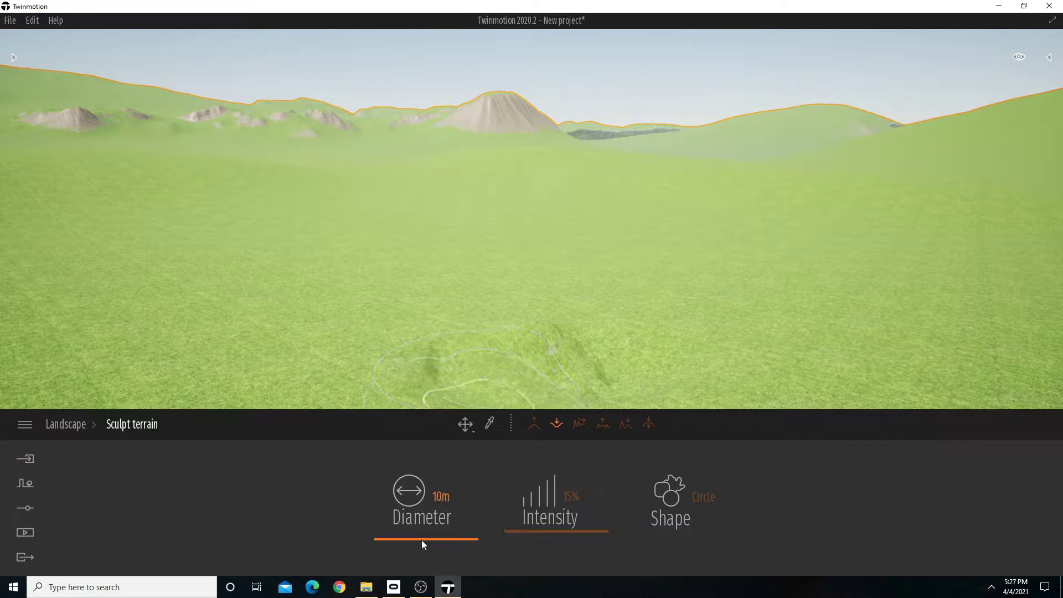
{"action": "left_click_drag", "start_coordinate": [423, 542], "coordinate": [439, 522]}
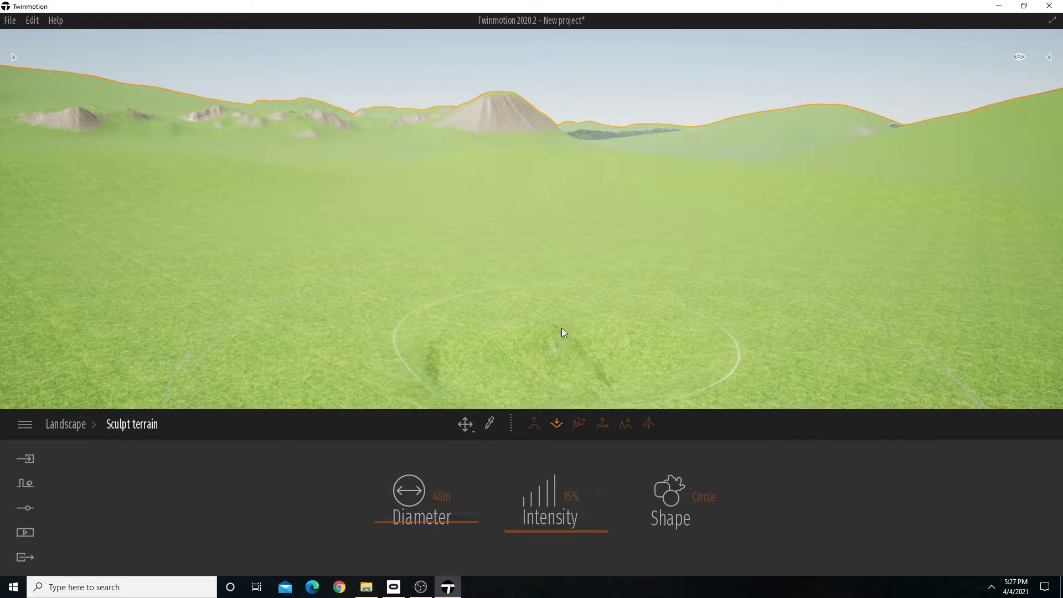
{"action": "mouse_move", "coordinate": [562, 328]}
{"action": "left_mouse_down"}
{"action": "mouse_move", "coordinate": [483, 323]}
{"action": "mouse_move", "coordinate": [615, 286]}
{"action": "mouse_move", "coordinate": [759, 291]}
{"action": "mouse_move", "coordinate": [697, 349]}
{"action": "mouse_move", "coordinate": [580, 352]}
{"action": "mouse_move", "coordinate": [861, 355]}
{"action": "mouse_move", "coordinate": [773, 291]}
{"action": "mouse_move", "coordinate": [570, 391]}
{"action": "mouse_move", "coordinate": [676, 271]}
{"action": "mouse_move", "coordinate": [800, 278]}
{"action": "mouse_move", "coordinate": [742, 320]}
{"action": "mouse_move", "coordinate": [570, 324]}
{"action": "mouse_move", "coordinate": [536, 350]}
{"action": "mouse_move", "coordinate": [887, 335]}
{"action": "mouse_move", "coordinate": [843, 308]}
{"action": "mouse_move", "coordinate": [693, 314]}
{"action": "mouse_move", "coordinate": [631, 373]}
{"action": "mouse_move", "coordinate": [840, 374]}
{"action": "mouse_move", "coordinate": [534, 364]}
{"action": "mouse_move", "coordinate": [593, 373]}
{"action": "mouse_move", "coordinate": [795, 350]}
{"action": "left_mouse_up"}
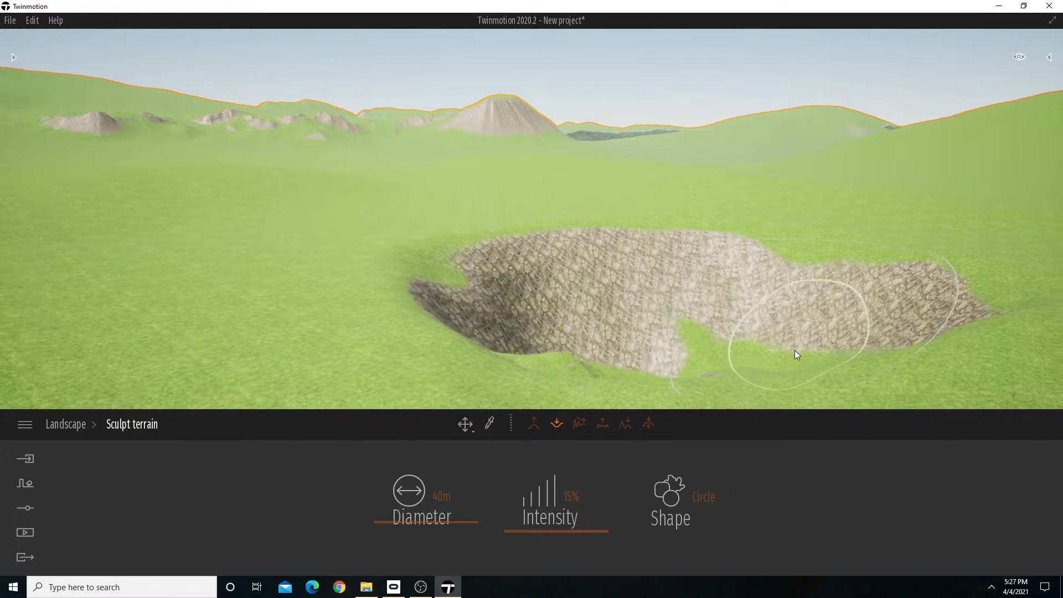
Smooth the pit's edges and sculpt irregular raised bumps inside it plus a large mound beside it.
{"action": "left_click", "coordinate": [579, 423]}
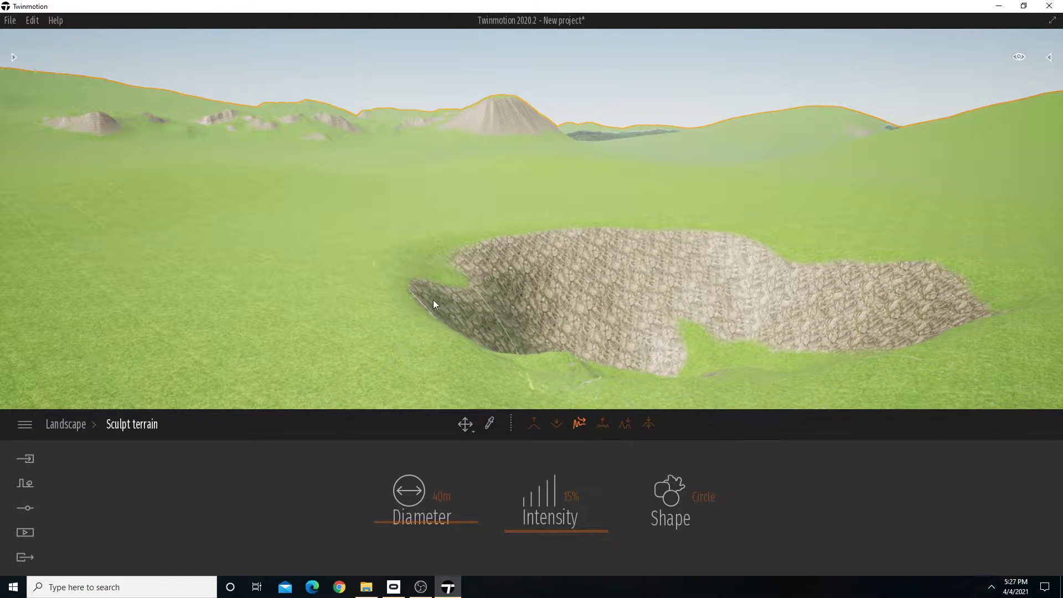
{"action": "mouse_move", "coordinate": [432, 301]}
{"action": "left_mouse_down"}
{"action": "mouse_move", "coordinate": [468, 248]}
{"action": "mouse_move", "coordinate": [500, 235]}
{"action": "mouse_move", "coordinate": [344, 306]}
{"action": "mouse_move", "coordinate": [458, 366]}
{"action": "mouse_move", "coordinate": [845, 372]}
{"action": "mouse_move", "coordinate": [912, 268]}
{"action": "mouse_move", "coordinate": [696, 216]}
{"action": "left_mouse_up"}
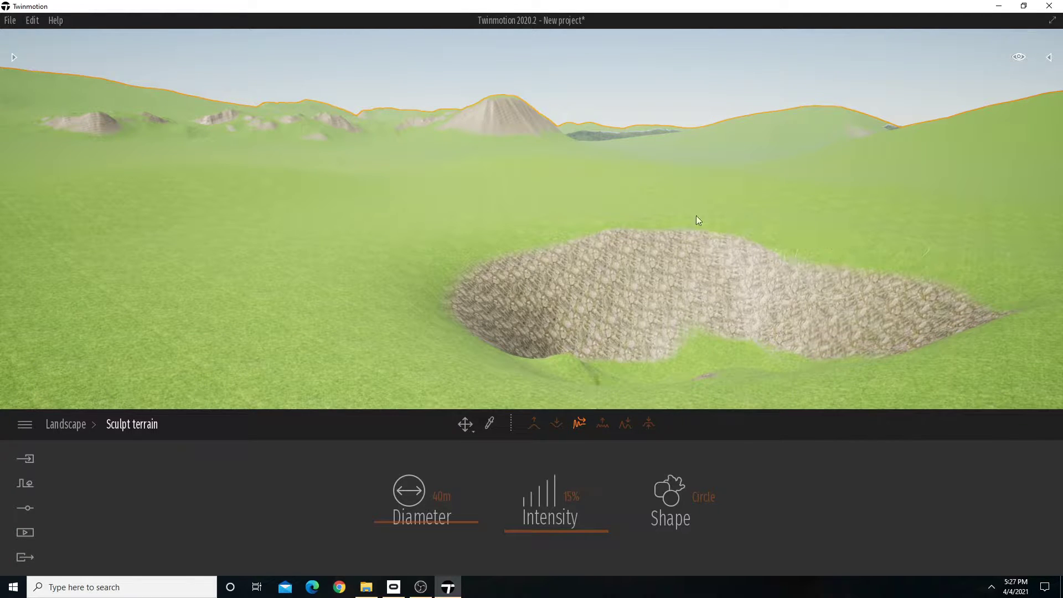
{"action": "left_click", "coordinate": [602, 423]}
{"action": "left_click_drag", "start_coordinate": [513, 257], "coordinate": [699, 223]}
{"action": "mouse_move", "coordinate": [763, 250]}
{"action": "left_mouse_down"}
{"action": "mouse_move", "coordinate": [887, 229]}
{"action": "mouse_move", "coordinate": [410, 364]}
{"action": "mouse_move", "coordinate": [427, 324]}
{"action": "left_mouse_up"}
{"action": "key", "text": "s"}
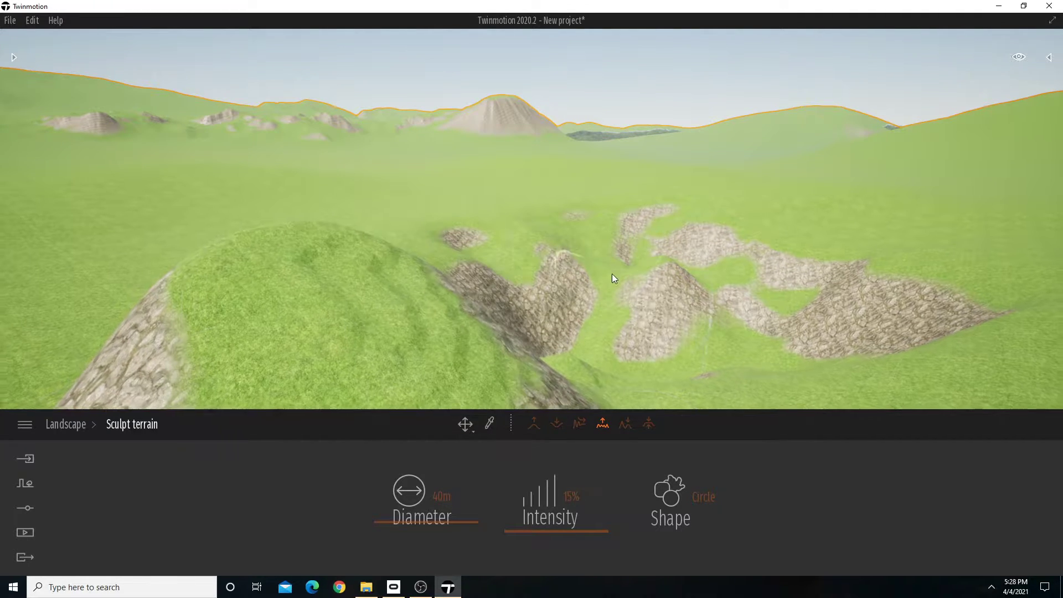
{"action": "right_click_drag", "start_coordinate": [612, 274], "coordinate": [619, 236]}
{"action": "mouse_move", "coordinate": [619, 236]}
{"action": "left_mouse_down"}
{"action": "mouse_move", "coordinate": [454, 262]}
{"action": "mouse_move", "coordinate": [532, 247]}
{"action": "left_mouse_up"}
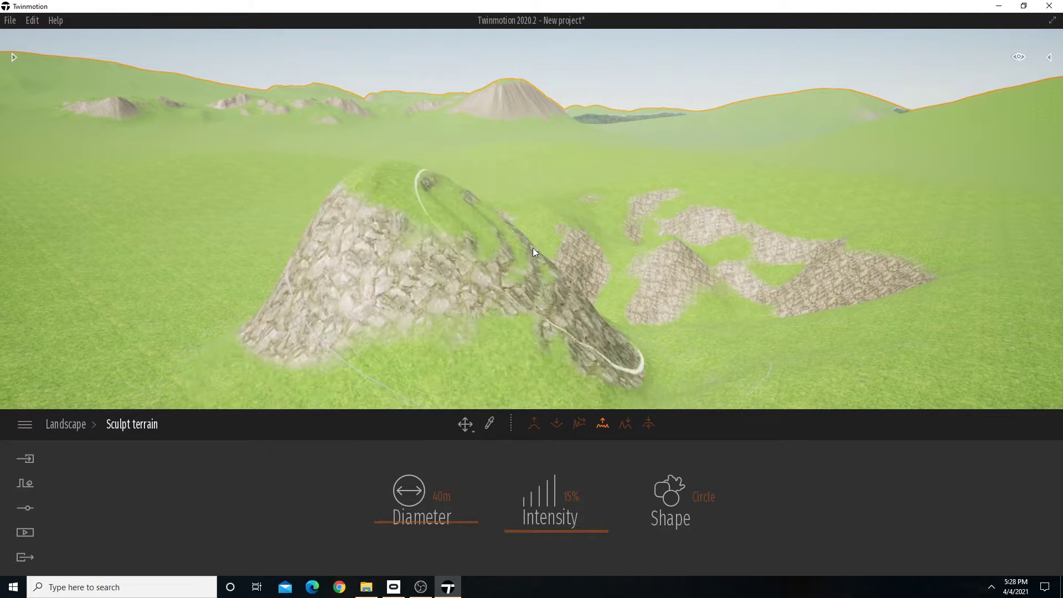
Dig away the large mound beside the pit with the 40 m brush and hollow out the surrounding ground.
{"action": "left_click", "coordinate": [556, 423]}
{"action": "mouse_move", "coordinate": [437, 244]}
{"action": "left_mouse_down"}
{"action": "mouse_move", "coordinate": [491, 312]}
{"action": "mouse_move", "coordinate": [491, 338]}
{"action": "mouse_move", "coordinate": [515, 330]}
{"action": "left_mouse_up"}
{"action": "right_click_drag", "start_coordinate": [515, 330], "coordinate": [545, 330]}
{"action": "scroll", "coordinate": [587, 327], "scroll_direction": "down", "scroll_amount": 2}
{"action": "mouse_move", "coordinate": [587, 327]}
{"action": "left_mouse_down"}
{"action": "mouse_move", "coordinate": [688, 323]}
{"action": "mouse_move", "coordinate": [581, 323]}
{"action": "mouse_move", "coordinate": [435, 279]}
{"action": "mouse_move", "coordinate": [616, 314]}
{"action": "mouse_move", "coordinate": [564, 297]}
{"action": "mouse_move", "coordinate": [571, 310]}
{"action": "left_mouse_up"}
{"action": "mouse_move", "coordinate": [674, 302]}
{"action": "left_mouse_down"}
{"action": "mouse_move", "coordinate": [688, 330]}
{"action": "mouse_move", "coordinate": [791, 311]}
{"action": "mouse_move", "coordinate": [603, 350]}
{"action": "mouse_move", "coordinate": [652, 351]}
{"action": "mouse_move", "coordinate": [497, 346]}
{"action": "left_mouse_up"}
{"action": "scroll", "coordinate": [498, 341], "scroll_direction": "down", "scroll_amount": 2}
{"action": "right_click_drag", "start_coordinate": [497, 338], "coordinate": [560, 329]}
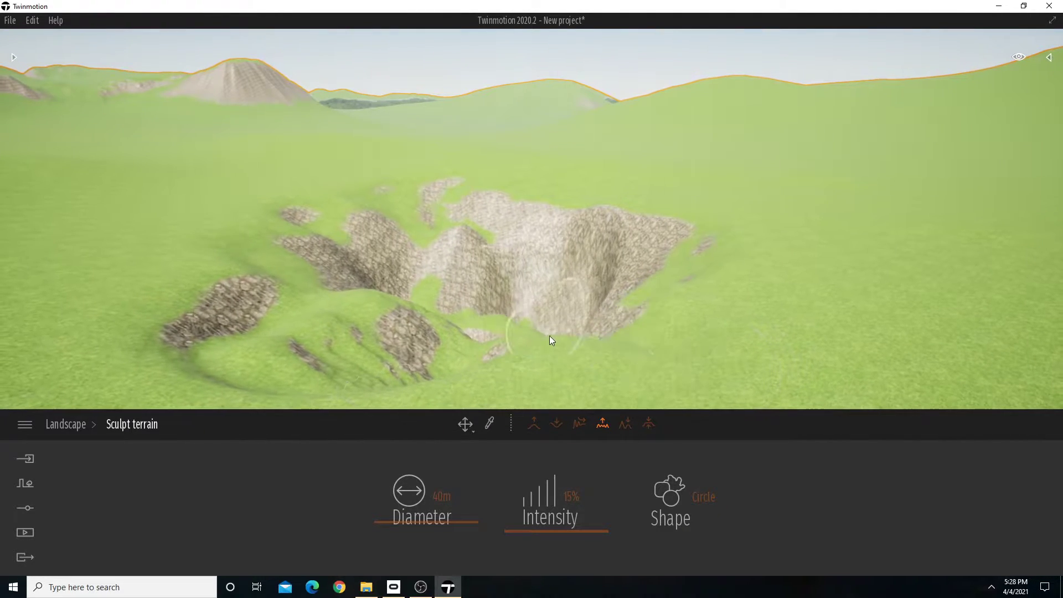
Extend the rocky pit sideways with further irregular sculpting strokes.
{"action": "mouse_move", "coordinate": [551, 335]}
{"action": "left_mouse_down"}
{"action": "mouse_move", "coordinate": [700, 327]}
{"action": "mouse_move", "coordinate": [669, 297]}
{"action": "mouse_move", "coordinate": [679, 337]}
{"action": "left_mouse_up"}
{"action": "right_click_drag", "start_coordinate": [677, 333], "coordinate": [742, 355]}
{"action": "scroll", "coordinate": [502, 272], "scroll_direction": "down", "scroll_amount": 2}
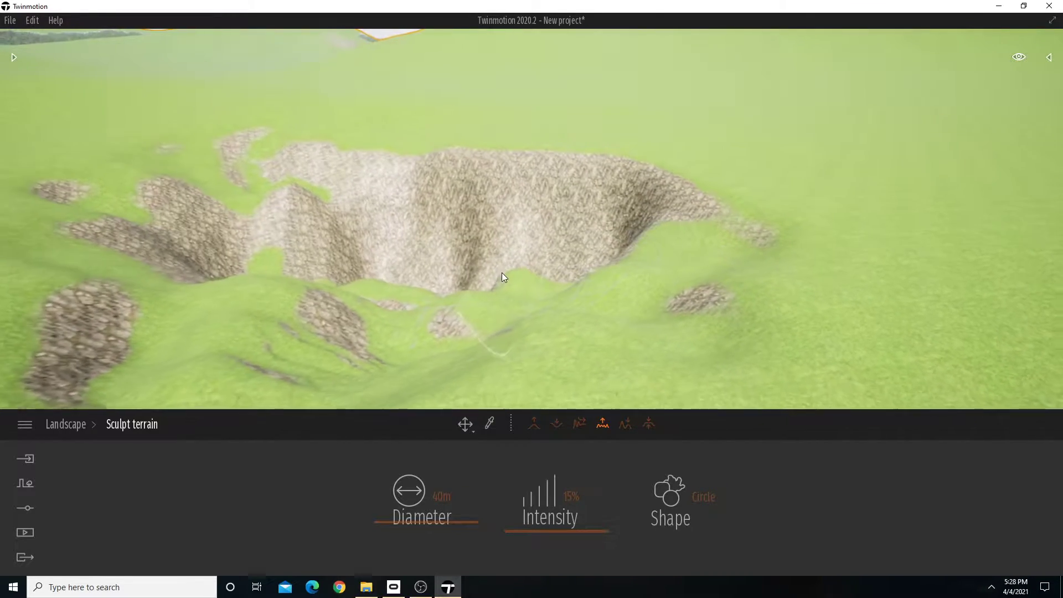
Flatten the terrain at the extended end of the pit and smooth the edges left around it.
{"action": "left_click", "coordinate": [650, 424]}
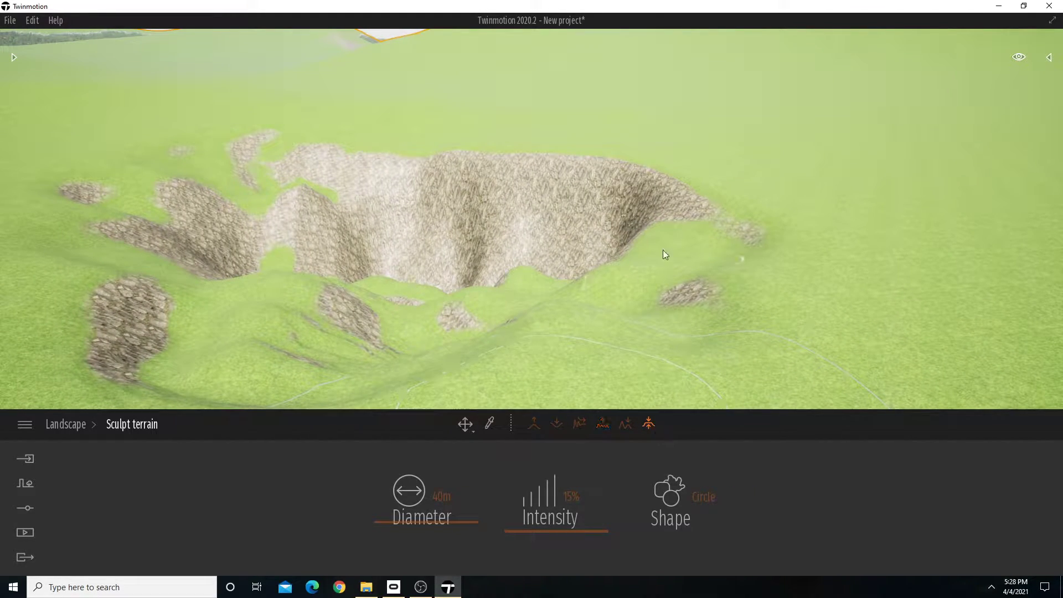
{"action": "mouse_move", "coordinate": [662, 251]}
{"action": "left_mouse_down"}
{"action": "mouse_move", "coordinate": [637, 187]}
{"action": "mouse_move", "coordinate": [587, 195]}
{"action": "mouse_move", "coordinate": [673, 231]}
{"action": "mouse_move", "coordinate": [489, 159]}
{"action": "mouse_move", "coordinate": [587, 264]}
{"action": "left_mouse_up"}
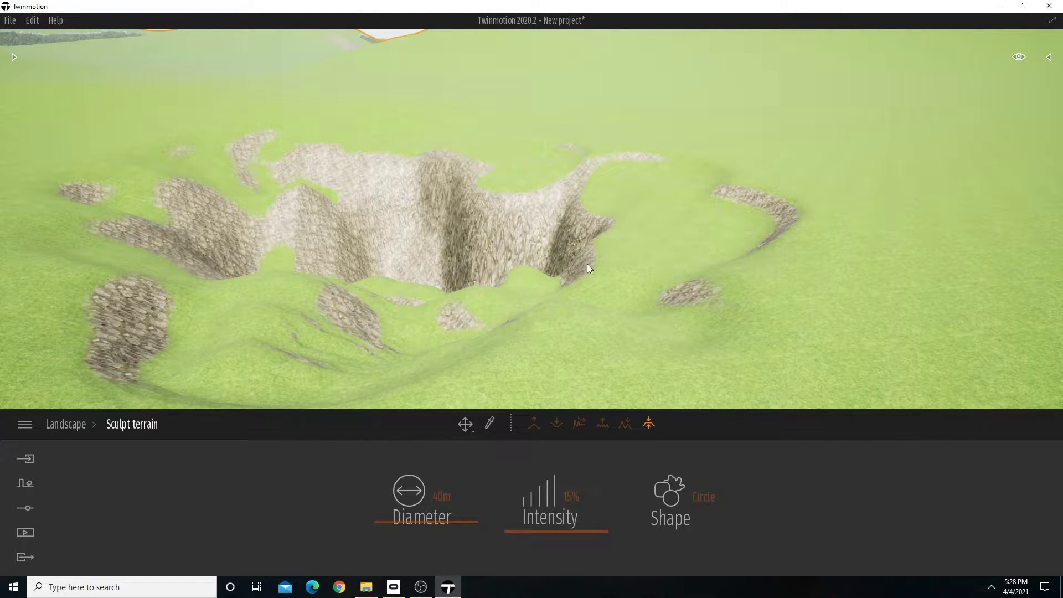
{"action": "left_click", "coordinate": [580, 424]}
{"action": "mouse_move", "coordinate": [772, 184]}
{"action": "left_mouse_down"}
{"action": "mouse_move", "coordinate": [607, 191]}
{"action": "mouse_move", "coordinate": [590, 164]}
{"action": "left_mouse_up"}
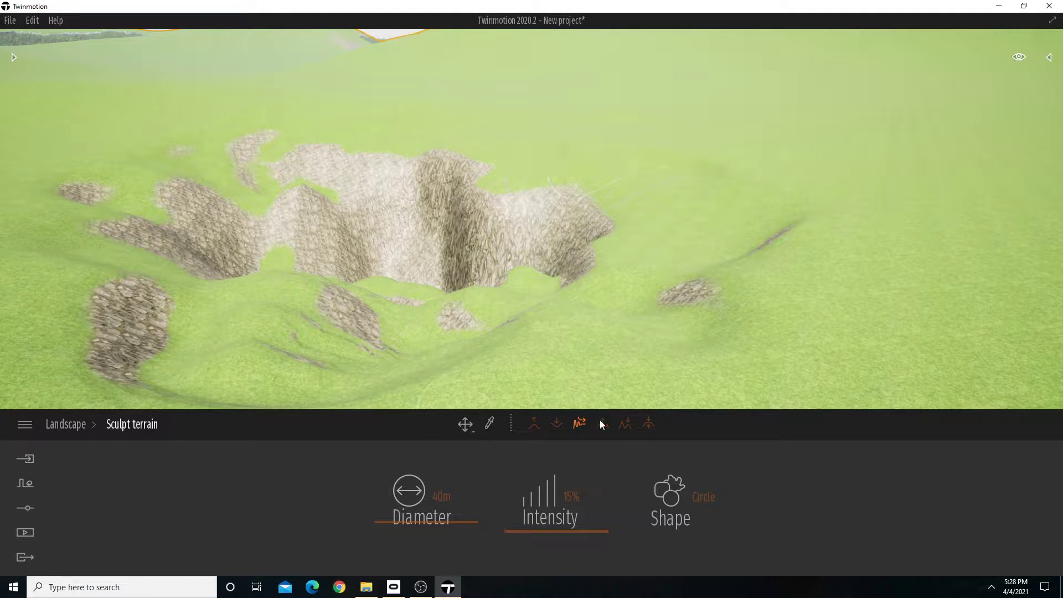
Roughen and widen the pit again, carving uneven hollows and bumps along its near side.
{"action": "mouse_move", "coordinate": [497, 262]}
{"action": "left_mouse_down"}
{"action": "mouse_move", "coordinate": [515, 208]}
{"action": "mouse_move", "coordinate": [664, 232]}
{"action": "mouse_move", "coordinate": [658, 275]}
{"action": "mouse_move", "coordinate": [301, 315]}
{"action": "left_mouse_up"}
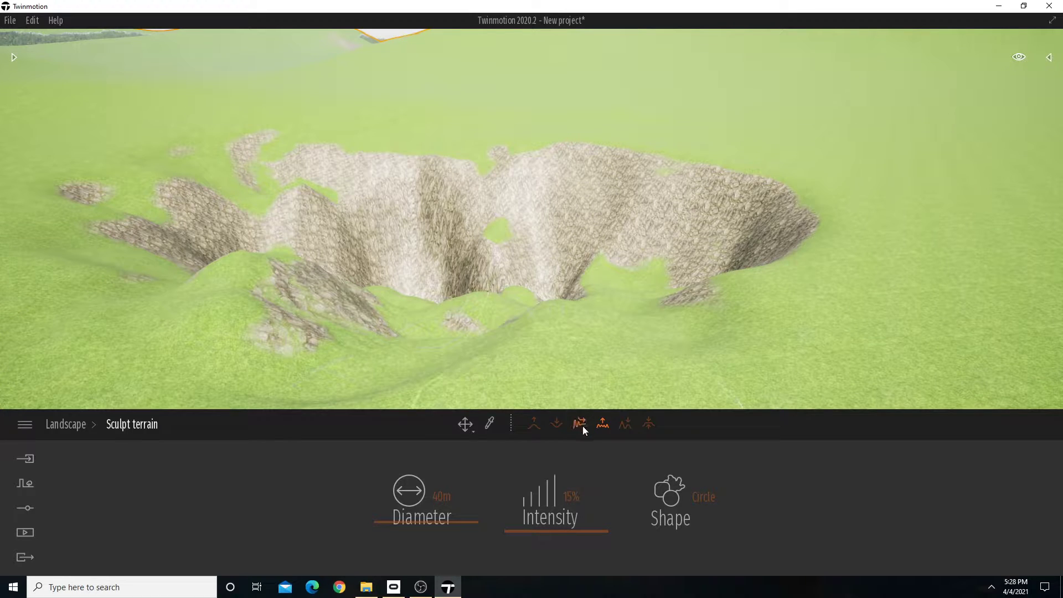
{"action": "mouse_move", "coordinate": [477, 380]}
{"action": "left_mouse_down"}
{"action": "mouse_move", "coordinate": [258, 317]}
{"action": "mouse_move", "coordinate": [344, 302]}
{"action": "mouse_move", "coordinate": [206, 330]}
{"action": "mouse_move", "coordinate": [418, 323]}
{"action": "mouse_move", "coordinate": [456, 303]}
{"action": "mouse_move", "coordinate": [471, 315]}
{"action": "left_mouse_up"}
{"action": "mouse_move", "coordinate": [470, 316]}
{"action": "right_mouse_down"}
{"action": "mouse_move", "coordinate": [291, 338]}
{"action": "mouse_move", "coordinate": [290, 355]}
{"action": "mouse_move", "coordinate": [487, 329]}
{"action": "right_mouse_up"}
{"action": "mouse_move", "coordinate": [487, 330]}
{"action": "left_mouse_down"}
{"action": "mouse_move", "coordinate": [546, 288]}
{"action": "mouse_move", "coordinate": [727, 278]}
{"action": "left_mouse_up"}
{"action": "scroll", "coordinate": [728, 278], "scroll_direction": "down", "scroll_amount": 2}
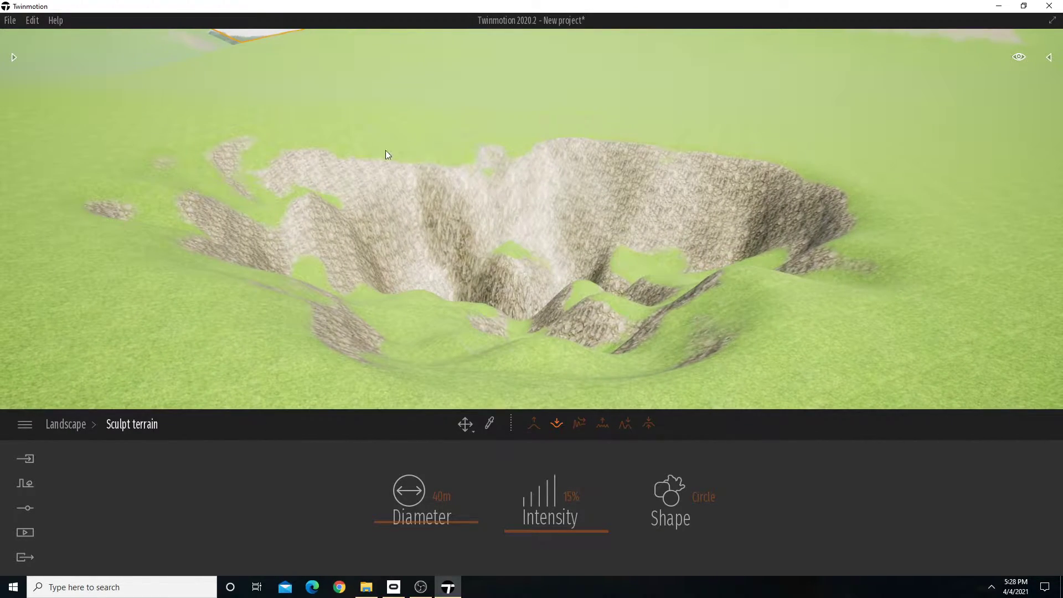
Dig further into the pit's far rim, rock walls and near edge with the 40 m brush.
{"action": "mouse_move", "coordinate": [387, 150]}
{"action": "left_mouse_down"}
{"action": "mouse_move", "coordinate": [524, 164]}
{"action": "mouse_move", "coordinate": [450, 188]}
{"action": "left_mouse_up"}
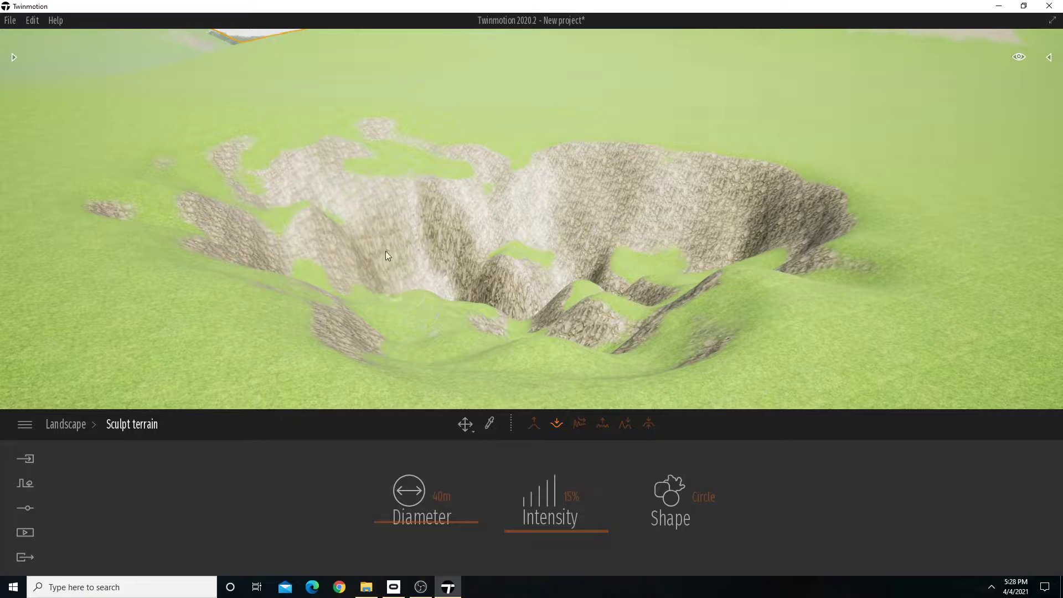
{"action": "left_click_drag", "start_coordinate": [387, 254], "coordinate": [464, 313]}
{"action": "mouse_move", "coordinate": [502, 305]}
{"action": "right_mouse_down"}
{"action": "mouse_move", "coordinate": [461, 317]}
{"action": "mouse_move", "coordinate": [557, 335]}
{"action": "mouse_move", "coordinate": [528, 310]}
{"action": "mouse_move", "coordinate": [526, 292]}
{"action": "mouse_move", "coordinate": [483, 301]}
{"action": "mouse_move", "coordinate": [515, 290]}
{"action": "mouse_move", "coordinate": [531, 301]}
{"action": "right_mouse_up"}
{"action": "key", "text": "w"}
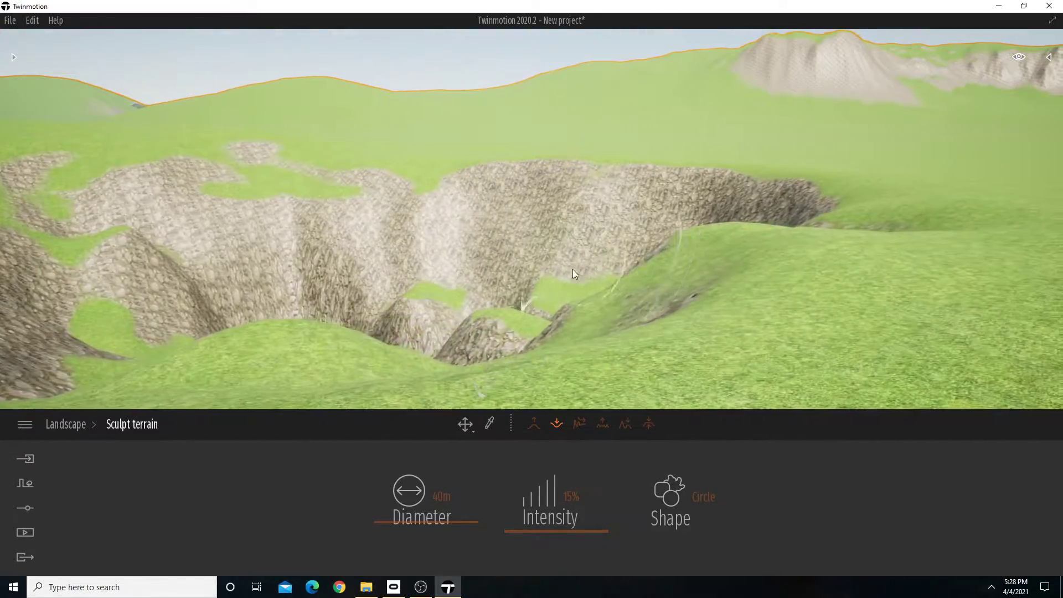
{"action": "mouse_move", "coordinate": [412, 198]}
{"action": "left_mouse_down"}
{"action": "mouse_move", "coordinate": [583, 210]}
{"action": "mouse_move", "coordinate": [370, 222]}
{"action": "mouse_move", "coordinate": [343, 246]}
{"action": "left_mouse_up"}
{"action": "right_click_drag", "start_coordinate": [465, 260], "coordinate": [440, 264]}
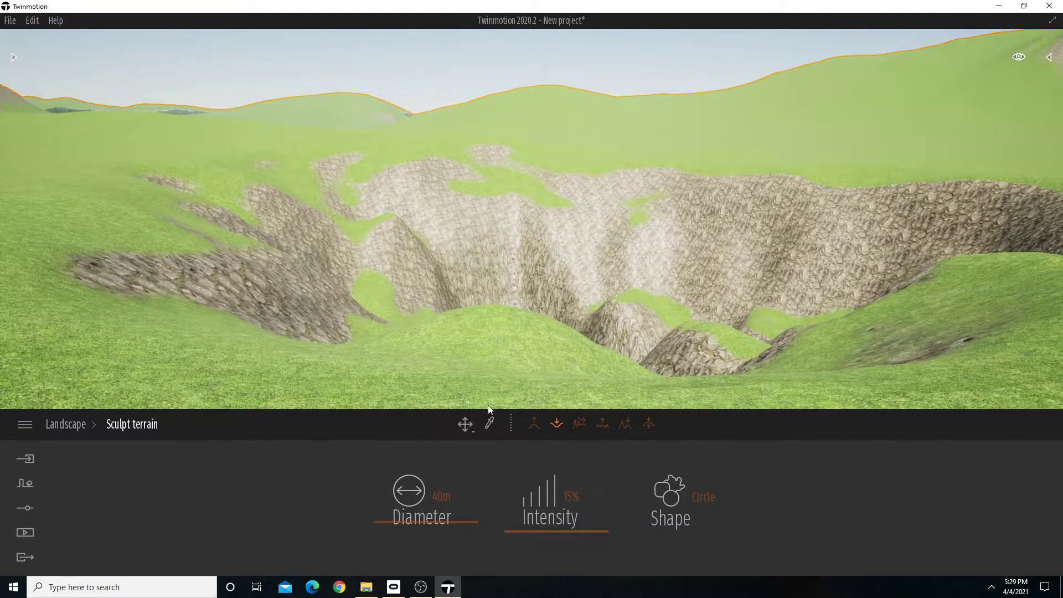
Enable the ocean in the weather effects and set its height to -5.34 m to fill the pit with water.
{"action": "left_click", "coordinate": [25, 488]}
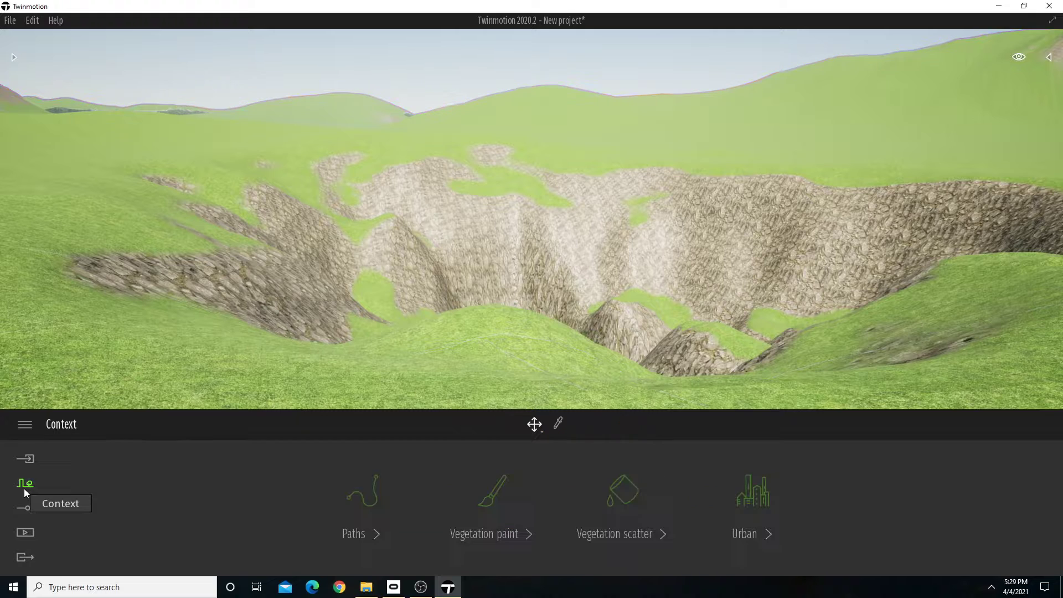
{"action": "left_click", "coordinate": [31, 514]}
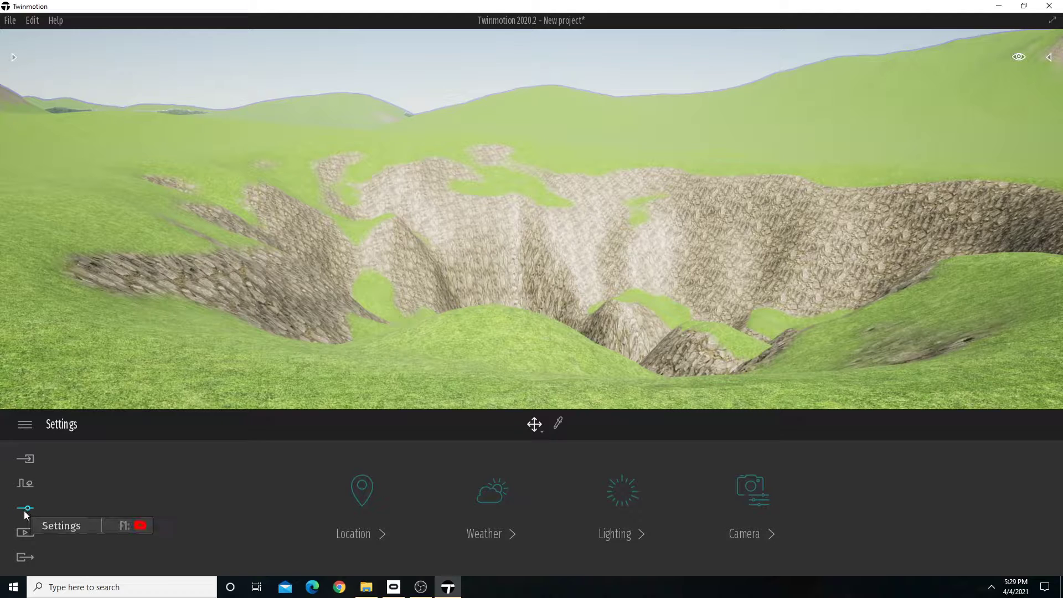
{"action": "left_click", "coordinate": [499, 536]}
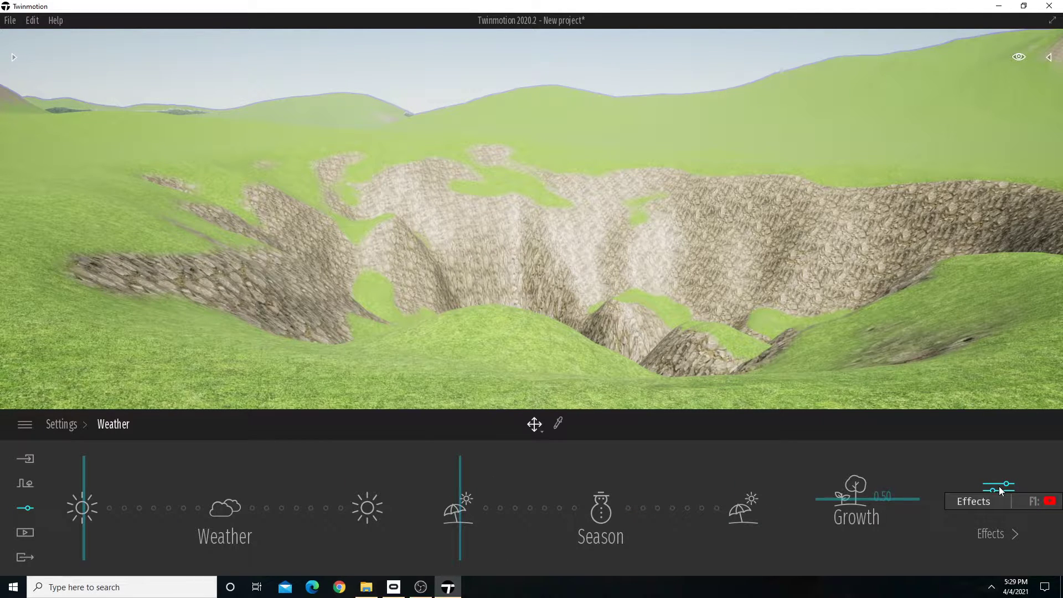
{"action": "left_click", "coordinate": [28, 507]}
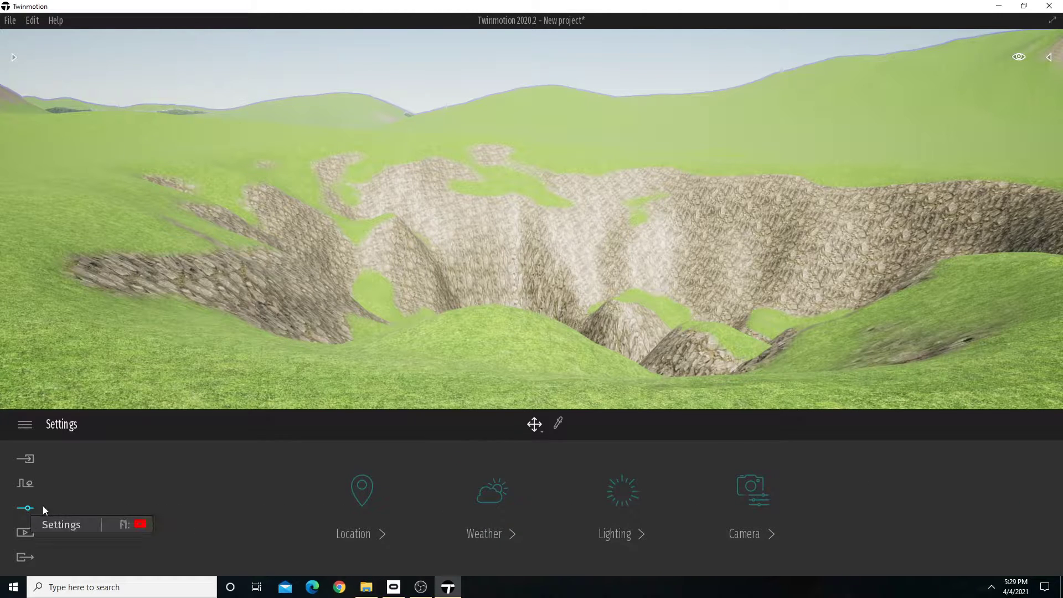
{"action": "left_click", "coordinate": [490, 517]}
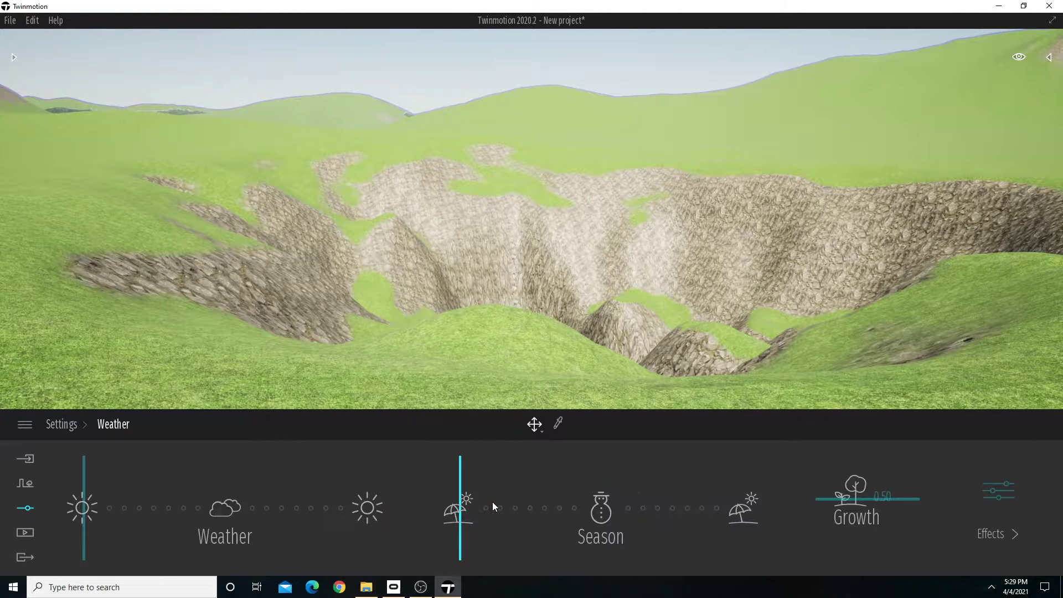
{"action": "left_click", "coordinate": [1006, 490]}
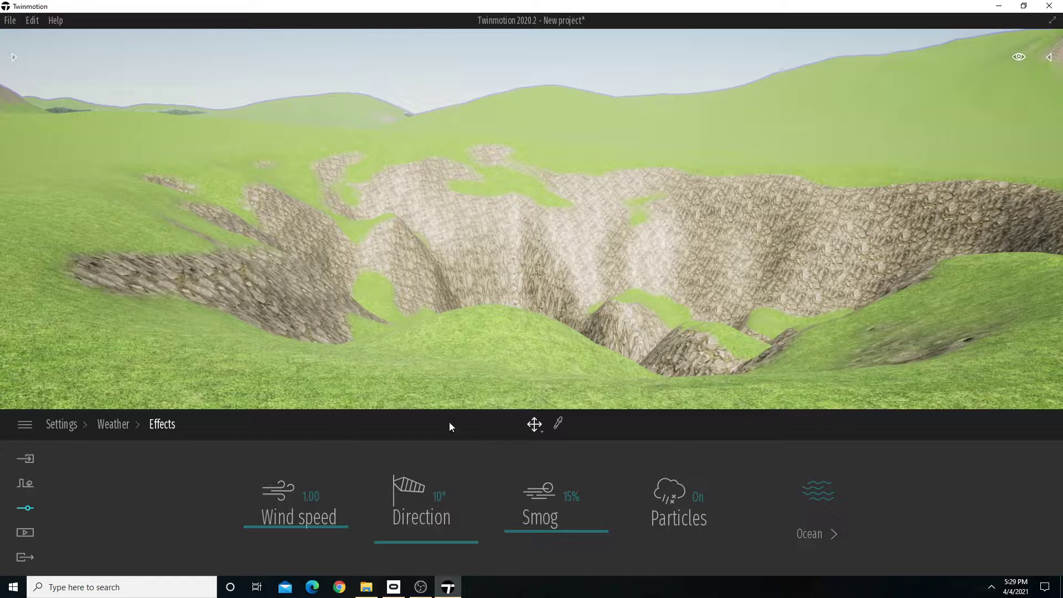
{"action": "left_click", "coordinate": [819, 491]}
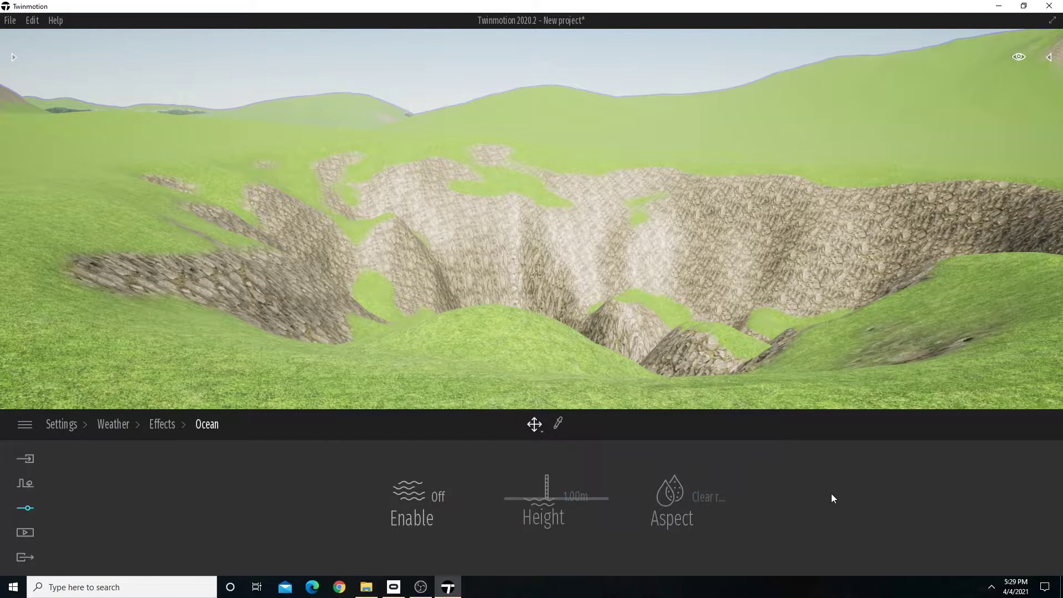
{"action": "left_click", "coordinate": [438, 496]}
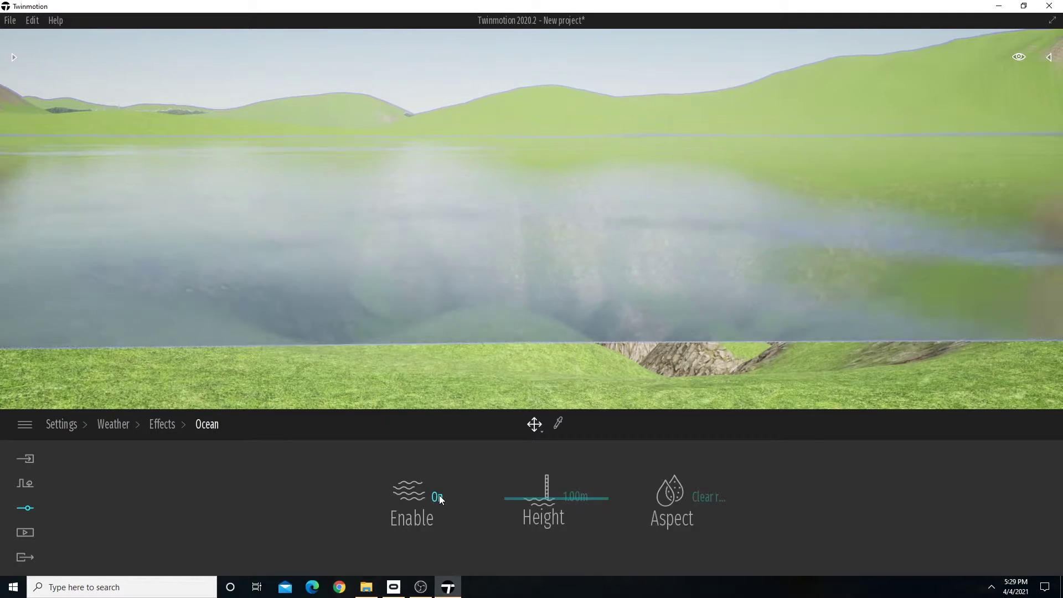
{"action": "left_click_drag", "start_coordinate": [557, 497], "coordinate": [558, 500]}
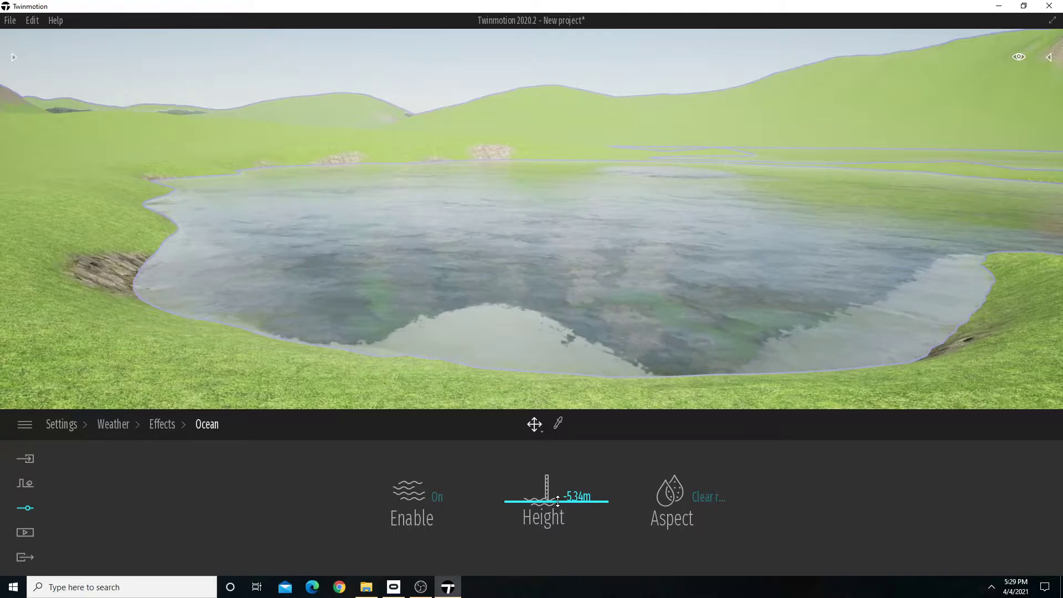
{"action": "right_click_drag", "start_coordinate": [559, 333], "coordinate": [488, 333]}
{"action": "key", "text": "d"}
{"action": "key", "text": "w"}
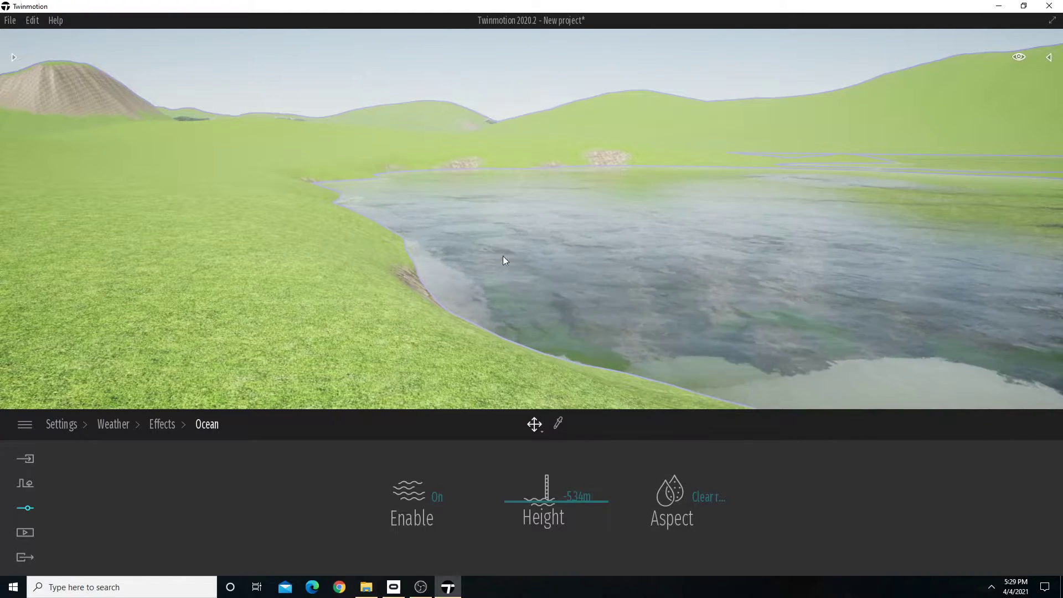
{"action": "right_click_drag", "start_coordinate": [505, 259], "coordinate": [488, 238]}
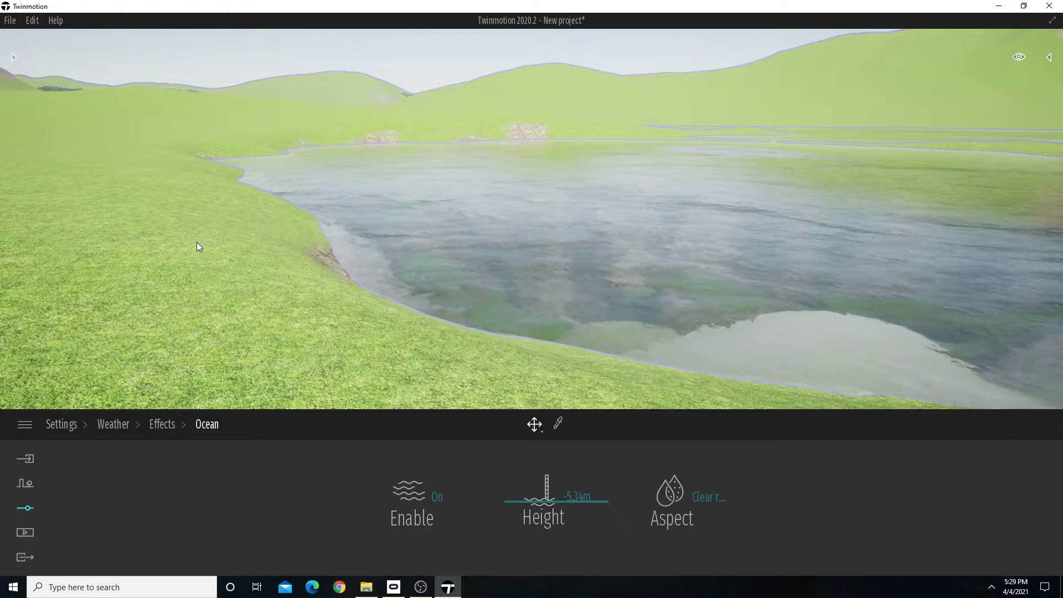
{"action": "left_click", "coordinate": [198, 244]}
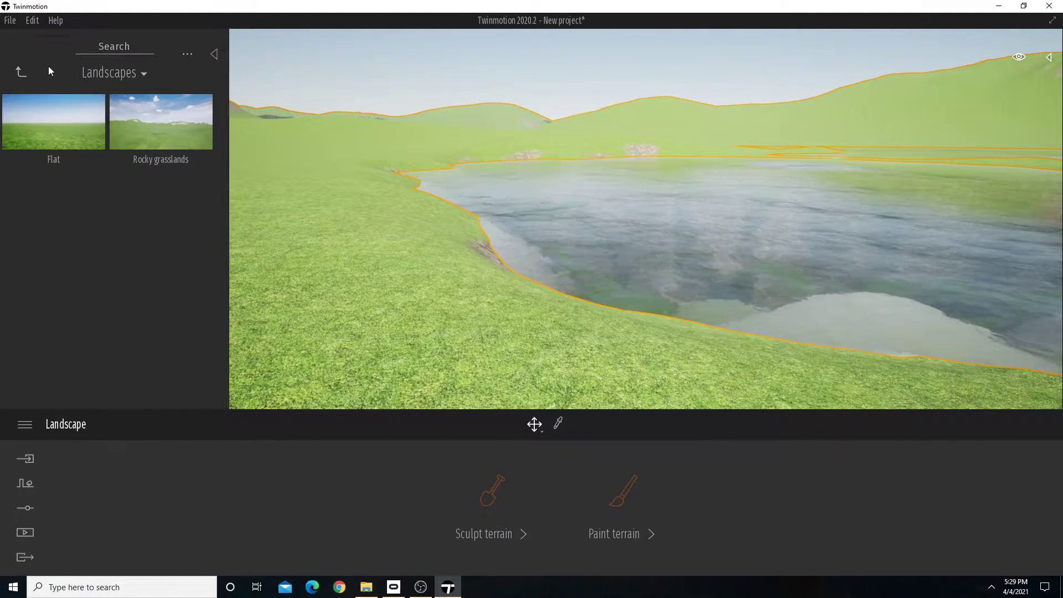
{"action": "left_click", "coordinate": [215, 55]}
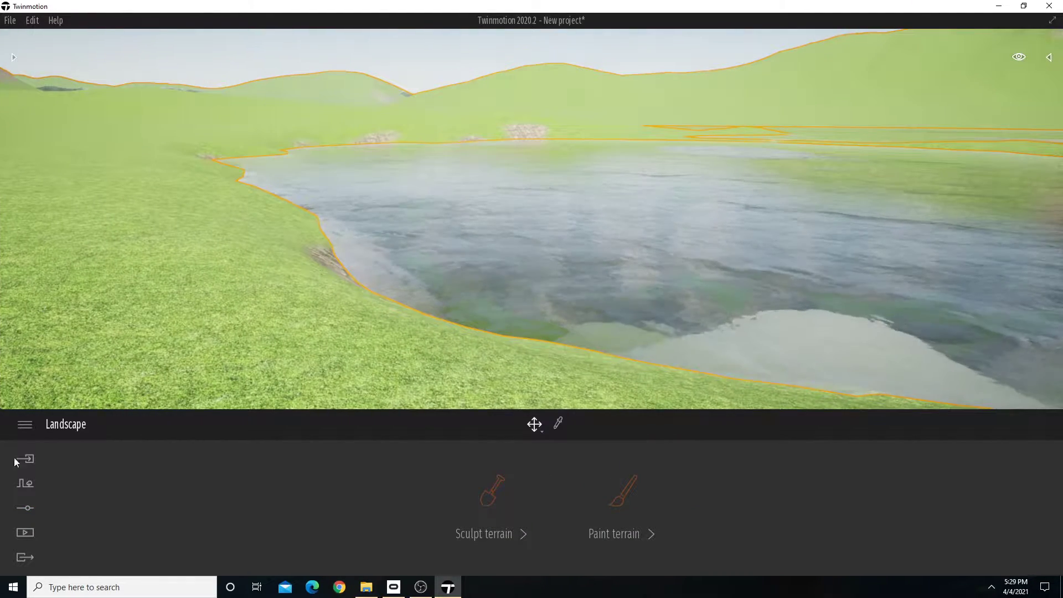
{"action": "left_click", "coordinate": [26, 484]}
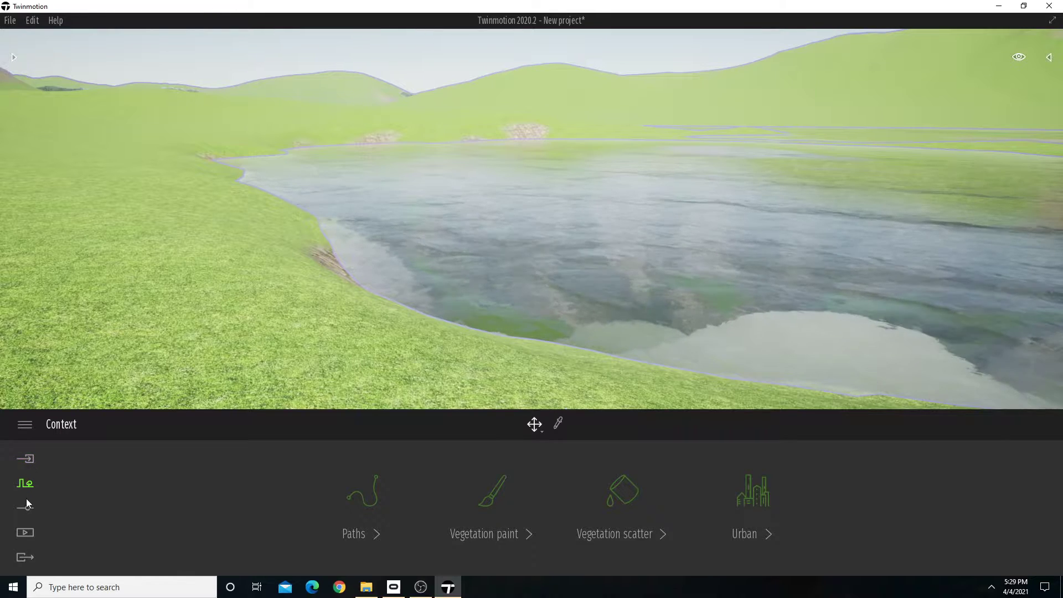
{"action": "left_click", "coordinate": [300, 329]}
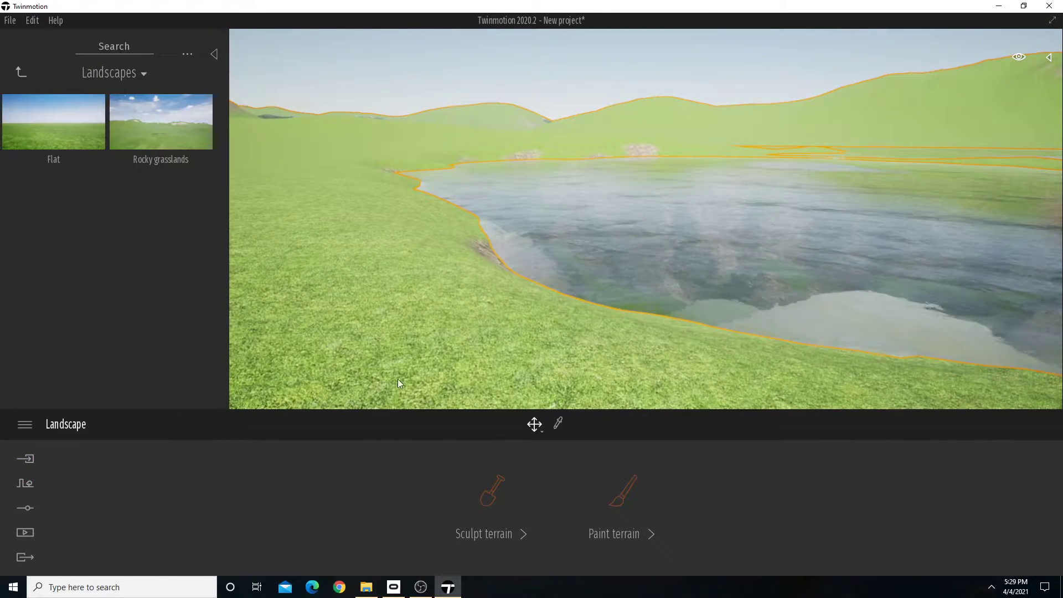
{"action": "left_click", "coordinate": [623, 492]}
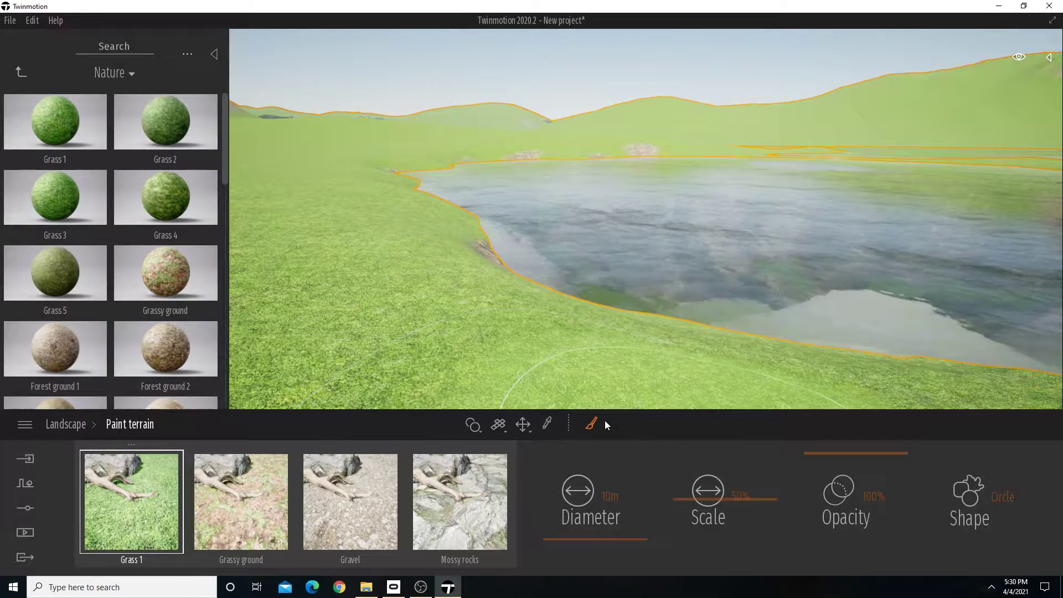
{"action": "left_click", "coordinate": [25, 492]}
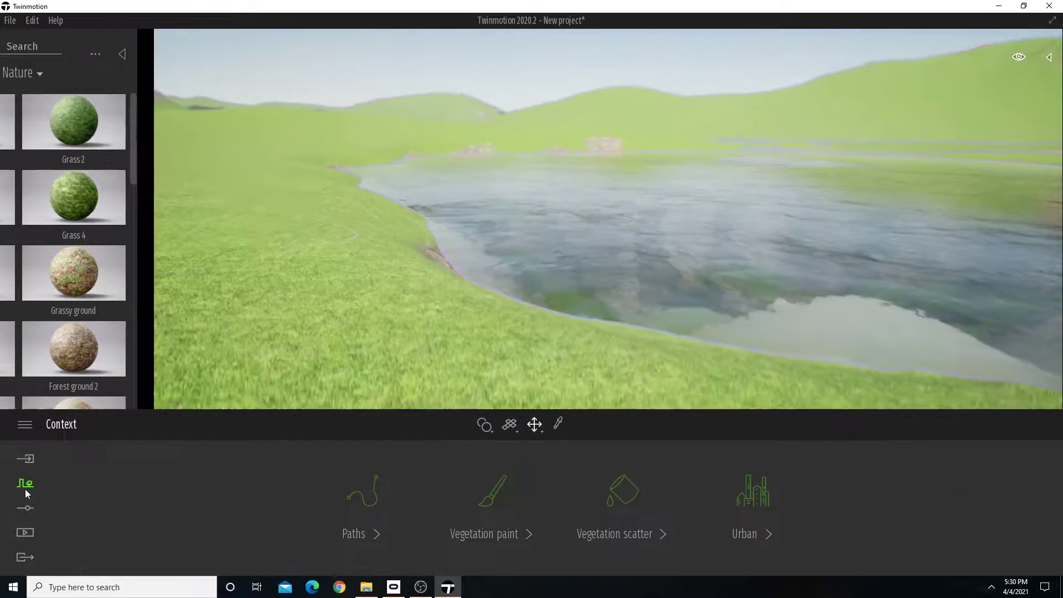
Open terrain painting for the landscape and browse the Nature and Man-made ground materials.
{"action": "left_click", "coordinate": [301, 323]}
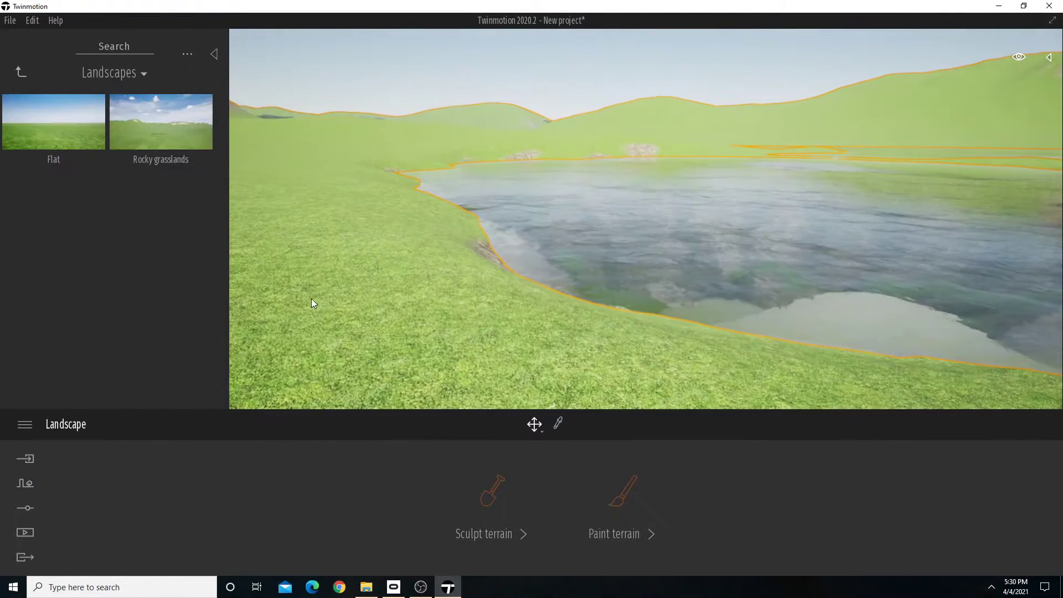
{"action": "left_click", "coordinate": [628, 491]}
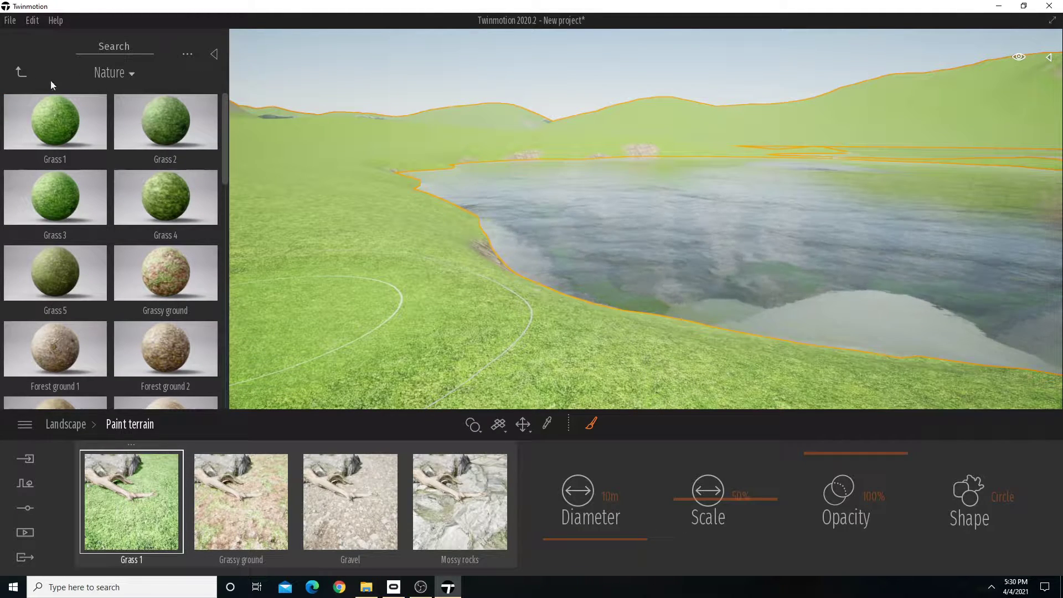
{"action": "left_click", "coordinate": [21, 72]}
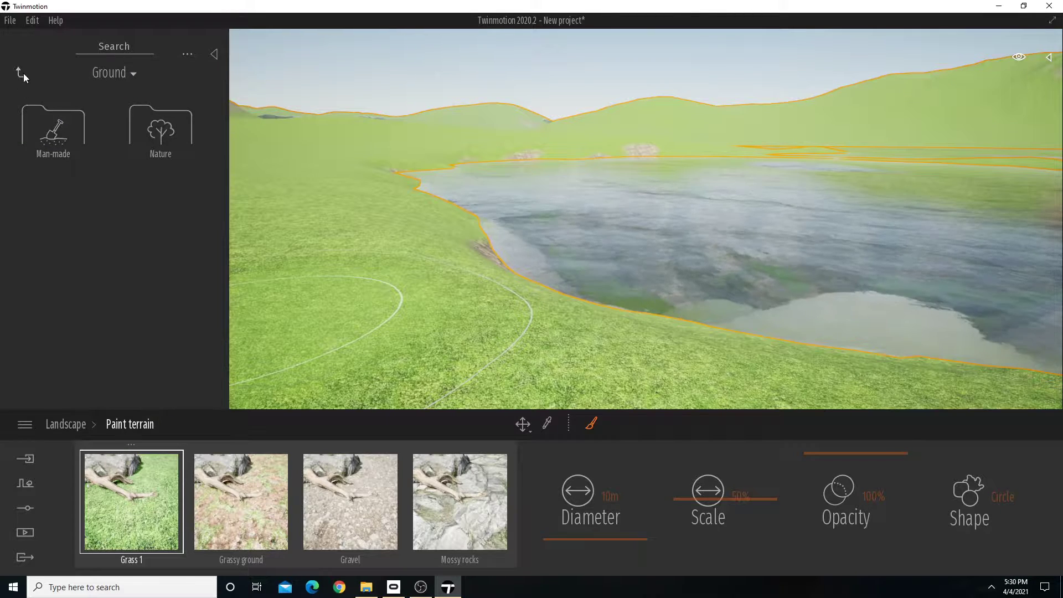
{"action": "left_click", "coordinate": [21, 72]}
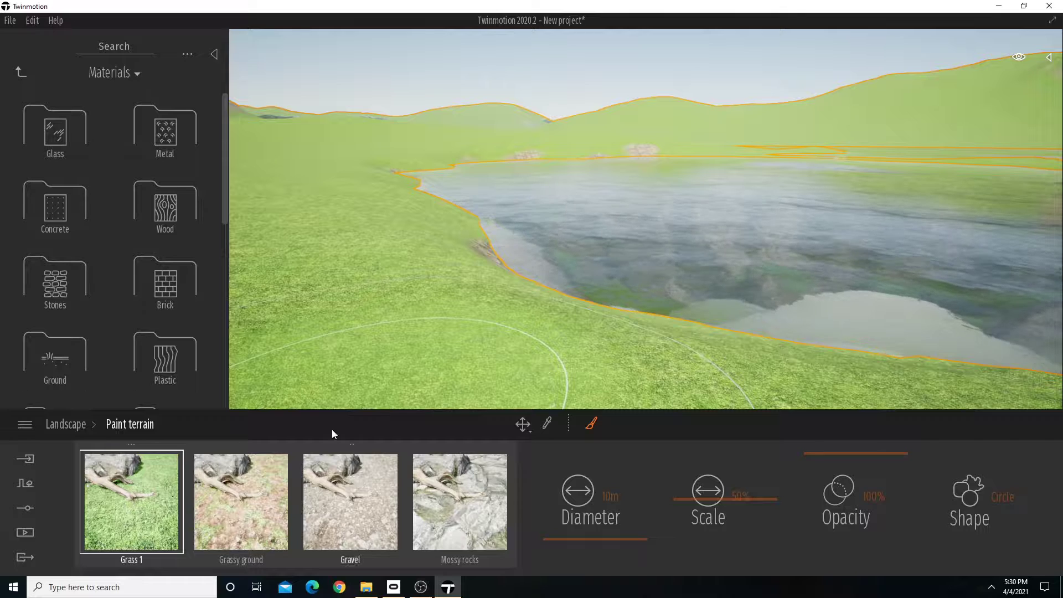
{"action": "scroll", "coordinate": [141, 194], "scroll_direction": "down", "scroll_amount": 1}
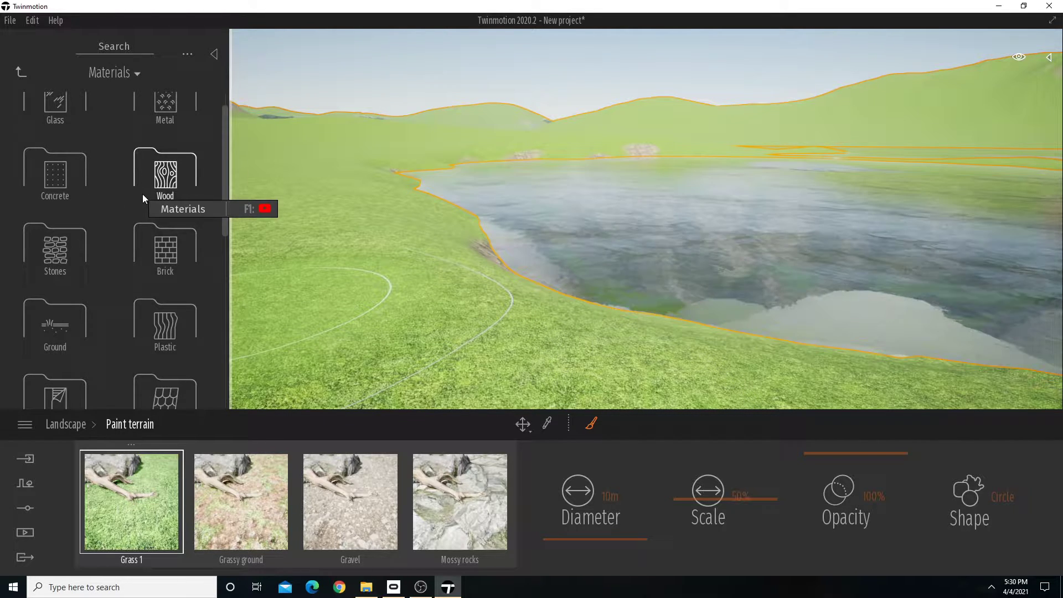
{"action": "left_click", "coordinate": [44, 332]}
{"action": "left_click", "coordinate": [167, 136]}
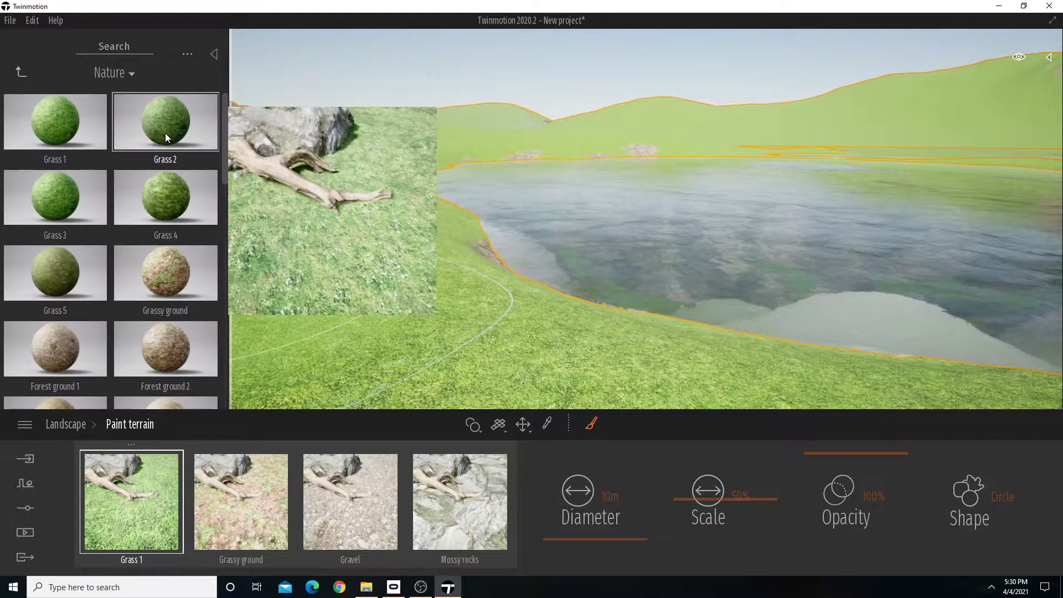
{"action": "left_click", "coordinate": [21, 70]}
{"action": "left_click", "coordinate": [53, 132]}
{"action": "mouse_move", "coordinate": [55, 242]}
{"action": "scroll", "coordinate": [56, 242], "scroll_direction": "down", "scroll_amount": 4}
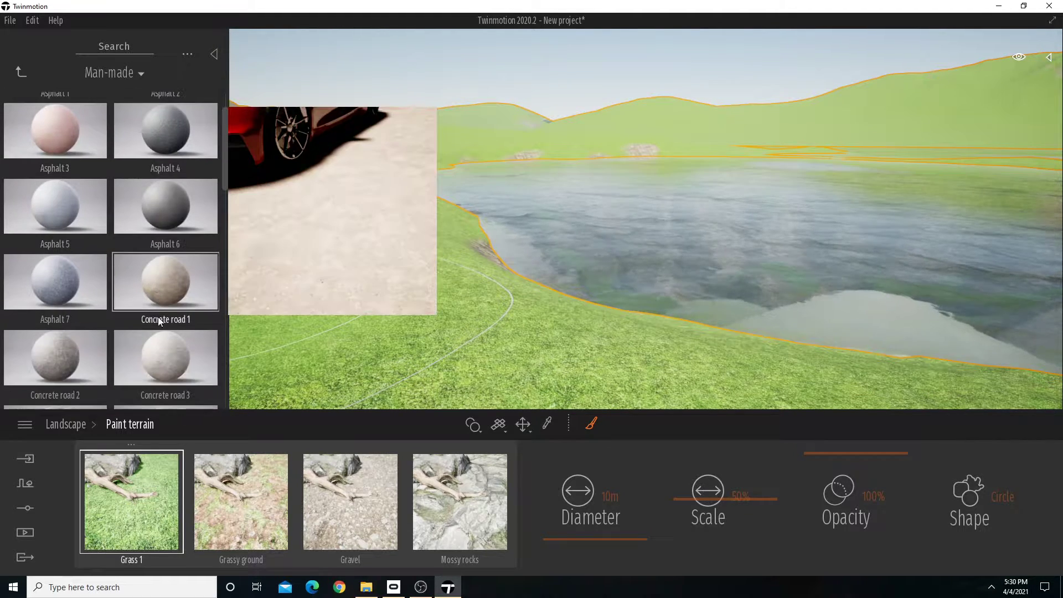
{"action": "mouse_move", "coordinate": [167, 325]}
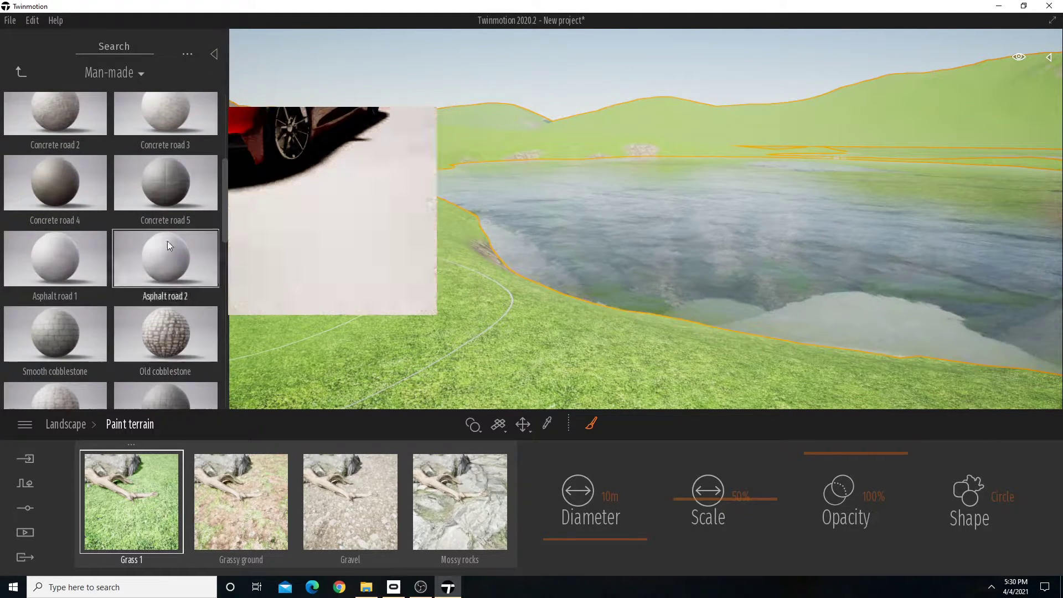
{"action": "left_click", "coordinate": [18, 72]}
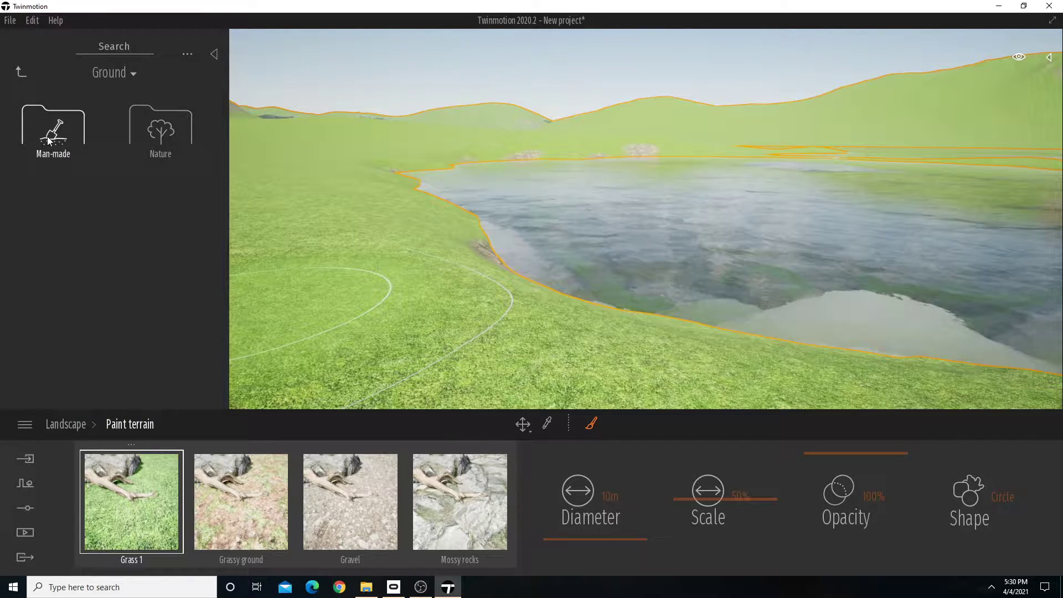
Replace the Mossy rocks and Gravel terrain paint materials with Big rocks and Small rocks from the Nature ground materials.
{"action": "left_click", "coordinate": [172, 136]}
{"action": "scroll", "coordinate": [157, 233], "scroll_direction": "down", "scroll_amount": 5}
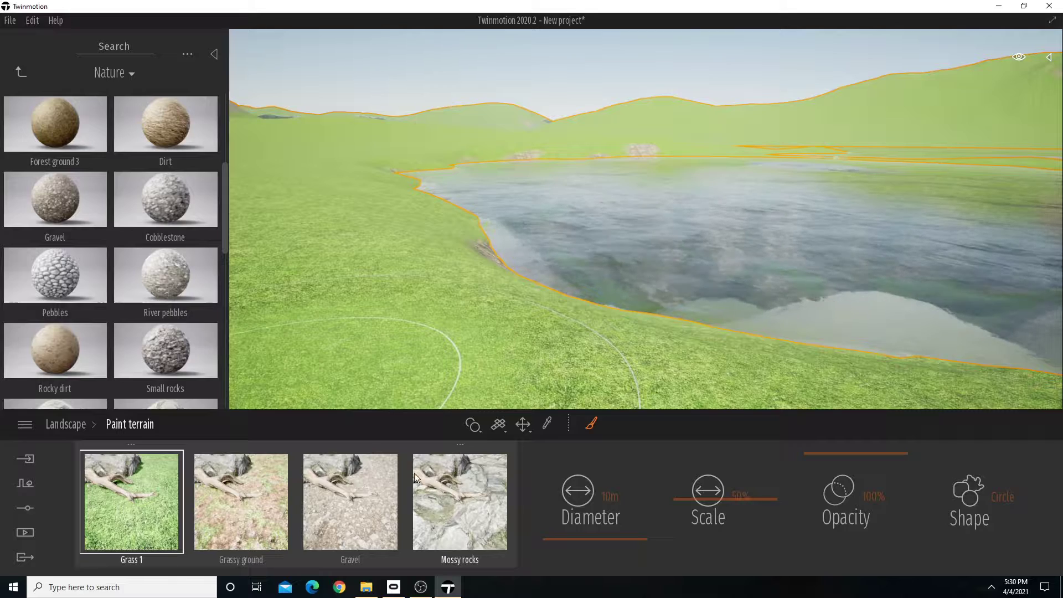
{"action": "scroll", "coordinate": [181, 300], "scroll_direction": "down", "scroll_amount": 5}
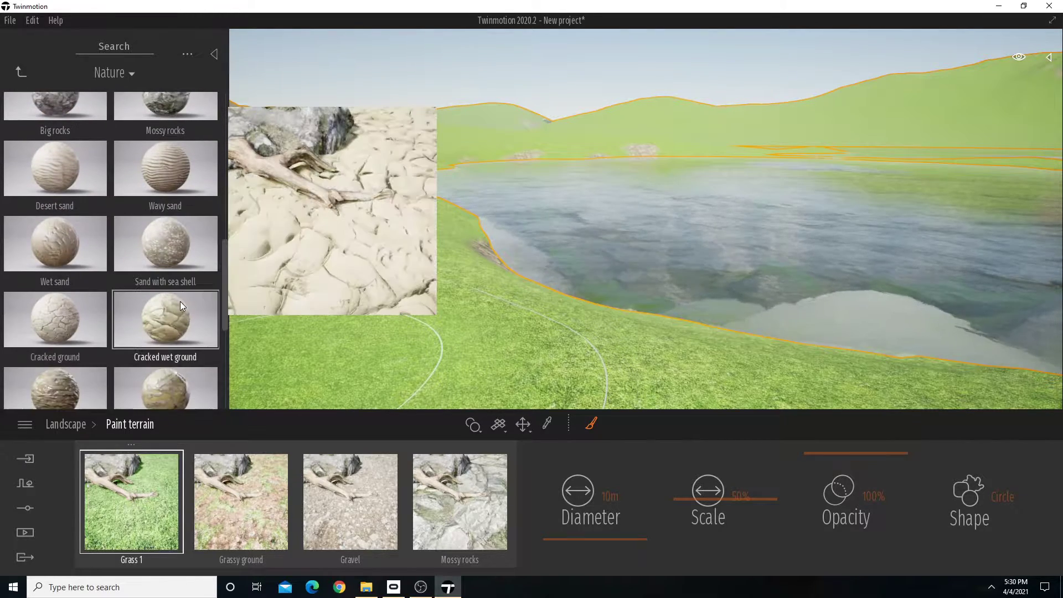
{"action": "scroll", "coordinate": [180, 303], "scroll_direction": "down", "scroll_amount": 5}
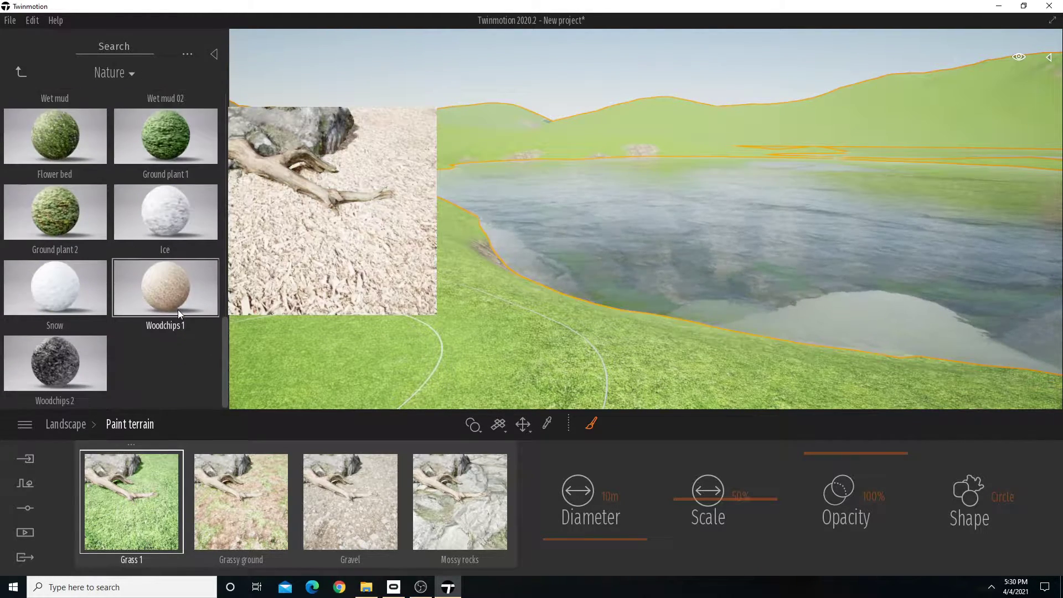
{"action": "scroll", "coordinate": [178, 312], "scroll_direction": "up", "scroll_amount": 4}
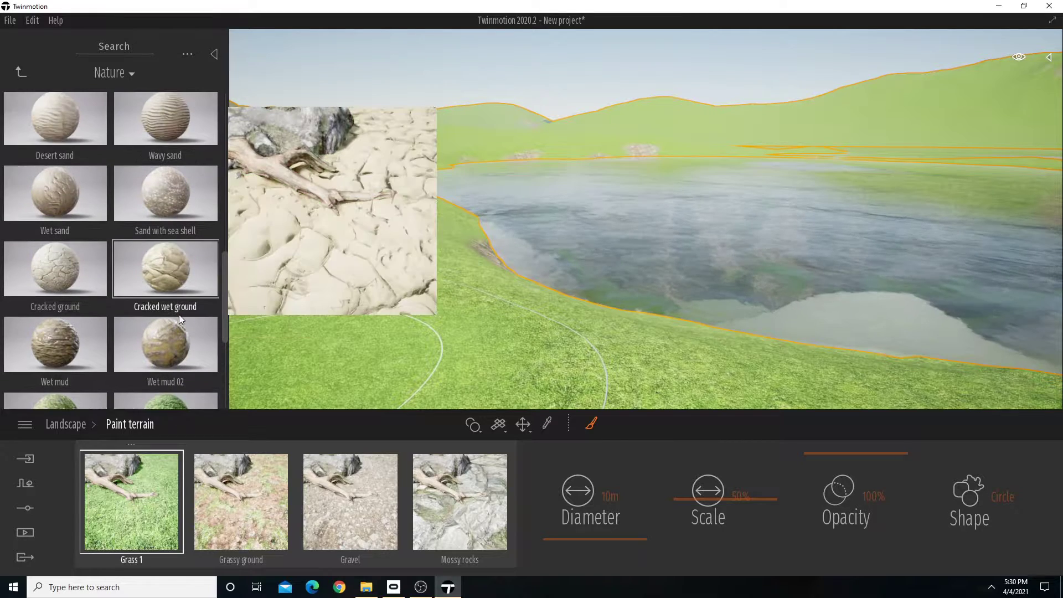
{"action": "scroll", "coordinate": [179, 314], "scroll_direction": "up", "scroll_amount": 3}
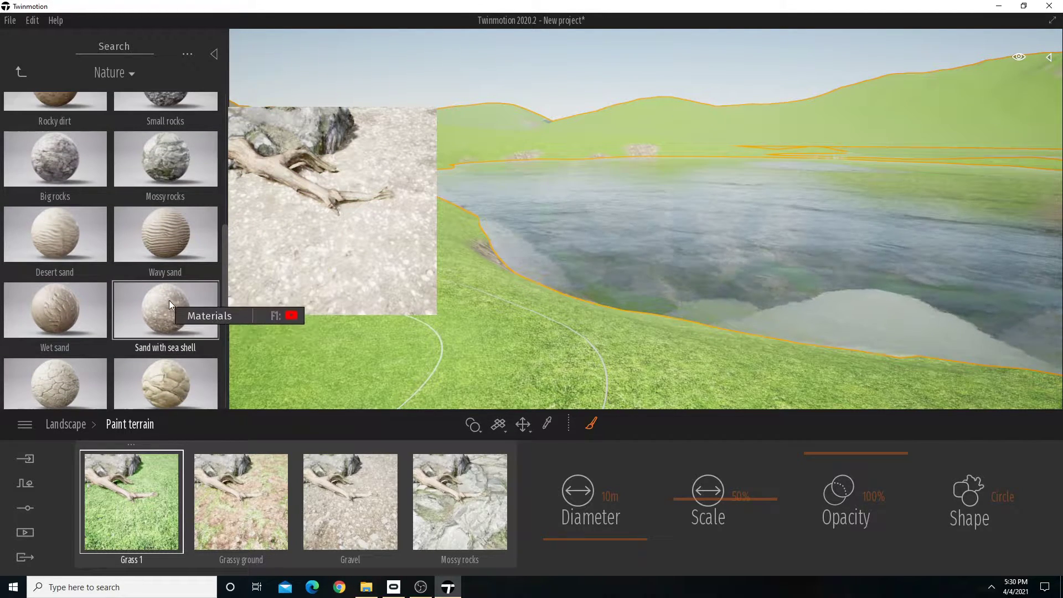
{"action": "scroll", "coordinate": [168, 300], "scroll_direction": "up", "scroll_amount": 2}
{"action": "mouse_move", "coordinate": [48, 242]}
{"action": "left_mouse_down"}
{"action": "mouse_move", "coordinate": [481, 474]}
{"action": "mouse_move", "coordinate": [483, 500]}
{"action": "left_mouse_up"}
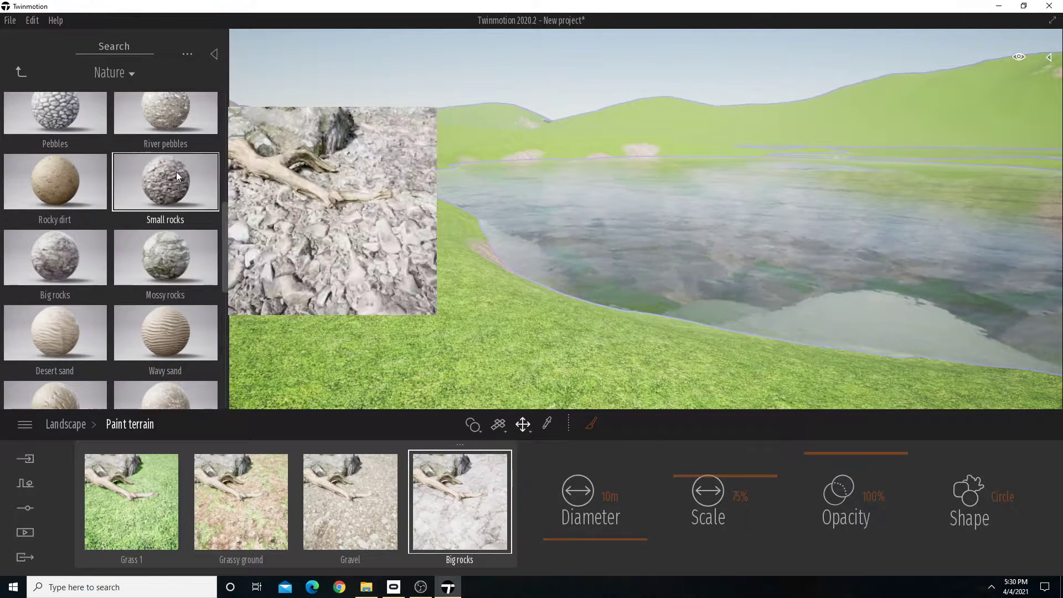
{"action": "mouse_move", "coordinate": [176, 171]}
{"action": "left_mouse_down"}
{"action": "mouse_move", "coordinate": [367, 513]}
{"action": "mouse_move", "coordinate": [361, 505]}
{"action": "left_mouse_up"}
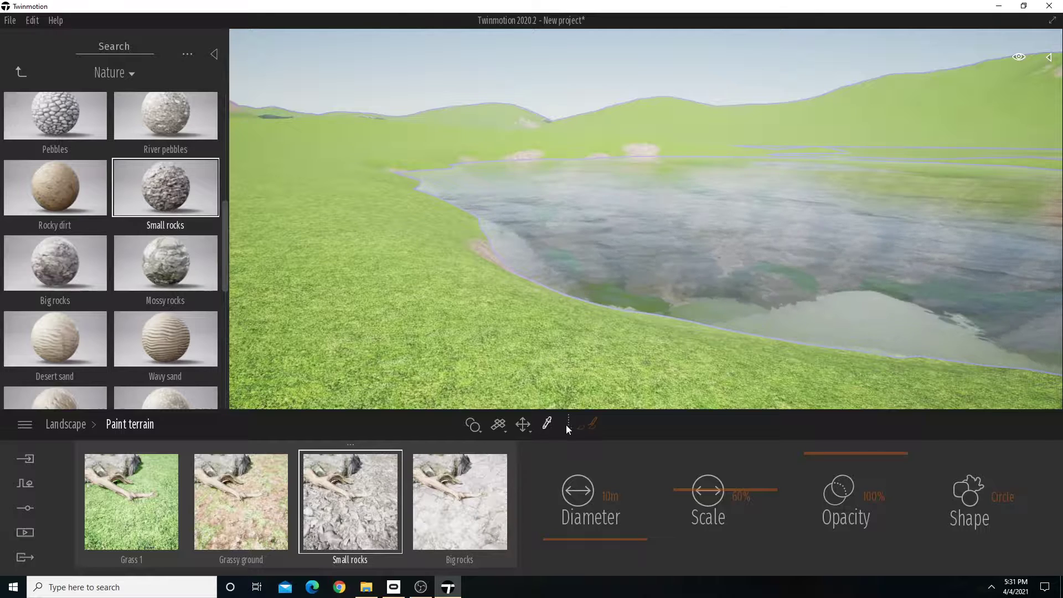
Paint Small rocks along the lake's near shore with the 10 m brush.
{"action": "left_click", "coordinate": [592, 424]}
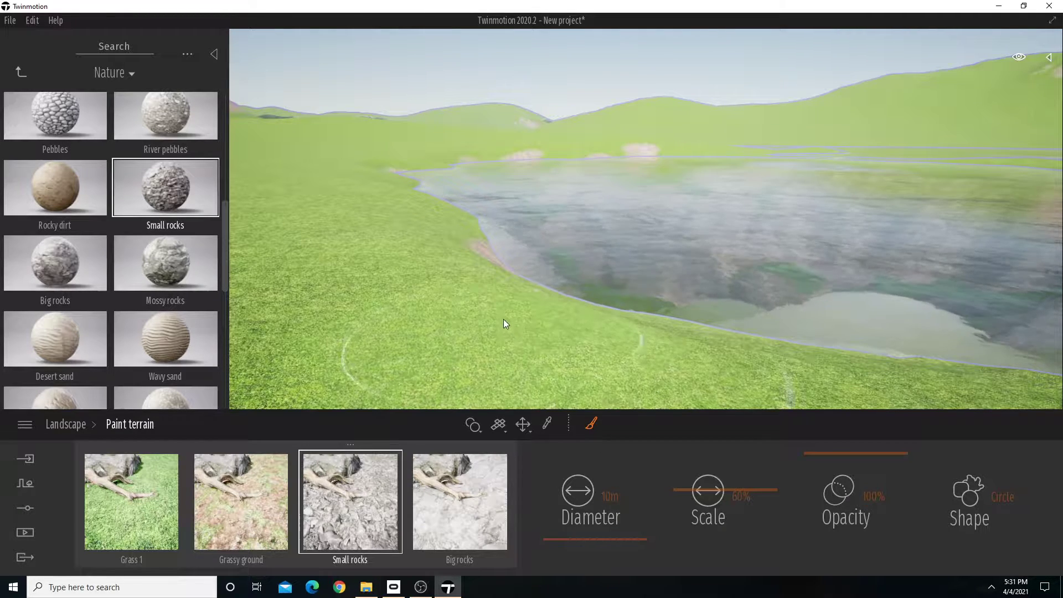
{"action": "mouse_move", "coordinate": [496, 278]}
{"action": "left_mouse_down"}
{"action": "mouse_move", "coordinate": [460, 223]}
{"action": "mouse_move", "coordinate": [407, 178]}
{"action": "mouse_move", "coordinate": [413, 242]}
{"action": "mouse_move", "coordinate": [443, 265]}
{"action": "mouse_move", "coordinate": [706, 349]}
{"action": "mouse_move", "coordinate": [800, 348]}
{"action": "left_mouse_up"}
{"action": "key", "text": "s"}
{"action": "right_click_drag", "start_coordinate": [799, 347], "coordinate": [779, 330]}
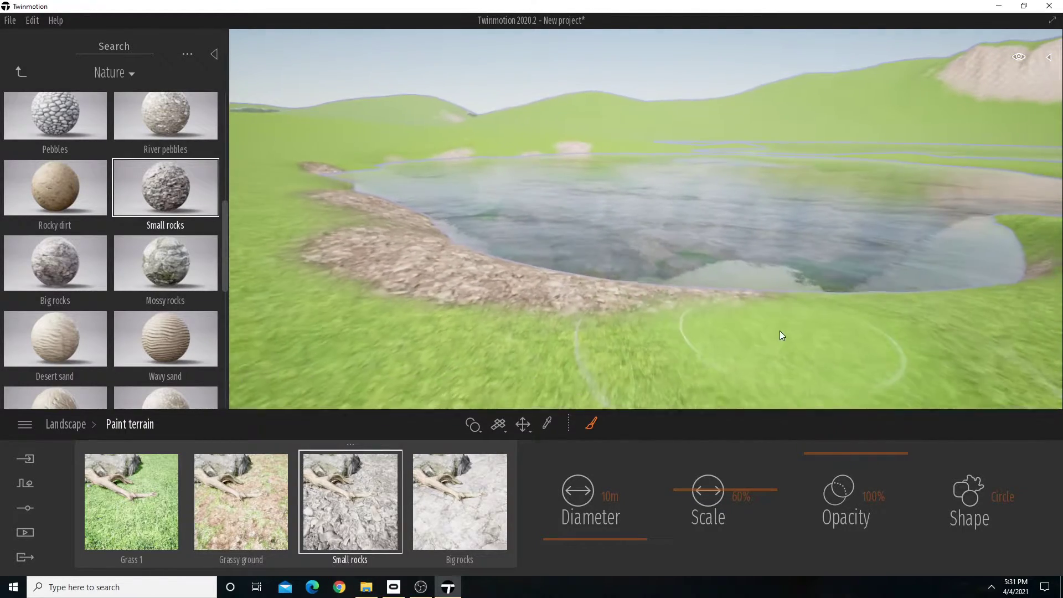
{"action": "mouse_move", "coordinate": [763, 290]}
{"action": "left_mouse_down"}
{"action": "mouse_move", "coordinate": [958, 280]}
{"action": "mouse_move", "coordinate": [971, 264]}
{"action": "left_mouse_up"}
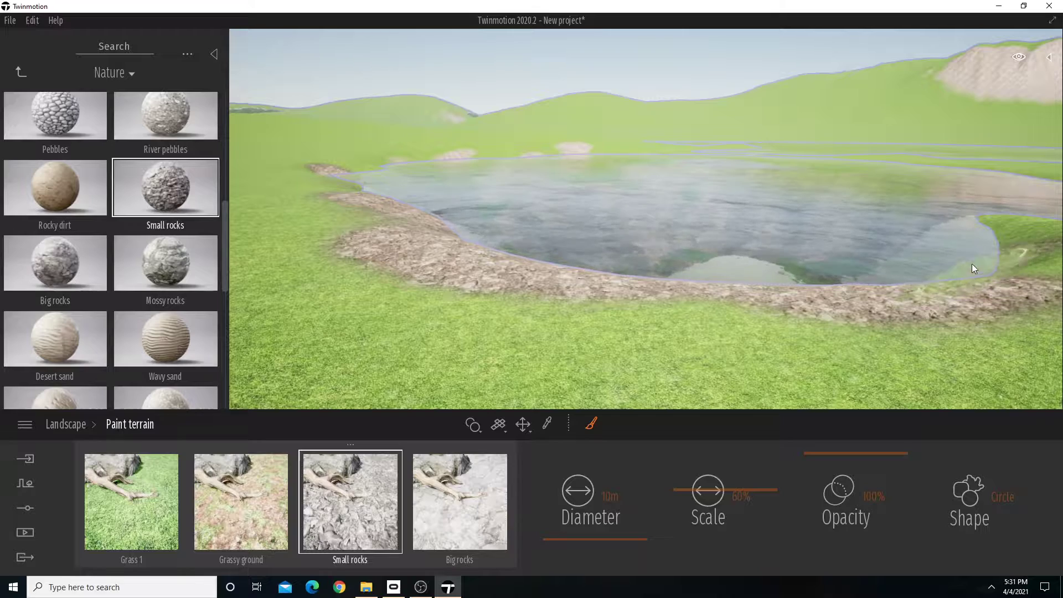
Fill the remaining grass strip between the near shore's rocks and the waterline with Small rocks.
{"action": "key", "text": "w"}
{"action": "right_click_drag", "start_coordinate": [547, 218], "coordinate": [537, 180]}
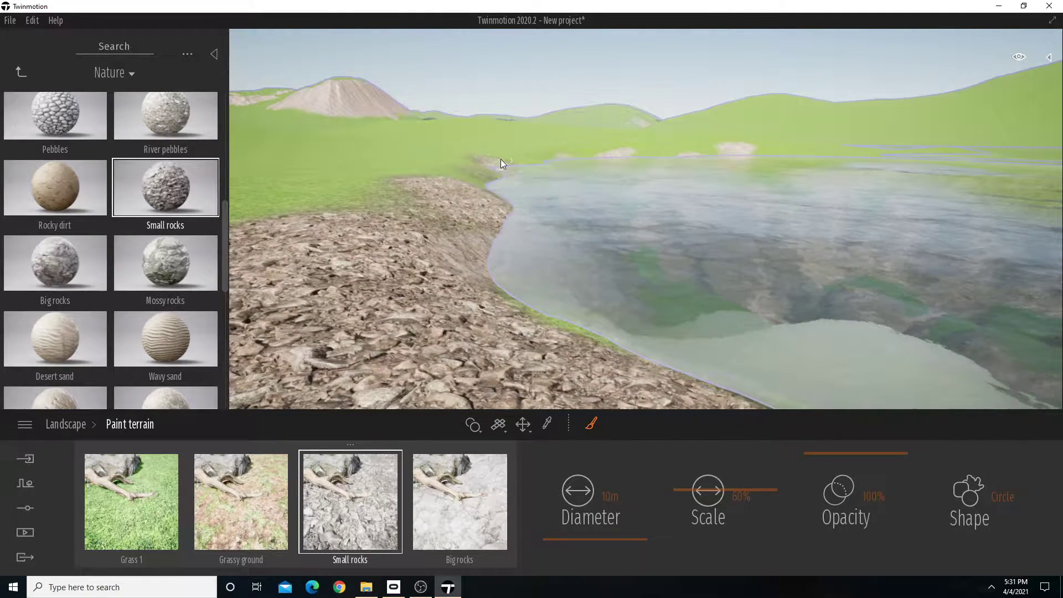
{"action": "mouse_move", "coordinate": [481, 235]}
{"action": "left_mouse_down"}
{"action": "mouse_move", "coordinate": [483, 258]}
{"action": "mouse_move", "coordinate": [573, 336]}
{"action": "mouse_move", "coordinate": [615, 349]}
{"action": "left_mouse_up"}
{"action": "mouse_move", "coordinate": [615, 315]}
{"action": "right_mouse_down"}
{"action": "mouse_move", "coordinate": [720, 327]}
{"action": "mouse_move", "coordinate": [612, 304]}
{"action": "right_mouse_up"}
{"action": "key", "text": "s"}
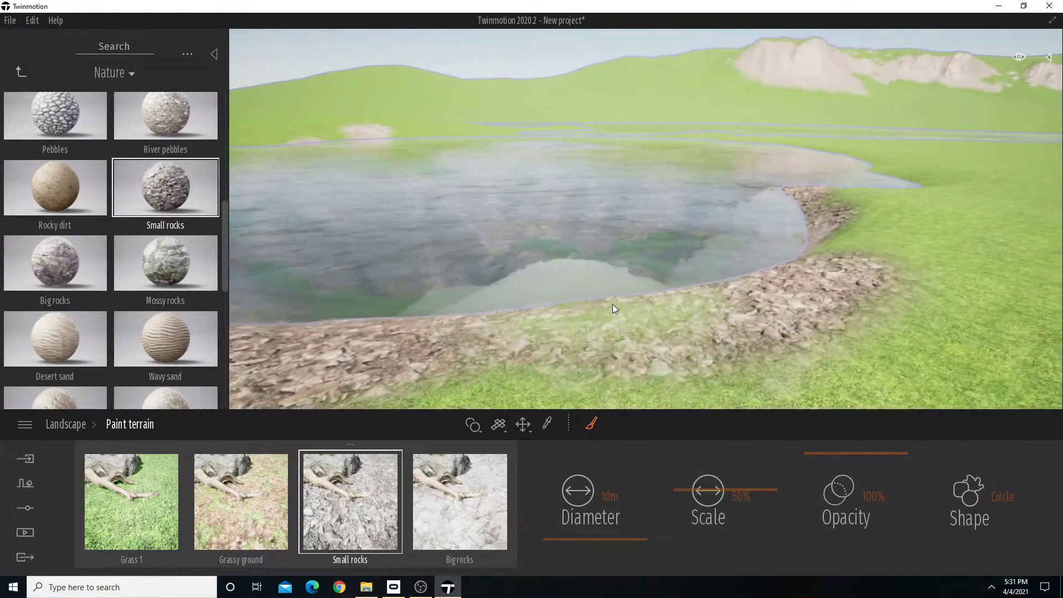
{"action": "left_click_drag", "start_coordinate": [612, 304], "coordinate": [705, 337]}
{"action": "key", "text": "w"}
{"action": "right_click_drag", "start_coordinate": [705, 338], "coordinate": [786, 327]}
{"action": "mouse_move", "coordinate": [868, 288]}
{"action": "left_mouse_down"}
{"action": "mouse_move", "coordinate": [761, 161]}
{"action": "mouse_move", "coordinate": [683, 160]}
{"action": "mouse_move", "coordinate": [709, 160]}
{"action": "left_mouse_up"}
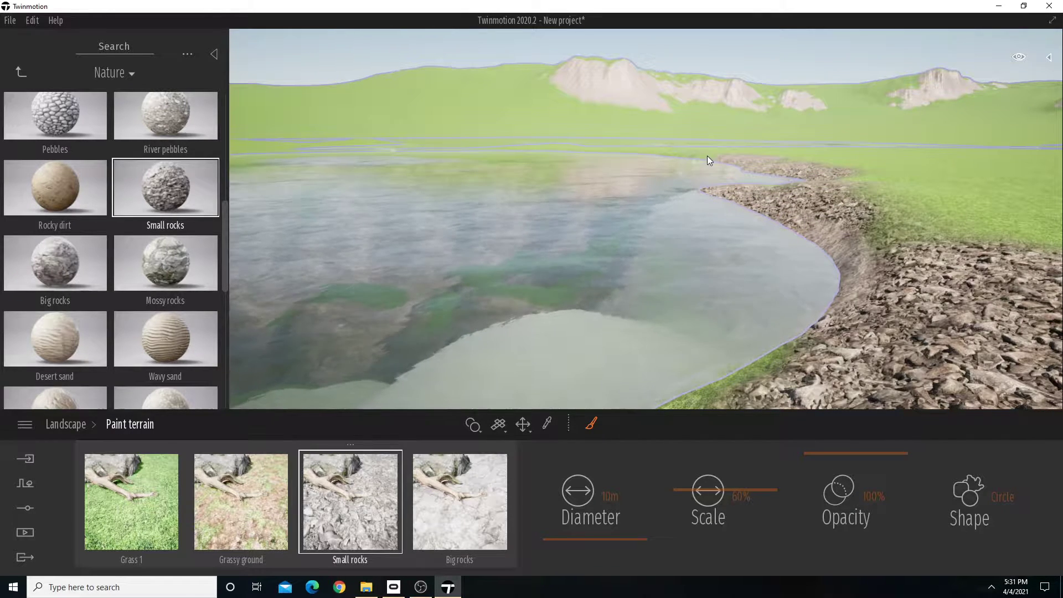
{"action": "right_click_drag", "start_coordinate": [651, 153], "coordinate": [501, 158]}
{"action": "key", "text": "w"}
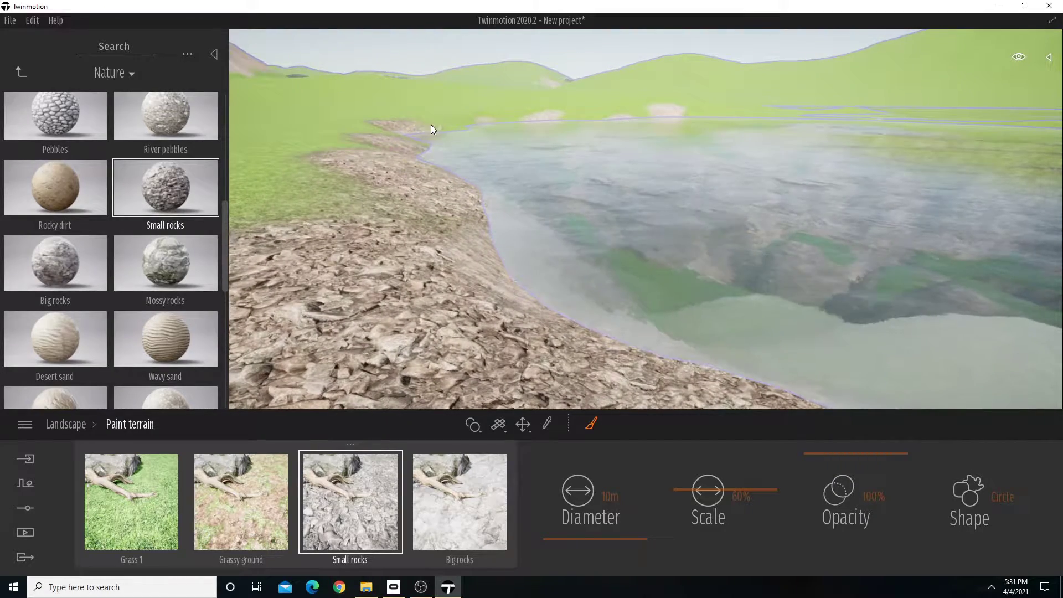
Extend the Small rocks along the curved bank towards the lake's far side.
{"action": "key", "text": "w"}
{"action": "right_click_drag", "start_coordinate": [421, 134], "coordinate": [432, 166]}
{"action": "key", "text": "a"}
{"action": "key", "text": "d"}
{"action": "key", "text": "a"}
{"action": "key", "text": "d"}
{"action": "right_click_drag", "start_coordinate": [432, 202], "coordinate": [470, 201]}
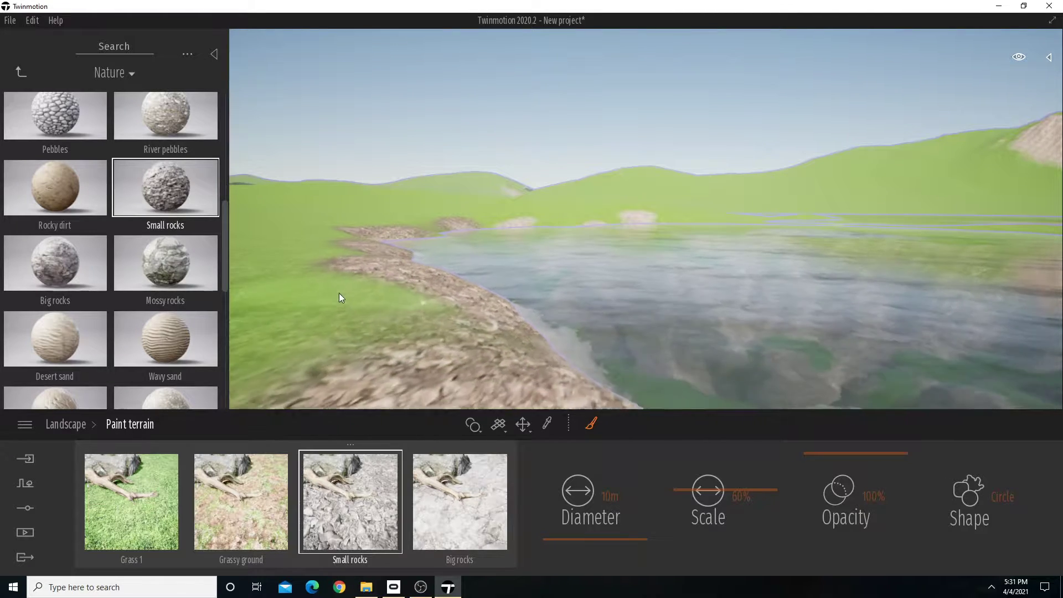
Paint Big rocks over the near shore along the water's edge.
{"action": "left_click", "coordinate": [447, 492]}
{"action": "mouse_move", "coordinate": [511, 308]}
{"action": "left_mouse_down"}
{"action": "mouse_move", "coordinate": [507, 316]}
{"action": "mouse_move", "coordinate": [530, 295]}
{"action": "mouse_move", "coordinate": [453, 273]}
{"action": "mouse_move", "coordinate": [402, 234]}
{"action": "mouse_move", "coordinate": [450, 223]}
{"action": "mouse_move", "coordinate": [427, 244]}
{"action": "mouse_move", "coordinate": [411, 285]}
{"action": "left_mouse_up"}
{"action": "right_click_drag", "start_coordinate": [411, 281], "coordinate": [460, 289]}
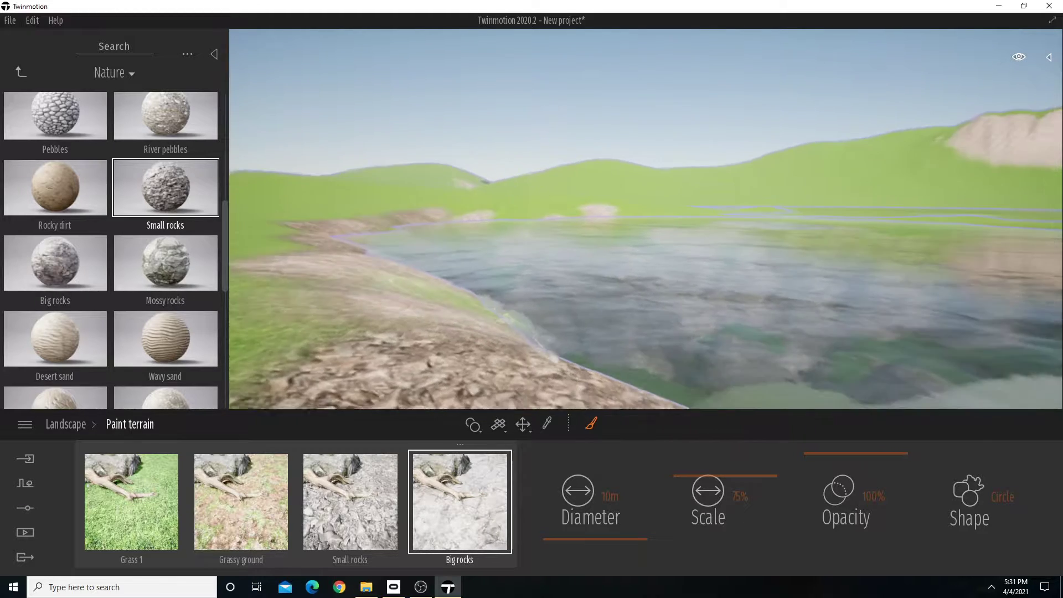
{"action": "key", "text": "s"}
{"action": "left_click_drag", "start_coordinate": [508, 298], "coordinate": [617, 328]}
{"action": "key", "text": "s"}
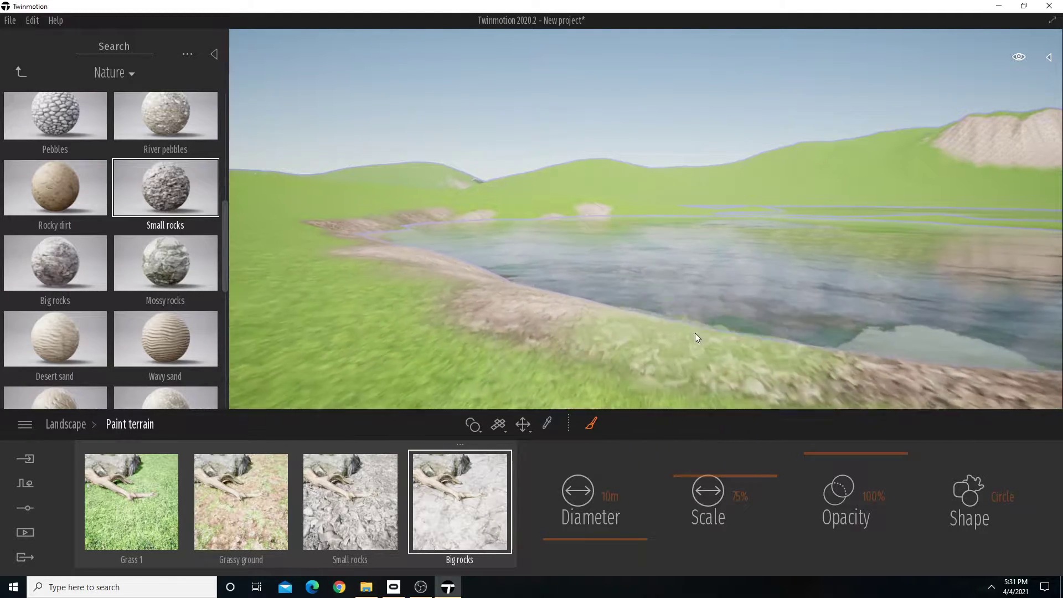
{"action": "left_click_drag", "start_coordinate": [725, 314], "coordinate": [981, 339]}
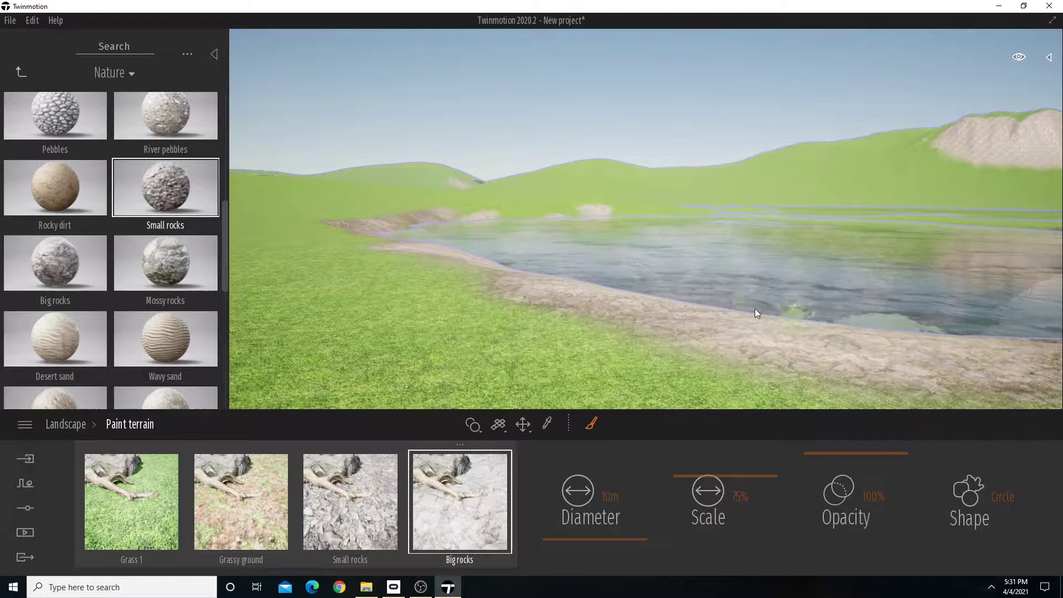
{"action": "right_click_drag", "start_coordinate": [755, 307], "coordinate": [629, 301]}
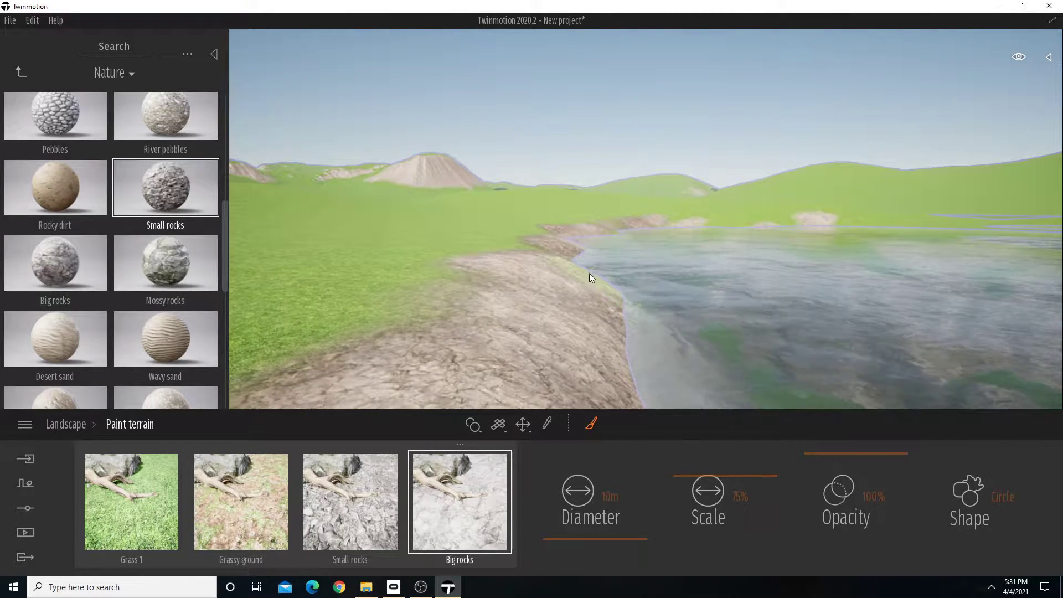
Paint Small rocks at 85% opacity along the inland side of the Big rocks on the near shore.
{"action": "left_click", "coordinate": [334, 519]}
{"action": "key", "text": "a"}
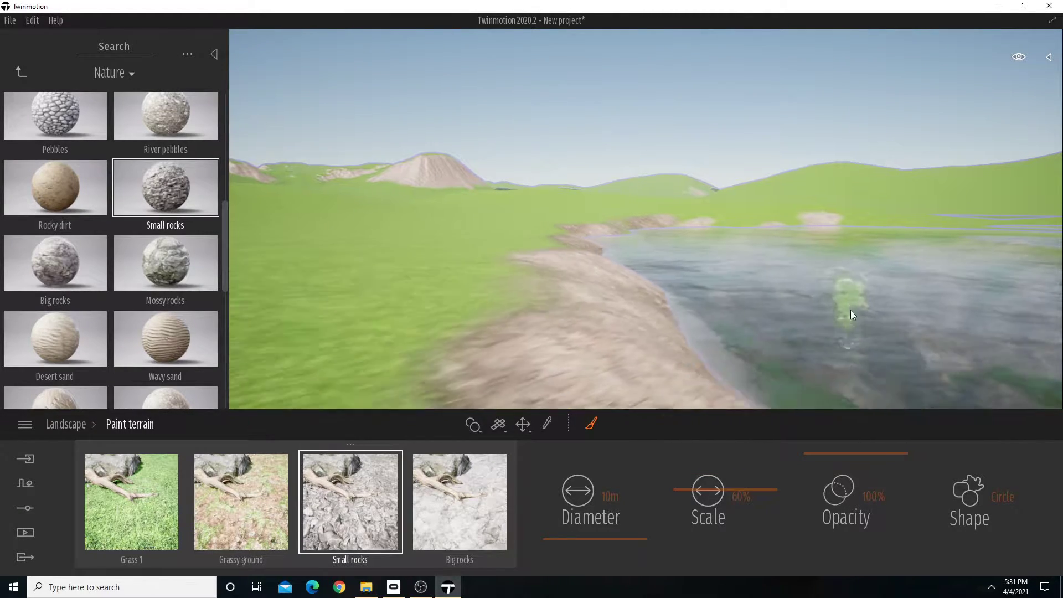
{"action": "left_click_drag", "start_coordinate": [856, 454], "coordinate": [859, 463]}
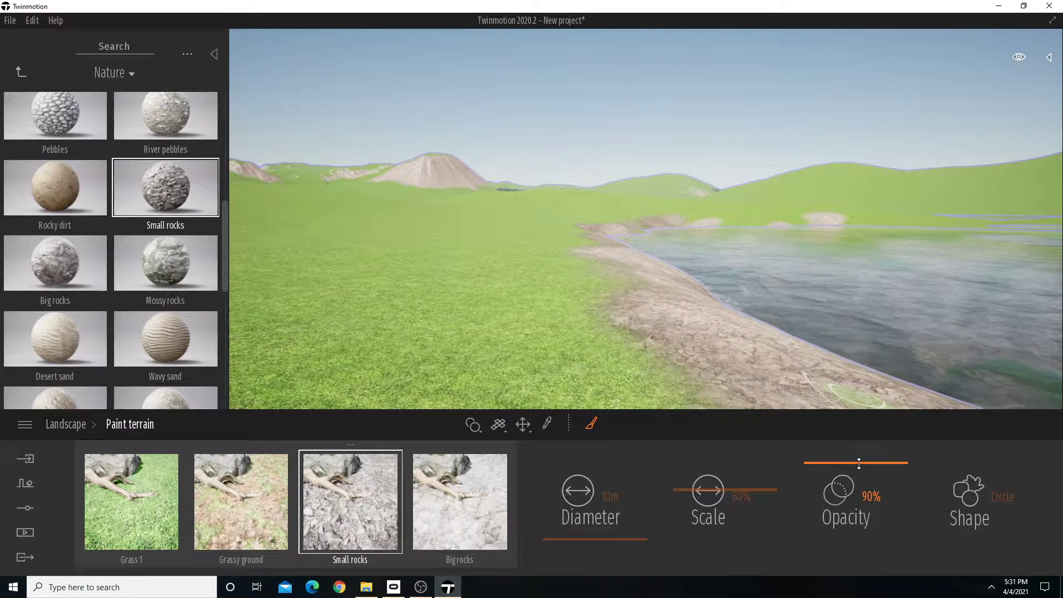
{"action": "mouse_move", "coordinate": [654, 382]}
{"action": "left_mouse_down"}
{"action": "mouse_move", "coordinate": [607, 350]}
{"action": "mouse_move", "coordinate": [622, 347]}
{"action": "mouse_move", "coordinate": [593, 231]}
{"action": "left_mouse_up"}
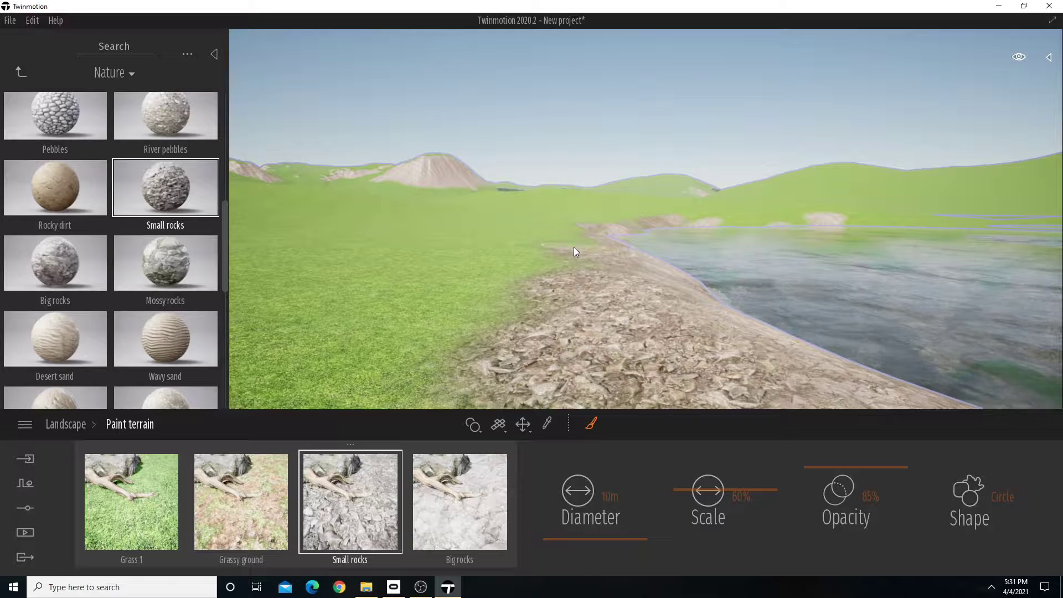
{"action": "right_click_drag", "start_coordinate": [575, 247], "coordinate": [629, 282]}
{"action": "mouse_move", "coordinate": [602, 304]}
{"action": "left_mouse_down"}
{"action": "mouse_move", "coordinate": [942, 310]}
{"action": "mouse_move", "coordinate": [1032, 285]}
{"action": "left_mouse_up"}
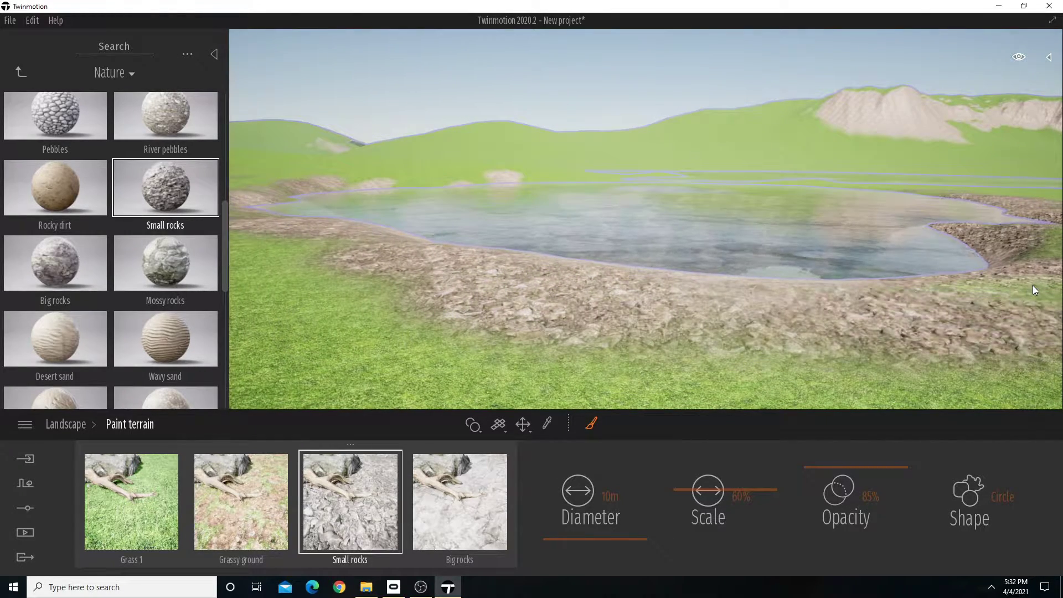
Continue the Small rocks around the end of the near shore and widen the rocky band into the grass.
{"action": "scroll", "coordinate": [1001, 304], "scroll_direction": "down", "scroll_amount": 2}
{"action": "right_click_drag", "start_coordinate": [985, 251], "coordinate": [928, 263]}
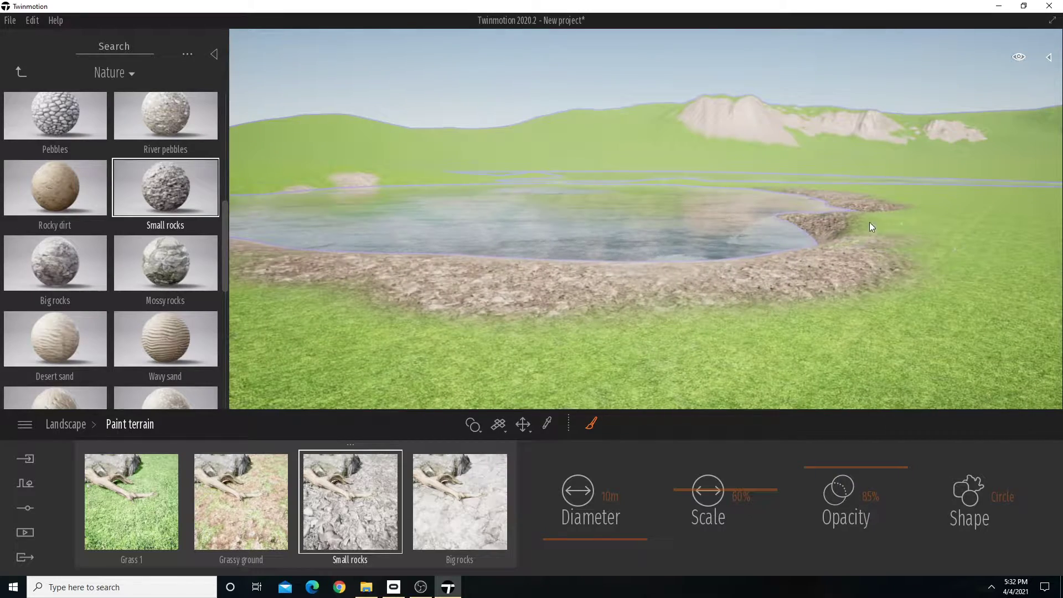
{"action": "left_click", "coordinate": [885, 219]}
{"action": "right_click_drag", "start_coordinate": [885, 220], "coordinate": [877, 222]}
{"action": "right_click_drag", "start_coordinate": [646, 222], "coordinate": [523, 236]}
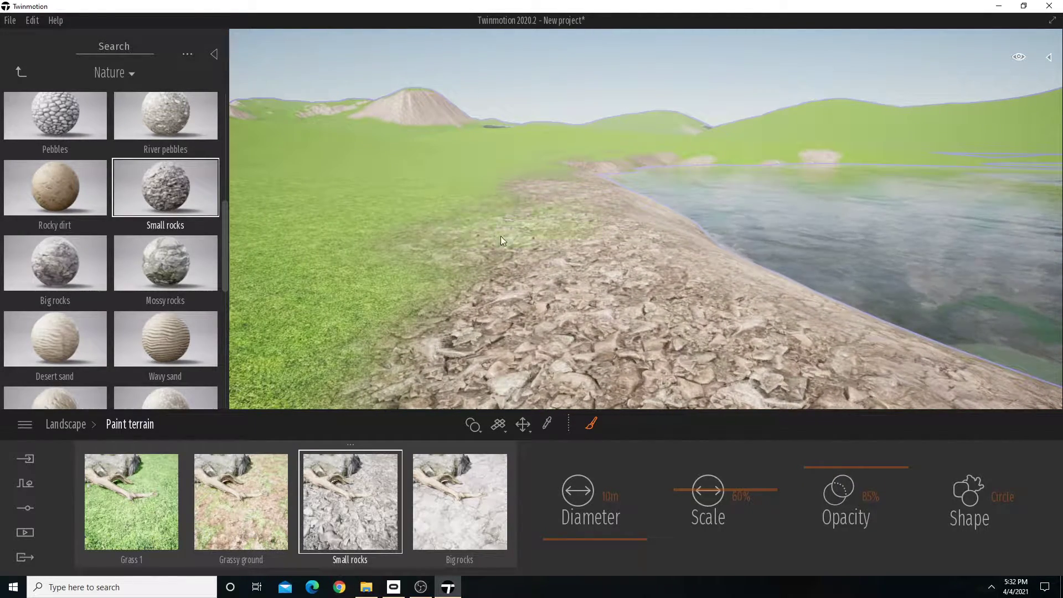
{"action": "left_click_drag", "start_coordinate": [462, 320], "coordinate": [427, 328]}
{"action": "right_click_drag", "start_coordinate": [574, 147], "coordinate": [564, 148]}
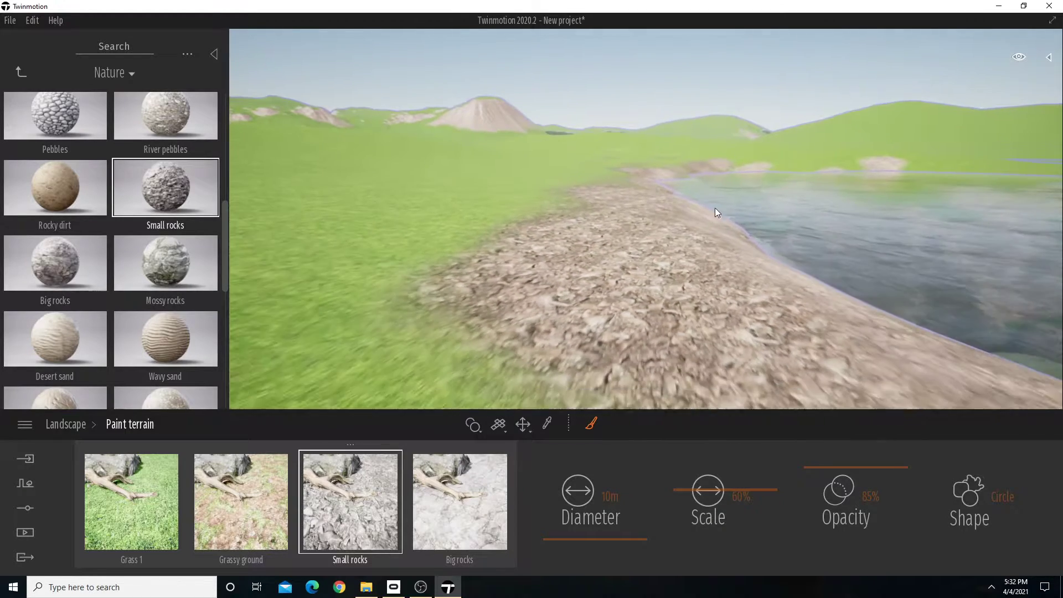
Paint Grassy ground along the shore's grass edge and cover its inner side with Small rocks.
{"action": "left_click", "coordinate": [261, 510]}
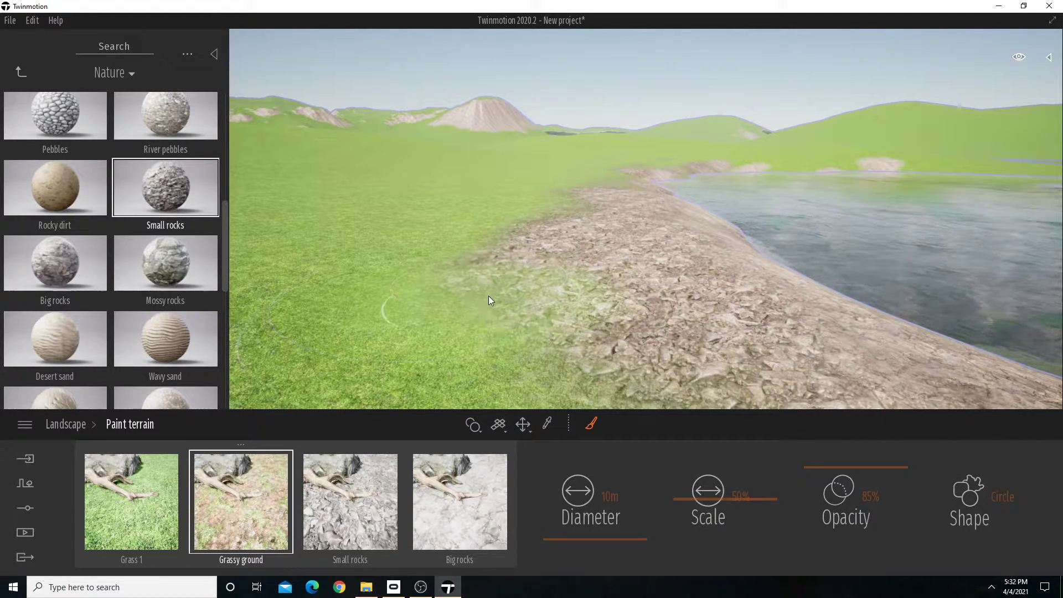
{"action": "mouse_move", "coordinate": [449, 278]}
{"action": "left_mouse_down"}
{"action": "mouse_move", "coordinate": [522, 244]}
{"action": "mouse_move", "coordinate": [511, 270]}
{"action": "left_mouse_up"}
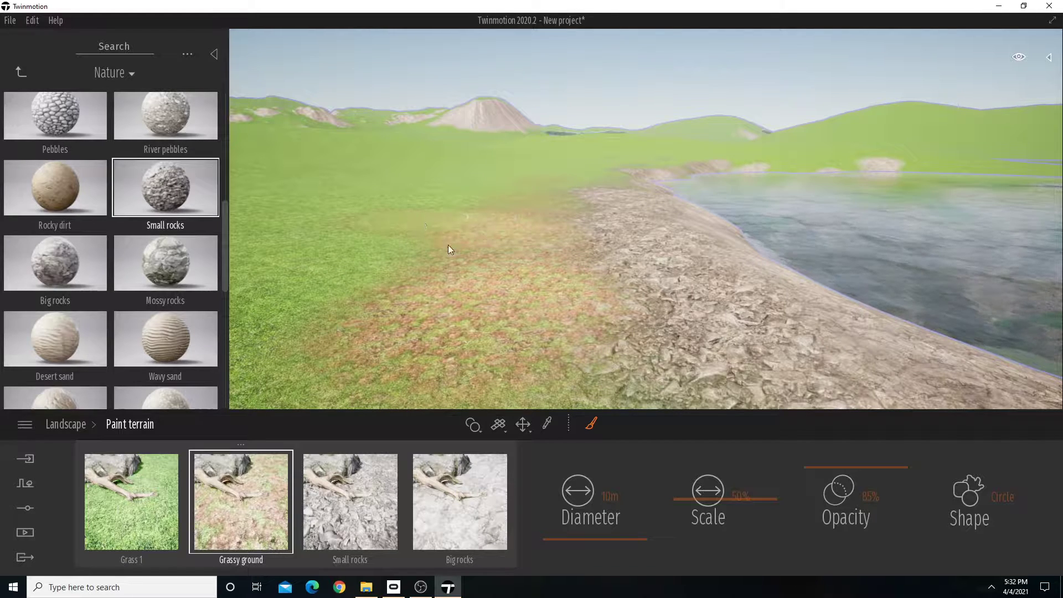
{"action": "mouse_move", "coordinate": [446, 247]}
{"action": "left_mouse_down"}
{"action": "mouse_move", "coordinate": [532, 318]}
{"action": "mouse_move", "coordinate": [577, 330]}
{"action": "mouse_move", "coordinate": [562, 192]}
{"action": "mouse_move", "coordinate": [594, 171]}
{"action": "mouse_move", "coordinate": [600, 186]}
{"action": "mouse_move", "coordinate": [613, 171]}
{"action": "mouse_move", "coordinate": [602, 208]}
{"action": "left_mouse_up"}
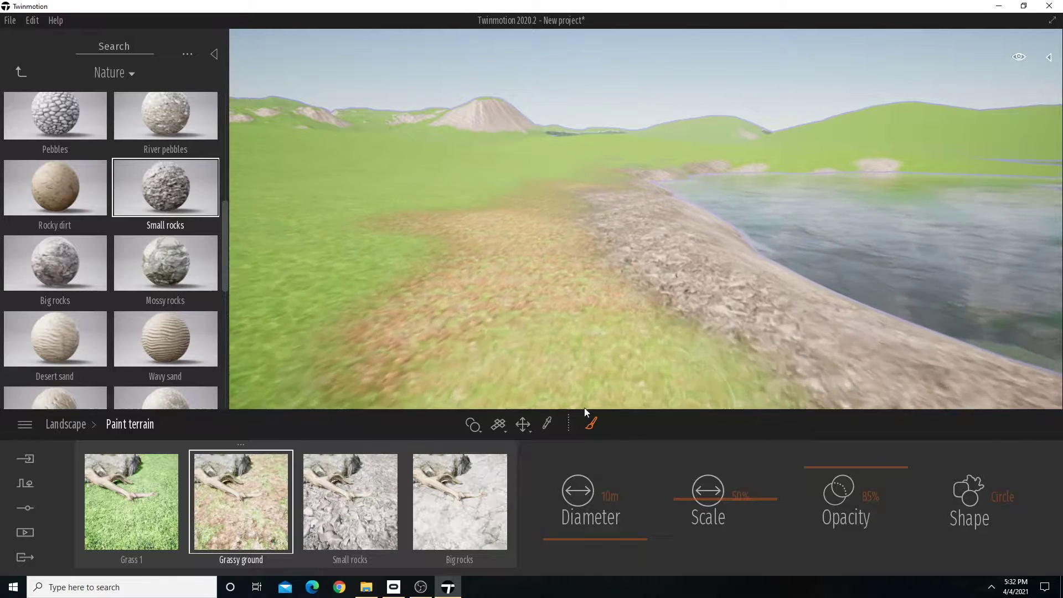
{"action": "left_click", "coordinate": [349, 499]}
{"action": "mouse_move", "coordinate": [516, 261]}
{"action": "left_mouse_down"}
{"action": "mouse_move", "coordinate": [569, 183]}
{"action": "mouse_move", "coordinate": [539, 223]}
{"action": "mouse_move", "coordinate": [595, 334]}
{"action": "mouse_move", "coordinate": [548, 350]}
{"action": "mouse_move", "coordinate": [554, 191]}
{"action": "left_mouse_up"}
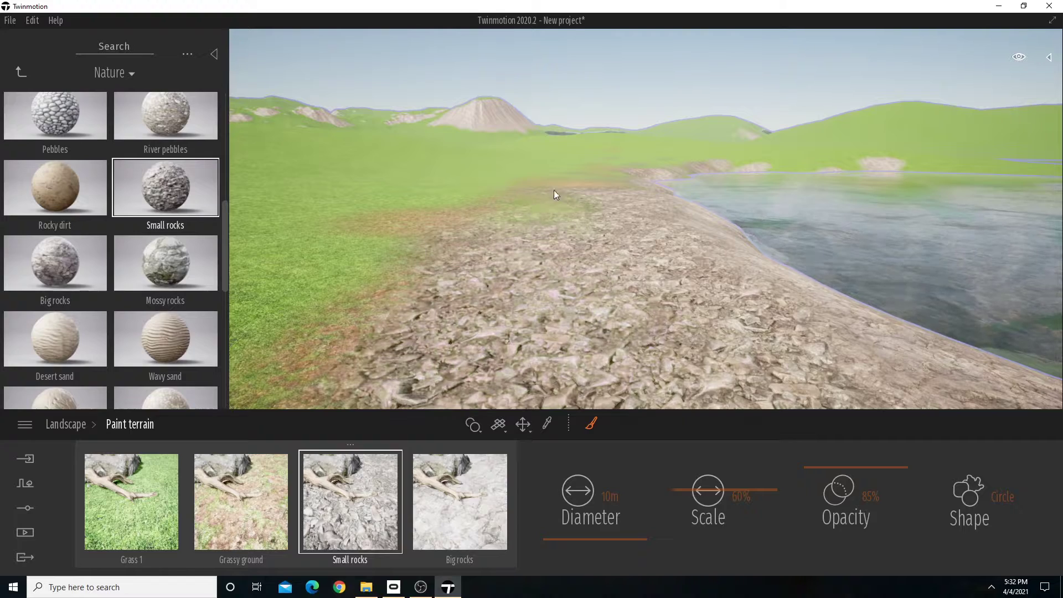
Browse the Nature ground materials for an alternative to the Grassy ground paint material.
{"action": "left_click", "coordinate": [265, 511]}
{"action": "scroll", "coordinate": [125, 196], "scroll_direction": "down", "scroll_amount": 1}
{"action": "mouse_move", "coordinate": [135, 95]}
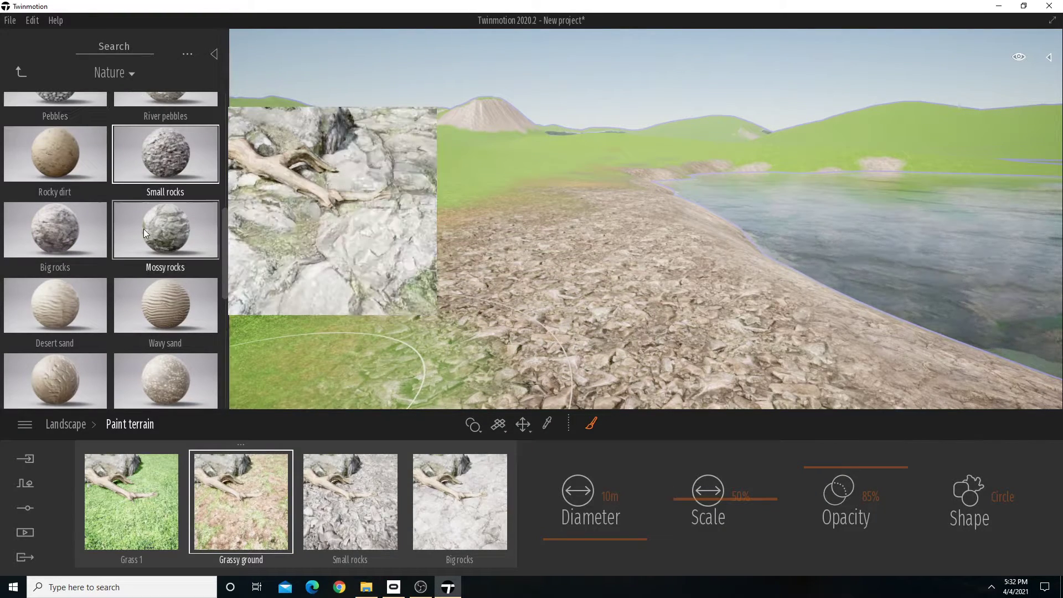
{"action": "scroll", "coordinate": [149, 230], "scroll_direction": "up", "scroll_amount": 4}
{"action": "scroll", "coordinate": [157, 232], "scroll_direction": "up", "scroll_amount": 2}
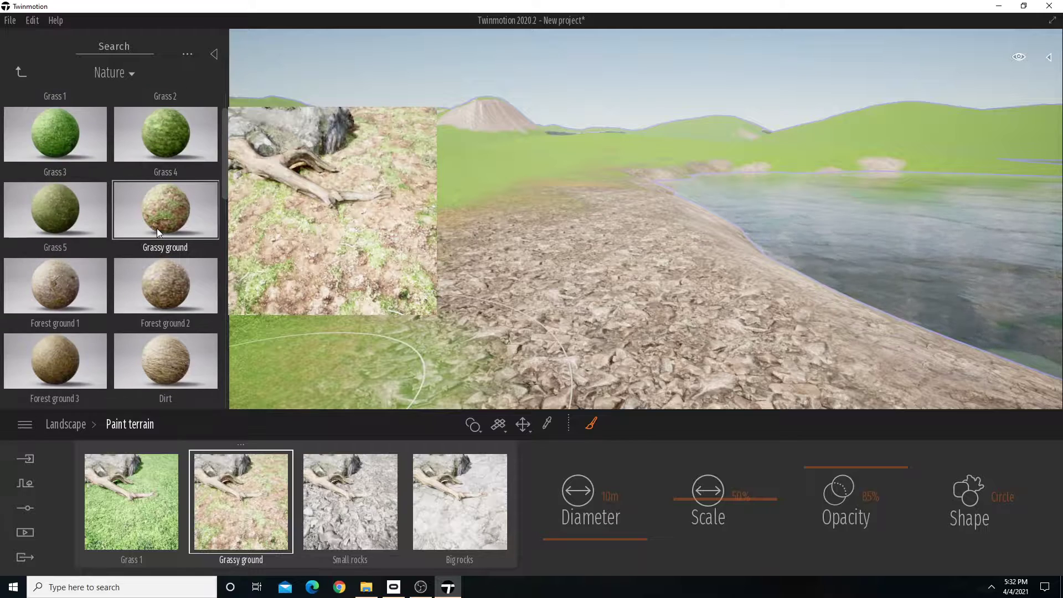
{"action": "scroll", "coordinate": [194, 227], "scroll_direction": "down", "scroll_amount": 4}
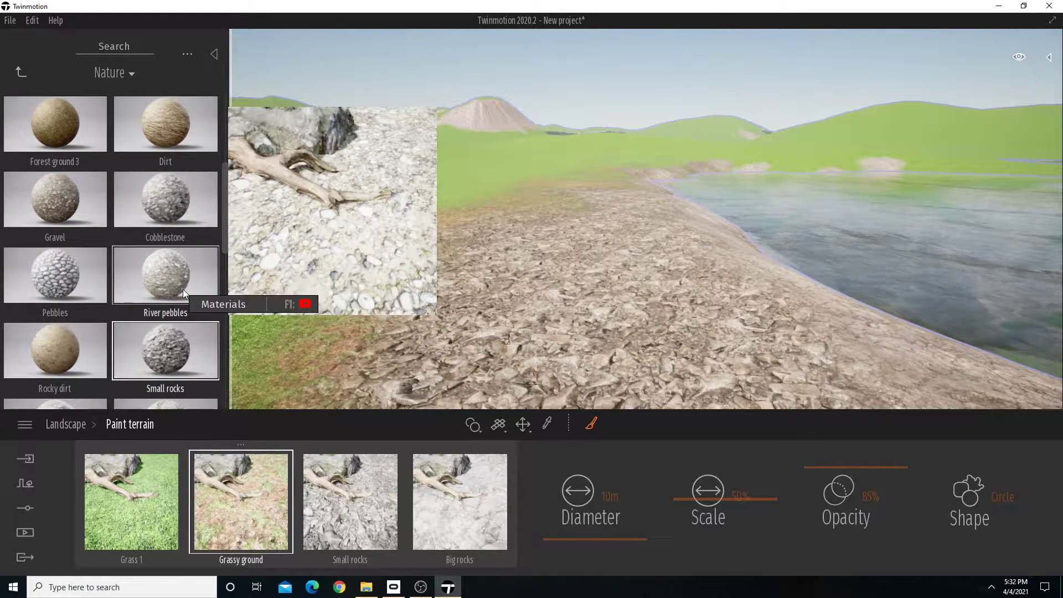
{"action": "scroll", "coordinate": [183, 289], "scroll_direction": "down", "scroll_amount": 4}
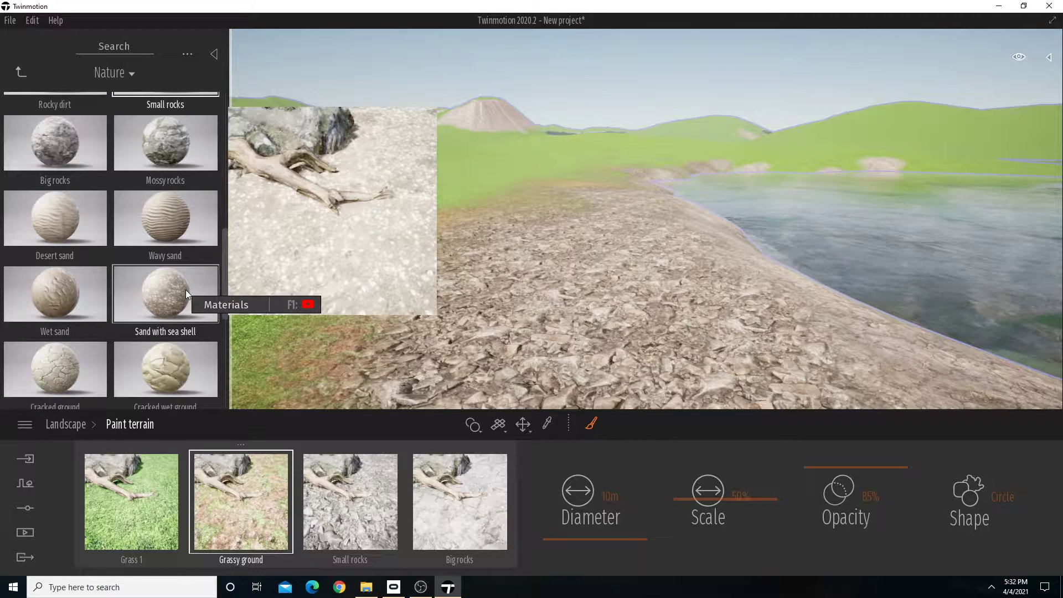
{"action": "scroll", "coordinate": [185, 291], "scroll_direction": "up", "scroll_amount": 1}
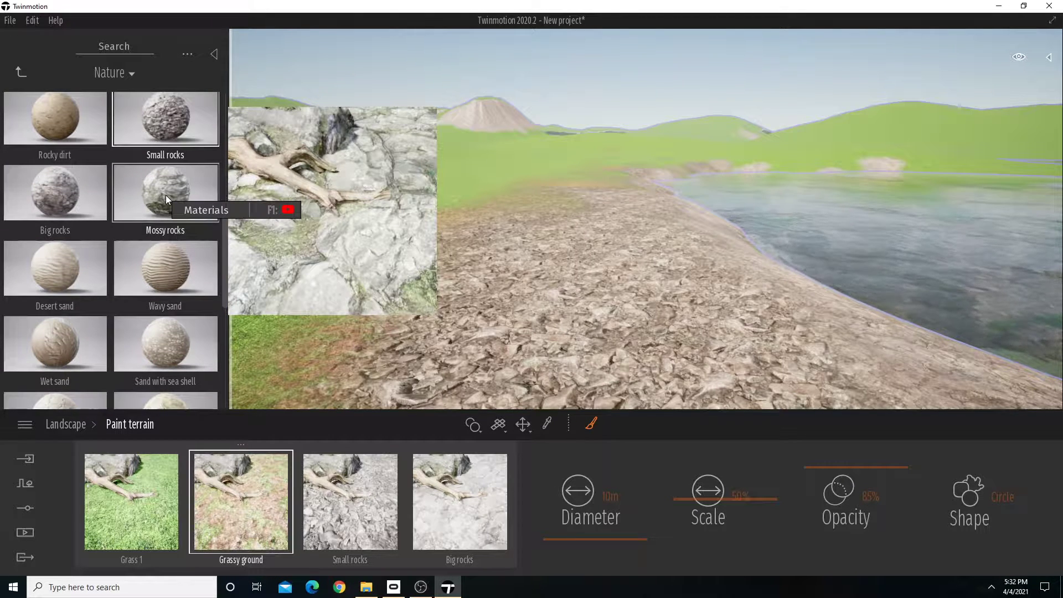
{"action": "scroll", "coordinate": [182, 302], "scroll_direction": "down", "scroll_amount": 3}
{"action": "scroll", "coordinate": [181, 304], "scroll_direction": "down", "scroll_amount": 3}
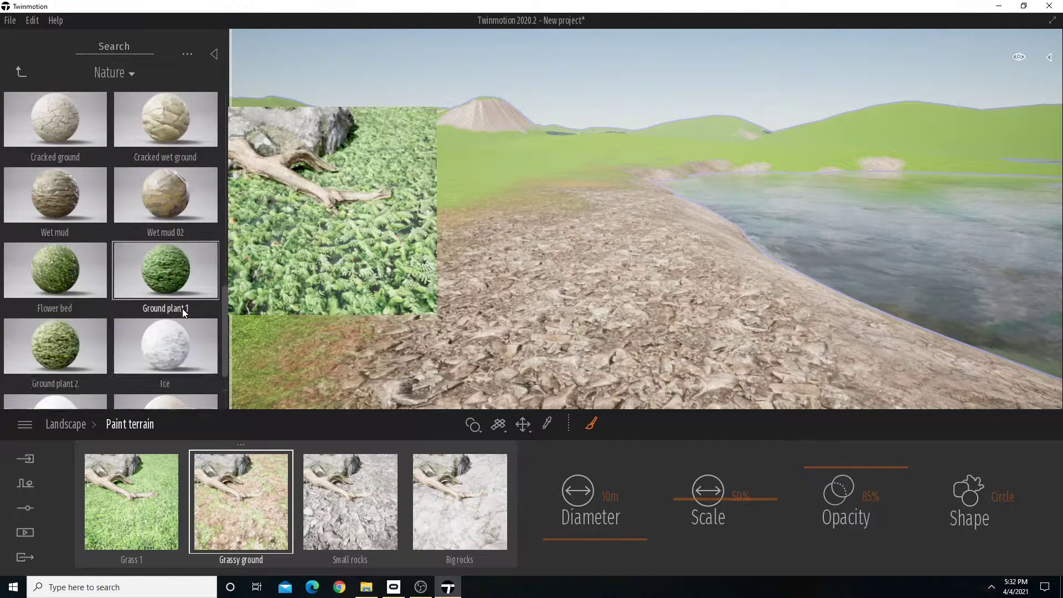
{"action": "scroll", "coordinate": [183, 307], "scroll_direction": "up", "scroll_amount": 2}
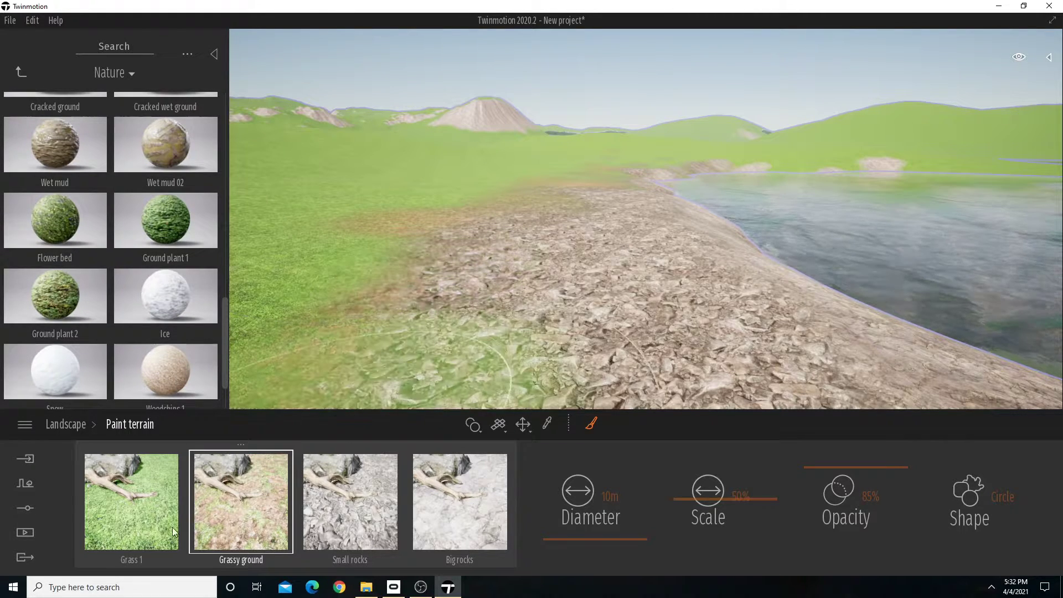
Paint Grassy ground along the outer edge of the rocky near shore to blend it into the grass.
{"action": "left_click", "coordinate": [140, 521]}
{"action": "left_click", "coordinate": [425, 308]}
{"action": "left_click", "coordinate": [285, 523]}
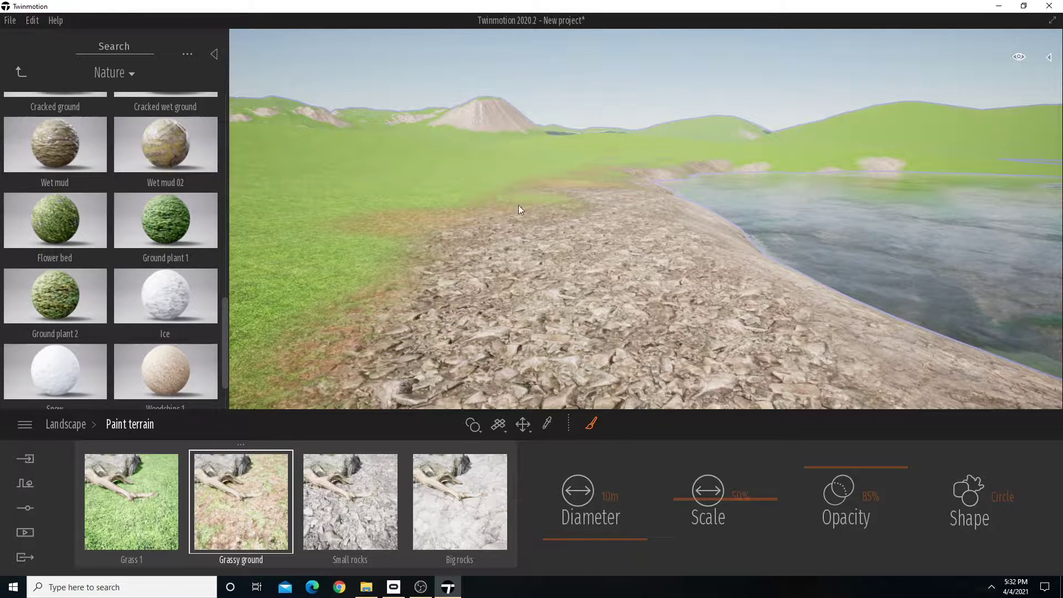
{"action": "mouse_move", "coordinate": [465, 310]}
{"action": "left_mouse_down"}
{"action": "mouse_move", "coordinate": [457, 351]}
{"action": "mouse_move", "coordinate": [580, 409]}
{"action": "mouse_move", "coordinate": [590, 361]}
{"action": "mouse_move", "coordinate": [620, 361]}
{"action": "left_mouse_up"}
{"action": "right_click_drag", "start_coordinate": [620, 361], "coordinate": [640, 360]}
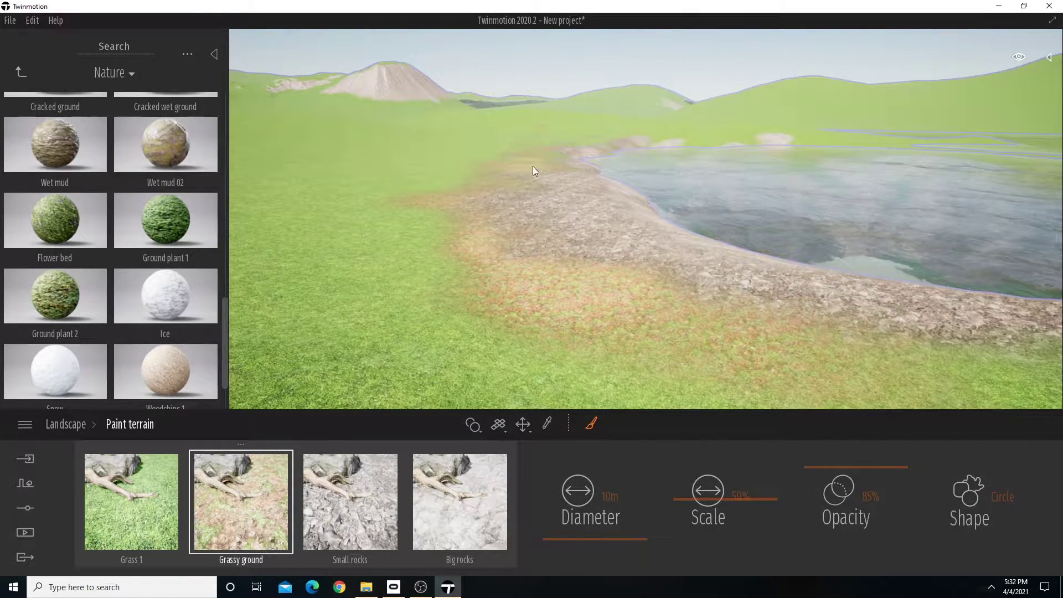
Set the brush shape to Blobs for painting Grassy ground along the shore's edge.
{"action": "key", "text": "w"}
{"action": "mouse_move", "coordinate": [601, 260]}
{"action": "right_mouse_down"}
{"action": "mouse_move", "coordinate": [563, 240]}
{"action": "mouse_move", "coordinate": [609, 271]}
{"action": "mouse_move", "coordinate": [654, 230]}
{"action": "right_mouse_up"}
{"action": "key", "text": "w"}
{"action": "key", "text": "a"}
{"action": "mouse_move", "coordinate": [762, 273]}
{"action": "right_mouse_down"}
{"action": "mouse_move", "coordinate": [812, 277]}
{"action": "mouse_move", "coordinate": [760, 279]}
{"action": "right_mouse_up"}
{"action": "key", "text": "a"}
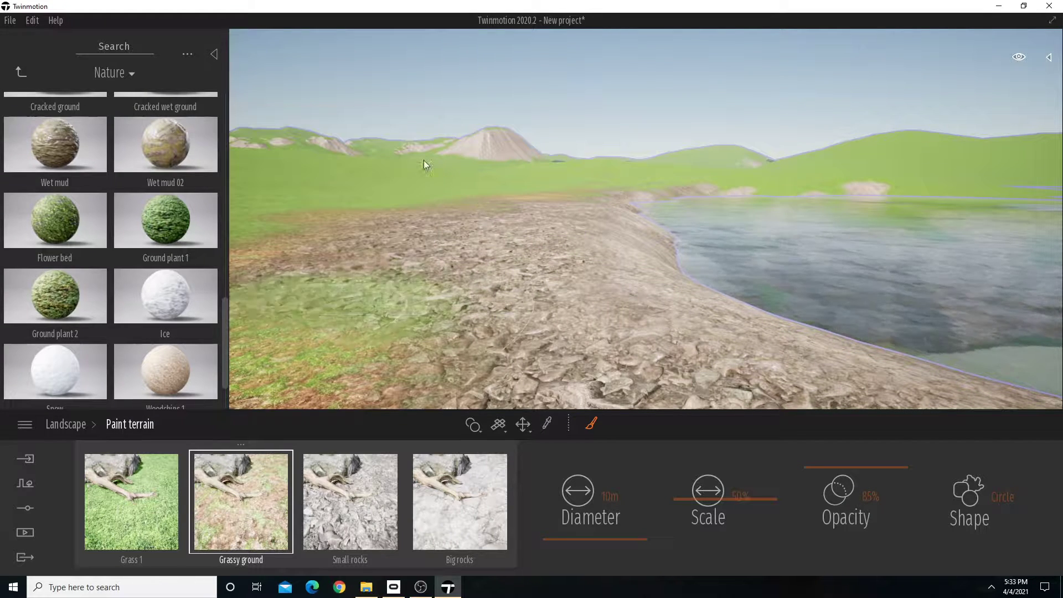
{"action": "left_click", "coordinate": [1003, 497]}
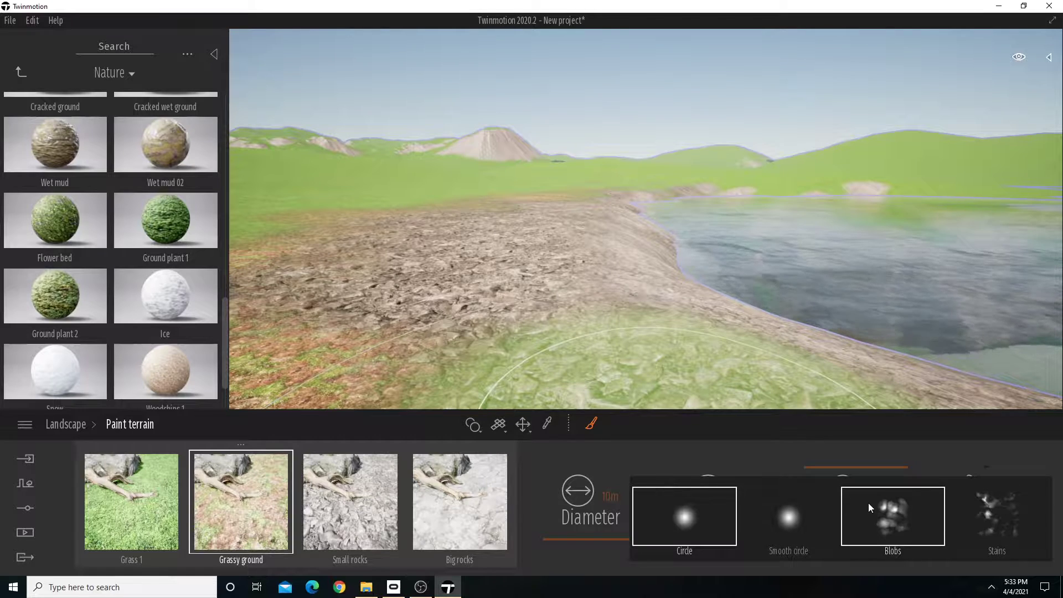
{"action": "left_click", "coordinate": [902, 513]}
{"action": "right_click_drag", "start_coordinate": [396, 210], "coordinate": [374, 197]}
{"action": "key", "text": "a"}
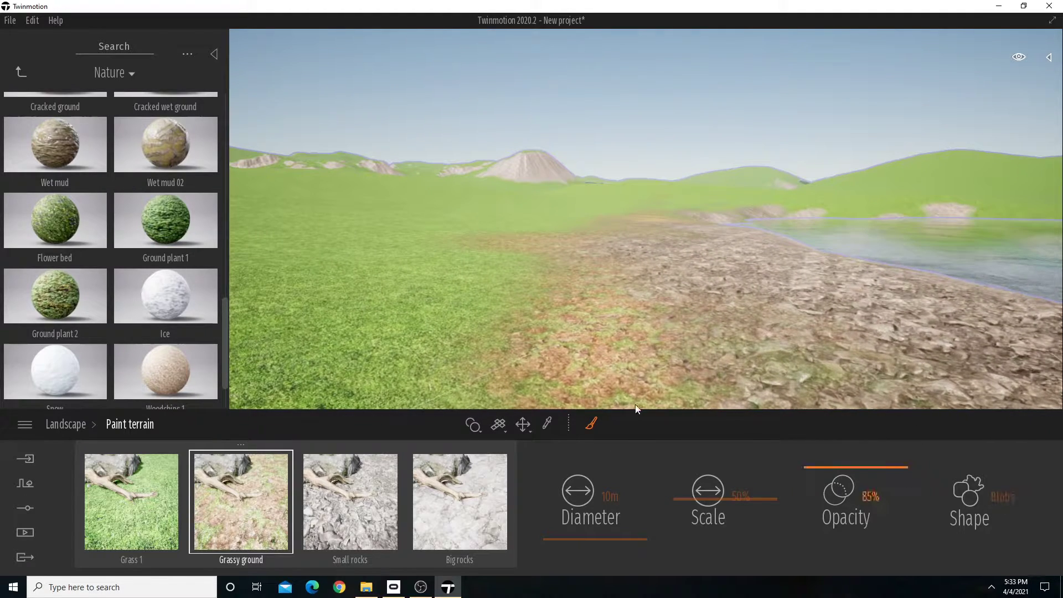
Paint blobs of Grassy ground across the area where the grass meets the rocky shore.
{"action": "mouse_move", "coordinate": [500, 268]}
{"action": "left_mouse_down"}
{"action": "mouse_move", "coordinate": [490, 277]}
{"action": "mouse_move", "coordinate": [525, 237]}
{"action": "left_mouse_up"}
{"action": "key", "text": "s"}
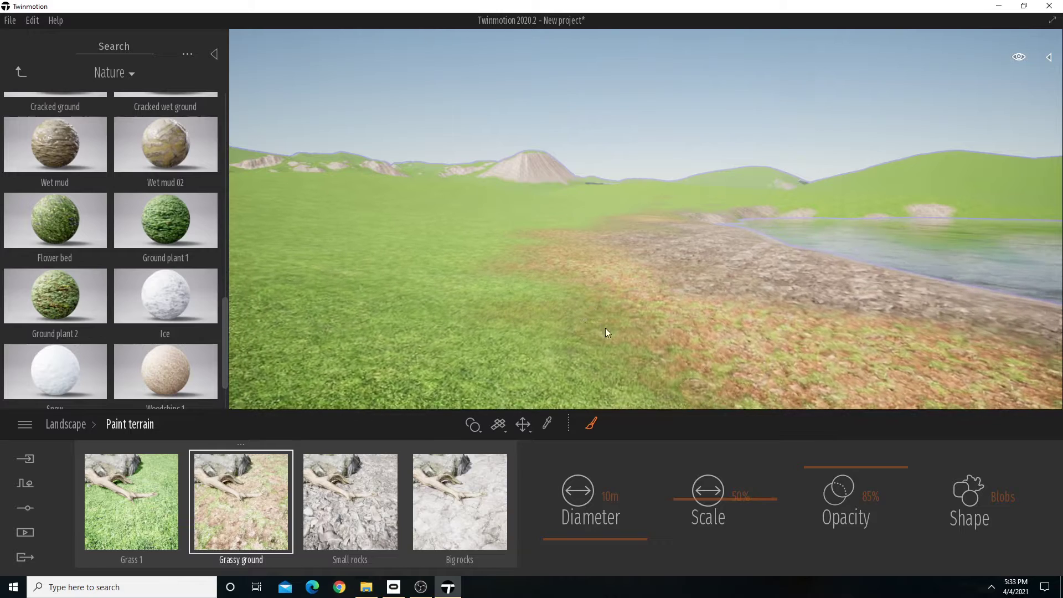
{"action": "key", "text": "d"}
{"action": "key", "text": "w"}
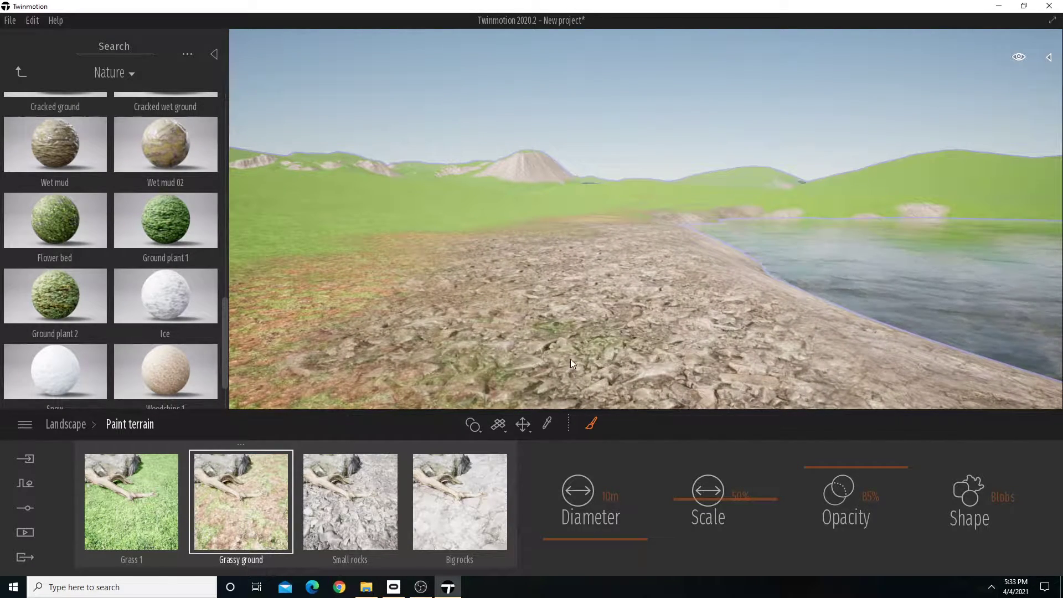
{"action": "mouse_move", "coordinate": [514, 328]}
{"action": "left_mouse_down"}
{"action": "mouse_move", "coordinate": [594, 288]}
{"action": "mouse_move", "coordinate": [484, 261]}
{"action": "mouse_move", "coordinate": [419, 327]}
{"action": "mouse_move", "coordinate": [631, 345]}
{"action": "mouse_move", "coordinate": [609, 394]}
{"action": "mouse_move", "coordinate": [692, 344]}
{"action": "mouse_move", "coordinate": [771, 380]}
{"action": "mouse_move", "coordinate": [862, 344]}
{"action": "mouse_move", "coordinate": [915, 345]}
{"action": "left_mouse_up"}
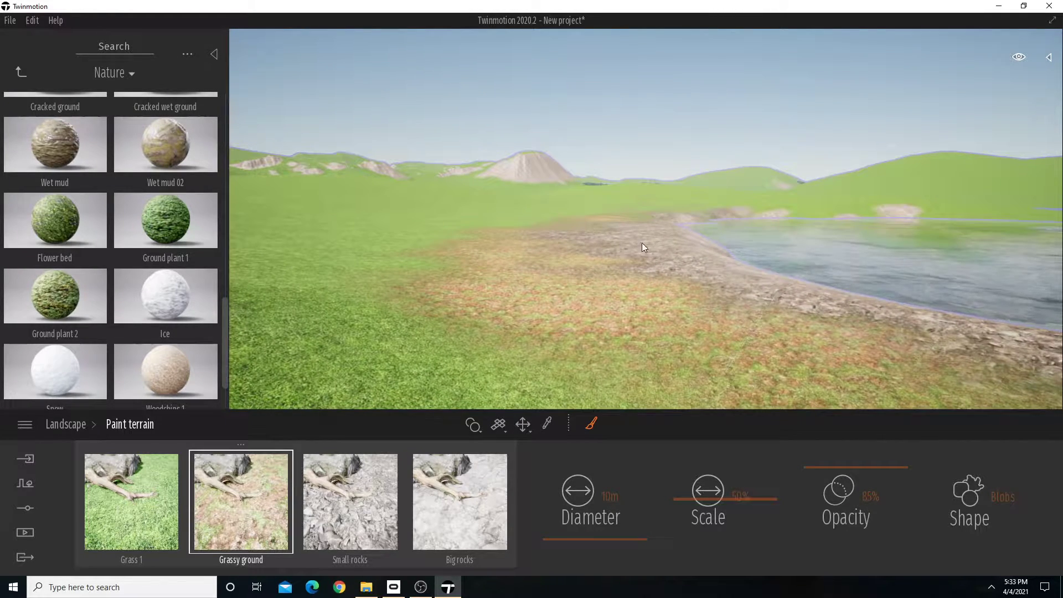
{"action": "key", "text": "w"}
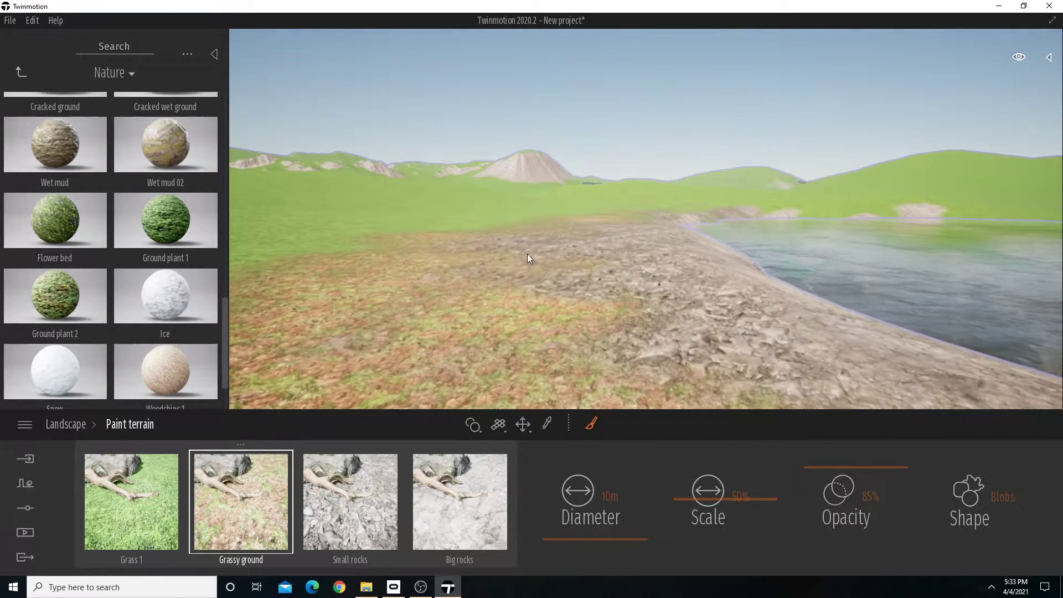
Extend the Grassy ground blobs farther along the shore, over the inland part of the Small rocks band.
{"action": "left_click_drag", "start_coordinate": [653, 317], "coordinate": [712, 349]}
{"action": "key", "text": "w"}
{"action": "right_click_drag", "start_coordinate": [721, 235], "coordinate": [599, 313]}
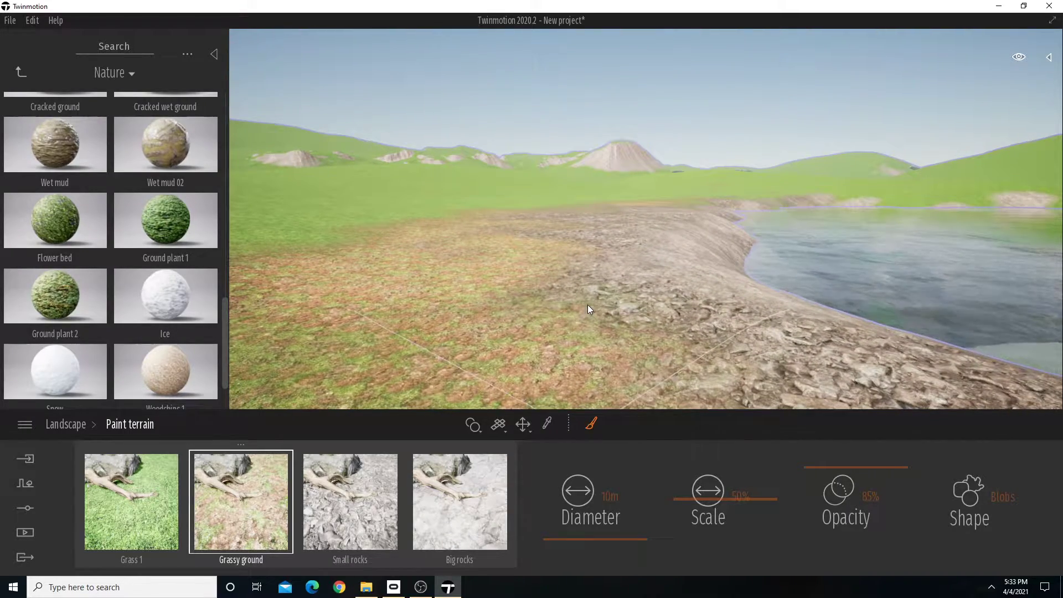
{"action": "right_click_drag", "start_coordinate": [871, 278], "coordinate": [1036, 284]}
{"action": "right_click_drag", "start_coordinate": [801, 263], "coordinate": [667, 267]}
{"action": "key", "text": "w"}
{"action": "mouse_move", "coordinate": [650, 326]}
{"action": "right_mouse_down"}
{"action": "mouse_move", "coordinate": [620, 399]}
{"action": "mouse_move", "coordinate": [649, 307]}
{"action": "right_mouse_up"}
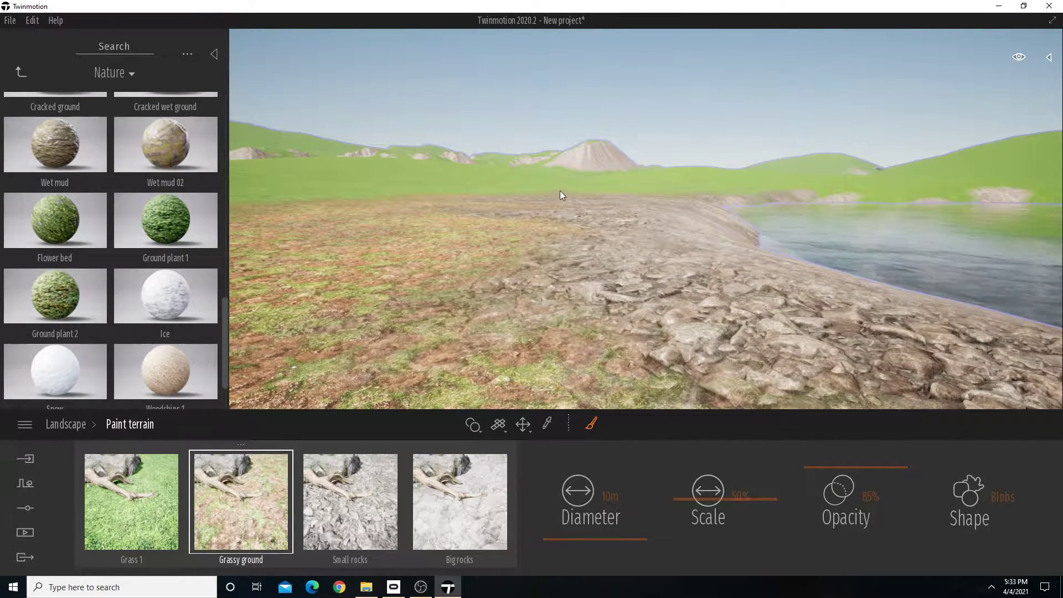
Examine the rocks and the painted ground transition along the lakeshore up close and from farther back.
{"action": "right_click_drag", "start_coordinate": [560, 191], "coordinate": [612, 288]}
{"action": "key", "text": "w"}
{"action": "key", "text": "w"}
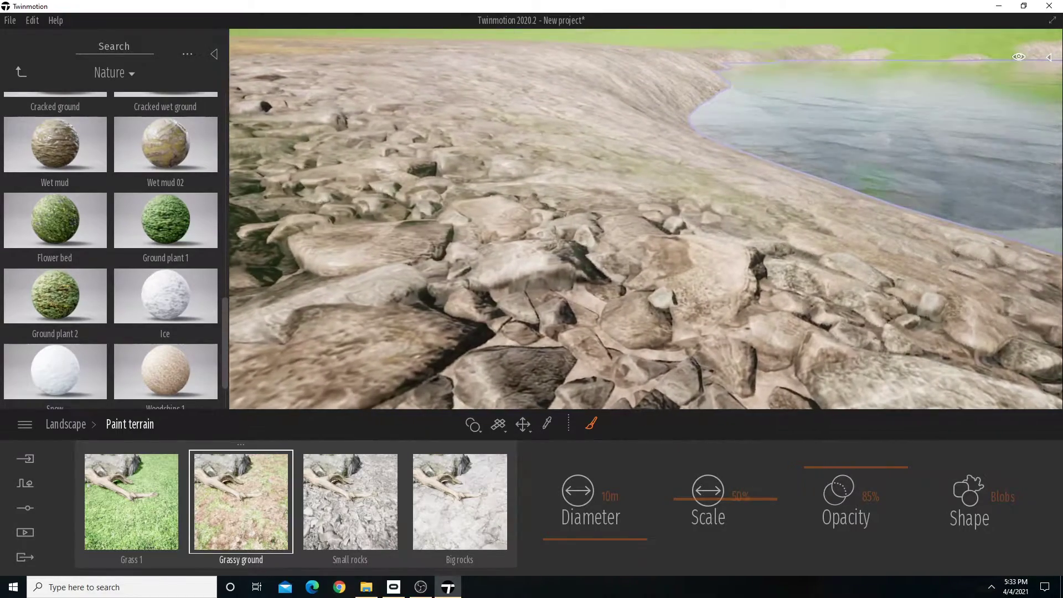
{"action": "key", "text": "w"}
{"action": "right_click_drag", "start_coordinate": [612, 288], "coordinate": [557, 185]}
{"action": "key", "text": "w"}
{"action": "key", "text": "w"}
{"action": "key", "text": "s"}
{"action": "key", "text": "d"}
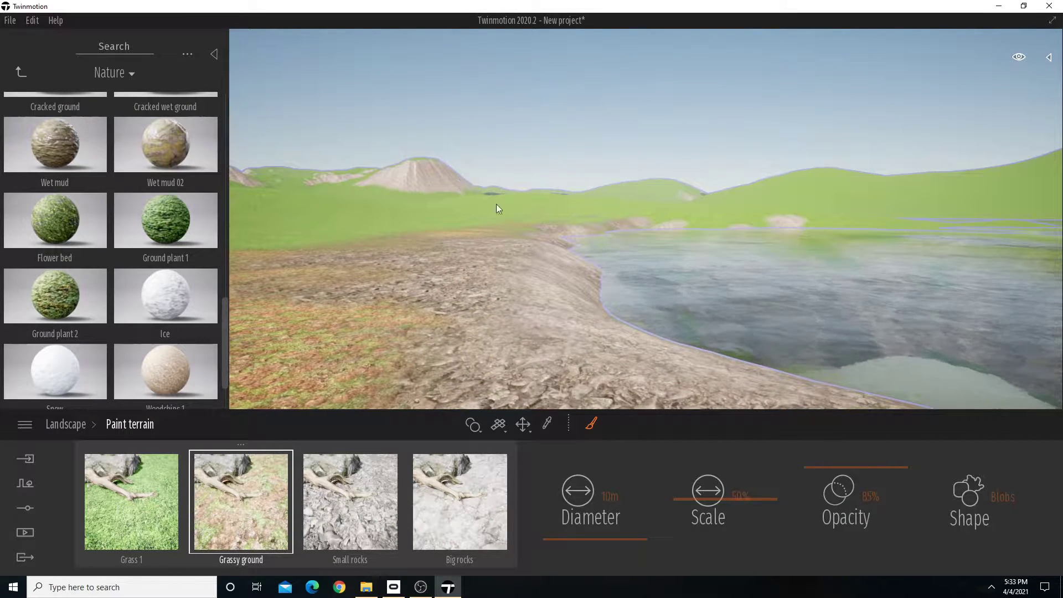
{"action": "key", "text": "w"}
{"action": "right_click_drag", "start_coordinate": [506, 266], "coordinate": [567, 277]}
{"action": "key", "text": "s"}
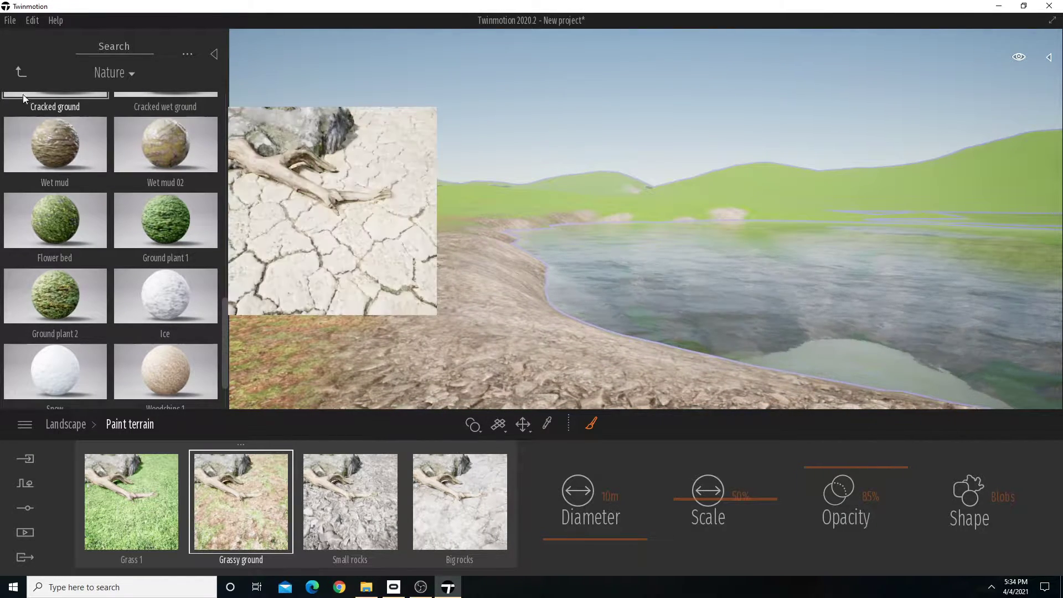
Start Vegetation paint and open the Grass and flowers category of the Vegetation and landscape library.
{"action": "left_click", "coordinate": [26, 482]}
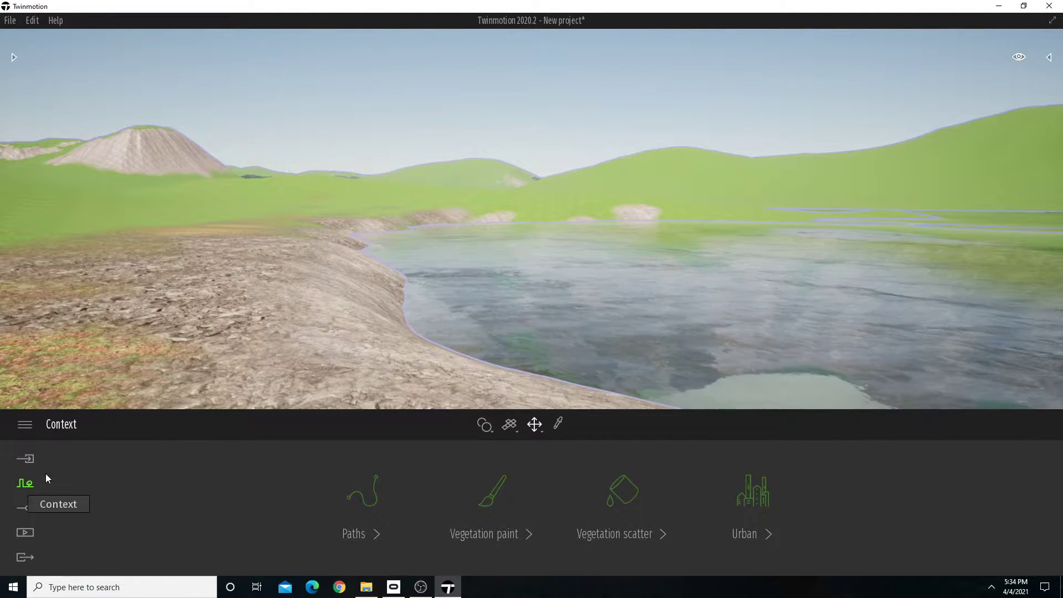
{"action": "left_click", "coordinate": [491, 496]}
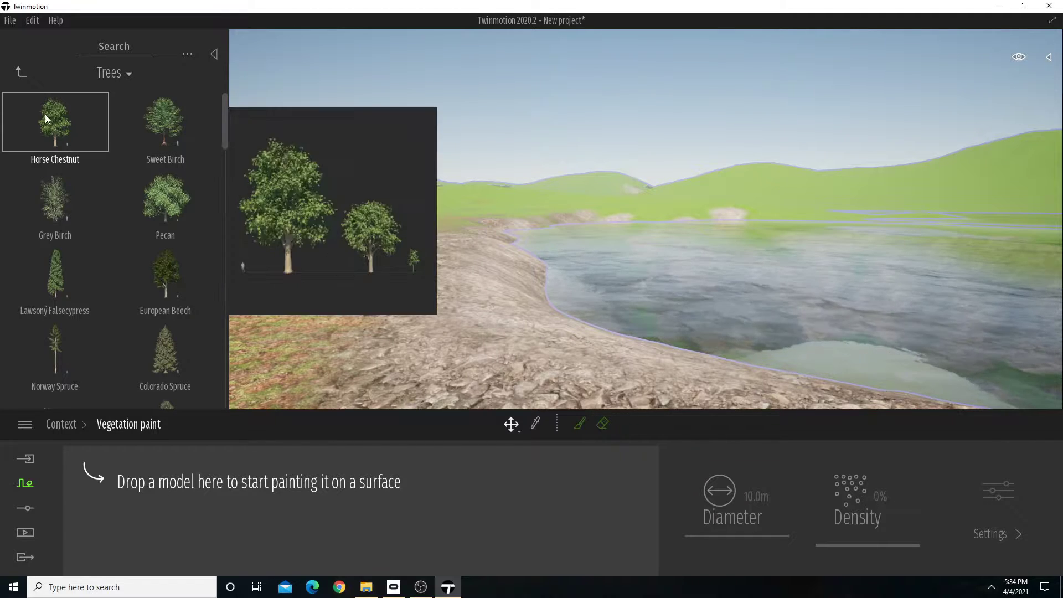
{"action": "left_click", "coordinate": [17, 71]}
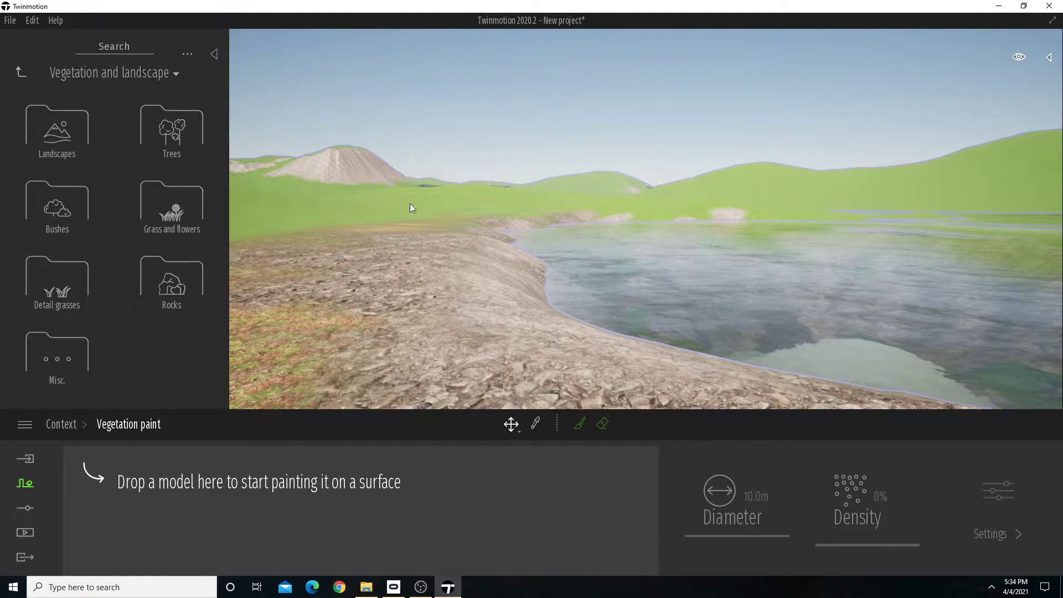
{"action": "left_click", "coordinate": [181, 219]}
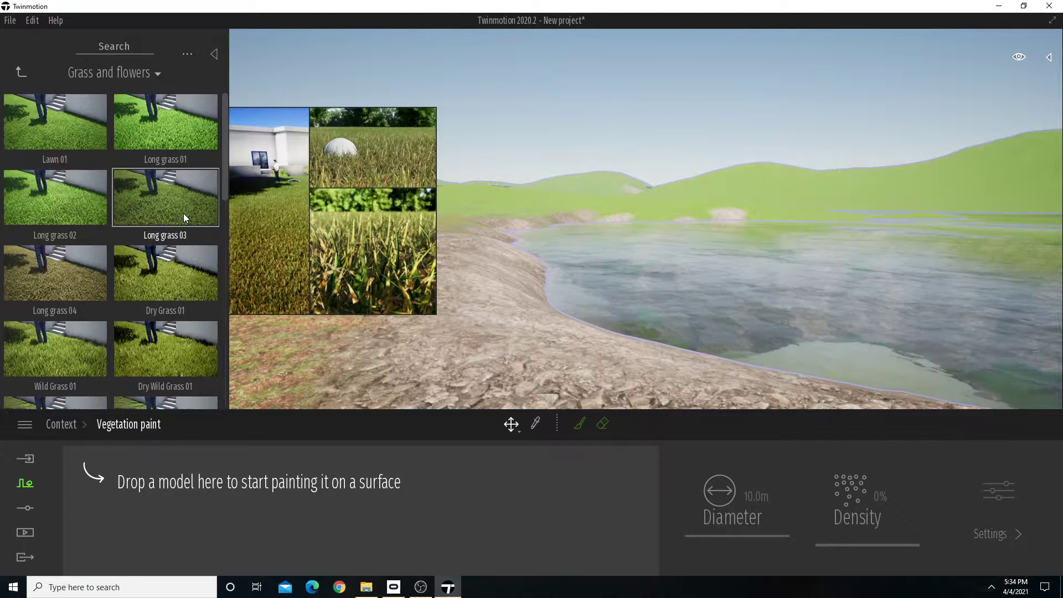
{"action": "left_click", "coordinate": [18, 71]}
{"action": "left_click", "coordinate": [17, 71]}
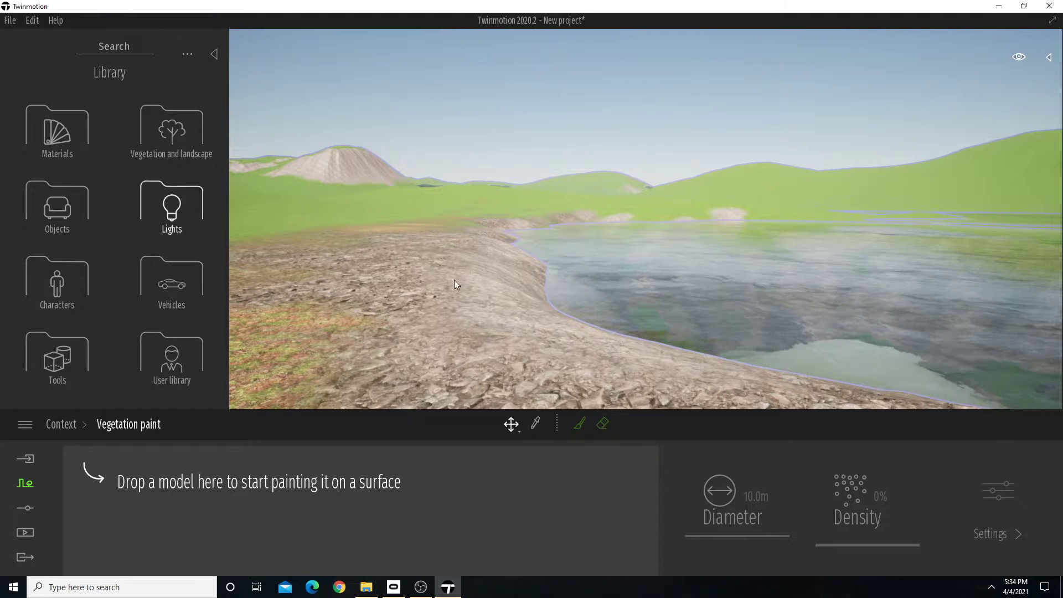
{"action": "left_click", "coordinate": [188, 140]}
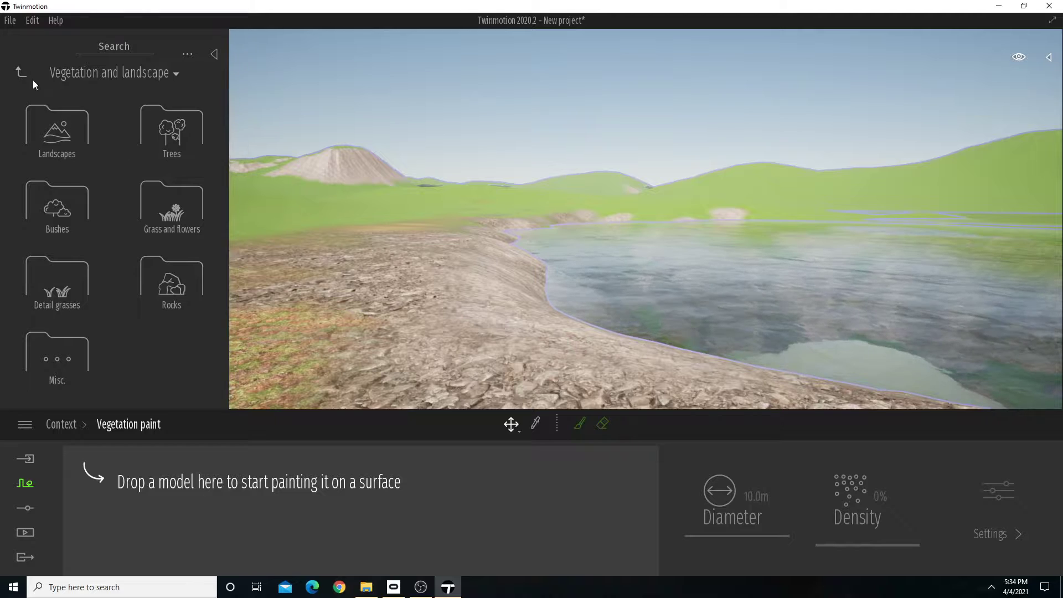
{"action": "left_click", "coordinate": [172, 210]}
Add Wild Grass 01, Dry Wild Grass 01, Dandelion 01 and Weed 02 to the vegetation paint palette.
{"action": "scroll", "coordinate": [144, 288], "scroll_direction": "down", "scroll_amount": 1}
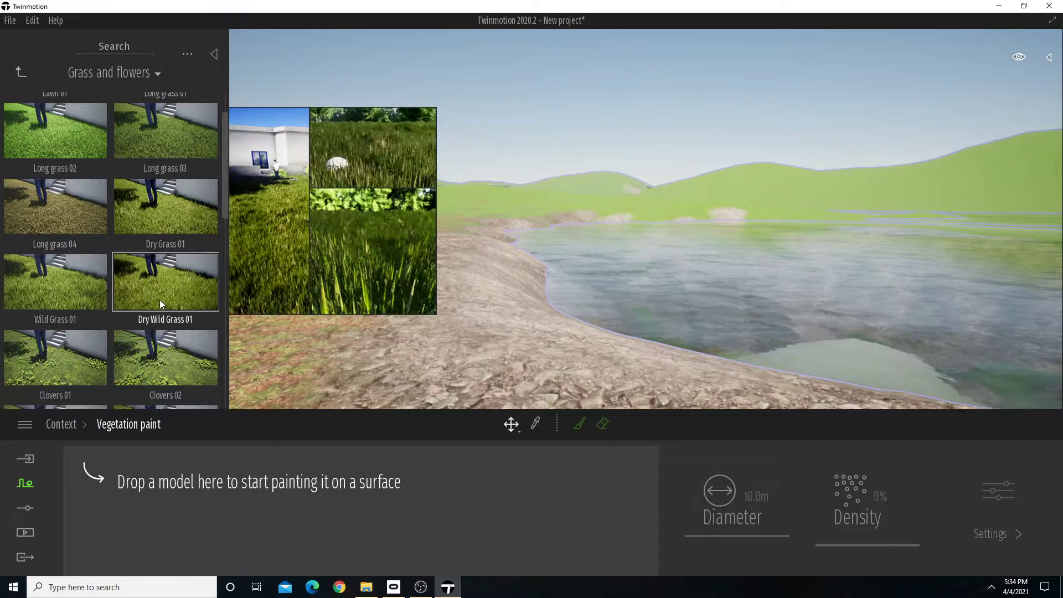
{"action": "scroll", "coordinate": [48, 295], "scroll_direction": "down", "scroll_amount": 1}
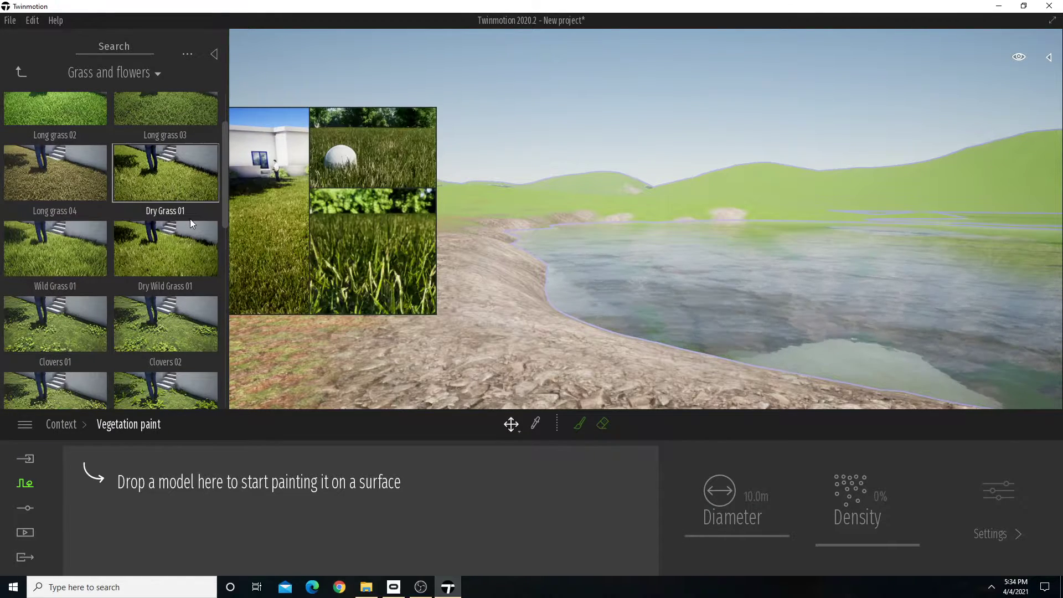
{"action": "left_click_drag", "start_coordinate": [59, 261], "coordinate": [137, 504]}
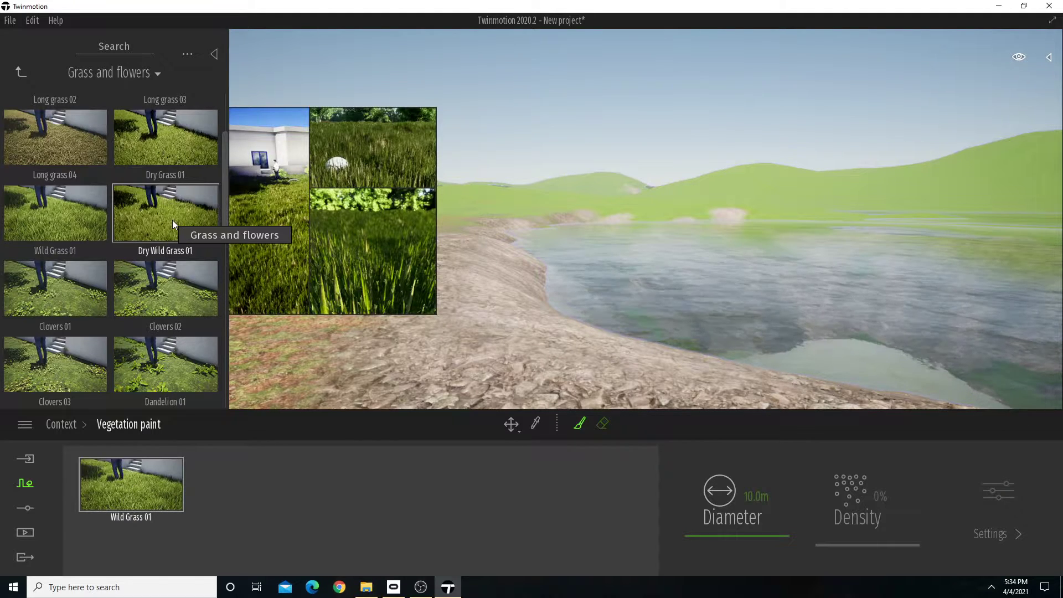
{"action": "mouse_move", "coordinate": [173, 220]}
{"action": "left_mouse_down"}
{"action": "mouse_move", "coordinate": [234, 341]}
{"action": "mouse_move", "coordinate": [247, 506]}
{"action": "left_mouse_up"}
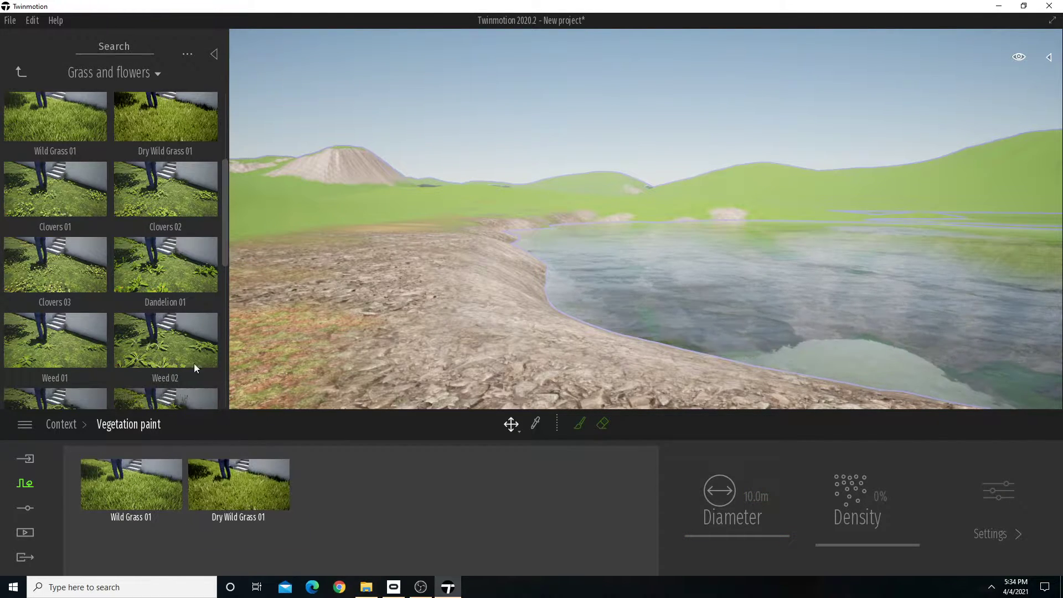
{"action": "mouse_move", "coordinate": [215, 244]}
{"action": "left_mouse_down"}
{"action": "mouse_move", "coordinate": [327, 500]}
{"action": "mouse_move", "coordinate": [343, 492]}
{"action": "left_mouse_up"}
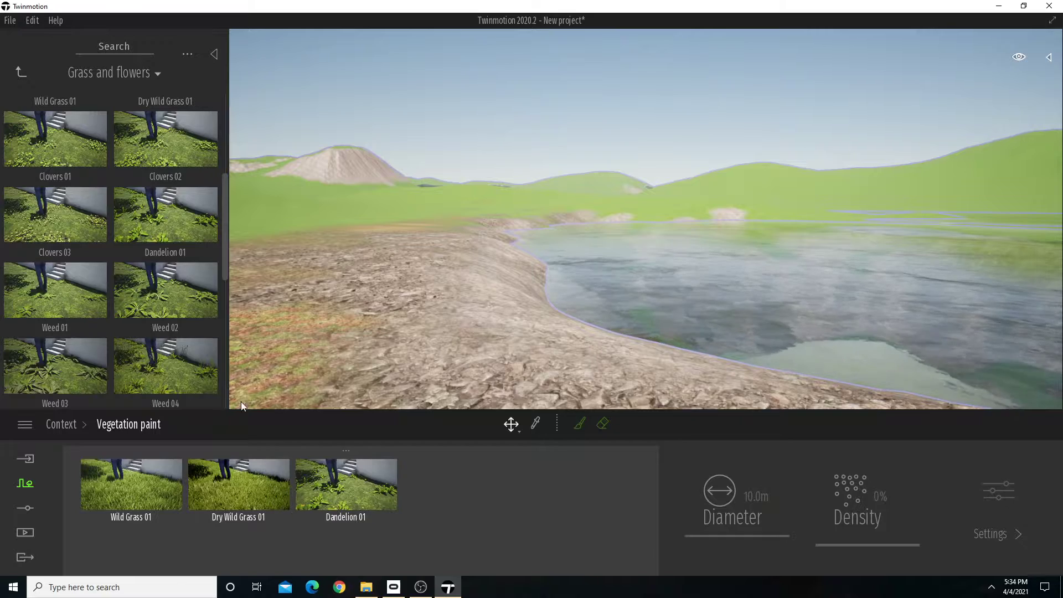
{"action": "mouse_move", "coordinate": [215, 330]}
{"action": "left_mouse_down"}
{"action": "mouse_move", "coordinate": [450, 517]}
{"action": "mouse_move", "coordinate": [452, 507]}
{"action": "left_mouse_up"}
Add TallGrass 01 and TallGrass 02 to the vegetation paint palette and look over the remaining flowers.
{"action": "scroll", "coordinate": [134, 290], "scroll_direction": "down", "scroll_amount": 2}
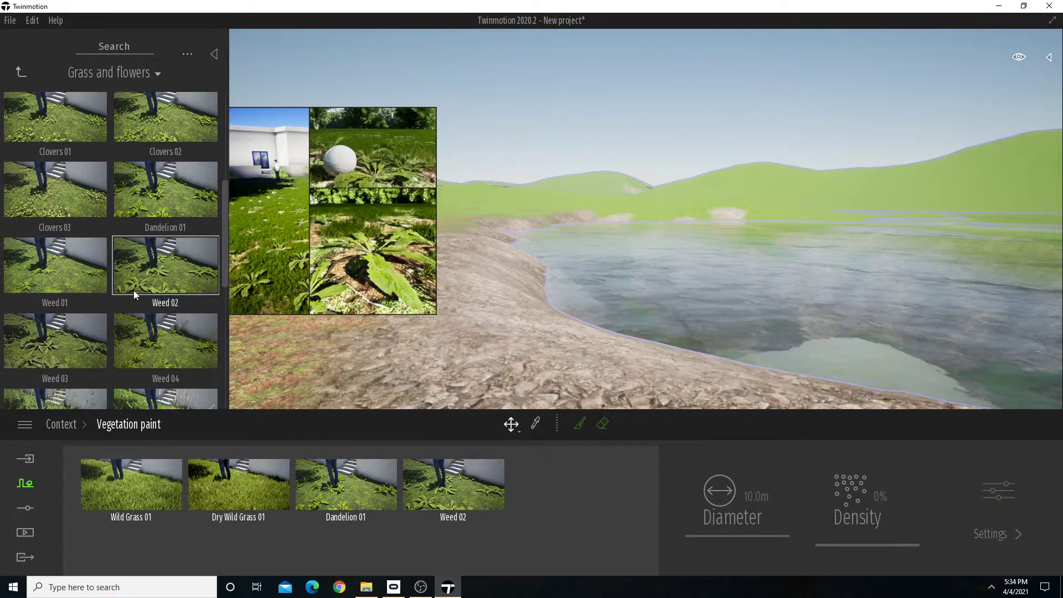
{"action": "scroll", "coordinate": [157, 284], "scroll_direction": "down", "scroll_amount": 2}
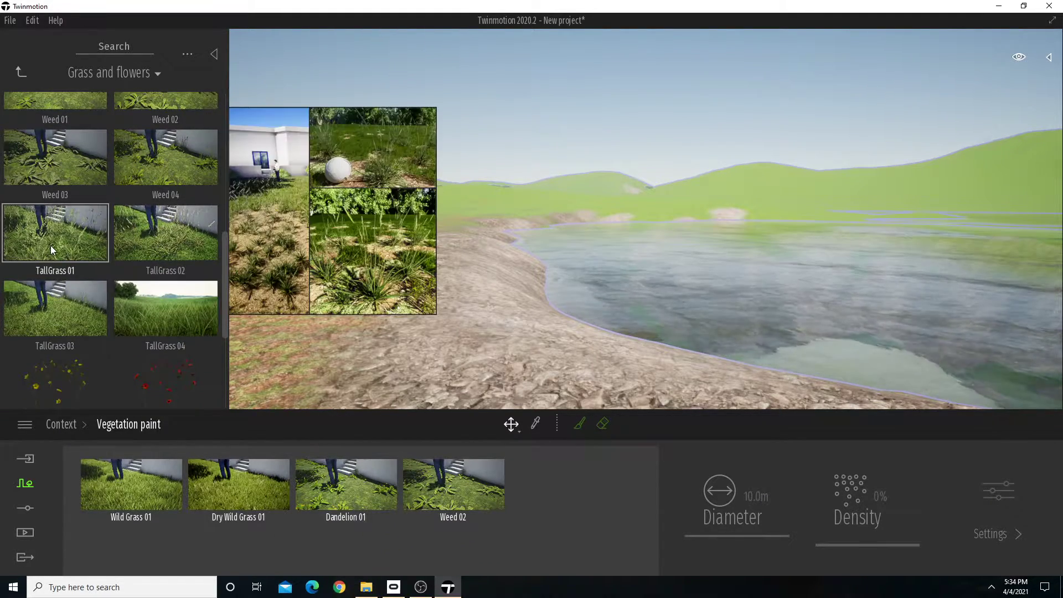
{"action": "mouse_move", "coordinate": [99, 244]}
{"action": "left_mouse_down"}
{"action": "mouse_move", "coordinate": [510, 471]}
{"action": "mouse_move", "coordinate": [580, 485]}
{"action": "left_mouse_up"}
{"action": "mouse_move", "coordinate": [182, 219]}
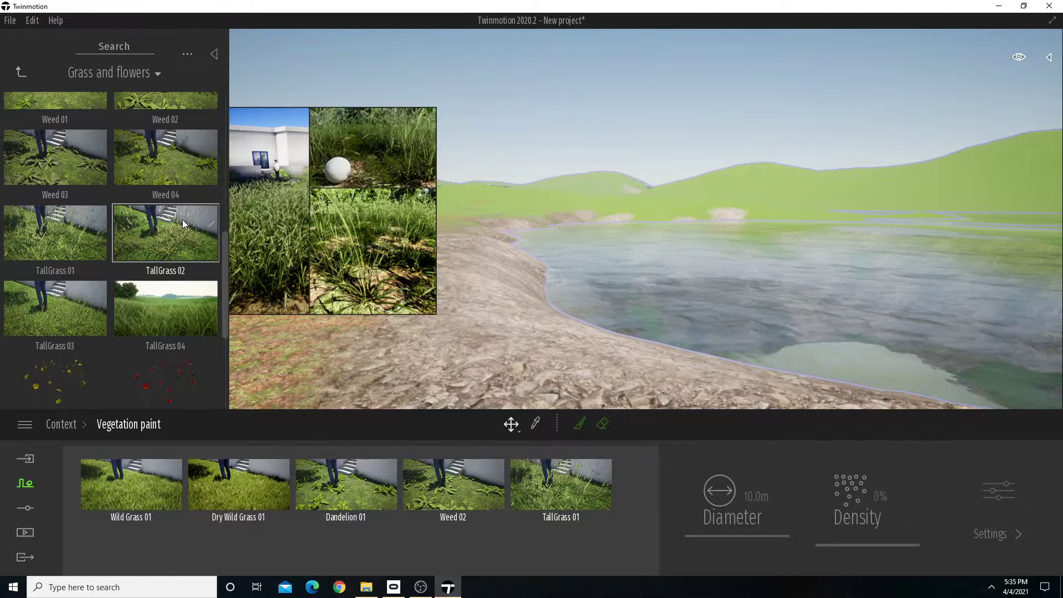
{"action": "mouse_move", "coordinate": [185, 221]}
{"action": "left_mouse_down"}
{"action": "mouse_move", "coordinate": [468, 516]}
{"action": "mouse_move", "coordinate": [580, 547]}
{"action": "mouse_move", "coordinate": [151, 539]}
{"action": "left_mouse_up"}
{"action": "scroll", "coordinate": [195, 287], "scroll_direction": "down", "scroll_amount": 5}
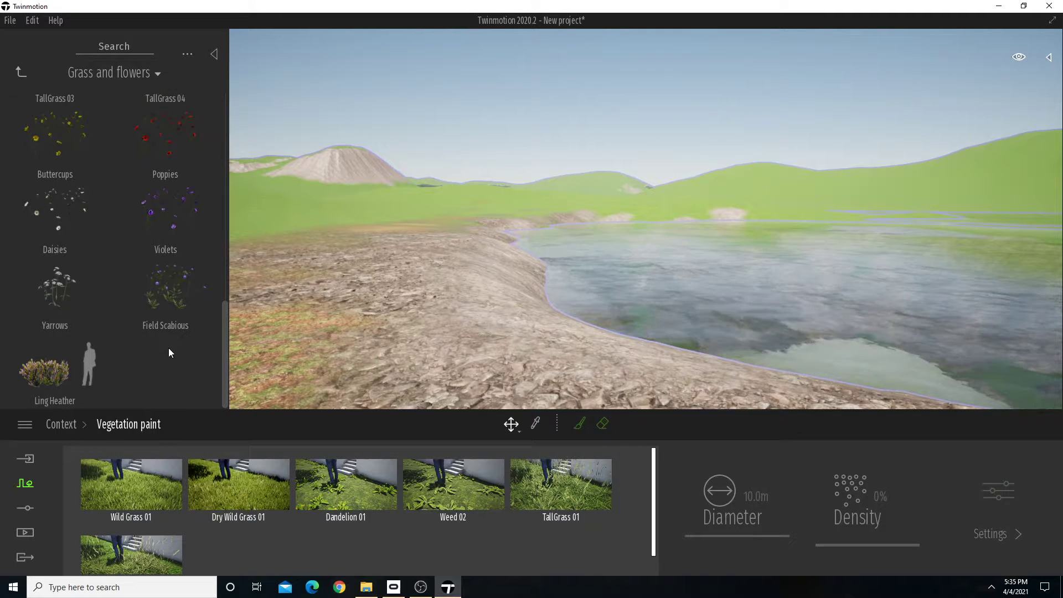
{"action": "right_click_drag", "start_coordinate": [560, 243], "coordinate": [564, 239]}
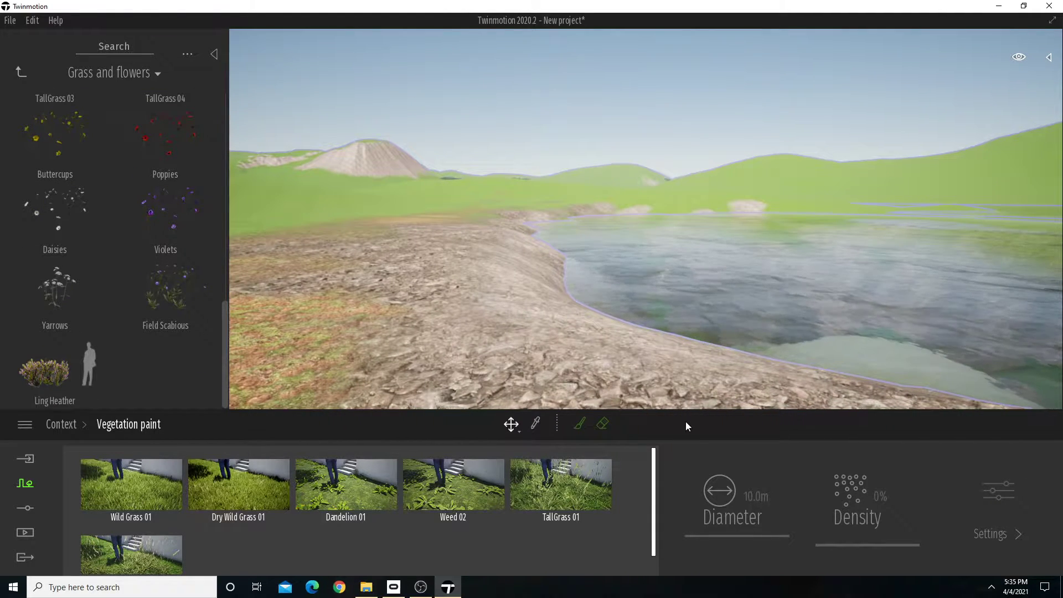
Check the paint density of the individual grasses and weeds in the palette.
{"action": "left_click", "coordinate": [580, 425]}
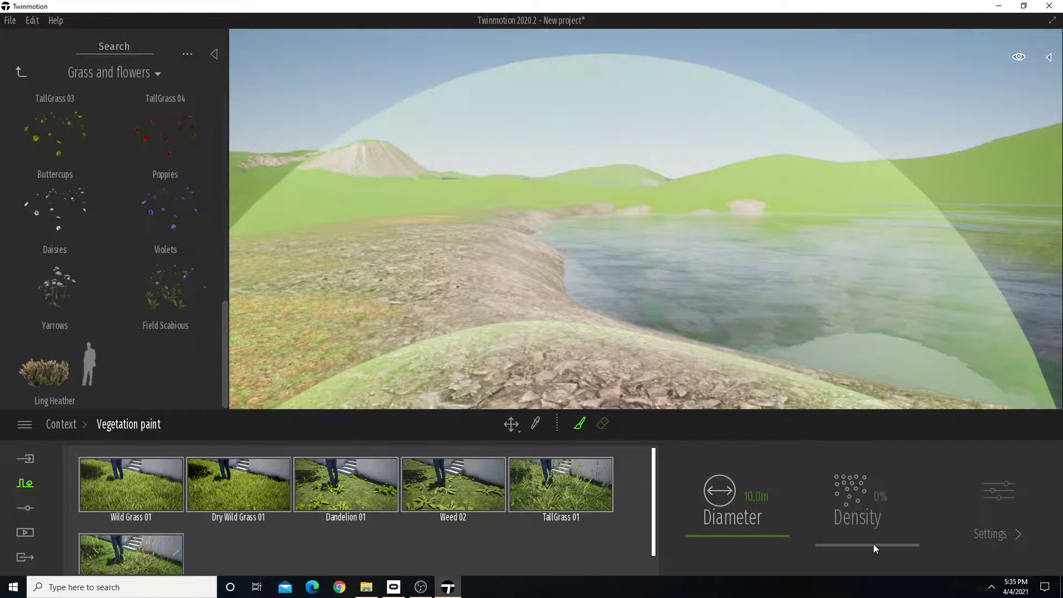
{"action": "left_click", "coordinate": [155, 474]}
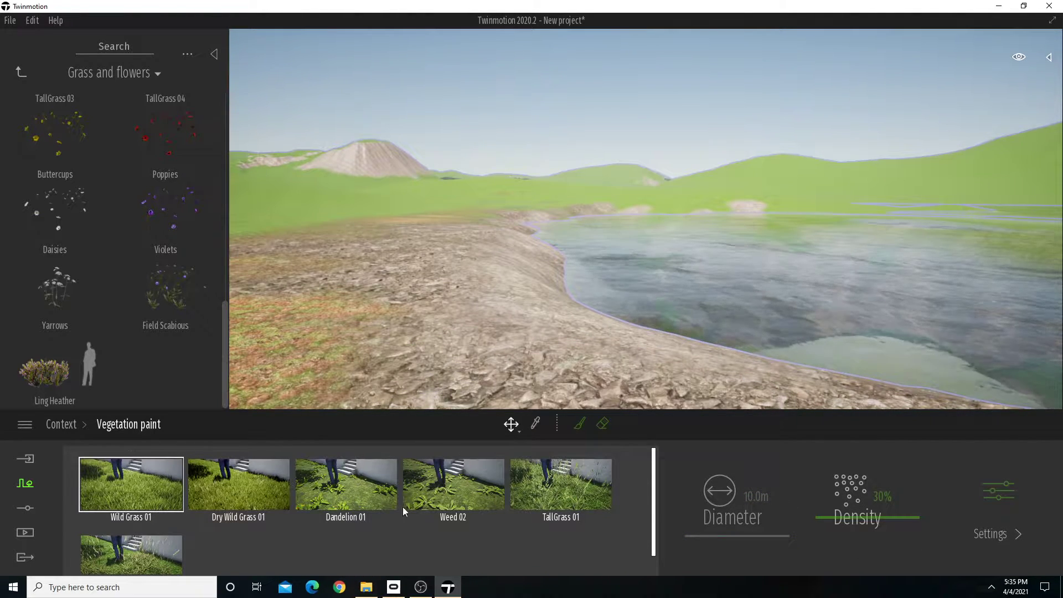
{"action": "left_click", "coordinate": [261, 483]}
{"action": "left_click", "coordinate": [353, 477]}
{"action": "left_click", "coordinate": [481, 483]}
{"action": "left_click", "coordinate": [630, 485]}
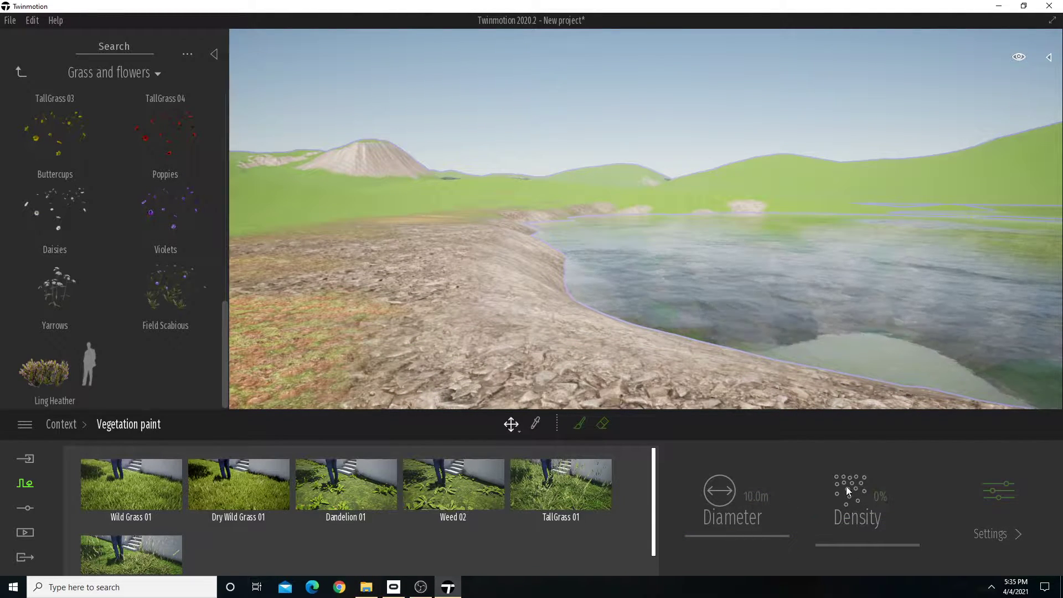
{"action": "left_click", "coordinate": [466, 486]}
Activate the vegetation brush for all palette plants and set its diameter to 10.5 m.
{"action": "left_click", "coordinate": [579, 423]}
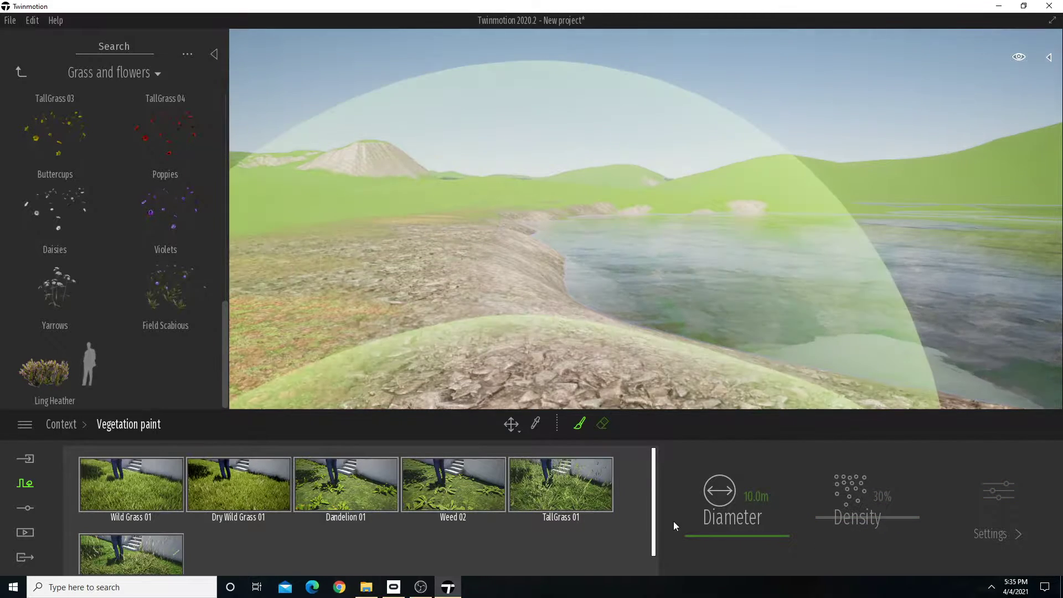
{"action": "left_click_drag", "start_coordinate": [717, 537], "coordinate": [719, 530]}
{"action": "left_click_drag", "start_coordinate": [716, 539], "coordinate": [755, 536]}
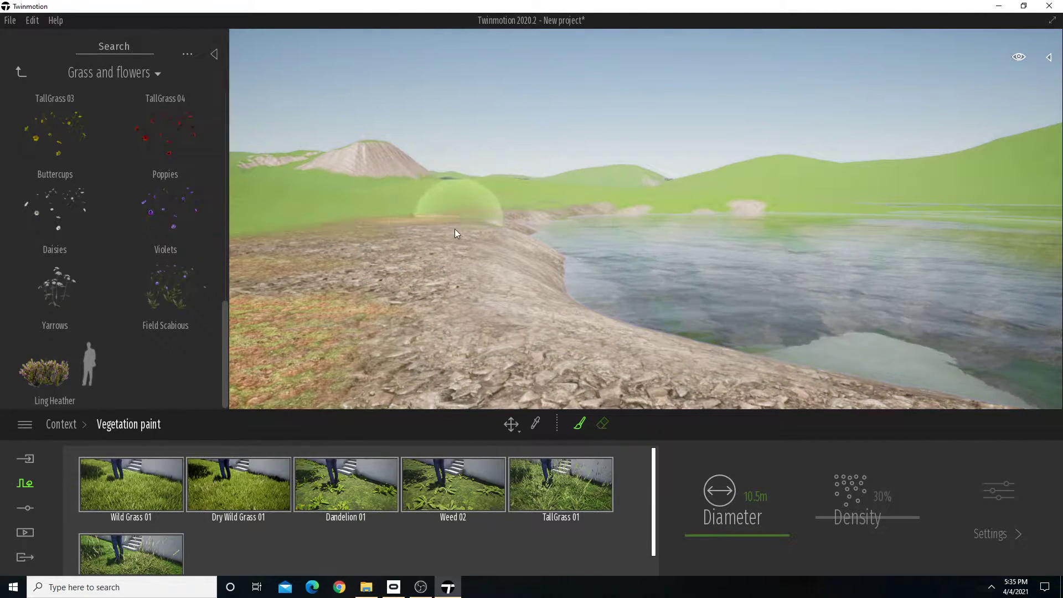
Paint the mixed grasses and weeds over the near rocky shore up to the lake's edge.
{"action": "mouse_move", "coordinate": [454, 228]}
{"action": "left_mouse_down"}
{"action": "mouse_move", "coordinate": [407, 275]}
{"action": "mouse_move", "coordinate": [428, 348]}
{"action": "mouse_move", "coordinate": [433, 235]}
{"action": "left_mouse_up"}
{"action": "mouse_move", "coordinate": [540, 301]}
{"action": "right_mouse_down"}
{"action": "mouse_move", "coordinate": [493, 293]}
{"action": "mouse_move", "coordinate": [557, 318]}
{"action": "right_mouse_up"}
{"action": "key", "text": "s"}
{"action": "mouse_move", "coordinate": [557, 317]}
{"action": "left_mouse_down"}
{"action": "mouse_move", "coordinate": [545, 298]}
{"action": "mouse_move", "coordinate": [757, 323]}
{"action": "left_mouse_up"}
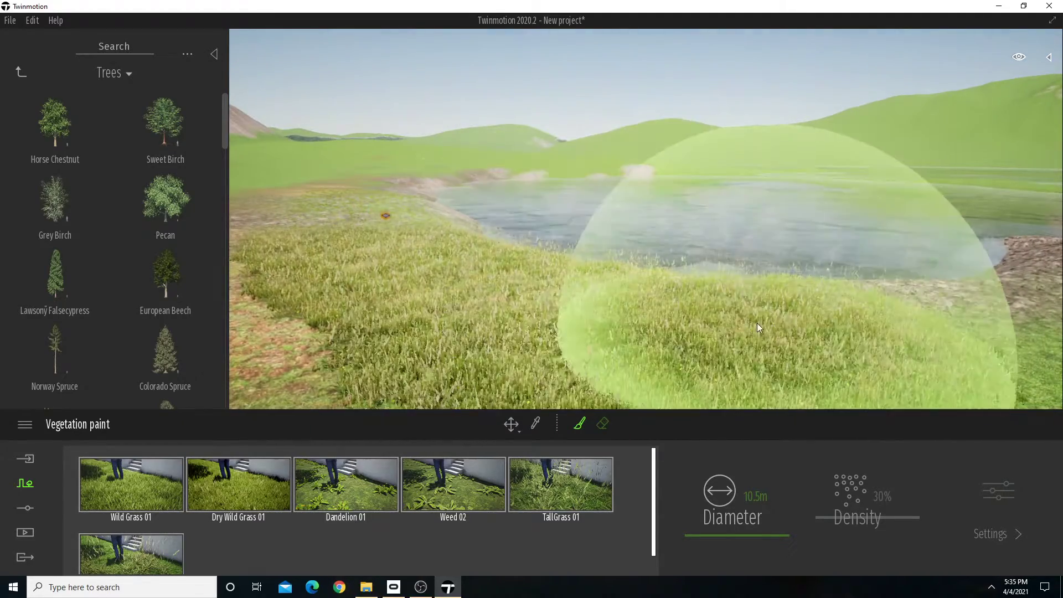
{"action": "key", "text": "s"}
{"action": "right_click_drag", "start_coordinate": [757, 323], "coordinate": [792, 310]}
{"action": "mouse_move", "coordinate": [792, 310]}
{"action": "left_mouse_down"}
{"action": "mouse_move", "coordinate": [831, 274]}
{"action": "mouse_move", "coordinate": [816, 280]}
{"action": "mouse_move", "coordinate": [955, 288]}
{"action": "mouse_move", "coordinate": [1000, 247]}
{"action": "mouse_move", "coordinate": [972, 281]}
{"action": "mouse_move", "coordinate": [720, 368]}
{"action": "mouse_move", "coordinate": [347, 327]}
{"action": "mouse_move", "coordinate": [308, 278]}
{"action": "left_mouse_up"}
Paint the mixed grasses and weeds along the lake bank in the direction of the bare rocky hill.
{"action": "key", "text": "w"}
{"action": "right_click_drag", "start_coordinate": [640, 259], "coordinate": [514, 230]}
{"action": "mouse_move", "coordinate": [514, 230]}
{"action": "left_mouse_down"}
{"action": "mouse_move", "coordinate": [424, 231]}
{"action": "mouse_move", "coordinate": [453, 145]}
{"action": "mouse_move", "coordinate": [258, 246]}
{"action": "mouse_move", "coordinate": [394, 167]}
{"action": "mouse_move", "coordinate": [417, 175]}
{"action": "mouse_move", "coordinate": [354, 175]}
{"action": "mouse_move", "coordinate": [432, 190]}
{"action": "mouse_move", "coordinate": [487, 185]}
{"action": "left_mouse_up"}
{"action": "mouse_move", "coordinate": [488, 185]}
{"action": "right_mouse_down"}
{"action": "mouse_move", "coordinate": [474, 110]}
{"action": "mouse_move", "coordinate": [489, 185]}
{"action": "right_mouse_up"}
{"action": "key", "text": "w"}
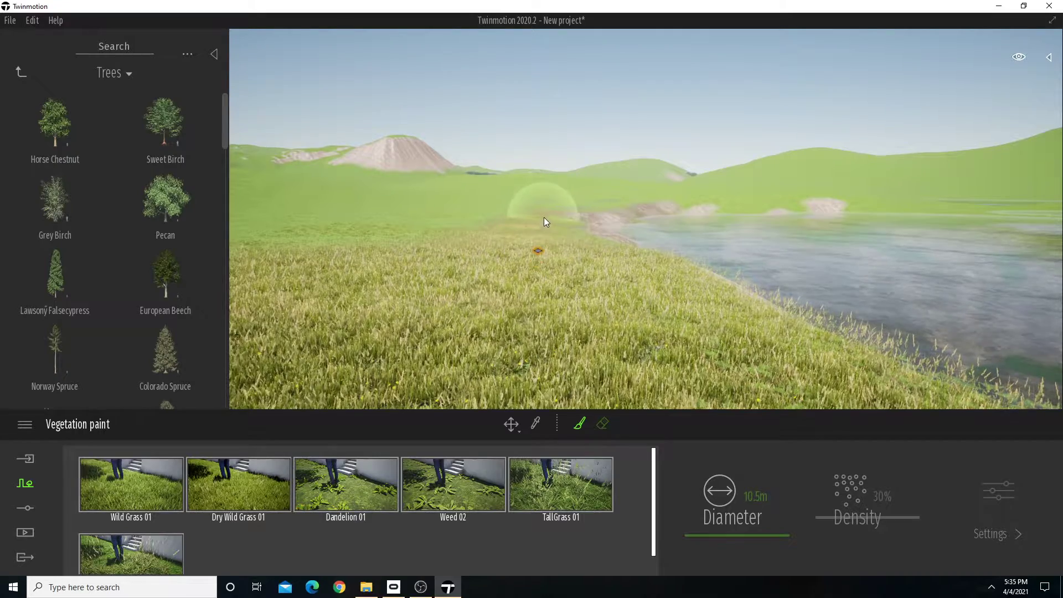
{"action": "right_click_drag", "start_coordinate": [544, 217], "coordinate": [538, 193]}
{"action": "key", "text": "w"}
{"action": "right_click_drag", "start_coordinate": [542, 238], "coordinate": [502, 250]}
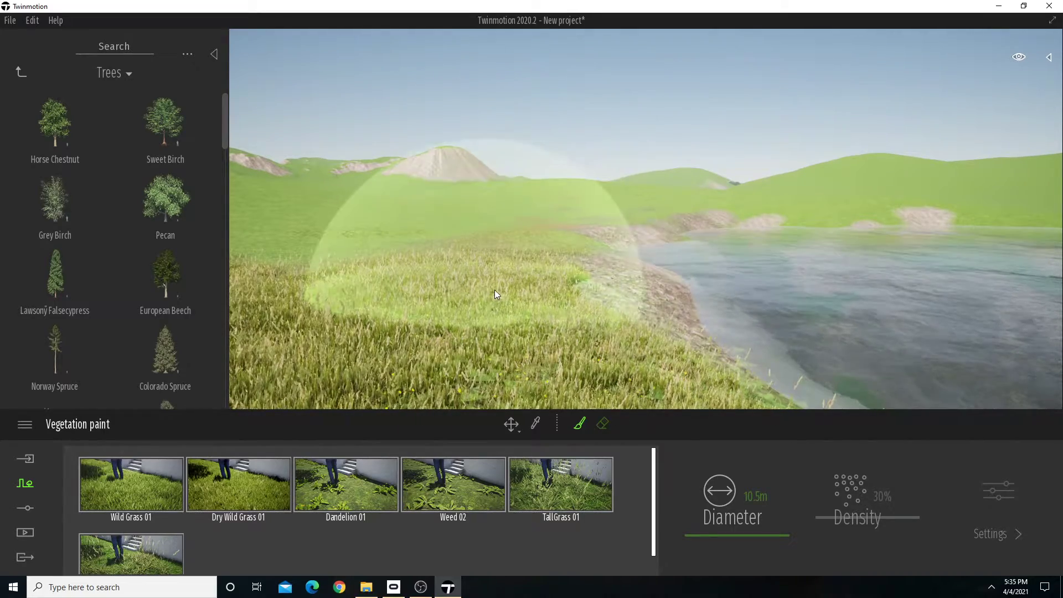
Extend the painted grasses and weeds across the plain green ground on the other side of the near shore.
{"action": "key", "text": "s"}
{"action": "mouse_move", "coordinate": [481, 251]}
{"action": "right_mouse_down"}
{"action": "mouse_move", "coordinate": [759, 282]}
{"action": "mouse_move", "coordinate": [498, 260]}
{"action": "right_mouse_up"}
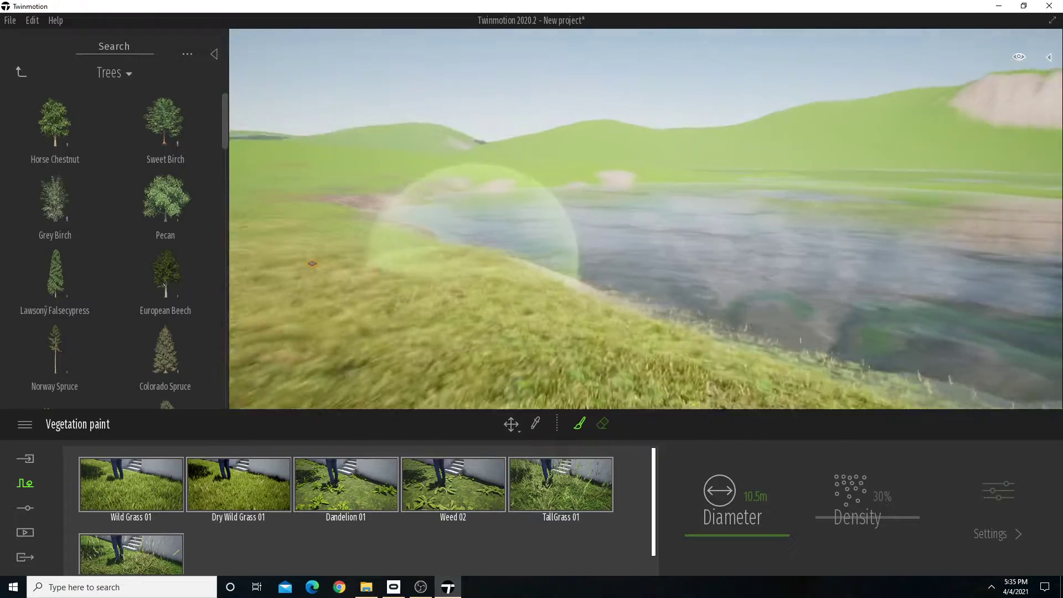
{"action": "key", "text": "s"}
{"action": "key", "text": "d"}
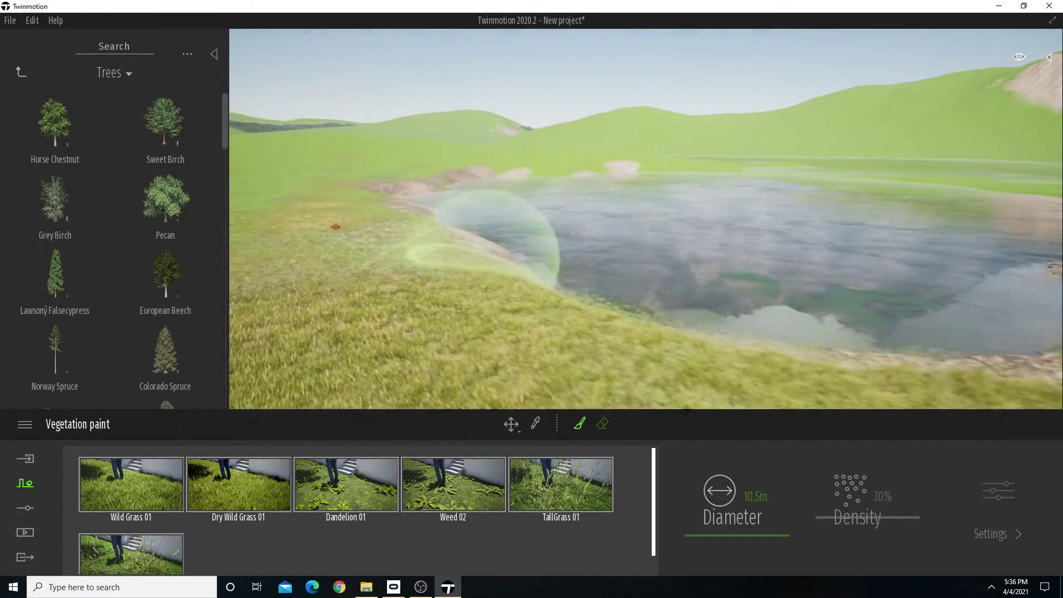
{"action": "right_click_drag", "start_coordinate": [481, 252], "coordinate": [531, 291]}
{"action": "right_click_drag", "start_coordinate": [480, 250], "coordinate": [654, 238]}
{"action": "key", "text": "w"}
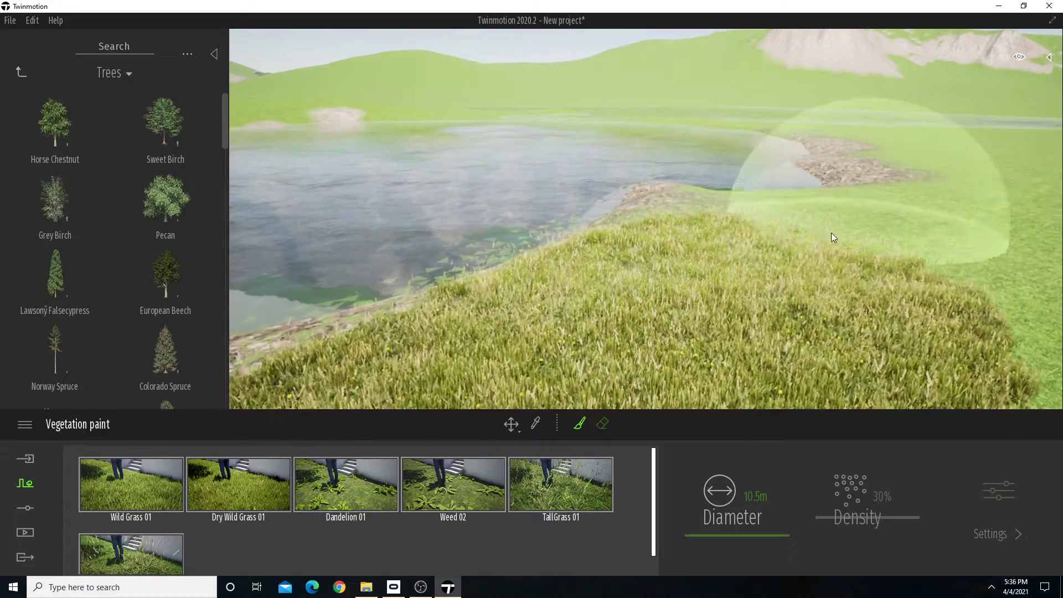
{"action": "mouse_move", "coordinate": [832, 233]}
{"action": "left_mouse_down"}
{"action": "mouse_move", "coordinate": [790, 233]}
{"action": "mouse_move", "coordinate": [944, 231]}
{"action": "left_mouse_up"}
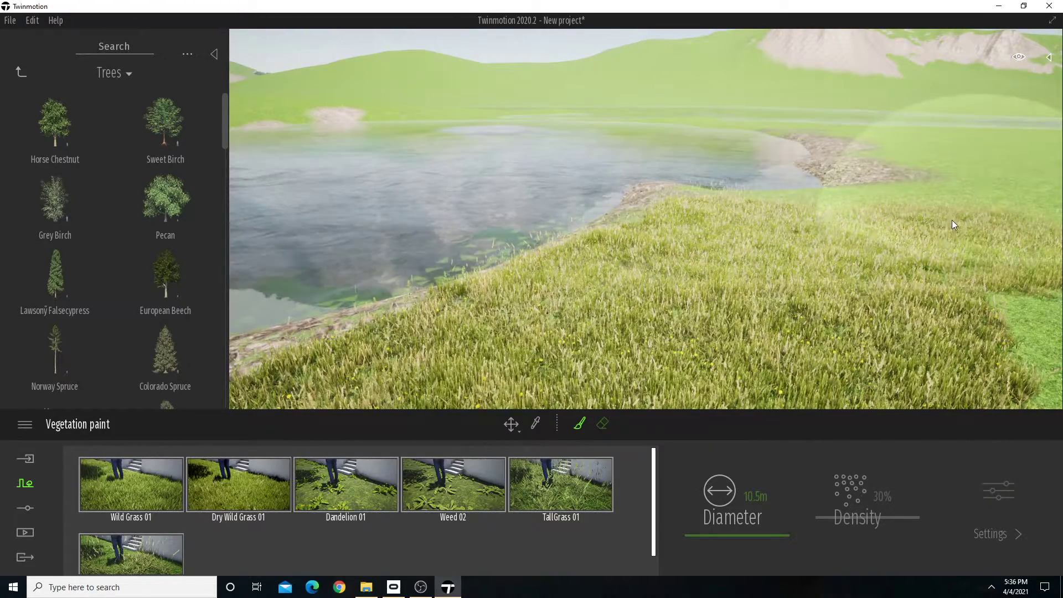
{"action": "mouse_move", "coordinate": [829, 227]}
{"action": "right_mouse_down"}
{"action": "mouse_move", "coordinate": [615, 223]}
{"action": "mouse_move", "coordinate": [821, 234]}
{"action": "mouse_move", "coordinate": [815, 221]}
{"action": "right_mouse_up"}
Examine the painted meadow and its transition to the rocky lakeshore from several viewpoints.
{"action": "right_click_drag", "start_coordinate": [591, 264], "coordinate": [581, 263]}
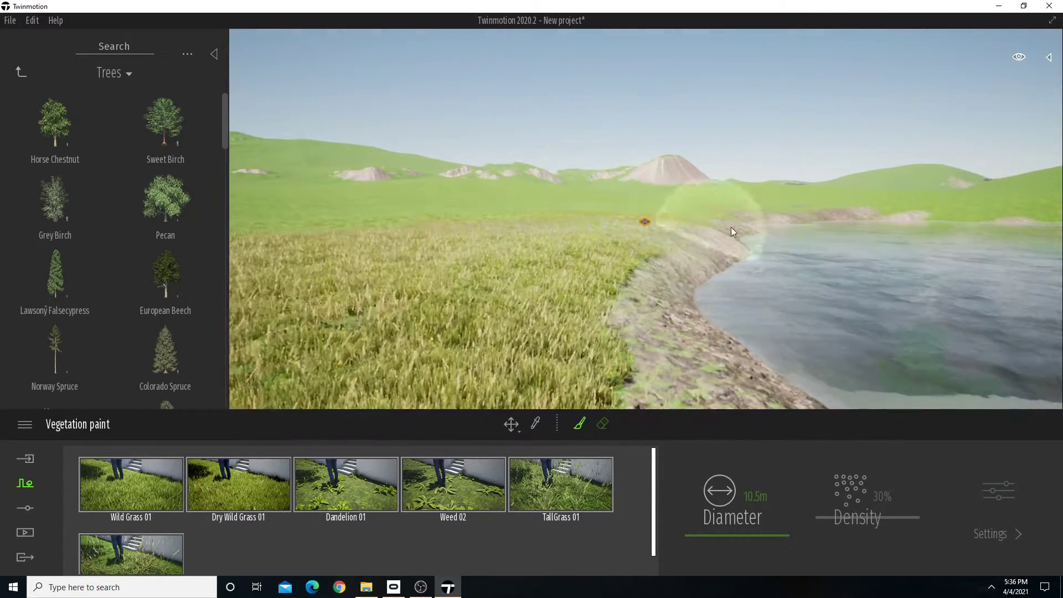
{"action": "mouse_move", "coordinate": [669, 268]}
{"action": "right_mouse_down"}
{"action": "mouse_move", "coordinate": [701, 268]}
{"action": "mouse_move", "coordinate": [716, 294]}
{"action": "right_mouse_up"}
{"action": "right_click_drag", "start_coordinate": [786, 151], "coordinate": [745, 141]}
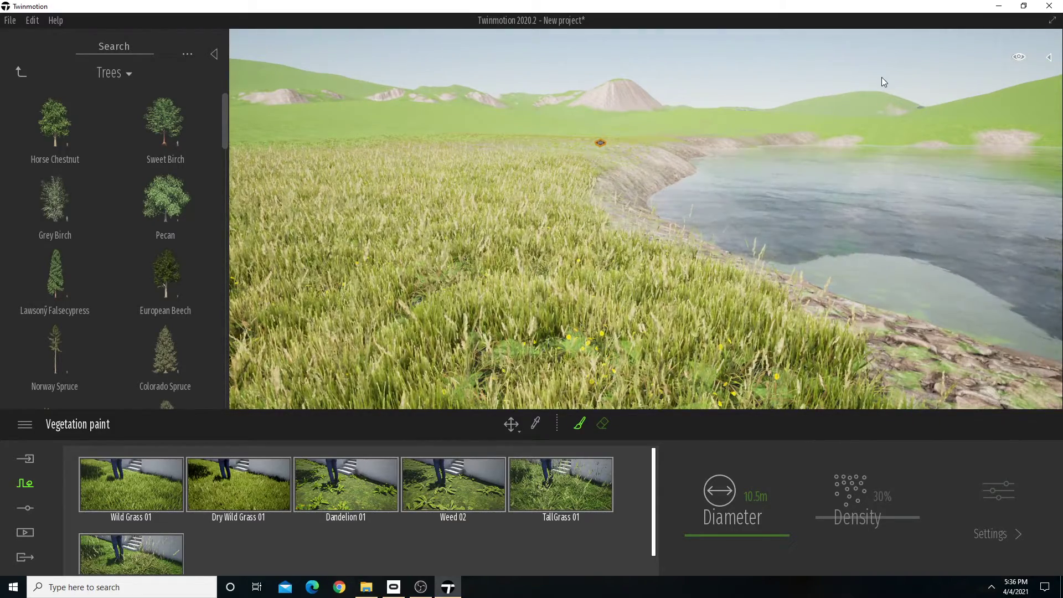
{"action": "right_click_drag", "start_coordinate": [880, 95], "coordinate": [710, 157]}
{"action": "key", "text": "w"}
{"action": "key", "text": "d"}
{"action": "key", "text": "s"}
{"action": "key", "text": "d"}
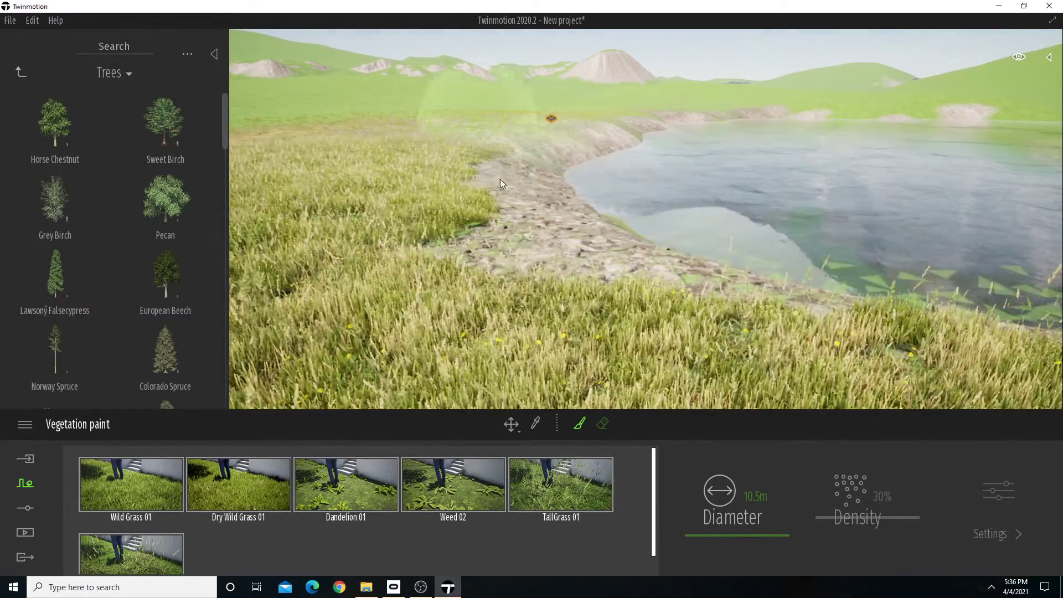
{"action": "right_click_drag", "start_coordinate": [704, 84], "coordinate": [557, 77]}
{"action": "key", "text": "s"}
{"action": "key", "text": "a"}
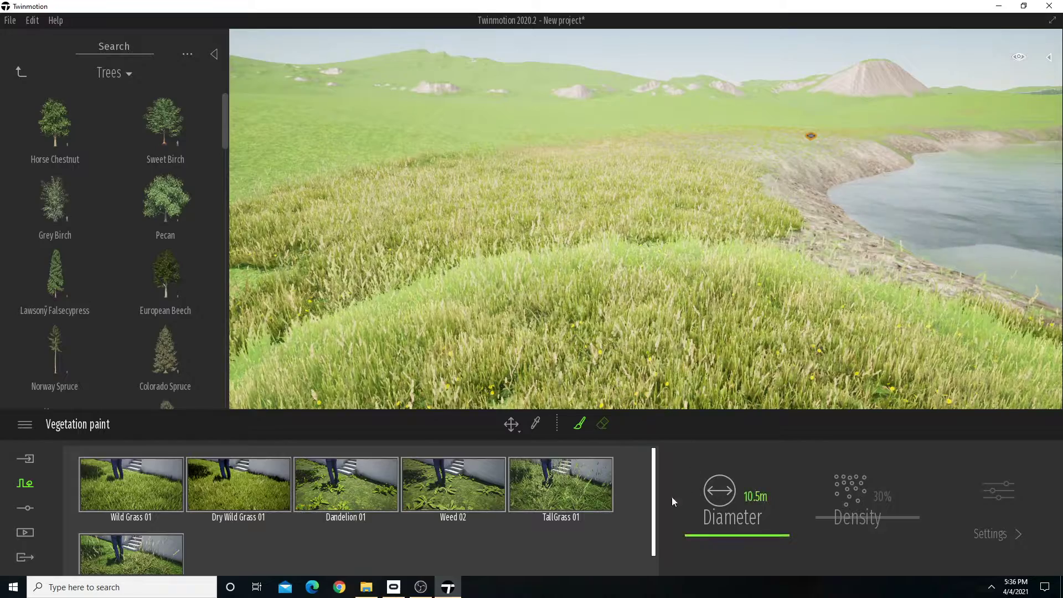
Remove TallGrass 01 and TallGrass 02 from the vegetation paint palette and look at the remaining meadow.
{"action": "left_click", "coordinate": [570, 483]}
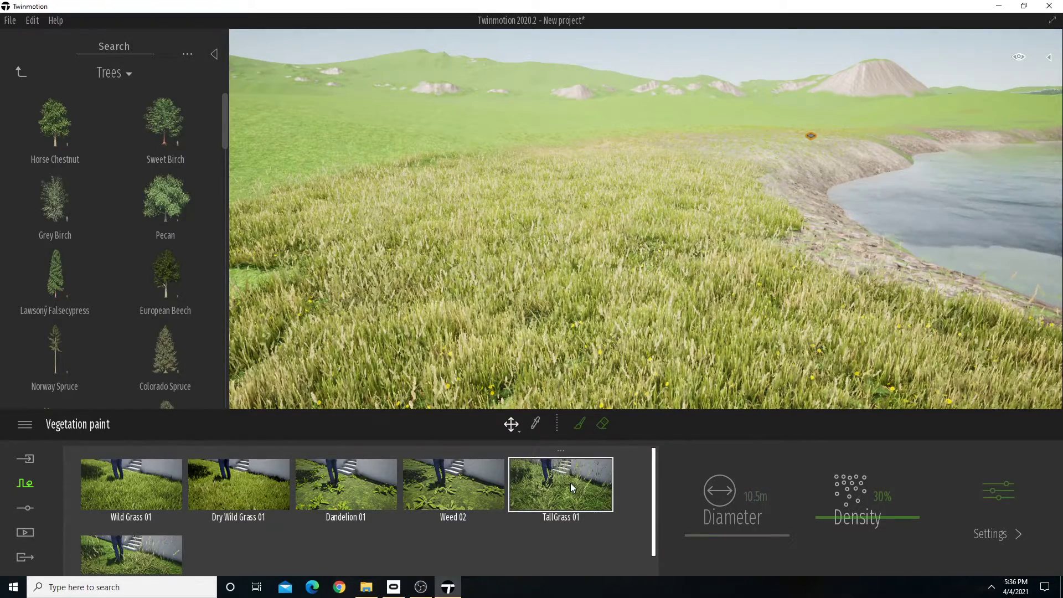
{"action": "key", "text": "Delete"}
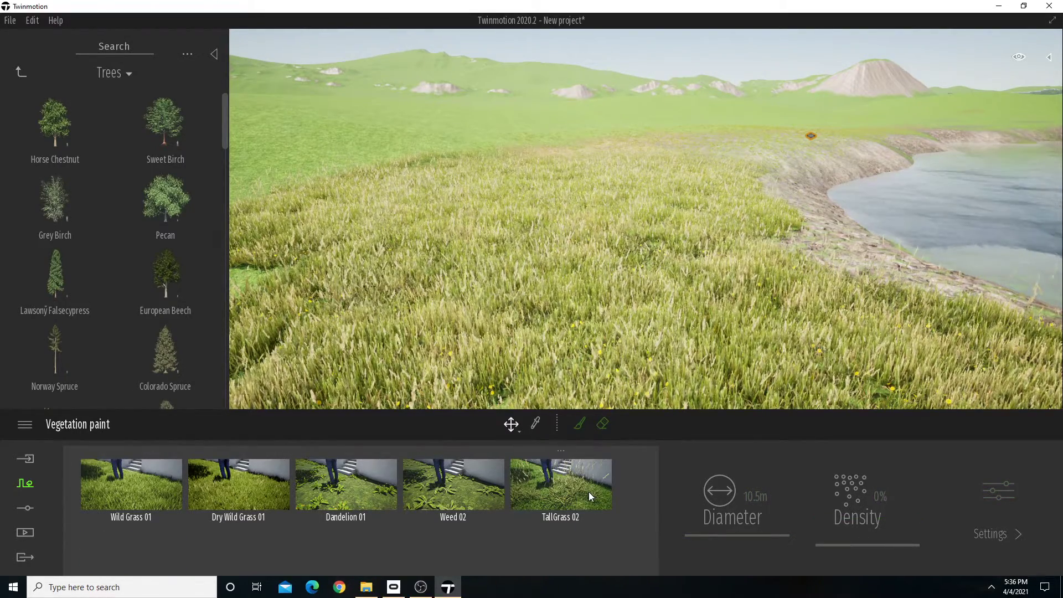
{"action": "left_click", "coordinate": [563, 490]}
{"action": "key", "text": "Delete"}
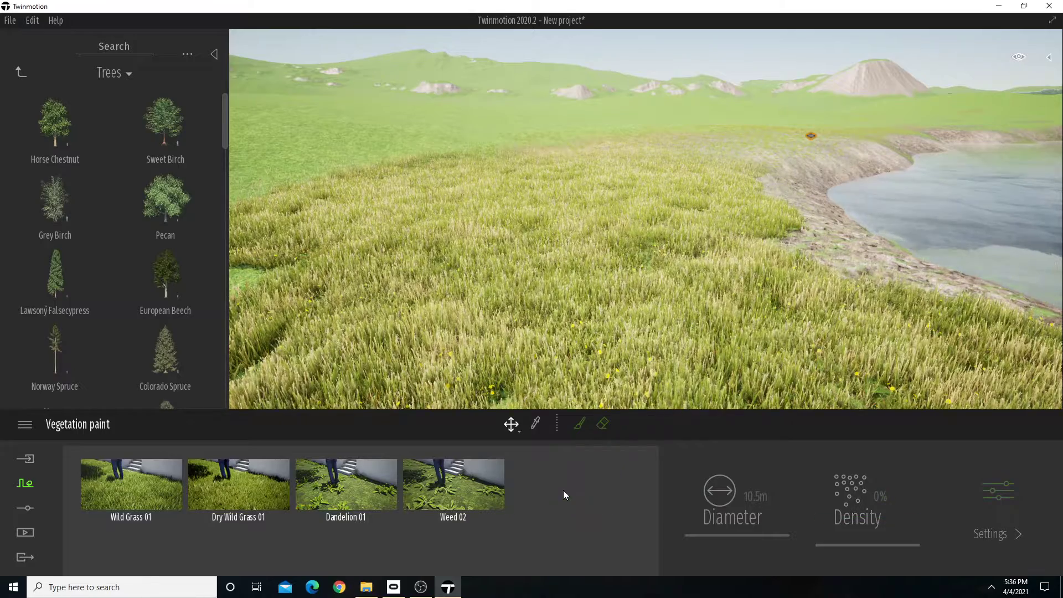
{"action": "mouse_move", "coordinate": [640, 291]}
{"action": "right_mouse_down"}
{"action": "mouse_move", "coordinate": [719, 291]}
{"action": "mouse_move", "coordinate": [637, 291]}
{"action": "right_mouse_up"}
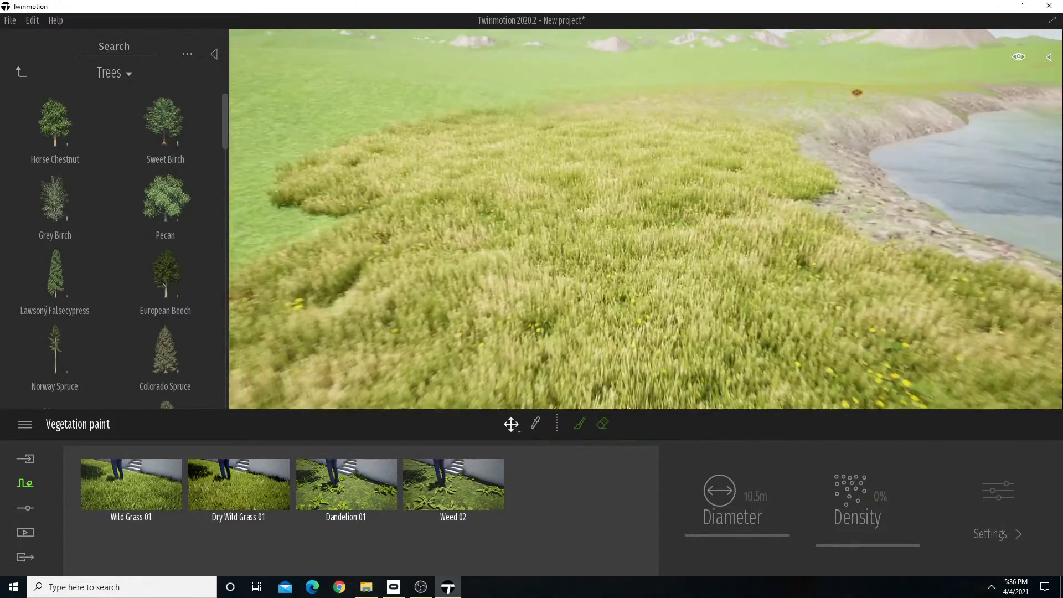
Add TallGrass 02 and TallGrass 01 from the grass and flowers library back to the vegetation paint palette.
{"action": "left_click", "coordinate": [18, 71]}
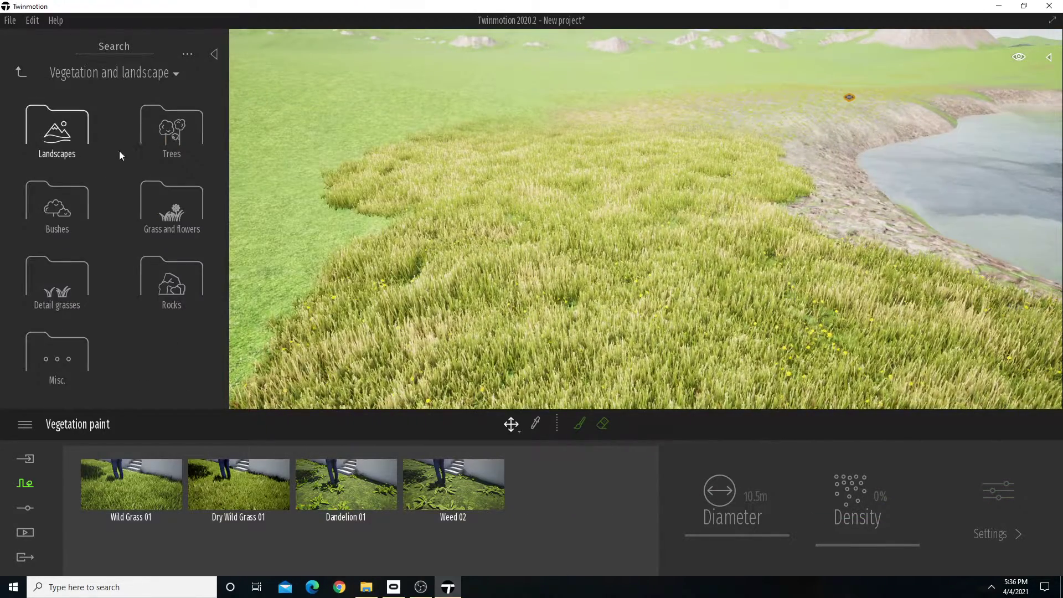
{"action": "left_click", "coordinate": [152, 213]}
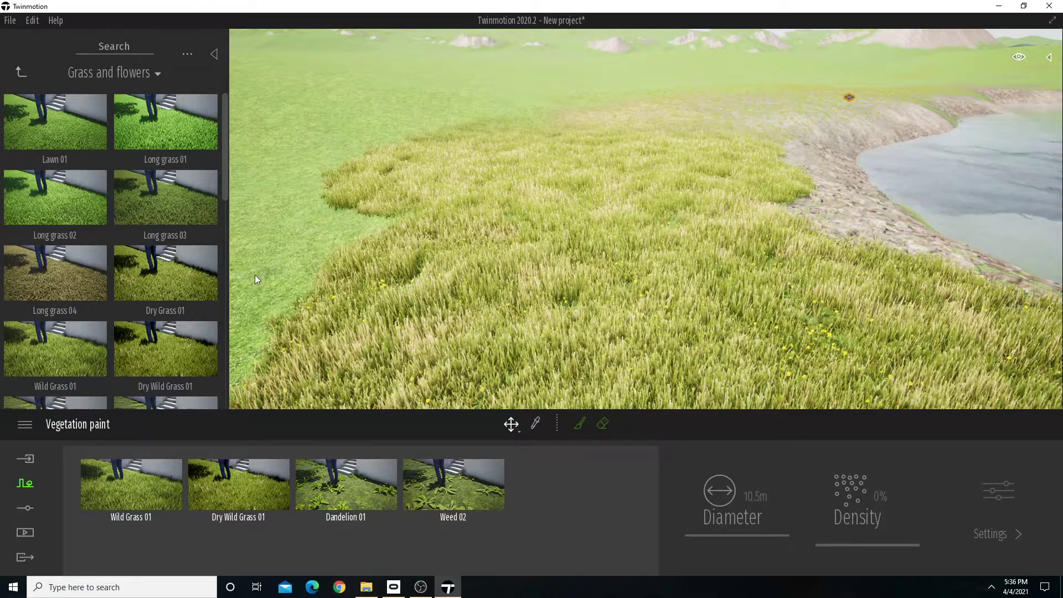
{"action": "mouse_move", "coordinate": [200, 360]}
{"action": "scroll", "coordinate": [200, 360], "scroll_direction": "down", "scroll_amount": 5}
{"action": "scroll", "coordinate": [200, 359], "scroll_direction": "down", "scroll_amount": 3}
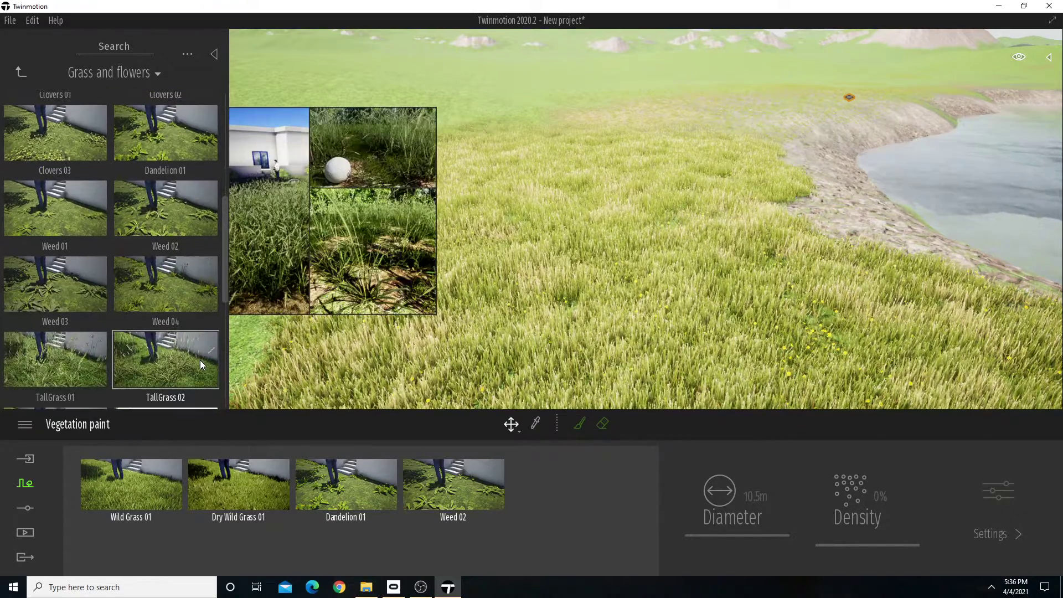
{"action": "mouse_move", "coordinate": [194, 364]}
{"action": "left_mouse_down"}
{"action": "mouse_move", "coordinate": [569, 527]}
{"action": "mouse_move", "coordinate": [592, 502]}
{"action": "left_mouse_up"}
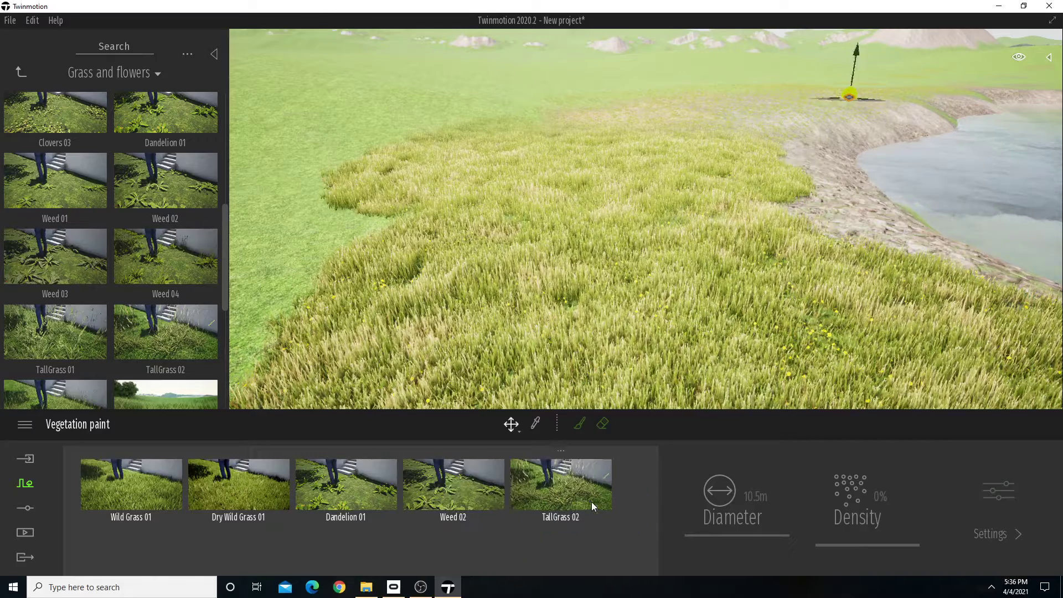
{"action": "right_click_drag", "start_coordinate": [407, 305], "coordinate": [440, 298]}
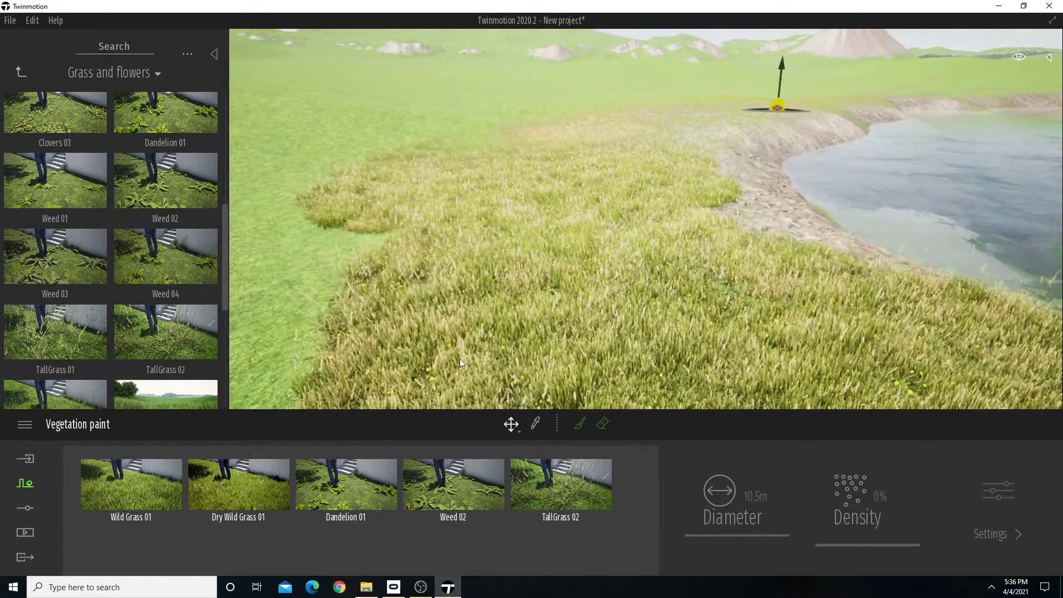
{"action": "mouse_move", "coordinate": [92, 341]}
{"action": "scroll", "coordinate": [75, 332], "scroll_direction": "down", "scroll_amount": 1}
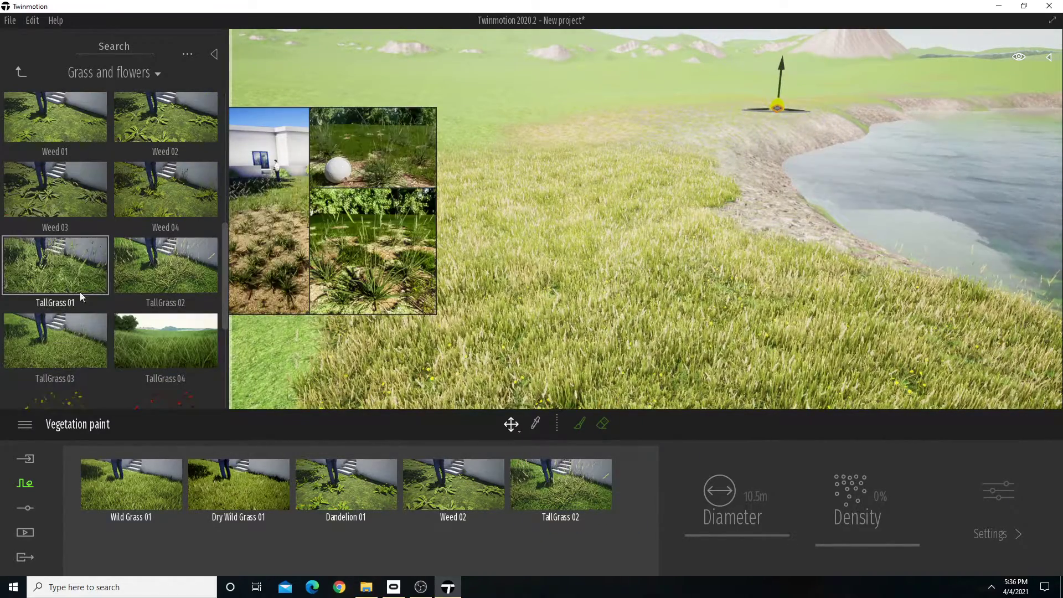
{"action": "left_click_drag", "start_coordinate": [80, 291], "coordinate": [169, 550]}
{"action": "mouse_move", "coordinate": [407, 310]}
{"action": "right_mouse_down"}
{"action": "mouse_move", "coordinate": [477, 328]}
{"action": "mouse_move", "coordinate": [431, 310]}
{"action": "right_mouse_up"}
{"action": "key", "text": "w"}
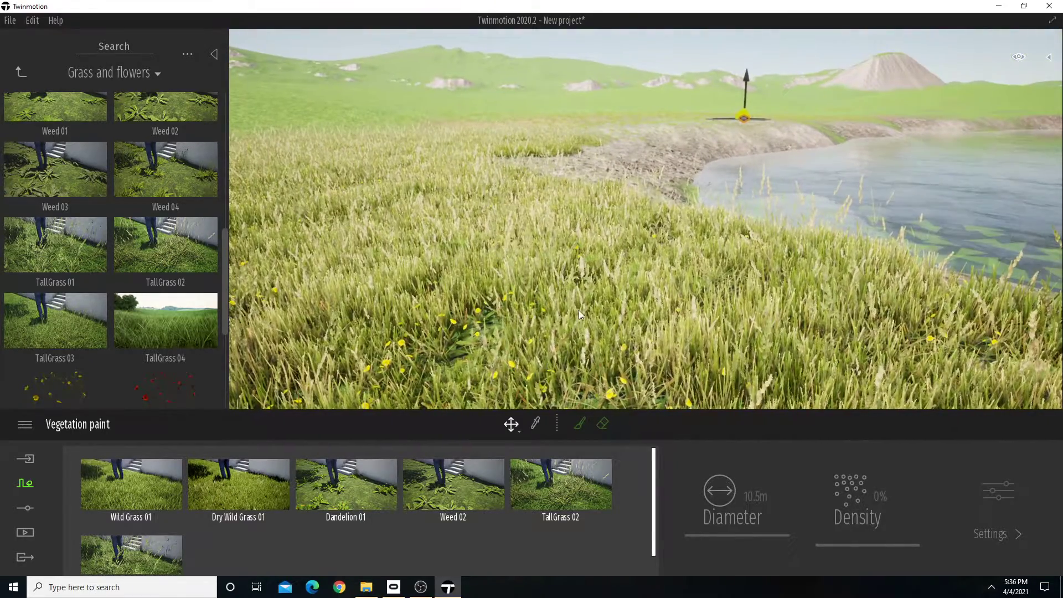
Reselect the painted grass in the scene to bring back its plant palette, and deselect it again.
{"action": "left_click", "coordinate": [551, 44]}
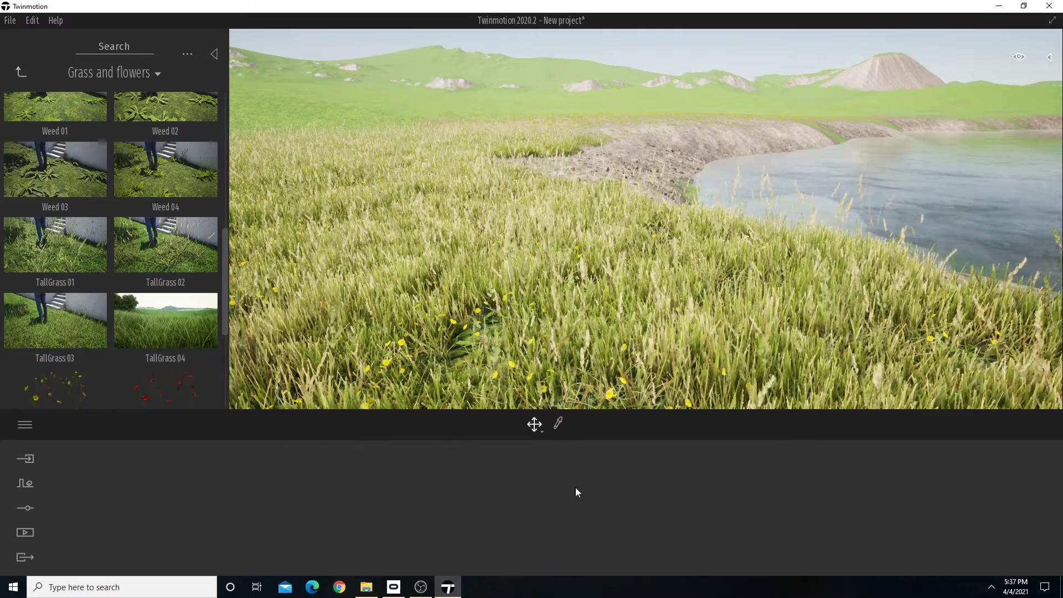
{"action": "left_click", "coordinate": [582, 330]}
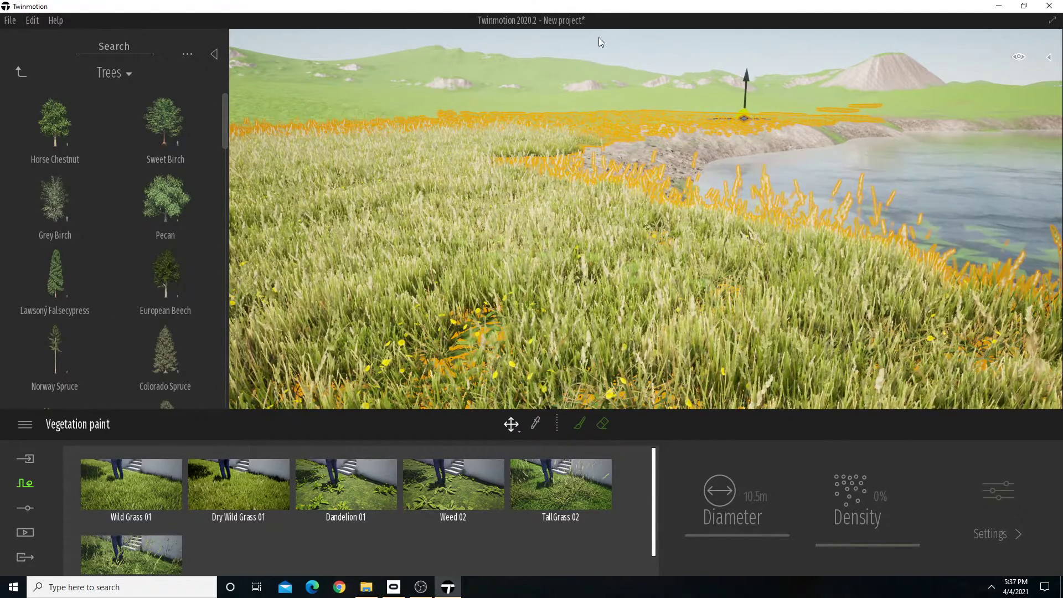
{"action": "left_click", "coordinate": [612, 45]}
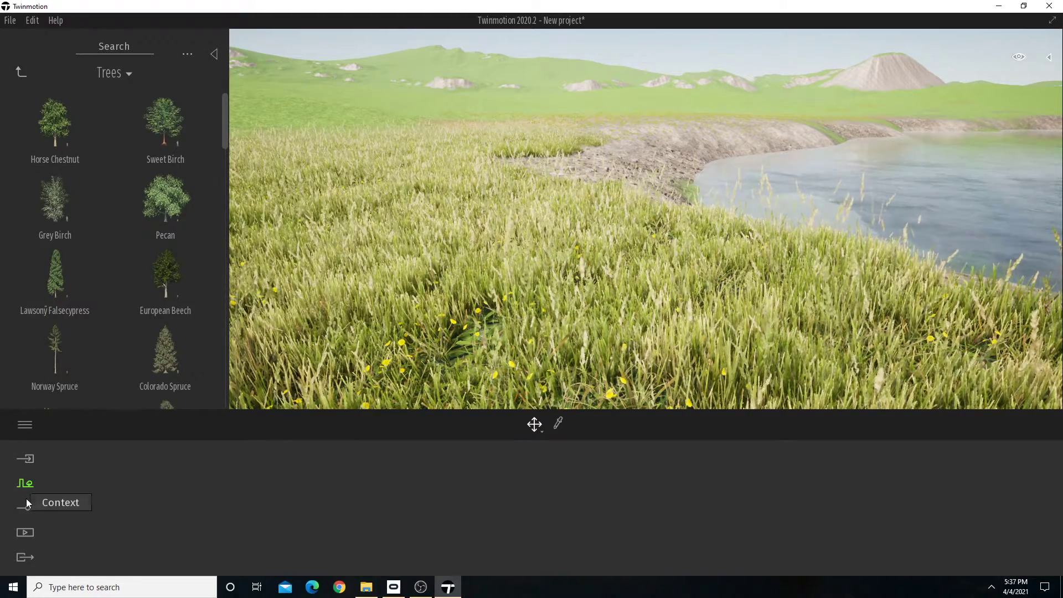
Start a new vegetation paint set with an empty palette.
{"action": "left_click", "coordinate": [29, 511]}
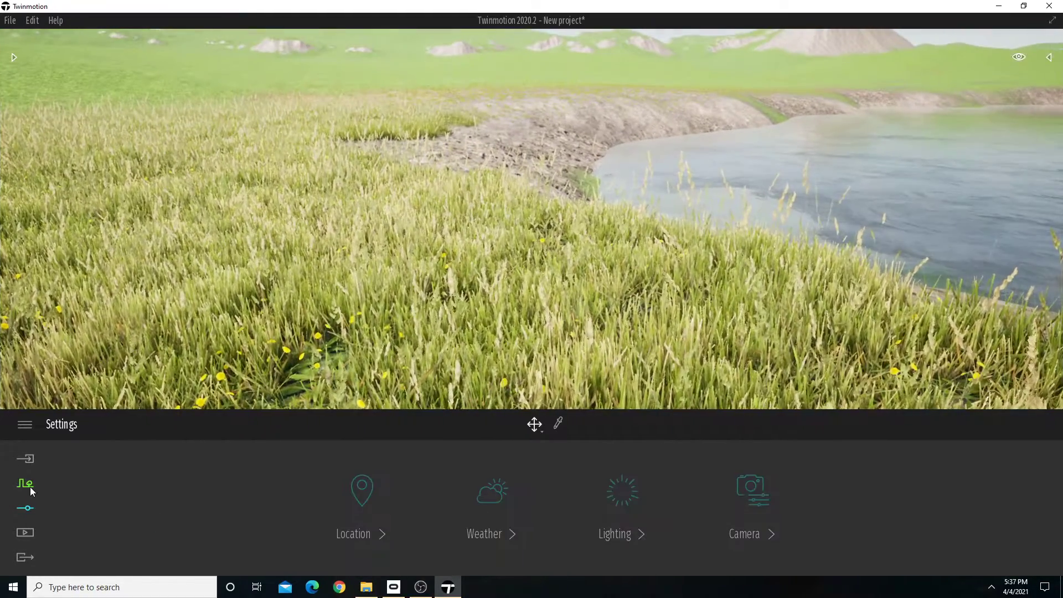
{"action": "left_click", "coordinate": [30, 485]}
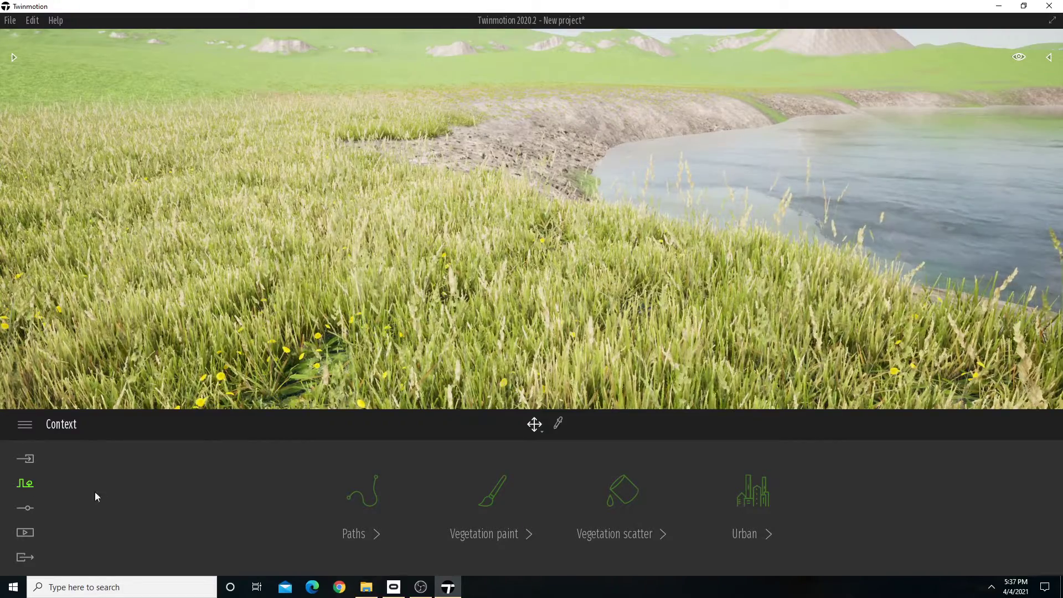
{"action": "left_click", "coordinate": [501, 491]}
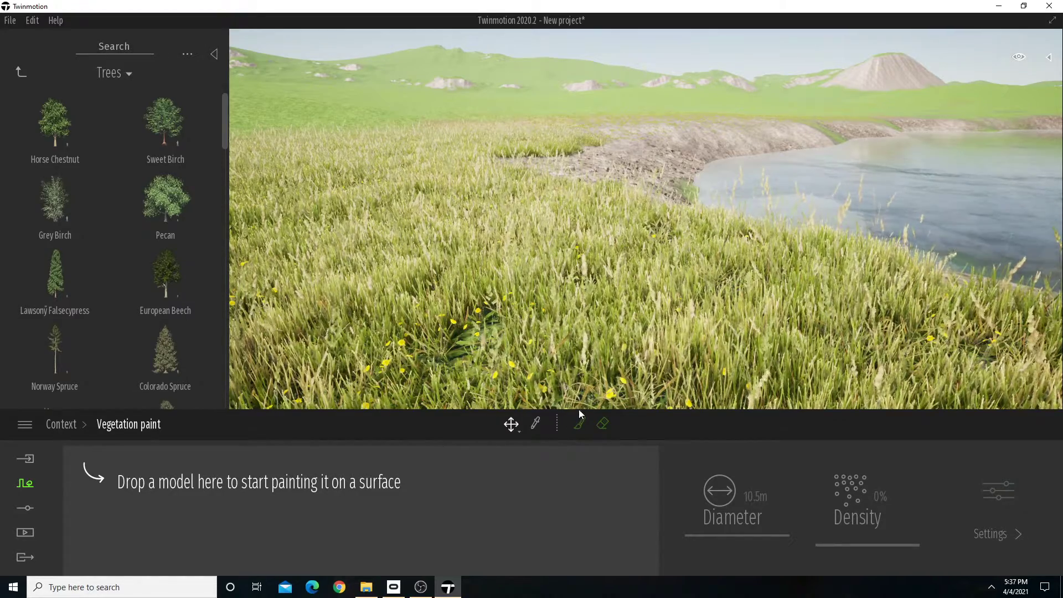
Add Rock 2, Rock 4, Rock 6, Rock 7, Rock 10 and Rock 9 from the rocks library to the new paint palette.
{"action": "left_click", "coordinate": [20, 71]}
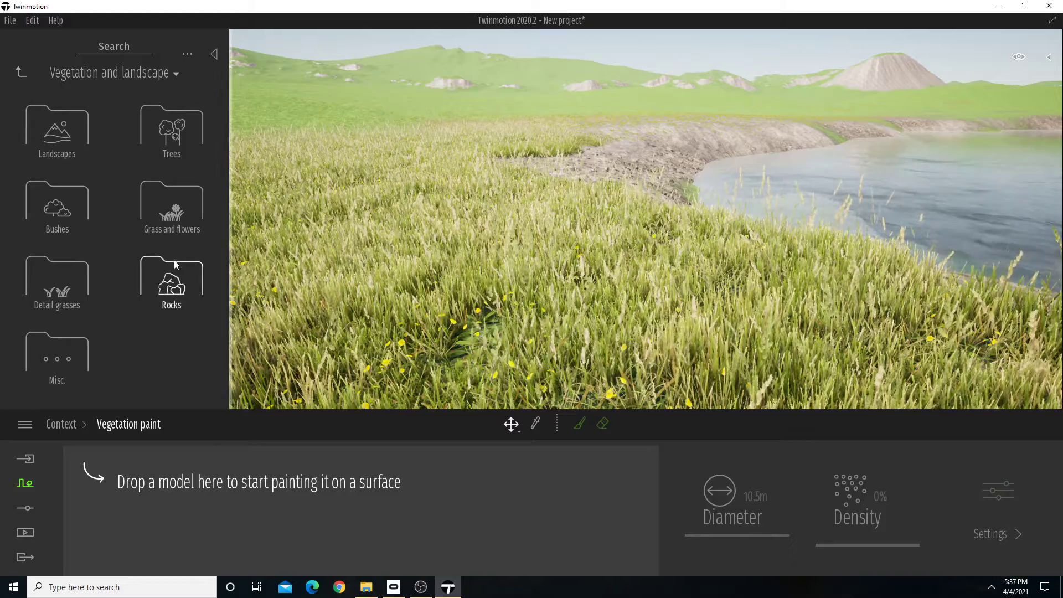
{"action": "left_click", "coordinate": [175, 284]}
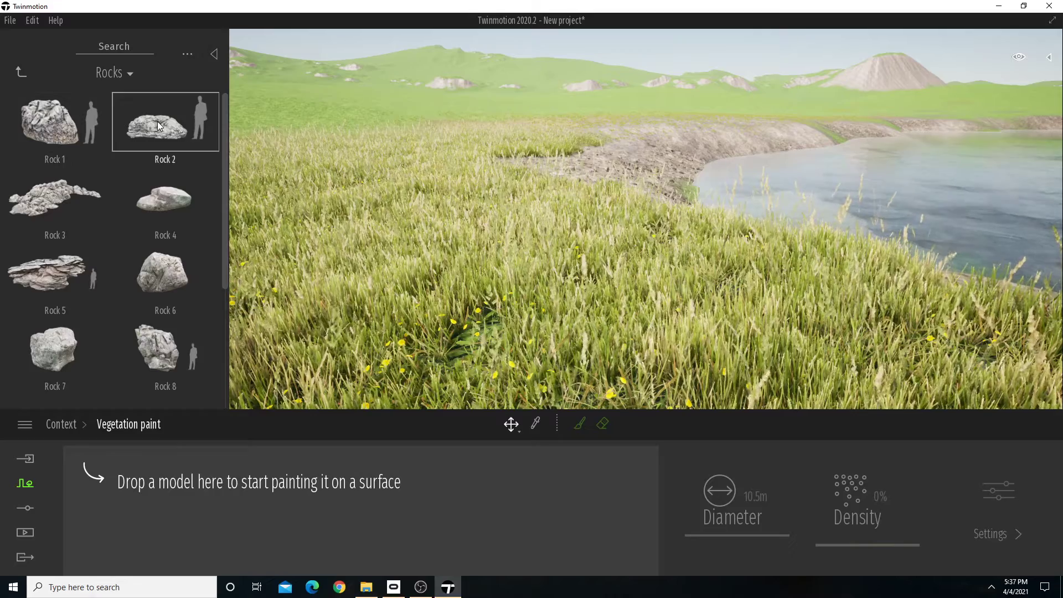
{"action": "left_click_drag", "start_coordinate": [157, 123], "coordinate": [211, 459]}
{"action": "mouse_move", "coordinate": [163, 129]}
{"action": "left_mouse_down"}
{"action": "mouse_move", "coordinate": [268, 485]}
{"action": "mouse_move", "coordinate": [256, 443]}
{"action": "left_mouse_up"}
{"action": "left_click_drag", "start_coordinate": [163, 213], "coordinate": [290, 475]}
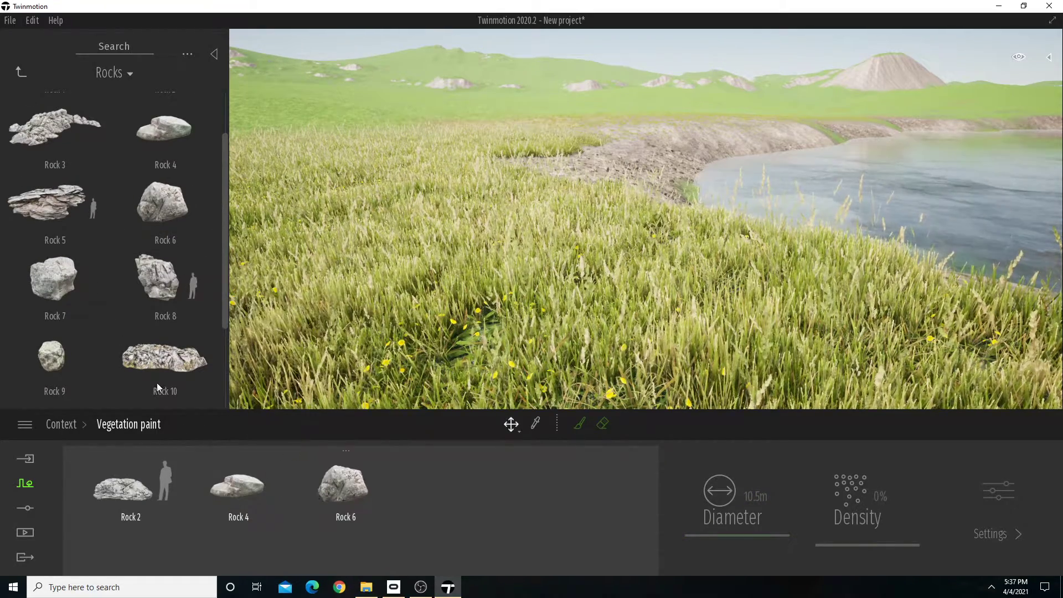
{"action": "left_click_drag", "start_coordinate": [53, 277], "coordinate": [459, 493]}
{"action": "scroll", "coordinate": [171, 318], "scroll_direction": "down", "scroll_amount": 2}
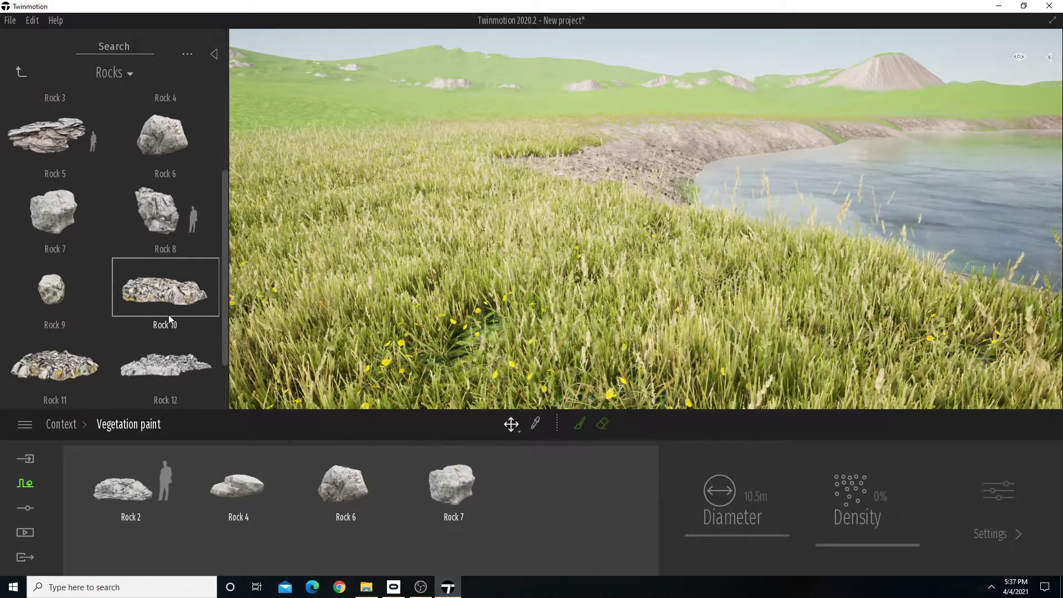
{"action": "mouse_move", "coordinate": [175, 290]}
{"action": "left_mouse_down"}
{"action": "mouse_move", "coordinate": [347, 361]}
{"action": "mouse_move", "coordinate": [534, 501]}
{"action": "left_mouse_up"}
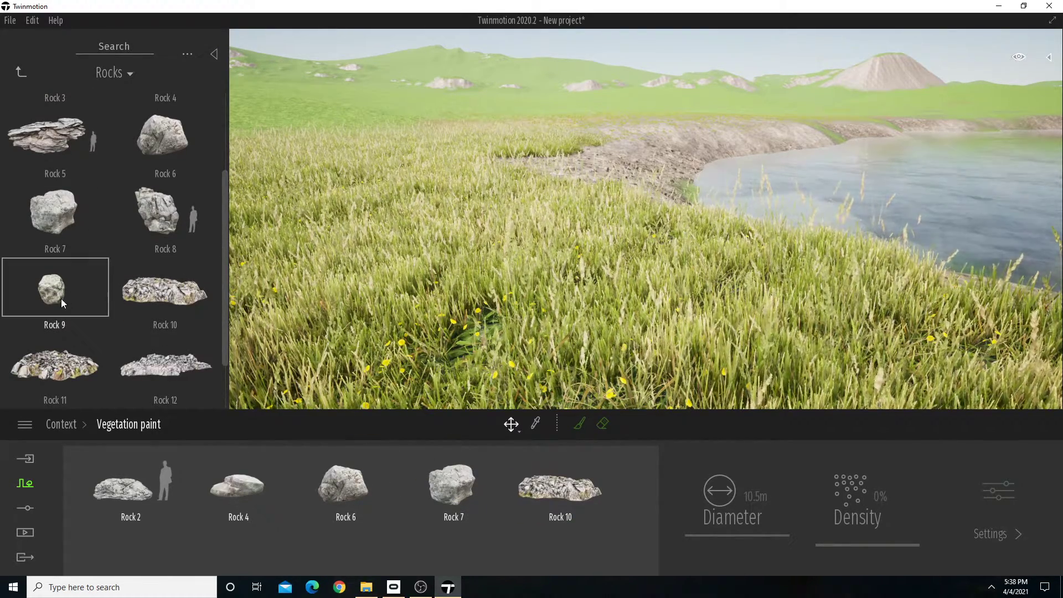
{"action": "mouse_move", "coordinate": [52, 288]}
{"action": "left_mouse_down"}
{"action": "mouse_move", "coordinate": [257, 526]}
{"action": "mouse_move", "coordinate": [202, 536]}
{"action": "left_mouse_up"}
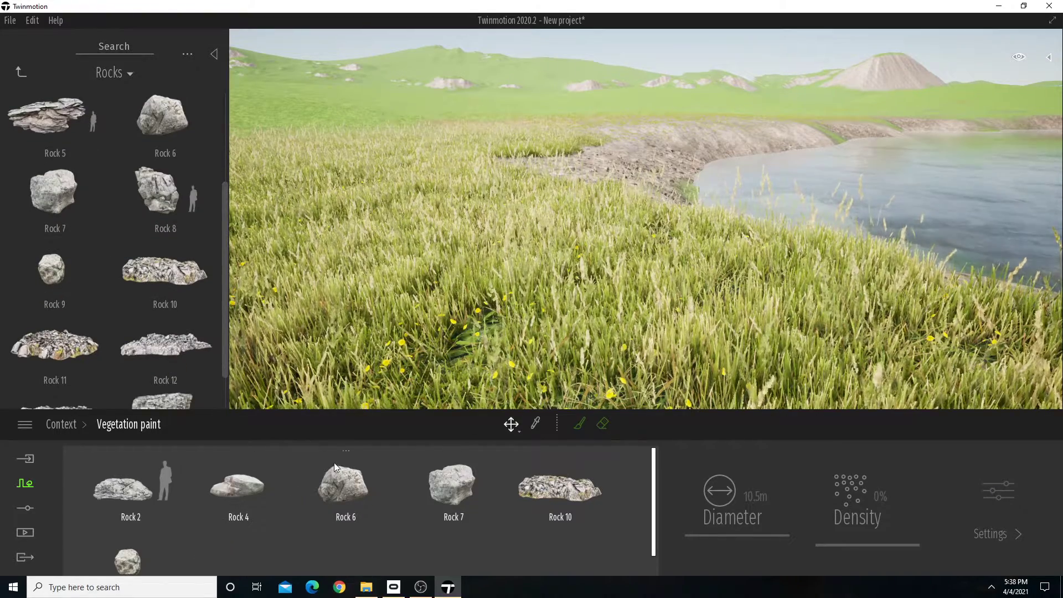
Check the density setting of each of the six rocks in the paint palette.
{"action": "scroll", "coordinate": [198, 467], "scroll_direction": "down", "scroll_amount": 1}
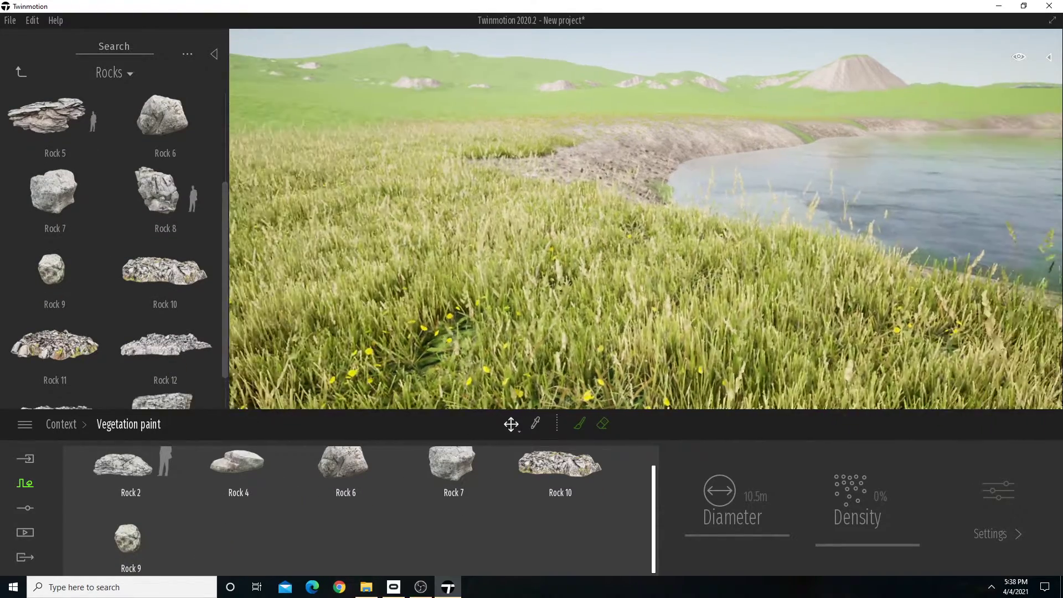
{"action": "left_click", "coordinate": [138, 471]}
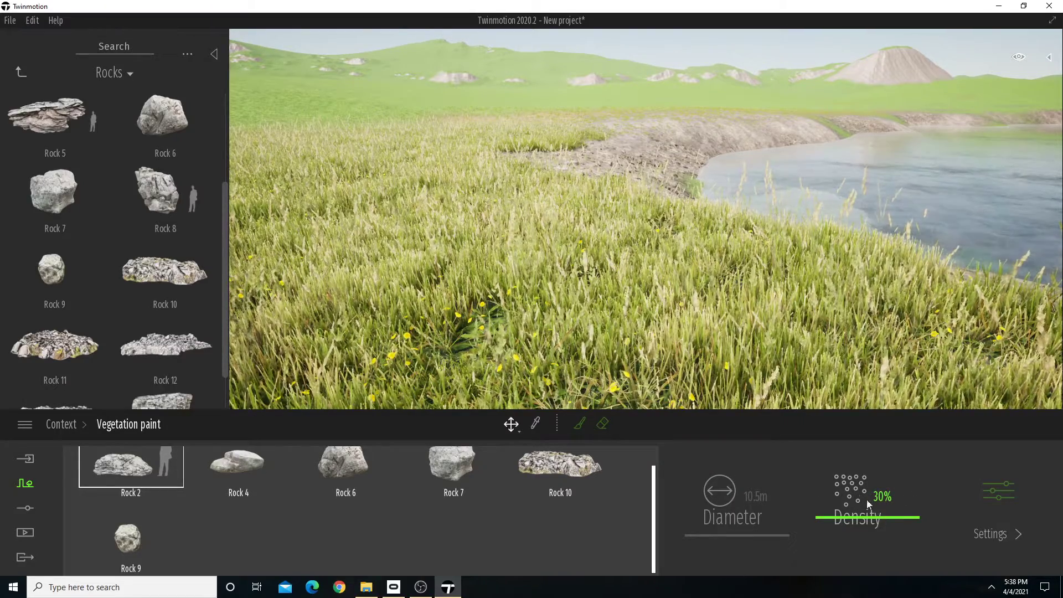
{"action": "left_click", "coordinate": [262, 474]}
{"action": "left_click", "coordinate": [357, 467]}
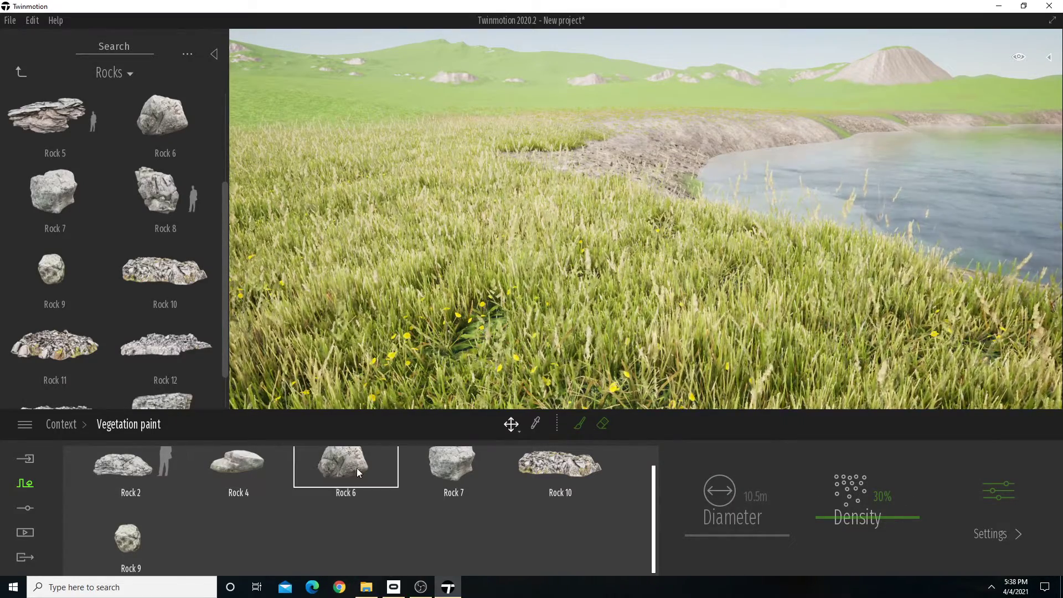
{"action": "left_click", "coordinate": [454, 462]}
{"action": "left_click", "coordinate": [557, 469]}
{"action": "left_click", "coordinate": [137, 532]}
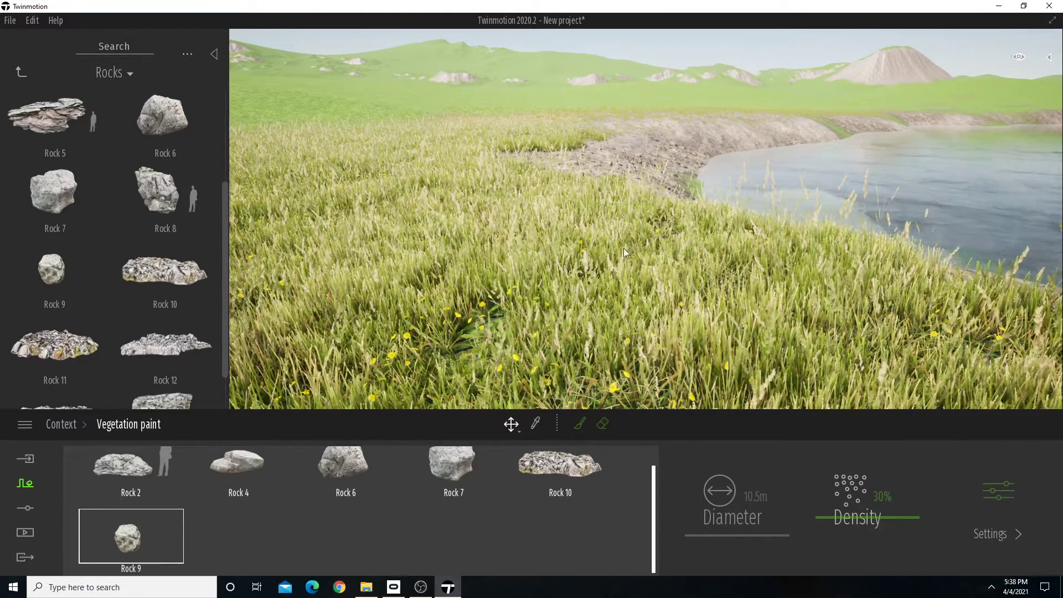
Set the paint density of Rock 2, Rock 4 and Rock 6 to 5%.
{"action": "right_click_drag", "start_coordinate": [566, 273], "coordinate": [612, 247]}
{"action": "key", "text": "d"}
{"action": "right_click_drag", "start_coordinate": [655, 205], "coordinate": [637, 205]}
{"action": "key", "text": "a"}
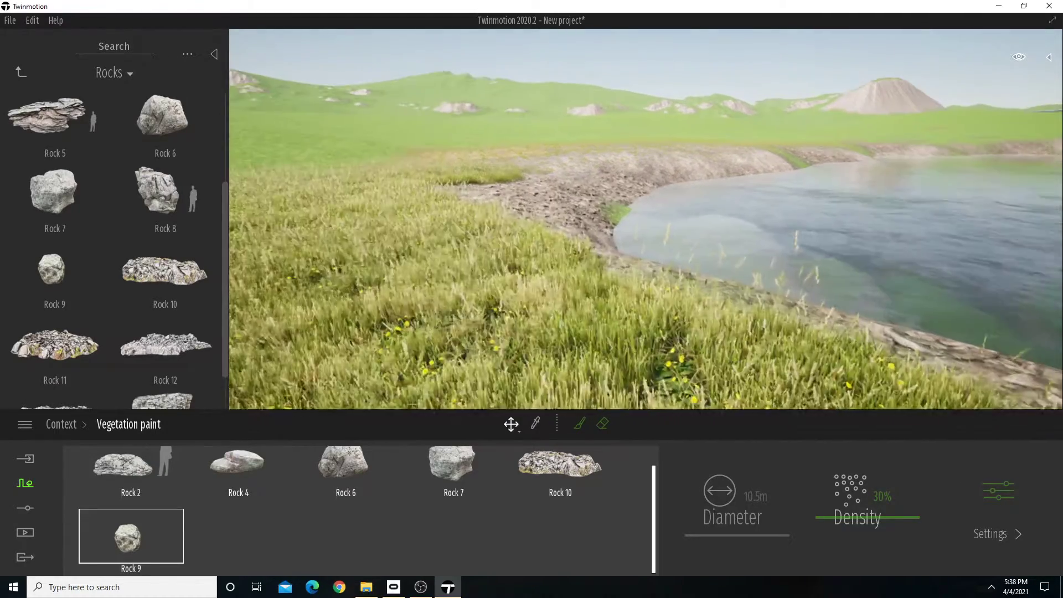
{"action": "left_click", "coordinate": [109, 470]}
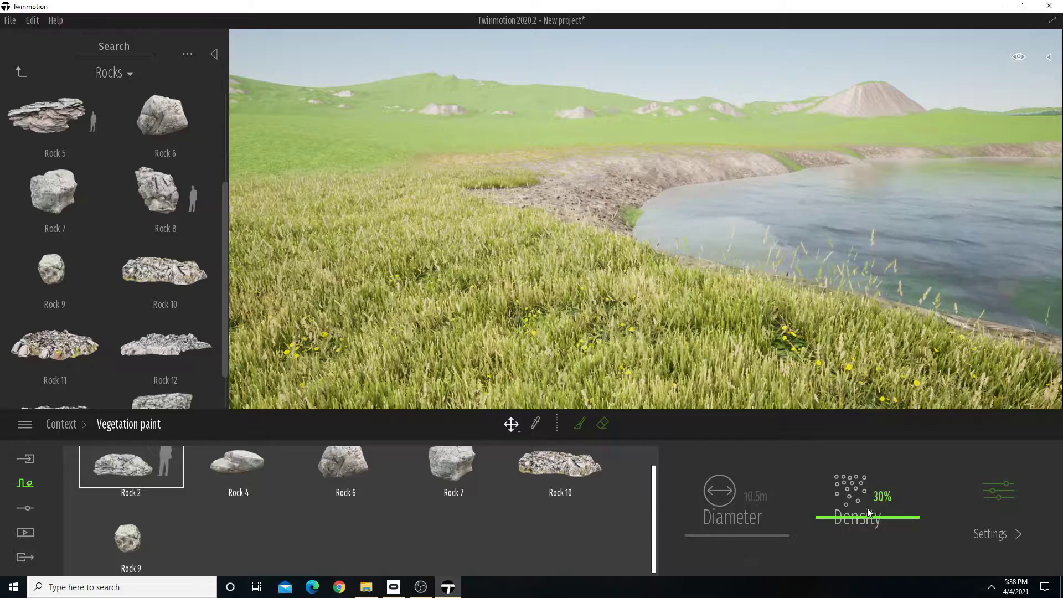
{"action": "left_click", "coordinate": [882, 498]}
{"action": "type", "text": "5"}
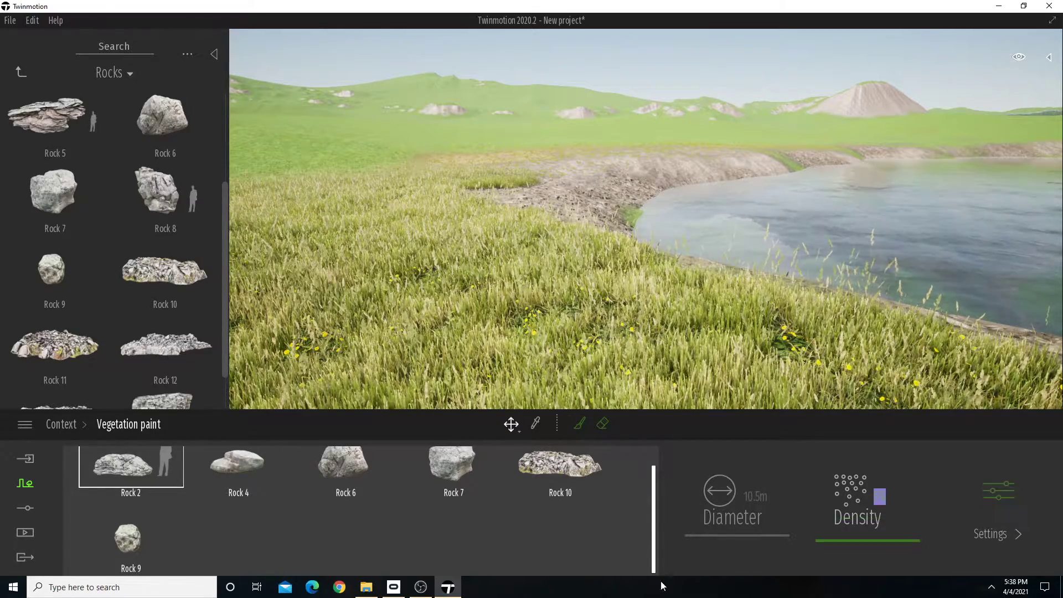
{"action": "left_click", "coordinate": [250, 478]}
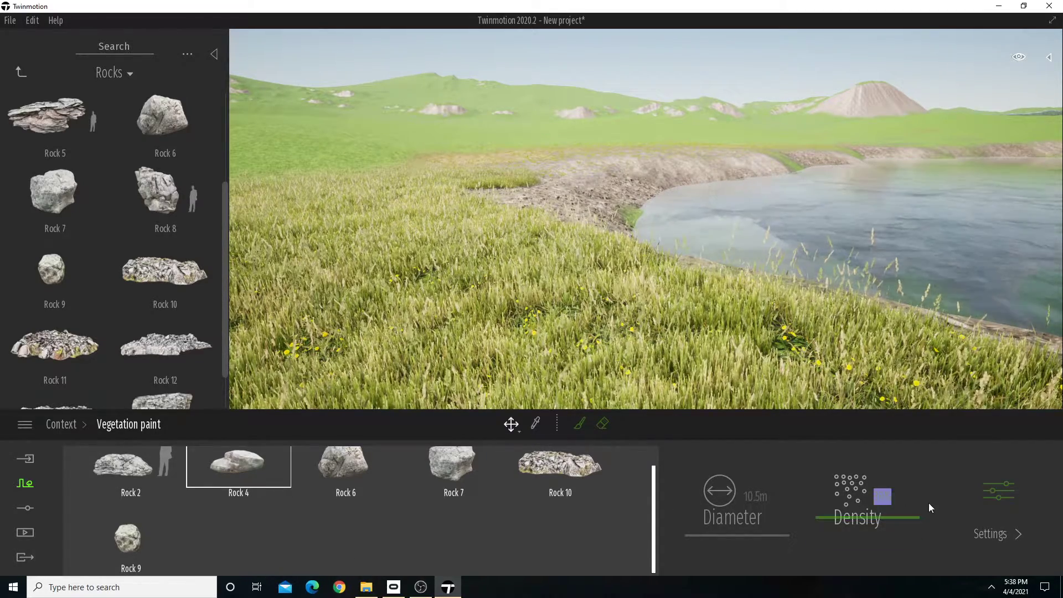
{"action": "left_click", "coordinate": [363, 474]}
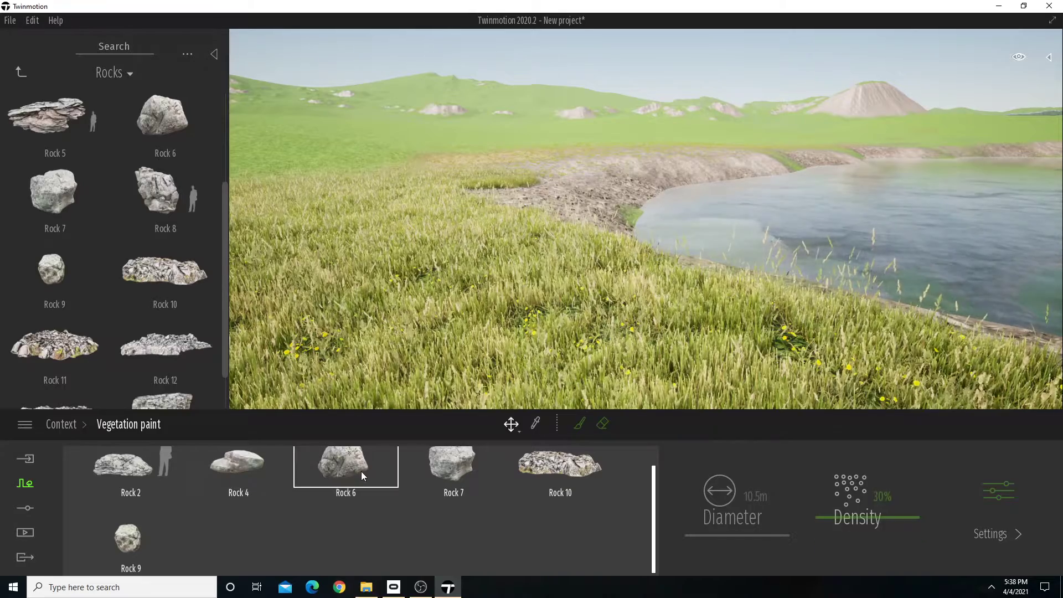
{"action": "left_click", "coordinate": [887, 493]}
{"action": "type", "text": "5"}
Set the paint density of Rock 7, Rock 10 and Rock 9 to 5%.
{"action": "left_click", "coordinate": [445, 476]}
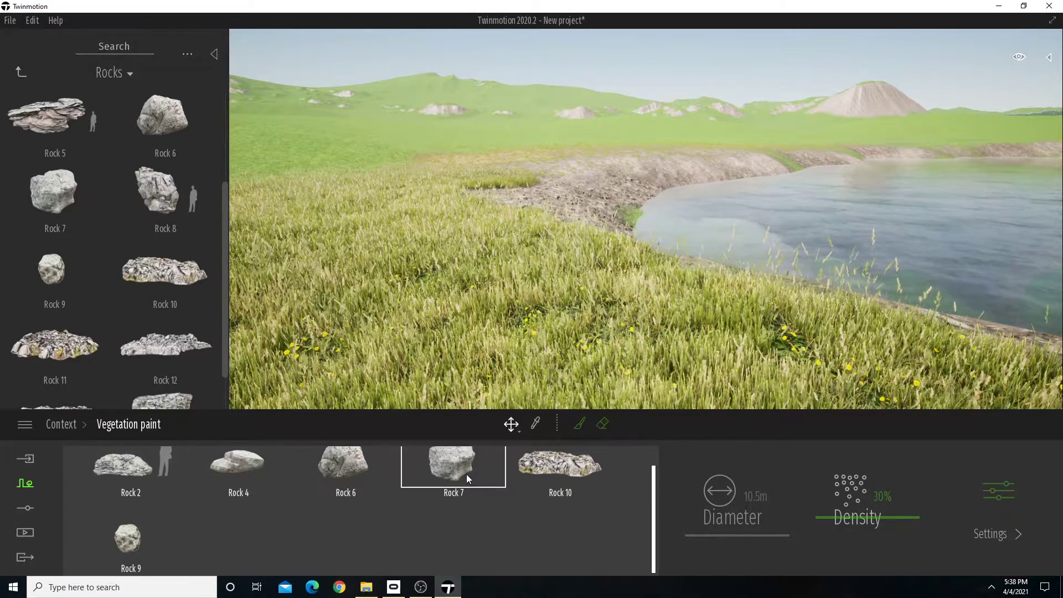
{"action": "left_click", "coordinate": [871, 496]}
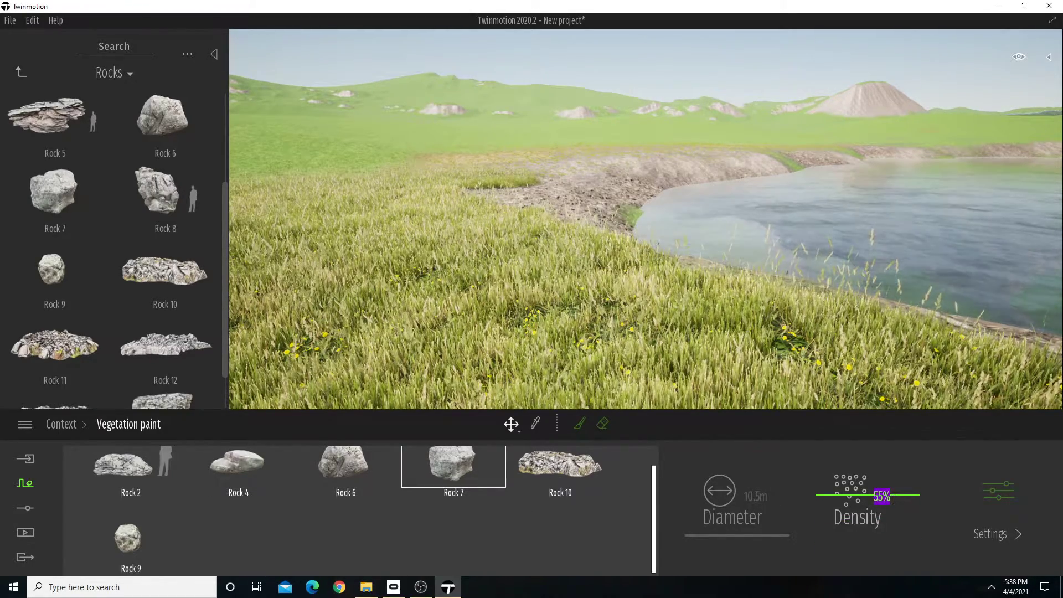
{"action": "left_click", "coordinate": [583, 470]}
{"action": "left_click", "coordinate": [903, 492]}
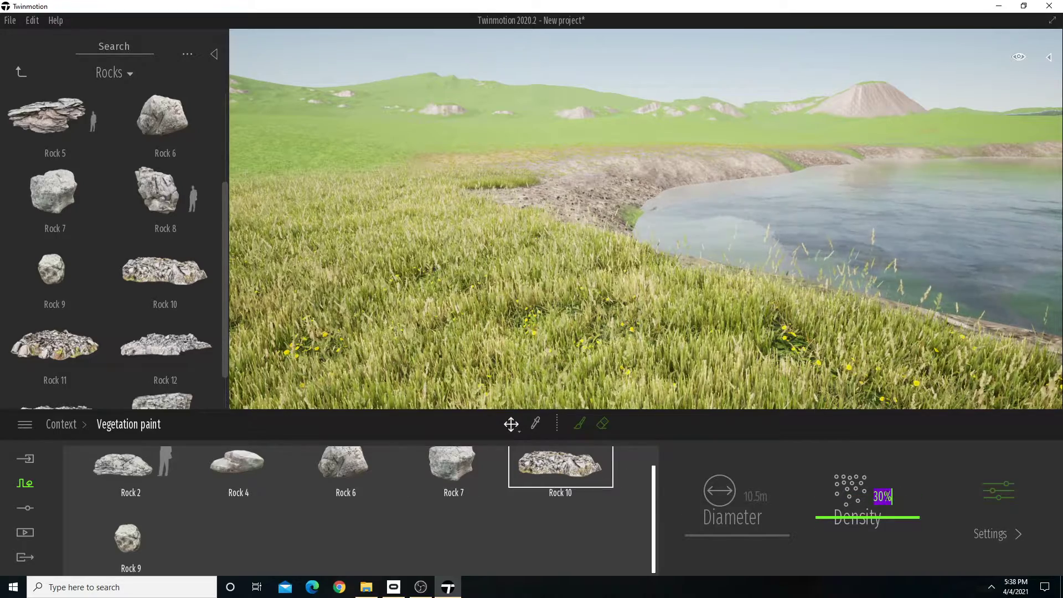
{"action": "type", "text": "5"}
{"action": "left_click", "coordinate": [123, 544]}
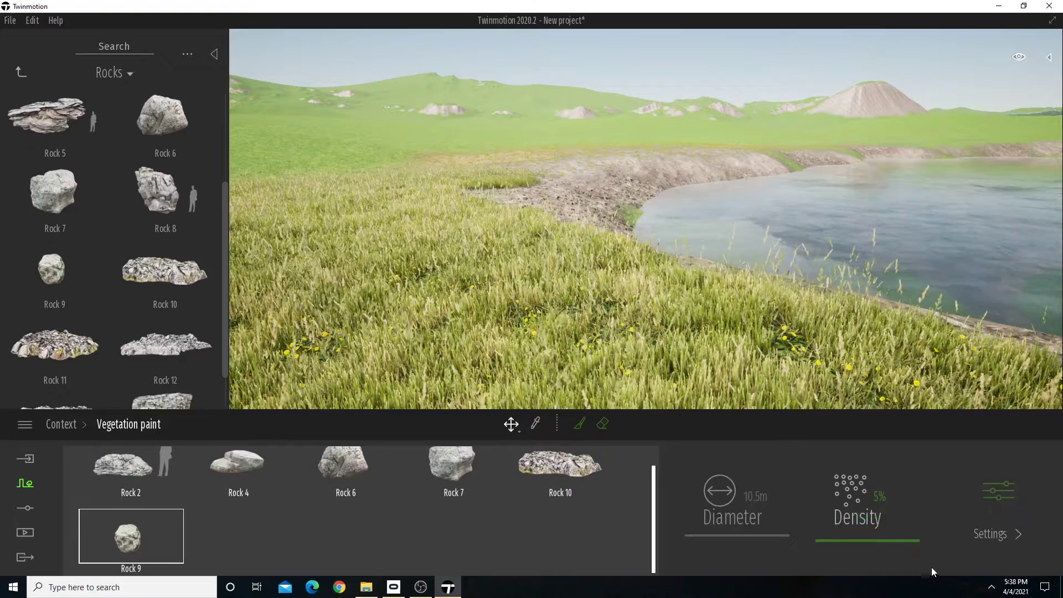
Reopen the rock paint palette, activate the paint brush and set its diameter to 8.1 m.
{"action": "left_click", "coordinate": [1010, 497]}
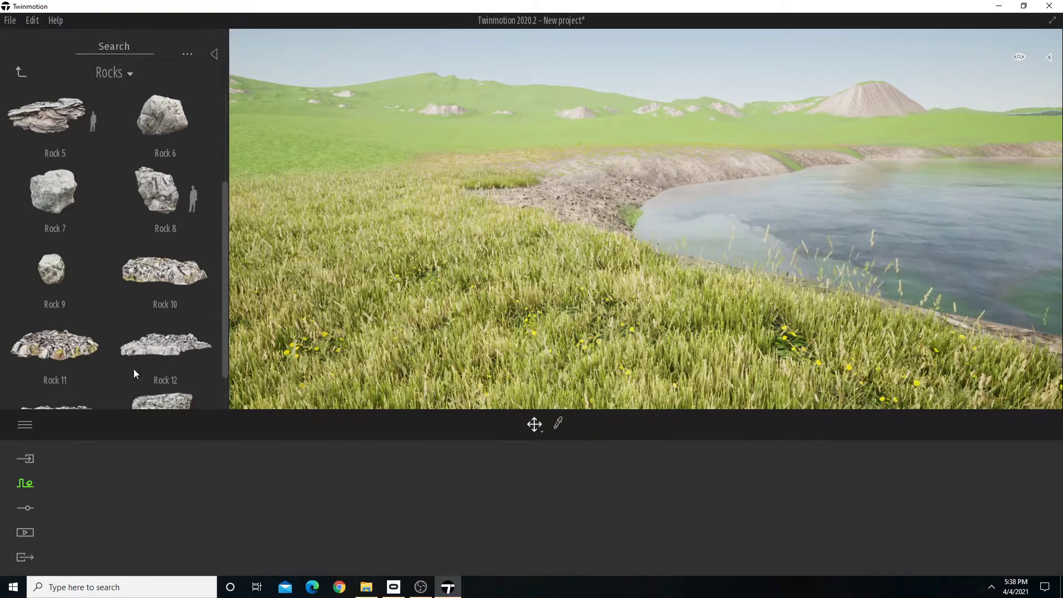
{"action": "left_click", "coordinate": [25, 484]}
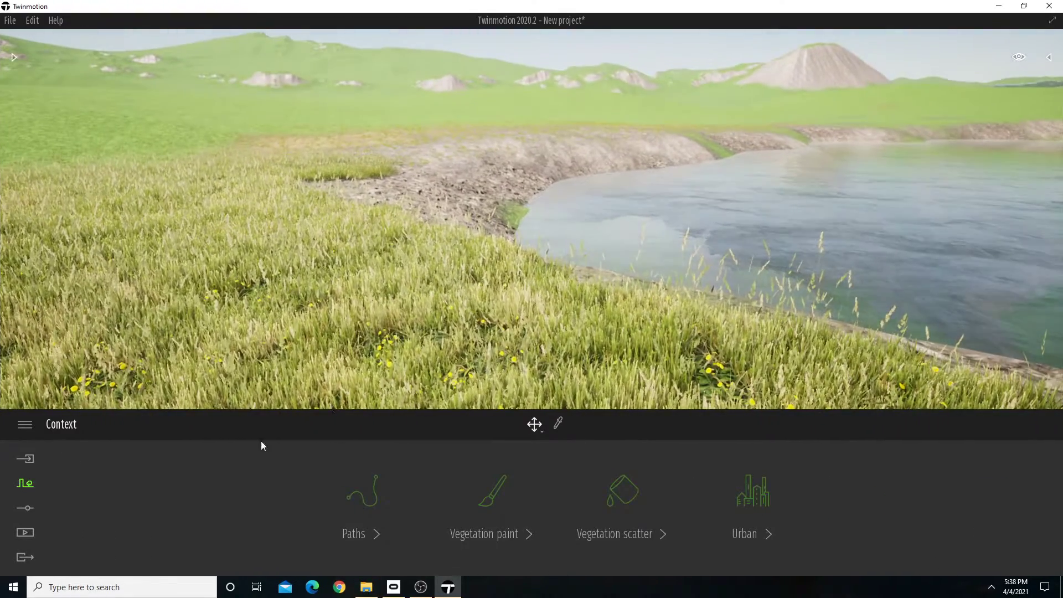
{"action": "left_click", "coordinate": [497, 495]}
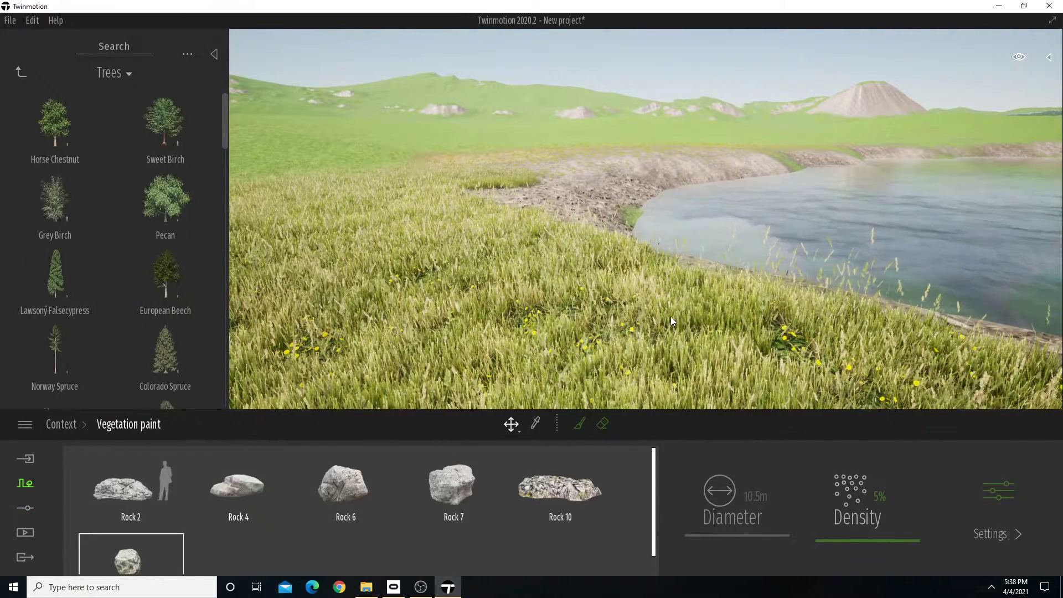
{"action": "right_click_drag", "start_coordinate": [670, 318], "coordinate": [670, 317]}
{"action": "left_click", "coordinate": [579, 423]}
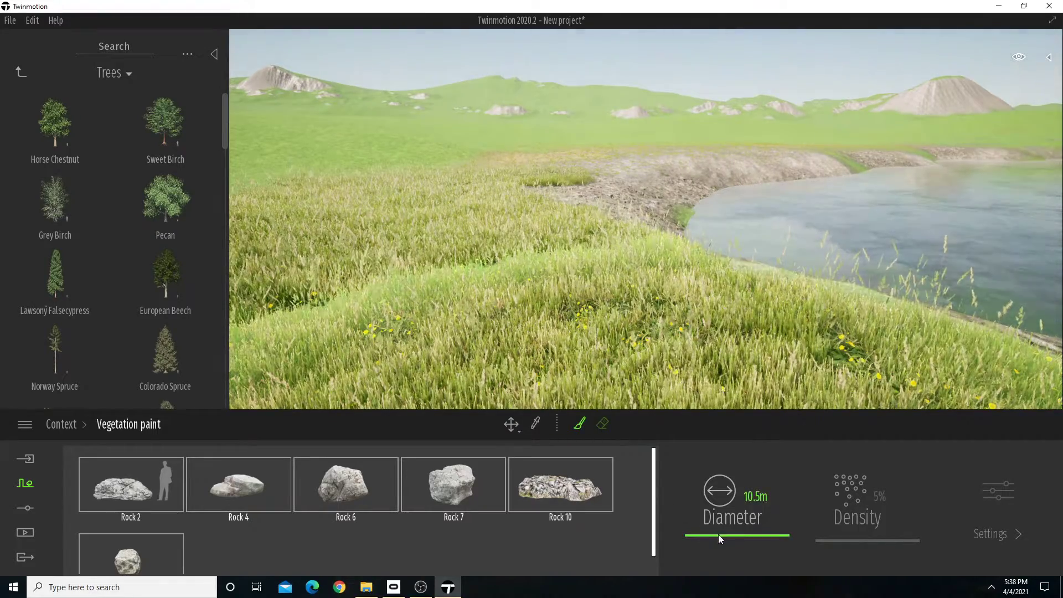
{"action": "left_click", "coordinate": [719, 536]}
{"action": "left_click_drag", "start_coordinate": [718, 538], "coordinate": [718, 539]}
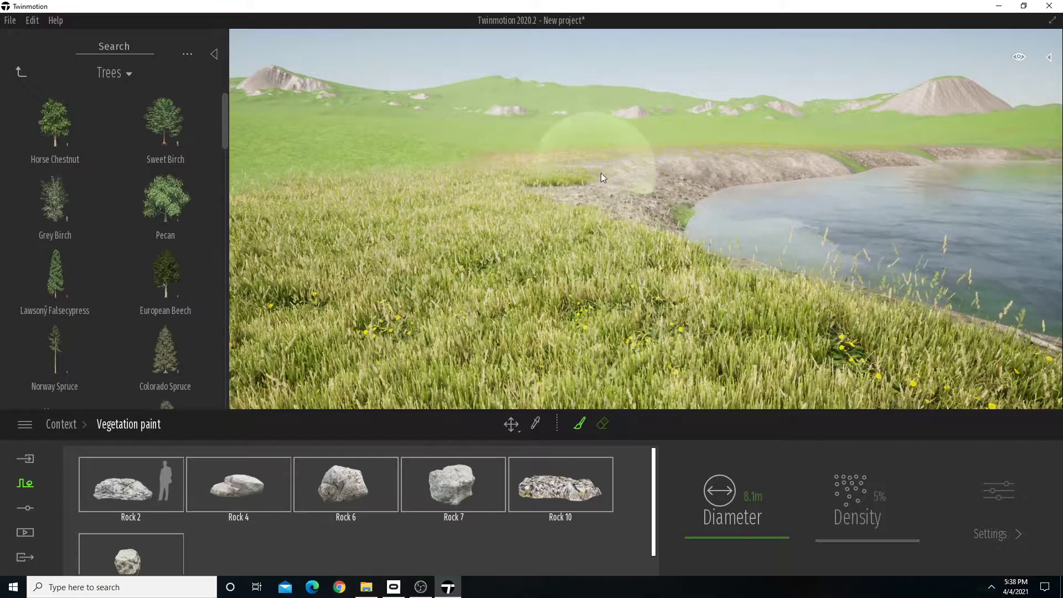
Paint scattered rocks over the grass along the near shore of the lake.
{"action": "mouse_move", "coordinate": [658, 158]}
{"action": "left_mouse_down"}
{"action": "mouse_move", "coordinate": [589, 185]}
{"action": "mouse_move", "coordinate": [533, 291]}
{"action": "mouse_move", "coordinate": [560, 291]}
{"action": "left_mouse_up"}
{"action": "key", "text": "s"}
{"action": "right_click_drag", "start_coordinate": [560, 291], "coordinate": [573, 278]}
{"action": "left_click_drag", "start_coordinate": [623, 301], "coordinate": [835, 326]}
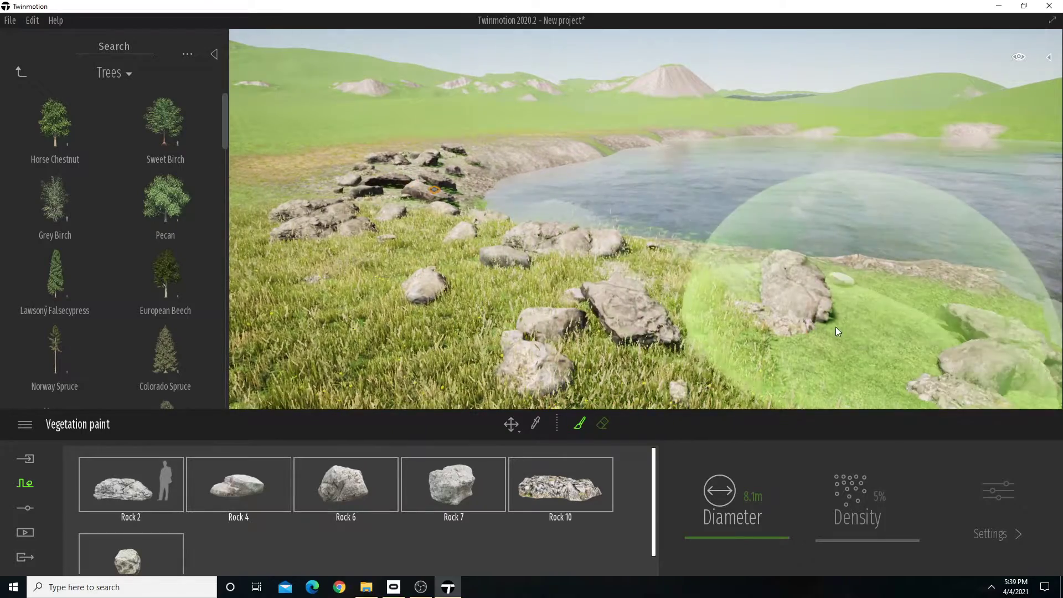
{"action": "key", "text": "s"}
{"action": "key", "text": "a"}
{"action": "mouse_move", "coordinate": [836, 327]}
{"action": "right_mouse_down"}
{"action": "mouse_move", "coordinate": [828, 310]}
{"action": "mouse_move", "coordinate": [806, 308]}
{"action": "right_mouse_up"}
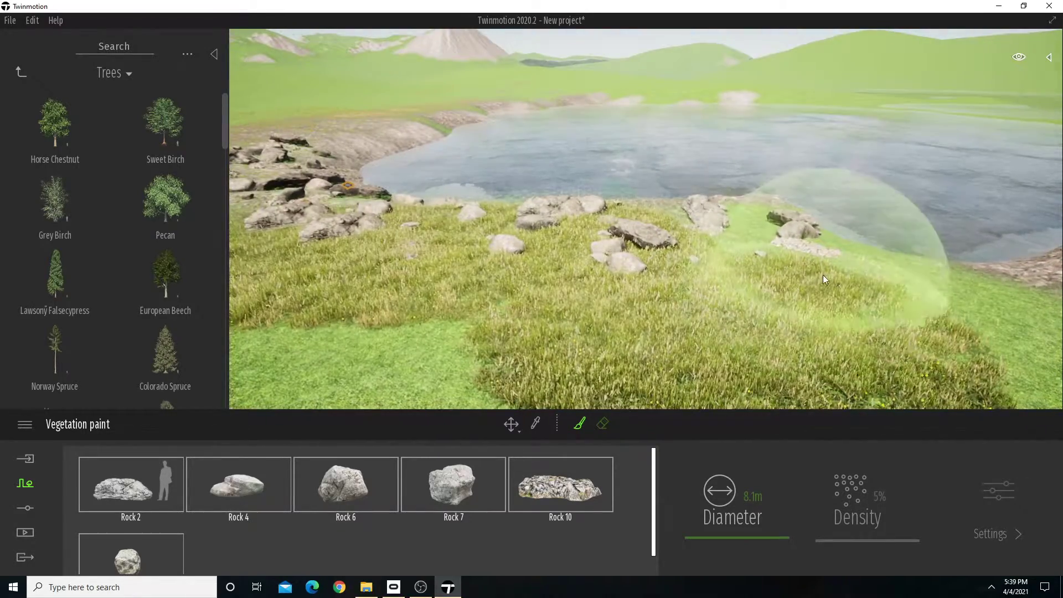
{"action": "mouse_move", "coordinate": [826, 280]}
{"action": "left_mouse_down"}
{"action": "mouse_move", "coordinate": [961, 299]}
{"action": "mouse_move", "coordinate": [908, 294]}
{"action": "left_mouse_up"}
Extend the painted rocks along the rocky bank that curves toward the cone-shaped hill.
{"action": "mouse_move", "coordinate": [908, 294]}
{"action": "right_mouse_down"}
{"action": "mouse_move", "coordinate": [882, 272]}
{"action": "mouse_move", "coordinate": [841, 268]}
{"action": "mouse_move", "coordinate": [855, 256]}
{"action": "mouse_move", "coordinate": [868, 285]}
{"action": "right_mouse_up"}
{"action": "key", "text": "d"}
{"action": "key", "text": "w"}
{"action": "key", "text": "w"}
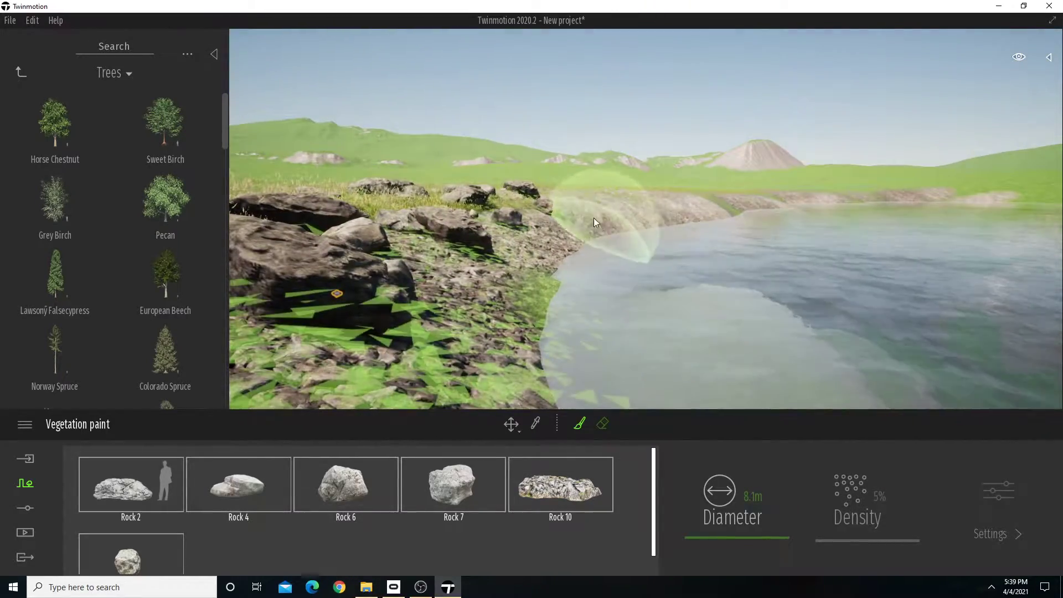
{"action": "left_click_drag", "start_coordinate": [635, 192], "coordinate": [718, 197]}
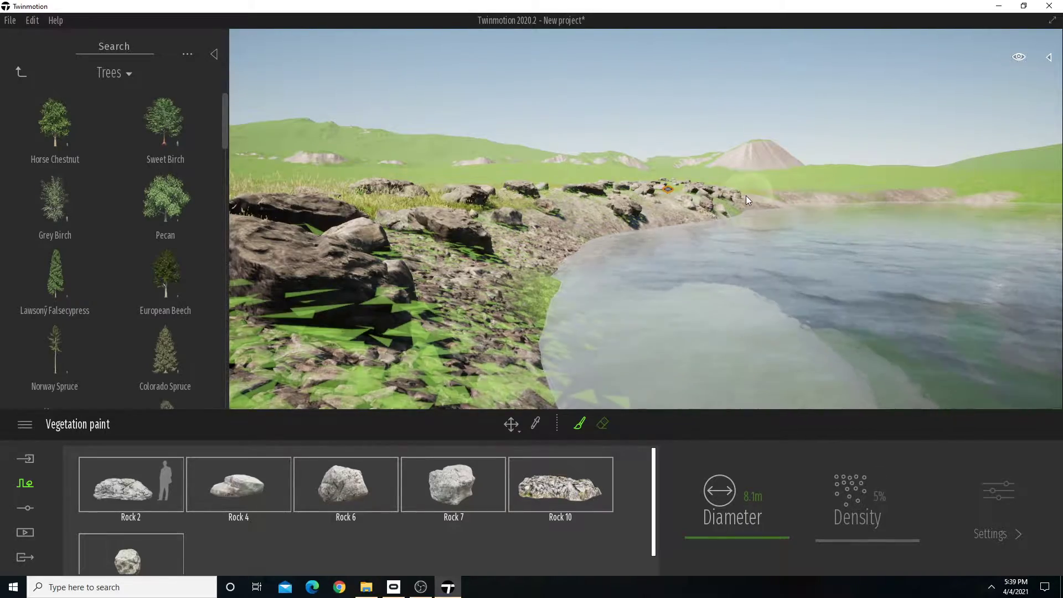
{"action": "right_click_drag", "start_coordinate": [757, 191], "coordinate": [797, 207]}
Paint rocks over the rocky patch at the opposite end of the lake shore.
{"action": "key", "text": "s"}
{"action": "right_click_drag", "start_coordinate": [659, 252], "coordinate": [808, 180]}
{"action": "key", "text": "w"}
{"action": "right_click_drag", "start_coordinate": [747, 365], "coordinate": [769, 371]}
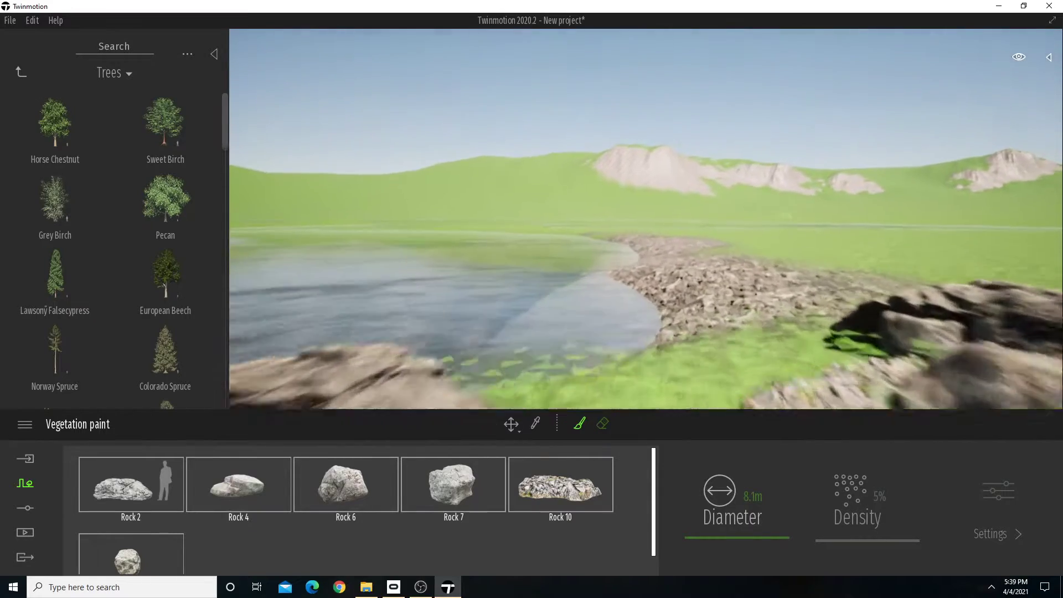
{"action": "mouse_move", "coordinate": [770, 377]}
{"action": "left_mouse_down"}
{"action": "mouse_move", "coordinate": [780, 290]}
{"action": "mouse_move", "coordinate": [718, 228]}
{"action": "mouse_move", "coordinate": [558, 222]}
{"action": "left_mouse_up"}
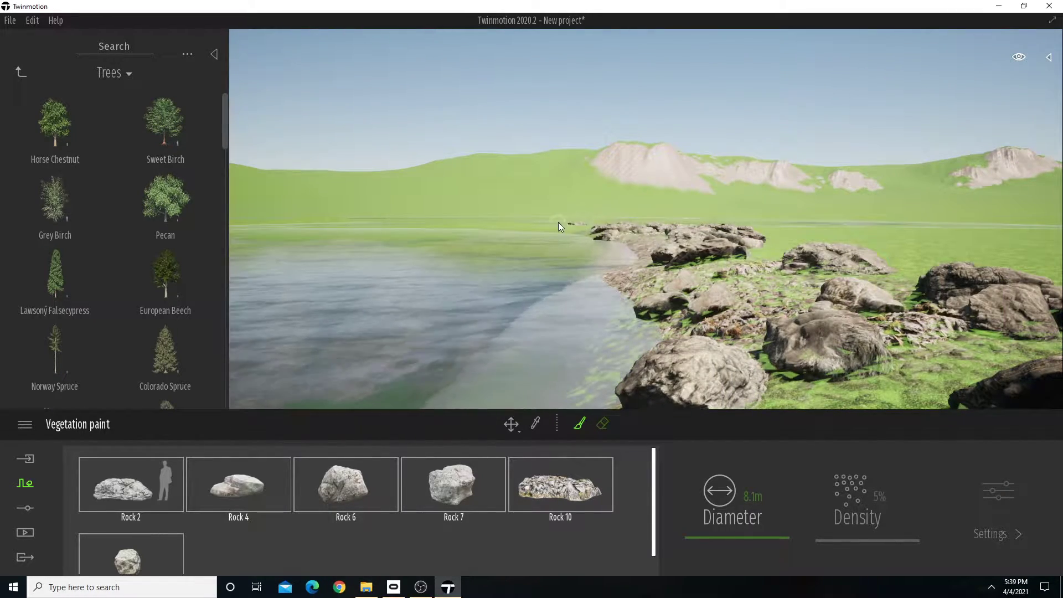
Stop painting and examine the painted rocks around the lake and grass from several viewpoints.
{"action": "mouse_move", "coordinate": [679, 236]}
{"action": "right_mouse_down"}
{"action": "mouse_move", "coordinate": [576, 242]}
{"action": "mouse_move", "coordinate": [463, 228]}
{"action": "mouse_move", "coordinate": [614, 243]}
{"action": "mouse_move", "coordinate": [575, 273]}
{"action": "mouse_move", "coordinate": [690, 244]}
{"action": "mouse_move", "coordinate": [855, 243]}
{"action": "mouse_move", "coordinate": [540, 235]}
{"action": "right_mouse_up"}
{"action": "key", "text": "s"}
{"action": "key", "text": "s"}
{"action": "key", "text": "w"}
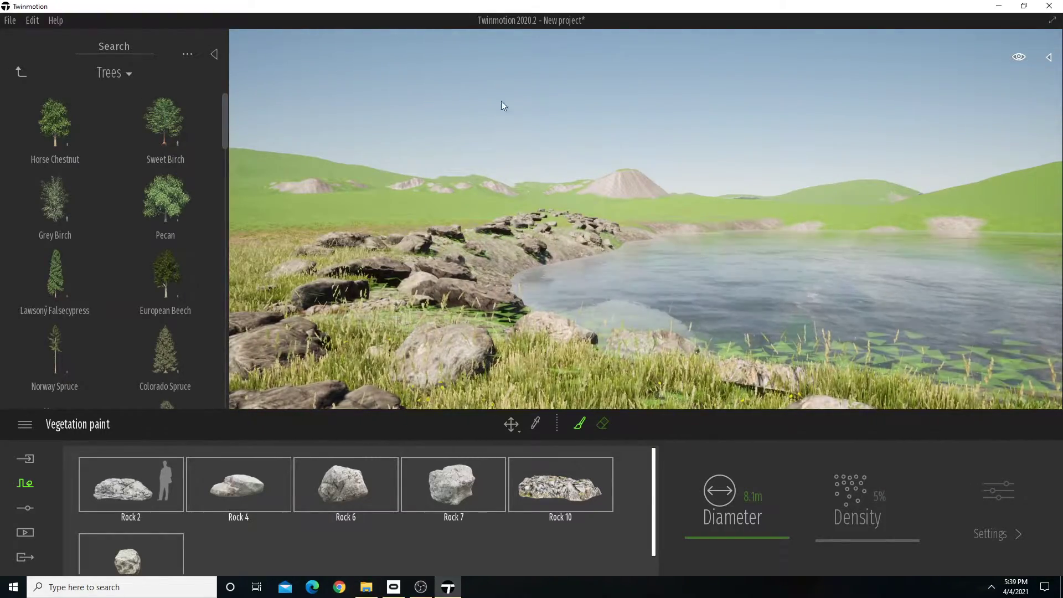
{"action": "key", "text": "Escape"}
{"action": "key", "text": "Escape"}
{"action": "mouse_move", "coordinate": [510, 149]}
{"action": "right_mouse_down"}
{"action": "mouse_move", "coordinate": [385, 150]}
{"action": "mouse_move", "coordinate": [380, 170]}
{"action": "mouse_move", "coordinate": [348, 168]}
{"action": "mouse_move", "coordinate": [427, 160]}
{"action": "right_mouse_up"}
{"action": "key", "text": "s"}
{"action": "key", "text": "d"}
{"action": "key", "text": "w"}
{"action": "key", "text": "a"}
{"action": "right_click_drag", "start_coordinate": [753, 178], "coordinate": [685, 178]}
{"action": "key", "text": "a"}
{"action": "right_click_drag", "start_coordinate": [466, 141], "coordinate": [499, 137]}
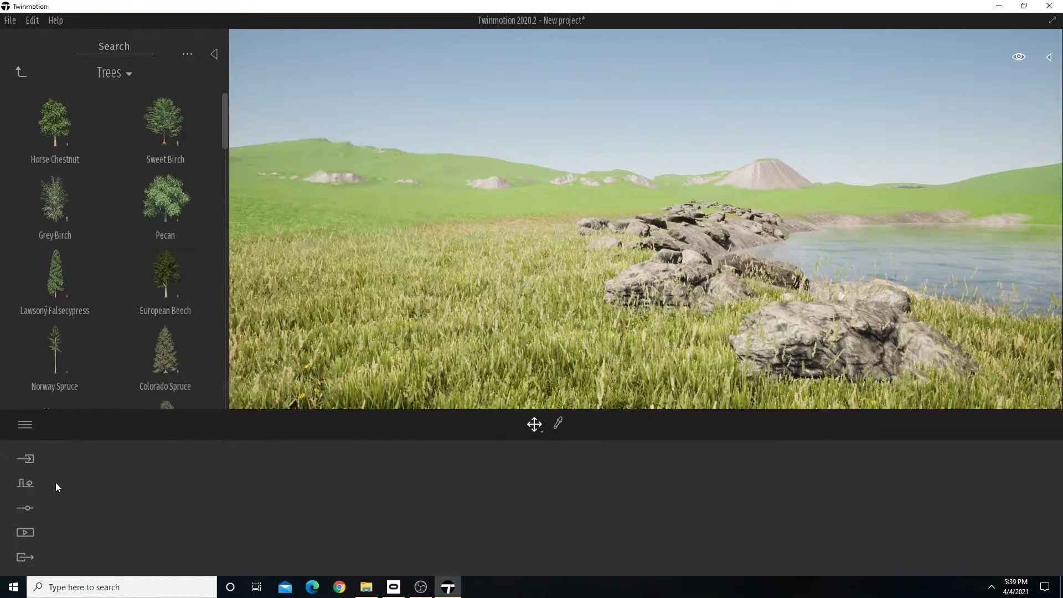
Open vegetation paint again with an empty palette for a new set.
{"action": "left_click", "coordinate": [24, 509]}
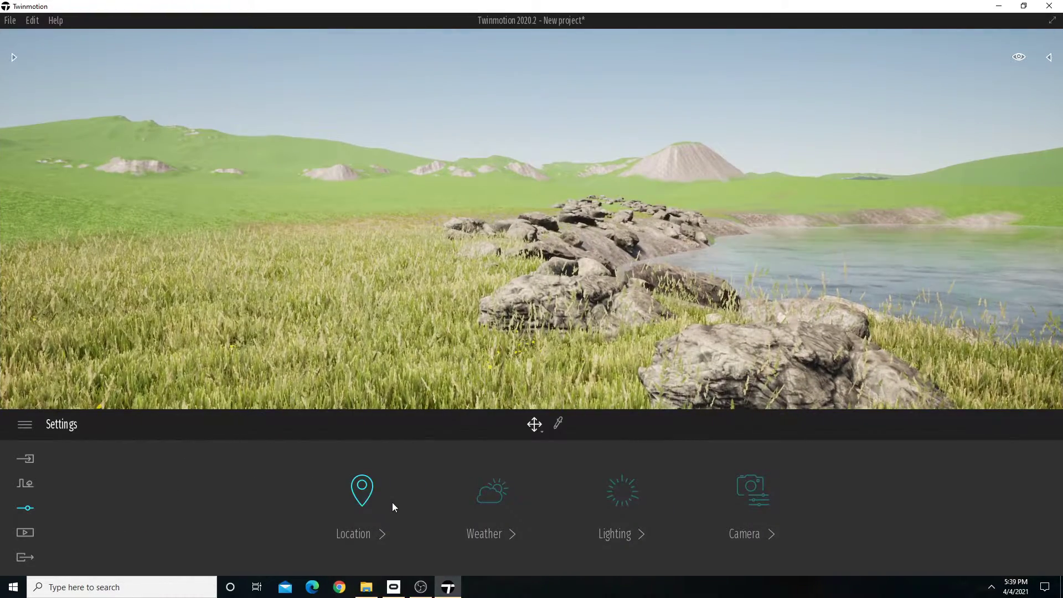
{"action": "left_click", "coordinate": [25, 483]}
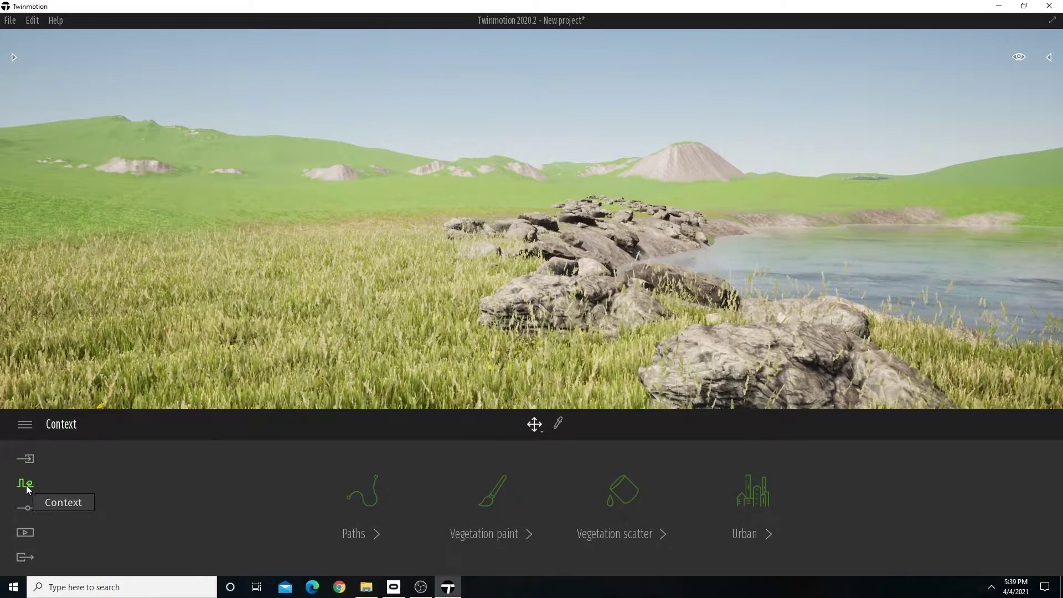
{"action": "left_click", "coordinate": [495, 500]}
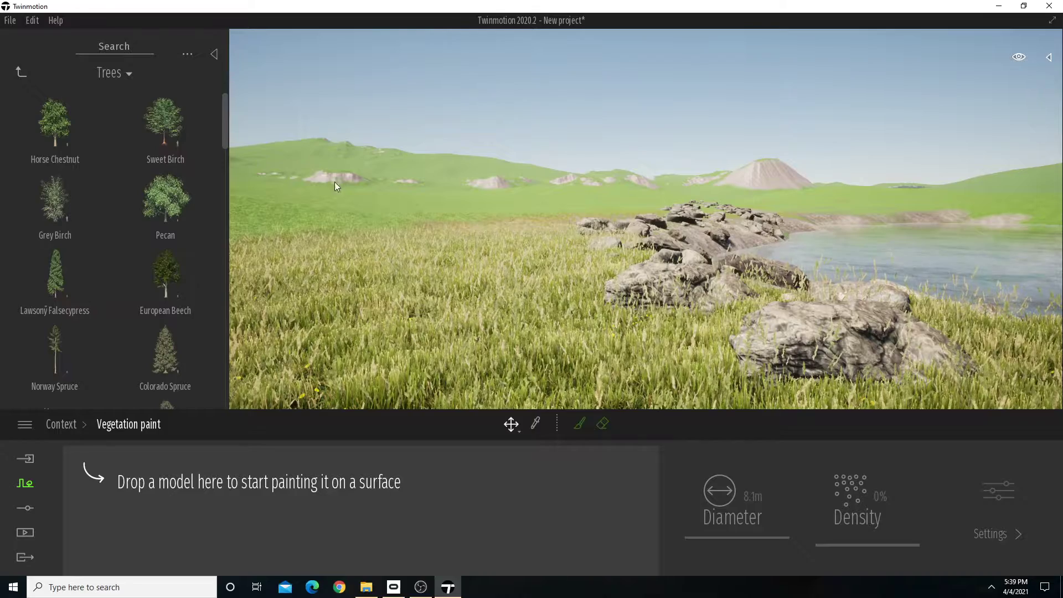
Browse the tree library for models to paint, previewing Horse Chestnut and Austrian Pine.
{"action": "mouse_move", "coordinate": [58, 137]}
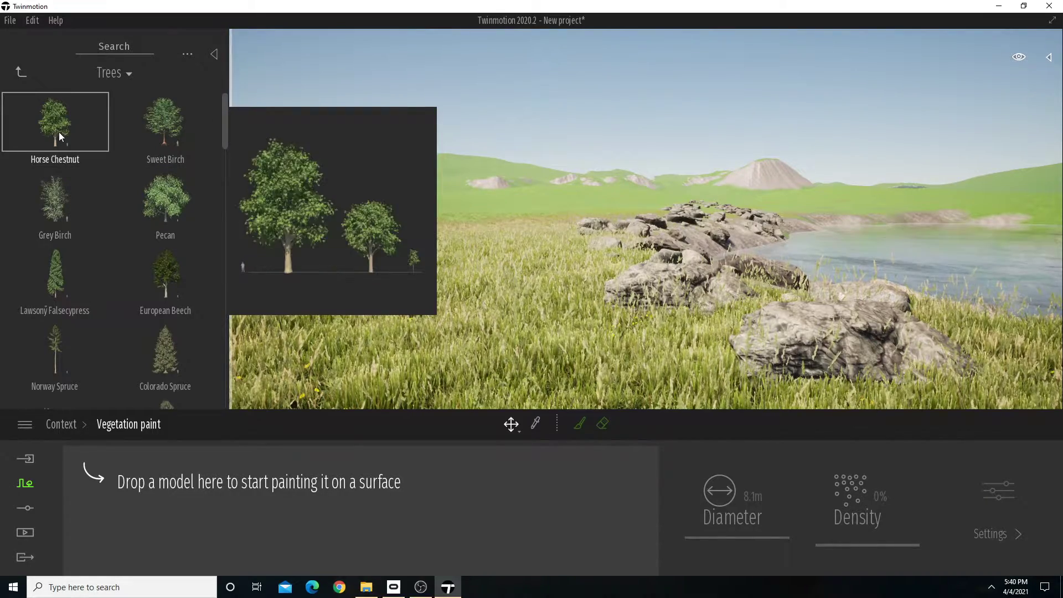
{"action": "scroll", "coordinate": [164, 294], "scroll_direction": "down", "scroll_amount": 3}
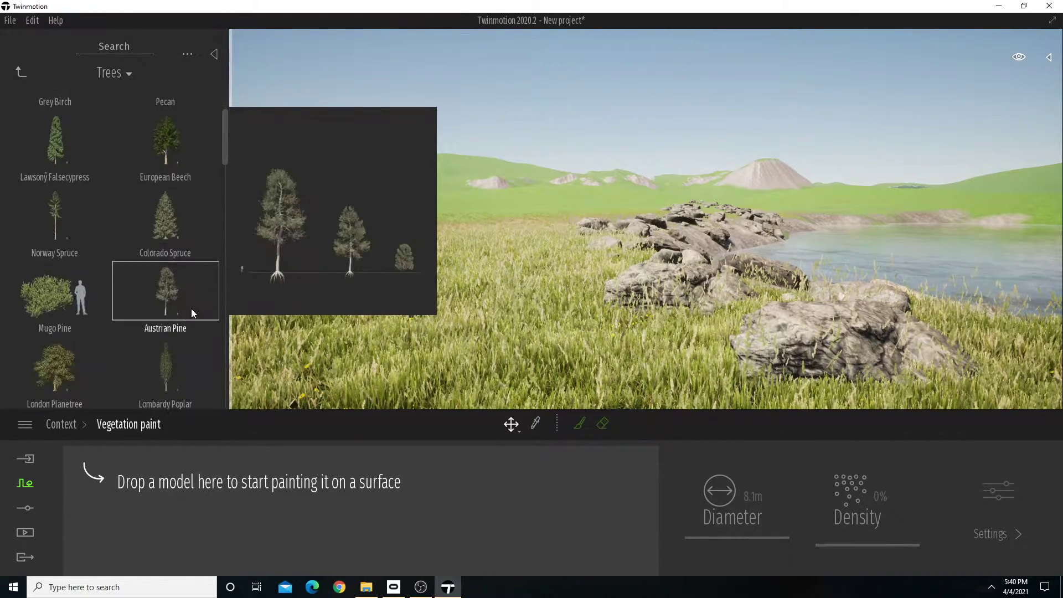
{"action": "left_click_drag", "start_coordinate": [223, 143], "coordinate": [234, 104]}
{"action": "mouse_move", "coordinate": [59, 115]}
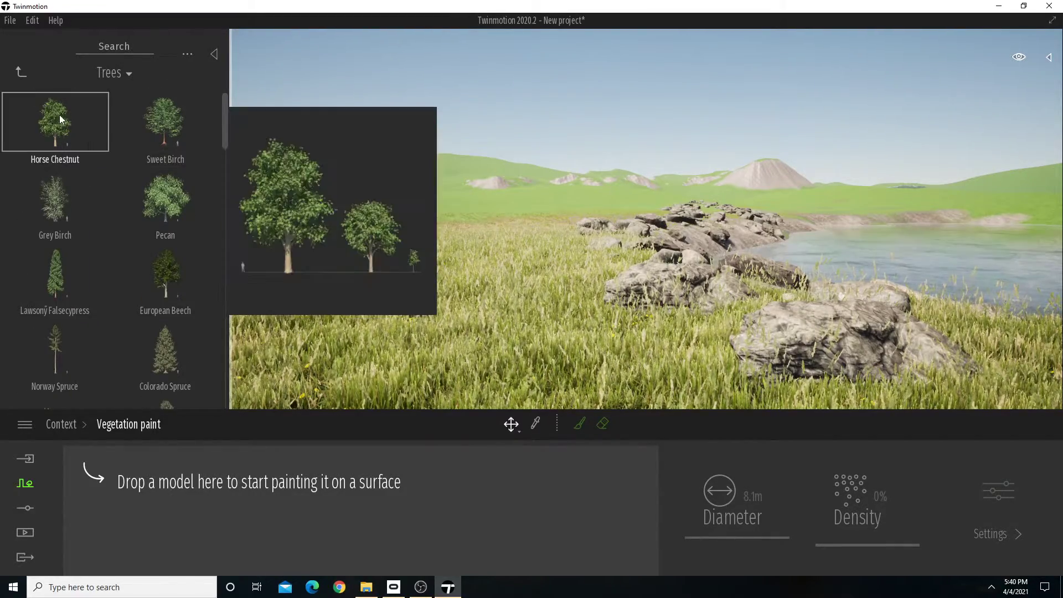
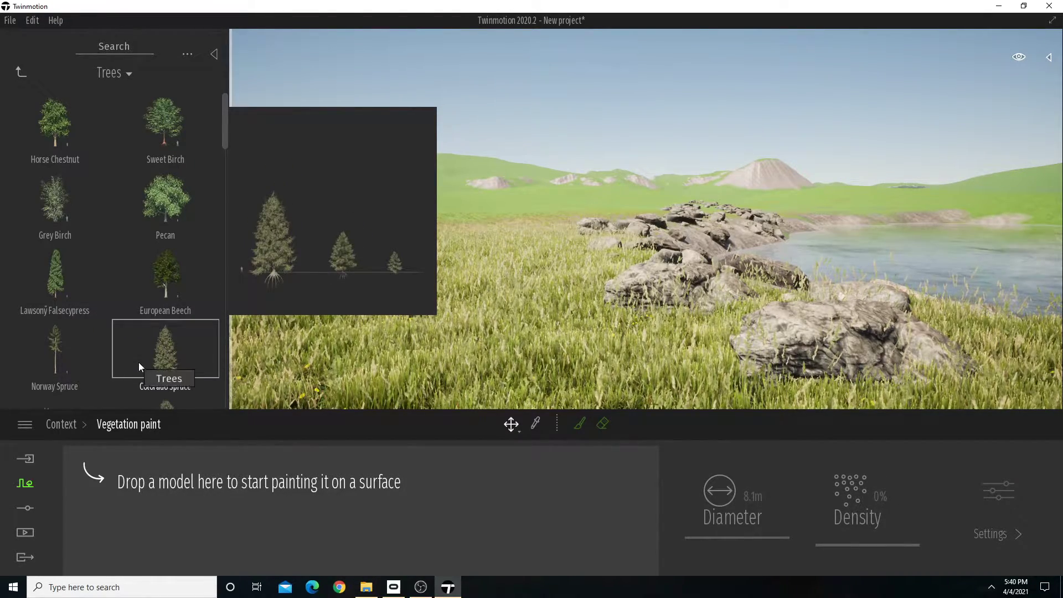
Add the Horse Chestnut, Grey Birch and European Beech trees to the empty vegetation paint palette.
{"action": "scroll", "coordinate": [171, 274], "scroll_direction": "down", "scroll_amount": 1}
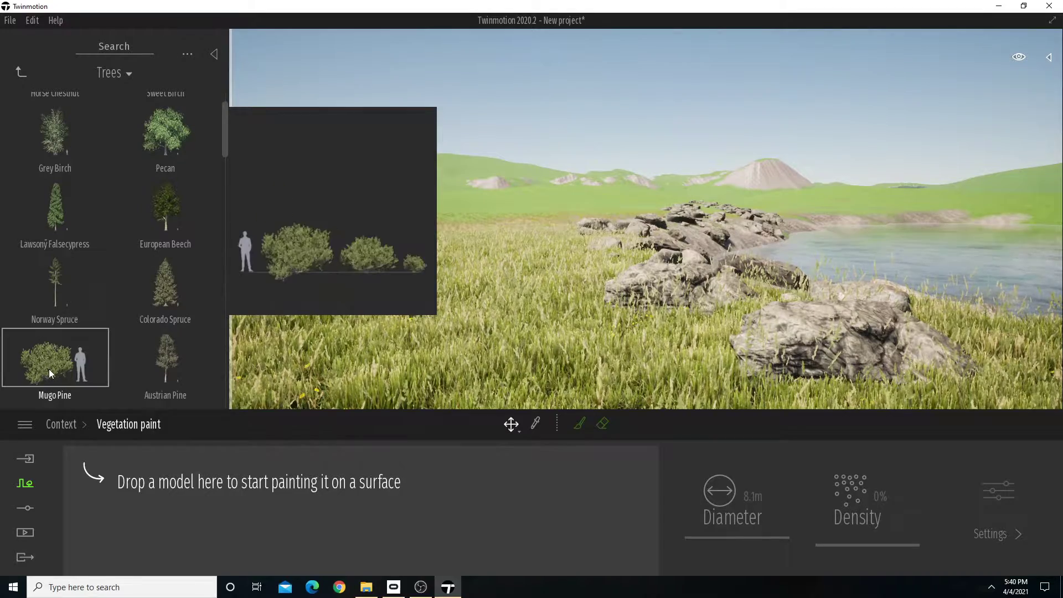
{"action": "scroll", "coordinate": [174, 310], "scroll_direction": "down", "scroll_amount": 2}
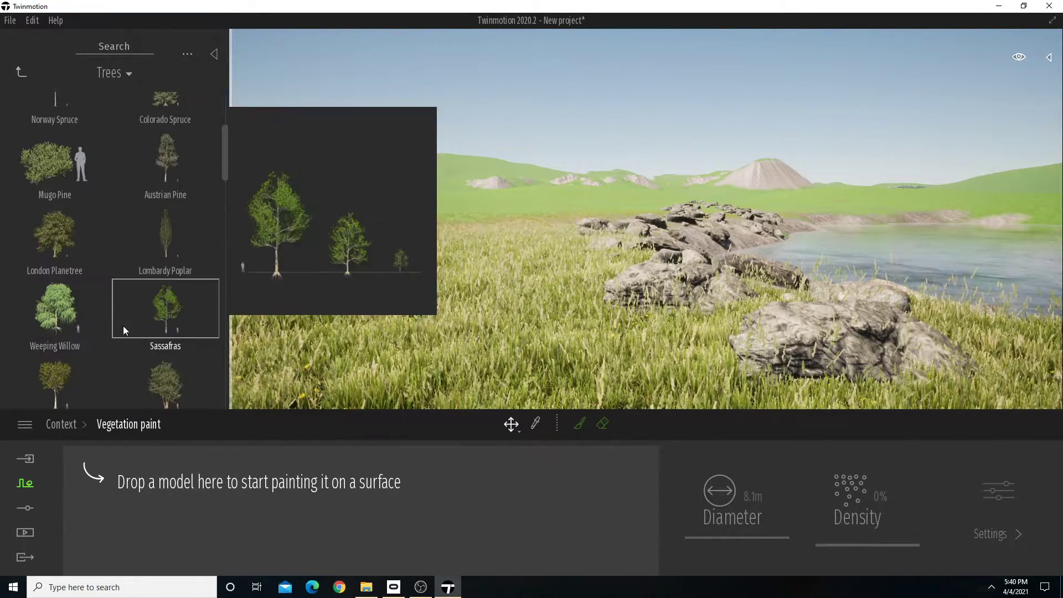
{"action": "scroll", "coordinate": [174, 357], "scroll_direction": "down", "scroll_amount": 2}
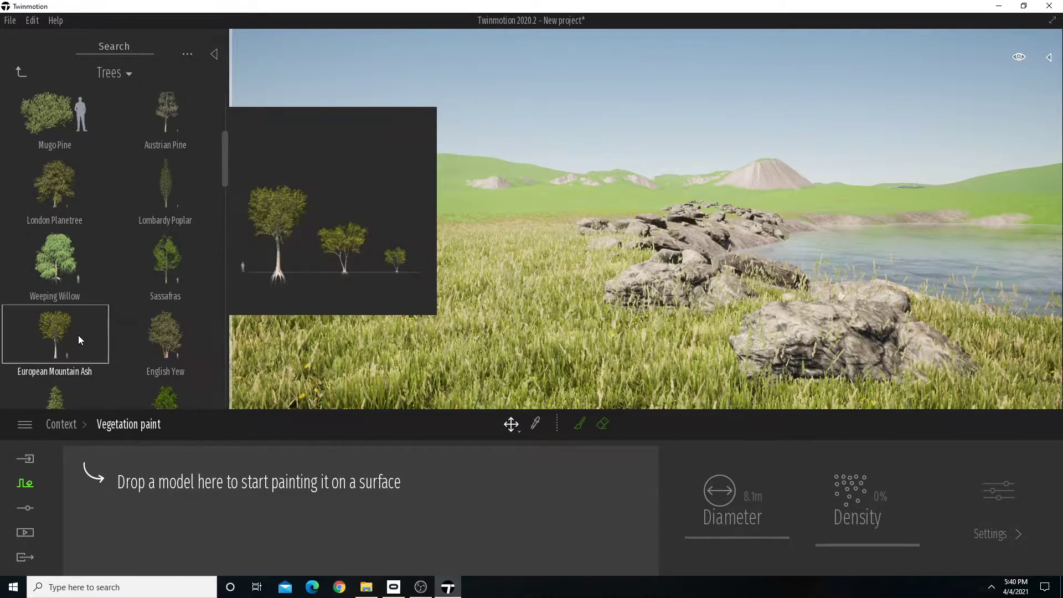
{"action": "scroll", "coordinate": [78, 335], "scroll_direction": "up", "scroll_amount": 5}
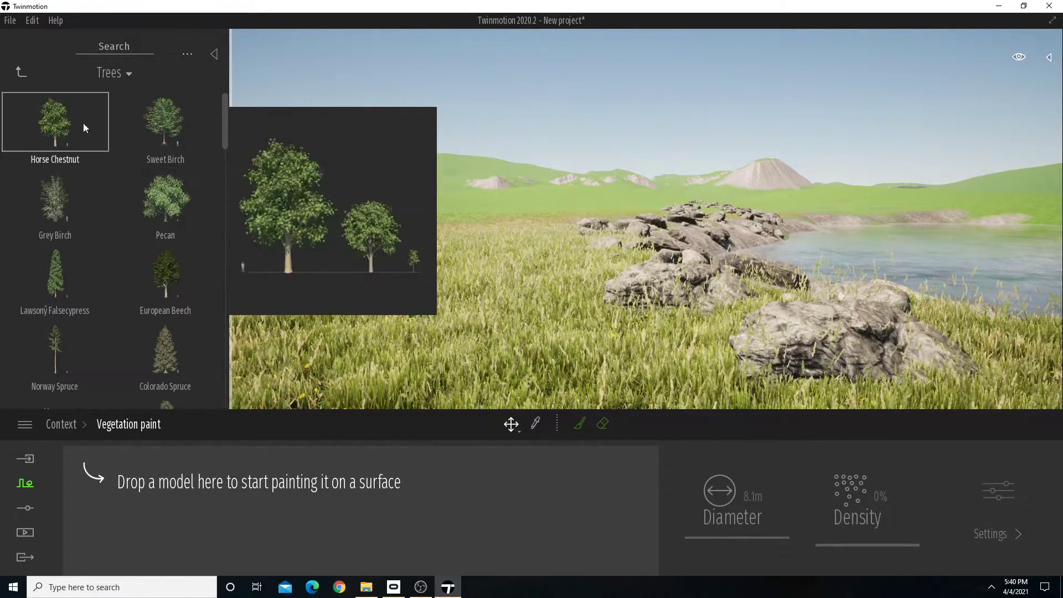
{"action": "mouse_move", "coordinate": [67, 109]}
{"action": "left_mouse_down"}
{"action": "mouse_move", "coordinate": [185, 462]}
{"action": "mouse_move", "coordinate": [166, 474]}
{"action": "left_mouse_up"}
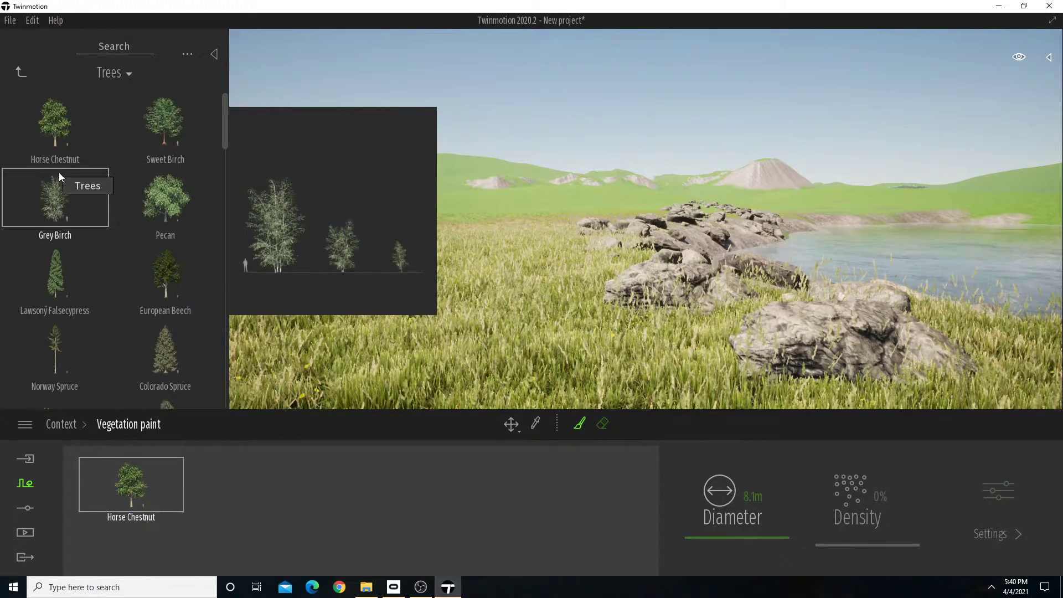
{"action": "left_click_drag", "start_coordinate": [59, 176], "coordinate": [211, 455]}
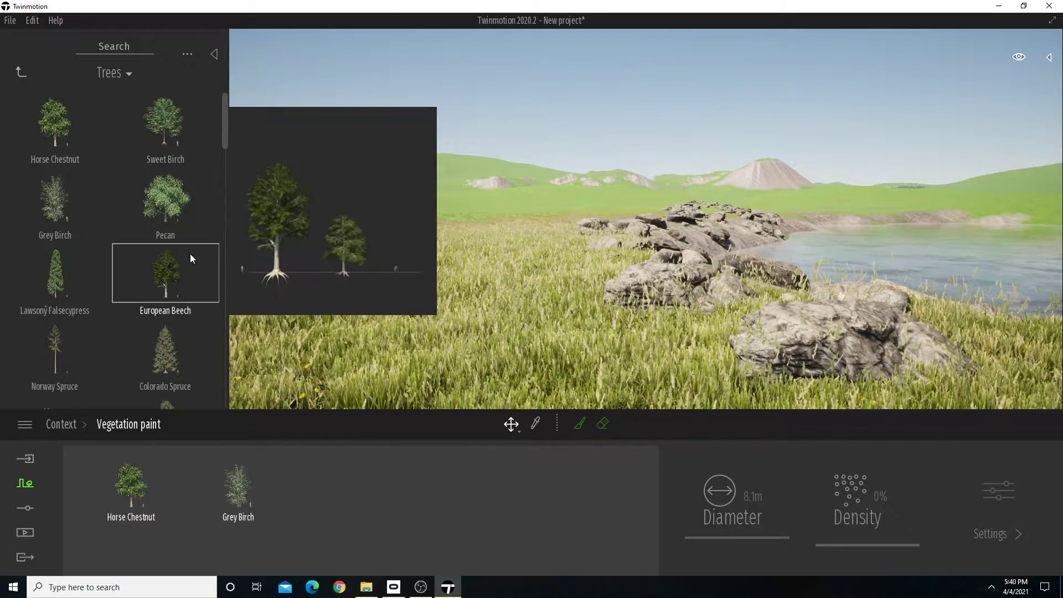
{"action": "mouse_move", "coordinate": [180, 265]}
{"action": "left_mouse_down"}
{"action": "mouse_move", "coordinate": [237, 419]}
{"action": "mouse_move", "coordinate": [307, 527]}
{"action": "left_mouse_up"}
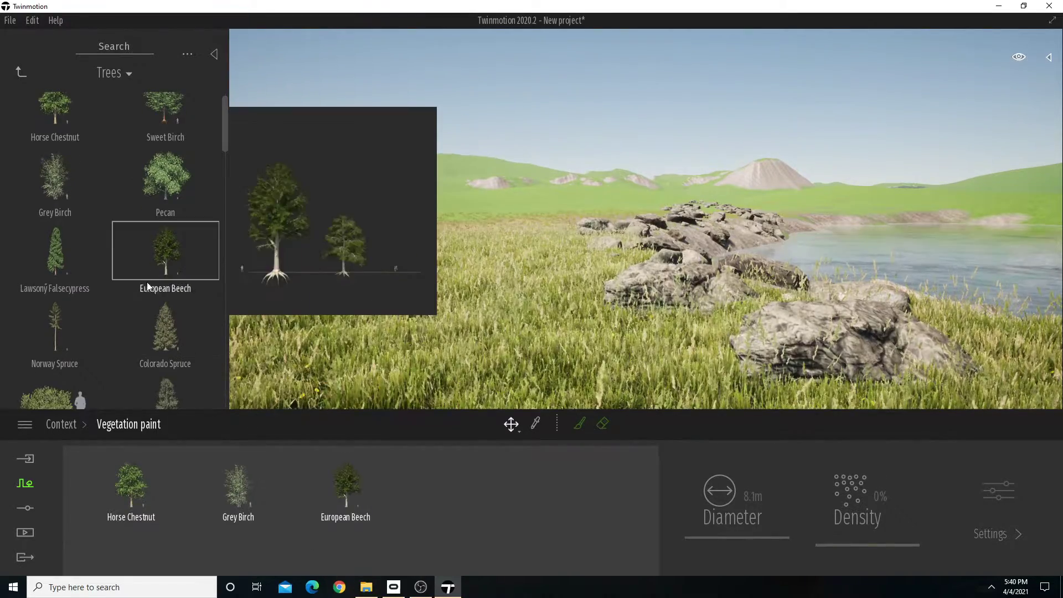
Find Sassafras and Blackthorn in the tree library and add both to the vegetation paint palette.
{"action": "scroll", "coordinate": [163, 292], "scroll_direction": "down", "scroll_amount": 5}
{"action": "scroll", "coordinate": [170, 235], "scroll_direction": "up", "scroll_amount": 2}
{"action": "scroll", "coordinate": [111, 262], "scroll_direction": "down", "scroll_amount": 3}
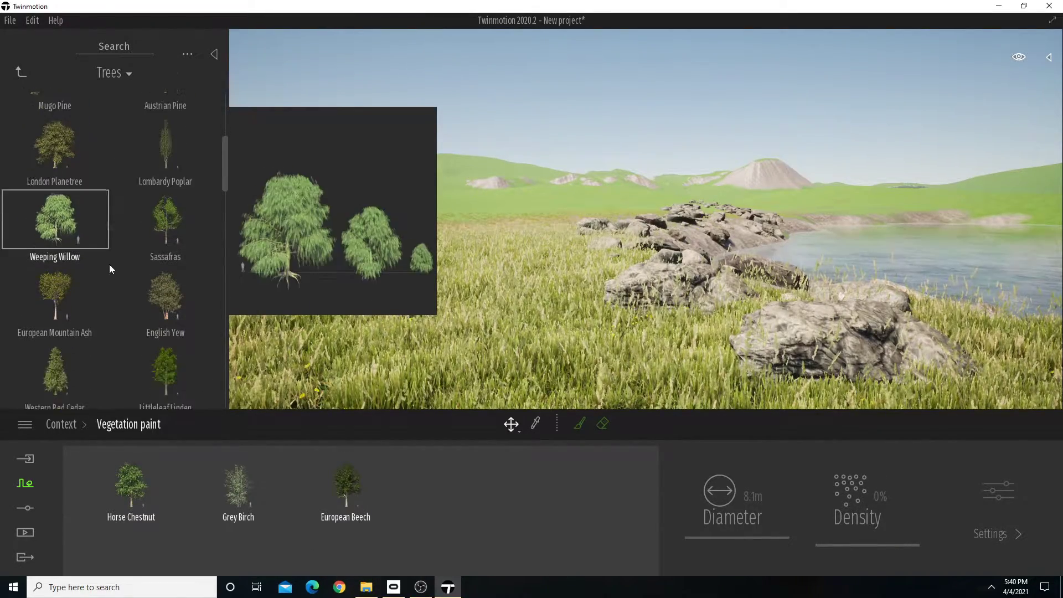
{"action": "scroll", "coordinate": [162, 209], "scroll_direction": "down", "scroll_amount": 1}
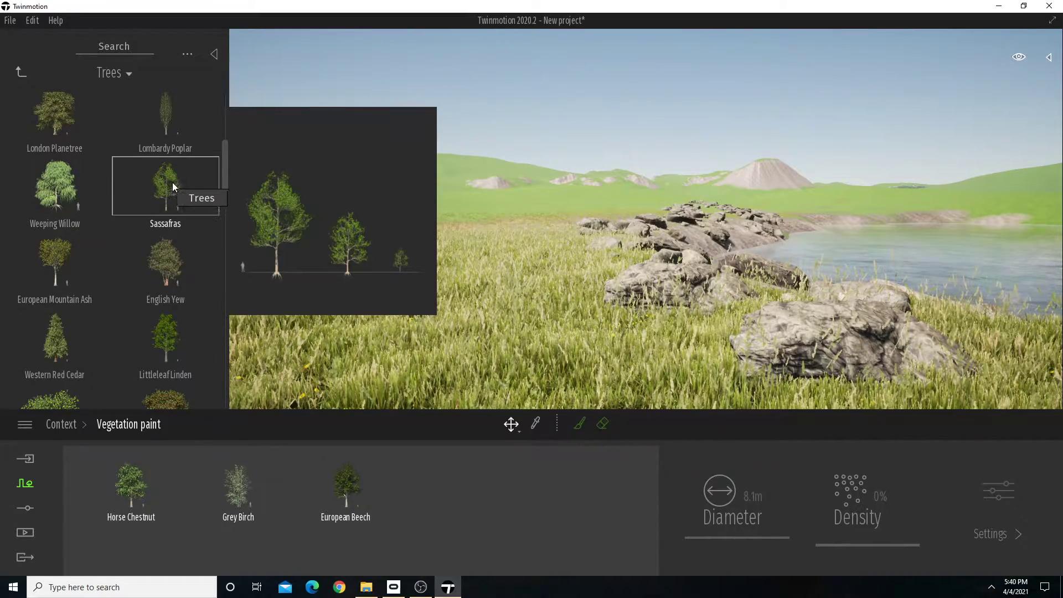
{"action": "left_click_drag", "start_coordinate": [180, 187], "coordinate": [397, 497]}
{"action": "scroll", "coordinate": [167, 279], "scroll_direction": "down", "scroll_amount": 3}
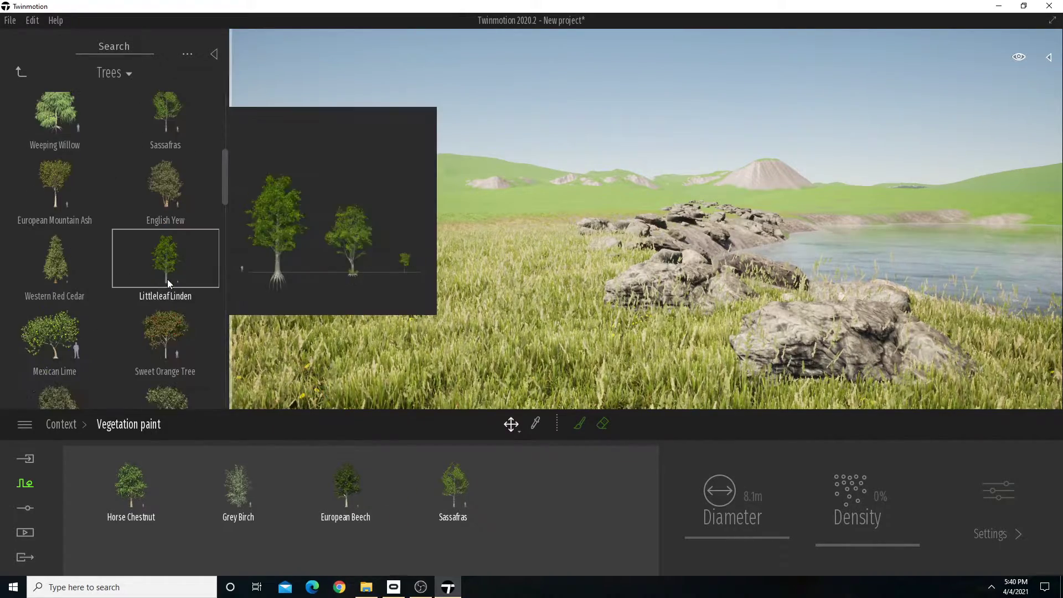
{"action": "scroll", "coordinate": [172, 277], "scroll_direction": "down", "scroll_amount": 3}
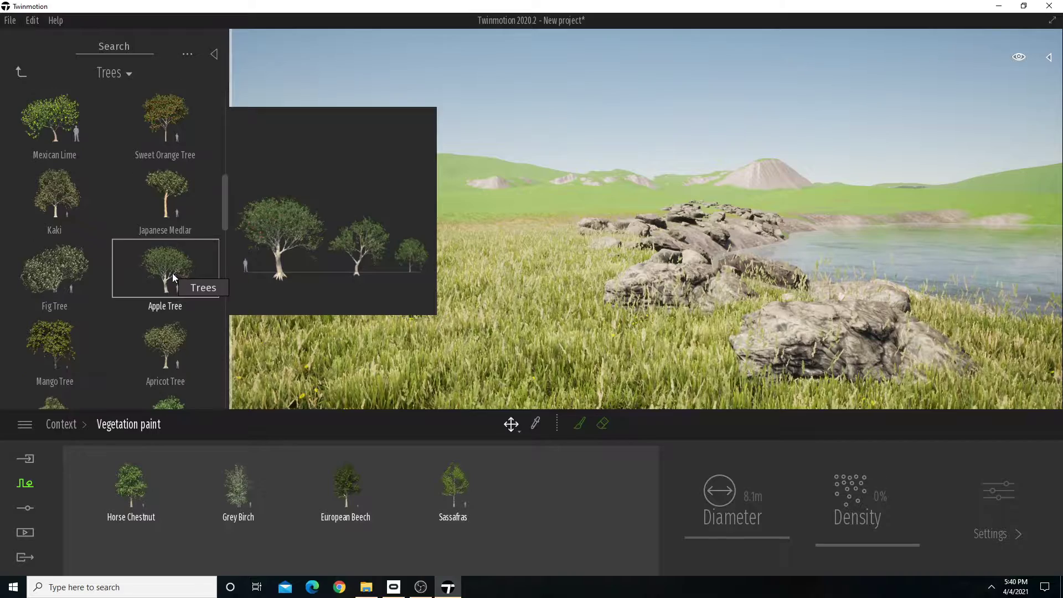
{"action": "scroll", "coordinate": [171, 277], "scroll_direction": "down", "scroll_amount": 2}
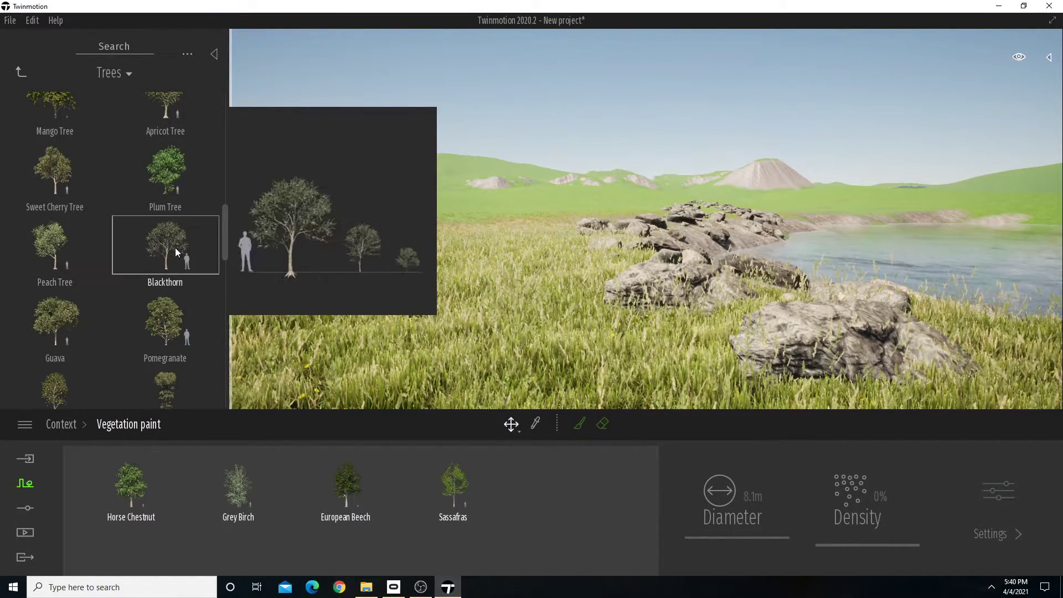
{"action": "left_click_drag", "start_coordinate": [386, 401], "coordinate": [515, 498]}
Add the Curry Leaf Tree and Chinaberry Tree from further down the tree library to the paint palette.
{"action": "scroll", "coordinate": [149, 317], "scroll_direction": "down", "scroll_amount": 2}
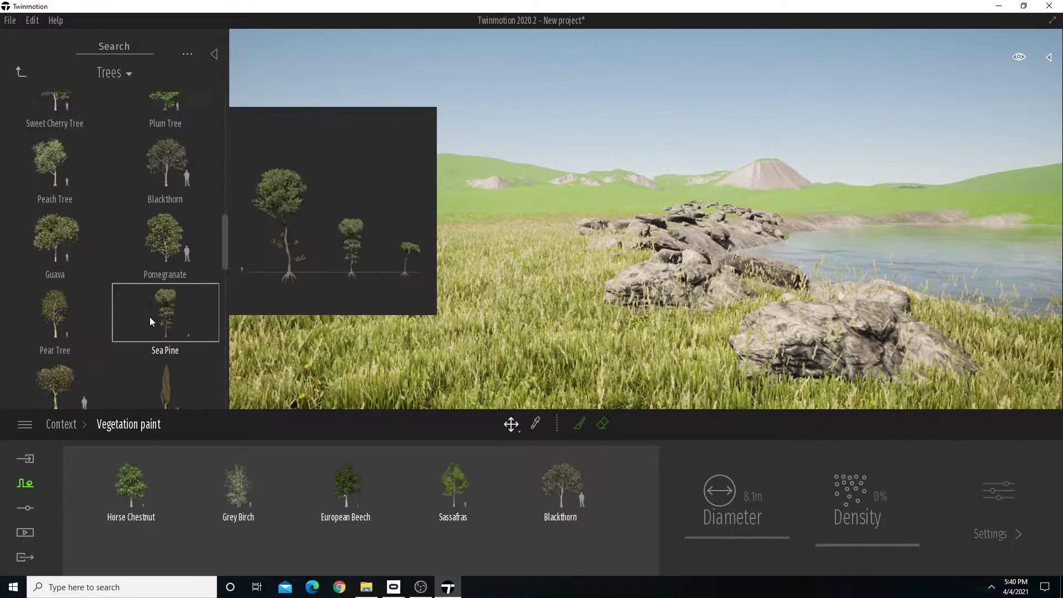
{"action": "scroll", "coordinate": [149, 321], "scroll_direction": "down", "scroll_amount": 1}
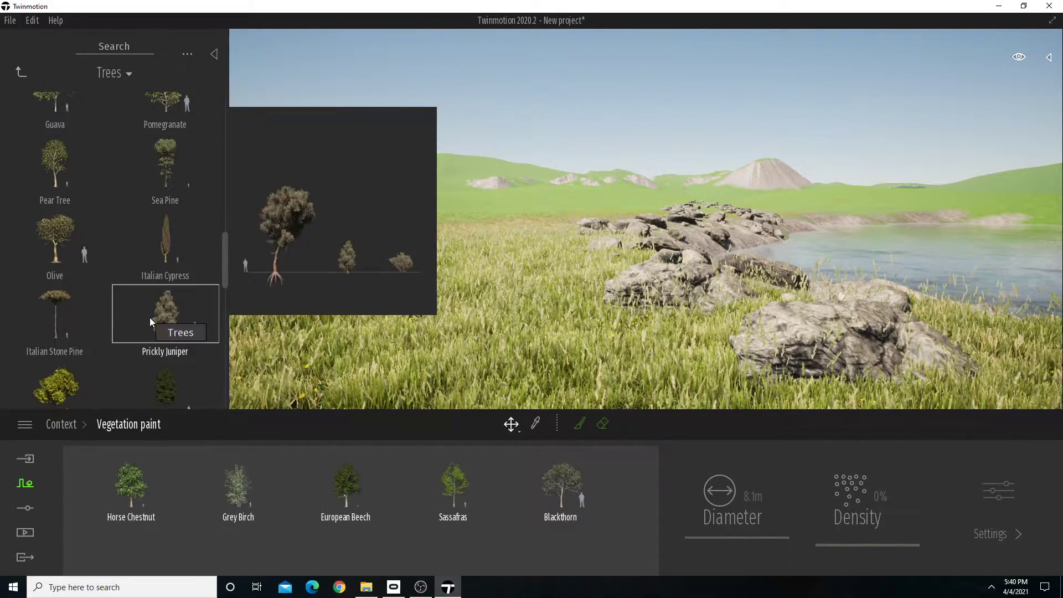
{"action": "scroll", "coordinate": [153, 310], "scroll_direction": "down", "scroll_amount": 1}
{"action": "scroll", "coordinate": [183, 299], "scroll_direction": "down", "scroll_amount": 2}
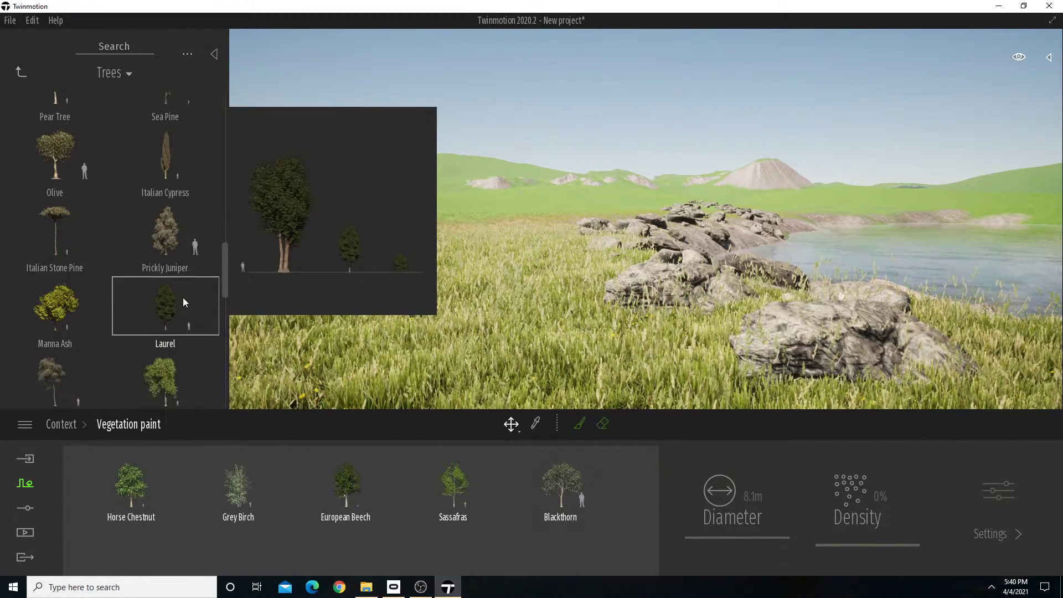
{"action": "scroll", "coordinate": [150, 280], "scroll_direction": "down", "scroll_amount": 2}
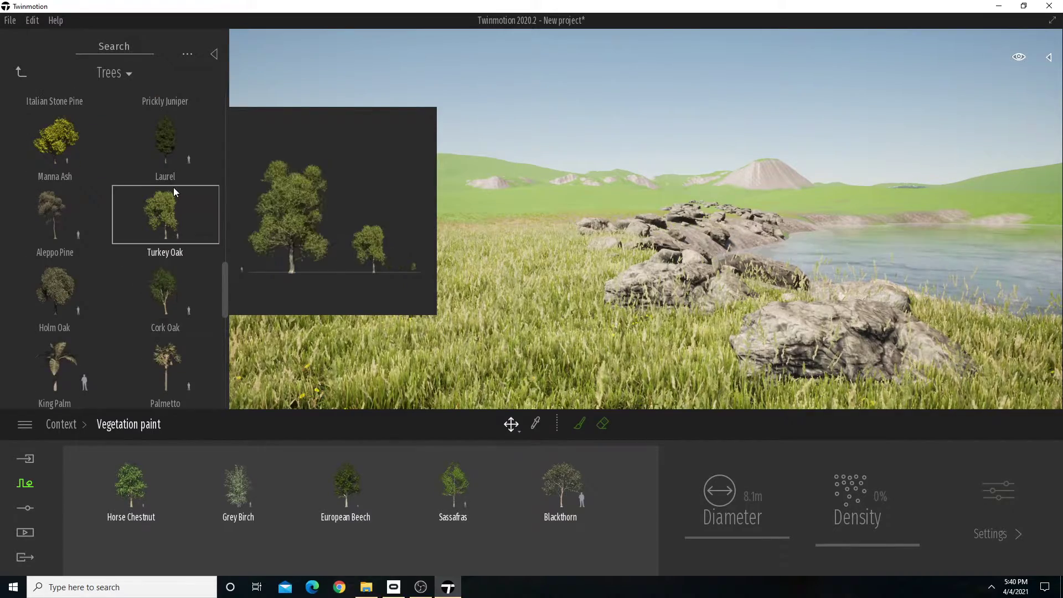
{"action": "scroll", "coordinate": [171, 317], "scroll_direction": "down", "scroll_amount": 4}
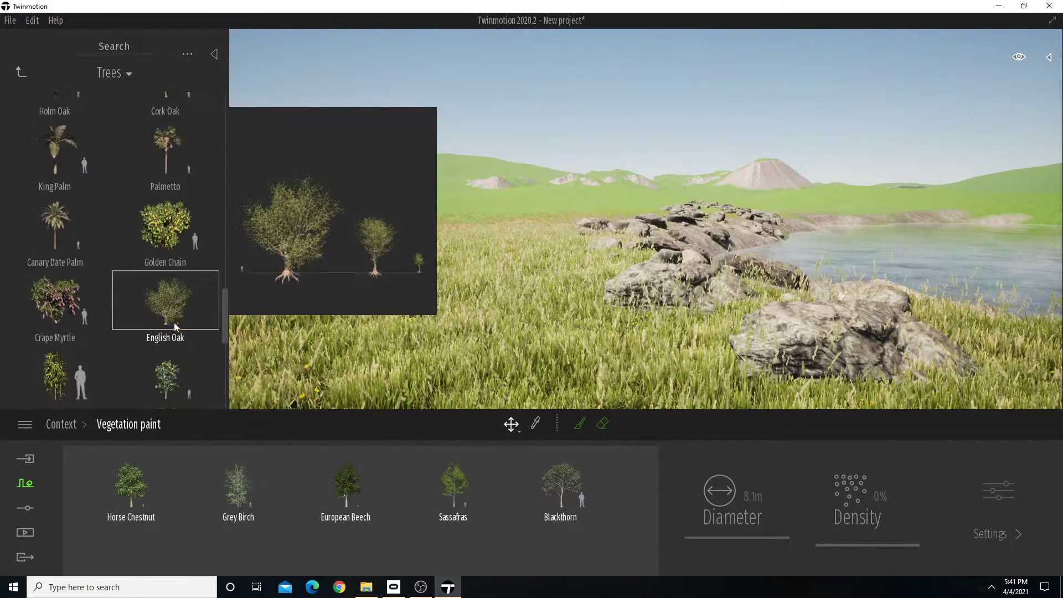
{"action": "scroll", "coordinate": [172, 321], "scroll_direction": "down", "scroll_amount": 3}
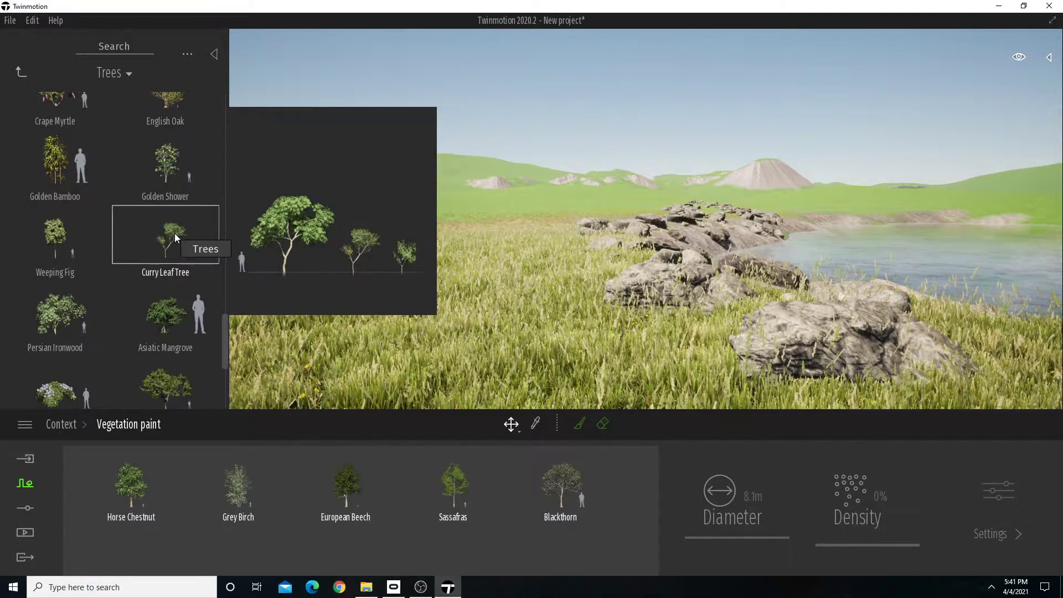
{"action": "left_click_drag", "start_coordinate": [613, 480], "coordinate": [608, 494]}
{"action": "scroll", "coordinate": [167, 300], "scroll_direction": "down", "scroll_amount": 3}
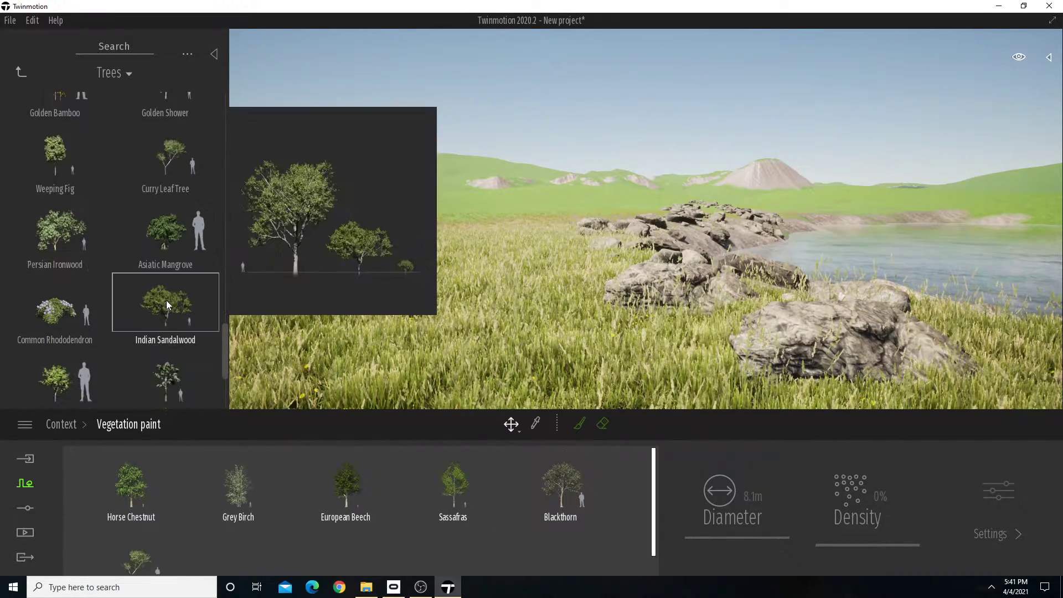
{"action": "scroll", "coordinate": [181, 358], "scroll_direction": "down", "scroll_amount": 3}
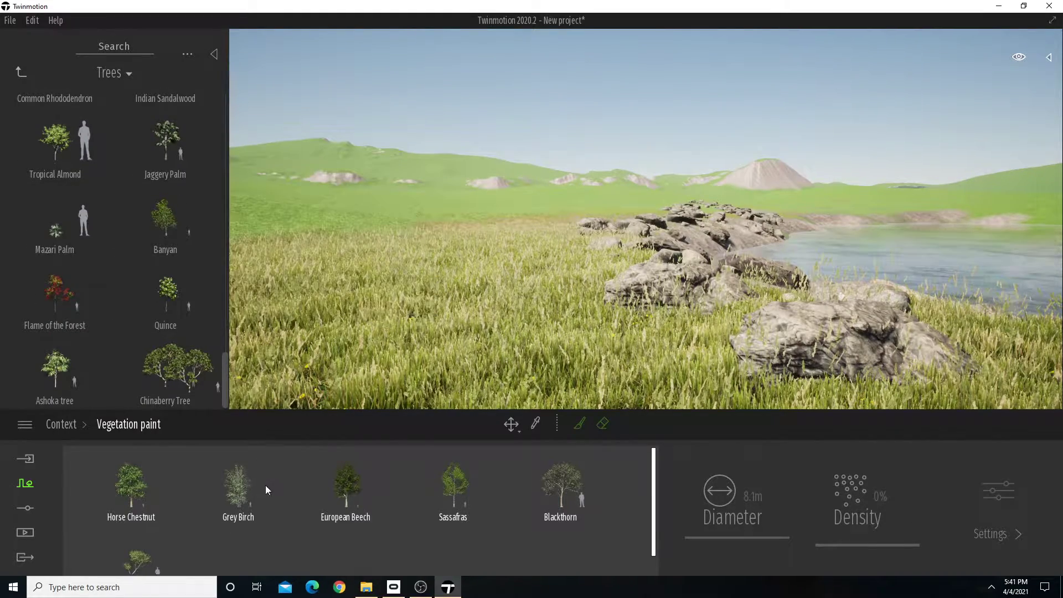
{"action": "left_click_drag", "start_coordinate": [238, 537], "coordinate": [240, 546]}
Set the painting density of Horse Chestnut and Grey Birch to 5% each.
{"action": "right_click_drag", "start_coordinate": [501, 301], "coordinate": [541, 303]}
{"action": "left_click", "coordinate": [144, 493]}
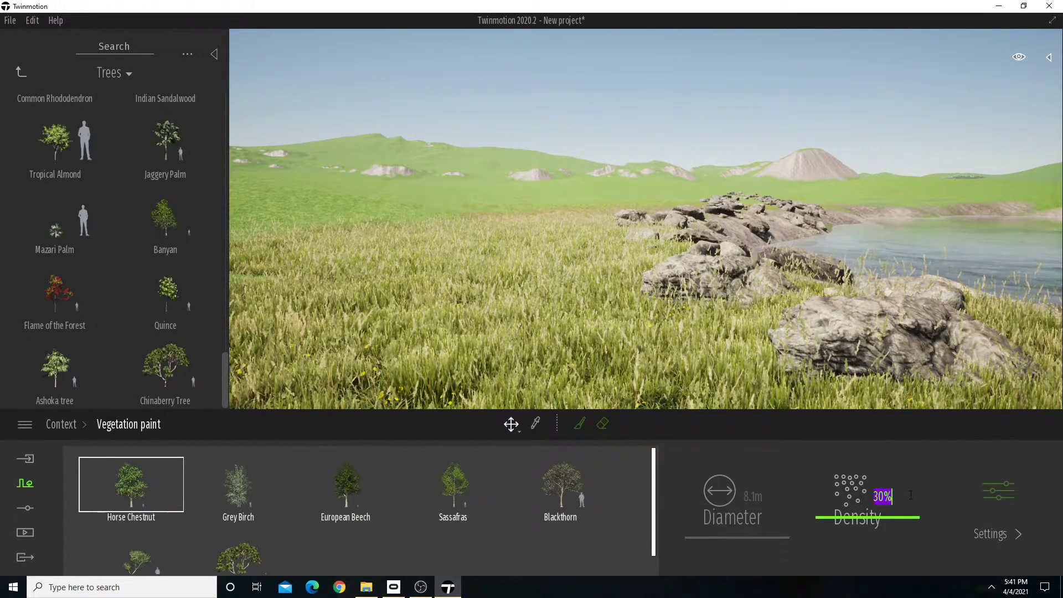
{"action": "type", "text": "5"}
{"action": "key", "text": "Return"}
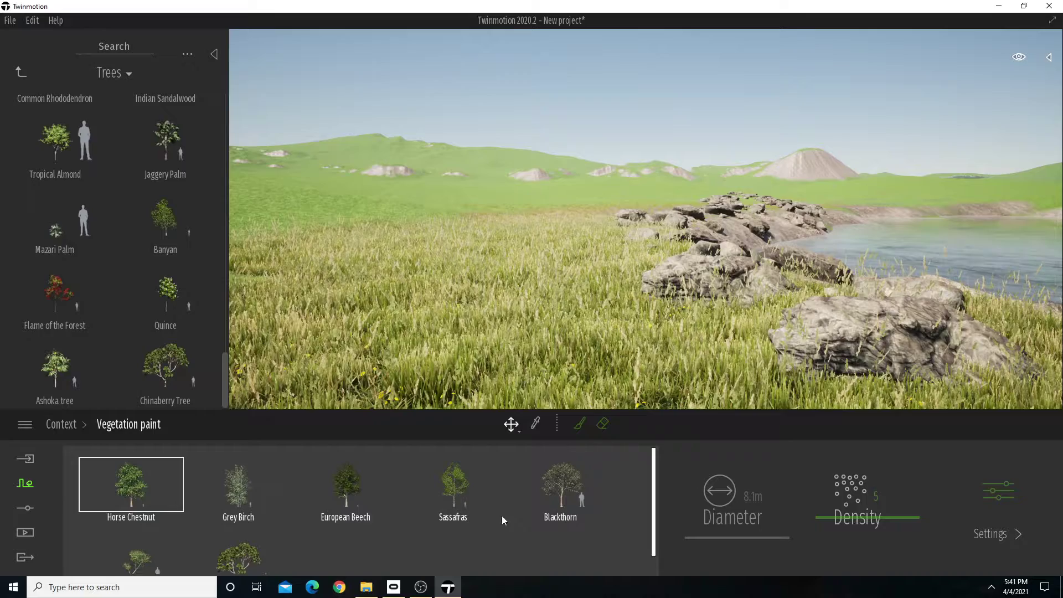
{"action": "left_click", "coordinate": [226, 496]}
{"action": "left_click", "coordinate": [902, 496]}
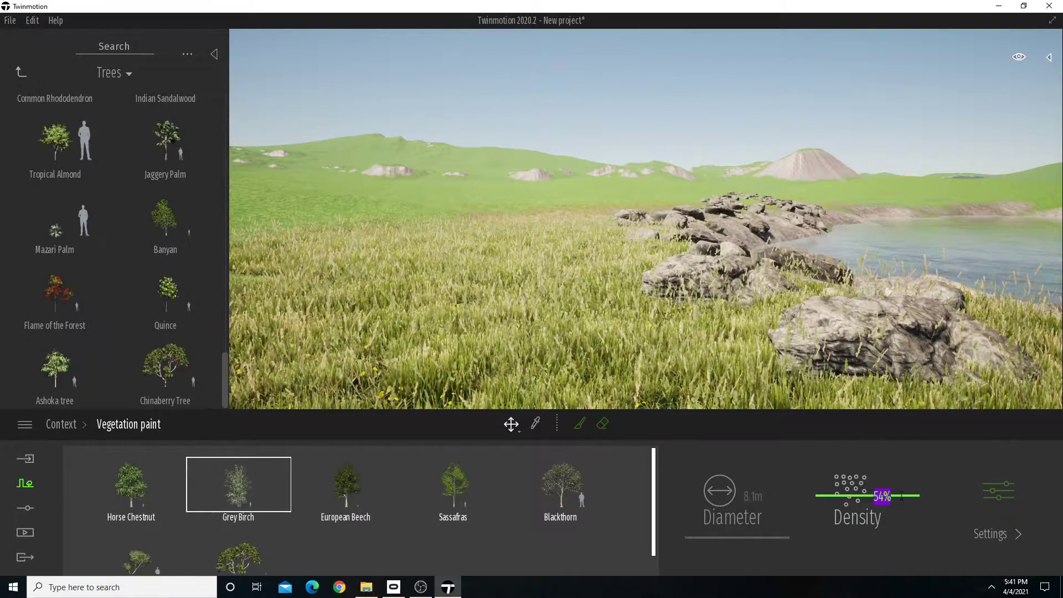
Set the painting density of European Beech, Sassafras and Blackthorn to 5% each.
{"action": "left_click", "coordinate": [350, 485]}
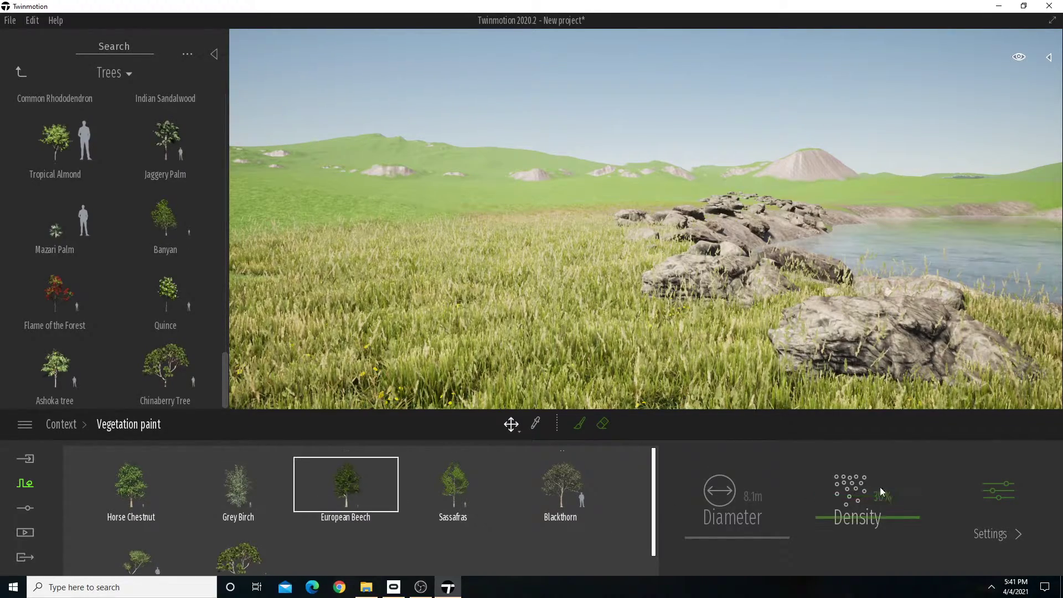
{"action": "left_click", "coordinate": [462, 489]}
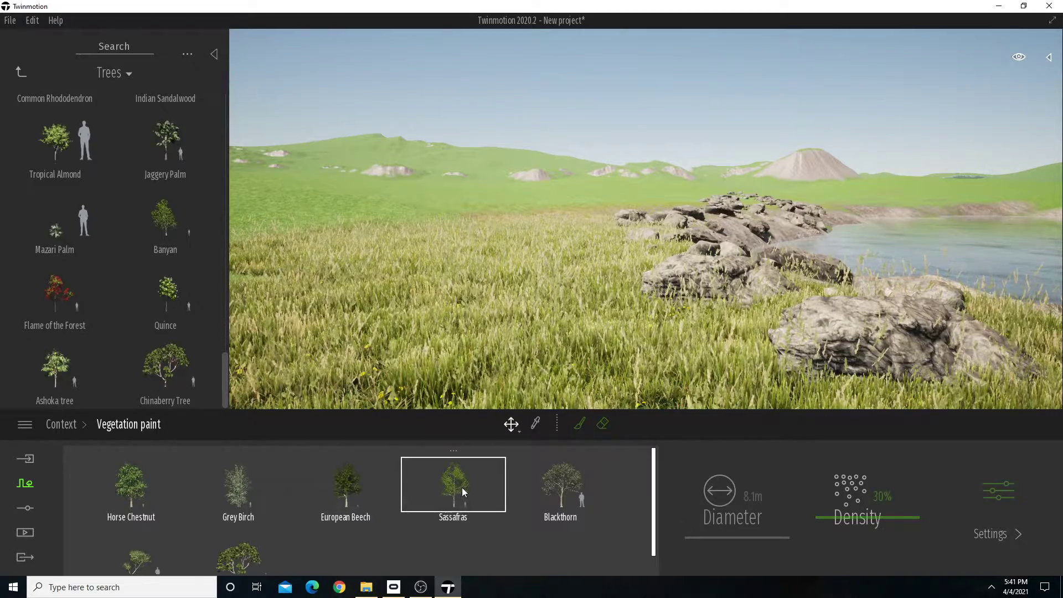
{"action": "left_click", "coordinate": [577, 494]}
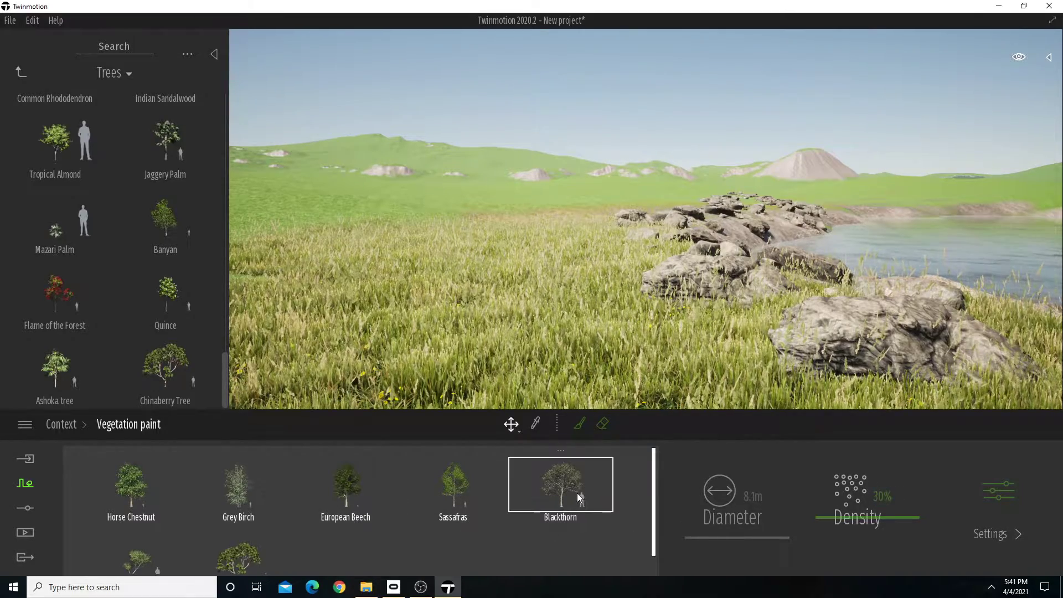
{"action": "left_click", "coordinate": [903, 497]}
Set the painting density of the Curry Leaf Tree and Chinaberry Tree to 5% each.
{"action": "scroll", "coordinate": [161, 546], "scroll_direction": "down", "scroll_amount": 1}
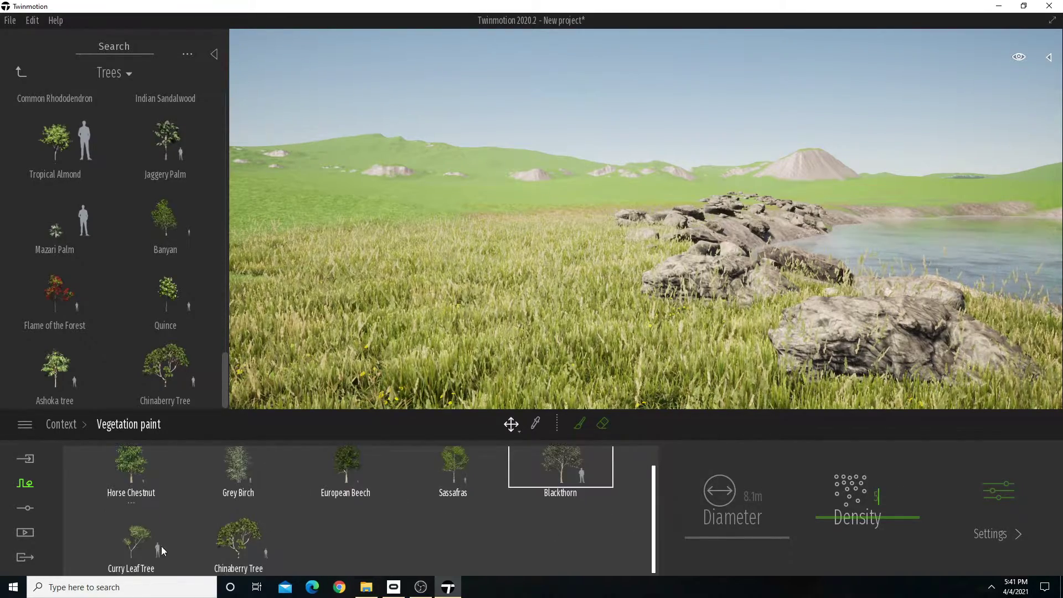
{"action": "left_click", "coordinate": [161, 546]}
{"action": "left_click", "coordinate": [886, 495]}
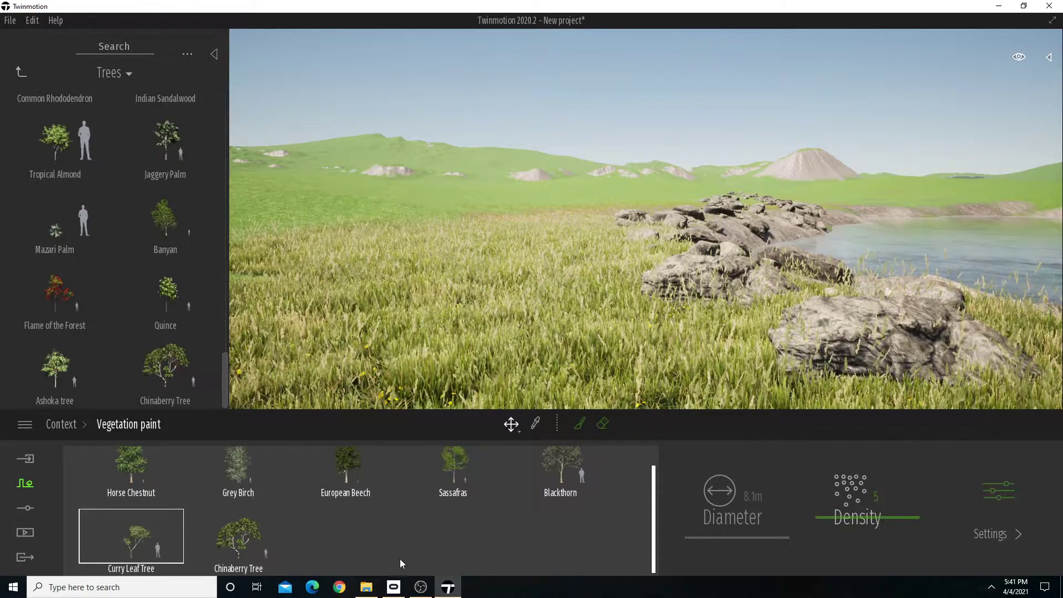
{"action": "left_click_drag", "start_coordinate": [903, 496], "coordinate": [773, 501]}
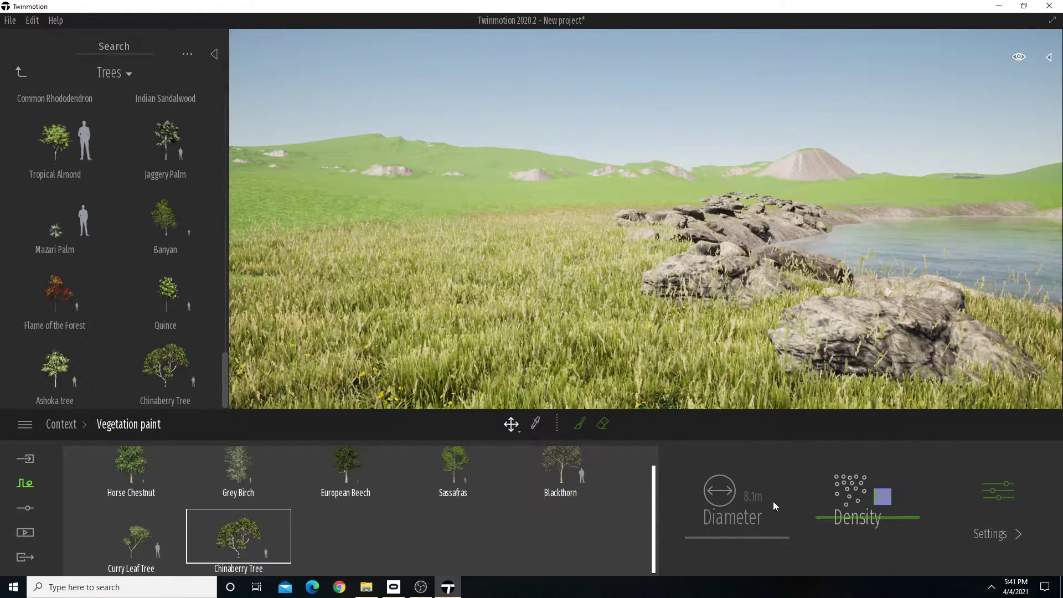
{"action": "type", "text": "5"}
Set the brush diameter to 18.4 m and paint a cluster of mixed trees at the far end of the grass, near the shoreline rocks.
{"action": "right_click_drag", "start_coordinate": [645, 241], "coordinate": [645, 240]}
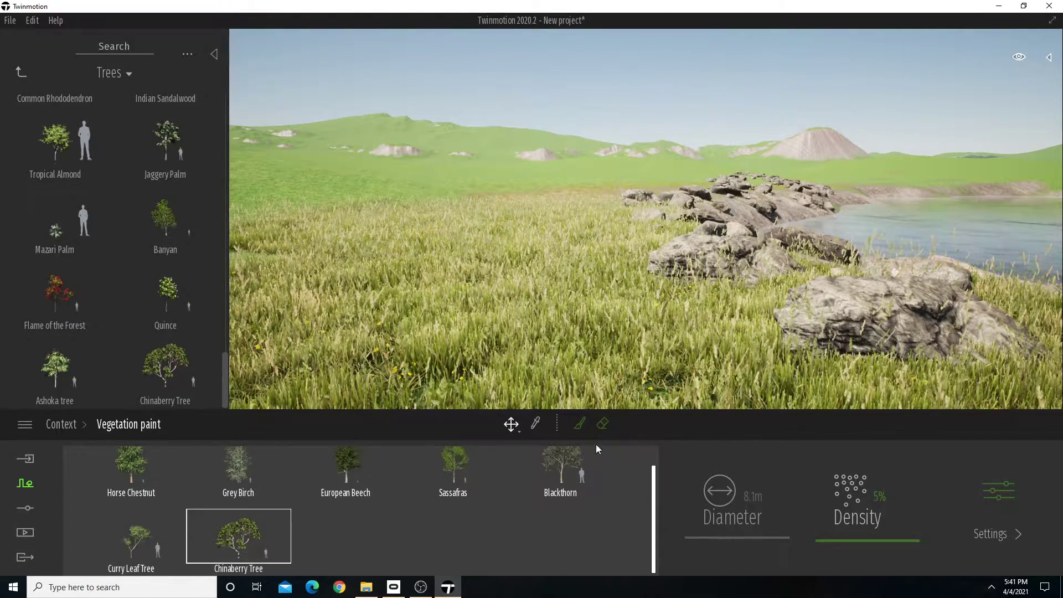
{"action": "left_click", "coordinate": [579, 425]}
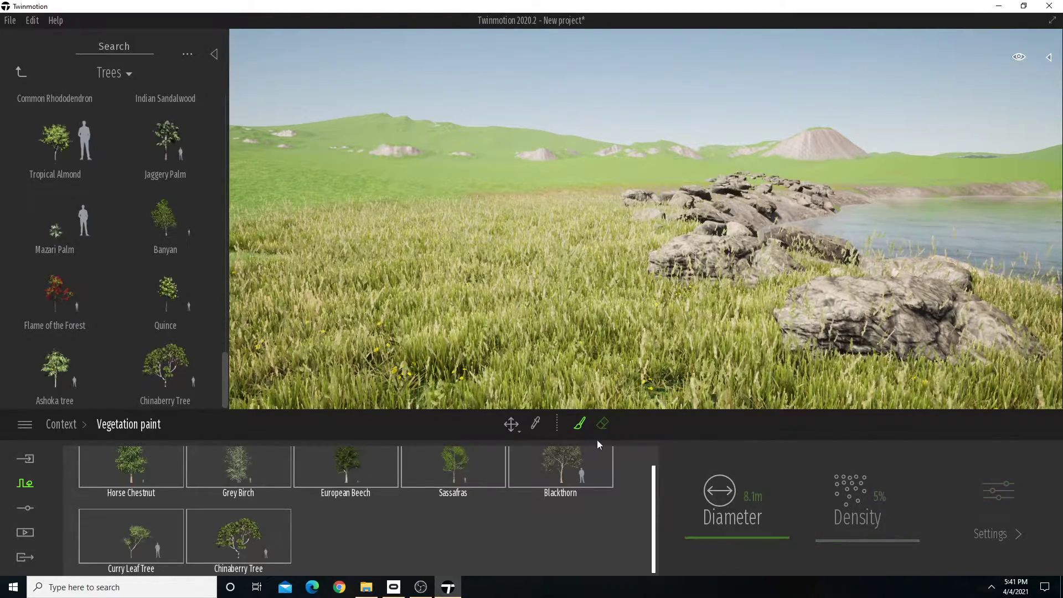
{"action": "left_click_drag", "start_coordinate": [740, 537], "coordinate": [743, 529]}
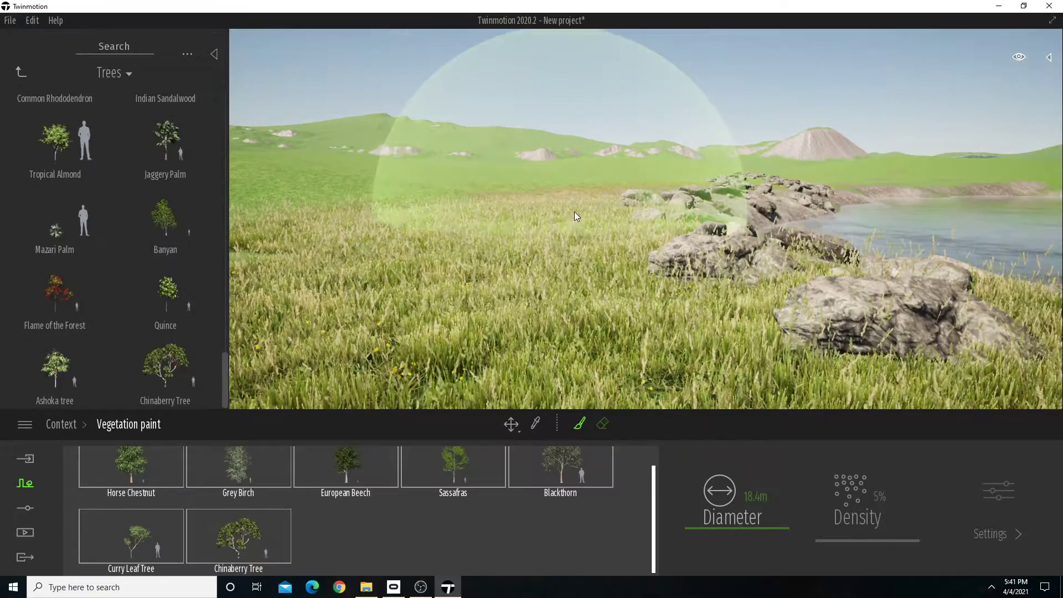
{"action": "left_click", "coordinate": [573, 189]}
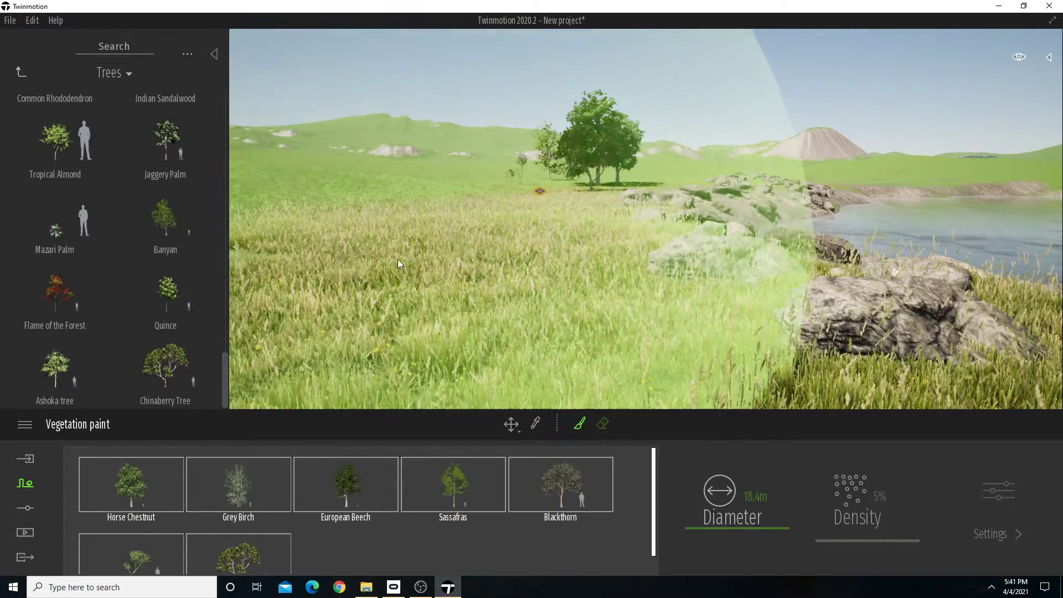
{"action": "right_click_drag", "start_coordinate": [451, 215], "coordinate": [434, 212]}
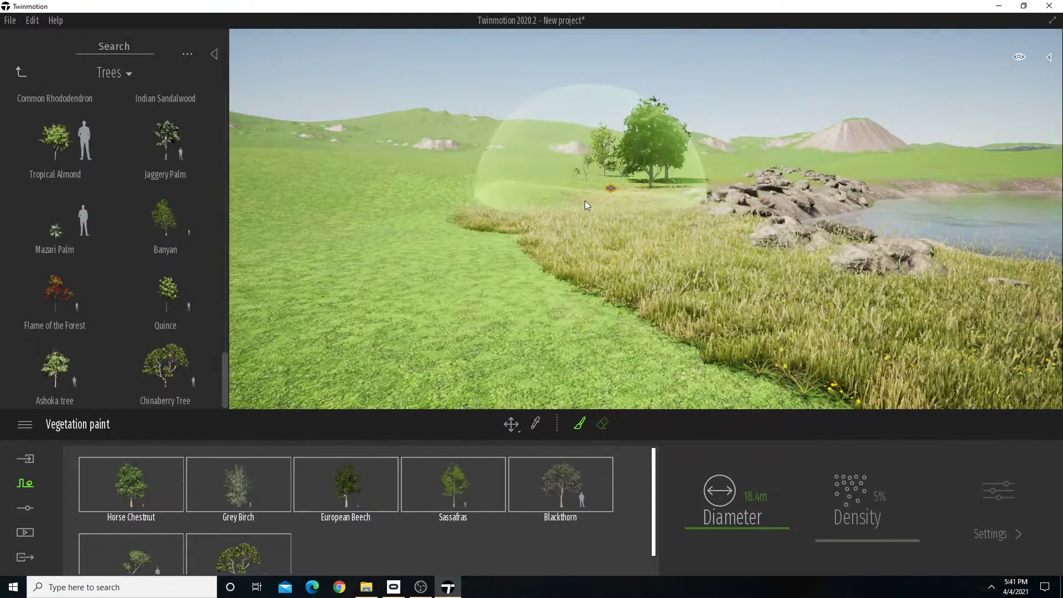
{"action": "mouse_move", "coordinate": [585, 200]}
{"action": "left_mouse_down"}
{"action": "mouse_move", "coordinate": [516, 231]}
{"action": "mouse_move", "coordinate": [556, 271]}
{"action": "mouse_move", "coordinate": [545, 192]}
{"action": "left_mouse_up"}
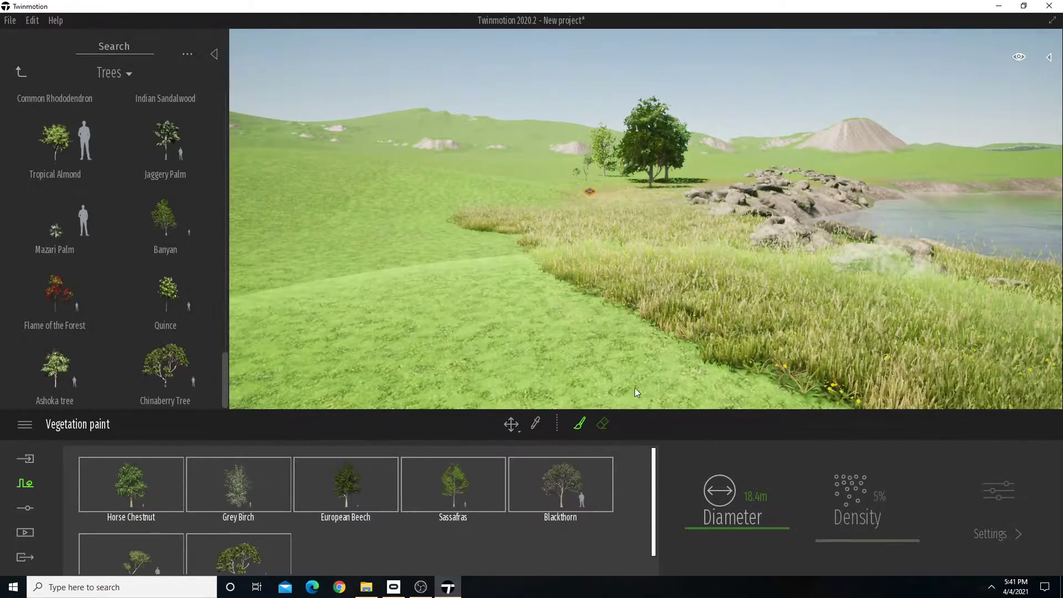
Set the painting density of Horse Chestnut to 30%.
{"action": "left_click", "coordinate": [159, 489]}
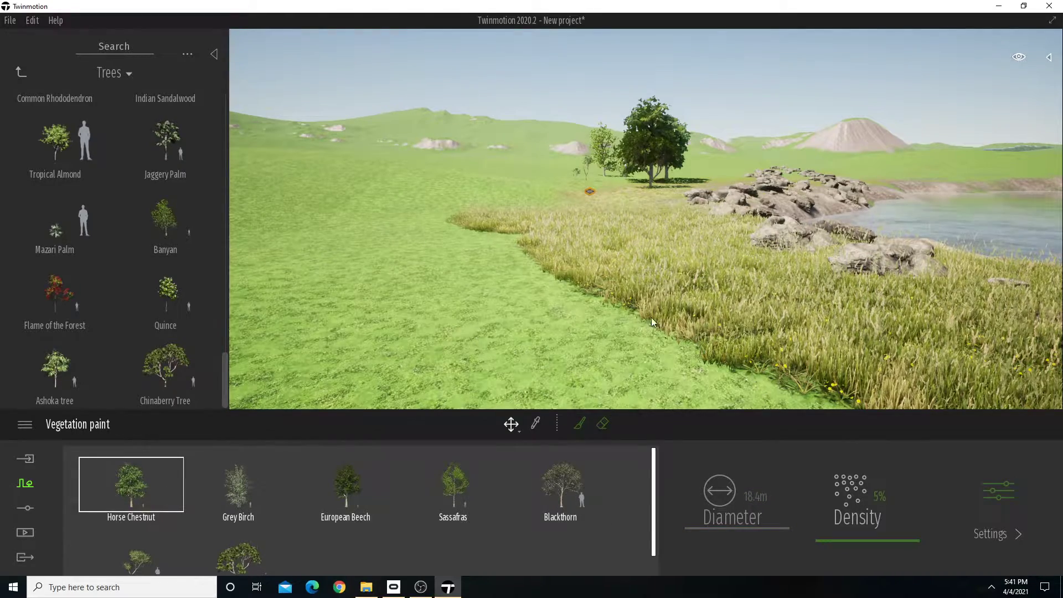
{"action": "left_click_drag", "start_coordinate": [867, 540], "coordinate": [894, 512]}
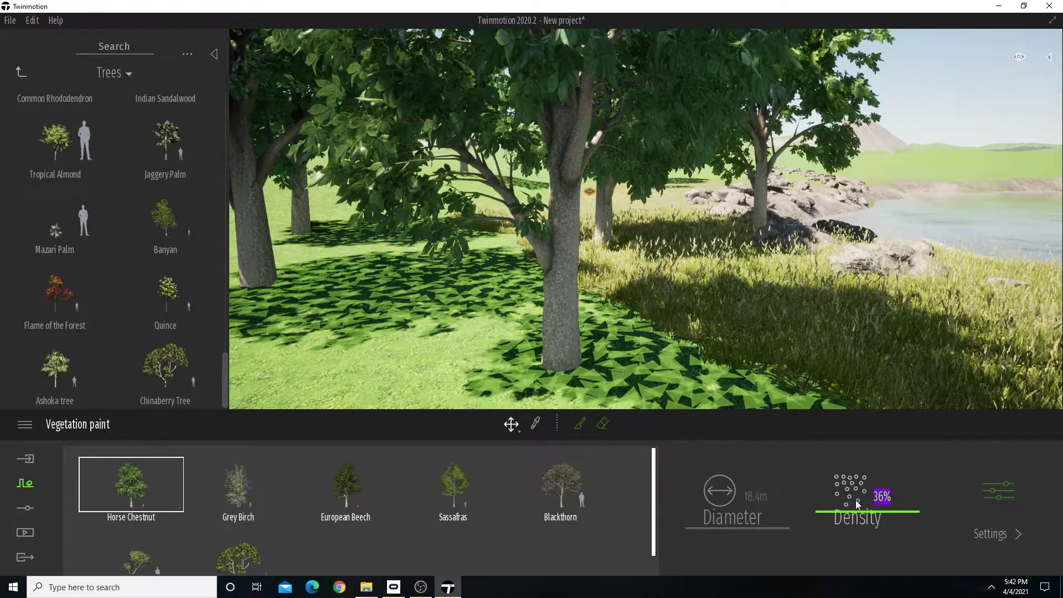
{"action": "key", "text": "BackSpace"}
{"action": "key", "text": "BackSpace"}
{"action": "type", "text": "0"}
{"action": "key", "text": "Return"}
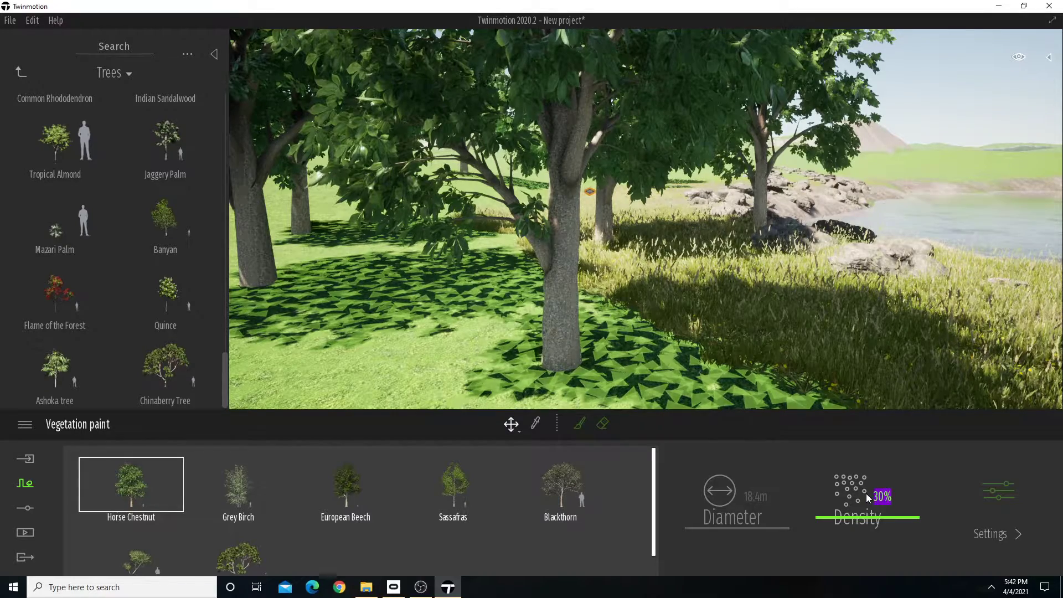
Set the painting density of Grey Birch to 30%.
{"action": "left_click", "coordinate": [240, 497]}
{"action": "left_click", "coordinate": [879, 497]}
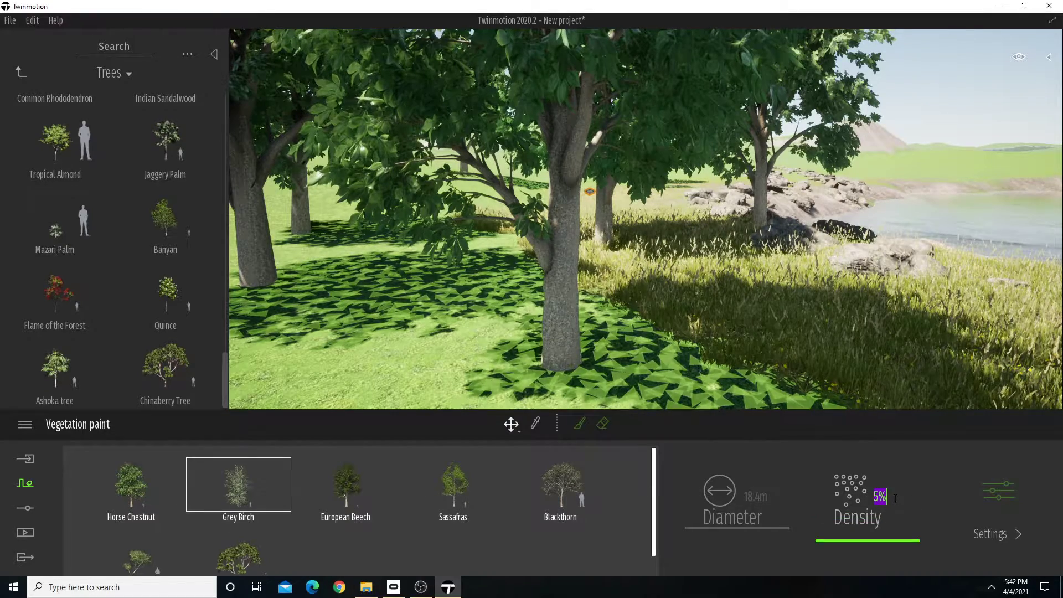
{"action": "type", "text": "30"}
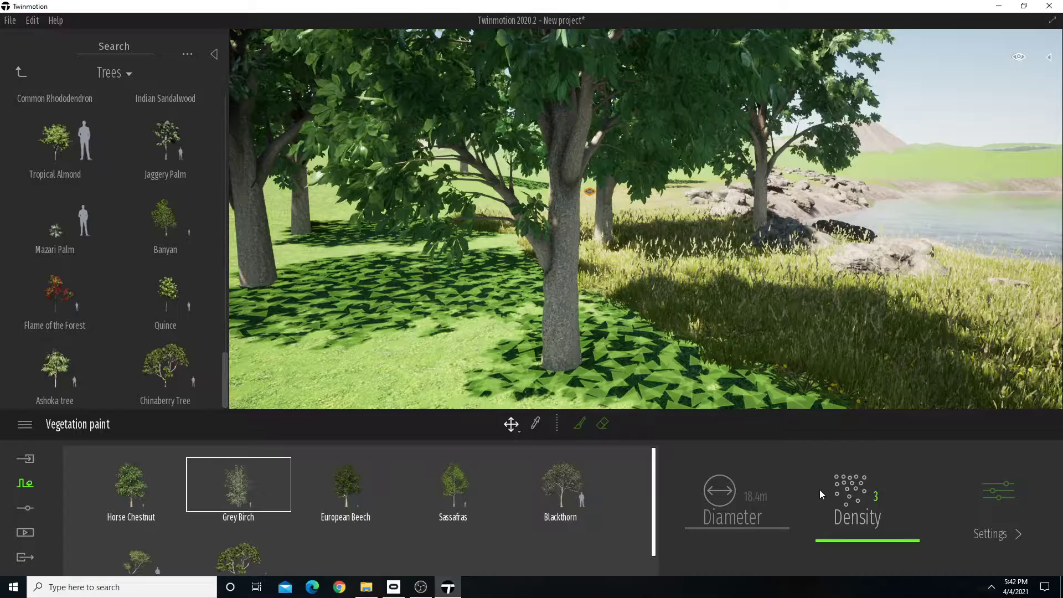
{"action": "key", "text": "Return"}
Set the painting density of European Beech and Sassafras to 30% each.
{"action": "left_click", "coordinate": [356, 482]}
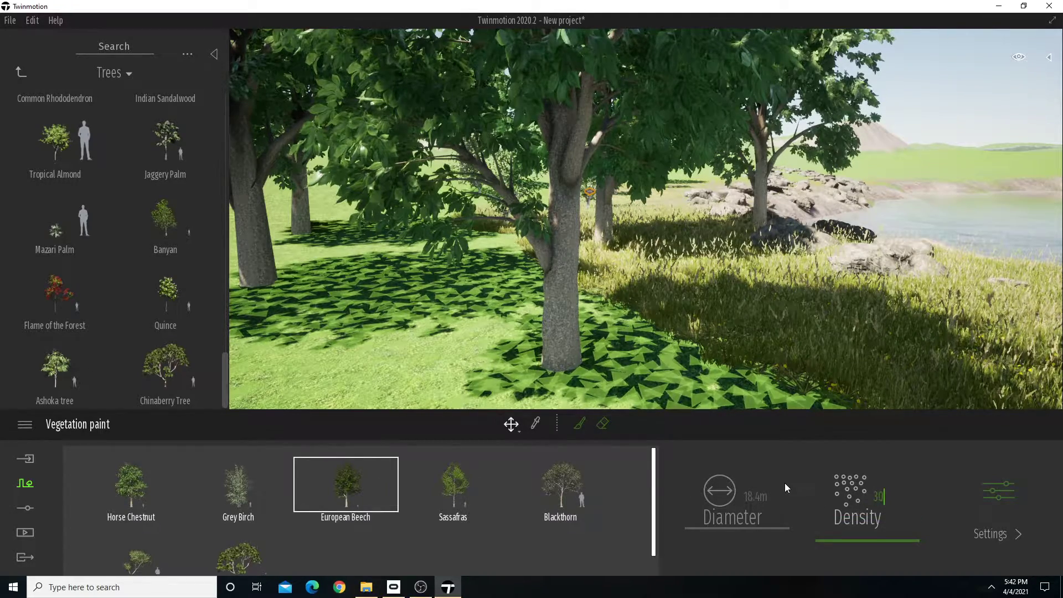
{"action": "left_click", "coordinate": [450, 487]}
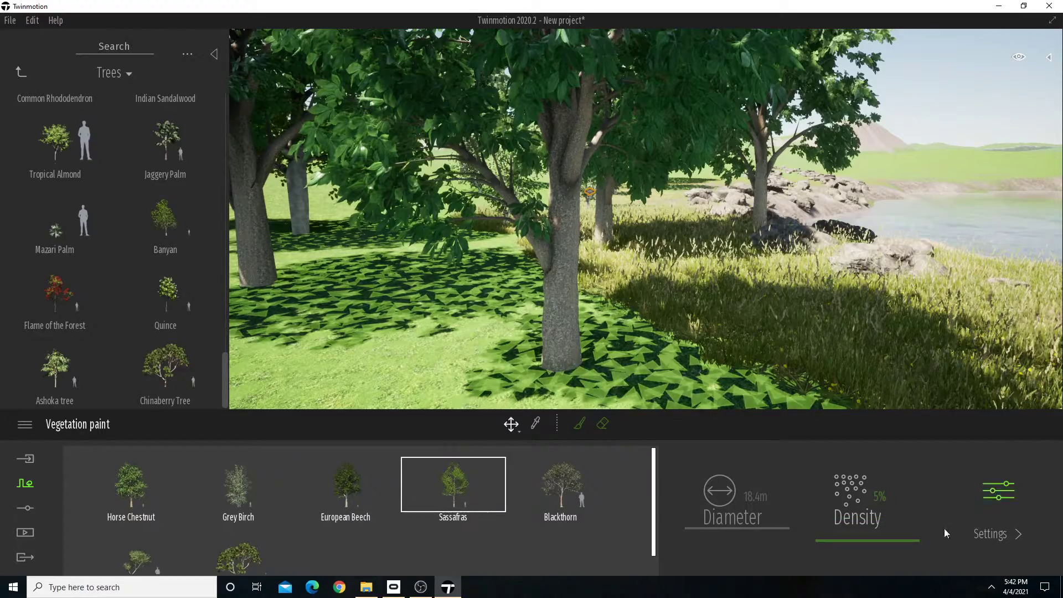
{"action": "left_click", "coordinate": [879, 496]}
{"action": "type", "text": "10"}
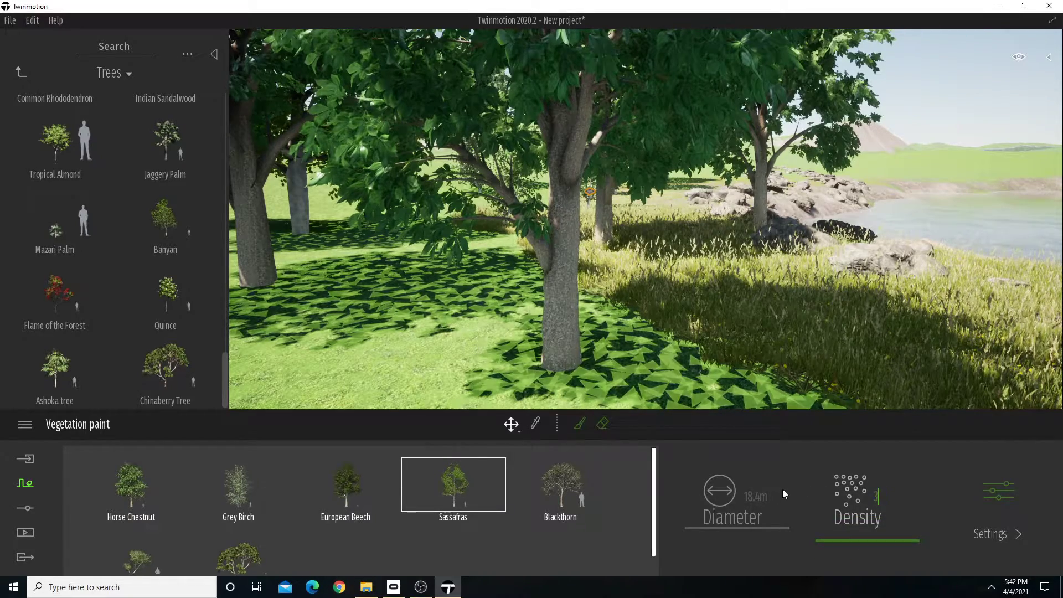
{"action": "key", "text": "Return"}
Set the painting density of Blackthorn to 30%.
{"action": "left_click", "coordinate": [565, 508]}
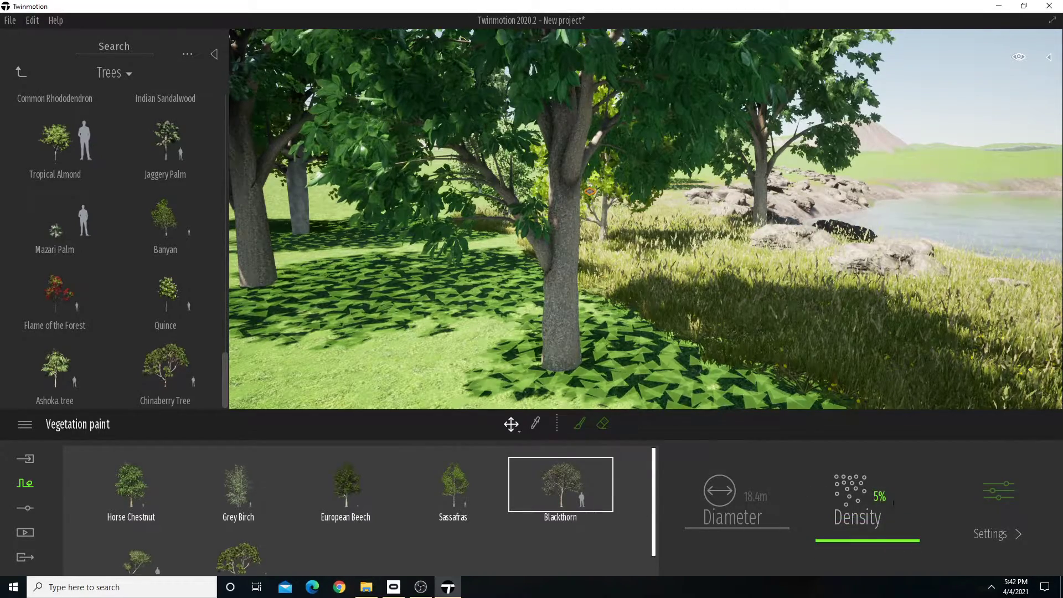
{"action": "left_click", "coordinate": [880, 496]}
{"action": "type", "text": "30"}
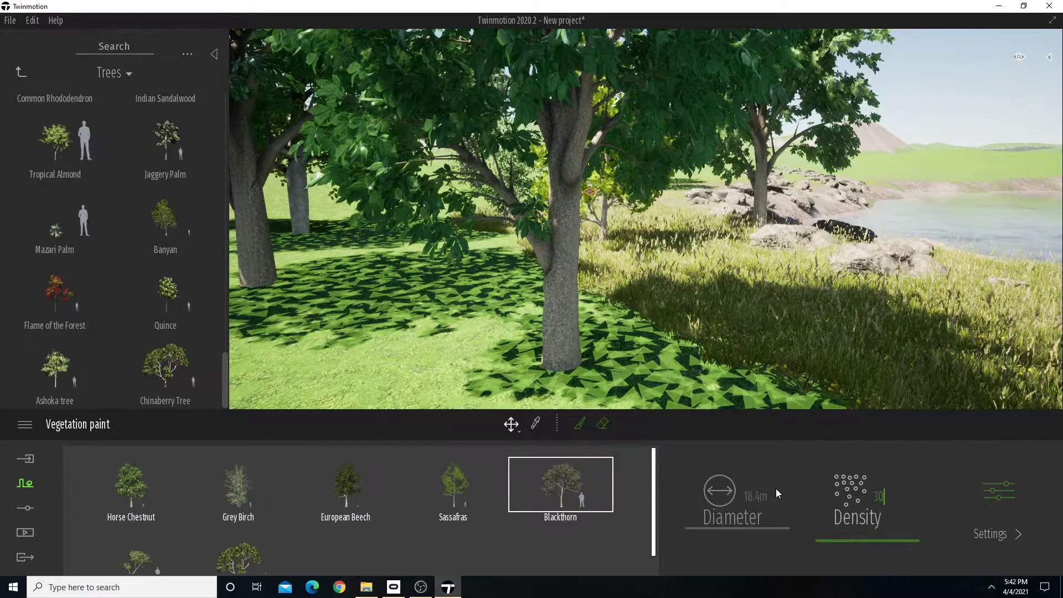
{"action": "key", "text": "Return"}
Set the painting density of the Curry Leaf Tree and Chinaberry Tree to 30% each.
{"action": "scroll", "coordinate": [749, 281], "scroll_direction": "down", "scroll_amount": 5}
{"action": "scroll", "coordinate": [749, 285], "scroll_direction": "down", "scroll_amount": 3}
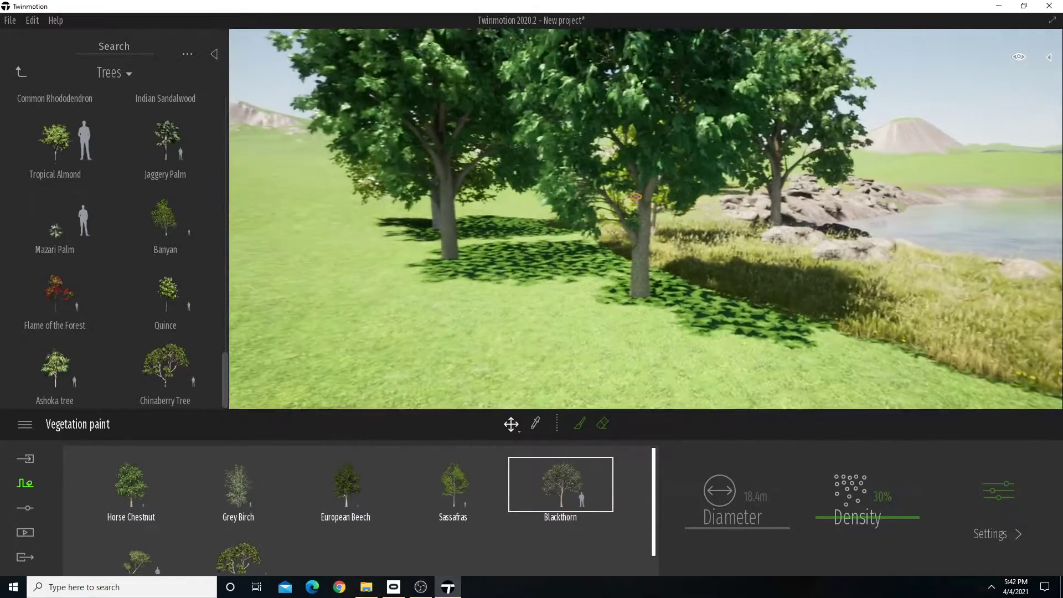
{"action": "left_click", "coordinate": [139, 559]}
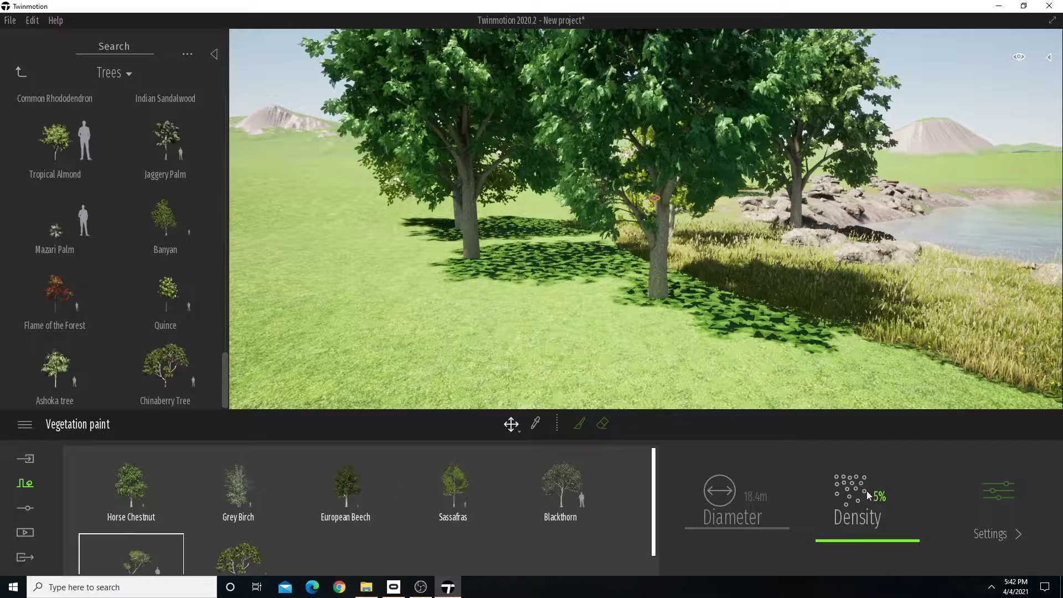
{"action": "left_click", "coordinate": [880, 497]}
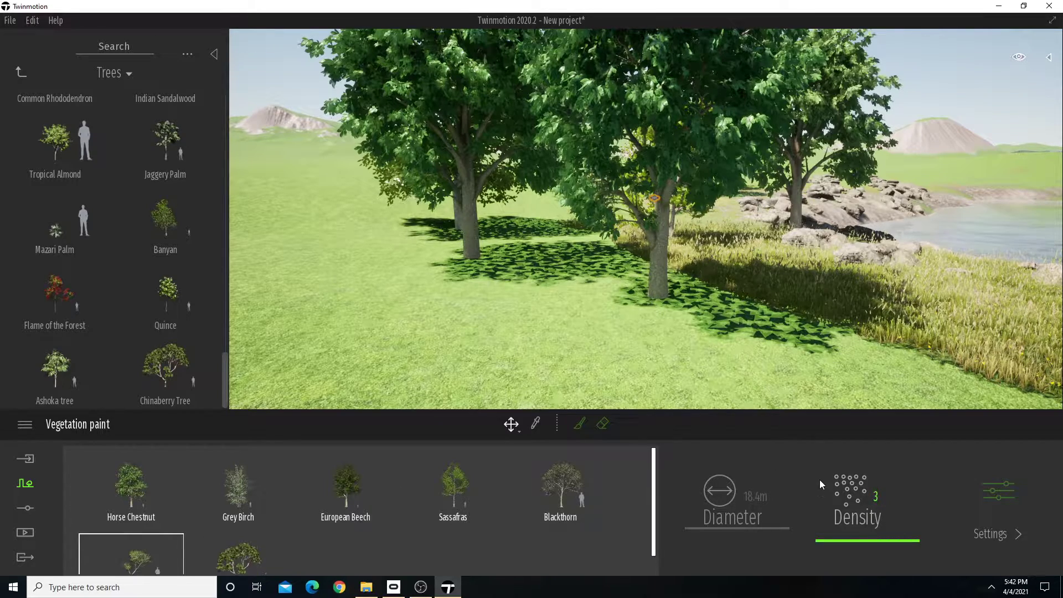
{"action": "left_click", "coordinate": [238, 556]}
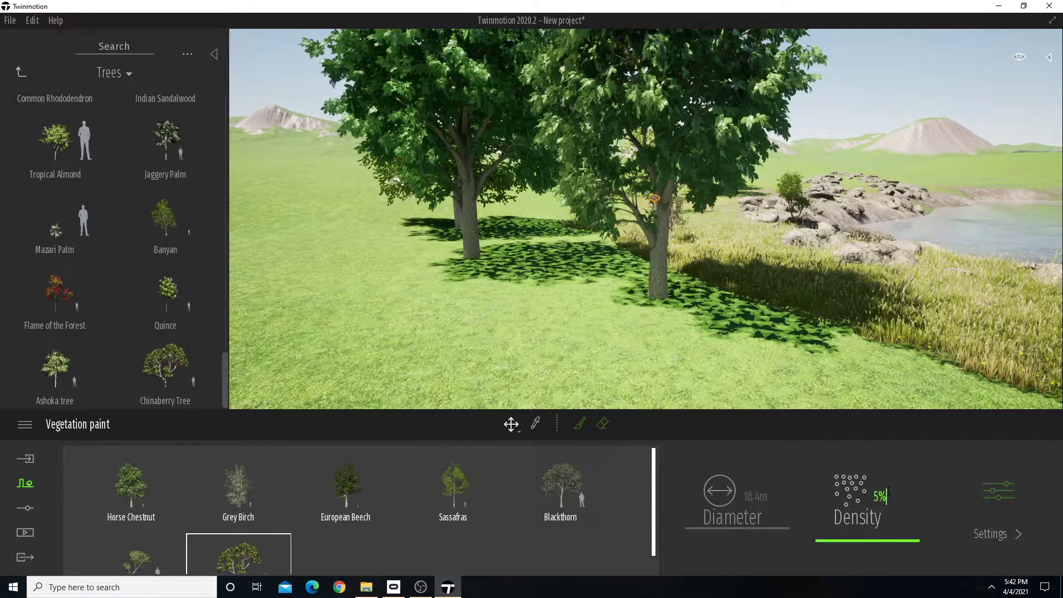
{"action": "left_click", "coordinate": [835, 486]}
{"action": "left_click", "coordinate": [907, 500]}
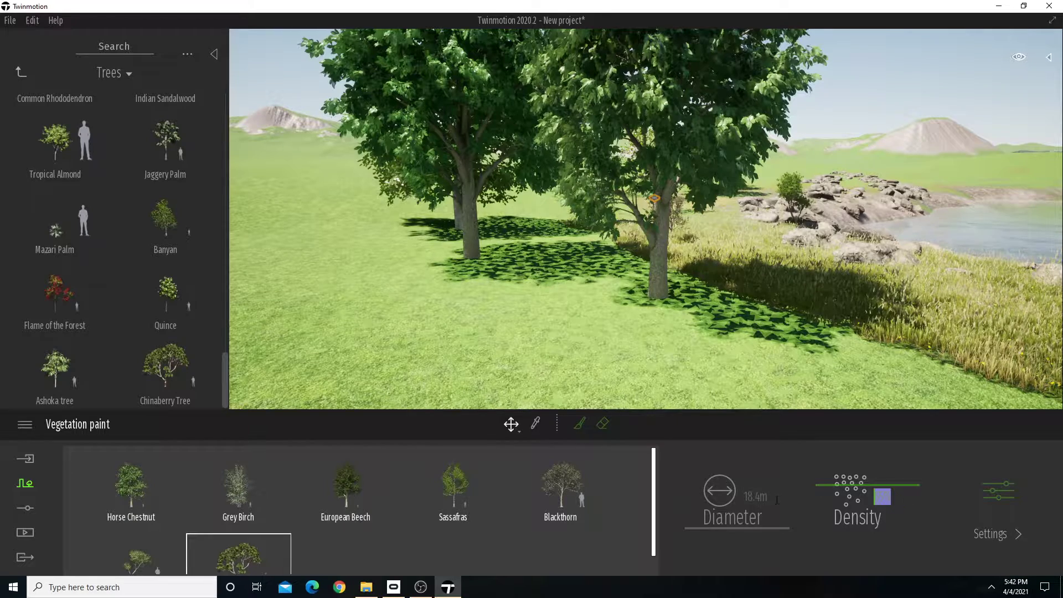
{"action": "type", "text": "30"}
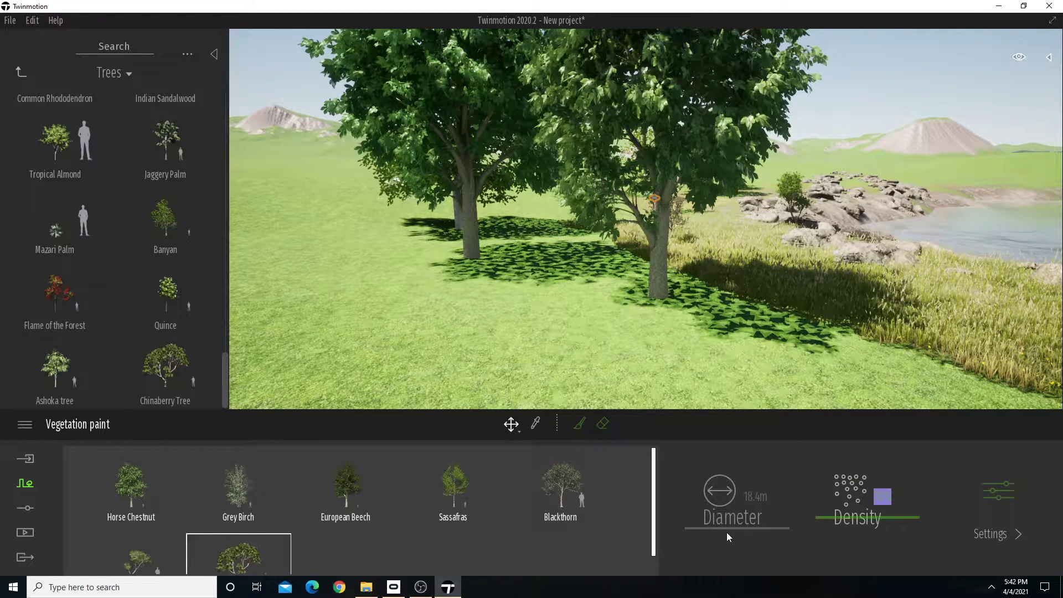
{"action": "key", "text": "Return"}
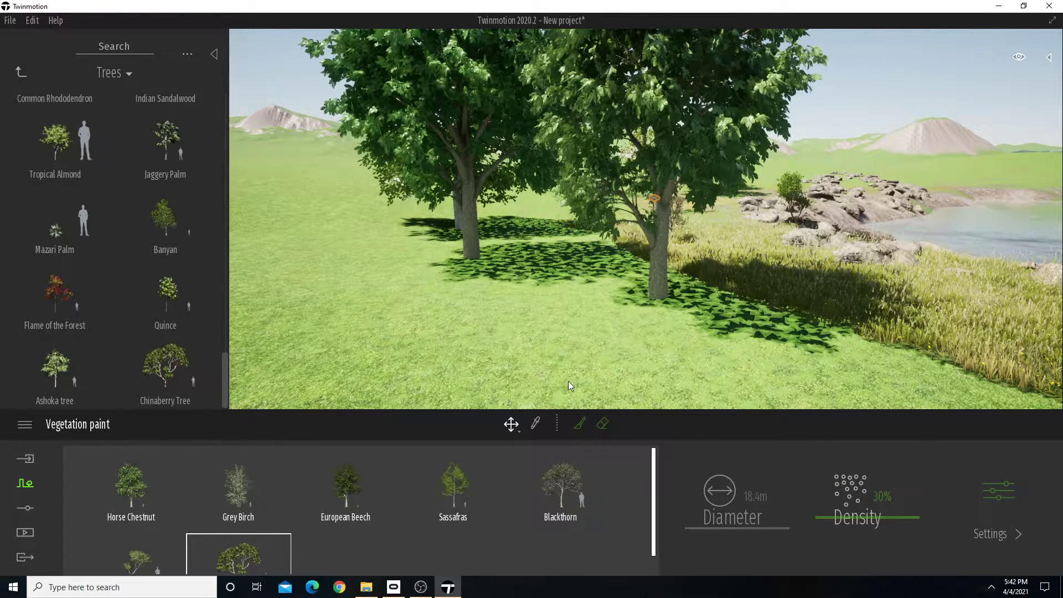
Set the brush diameter to 23.8 m and paint mixed trees on the open lawn beside the existing large trees.
{"action": "left_click", "coordinate": [579, 423]}
{"action": "left_click_drag", "start_coordinate": [744, 525], "coordinate": [745, 519]}
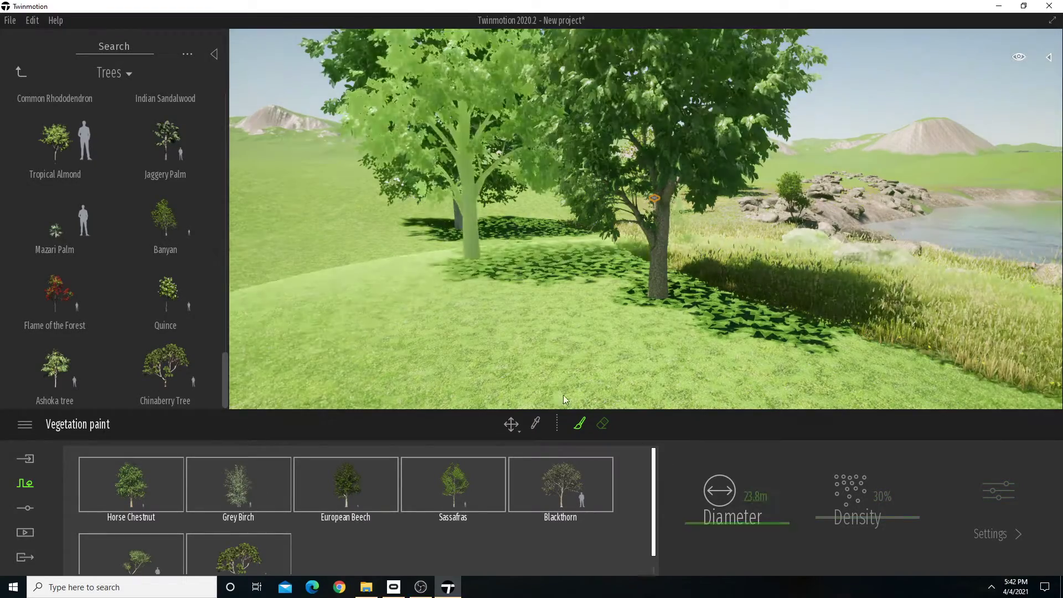
{"action": "left_click", "coordinate": [402, 245]}
{"action": "left_click", "coordinate": [443, 343]}
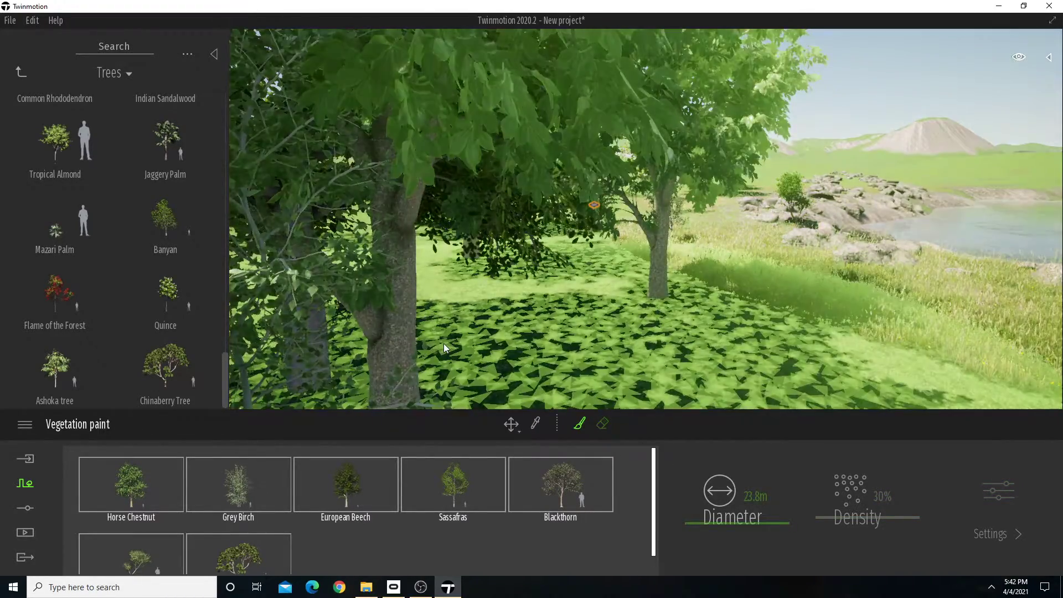
{"action": "key", "text": "s"}
{"action": "right_click_drag", "start_coordinate": [444, 343], "coordinate": [388, 344]}
Paint more mixed trees across the tall grass and along the lawn behind the lake's rocky shore.
{"action": "key", "text": "s"}
{"action": "mouse_move", "coordinate": [512, 272]}
{"action": "right_mouse_down"}
{"action": "mouse_move", "coordinate": [670, 271]}
{"action": "mouse_move", "coordinate": [636, 260]}
{"action": "mouse_move", "coordinate": [631, 238]}
{"action": "mouse_move", "coordinate": [656, 236]}
{"action": "right_mouse_up"}
{"action": "key", "text": "w"}
{"action": "key", "text": "w"}
{"action": "mouse_move", "coordinate": [607, 273]}
{"action": "right_mouse_down"}
{"action": "mouse_move", "coordinate": [554, 250]}
{"action": "mouse_move", "coordinate": [541, 265]}
{"action": "mouse_move", "coordinate": [570, 235]}
{"action": "mouse_move", "coordinate": [559, 234]}
{"action": "right_mouse_up"}
{"action": "key", "text": "s"}
{"action": "right_click_drag", "start_coordinate": [747, 307], "coordinate": [721, 292]}
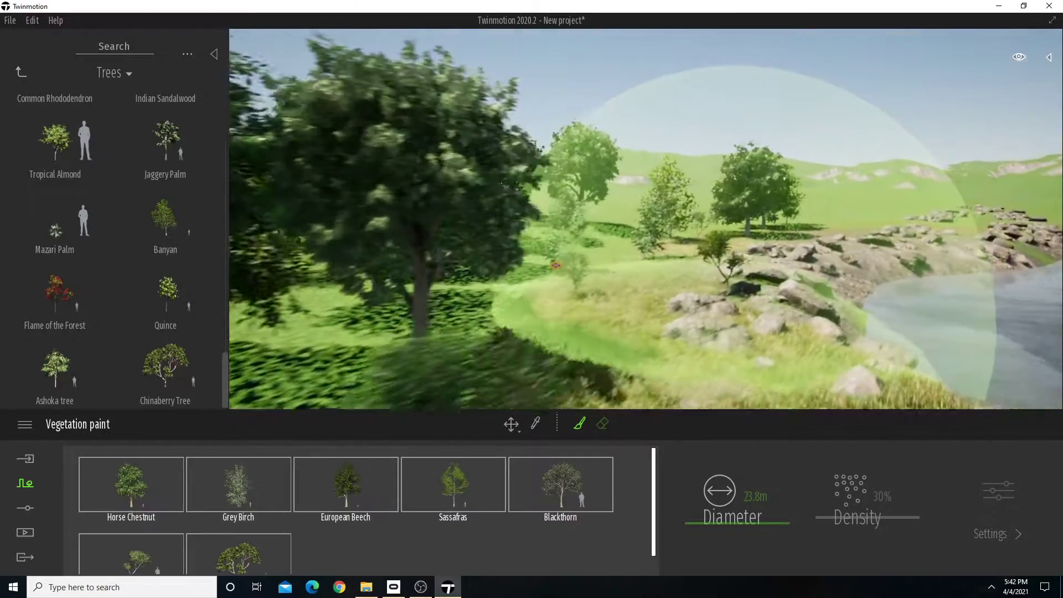
{"action": "mouse_move", "coordinate": [595, 237]}
{"action": "left_mouse_down"}
{"action": "mouse_move", "coordinate": [772, 214]}
{"action": "mouse_move", "coordinate": [867, 228]}
{"action": "mouse_move", "coordinate": [948, 207]}
{"action": "mouse_move", "coordinate": [972, 214]}
{"action": "mouse_move", "coordinate": [740, 241]}
{"action": "left_mouse_up"}
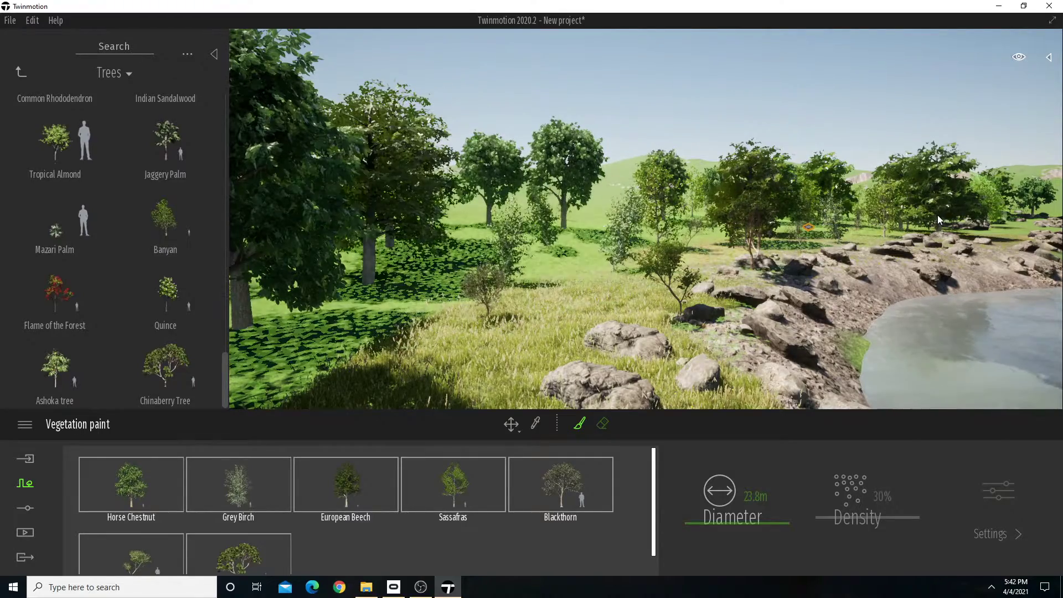
Delete the Curry Leaf Tree and Blackthorn from the set of painted tree species.
{"action": "left_click", "coordinate": [604, 426]}
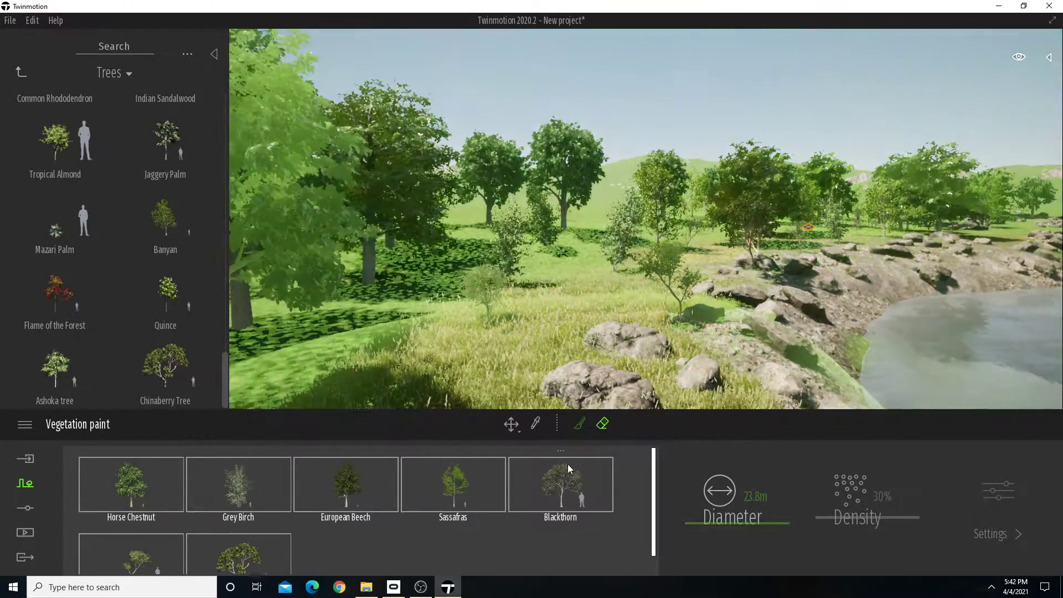
{"action": "scroll", "coordinate": [238, 531], "scroll_direction": "down", "scroll_amount": 1}
{"action": "left_click", "coordinate": [123, 551]}
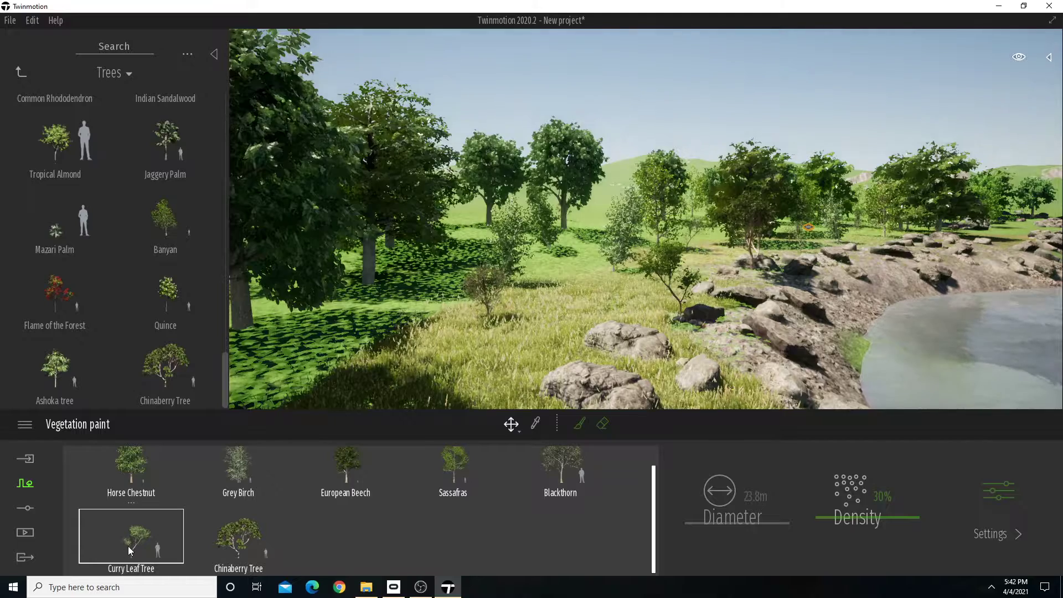
{"action": "key", "text": "Delete"}
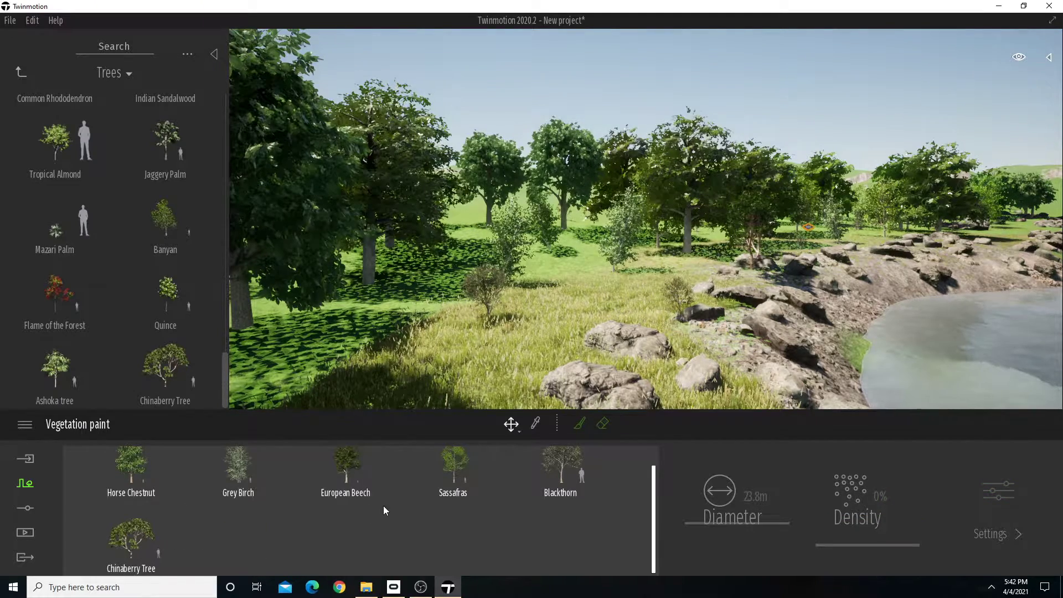
{"action": "scroll", "coordinate": [506, 525], "scroll_direction": "up", "scroll_amount": 1}
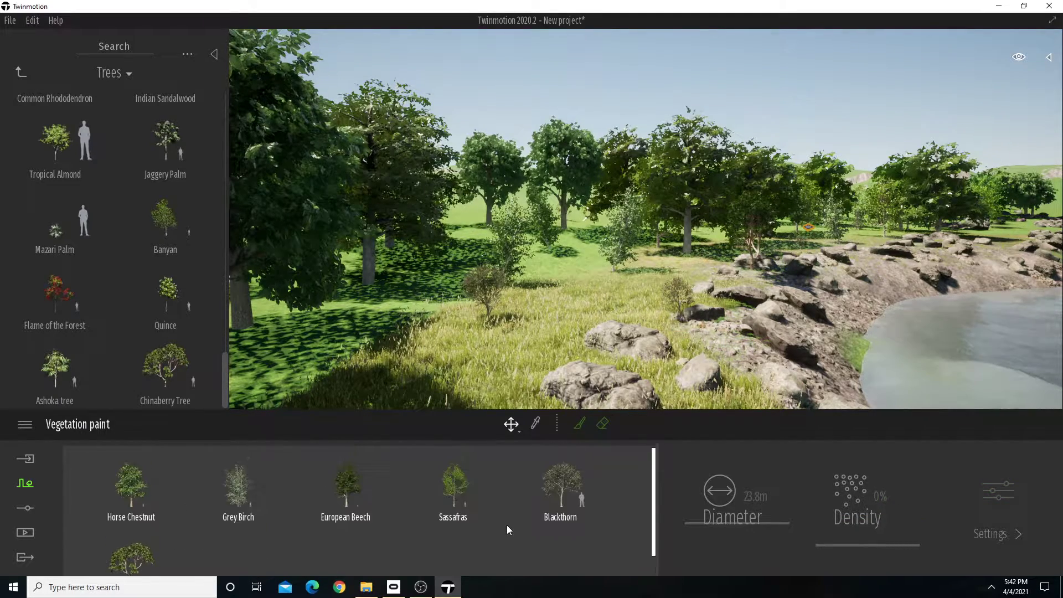
{"action": "scroll", "coordinate": [574, 500], "scroll_direction": "down", "scroll_amount": 1}
{"action": "scroll", "coordinate": [574, 500], "scroll_direction": "up", "scroll_amount": 1}
{"action": "left_click", "coordinate": [563, 497]}
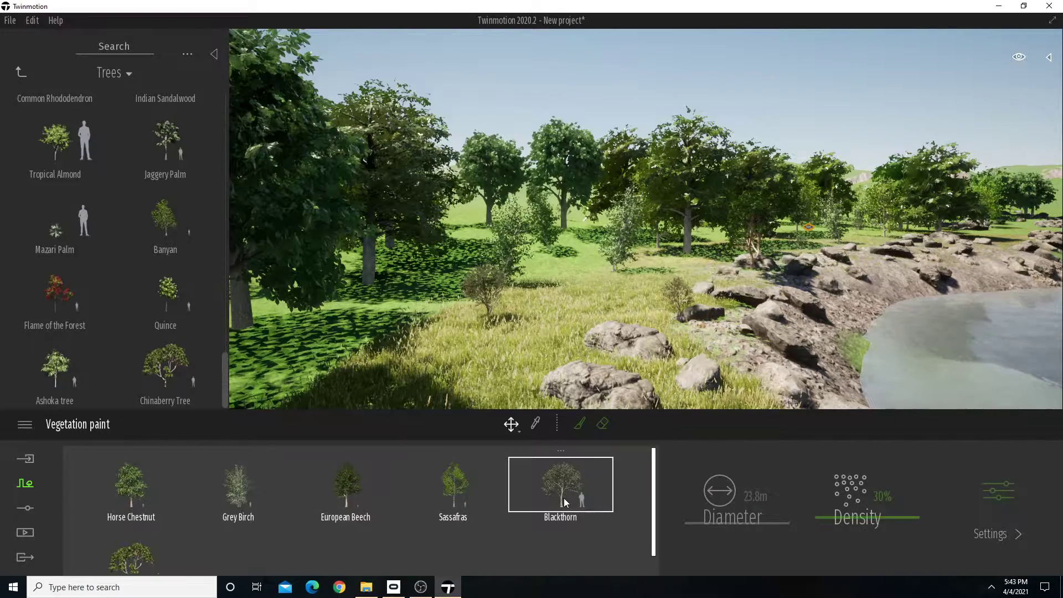
{"action": "key", "text": "Delete"}
Paint additional mixed trees around the clearing where the tall grass meets the lawn.
{"action": "key", "text": "s"}
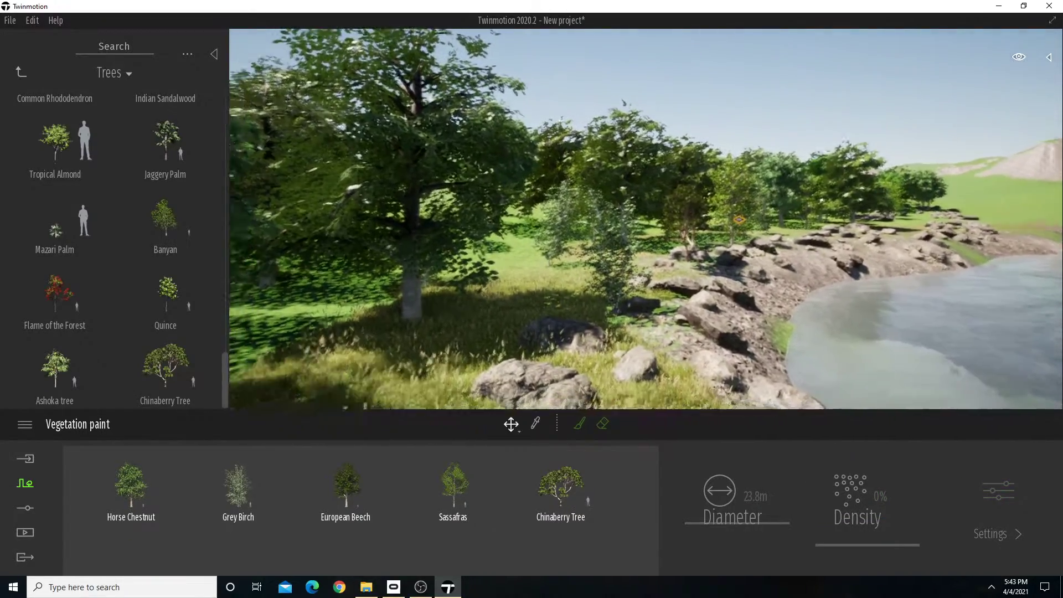
{"action": "key", "text": "w"}
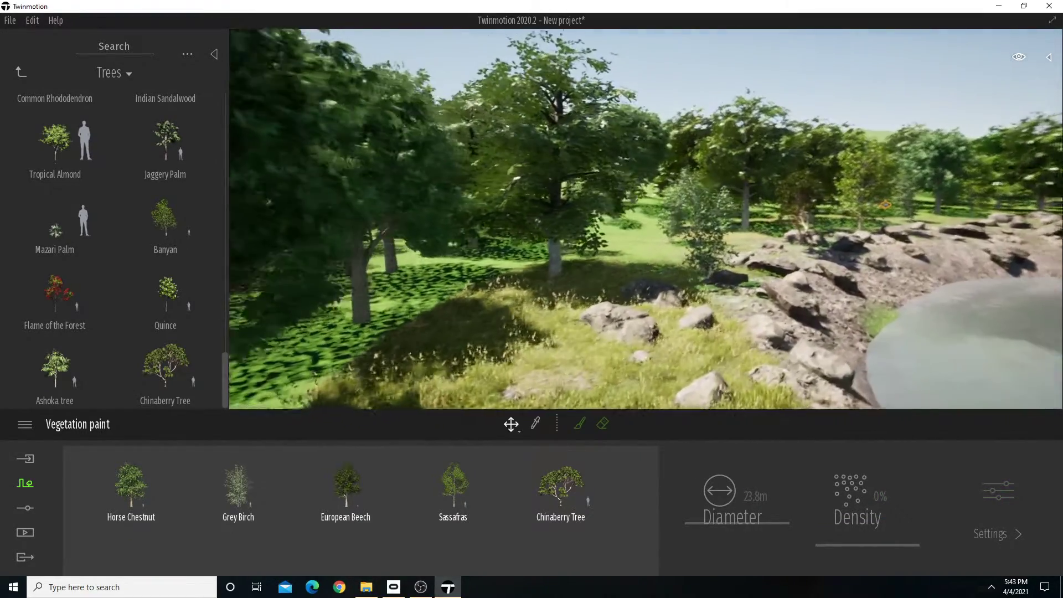
{"action": "key", "text": "w"}
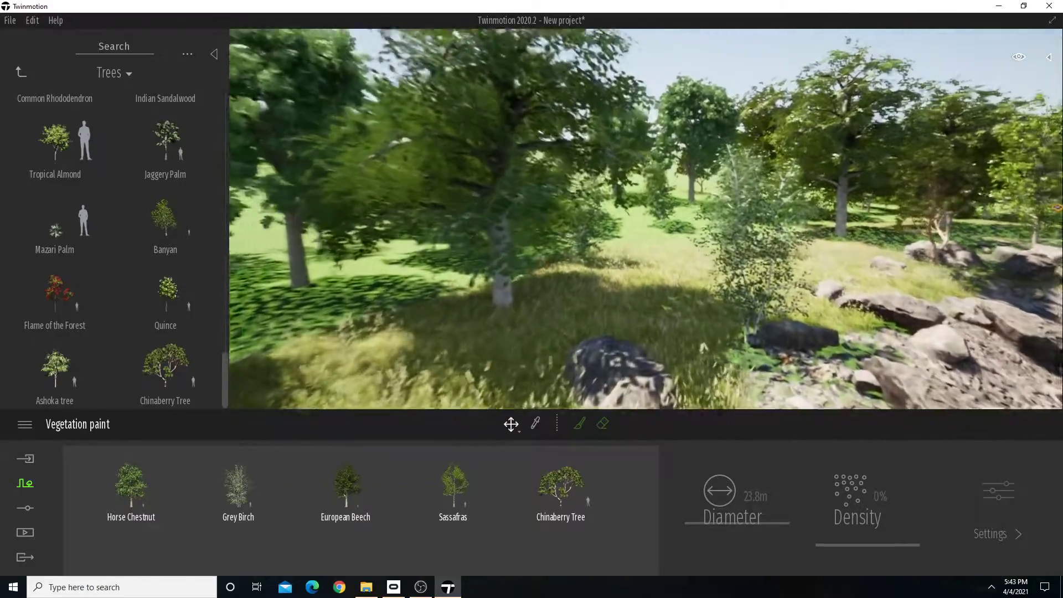
{"action": "key", "text": "w"}
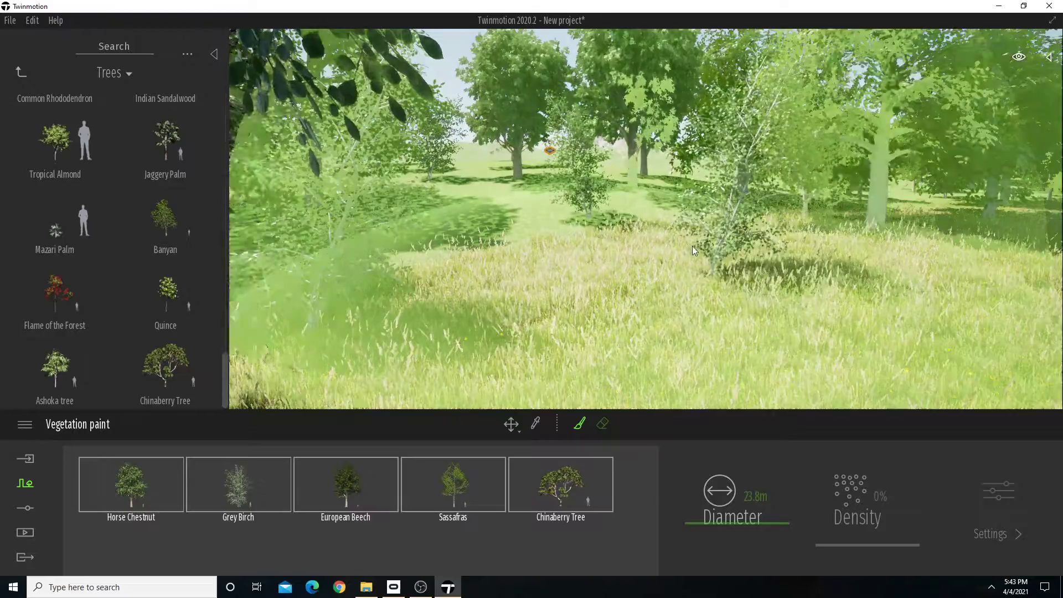
{"action": "right_click_drag", "start_coordinate": [582, 222], "coordinate": [991, 222]}
{"action": "key", "text": "w"}
{"action": "right_click_drag", "start_coordinate": [729, 212], "coordinate": [825, 212]}
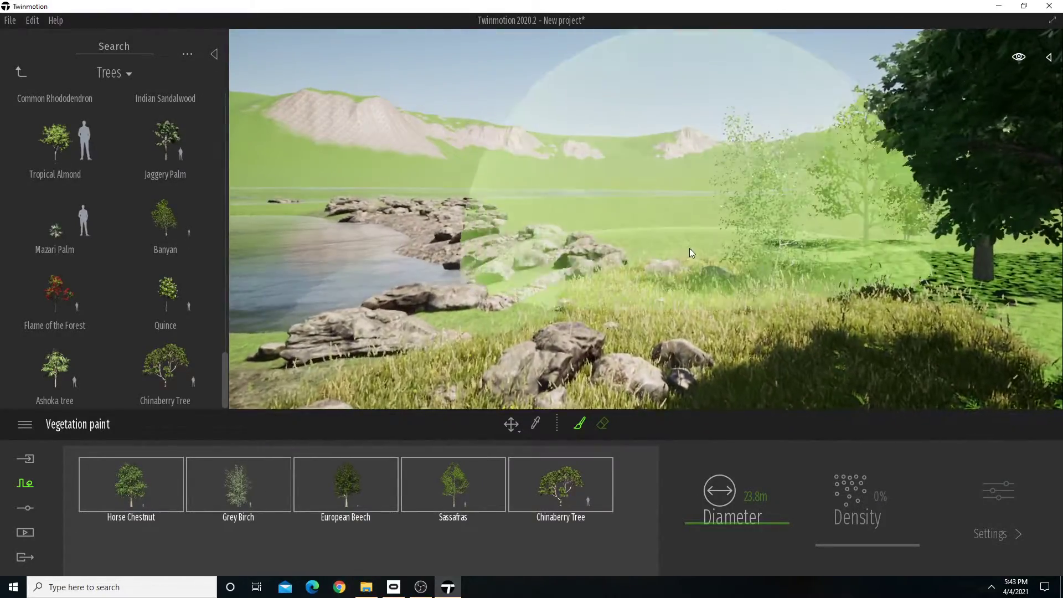
Paint mixed trees behind the shoreline rocks at the other end of the tall grass and across the adjoining lawn.
{"action": "left_click_drag", "start_coordinate": [689, 248], "coordinate": [554, 230]}
{"action": "key", "text": "w"}
{"action": "key", "text": "a"}
{"action": "right_click_drag", "start_coordinate": [554, 230], "coordinate": [504, 213]}
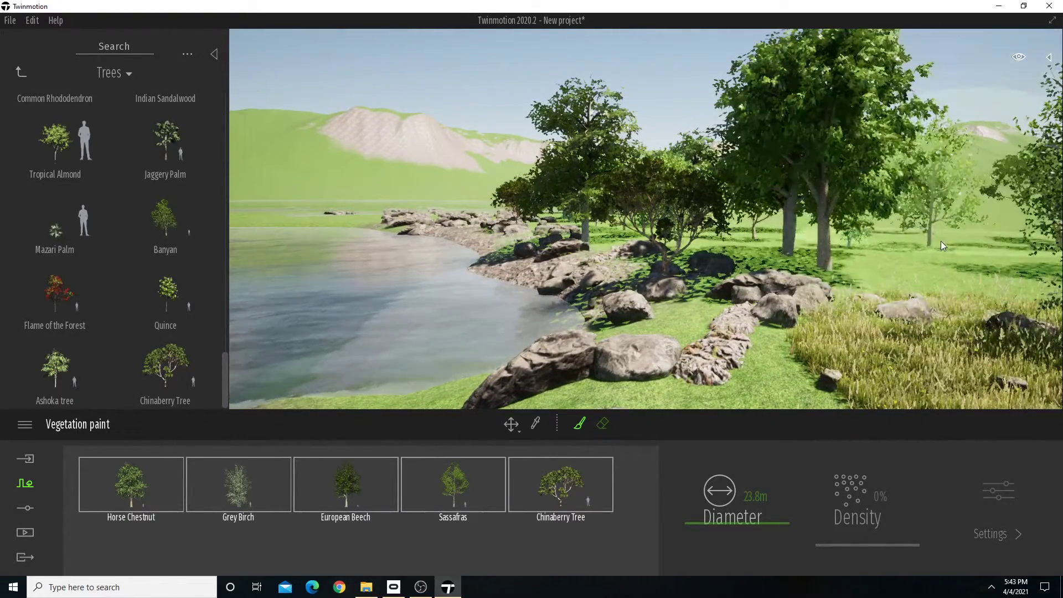
{"action": "right_click_drag", "start_coordinate": [942, 241], "coordinate": [748, 236]}
{"action": "mouse_move", "coordinate": [996, 241]}
{"action": "right_mouse_down"}
{"action": "mouse_move", "coordinate": [886, 241]}
{"action": "mouse_move", "coordinate": [861, 222]}
{"action": "mouse_move", "coordinate": [891, 210]}
{"action": "right_mouse_up"}
Extend the mixed tree painting along the grassy bank and around the far side of the lake.
{"action": "key", "text": "w"}
{"action": "key", "text": "a"}
{"action": "key", "text": "w"}
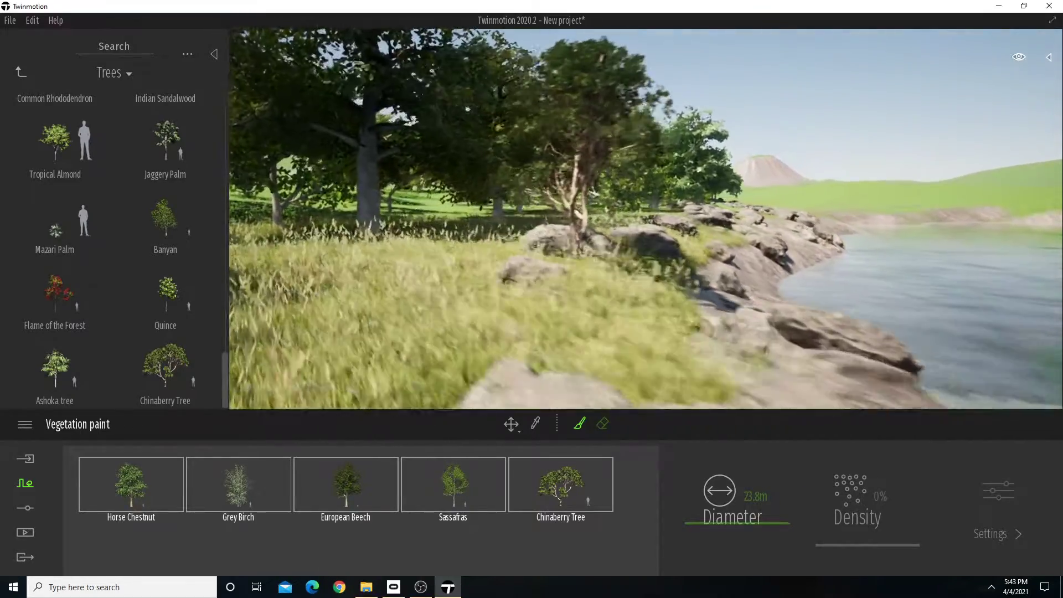
{"action": "key", "text": "w"}
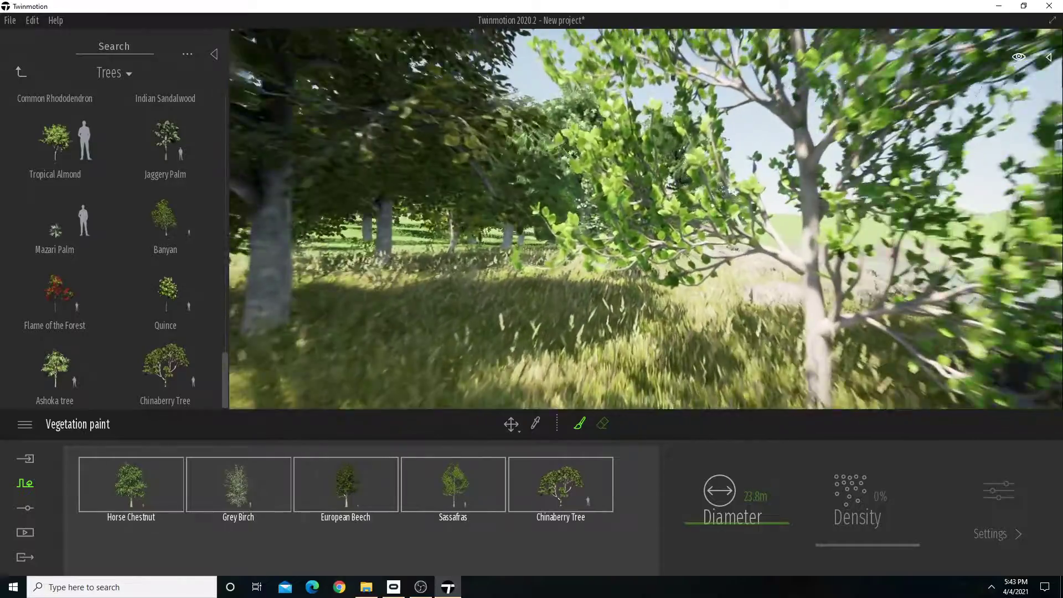
{"action": "key", "text": "w"}
{"action": "mouse_move", "coordinate": [892, 224]}
{"action": "right_mouse_down"}
{"action": "mouse_move", "coordinate": [941, 241]}
{"action": "mouse_move", "coordinate": [941, 230]}
{"action": "mouse_move", "coordinate": [934, 249]}
{"action": "mouse_move", "coordinate": [972, 241]}
{"action": "mouse_move", "coordinate": [908, 221]}
{"action": "mouse_move", "coordinate": [919, 222]}
{"action": "right_mouse_up"}
{"action": "key", "text": "w"}
{"action": "key", "text": "w"}
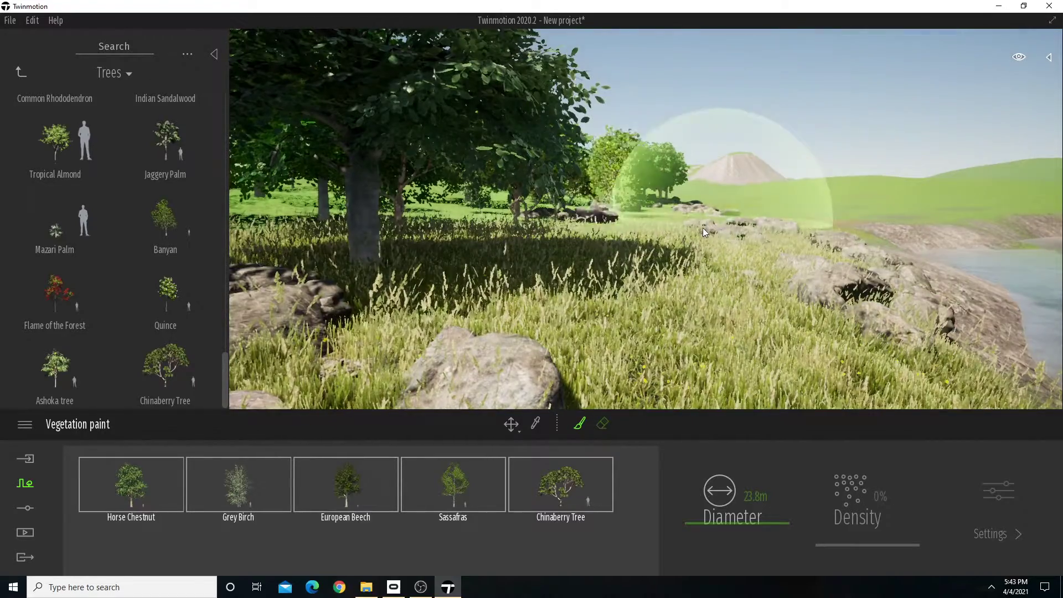
{"action": "mouse_move", "coordinate": [703, 228]}
{"action": "left_mouse_down"}
{"action": "mouse_move", "coordinate": [787, 211]}
{"action": "mouse_move", "coordinate": [986, 211]}
{"action": "mouse_move", "coordinate": [979, 219]}
{"action": "left_mouse_up"}
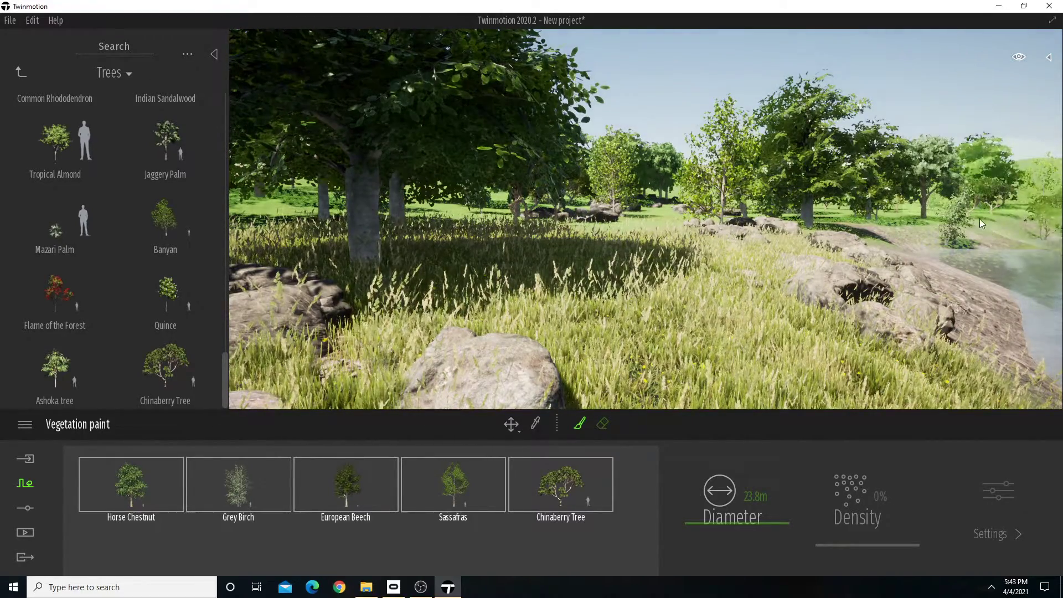
Erase the stray painted trees at the water's edge along the shoreline and leave vegetation painting.
{"action": "key", "text": "s"}
{"action": "mouse_move", "coordinate": [978, 218]}
{"action": "right_mouse_down"}
{"action": "mouse_move", "coordinate": [1018, 221]}
{"action": "mouse_move", "coordinate": [997, 219]}
{"action": "right_mouse_up"}
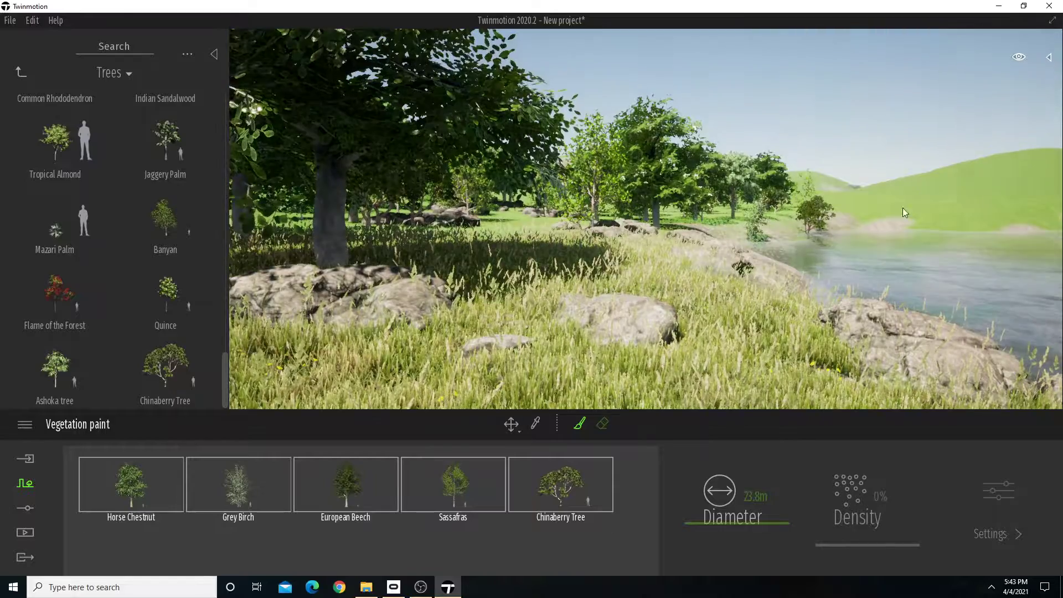
{"action": "left_click", "coordinate": [602, 423]}
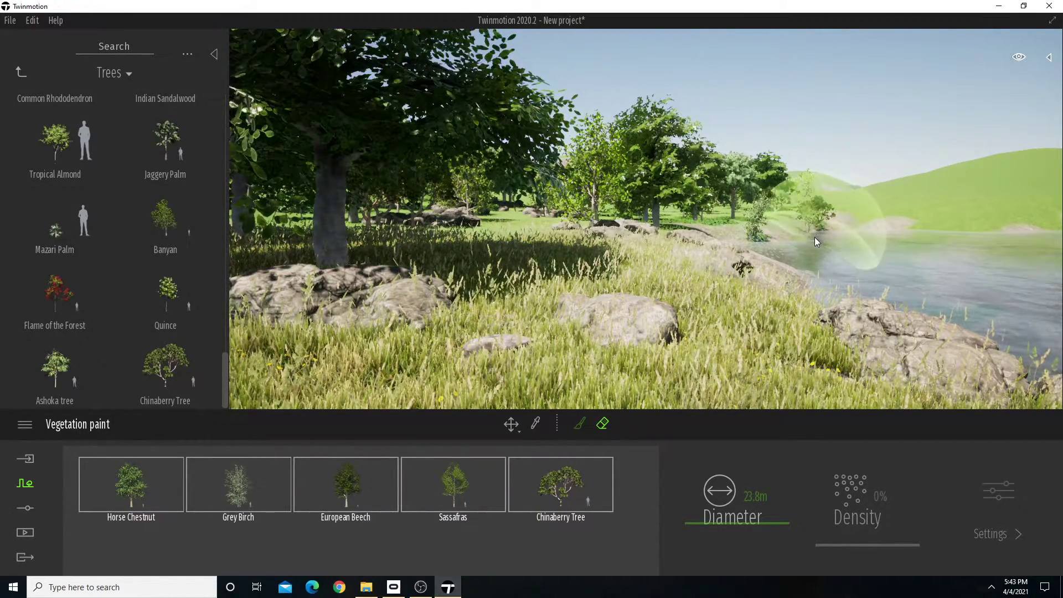
{"action": "left_click", "coordinate": [815, 237]}
{"action": "key", "text": "s"}
{"action": "right_click_drag", "start_coordinate": [900, 231], "coordinate": [757, 261]}
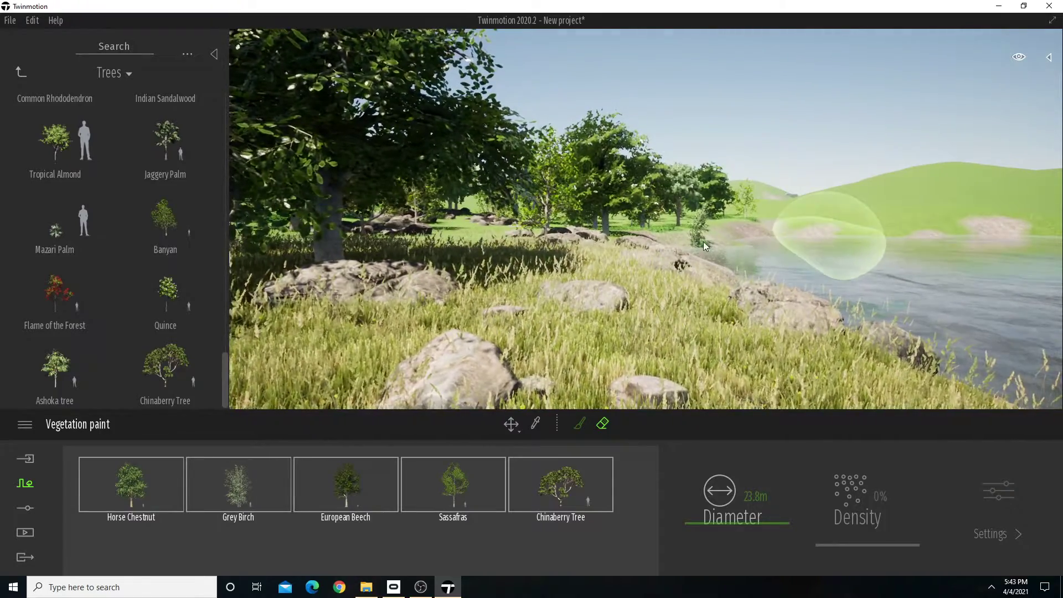
{"action": "left_click", "coordinate": [696, 241]}
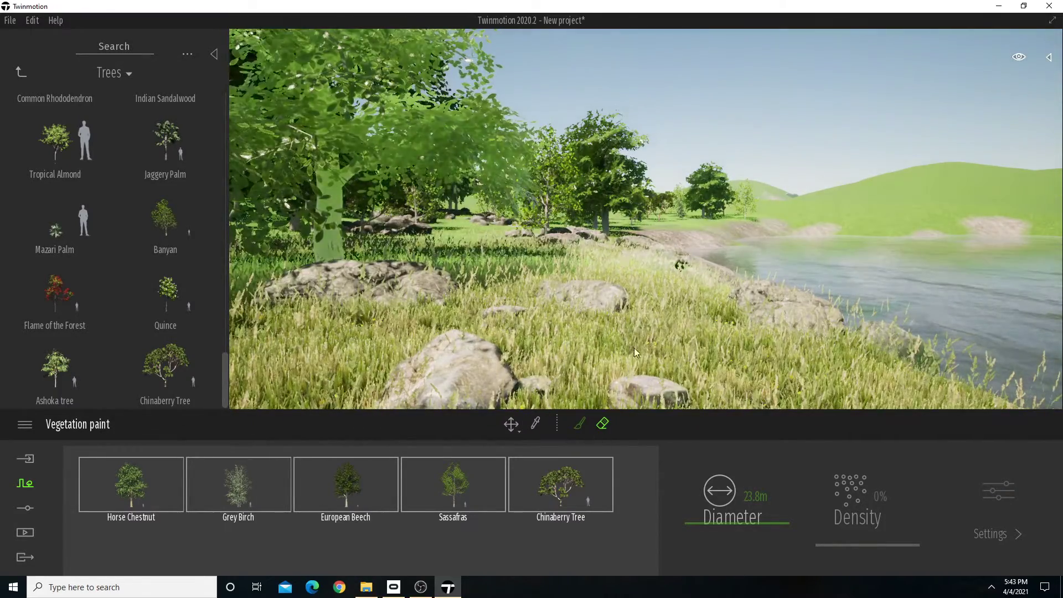
{"action": "right_click_drag", "start_coordinate": [676, 254], "coordinate": [533, 254]}
{"action": "key", "text": "s"}
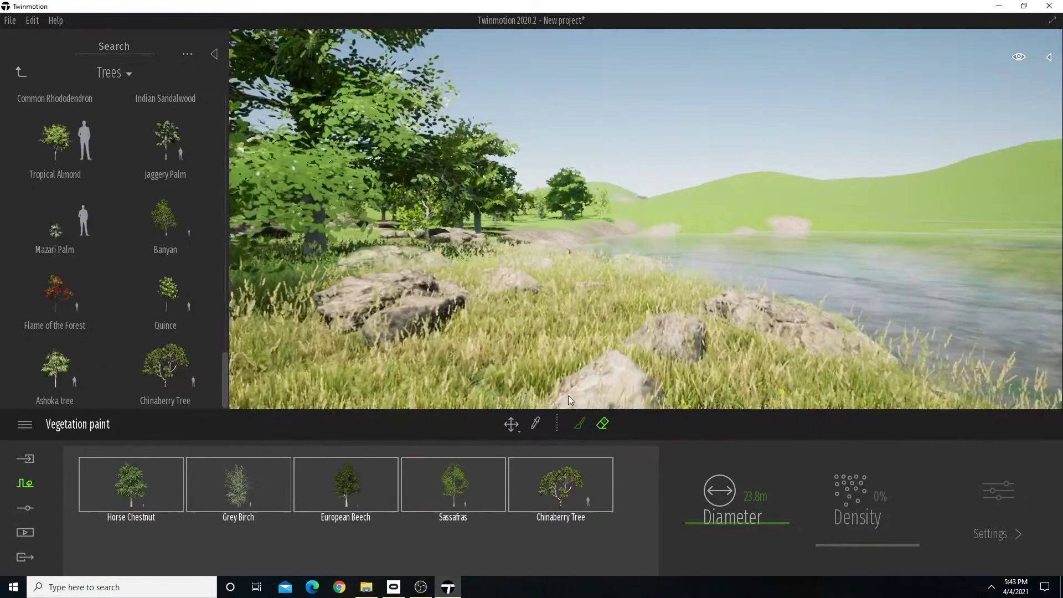
{"action": "mouse_move", "coordinate": [14, 98]}
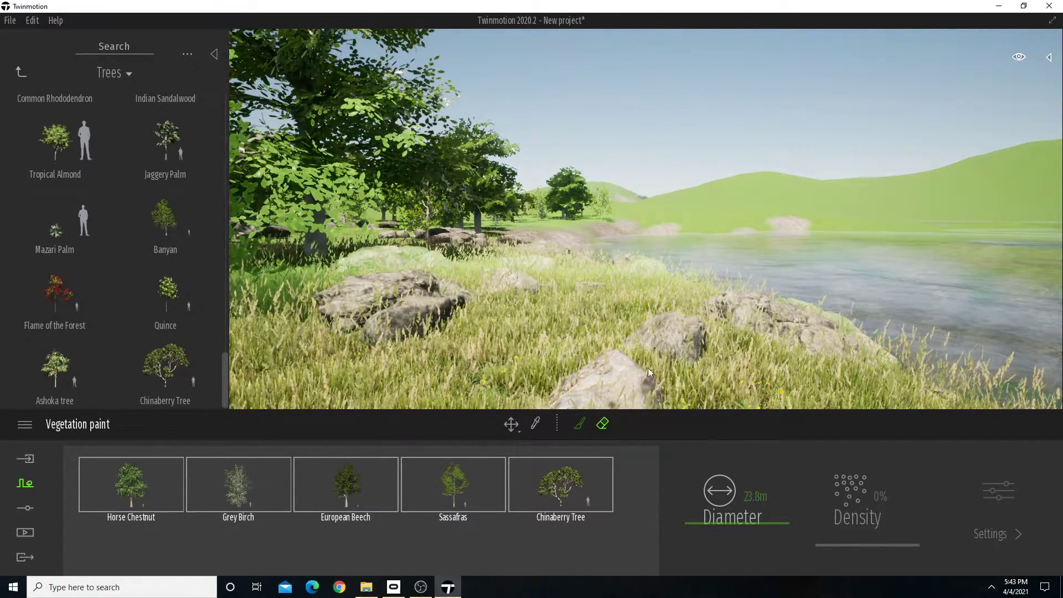
{"action": "key", "text": "Escape"}
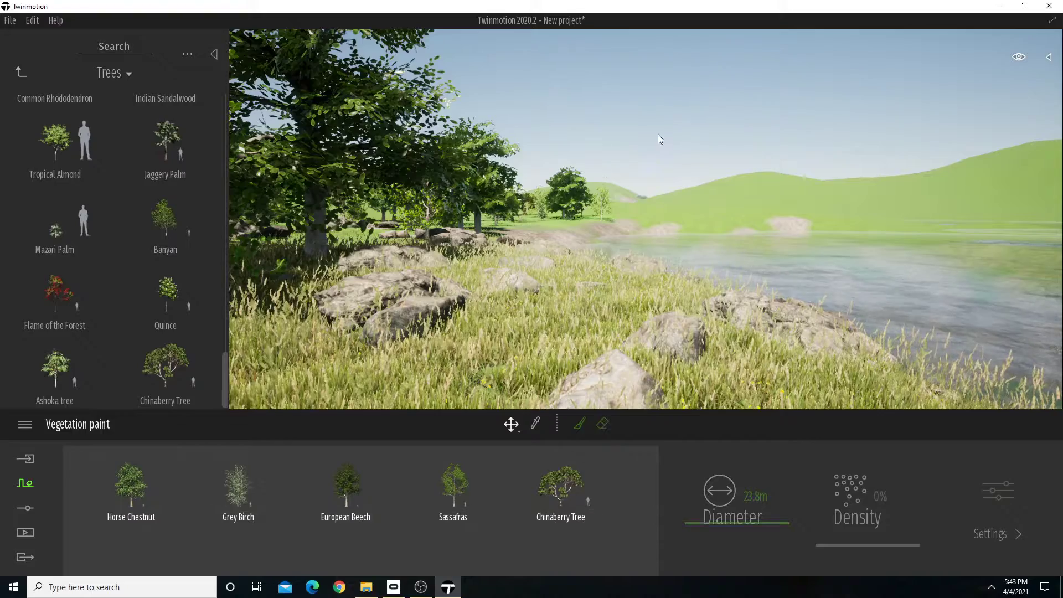
{"action": "key", "text": "Escape"}
Place the Fallen tree 2 model from the Misc. vegetation category on the grassy bank beside the shoreline rocks.
{"action": "mouse_move", "coordinate": [646, 221]}
{"action": "right_mouse_down"}
{"action": "mouse_move", "coordinate": [775, 222]}
{"action": "mouse_move", "coordinate": [576, 221]}
{"action": "mouse_move", "coordinate": [726, 222]}
{"action": "mouse_move", "coordinate": [642, 222]}
{"action": "right_mouse_up"}
{"action": "right_click_drag", "start_coordinate": [734, 226], "coordinate": [727, 226]}
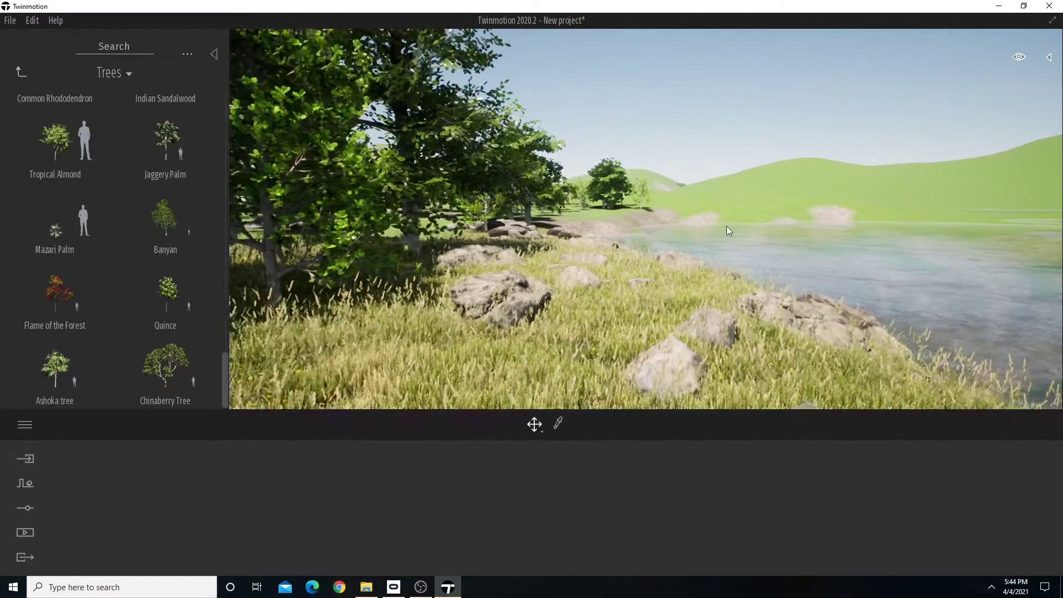
{"action": "left_click", "coordinate": [22, 73]}
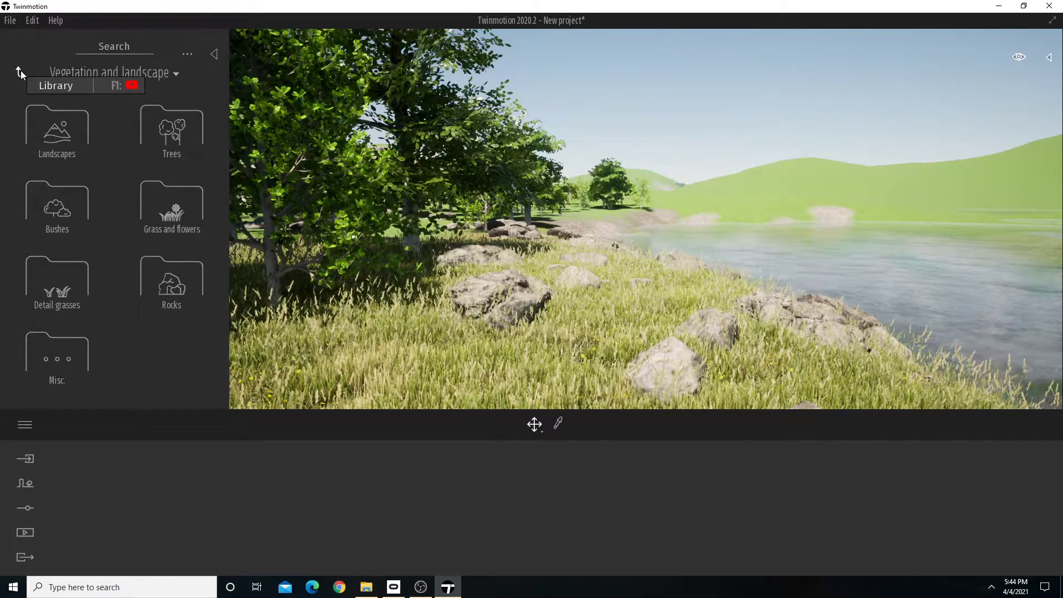
{"action": "left_click", "coordinate": [59, 359]}
{"action": "scroll", "coordinate": [90, 311], "scroll_direction": "down", "scroll_amount": 5}
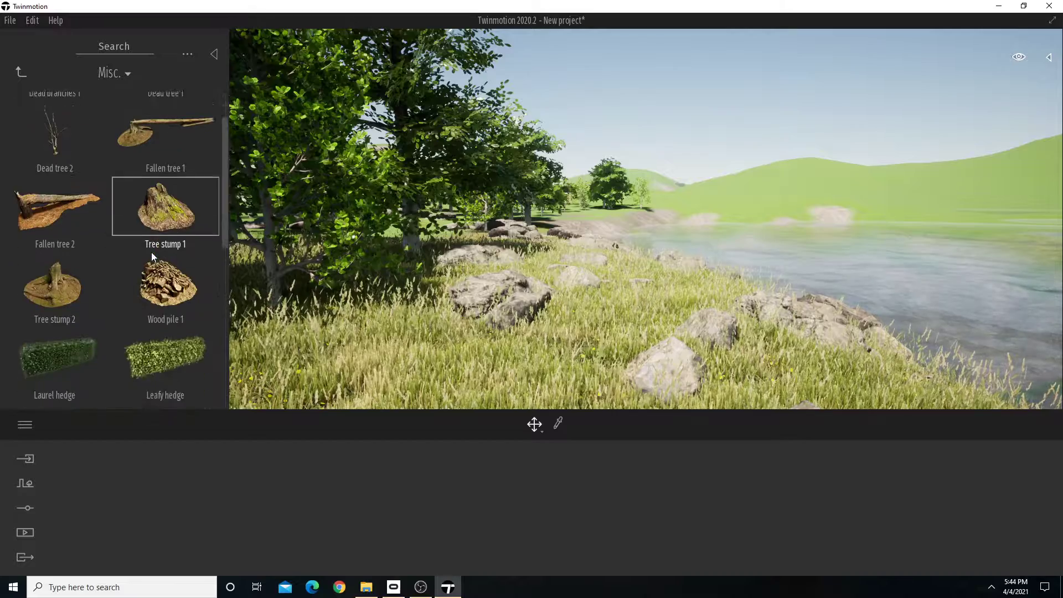
{"action": "scroll", "coordinate": [174, 339], "scroll_direction": "up", "scroll_amount": 4}
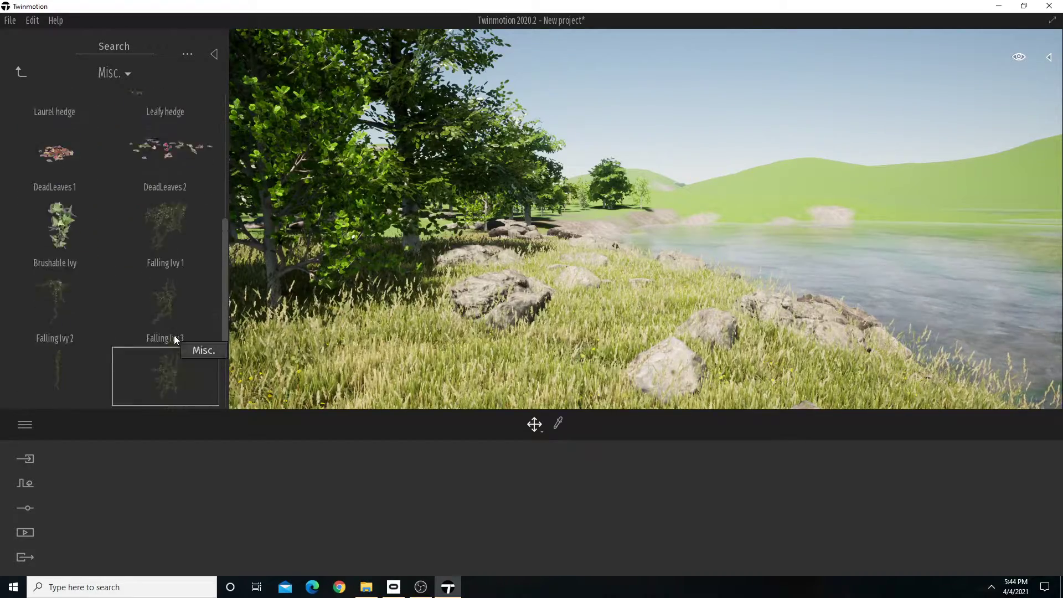
{"action": "scroll", "coordinate": [175, 333], "scroll_direction": "up", "scroll_amount": 1}
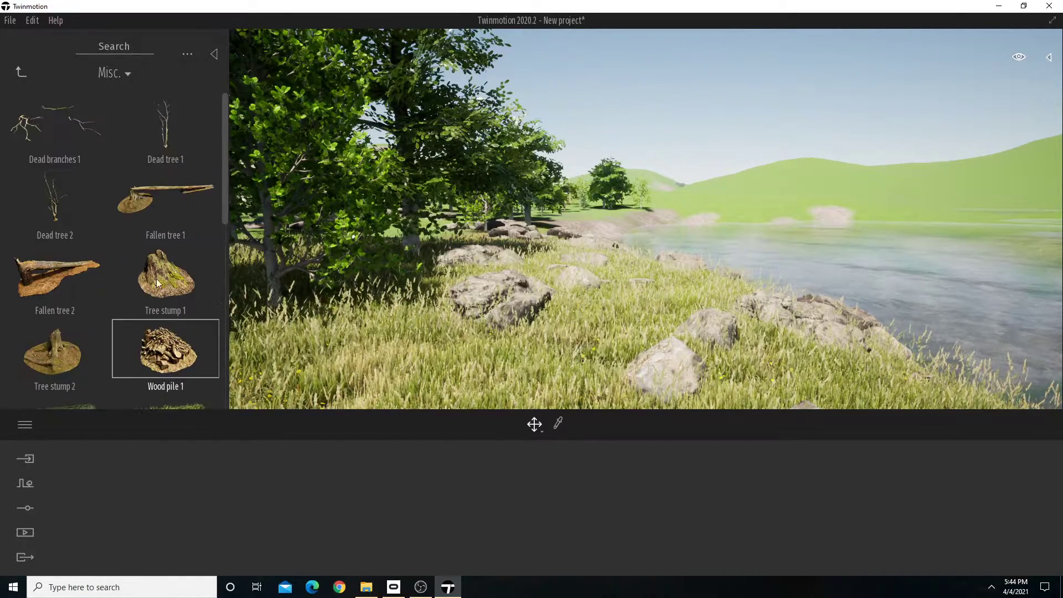
{"action": "left_click_drag", "start_coordinate": [36, 262], "coordinate": [697, 303]}
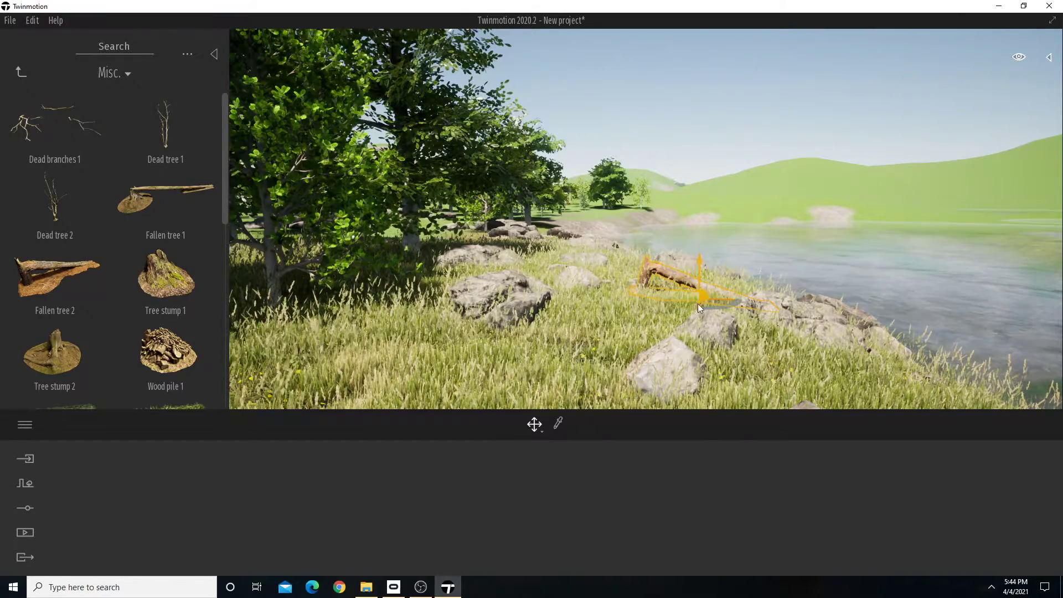
{"action": "key", "text": "w"}
{"action": "mouse_move", "coordinate": [698, 303]}
{"action": "right_mouse_down"}
{"action": "mouse_move", "coordinate": [729, 294]}
{"action": "mouse_move", "coordinate": [708, 305]}
{"action": "right_mouse_up"}
{"action": "key", "text": "d"}
{"action": "left_click", "coordinate": [719, 262]}
{"action": "right_click_drag", "start_coordinate": [720, 262], "coordinate": [723, 259]}
{"action": "key", "text": "s"}
Start a new empty vegetation paint set and open the Bushes category as its source of models.
{"action": "scroll", "coordinate": [165, 277], "scroll_direction": "down", "scroll_amount": 3}
{"action": "scroll", "coordinate": [148, 337], "scroll_direction": "up", "scroll_amount": 1}
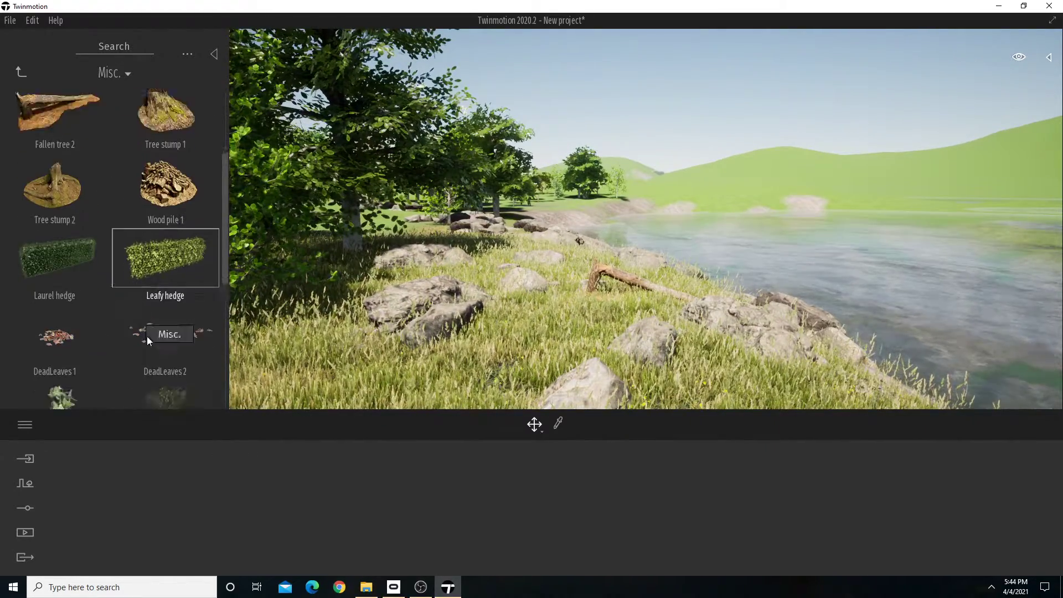
{"action": "scroll", "coordinate": [154, 339], "scroll_direction": "down", "scroll_amount": 4}
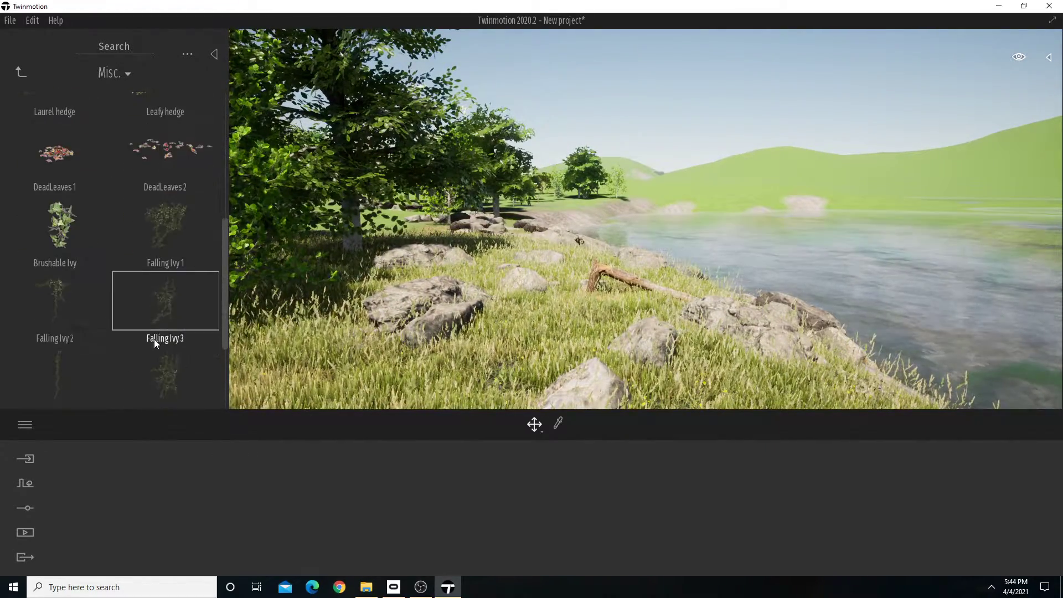
{"action": "left_click", "coordinate": [21, 70]}
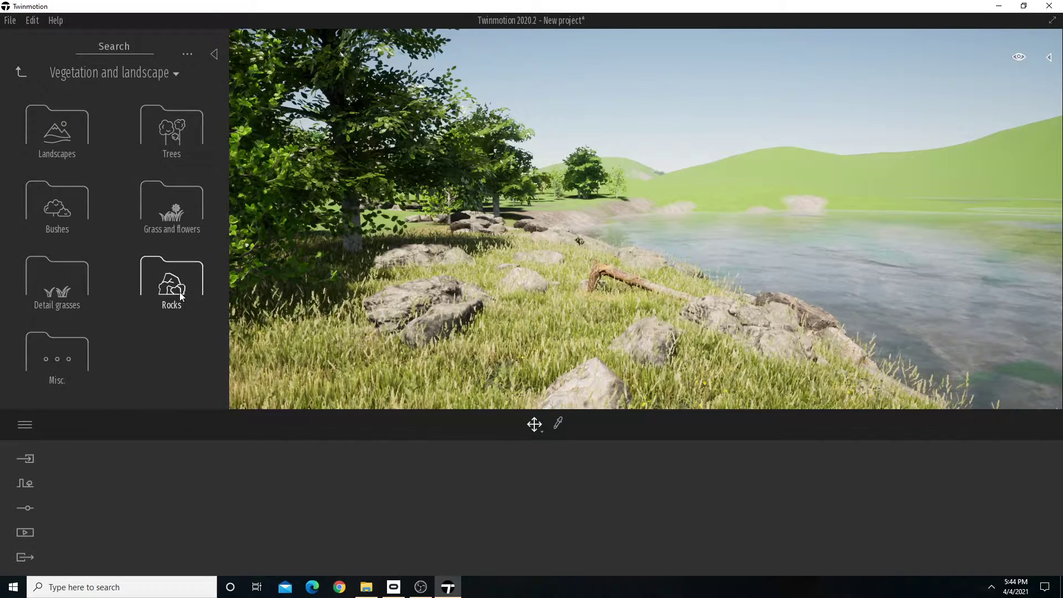
{"action": "left_click", "coordinate": [58, 211]}
{"action": "key", "text": "s"}
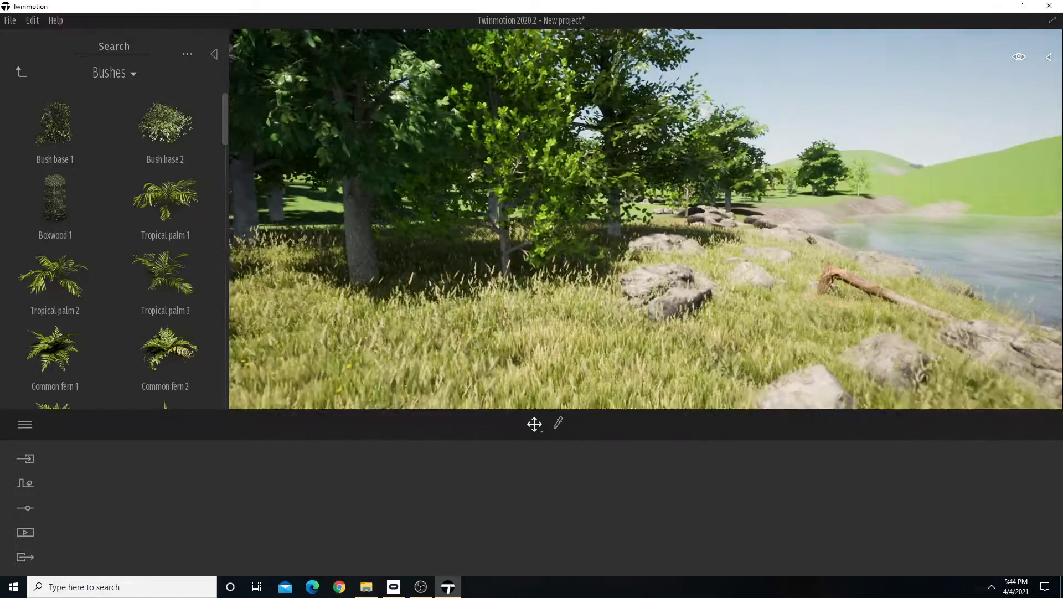
{"action": "key", "text": "w"}
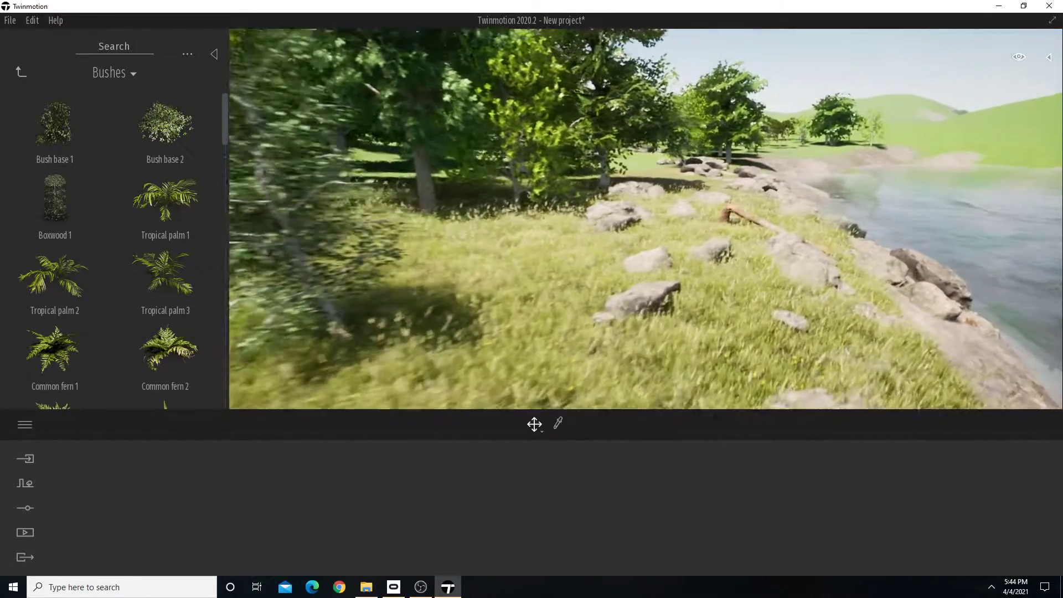
{"action": "left_click", "coordinate": [25, 483]}
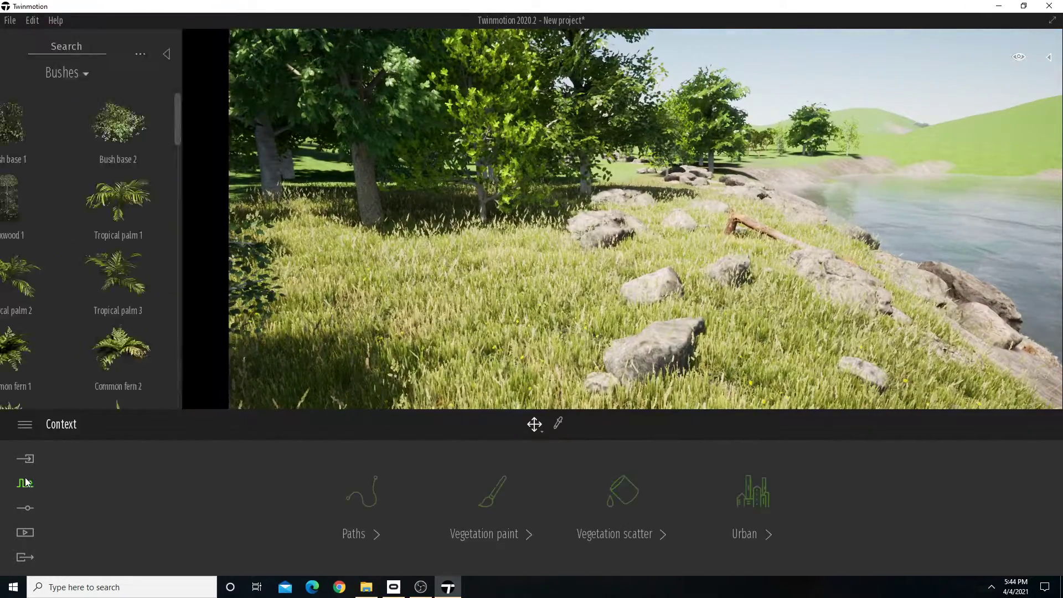
{"action": "left_click", "coordinate": [487, 508]}
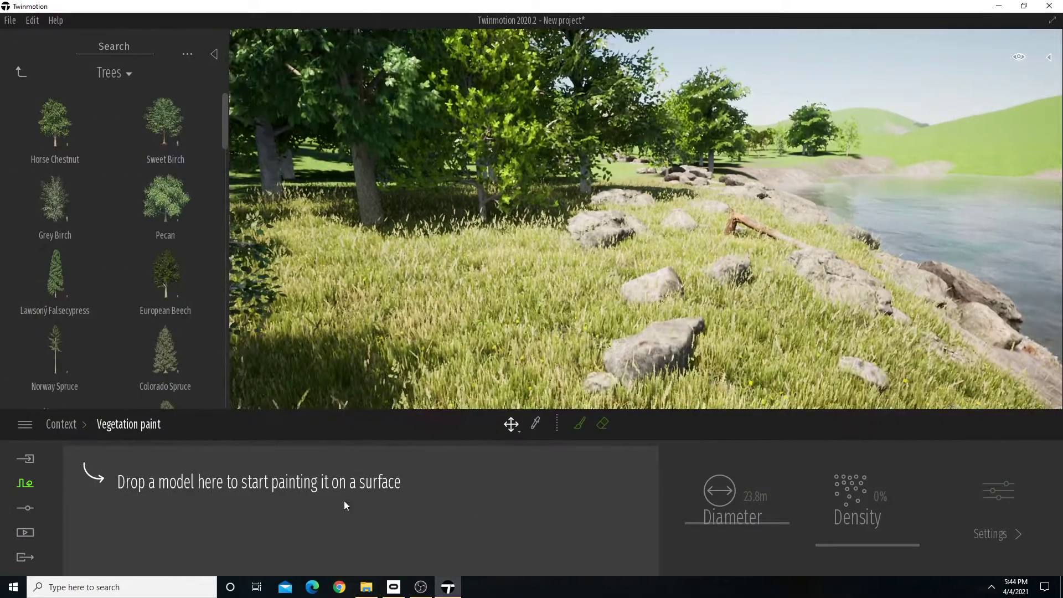
{"action": "left_click", "coordinate": [21, 71]}
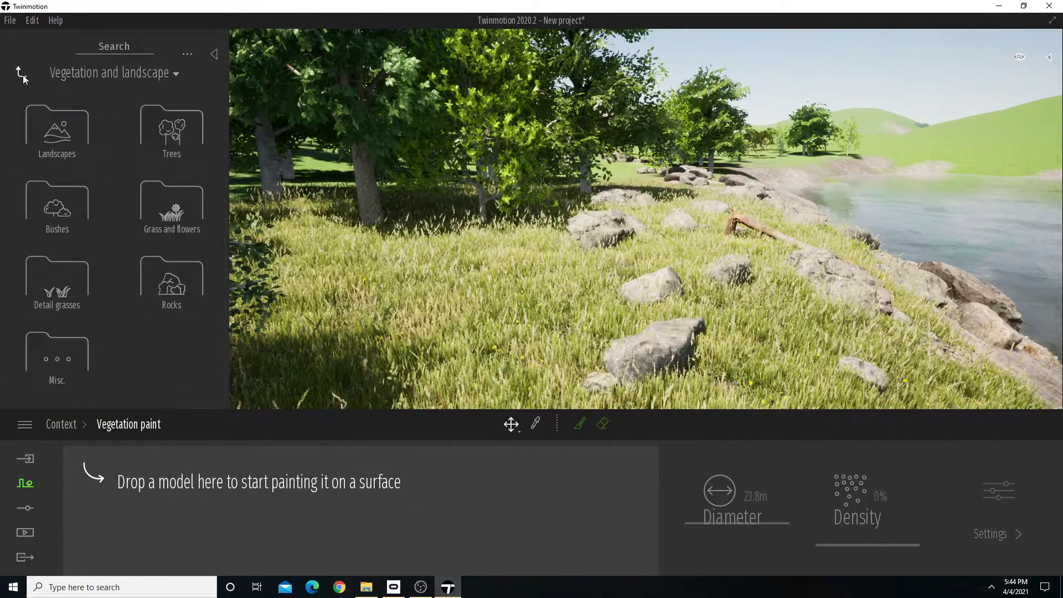
{"action": "left_click", "coordinate": [70, 203]}
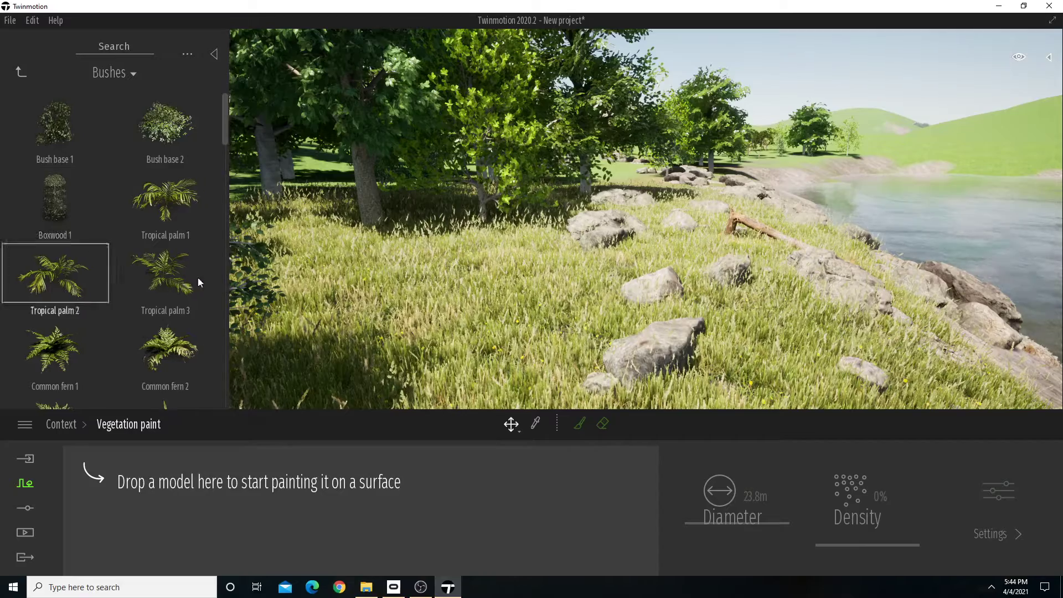
Add Common fern 2, Rhapis excelsa 1 and Rhapis excelsa 2 to the vegetation paint set.
{"action": "scroll", "coordinate": [198, 239], "scroll_direction": "down", "scroll_amount": 1}
{"action": "scroll", "coordinate": [183, 283], "scroll_direction": "down", "scroll_amount": 1}
{"action": "scroll", "coordinate": [184, 293], "scroll_direction": "down", "scroll_amount": 3}
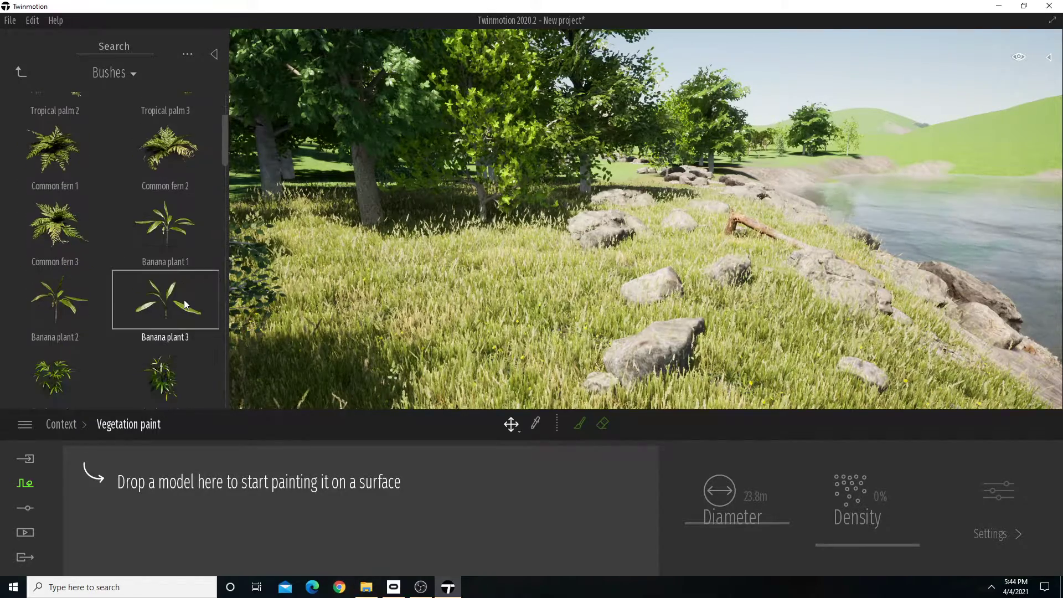
{"action": "scroll", "coordinate": [185, 295], "scroll_direction": "up", "scroll_amount": 2}
{"action": "left_click_drag", "start_coordinate": [178, 200], "coordinate": [201, 549]}
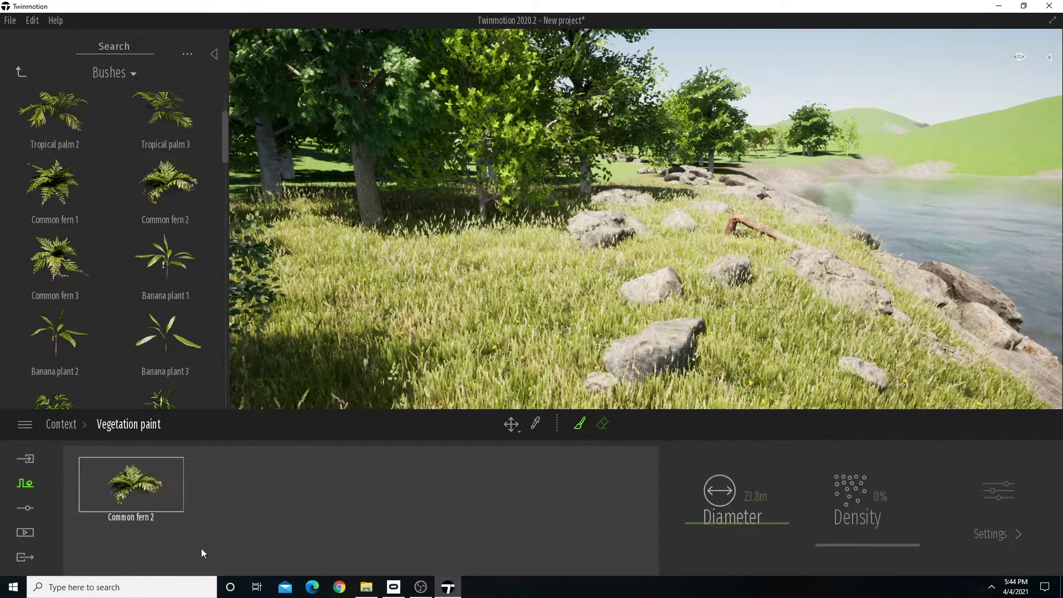
{"action": "scroll", "coordinate": [162, 304], "scroll_direction": "down", "scroll_amount": 2}
{"action": "scroll", "coordinate": [162, 304], "scroll_direction": "down", "scroll_amount": 1}
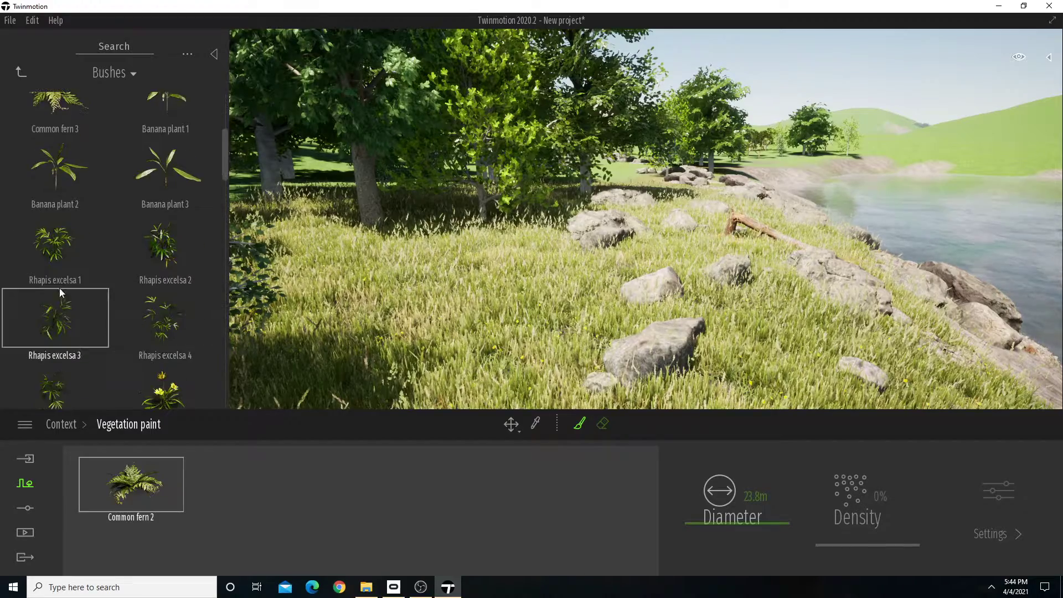
{"action": "mouse_move", "coordinate": [62, 252]}
{"action": "left_mouse_down"}
{"action": "mouse_move", "coordinate": [213, 413]}
{"action": "mouse_move", "coordinate": [221, 470]}
{"action": "left_mouse_up"}
{"action": "mouse_move", "coordinate": [171, 232]}
{"action": "left_mouse_down"}
{"action": "mouse_move", "coordinate": [296, 486]}
{"action": "mouse_move", "coordinate": [341, 487]}
{"action": "left_mouse_up"}
Add Boston fern 1, Leatherleaf fern 3, Blue lupin 2 and a slender grass-like plant to the vegetation paint set.
{"action": "scroll", "coordinate": [171, 320], "scroll_direction": "down", "scroll_amount": 4}
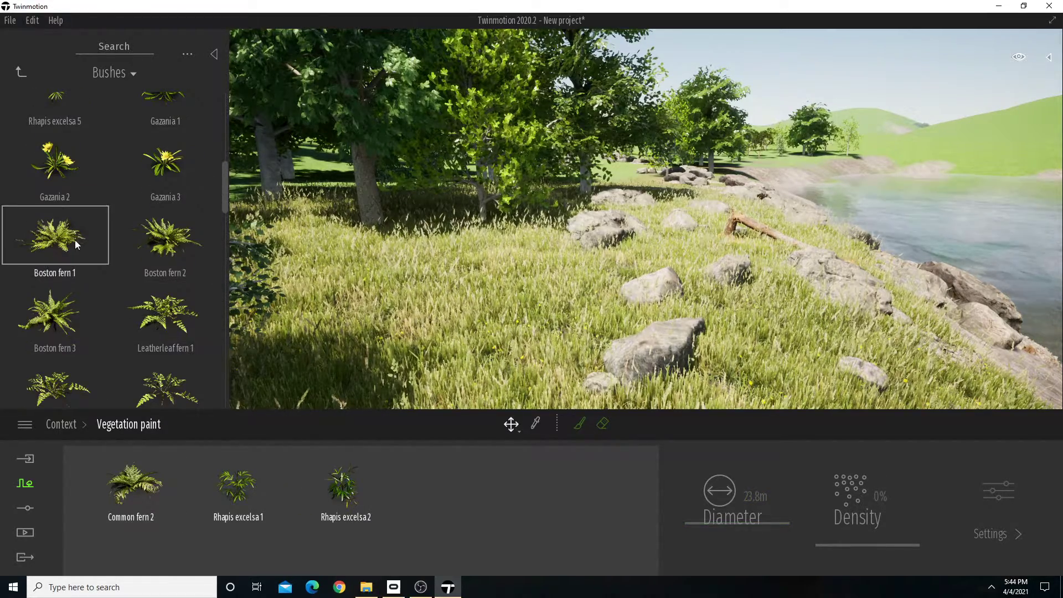
{"action": "mouse_move", "coordinate": [53, 238]}
{"action": "left_mouse_down"}
{"action": "mouse_move", "coordinate": [432, 493]}
{"action": "mouse_move", "coordinate": [451, 487]}
{"action": "left_mouse_up"}
{"action": "scroll", "coordinate": [182, 324], "scroll_direction": "down", "scroll_amount": 3}
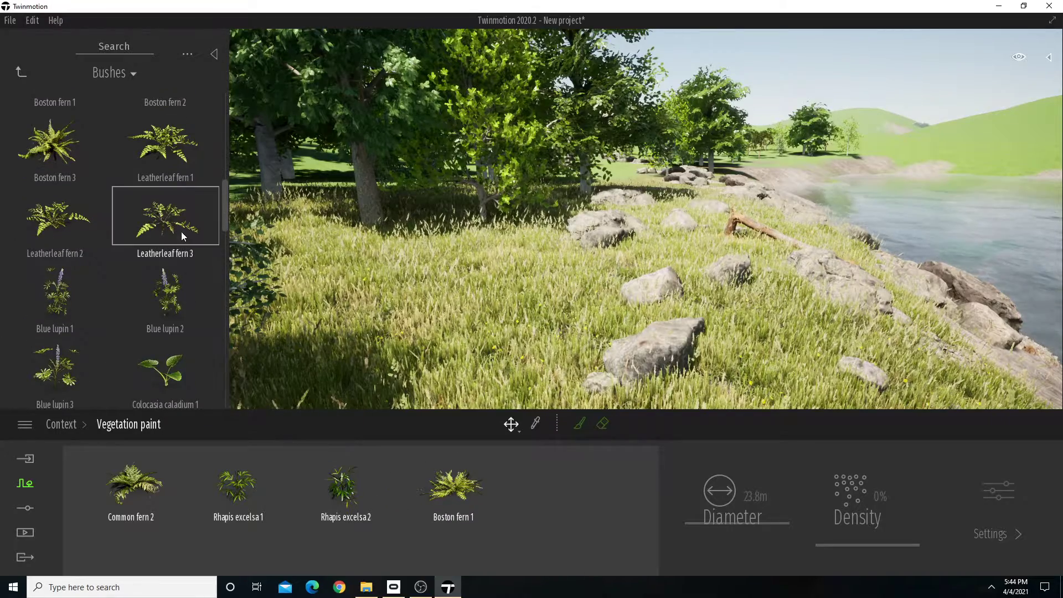
{"action": "mouse_move", "coordinate": [181, 231]}
{"action": "left_mouse_down"}
{"action": "mouse_move", "coordinate": [537, 483]}
{"action": "mouse_move", "coordinate": [560, 487]}
{"action": "left_mouse_up"}
{"action": "scroll", "coordinate": [165, 253], "scroll_direction": "down", "scroll_amount": 1}
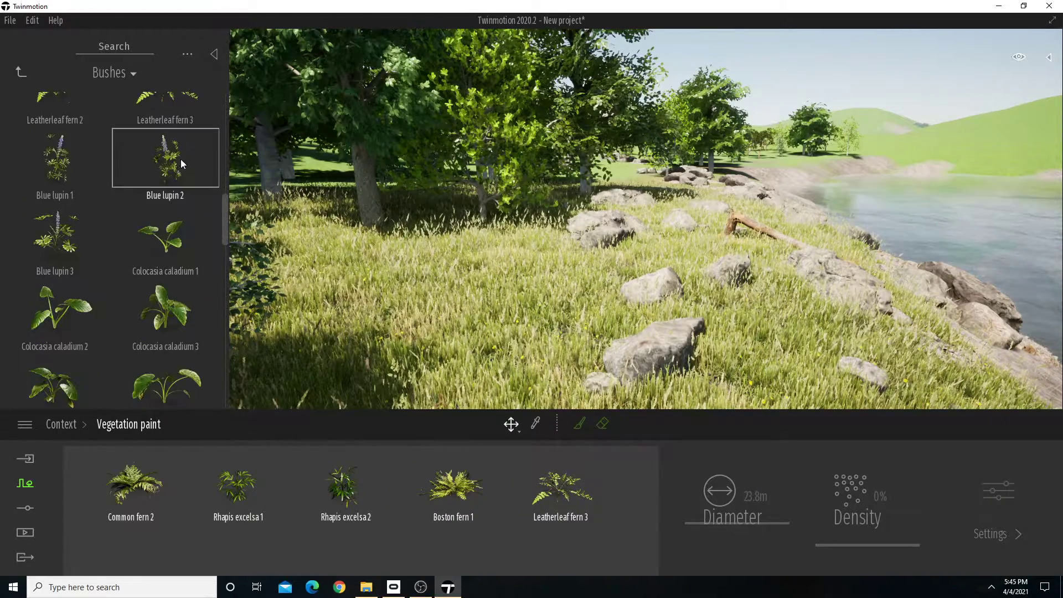
{"action": "mouse_move", "coordinate": [166, 166]}
{"action": "left_mouse_down"}
{"action": "mouse_move", "coordinate": [624, 483]}
{"action": "mouse_move", "coordinate": [624, 501]}
{"action": "left_mouse_up"}
{"action": "scroll", "coordinate": [107, 247], "scroll_direction": "down", "scroll_amount": 5}
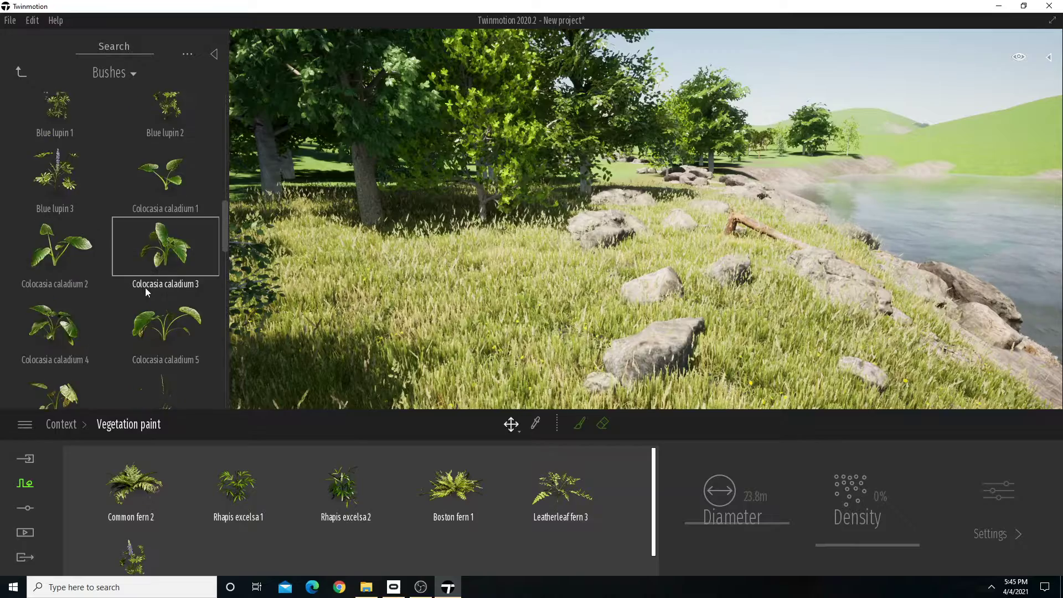
{"action": "mouse_move", "coordinate": [178, 184]}
{"action": "left_mouse_down"}
{"action": "mouse_move", "coordinate": [254, 504]}
{"action": "mouse_move", "coordinate": [221, 528]}
{"action": "left_mouse_up"}
{"action": "scroll", "coordinate": [146, 305], "scroll_direction": "down", "scroll_amount": 3}
{"action": "scroll", "coordinate": [155, 305], "scroll_direction": "down", "scroll_amount": 4}
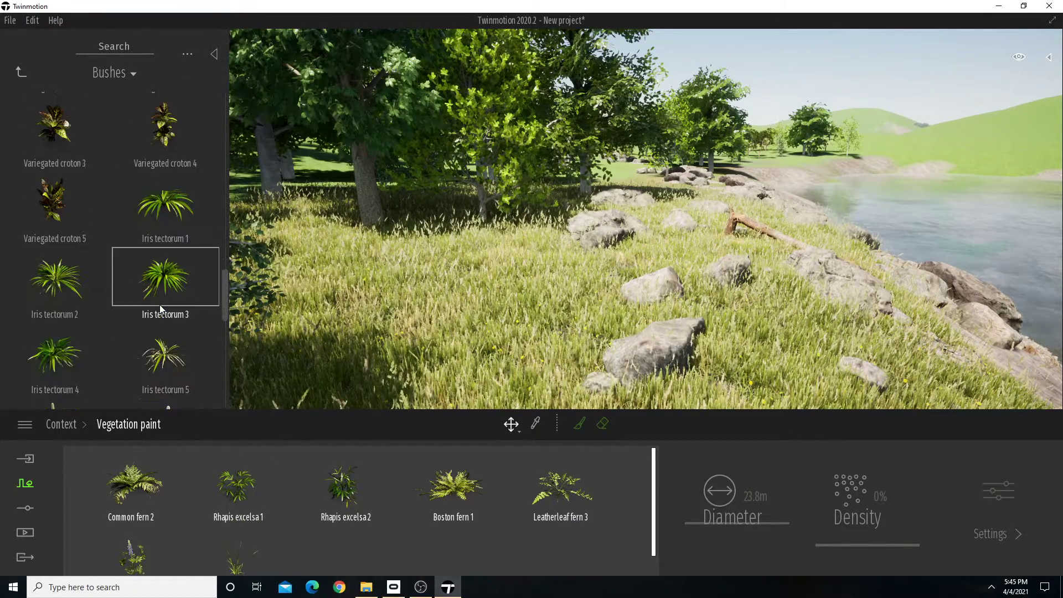
Paint the mixed ferns and bushes across the grassy bank between the trees and the shoreline rocks.
{"action": "key", "text": "s"}
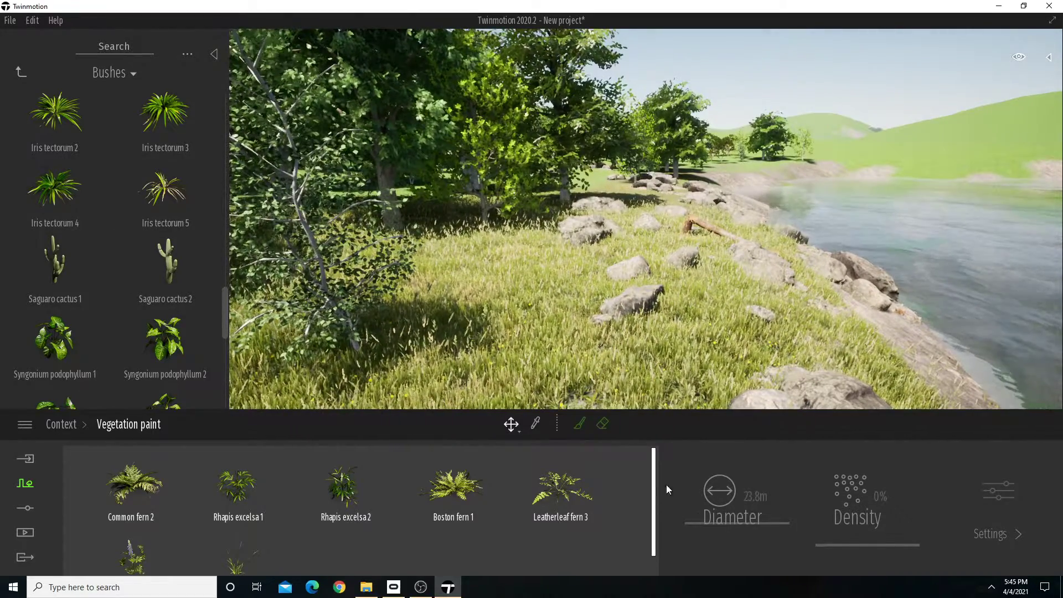
{"action": "left_click", "coordinate": [580, 424]}
{"action": "mouse_move", "coordinate": [598, 191]}
{"action": "left_mouse_down"}
{"action": "mouse_move", "coordinate": [600, 175]}
{"action": "mouse_move", "coordinate": [614, 186]}
{"action": "mouse_move", "coordinate": [615, 177]}
{"action": "mouse_move", "coordinate": [505, 251]}
{"action": "mouse_move", "coordinate": [430, 333]}
{"action": "left_mouse_up"}
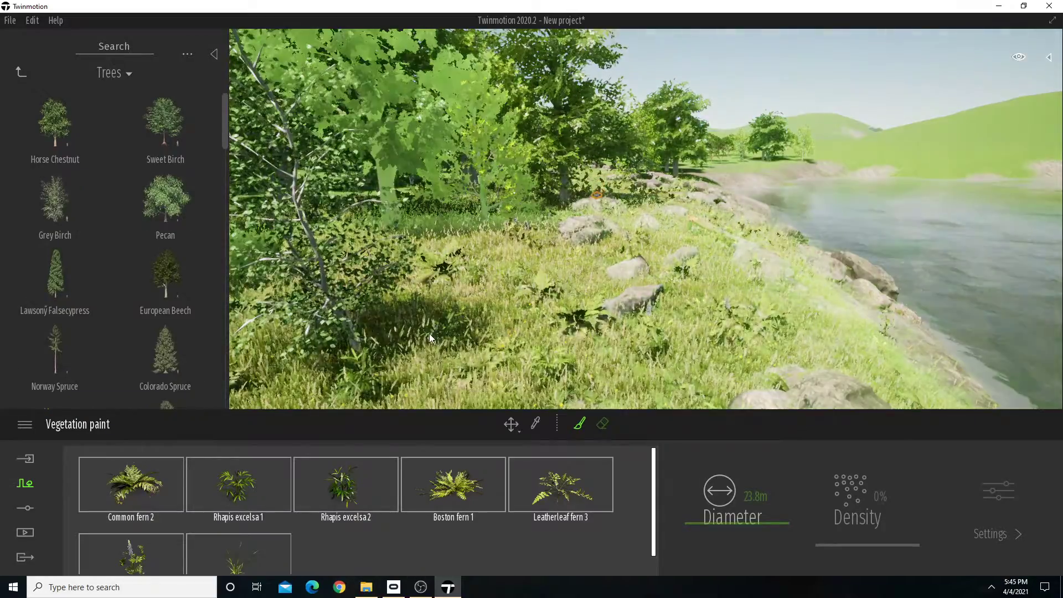
{"action": "key", "text": "s"}
{"action": "mouse_move", "coordinate": [429, 333]}
{"action": "right_mouse_down"}
{"action": "mouse_move", "coordinate": [582, 333]}
{"action": "mouse_move", "coordinate": [625, 349]}
{"action": "mouse_move", "coordinate": [598, 335]}
{"action": "mouse_move", "coordinate": [620, 335]}
{"action": "right_mouse_up"}
{"action": "right_click_drag", "start_coordinate": [243, 306], "coordinate": [324, 306]}
{"action": "key", "text": "s"}
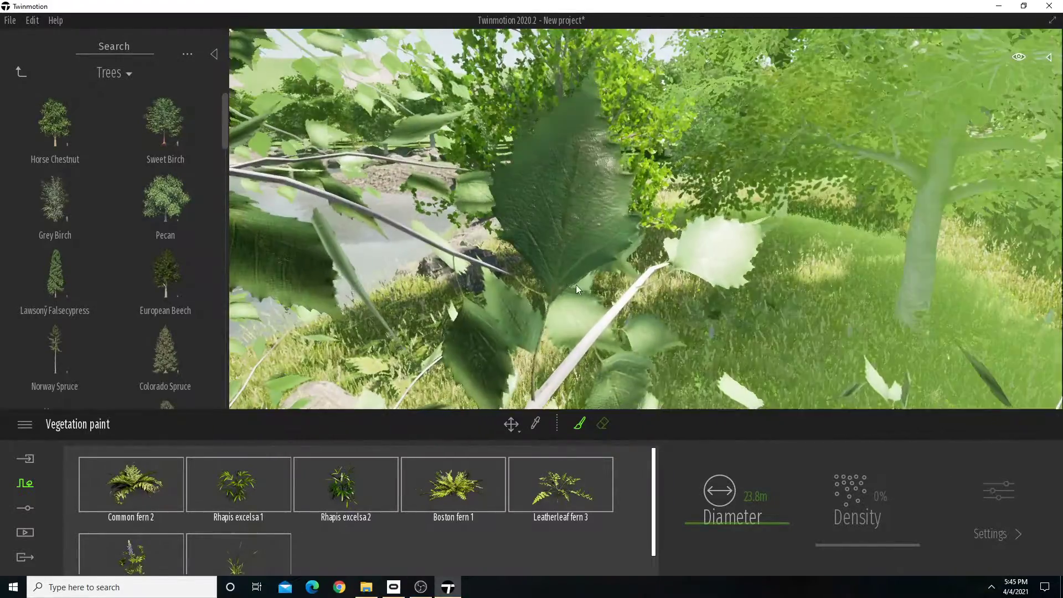
Extend the fern and bush painting through the tall grass and along the rocky shore around the lake's bend.
{"action": "key", "text": "w"}
{"action": "right_click_drag", "start_coordinate": [675, 213], "coordinate": [604, 207]}
{"action": "left_click_drag", "start_coordinate": [421, 232], "coordinate": [387, 310]}
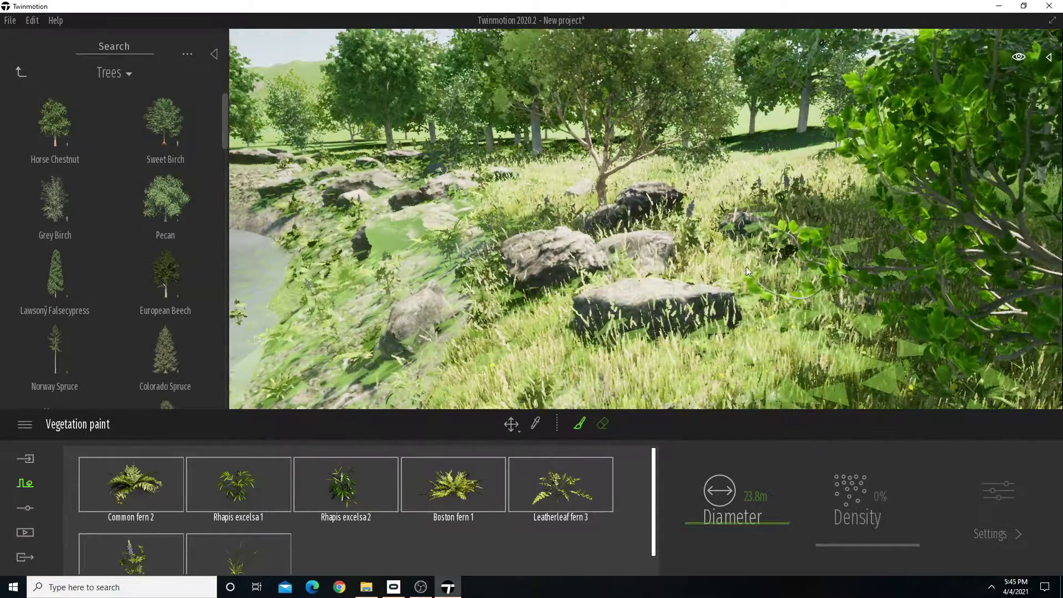
{"action": "key", "text": "s"}
{"action": "right_click_drag", "start_coordinate": [387, 310], "coordinate": [318, 304]}
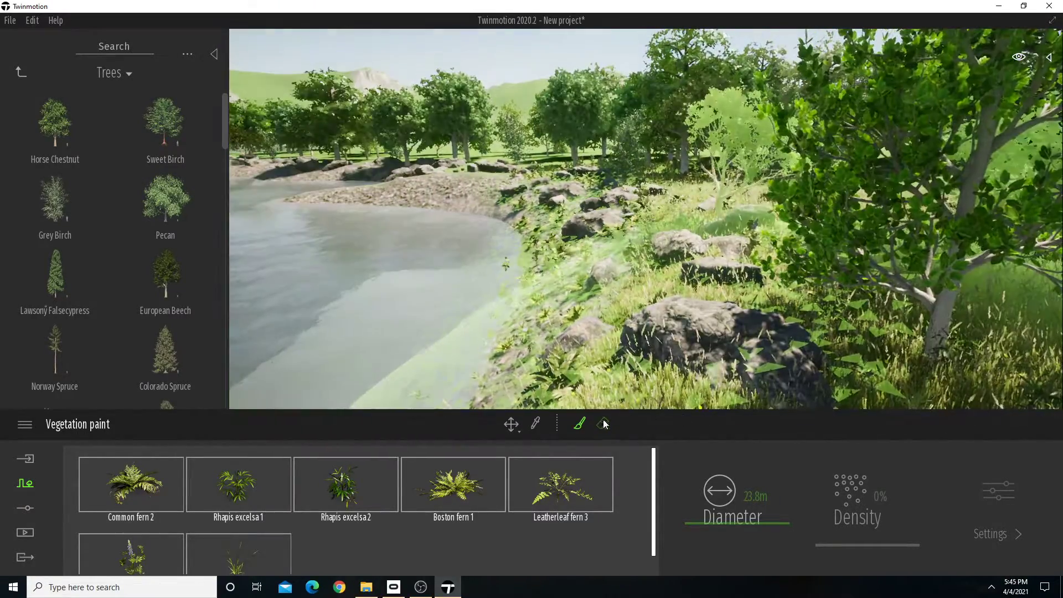
Erase the painted ferns and bushes from the gravel shore and the water's edge.
{"action": "left_click", "coordinate": [603, 424]}
{"action": "left_click_drag", "start_coordinate": [464, 281], "coordinate": [460, 270]}
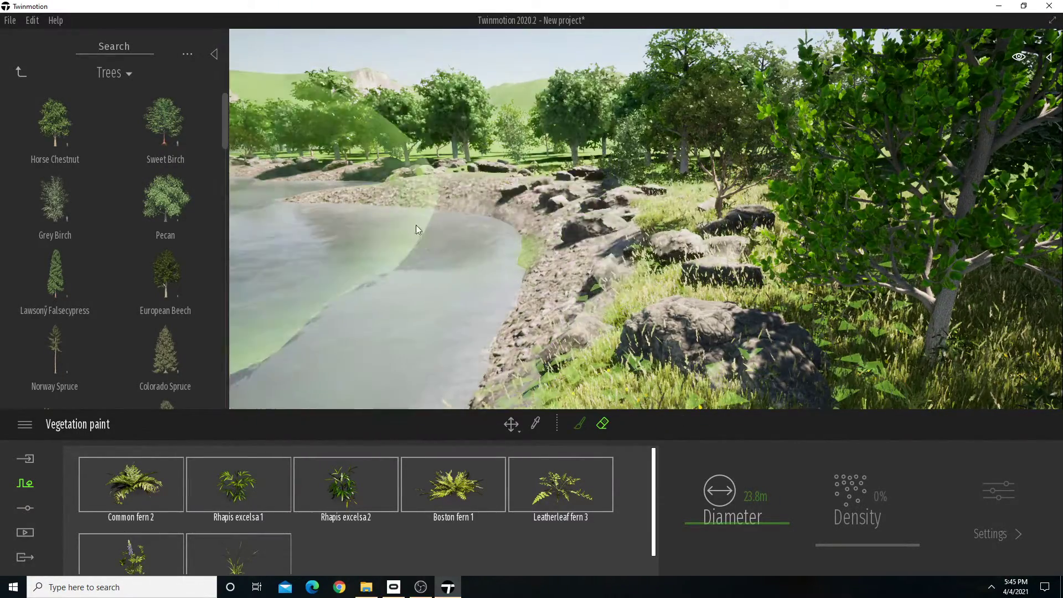
{"action": "right_click_drag", "start_coordinate": [416, 224], "coordinate": [477, 222]}
{"action": "key", "text": "w"}
Paint the mixed ferns and bushes again across the grassy bank around the rocks and the fallen tree.
{"action": "left_click", "coordinate": [579, 430]}
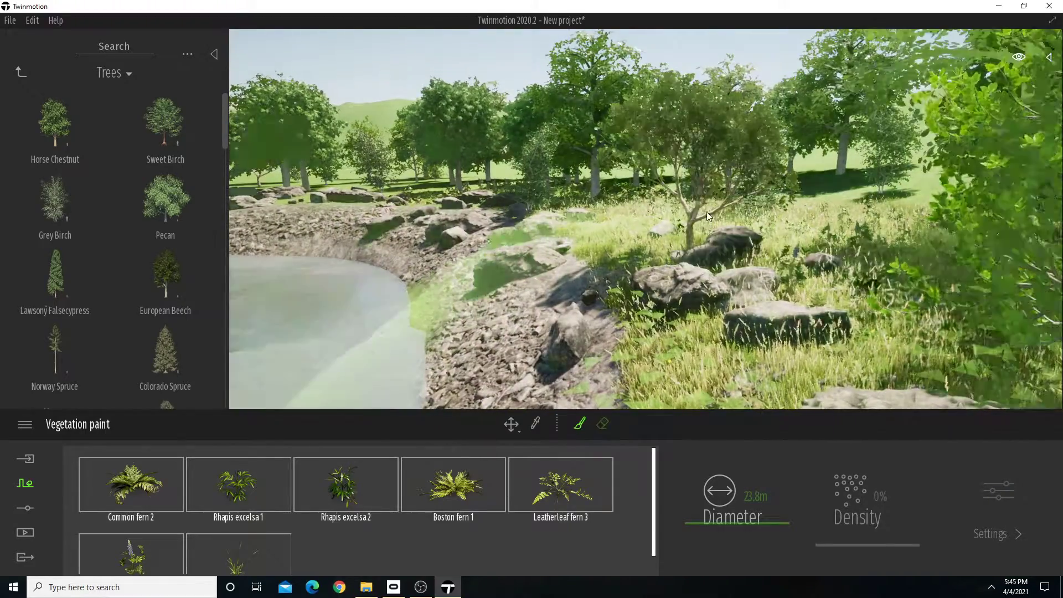
{"action": "mouse_move", "coordinate": [564, 343]}
{"action": "left_mouse_down"}
{"action": "mouse_move", "coordinate": [725, 221]}
{"action": "mouse_move", "coordinate": [786, 259]}
{"action": "left_mouse_up"}
{"action": "mouse_move", "coordinate": [785, 257]}
{"action": "right_mouse_down"}
{"action": "mouse_move", "coordinate": [690, 198]}
{"action": "mouse_move", "coordinate": [556, 382]}
{"action": "mouse_move", "coordinate": [236, 196]}
{"action": "mouse_move", "coordinate": [78, 238]}
{"action": "mouse_move", "coordinate": [11, 227]}
{"action": "right_mouse_up"}
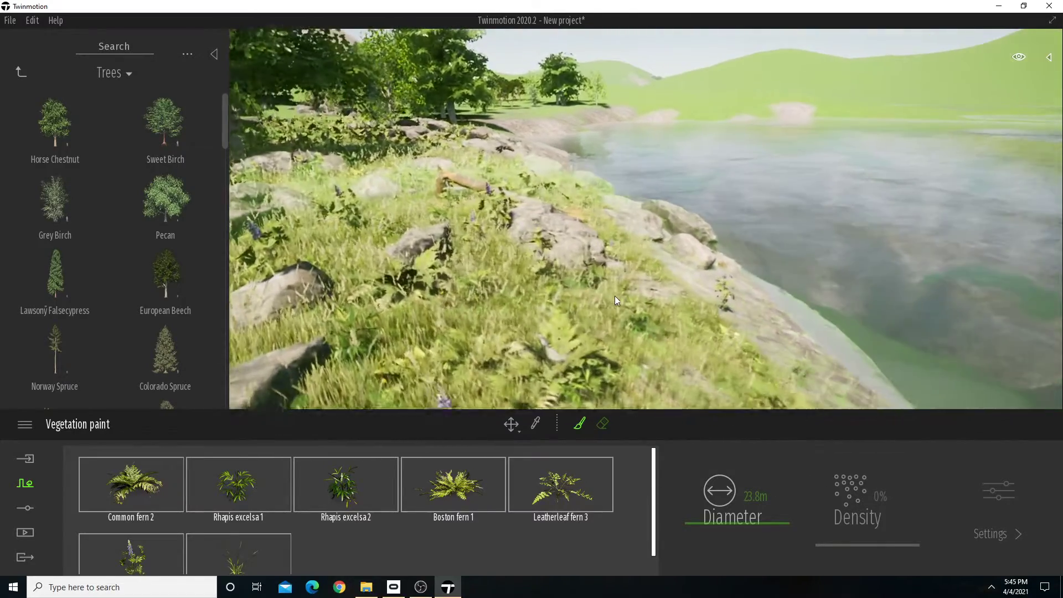
{"action": "key", "text": "w"}
{"action": "mouse_move", "coordinate": [603, 158]}
{"action": "right_mouse_down"}
{"action": "mouse_move", "coordinate": [535, 136]}
{"action": "mouse_move", "coordinate": [420, 136]}
{"action": "mouse_move", "coordinate": [413, 99]}
{"action": "mouse_move", "coordinate": [689, 93]}
{"action": "right_mouse_up"}
{"action": "key", "text": "w"}
{"action": "key", "text": "w"}
{"action": "key", "text": "w"}
{"action": "key", "text": "w"}
{"action": "right_click_drag", "start_coordinate": [642, 240], "coordinate": [789, 233]}
{"action": "key", "text": "w"}
Review the planted shoreline from several viewpoints and end the vegetation painting.
{"action": "right_click_drag", "start_coordinate": [675, 287], "coordinate": [522, 168]}
{"action": "mouse_move", "coordinate": [659, 306]}
{"action": "right_mouse_down"}
{"action": "mouse_move", "coordinate": [670, 307]}
{"action": "mouse_move", "coordinate": [396, 176]}
{"action": "right_mouse_up"}
{"action": "key", "text": "s"}
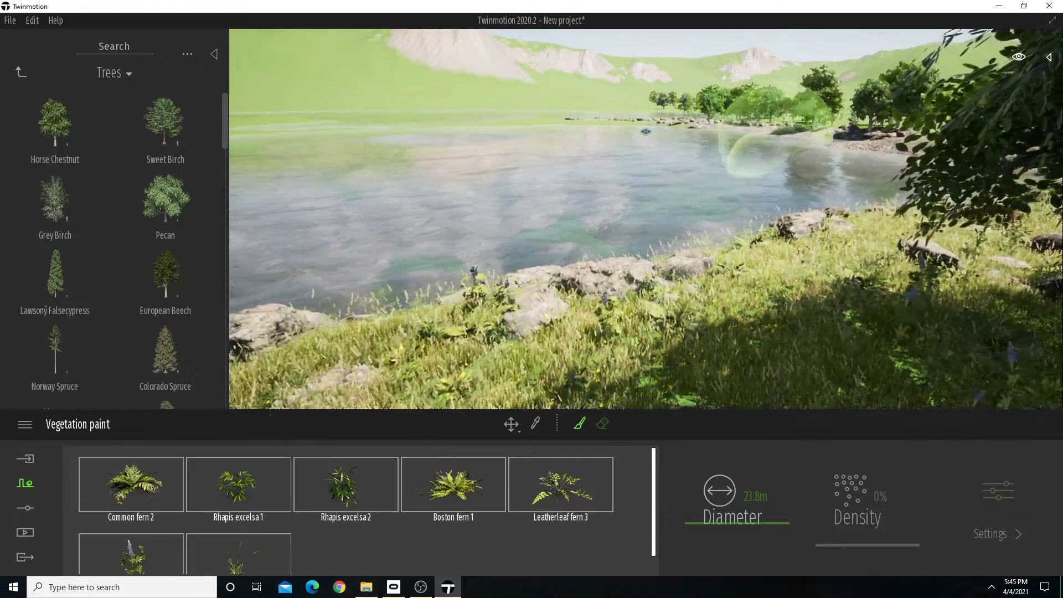
{"action": "mouse_move", "coordinate": [766, 161]}
{"action": "right_mouse_down"}
{"action": "mouse_move", "coordinate": [925, 169]}
{"action": "mouse_move", "coordinate": [983, 105]}
{"action": "mouse_move", "coordinate": [944, 108]}
{"action": "mouse_move", "coordinate": [930, 124]}
{"action": "mouse_move", "coordinate": [779, 132]}
{"action": "right_mouse_up"}
{"action": "key", "text": "w"}
{"action": "key", "text": "s"}
{"action": "key", "text": "Escape"}
{"action": "key", "text": "Escape"}
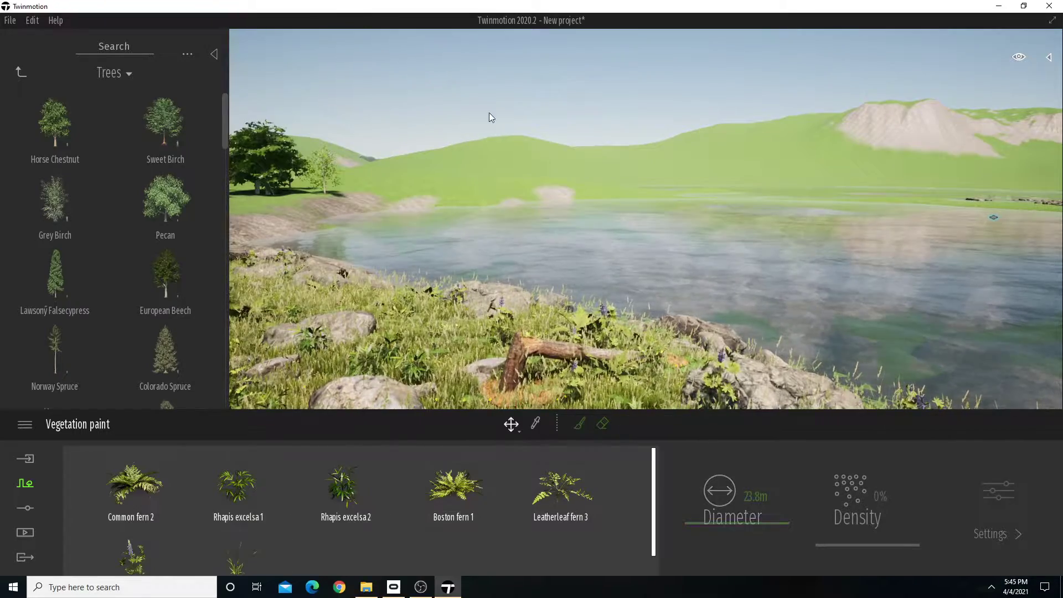
{"action": "key", "text": "s"}
{"action": "right_click_drag", "start_coordinate": [507, 129], "coordinate": [429, 145]}
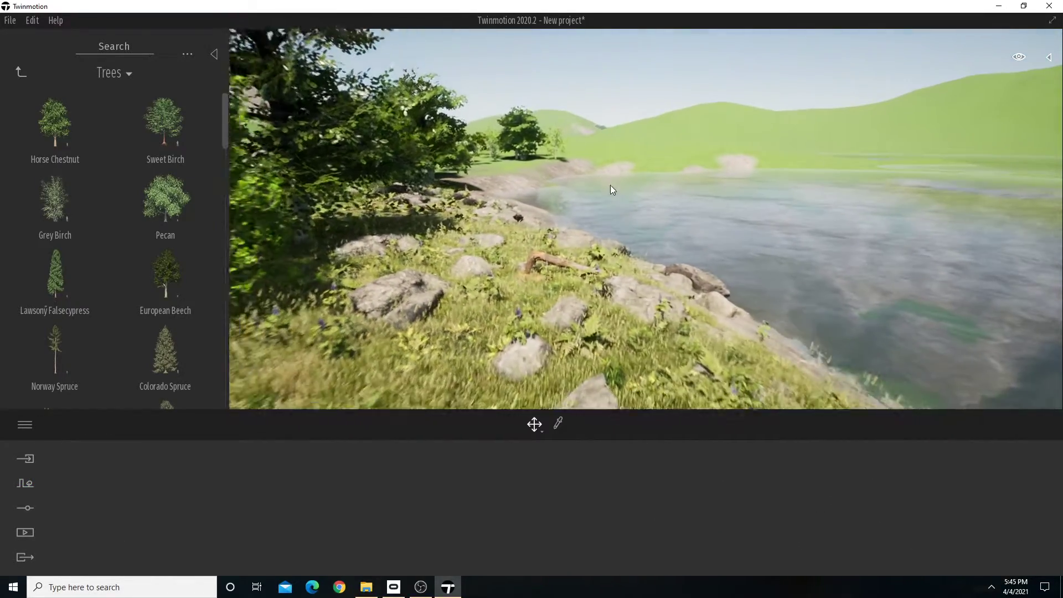
Find the animal characters in the library and place Flying butter among the rocks on the grassy bank.
{"action": "left_click", "coordinate": [20, 69]}
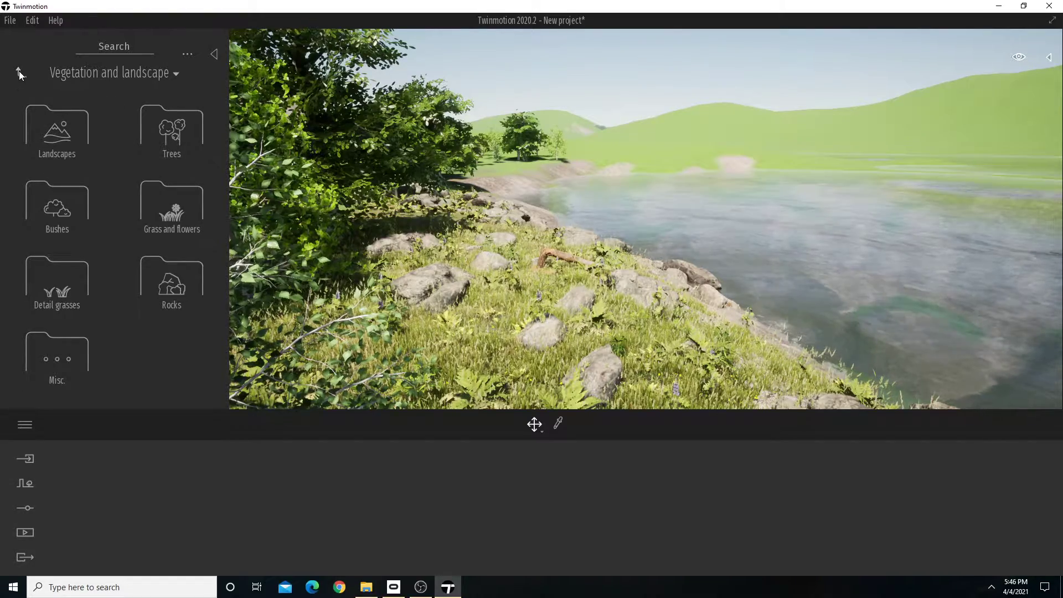
{"action": "left_click", "coordinate": [20, 70]}
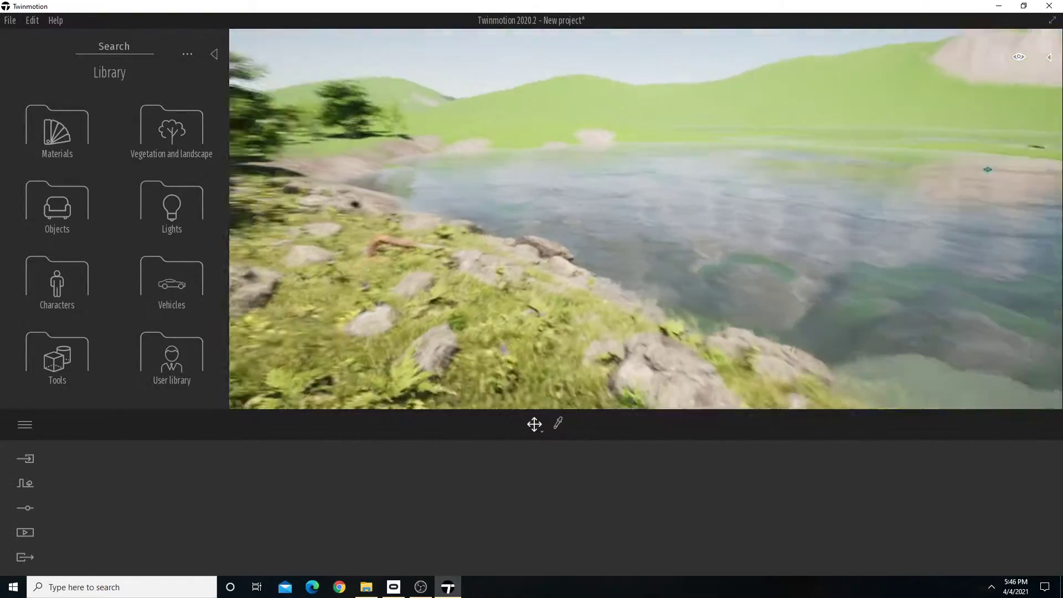
{"action": "left_click", "coordinate": [44, 282]}
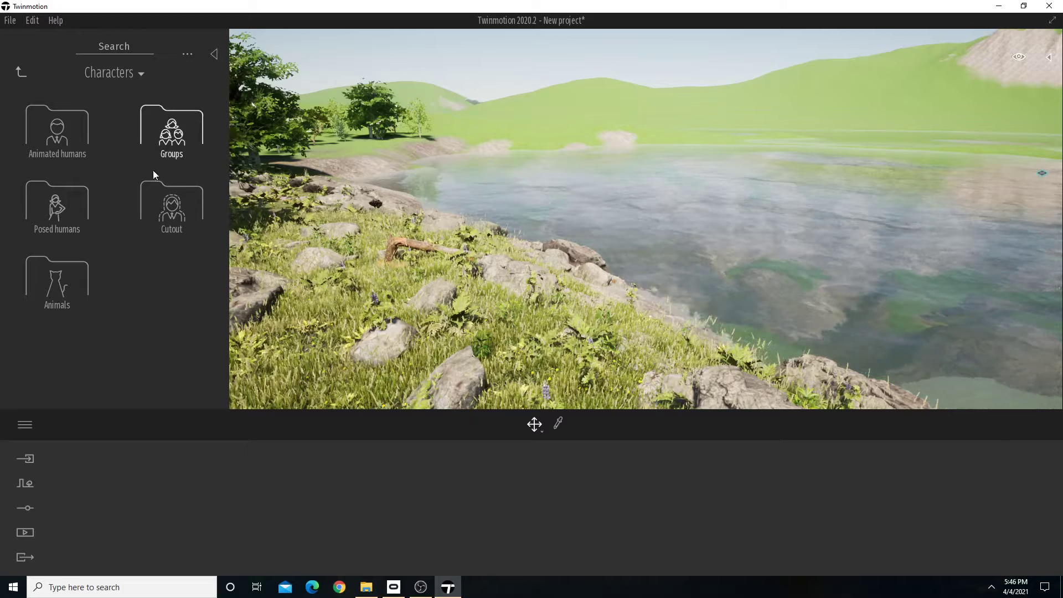
{"action": "left_click", "coordinate": [57, 131]}
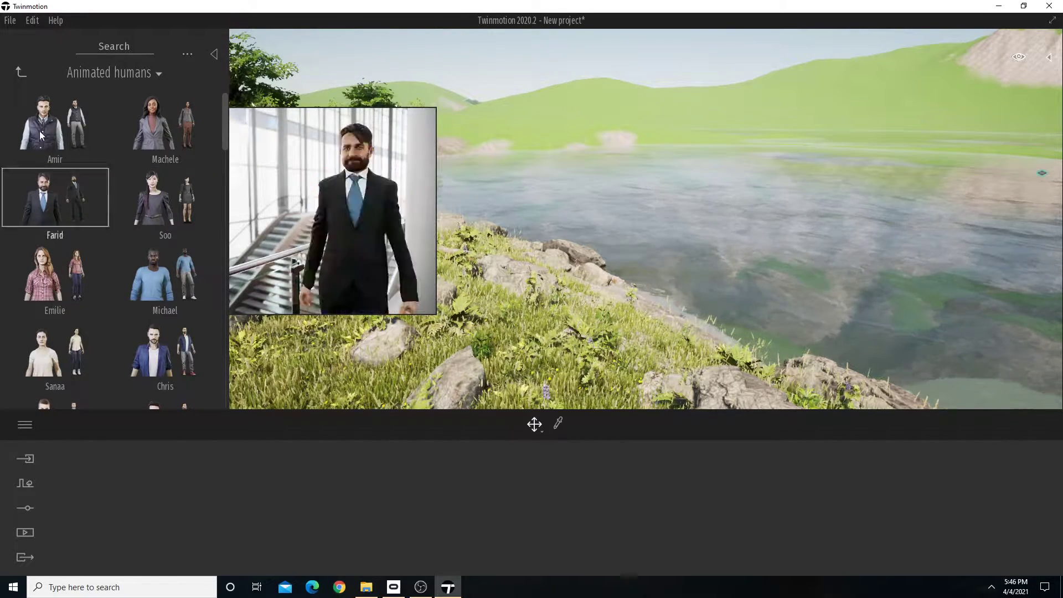
{"action": "left_click", "coordinate": [20, 69]}
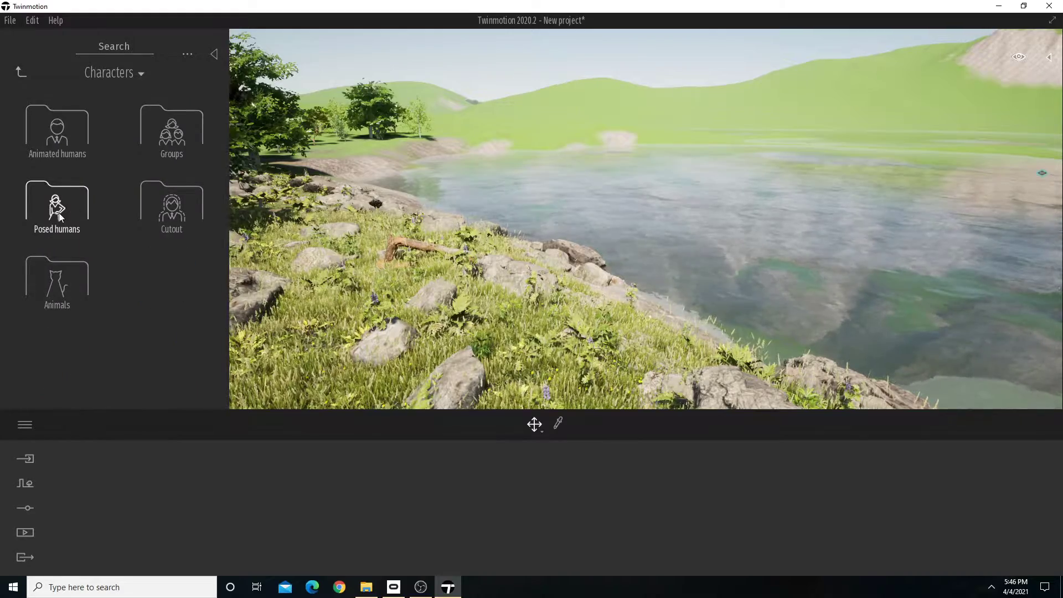
{"action": "left_click", "coordinate": [70, 272]}
{"action": "right_click_drag", "start_coordinate": [636, 224], "coordinate": [532, 221]}
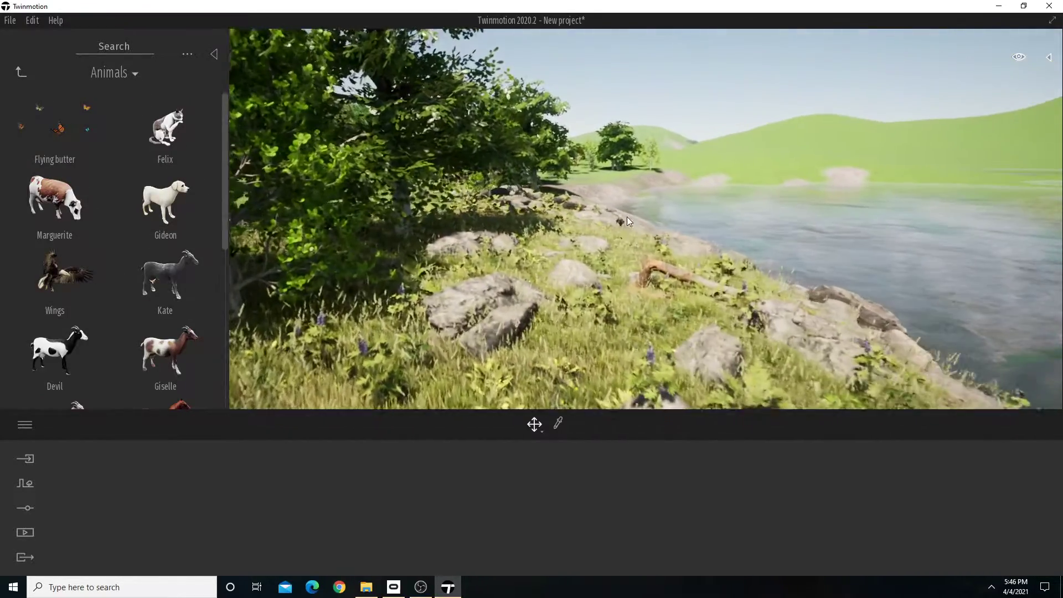
{"action": "left_click_drag", "start_coordinate": [54, 128], "coordinate": [567, 288]}
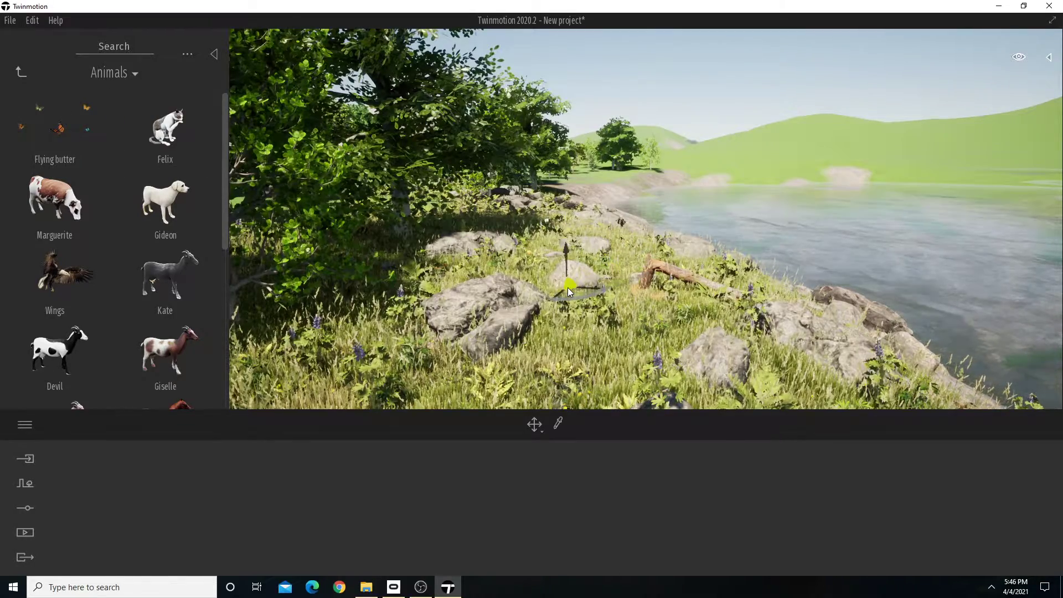
Place the Wings eagle in the sky above the lakeshore beyond the fallen tree.
{"action": "key", "text": "w"}
{"action": "right_click_drag", "start_coordinate": [545, 330], "coordinate": [659, 230]}
{"action": "key", "text": "d"}
{"action": "left_click_drag", "start_coordinate": [38, 295], "coordinate": [632, 133]}
{"action": "right_click_drag", "start_coordinate": [665, 249], "coordinate": [662, 251]}
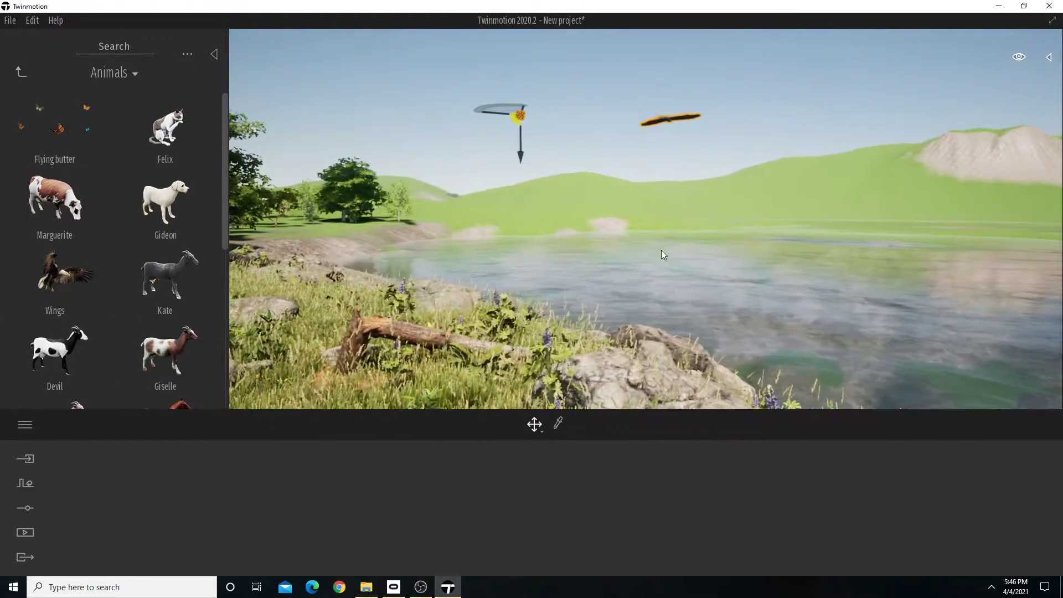
Place two Salmon and Joe fish groups in the lake just off the rocky shore.
{"action": "scroll", "coordinate": [125, 271], "scroll_direction": "down", "scroll_amount": 2}
{"action": "scroll", "coordinate": [134, 328], "scroll_direction": "down", "scroll_amount": 3}
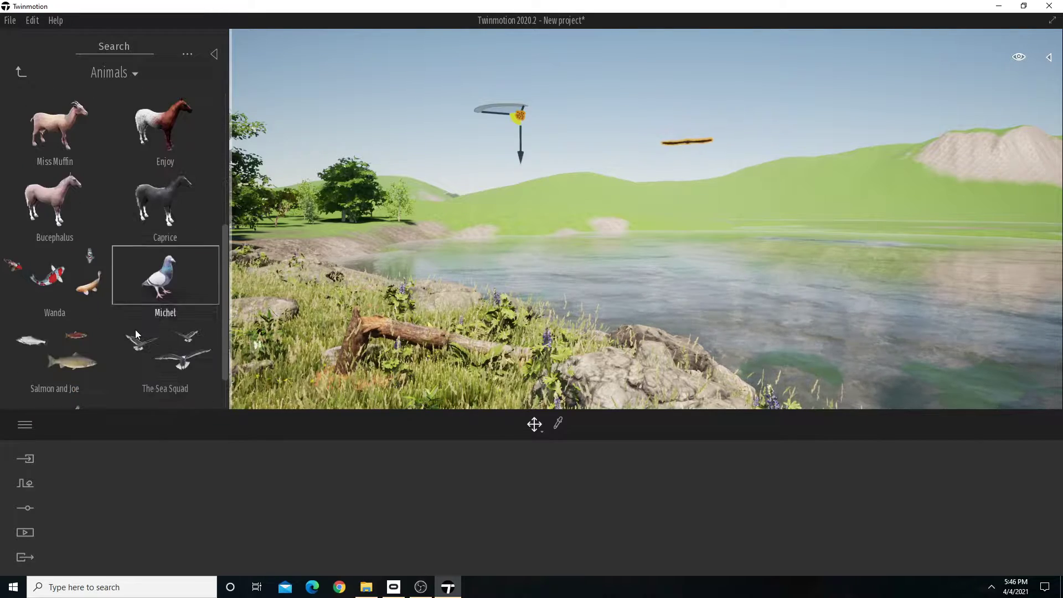
{"action": "right_click_drag", "start_coordinate": [499, 238], "coordinate": [532, 260]}
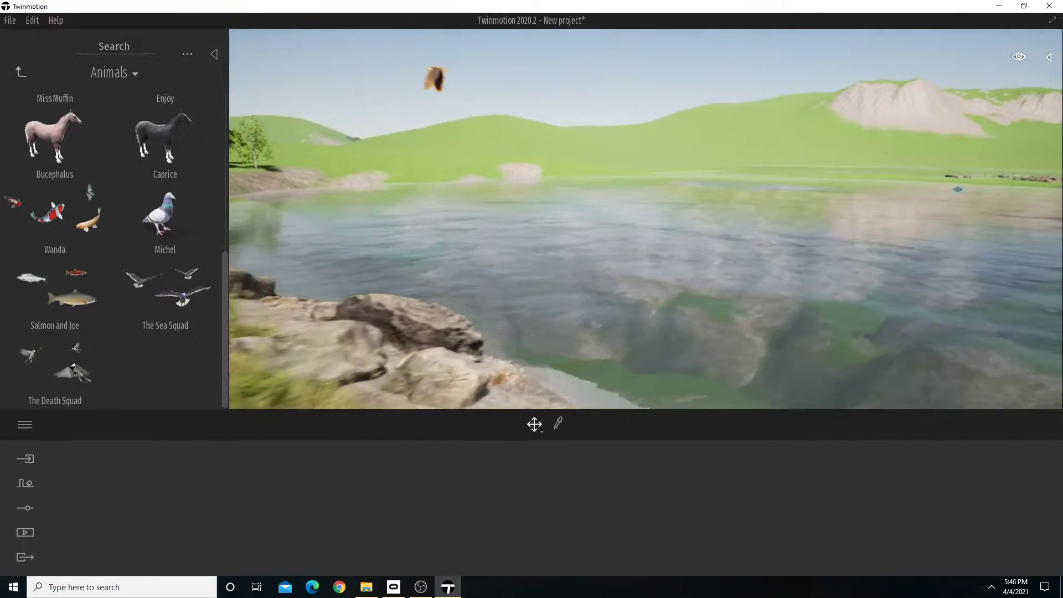
{"action": "left_click_drag", "start_coordinate": [55, 298], "coordinate": [564, 296]}
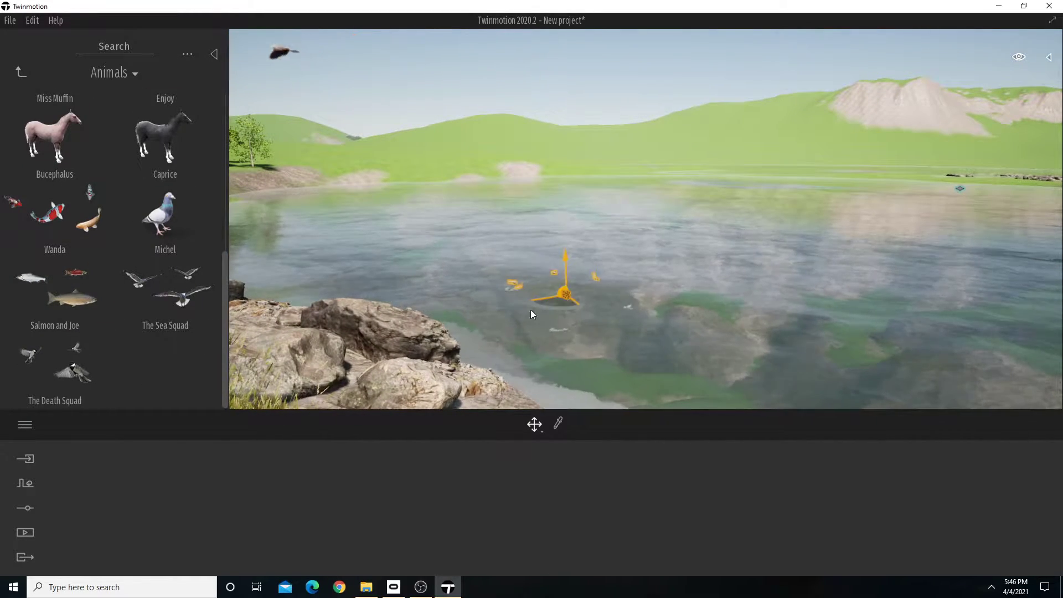
{"action": "key", "text": "s"}
{"action": "right_click_drag", "start_coordinate": [530, 310], "coordinate": [731, 322]}
{"action": "left_click_drag", "start_coordinate": [731, 322], "coordinate": [807, 368]}
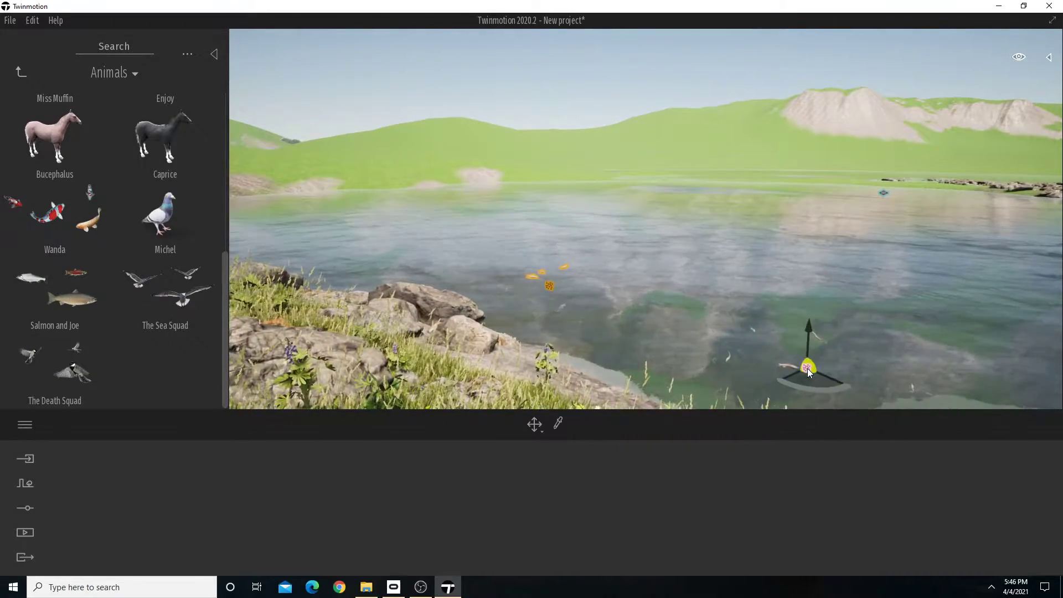
{"action": "right_click_drag", "start_coordinate": [807, 367], "coordinate": [596, 333]}
{"action": "key", "text": "s"}
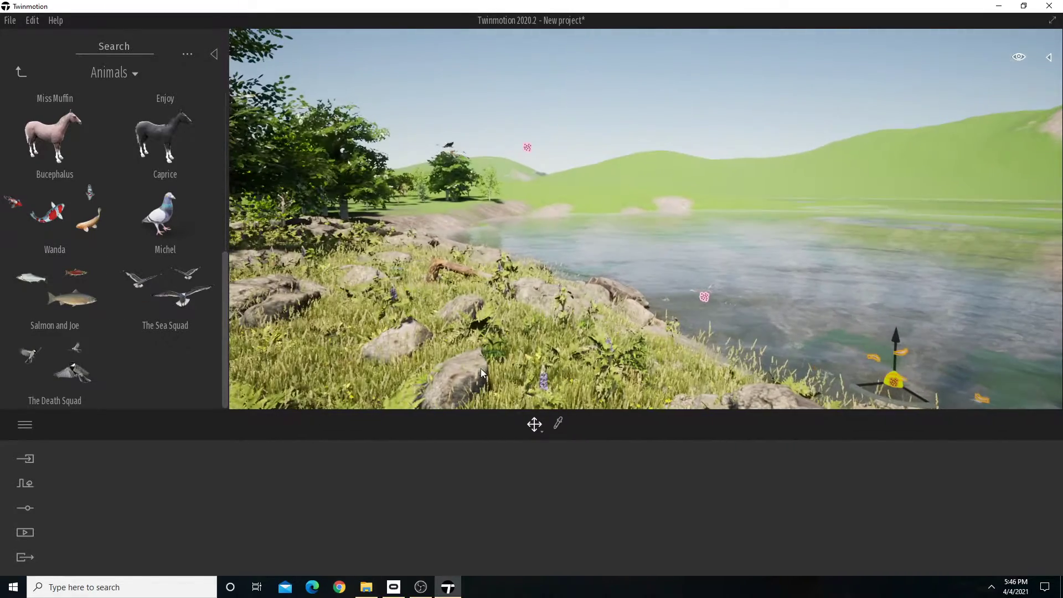
Place The Sea Squad bird flock in the air over the lake, near the eagle.
{"action": "left_click_drag", "start_coordinate": [188, 304], "coordinate": [594, 141]}
{"action": "right_click_drag", "start_coordinate": [594, 141], "coordinate": [609, 149]}
{"action": "key", "text": "a"}
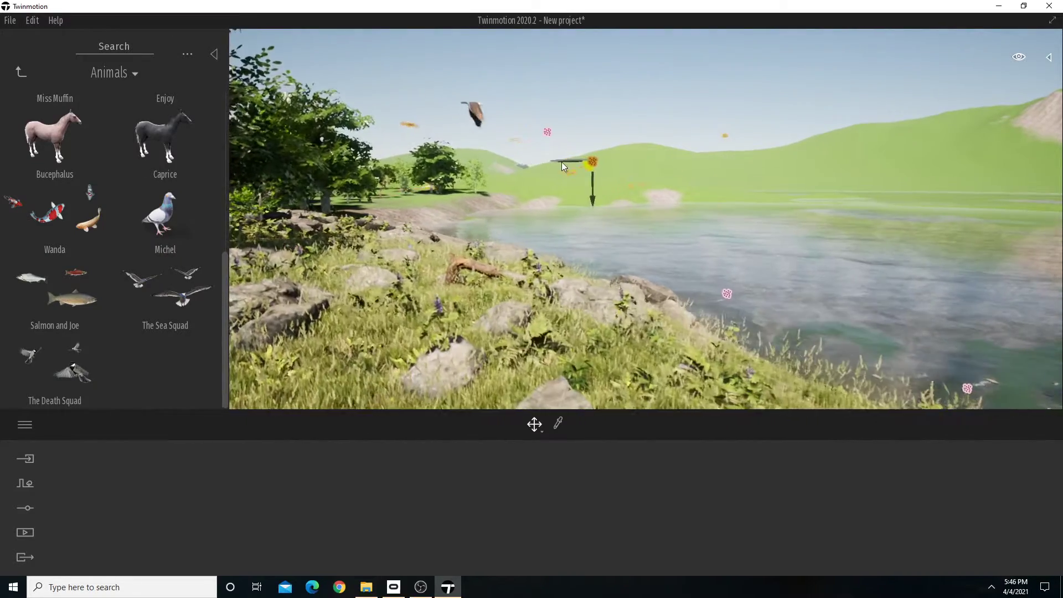
{"action": "right_click_drag", "start_coordinate": [504, 140], "coordinate": [553, 152]}
{"action": "key", "text": "w"}
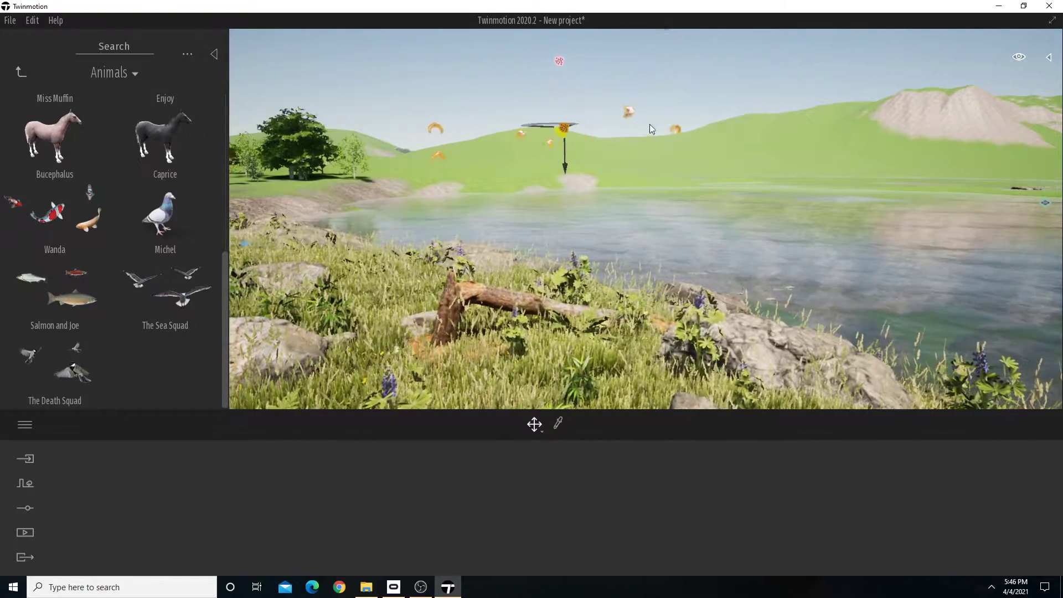
{"action": "left_click", "coordinate": [600, 86]}
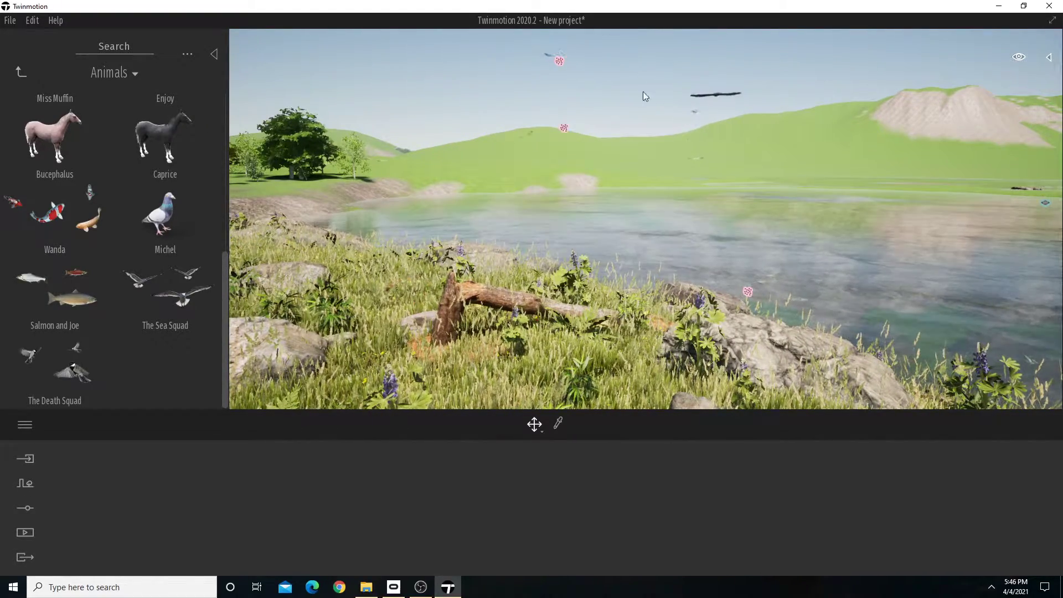
Select The Sea Squad in the scene graph and move the flock to a new spot in the sky over the lake.
{"action": "left_click", "coordinate": [1051, 58]}
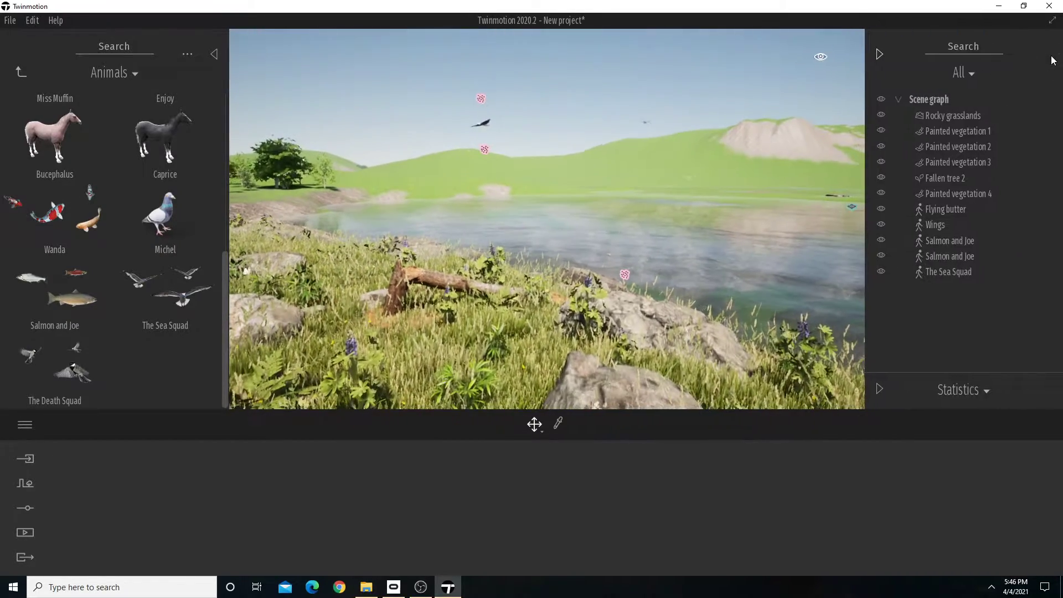
{"action": "left_click", "coordinate": [955, 272]}
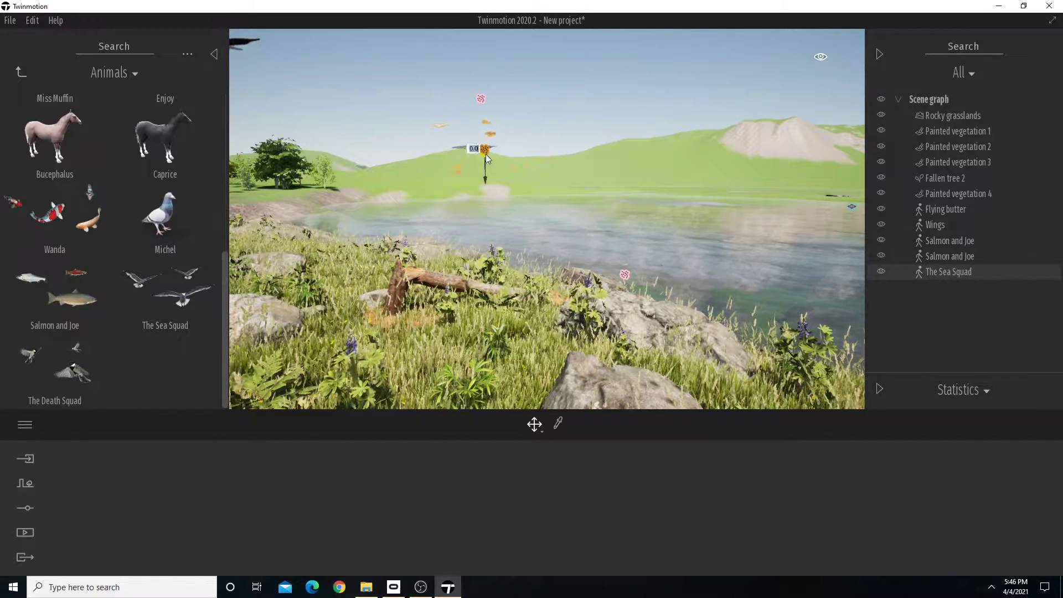
{"action": "right_click_drag", "start_coordinate": [523, 181], "coordinate": [570, 181]}
{"action": "key", "text": "a"}
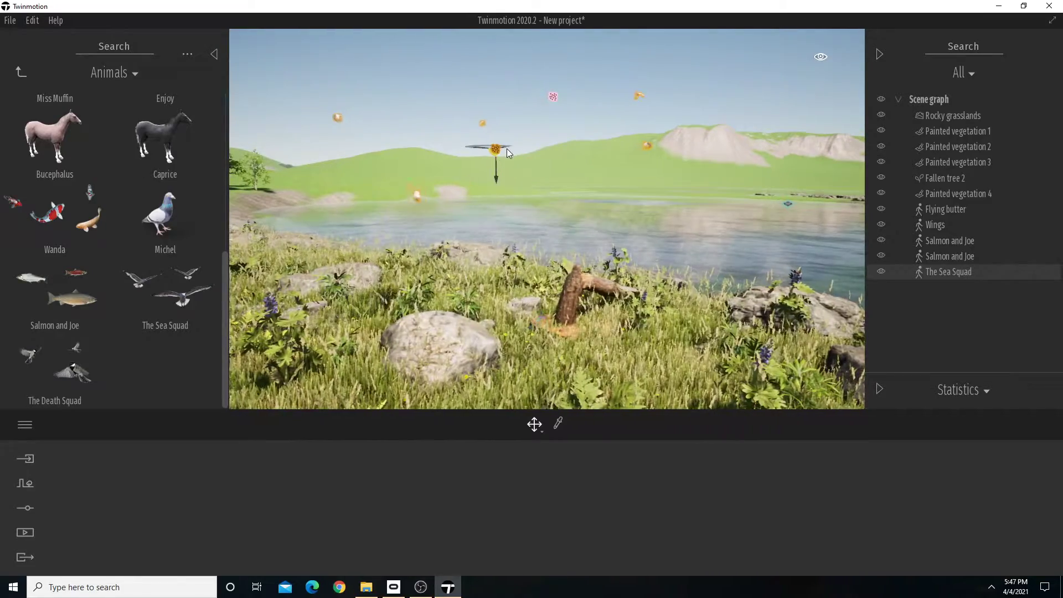
{"action": "left_click_drag", "start_coordinate": [505, 147], "coordinate": [865, 125]}
{"action": "key", "text": "s"}
{"action": "right_click_drag", "start_coordinate": [685, 189], "coordinate": [703, 169]}
{"action": "key", "text": "w"}
{"action": "key", "text": "s"}
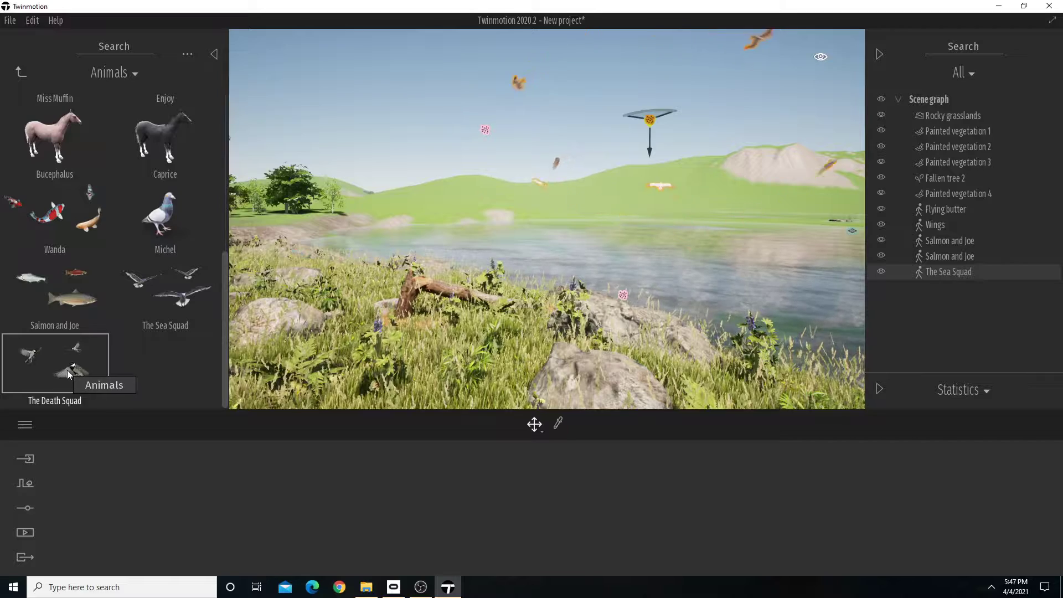
Place The Death Squad bird flock in the sky above the lake and look over the bank.
{"action": "left_click_drag", "start_coordinate": [81, 367], "coordinate": [720, 81]}
{"action": "right_click_drag", "start_coordinate": [693, 183], "coordinate": [634, 203]}
{"action": "key", "text": "s"}
{"action": "key", "text": "a"}
{"action": "key", "text": "w"}
{"action": "key", "text": "d"}
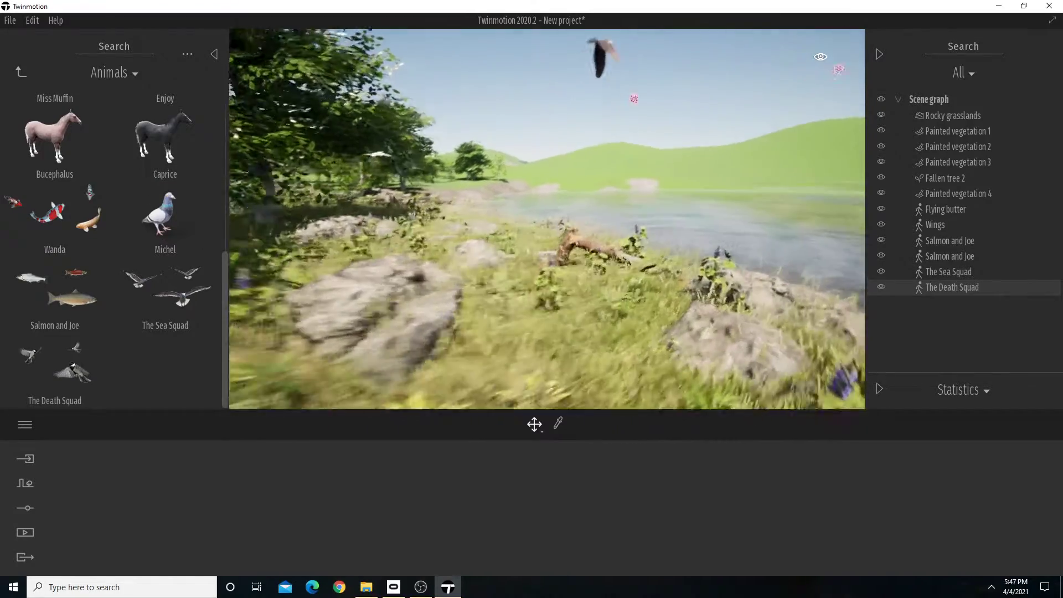
Hide the scene graph and place the Bucephalus horse in the grass between the large rocks and the fallen tree.
{"action": "left_click", "coordinate": [885, 52]}
{"action": "key", "text": "s"}
{"action": "right_click_drag", "start_coordinate": [747, 218], "coordinate": [723, 204]}
{"action": "left_click_drag", "start_coordinate": [55, 139], "coordinate": [651, 323]}
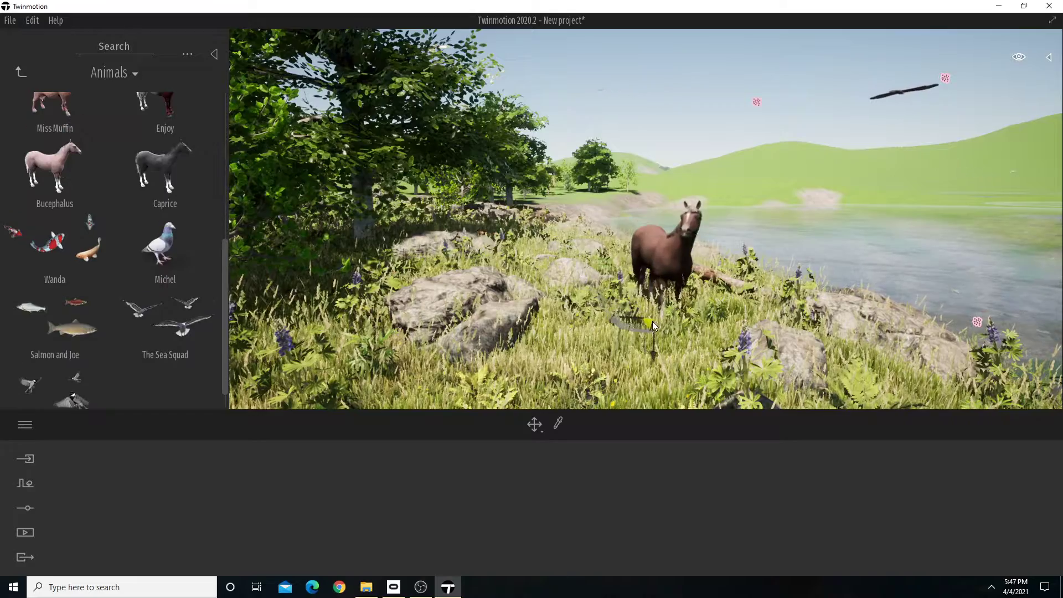
{"action": "right_click_drag", "start_coordinate": [645, 332], "coordinate": [692, 332]}
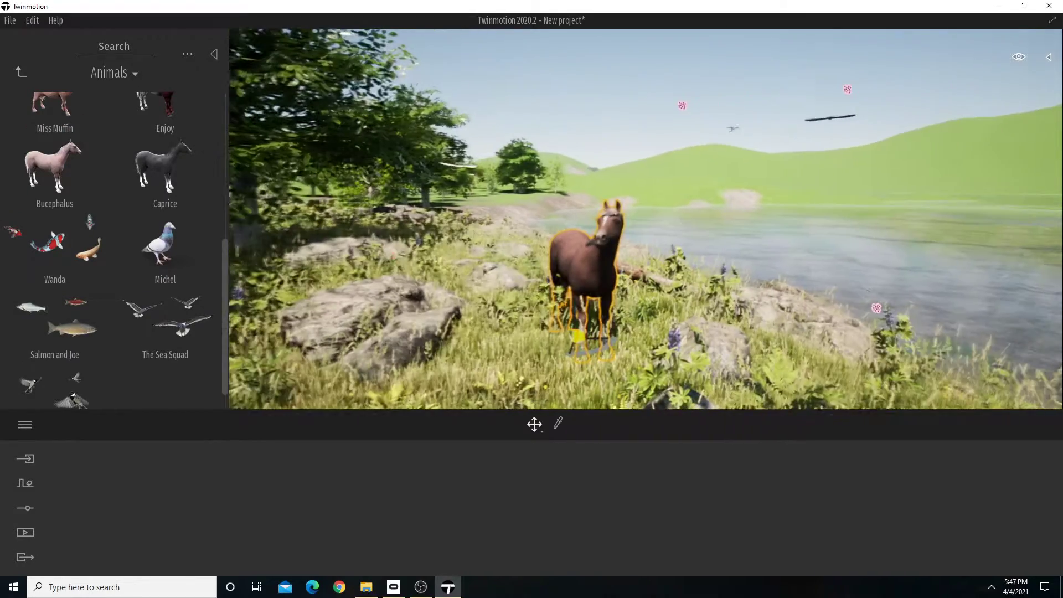
Rotate the Bucephalus horse by about -100° so it stands side-on, facing the lake.
{"action": "left_click", "coordinate": [579, 359]}
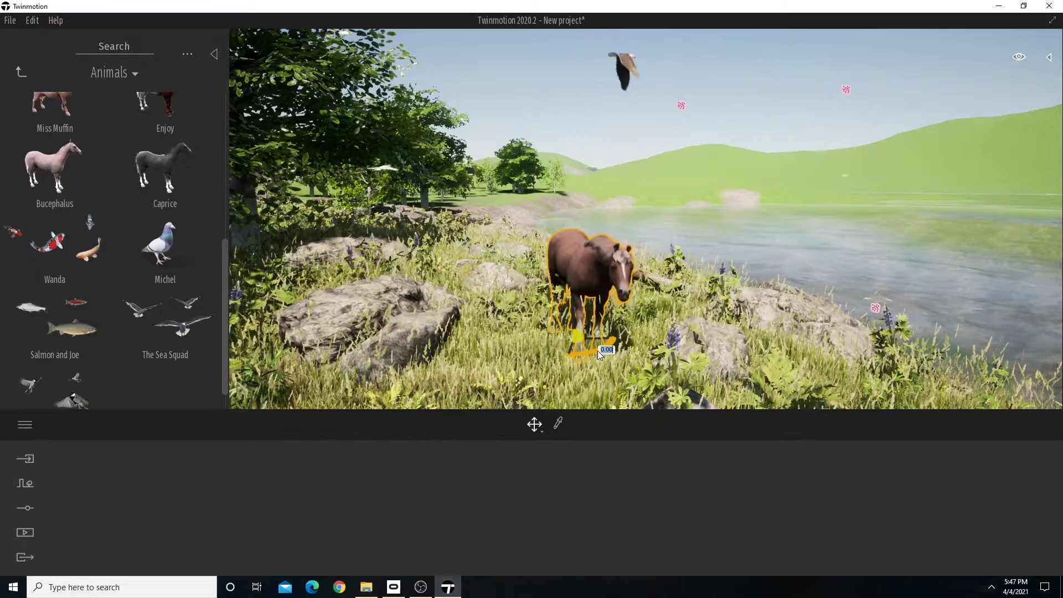
{"action": "left_click_drag", "start_coordinate": [601, 348], "coordinate": [676, 330]}
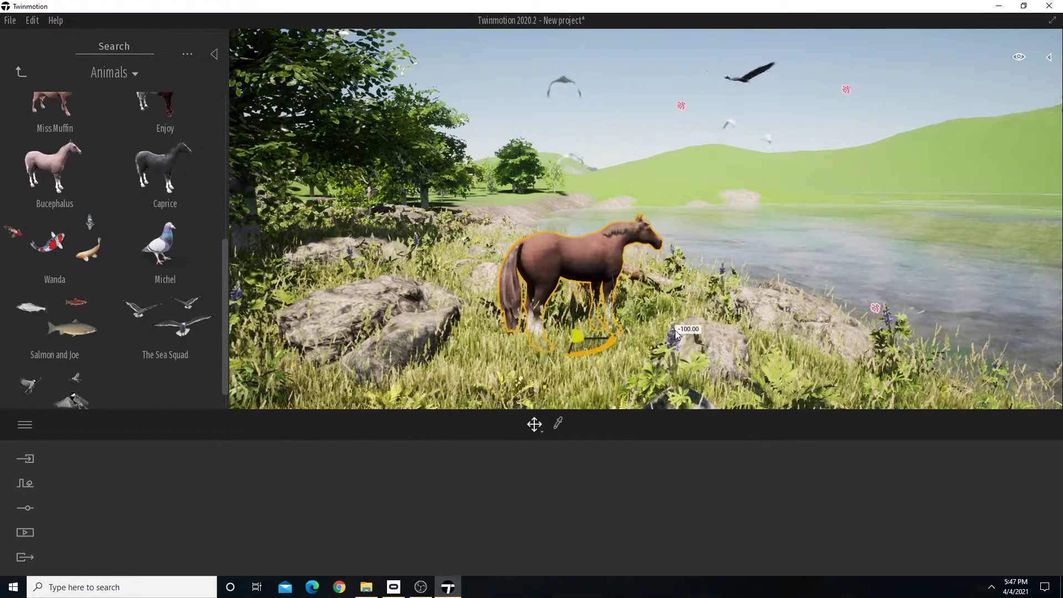
{"action": "key", "text": "s"}
{"action": "right_click_drag", "start_coordinate": [676, 330], "coordinate": [570, 332]}
{"action": "key", "text": "w"}
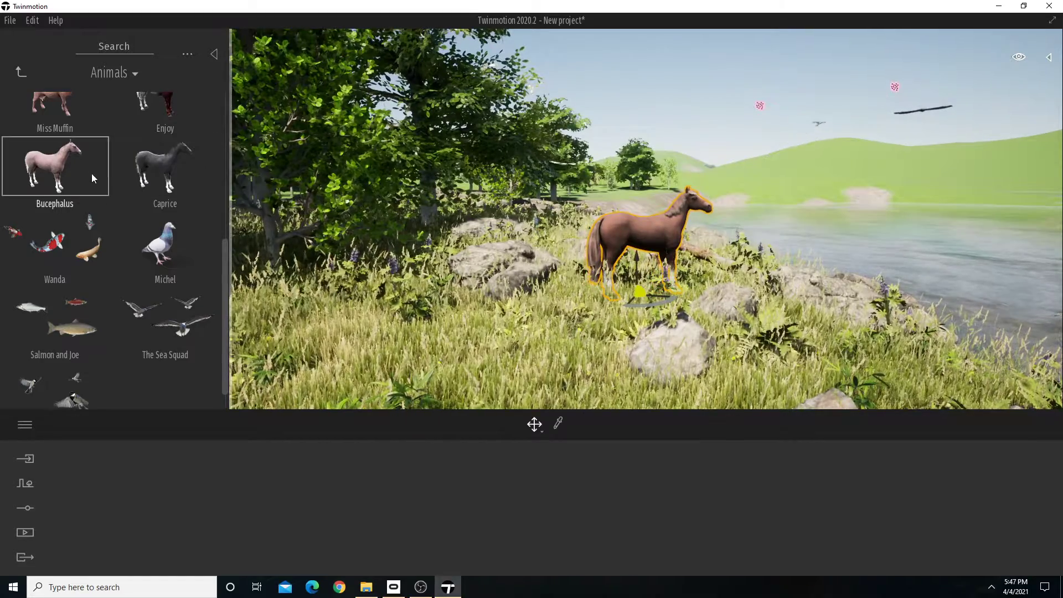
Place the Enjoy horse in the tall grass near the brown horse and view both along the shore.
{"action": "left_click_drag", "start_coordinate": [65, 158], "coordinate": [135, 159]}
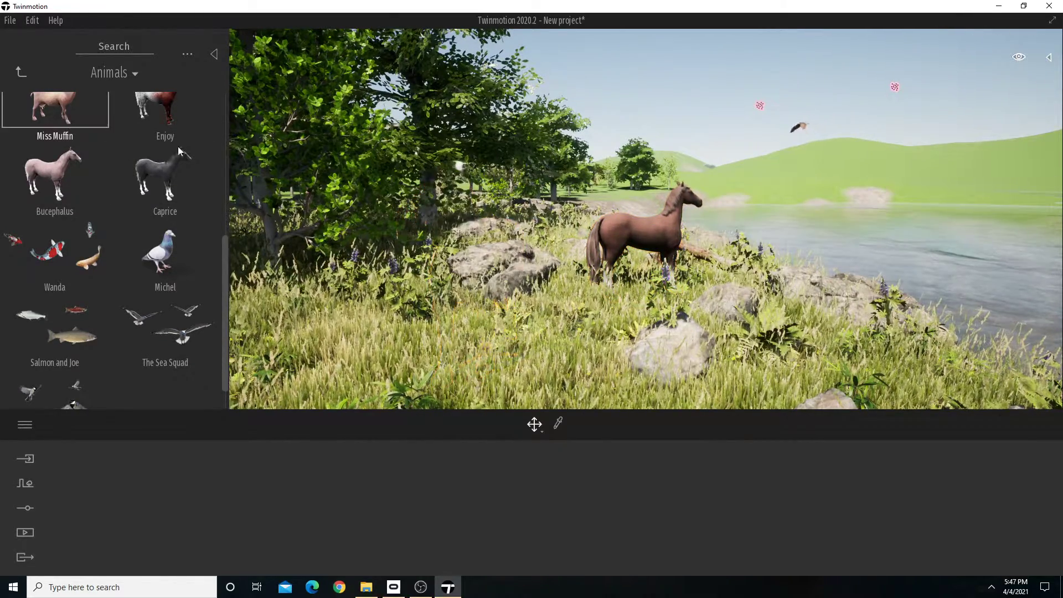
{"action": "scroll", "coordinate": [135, 160], "scroll_direction": "up", "scroll_amount": 1}
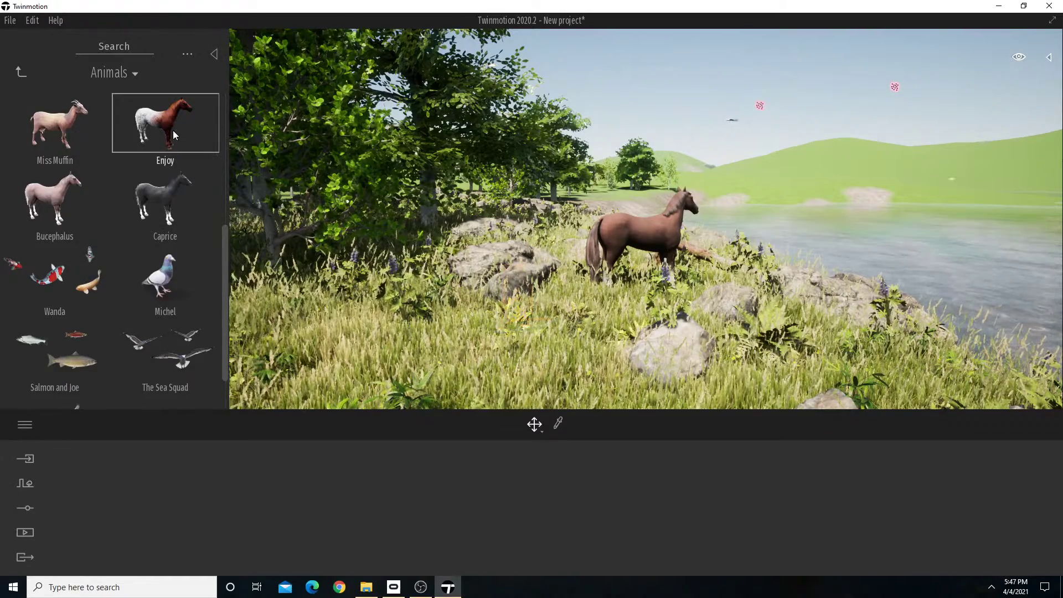
{"action": "left_click_drag", "start_coordinate": [172, 131], "coordinate": [608, 354]}
{"action": "key", "text": "s"}
{"action": "right_click_drag", "start_coordinate": [608, 353], "coordinate": [545, 333]}
{"action": "key", "text": "a"}
{"action": "key", "text": "w"}
{"action": "key", "text": "d"}
{"action": "key", "text": "s"}
{"action": "key", "text": "w"}
{"action": "key", "text": "s"}
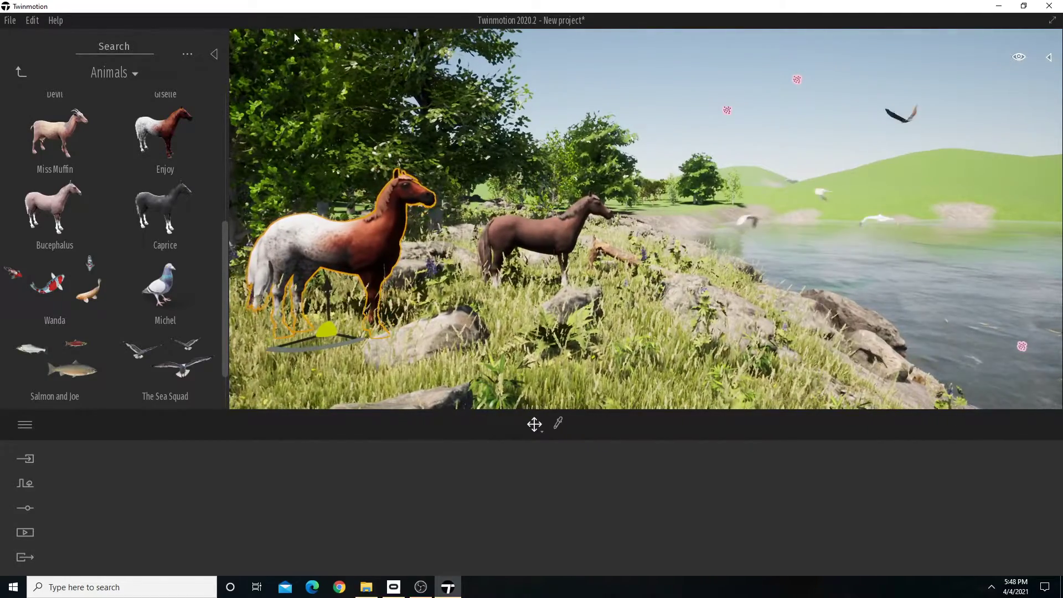
Hide the asset library and check the placed objects in the scene graph before closing it.
{"action": "left_click", "coordinate": [213, 54]}
{"action": "right_click_drag", "start_coordinate": [726, 194], "coordinate": [765, 206]}
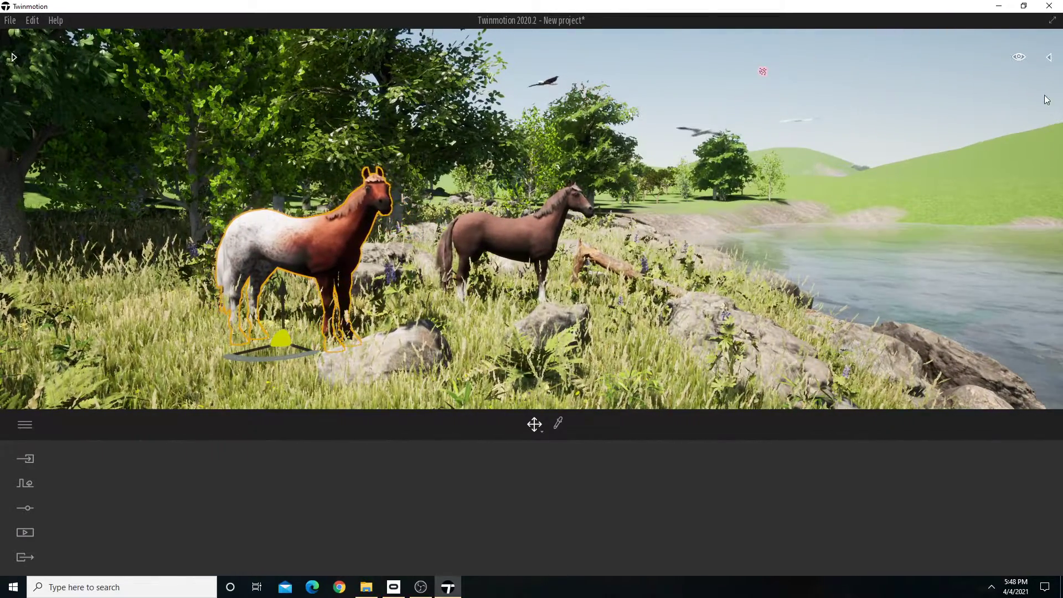
{"action": "left_click", "coordinate": [1051, 58]}
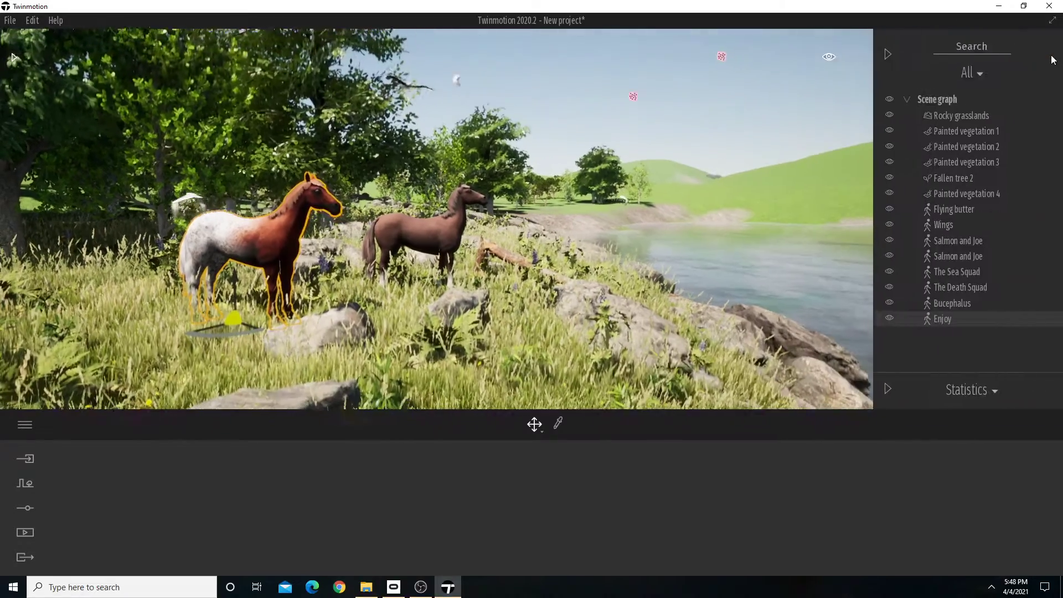
{"action": "left_click", "coordinate": [883, 53]}
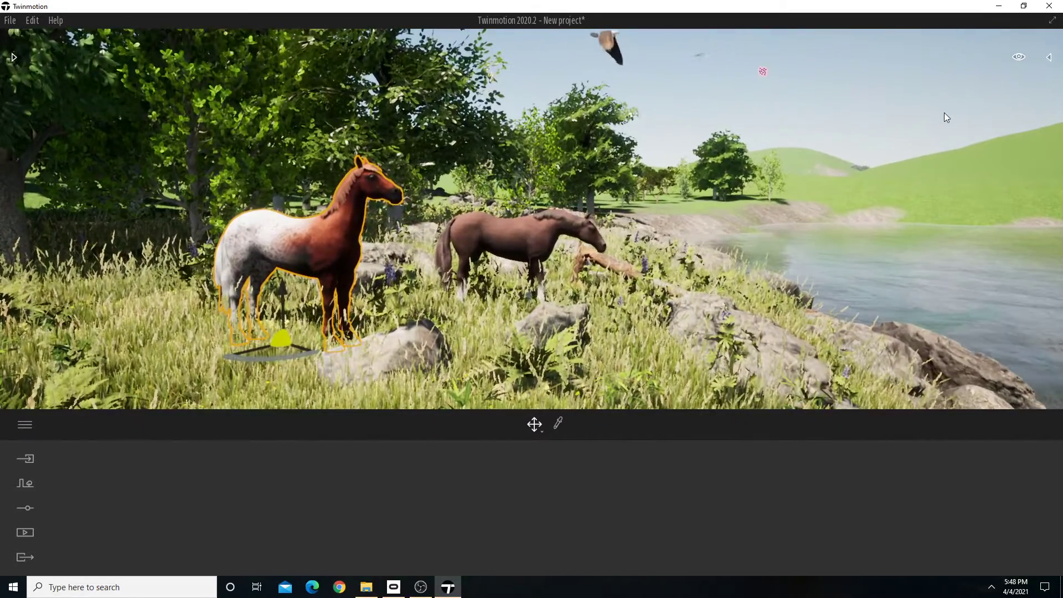
Open the scene settings and try a time of day of 00:00 to see the horses and lake at midnight.
{"action": "left_click", "coordinate": [25, 508]}
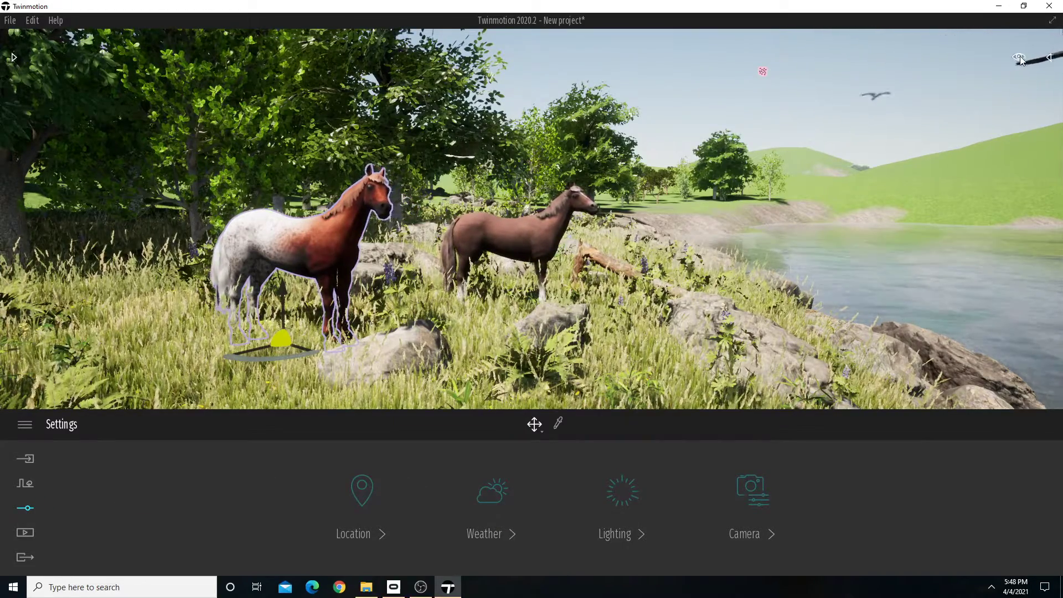
{"action": "right_click_drag", "start_coordinate": [523, 225], "coordinate": [623, 216]}
{"action": "key", "text": "s"}
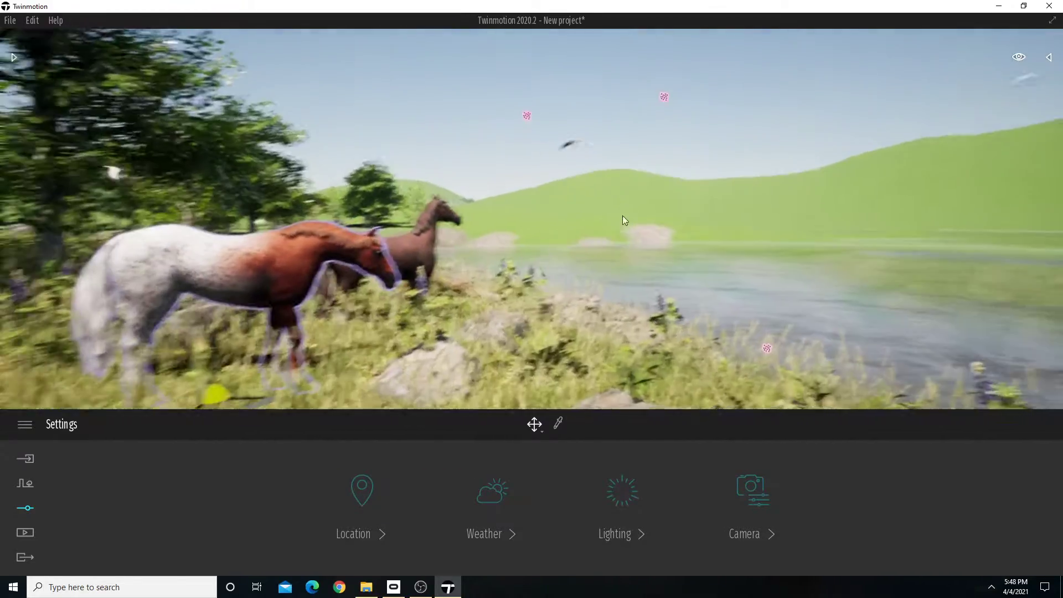
{"action": "mouse_move", "coordinate": [1019, 55]}
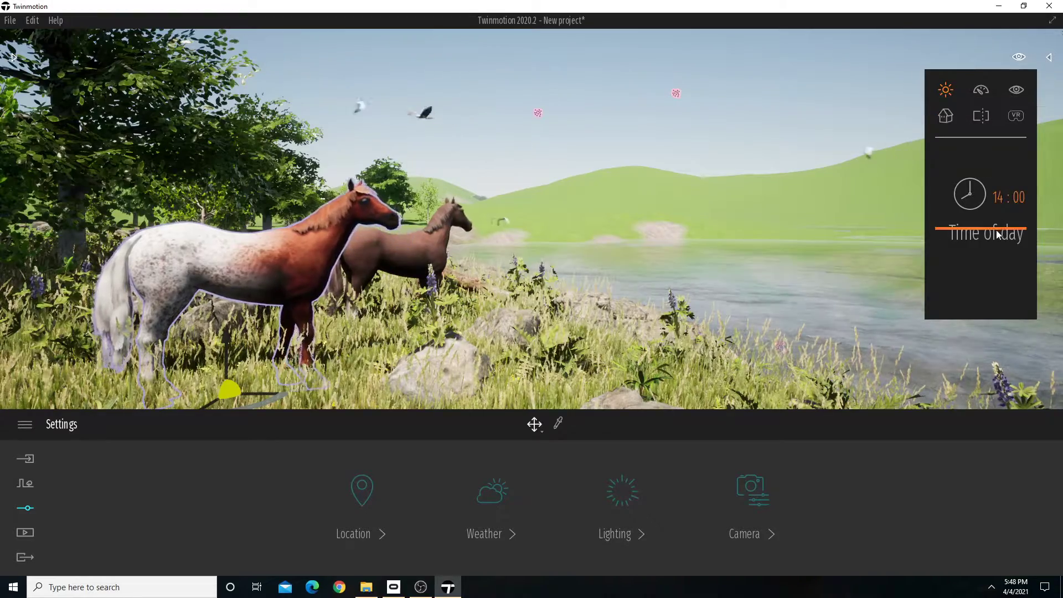
{"action": "left_click_drag", "start_coordinate": [994, 233], "coordinate": [1013, 138]}
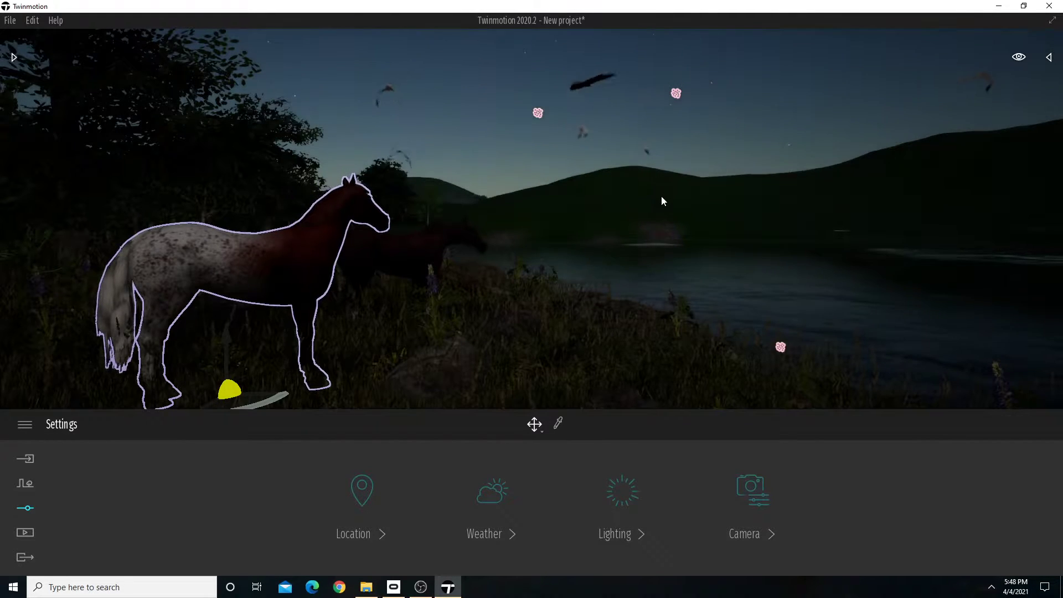
{"action": "right_click_drag", "start_coordinate": [637, 169], "coordinate": [665, 160]}
{"action": "right_click_drag", "start_coordinate": [602, 208], "coordinate": [492, 214]}
Try a time of day of 07:48 to view the lake and hills in low morning sun.
{"action": "mouse_move", "coordinate": [1009, 65]}
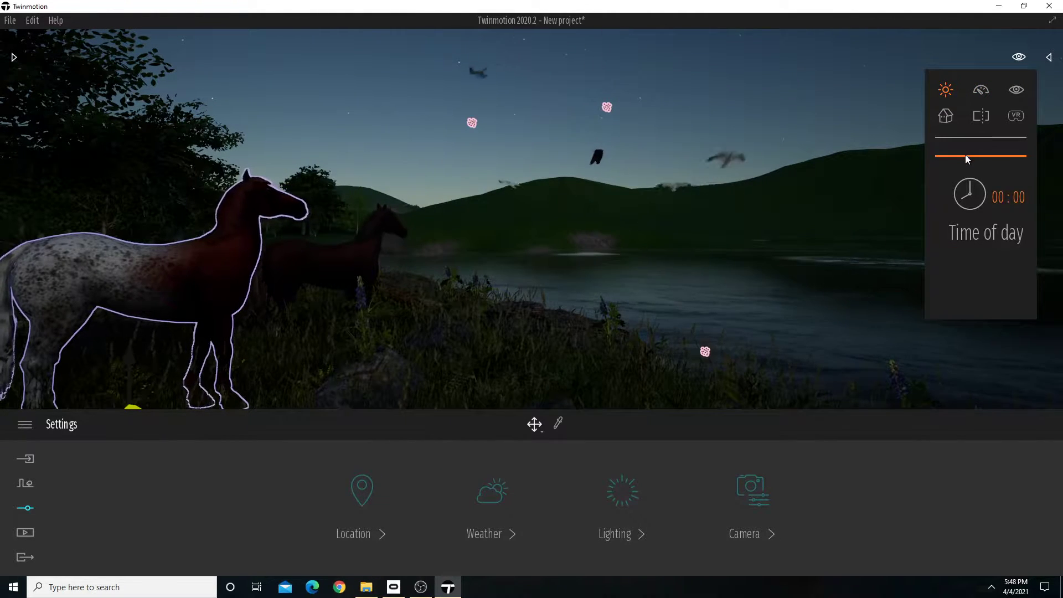
{"action": "left_click_drag", "start_coordinate": [966, 157], "coordinate": [958, 196]}
{"action": "right_click_drag", "start_coordinate": [713, 232], "coordinate": [828, 233]}
Try a time of day of 21:30 to see the lake and horses at sunset.
{"action": "mouse_move", "coordinate": [1016, 60]}
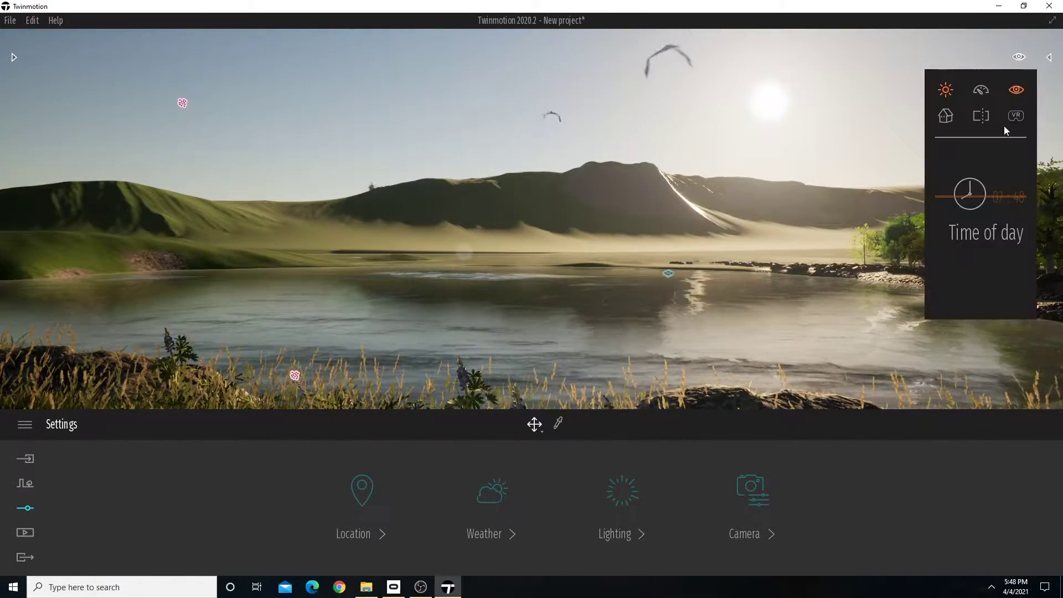
{"action": "left_click_drag", "start_coordinate": [985, 196], "coordinate": [957, 269]}
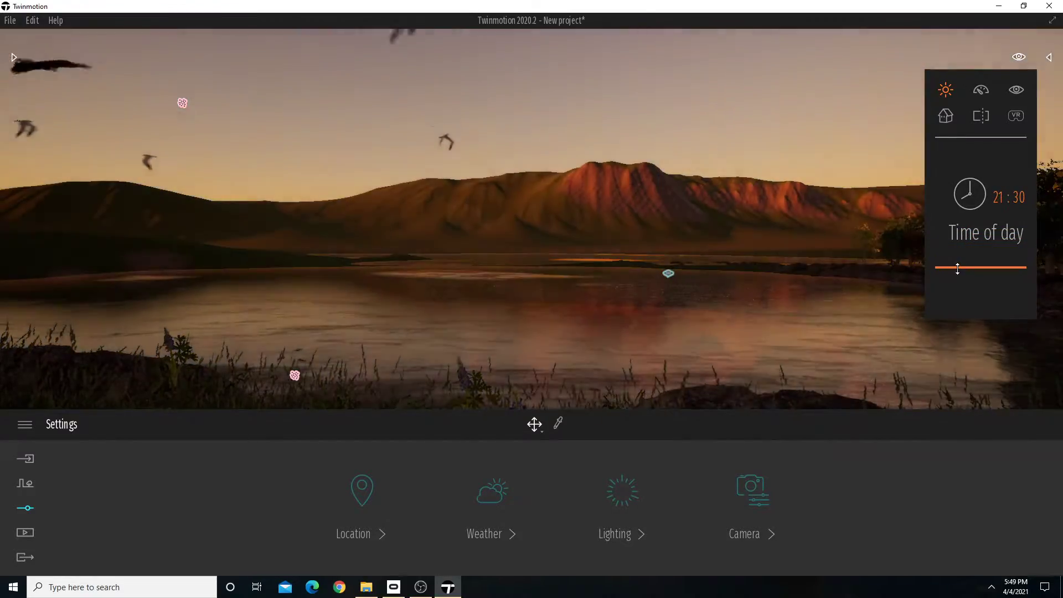
{"action": "key", "text": "s"}
{"action": "right_click_drag", "start_coordinate": [720, 265], "coordinate": [786, 265]}
{"action": "key", "text": "s"}
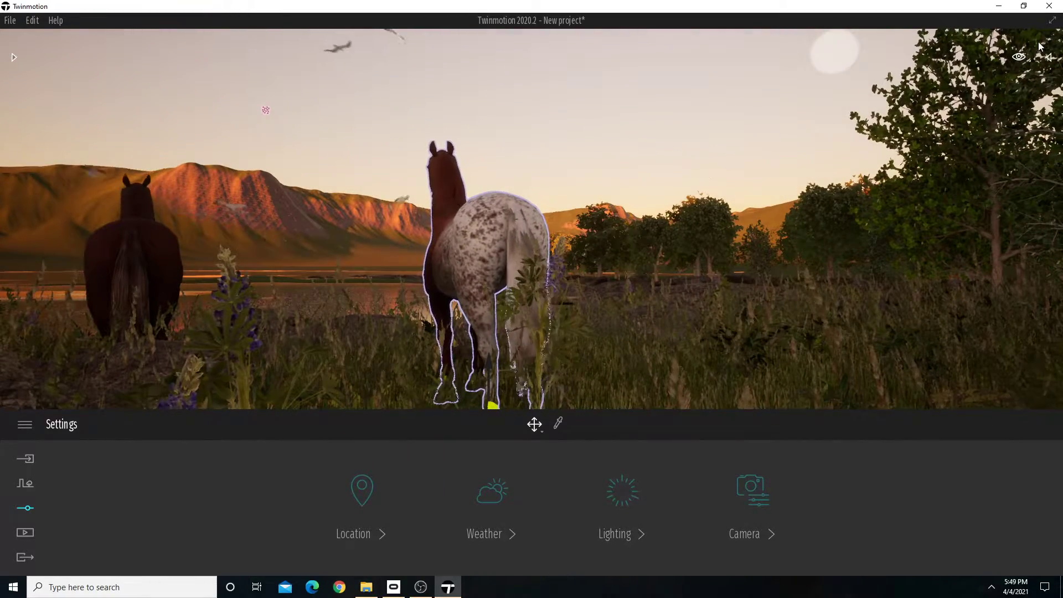
Try times of day of 21:50 and 22:28 to compare late dusk and moonlight over the lake.
{"action": "left_click", "coordinate": [1019, 57]}
{"action": "left_click_drag", "start_coordinate": [973, 274], "coordinate": [990, 270]}
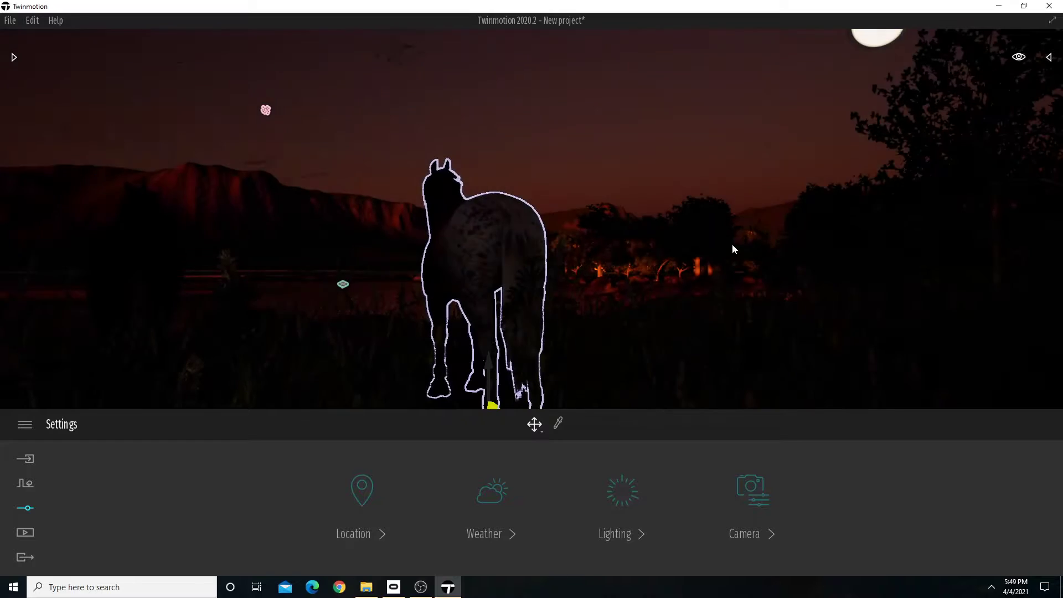
{"action": "key", "text": "a"}
{"action": "right_click_drag", "start_coordinate": [729, 231], "coordinate": [562, 209]}
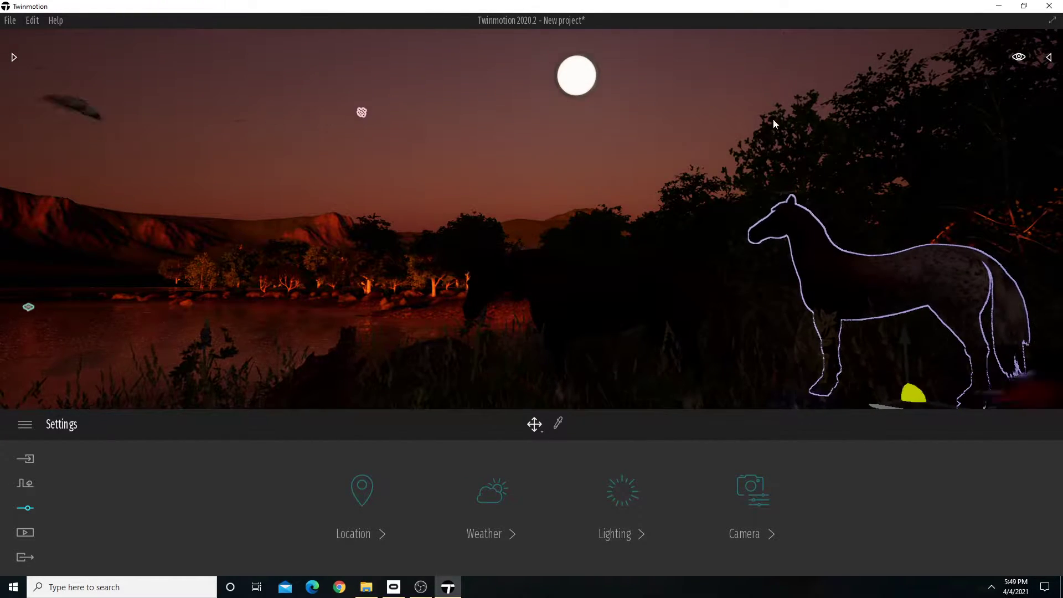
{"action": "mouse_move", "coordinate": [1024, 59]}
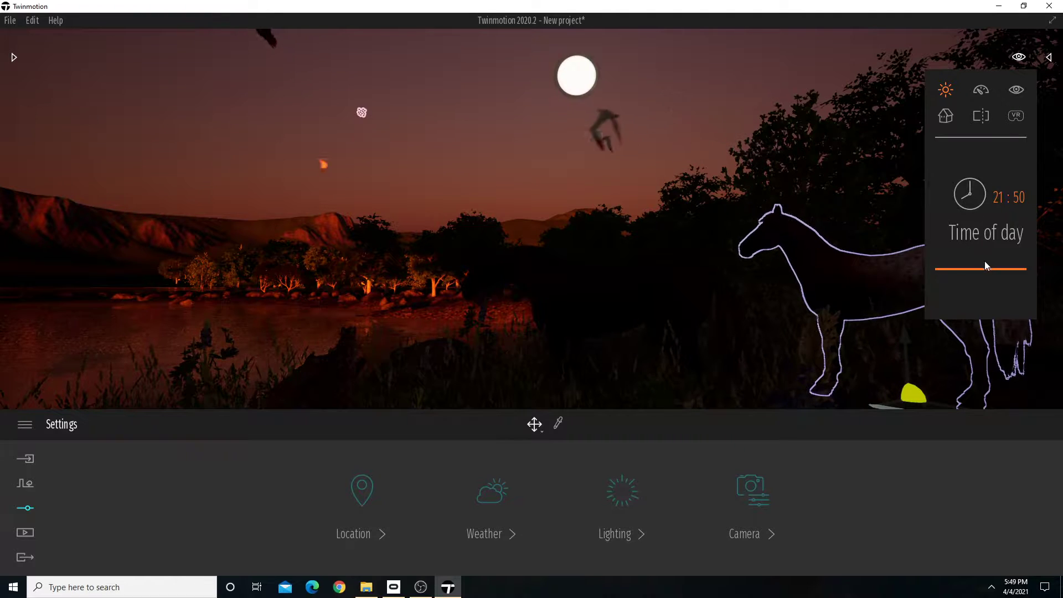
{"action": "left_click_drag", "start_coordinate": [984, 269], "coordinate": [984, 274]}
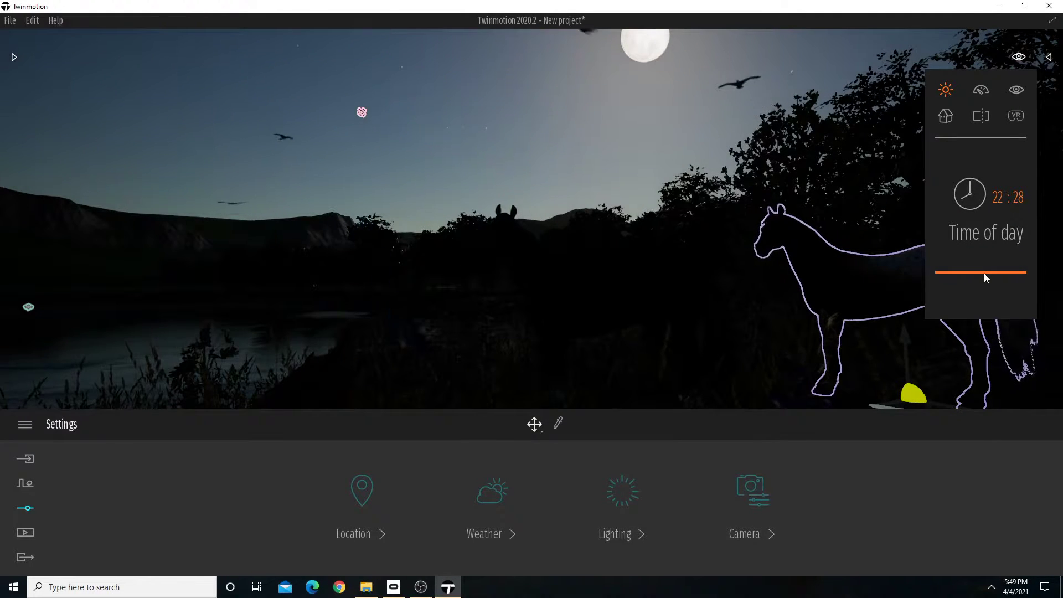
Set the scene's time of day to early morning, about 07:42, and view both horses beside the lake.
{"action": "left_click_drag", "start_coordinate": [985, 274], "coordinate": [1012, 197]}
{"action": "right_click_drag", "start_coordinate": [775, 221], "coordinate": [514, 223]}
{"action": "key", "text": "w"}
{"action": "key", "text": "s"}
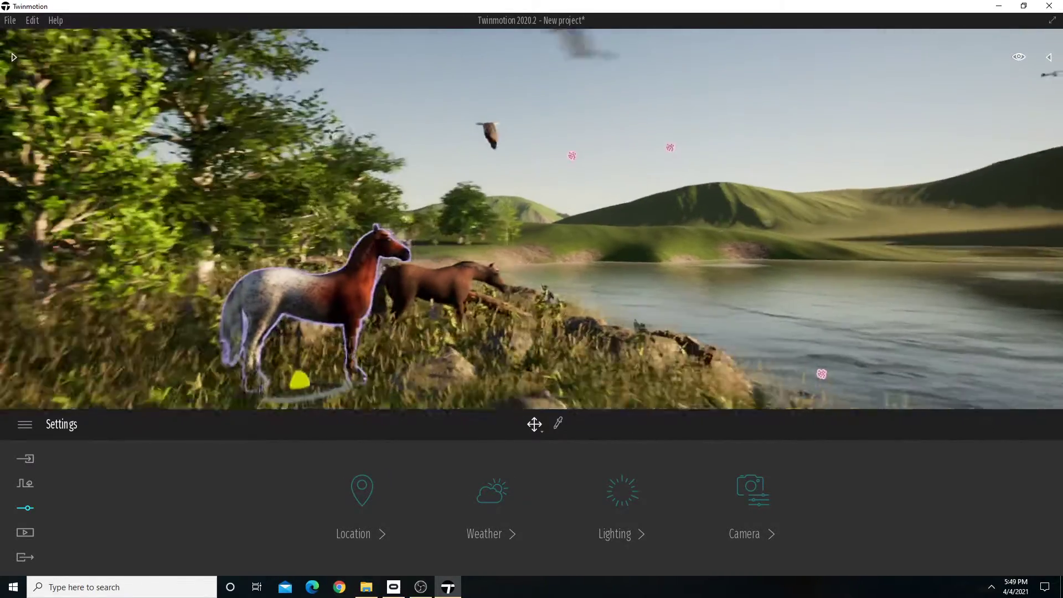
{"action": "right_click_drag", "start_coordinate": [714, 210], "coordinate": [673, 217]}
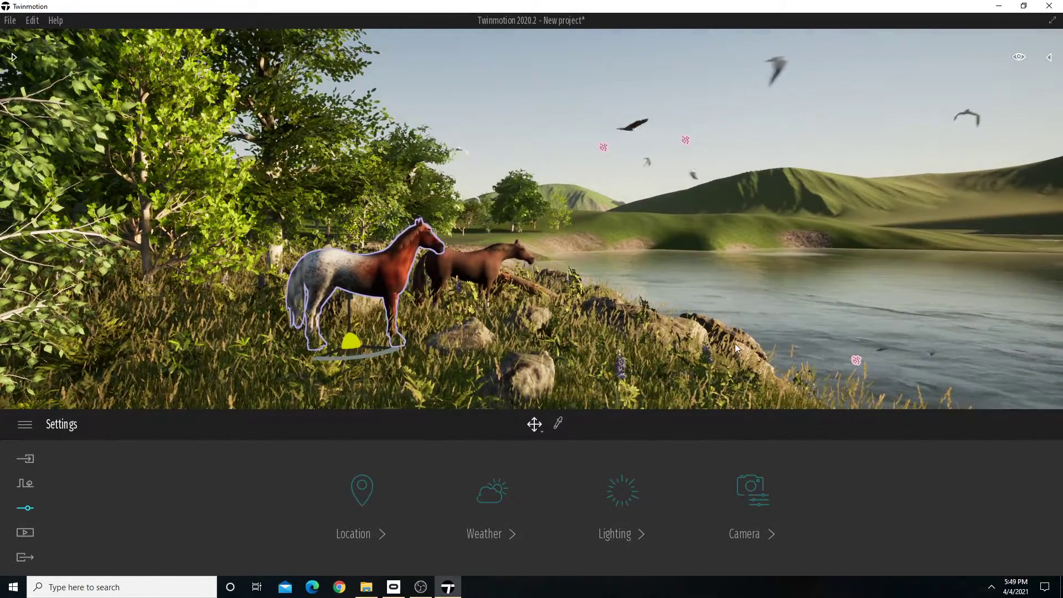
Frame both horses from behind the spotted one, with the lake beyond them, and create a first media image.
{"action": "left_click", "coordinate": [25, 532]}
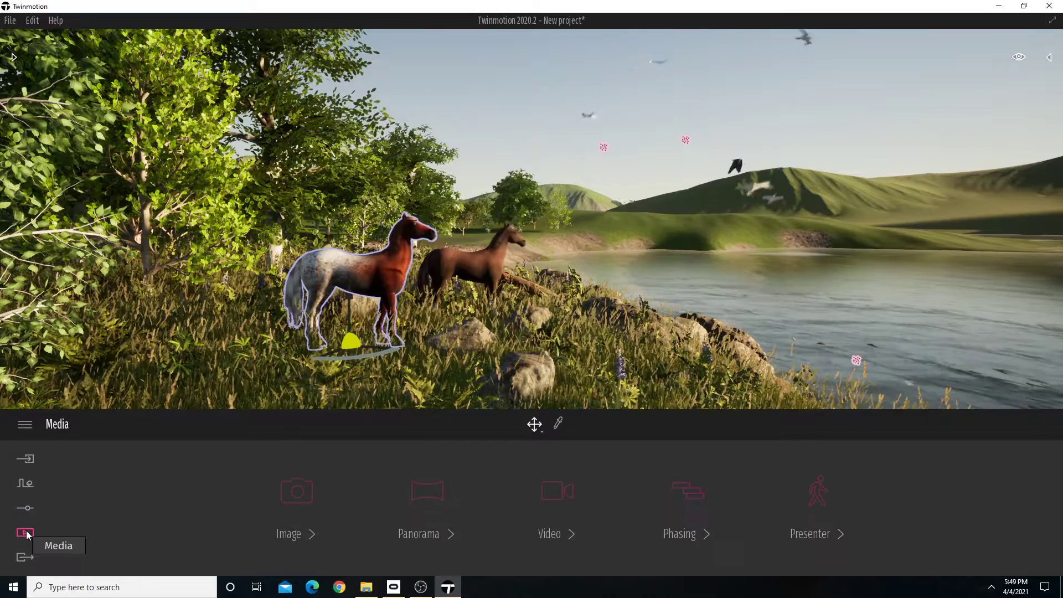
{"action": "right_click_drag", "start_coordinate": [443, 288], "coordinate": [487, 335]}
{"action": "key", "text": "w"}
{"action": "key", "text": "d"}
{"action": "key", "text": "a"}
{"action": "key", "text": "a"}
{"action": "key", "text": "d"}
{"action": "key", "text": "s"}
{"action": "key", "text": "w"}
{"action": "left_click", "coordinate": [296, 501]}
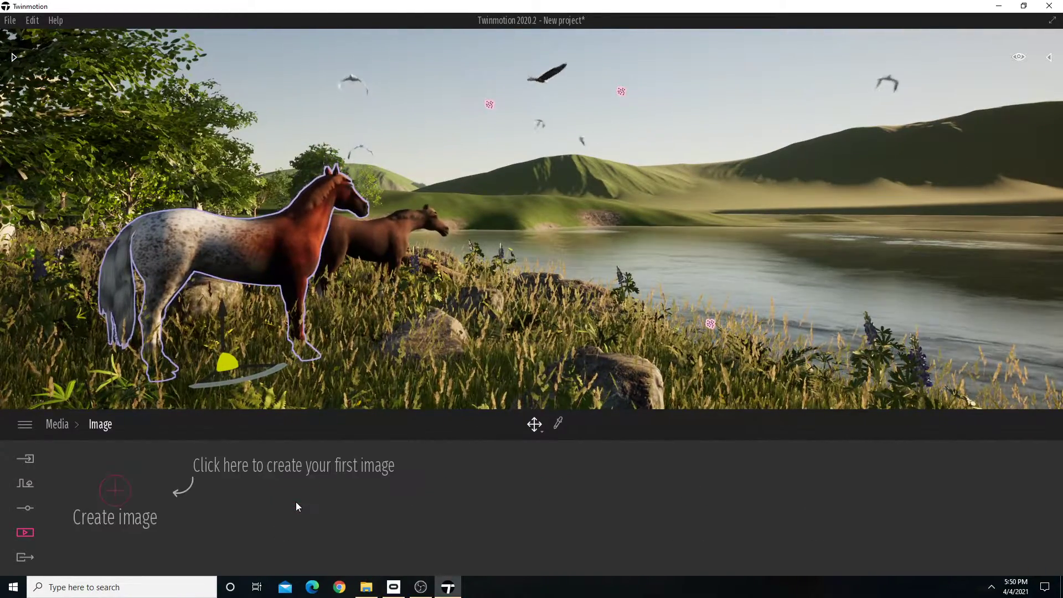
{"action": "left_click", "coordinate": [114, 492]}
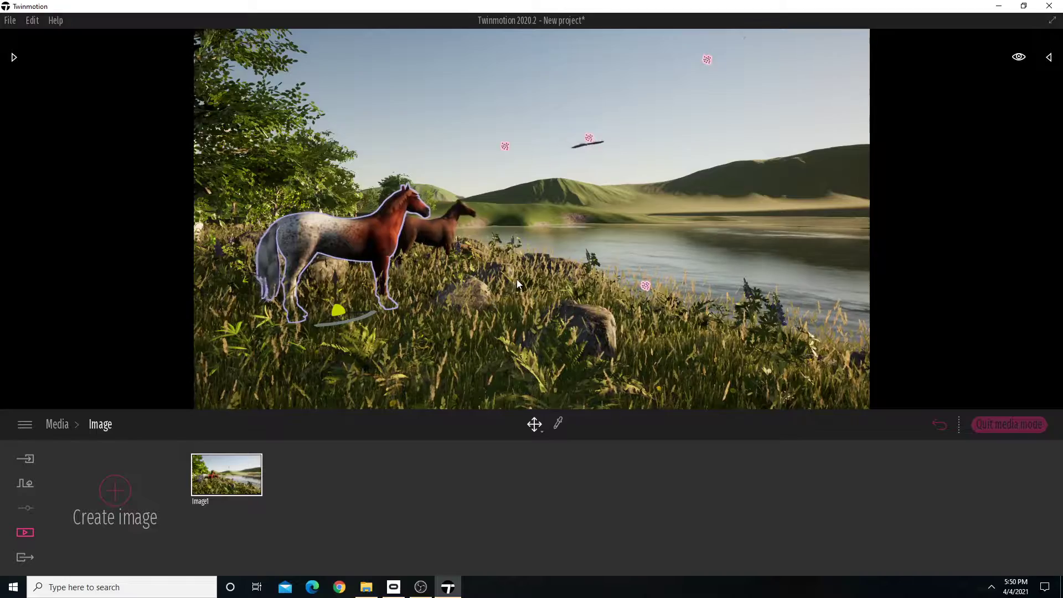
Frame the horses from the opposite side, facing the sun over the lake, and create a second media image.
{"action": "mouse_move", "coordinate": [516, 279]}
{"action": "right_mouse_down"}
{"action": "mouse_move", "coordinate": [503, 270]}
{"action": "mouse_move", "coordinate": [759, 270]}
{"action": "mouse_move", "coordinate": [612, 269]}
{"action": "mouse_move", "coordinate": [640, 291]}
{"action": "mouse_move", "coordinate": [520, 281]}
{"action": "right_mouse_up"}
{"action": "key", "text": "a"}
{"action": "key", "text": "w"}
{"action": "key", "text": "w"}
{"action": "key", "text": "d"}
{"action": "left_click", "coordinate": [115, 491]}
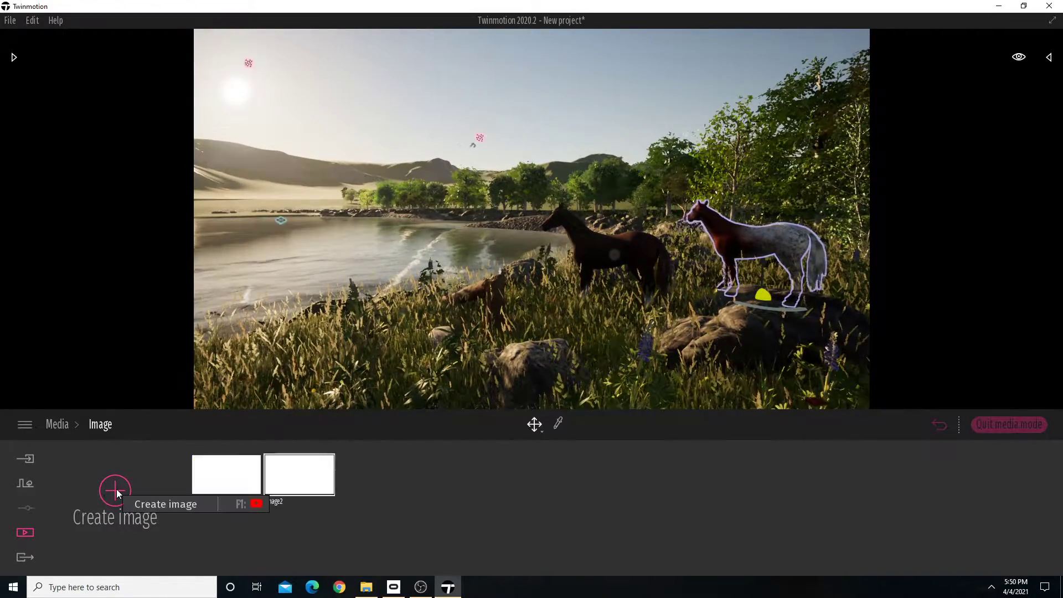
{"action": "key", "text": "w"}
{"action": "key", "text": "d"}
{"action": "right_click_drag", "start_coordinate": [583, 240], "coordinate": [52, 227]}
{"action": "key", "text": "d"}
{"action": "key", "text": "w"}
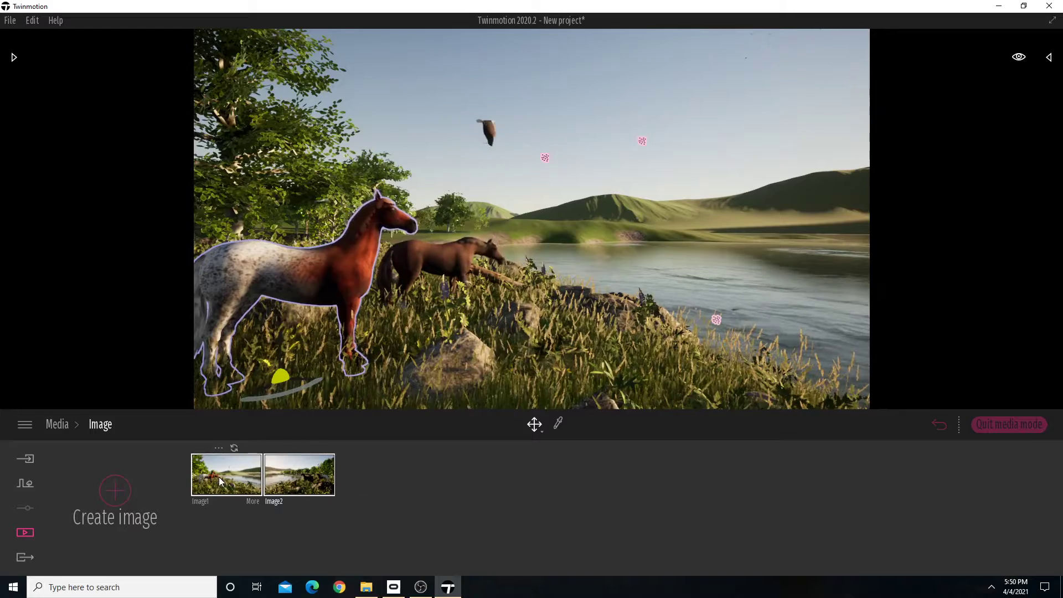
Set the time of day of Image1 to 07:16 in its location settings and return to the image list.
{"action": "left_click", "coordinate": [218, 477]}
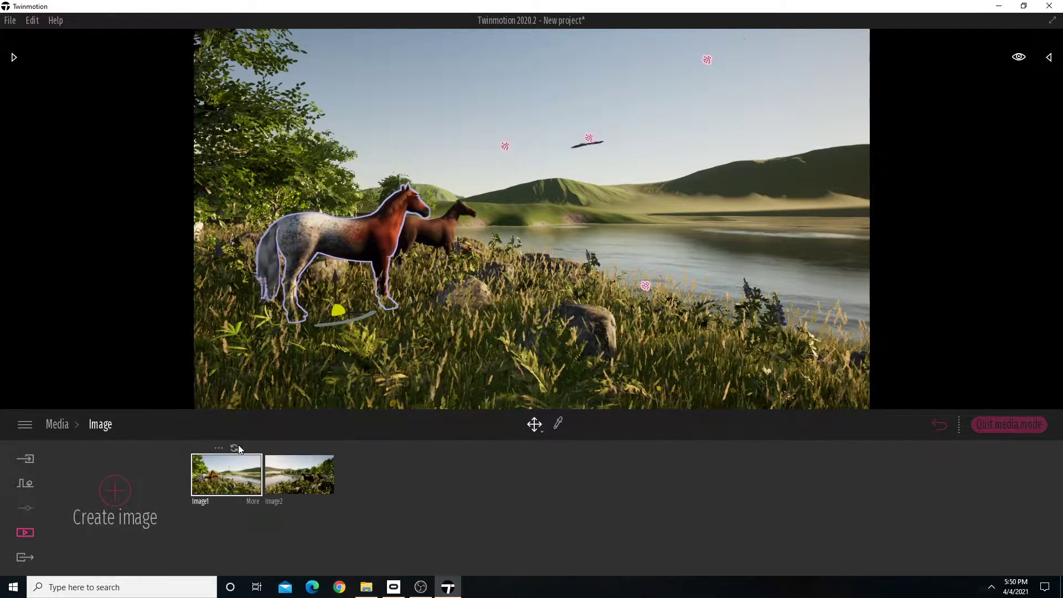
{"action": "left_click", "coordinate": [255, 501]}
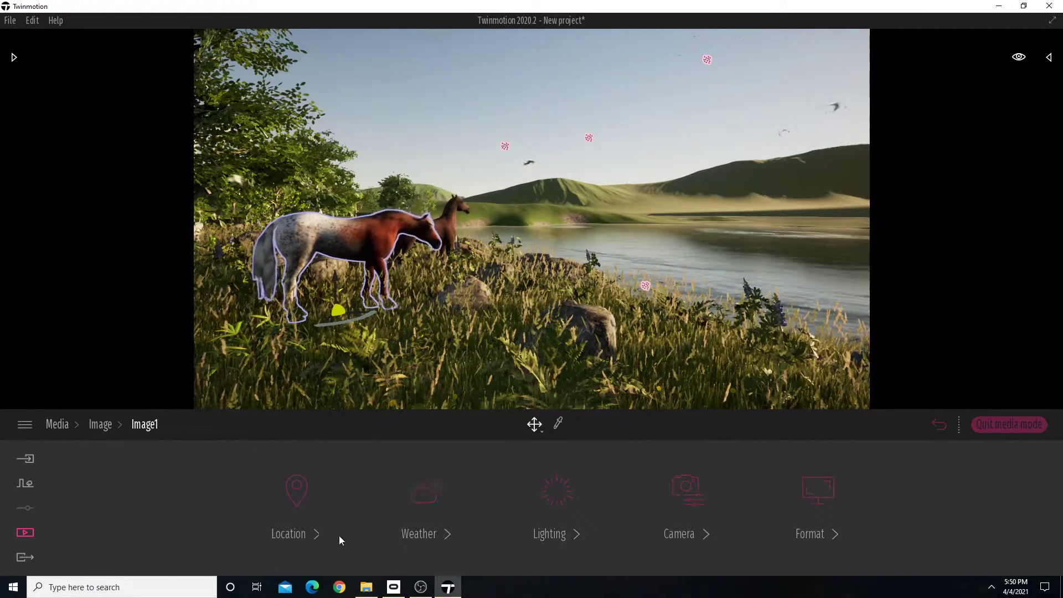
{"action": "left_click", "coordinate": [316, 533]}
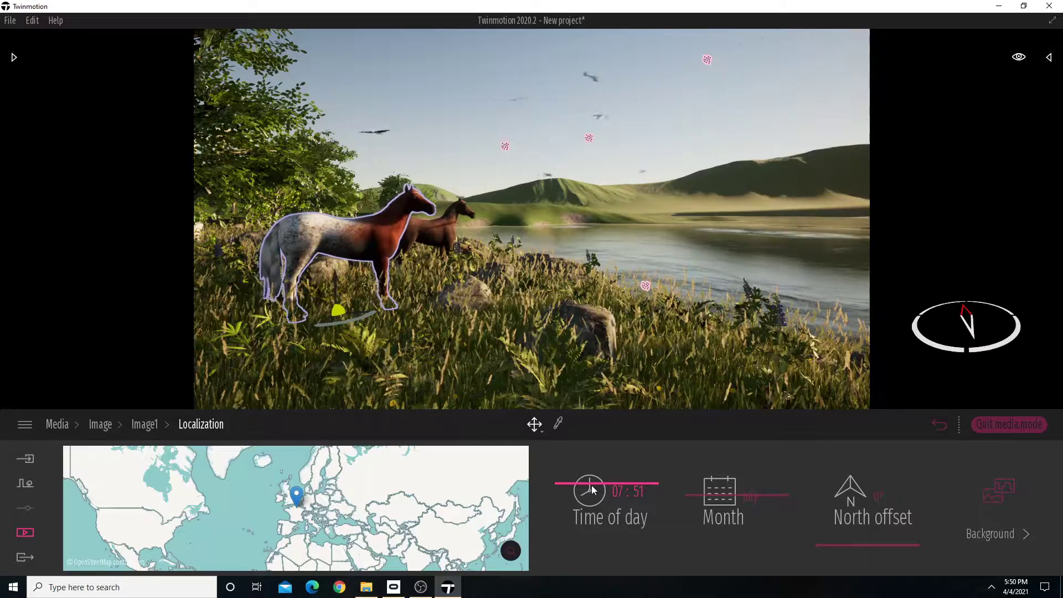
{"action": "mouse_move", "coordinate": [605, 485]}
{"action": "left_mouse_down"}
{"action": "mouse_move", "coordinate": [593, 510]}
{"action": "mouse_move", "coordinate": [606, 482]}
{"action": "left_mouse_up"}
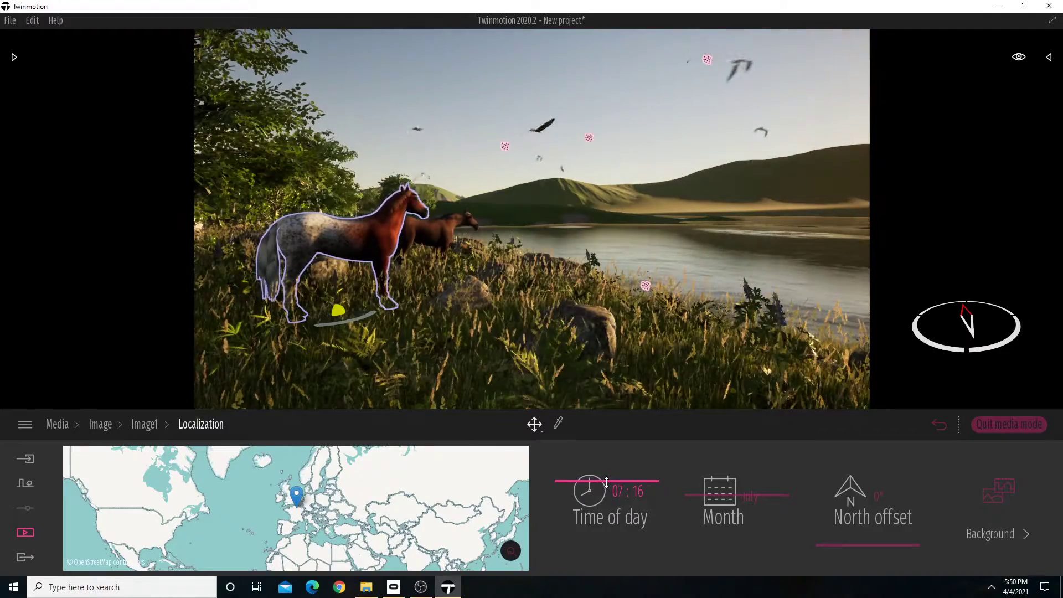
{"action": "right_click_drag", "start_coordinate": [530, 310], "coordinate": [555, 298]}
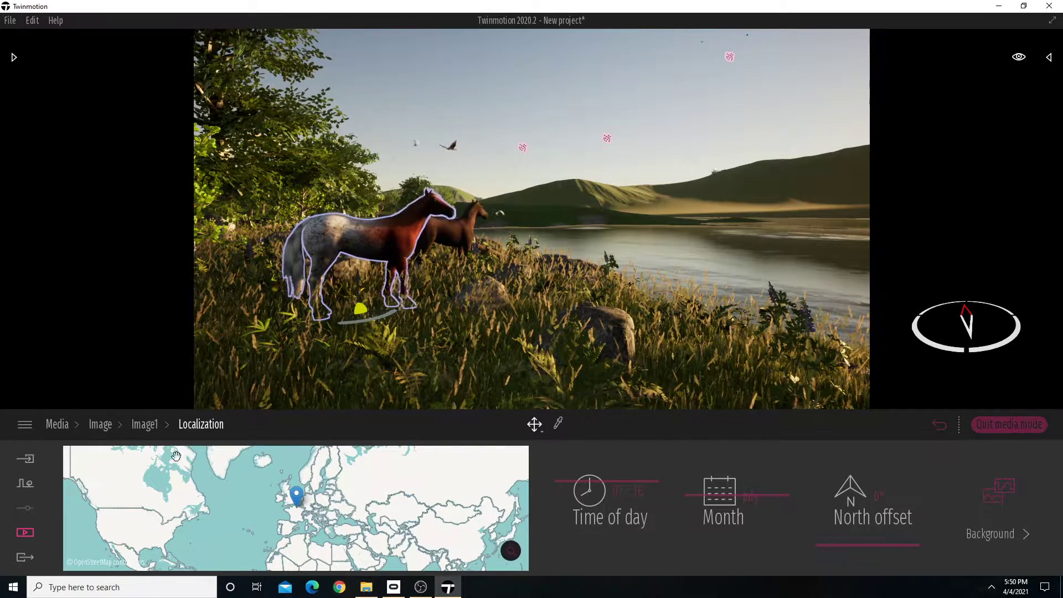
{"action": "left_click", "coordinate": [144, 429]}
{"action": "left_click", "coordinate": [101, 427]}
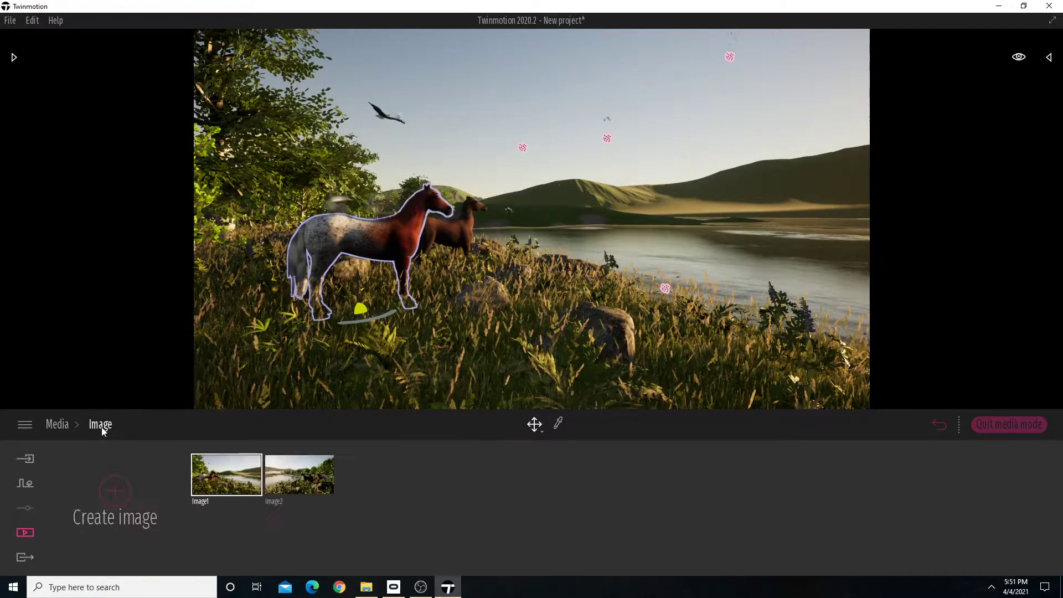
Set the time of day of Image2 to evening, about 18:25, in its location settings.
{"action": "left_click", "coordinate": [283, 465]}
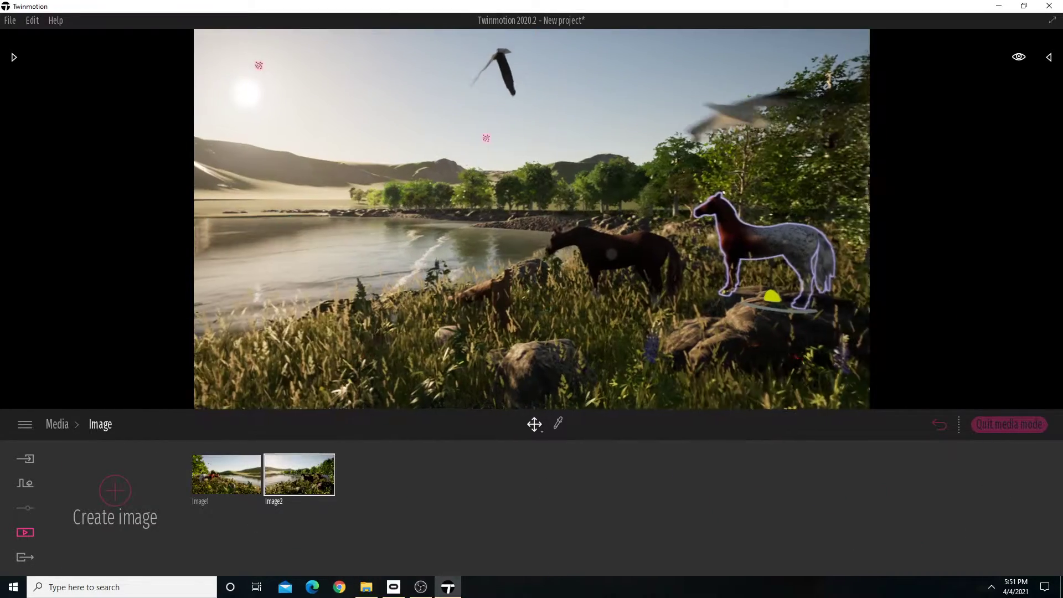
{"action": "left_click", "coordinate": [326, 501]}
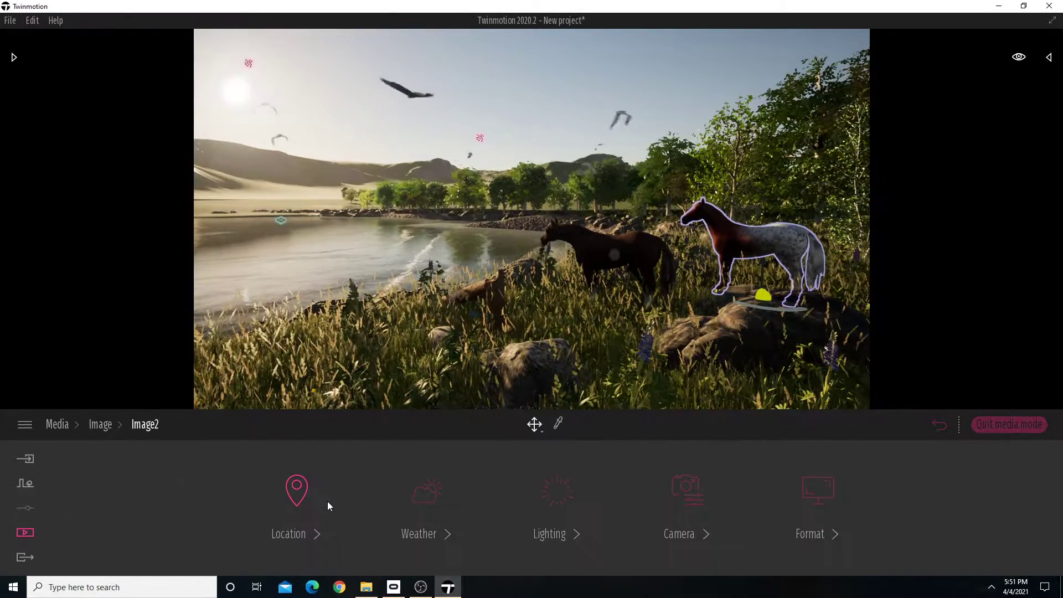
{"action": "left_click", "coordinate": [307, 534]}
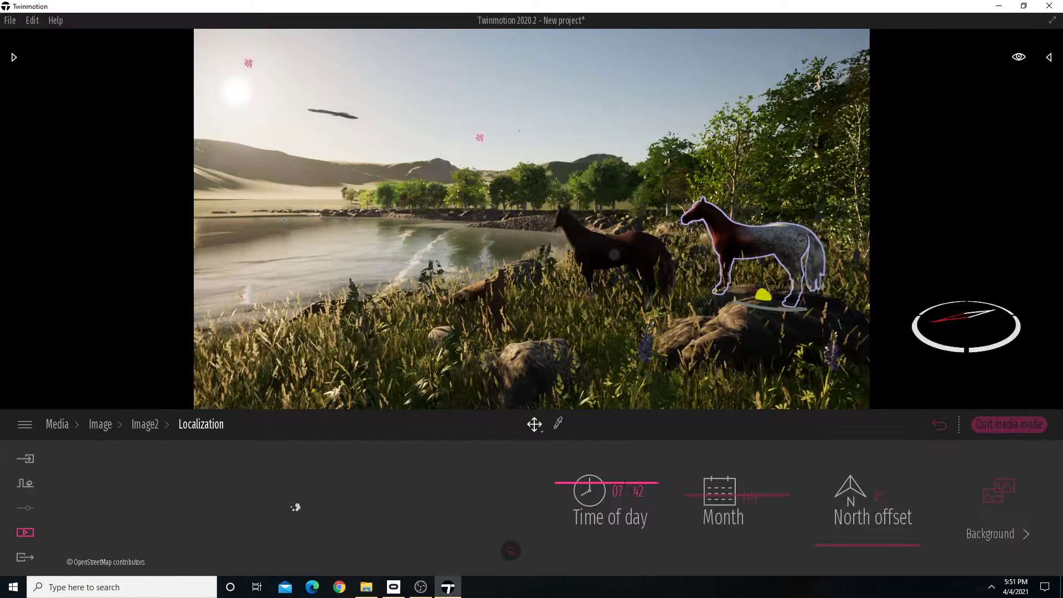
{"action": "left_click_drag", "start_coordinate": [591, 485], "coordinate": [598, 525]}
{"action": "right_click_drag", "start_coordinate": [669, 368], "coordinate": [699, 341]}
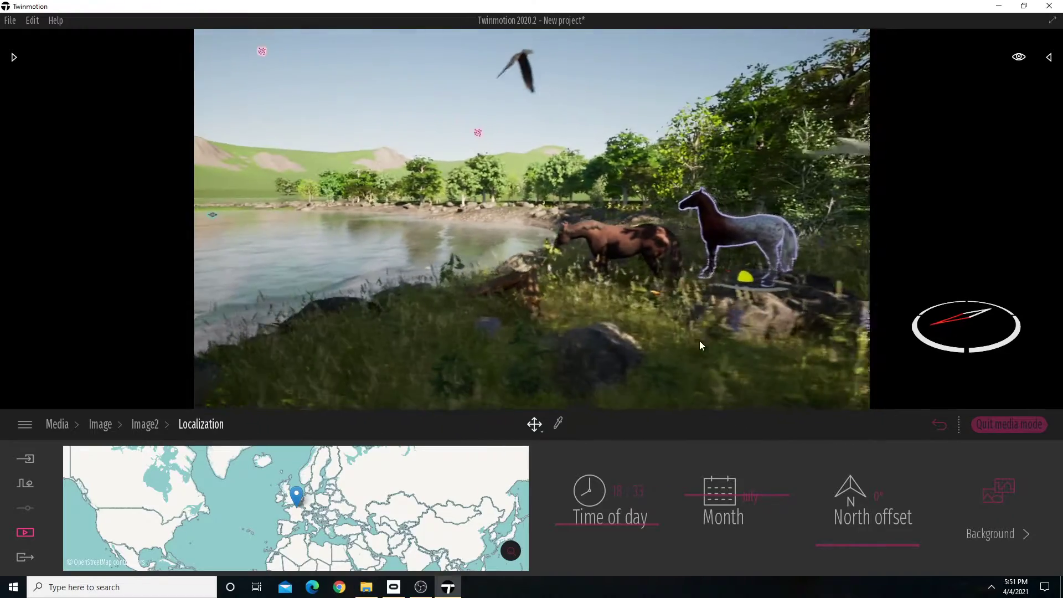
{"action": "mouse_move", "coordinate": [605, 524]}
{"action": "left_mouse_down"}
{"action": "mouse_move", "coordinate": [613, 496]}
{"action": "mouse_move", "coordinate": [612, 524]}
{"action": "left_mouse_up"}
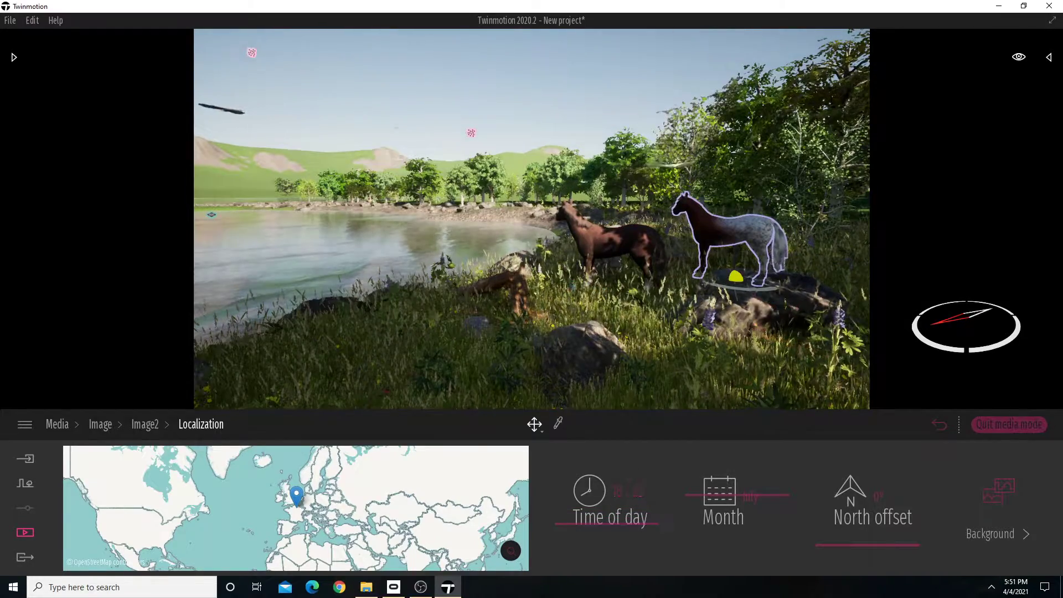
Reframe Image2 with both horses and the lupines in the foreground, and return to the image list.
{"action": "key", "text": "w"}
{"action": "right_click_drag", "start_coordinate": [611, 333], "coordinate": [674, 332]}
{"action": "key", "text": "s"}
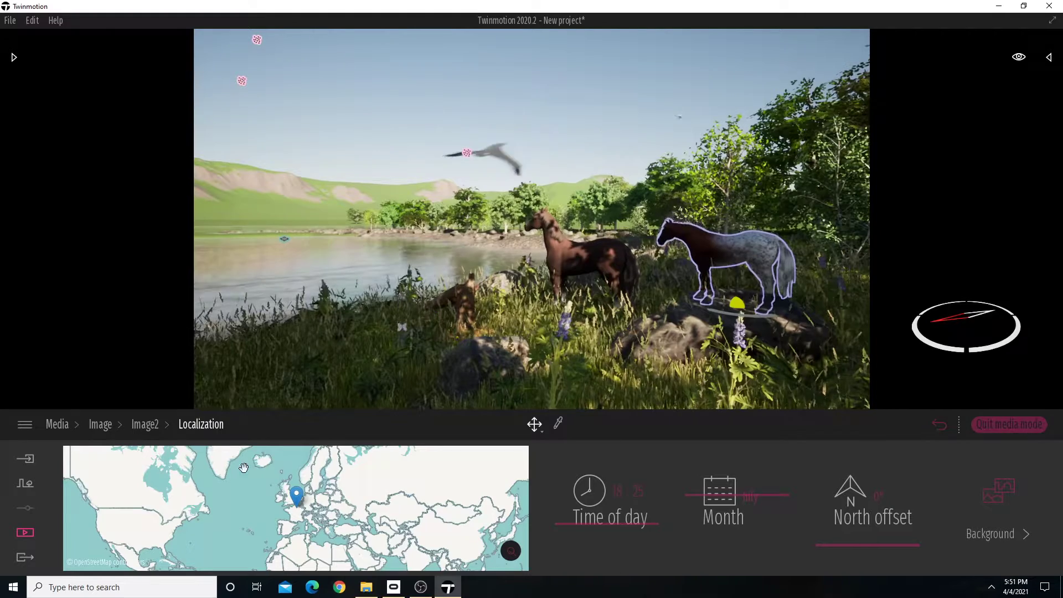
{"action": "left_click", "coordinate": [108, 426]}
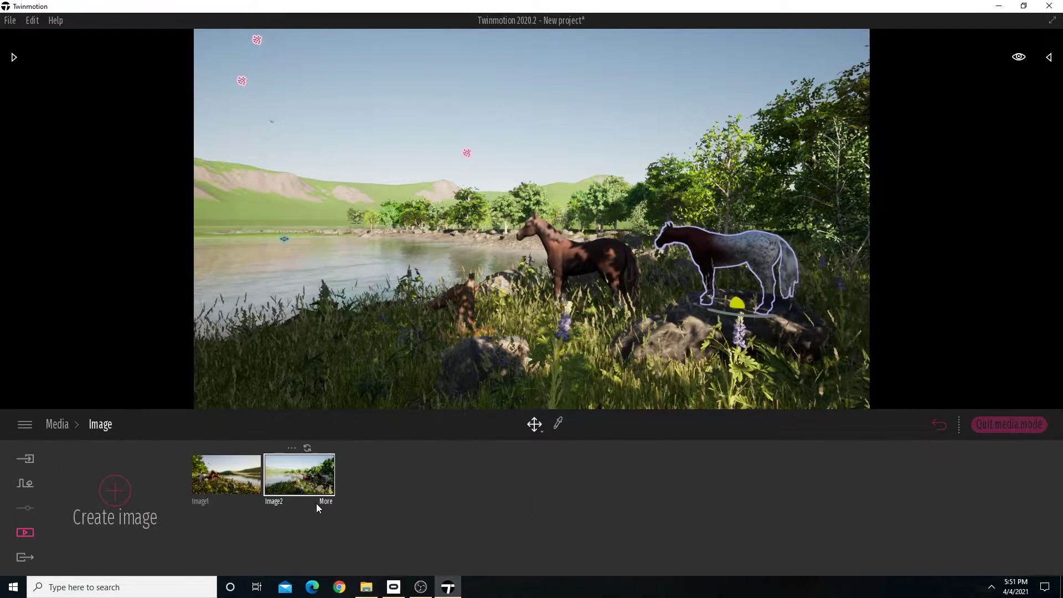
Switch between Image1 and Image2 to compare their morning and evening views, finishing on Image1.
{"action": "left_click", "coordinate": [205, 473]}
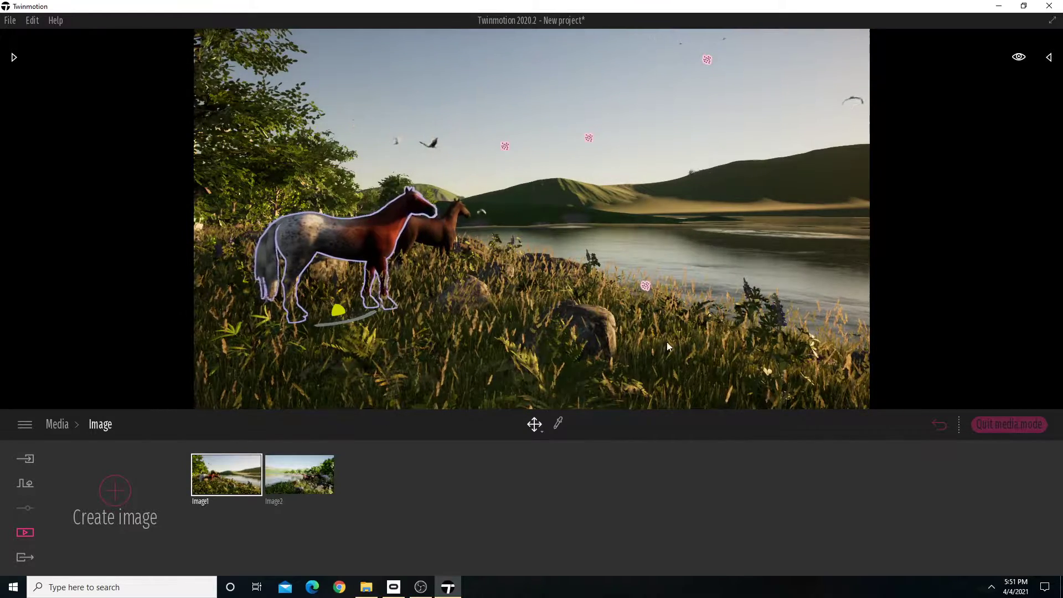
{"action": "right_click_drag", "start_coordinate": [596, 309], "coordinate": [613, 306]}
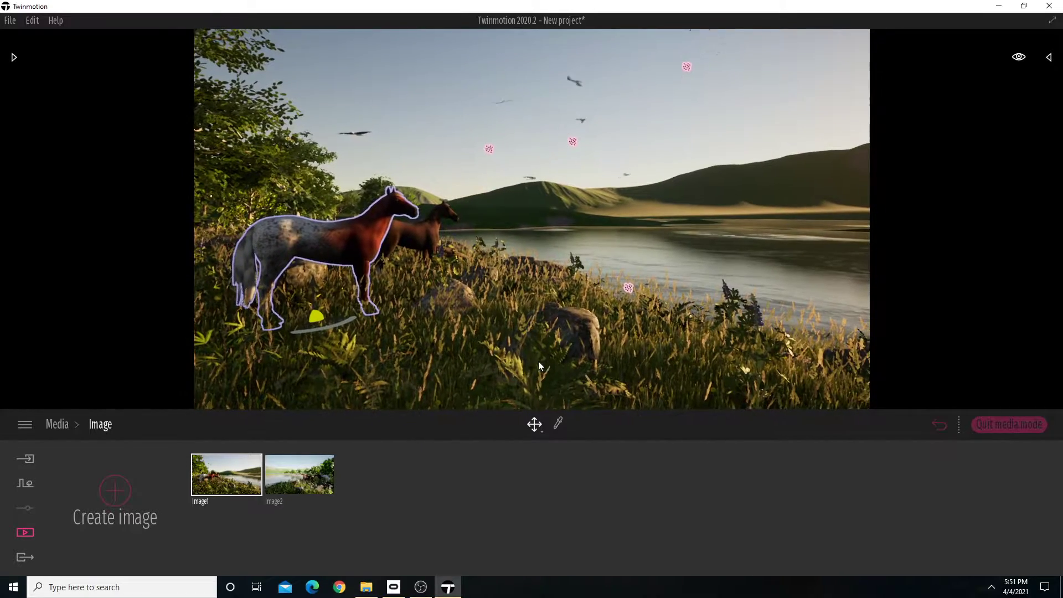
{"action": "left_click", "coordinate": [307, 482]}
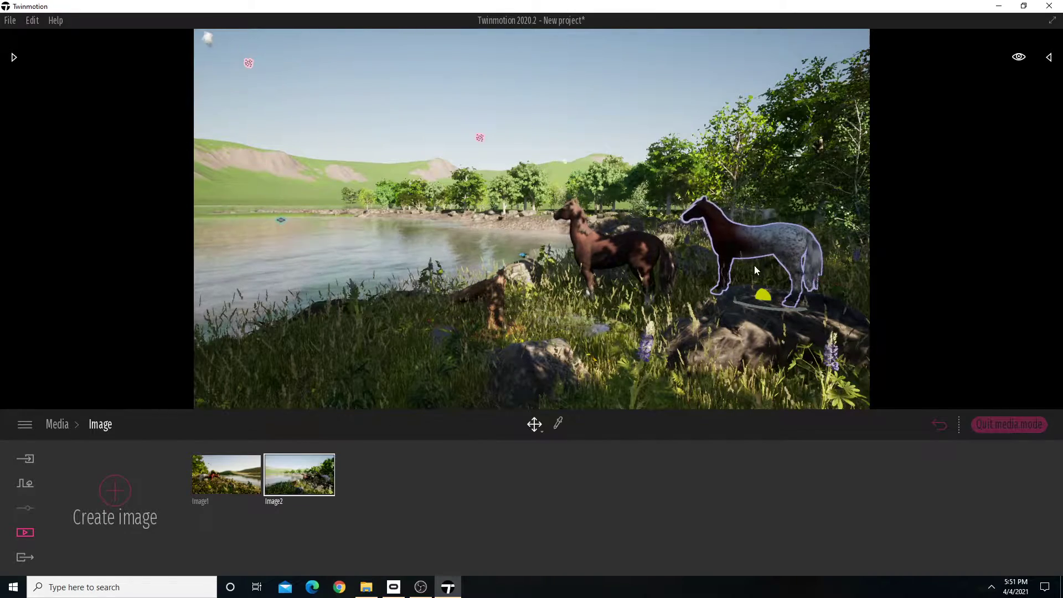
{"action": "left_click", "coordinate": [217, 469]}
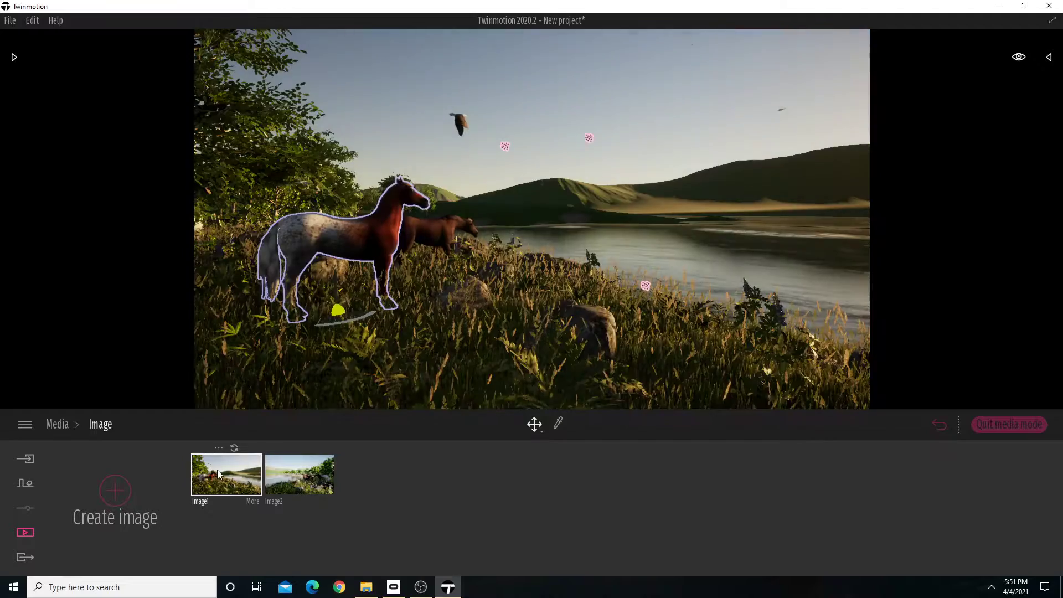
{"action": "right_click_drag", "start_coordinate": [500, 297], "coordinate": [517, 294]}
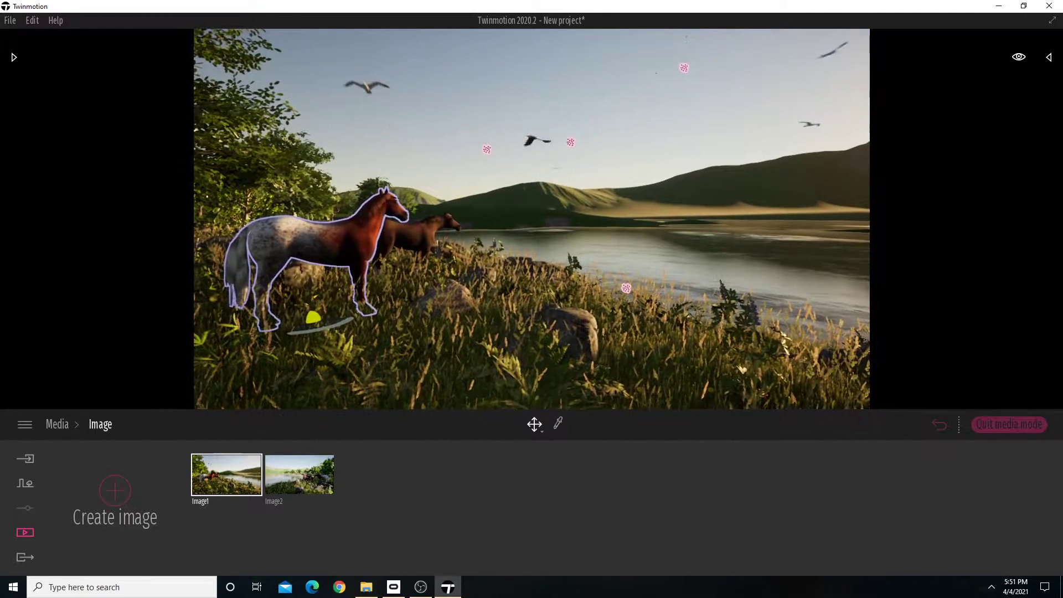
Open Image1's settings and look over its lighting options.
{"action": "double_click", "coordinate": [257, 500]}
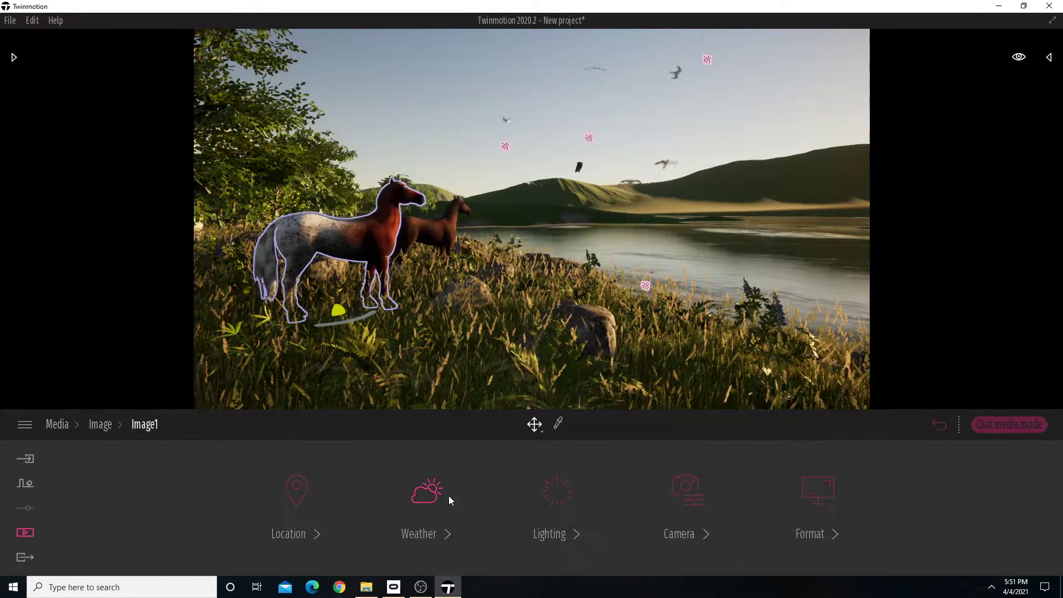
{"action": "left_click", "coordinate": [574, 500]}
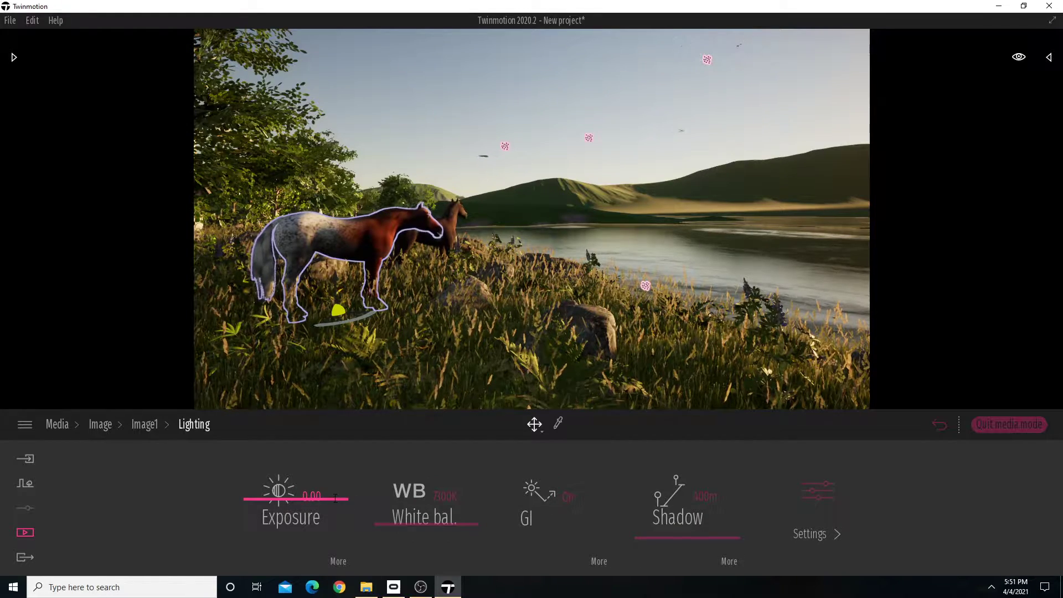
{"action": "left_click", "coordinate": [150, 429]}
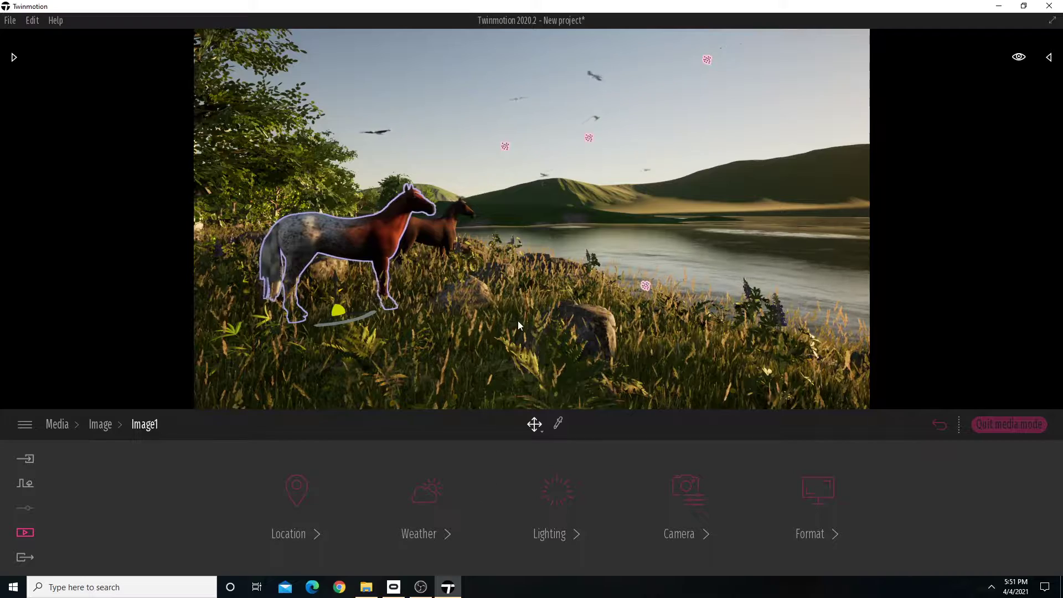
Frame the horse facing the sun over the lake and set Image1's weather to partly cloudy, just short of the full-cloud setting.
{"action": "right_click_drag", "start_coordinate": [343, 321], "coordinate": [381, 318]}
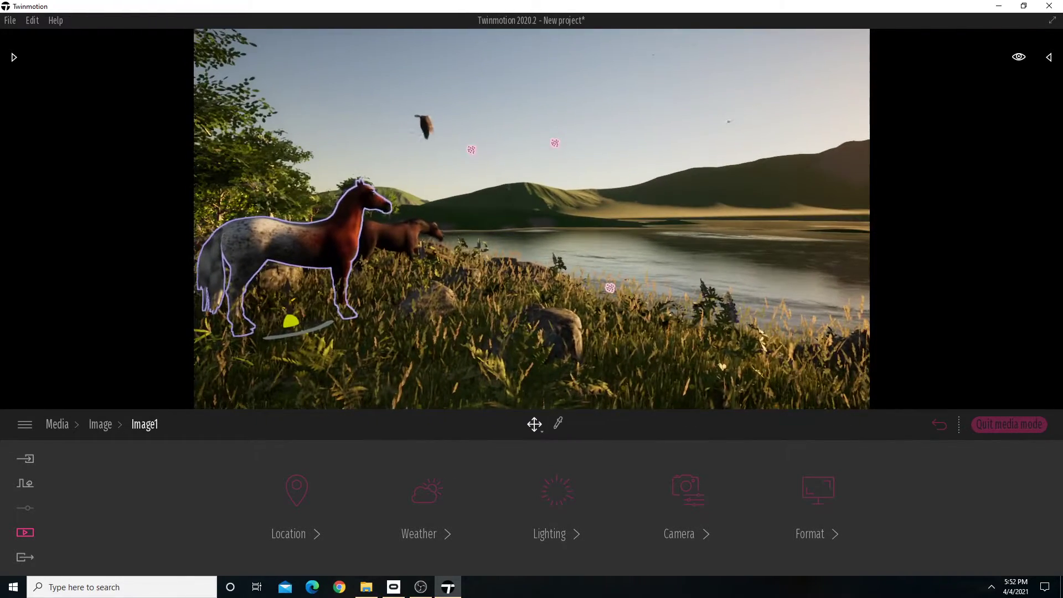
{"action": "right_click_drag", "start_coordinate": [653, 333], "coordinate": [642, 332]}
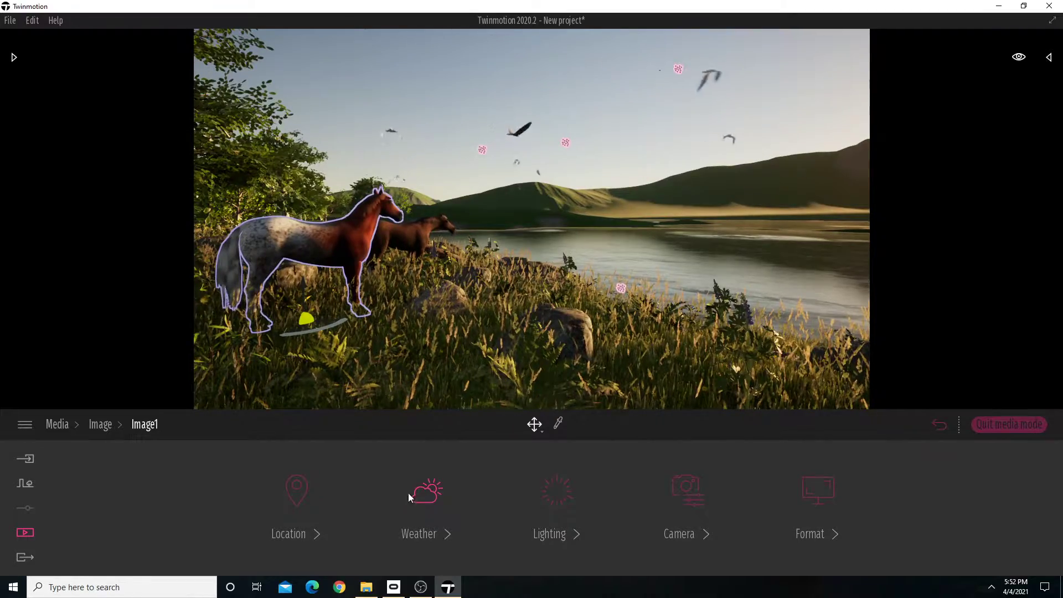
{"action": "left_click", "coordinate": [427, 496]}
{"action": "key", "text": "a"}
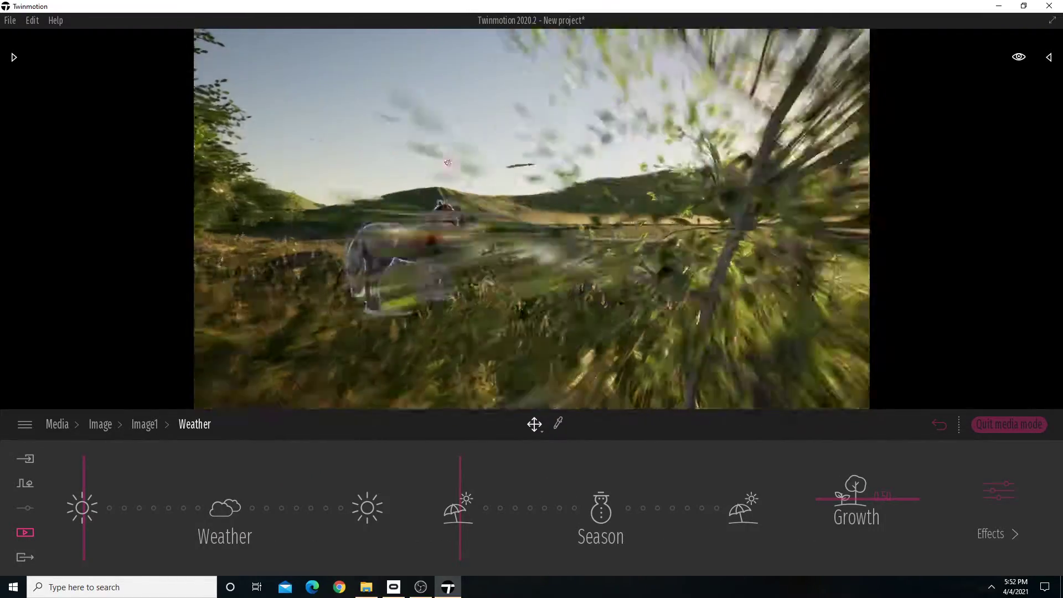
{"action": "key", "text": "w"}
{"action": "key", "text": "d"}
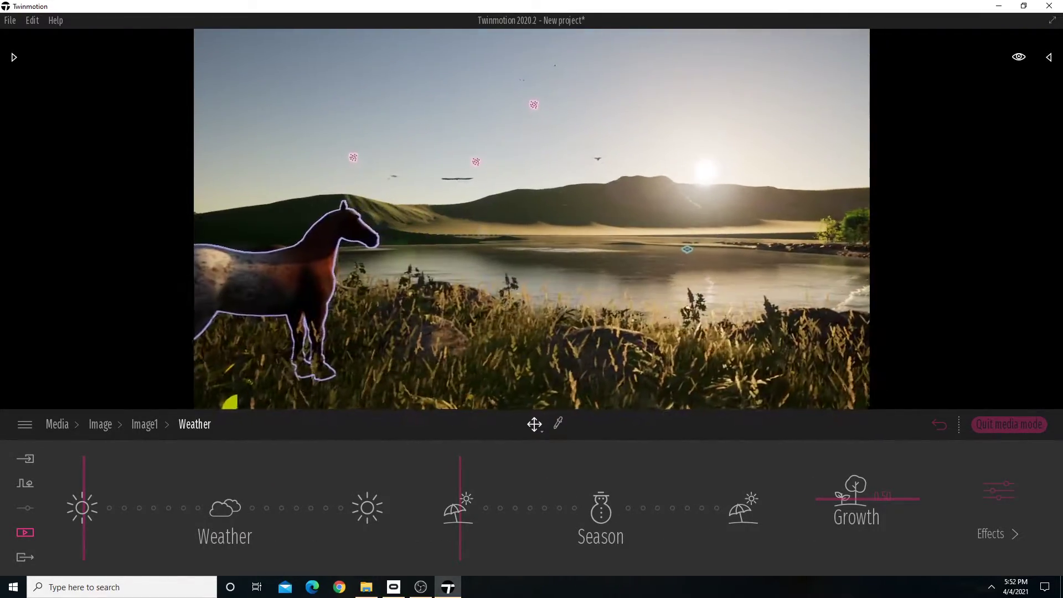
{"action": "key", "text": "s"}
{"action": "key", "text": "a"}
{"action": "key", "text": "d"}
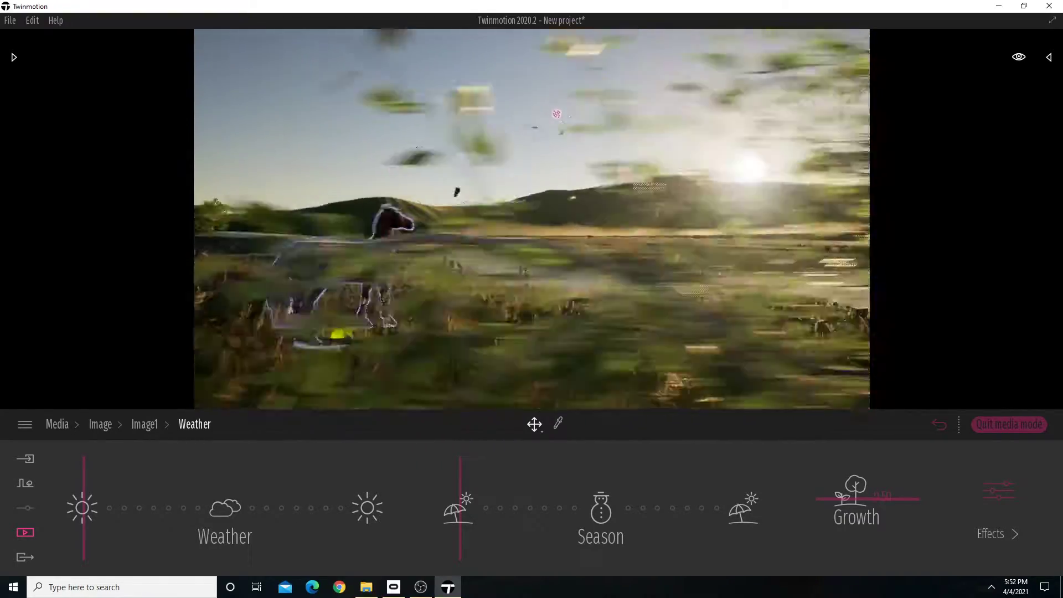
{"action": "key", "text": "a"}
{"action": "right_click_drag", "start_coordinate": [580, 254], "coordinate": [640, 244]}
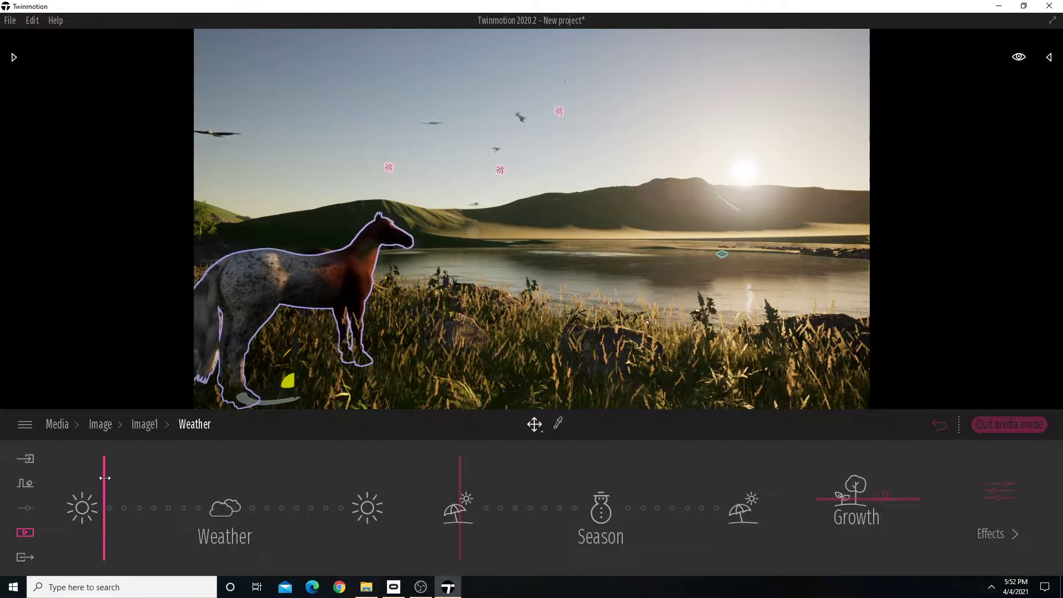
{"action": "left_click_drag", "start_coordinate": [112, 479], "coordinate": [189, 494]}
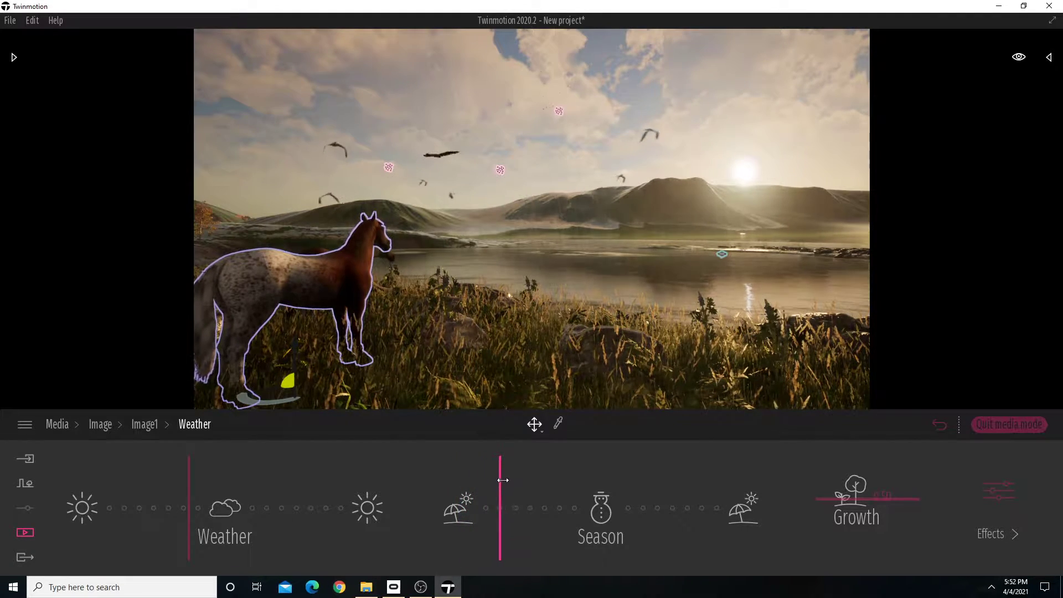
Preview autumn, summer and winter on Image1's trees, and leave the season between winter and the following summer.
{"action": "left_click_drag", "start_coordinate": [510, 479], "coordinate": [520, 479]}
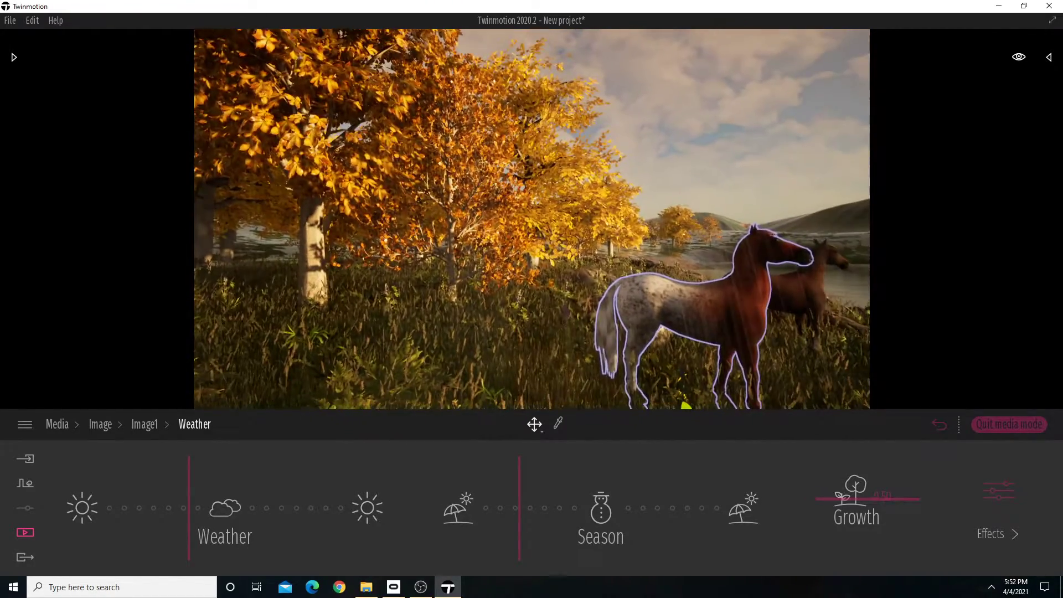
{"action": "left_click_drag", "start_coordinate": [521, 476], "coordinate": [418, 488]}
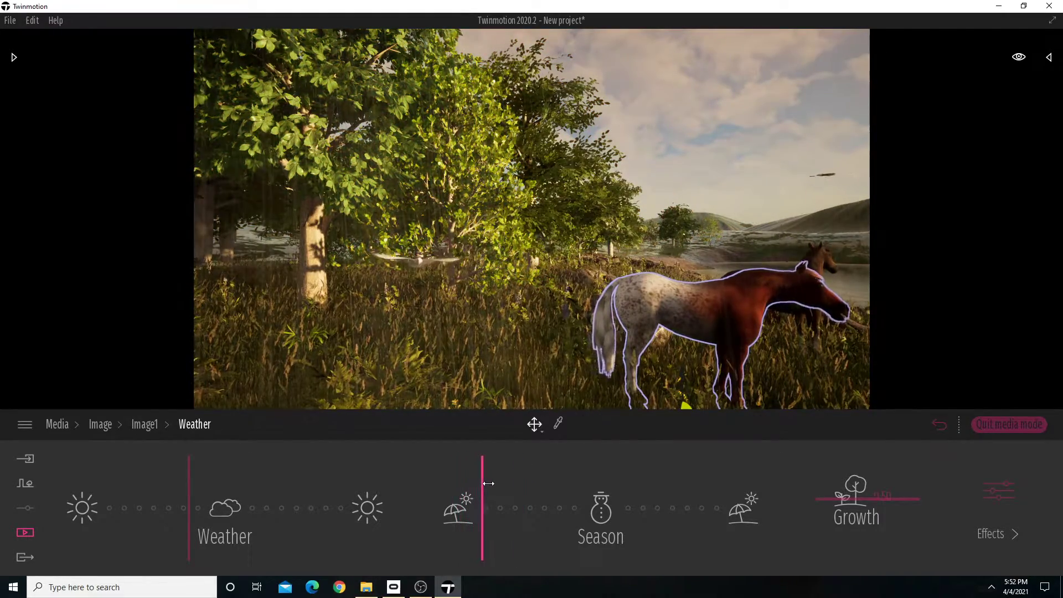
{"action": "left_click_drag", "start_coordinate": [488, 484], "coordinate": [574, 484]}
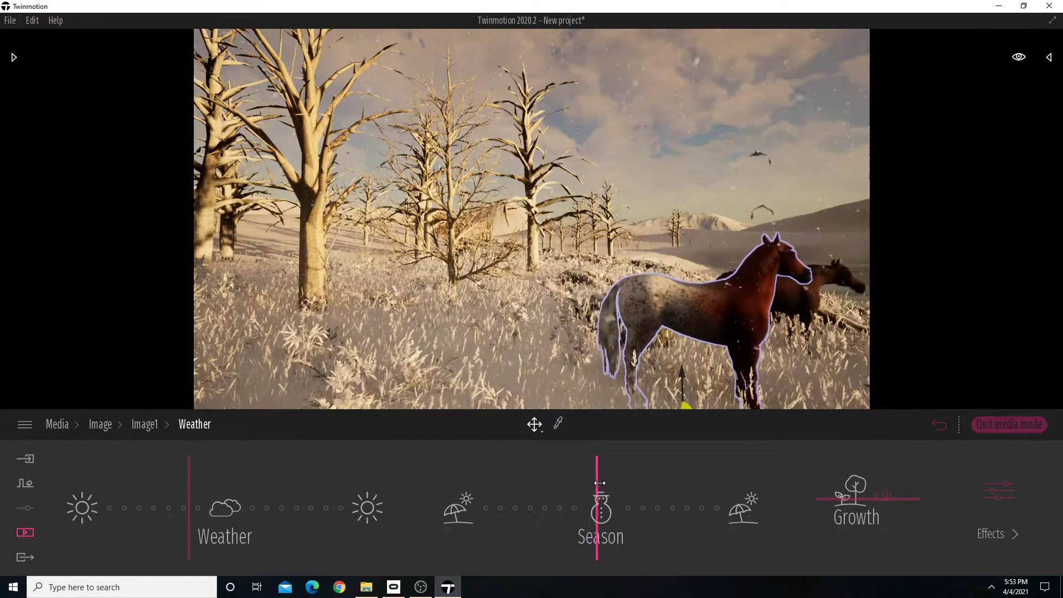
{"action": "left_click_drag", "start_coordinate": [630, 482], "coordinate": [685, 476]}
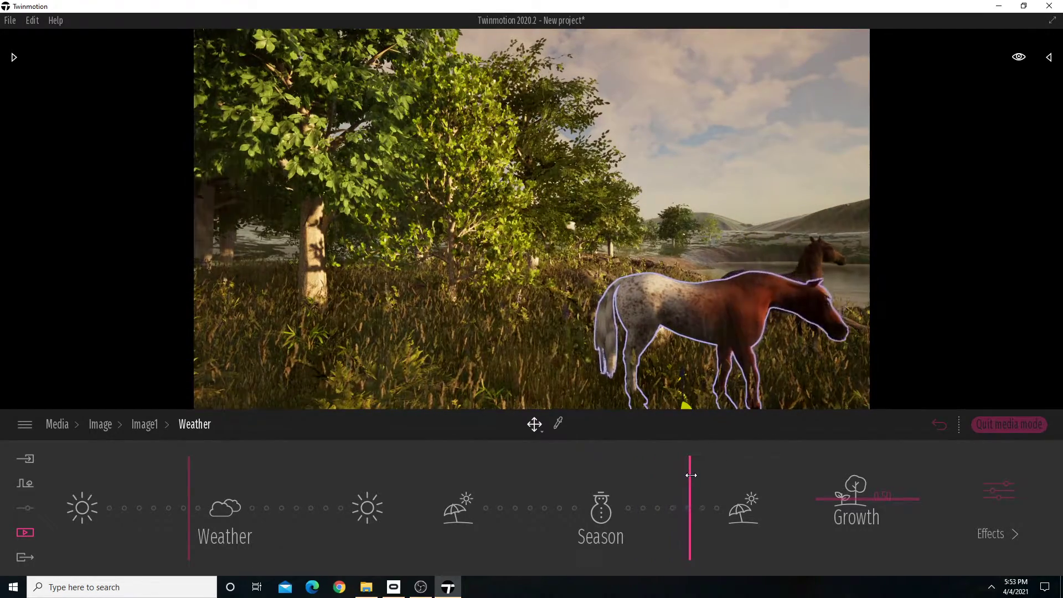
Reframe Image1 with both horses in front of the trees and lake, and nudge the season slightly further towards summer.
{"action": "right_click_drag", "start_coordinate": [532, 222], "coordinate": [614, 222]}
{"action": "key", "text": "s"}
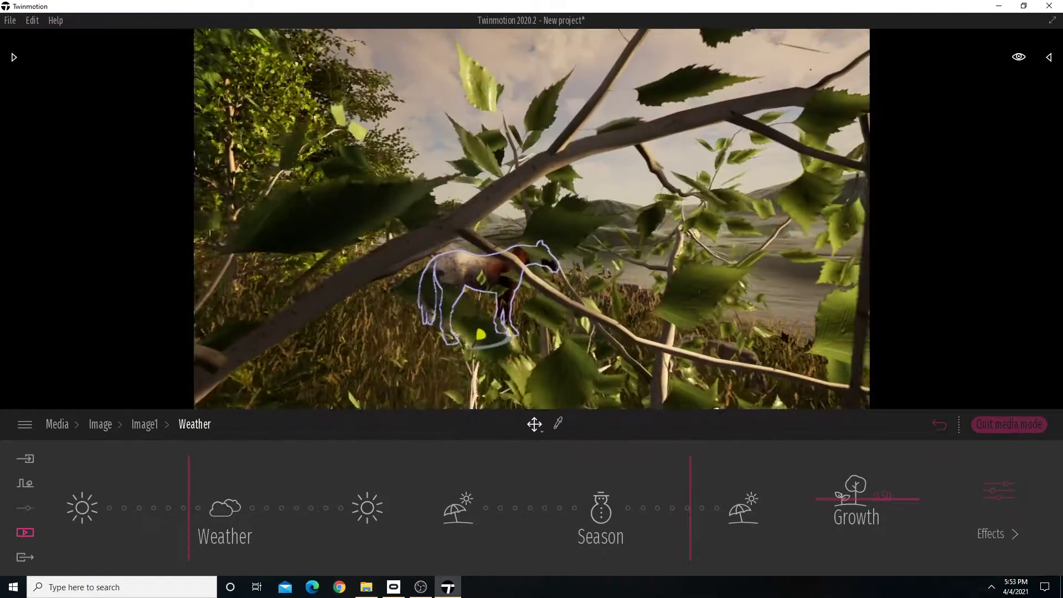
{"action": "key", "text": "w"}
{"action": "key", "text": "w"}
{"action": "key", "text": "d"}
{"action": "right_click_drag", "start_coordinate": [532, 221], "coordinate": [449, 221]}
{"action": "key", "text": "s"}
{"action": "key", "text": "a"}
{"action": "key", "text": "d"}
{"action": "key", "text": "w"}
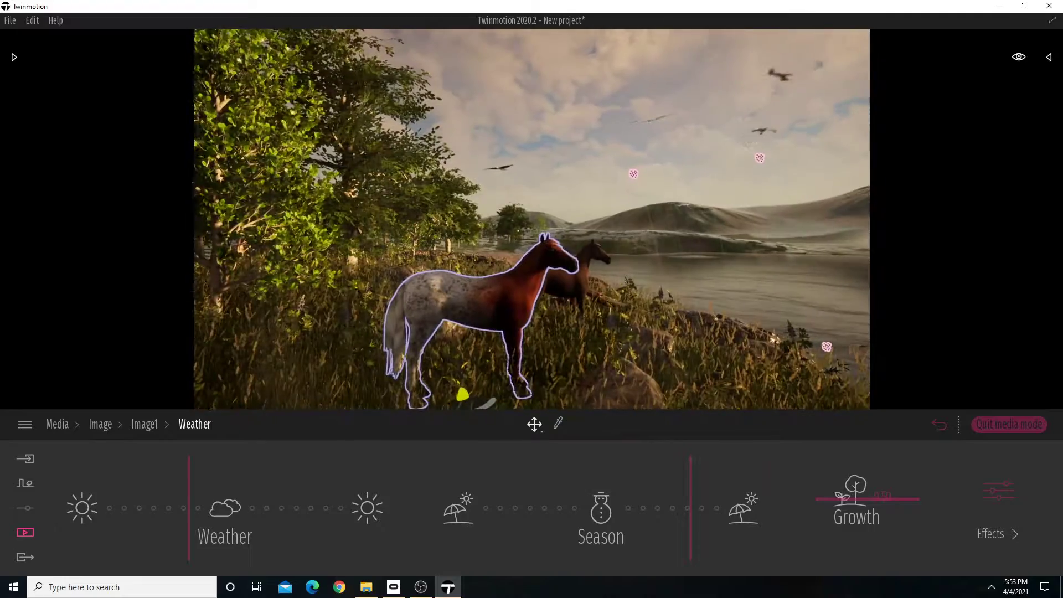
{"action": "key", "text": "d"}
{"action": "key", "text": "s"}
{"action": "right_click_drag", "start_coordinate": [532, 221], "coordinate": [526, 199]}
{"action": "key", "text": "w"}
{"action": "key", "text": "a"}
{"action": "key", "text": "s"}
{"action": "key", "text": "s"}
{"action": "key", "text": "d"}
{"action": "key", "text": "w"}
{"action": "key", "text": "s"}
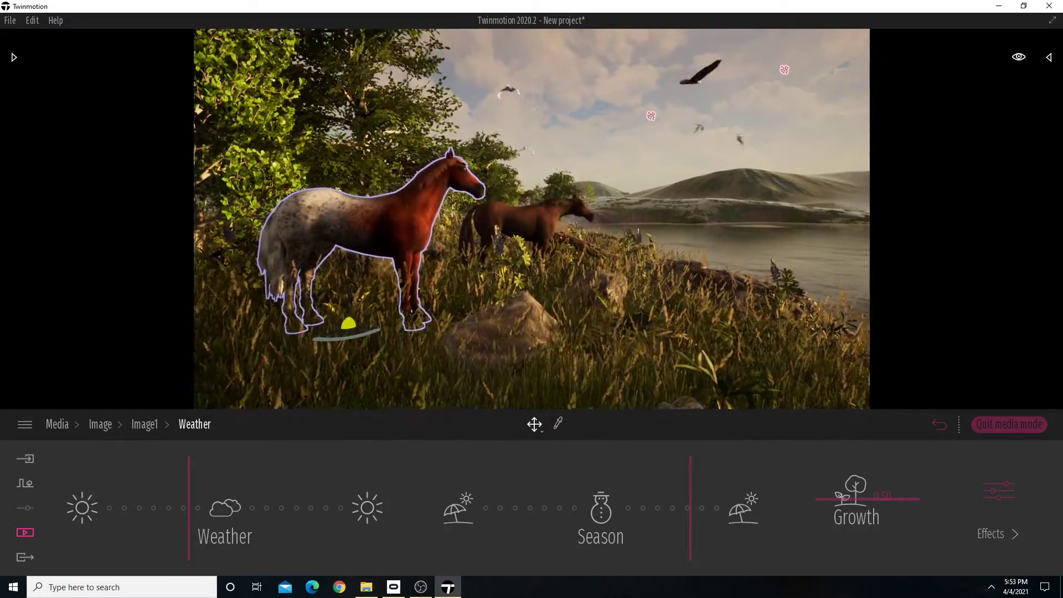
{"action": "key", "text": "a"}
{"action": "right_click_drag", "start_coordinate": [629, 304], "coordinate": [609, 300]}
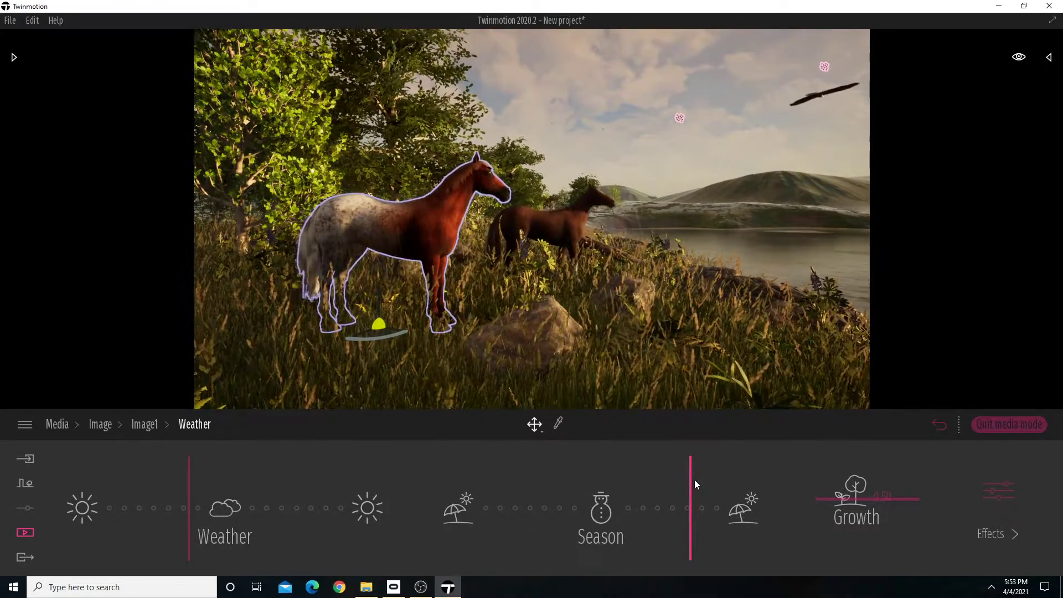
{"action": "mouse_move", "coordinate": [695, 481]}
{"action": "left_mouse_down"}
{"action": "mouse_move", "coordinate": [714, 470]}
{"action": "mouse_move", "coordinate": [696, 477]}
{"action": "left_mouse_up"}
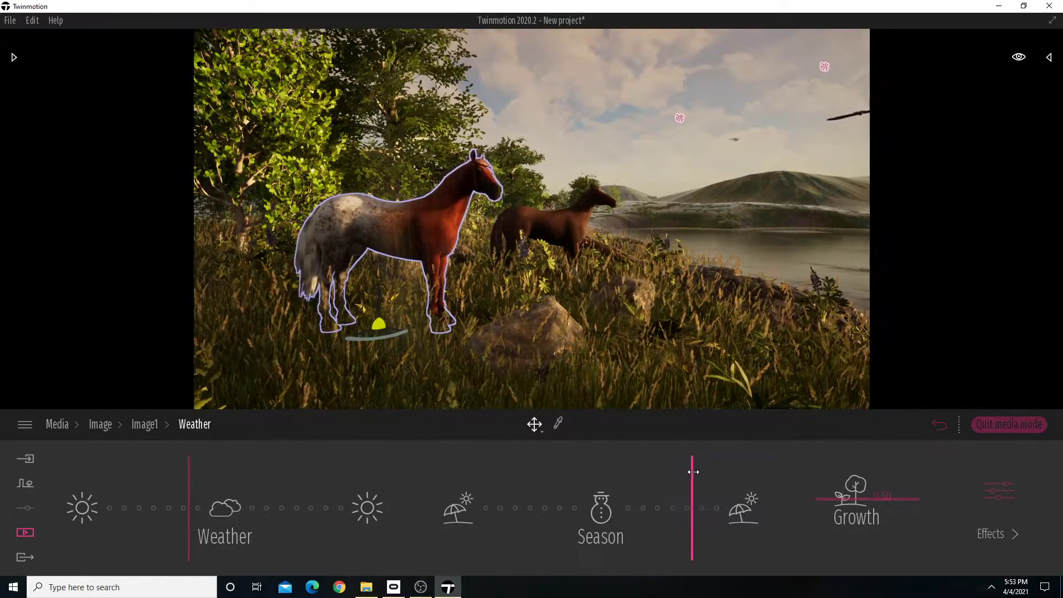
{"action": "mouse_move", "coordinate": [620, 301]}
{"action": "right_mouse_down"}
{"action": "mouse_move", "coordinate": [554, 299]}
{"action": "mouse_move", "coordinate": [608, 292]}
{"action": "right_mouse_up"}
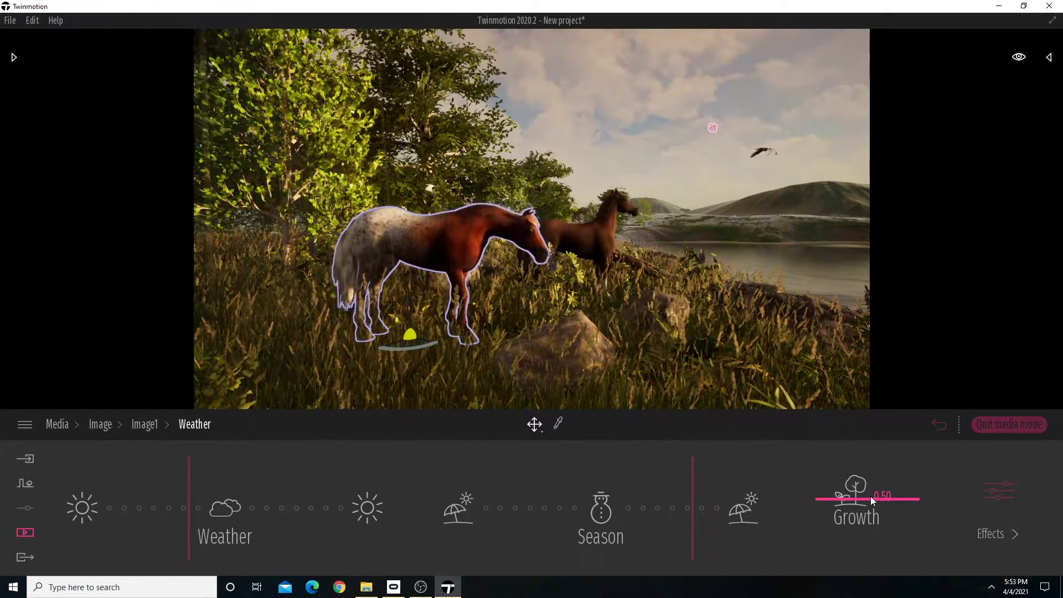
Try a lower vegetation growth for Image1, raise it to 0.67, and move the view back in on the two horses.
{"action": "left_click_drag", "start_coordinate": [871, 497], "coordinate": [867, 527]}
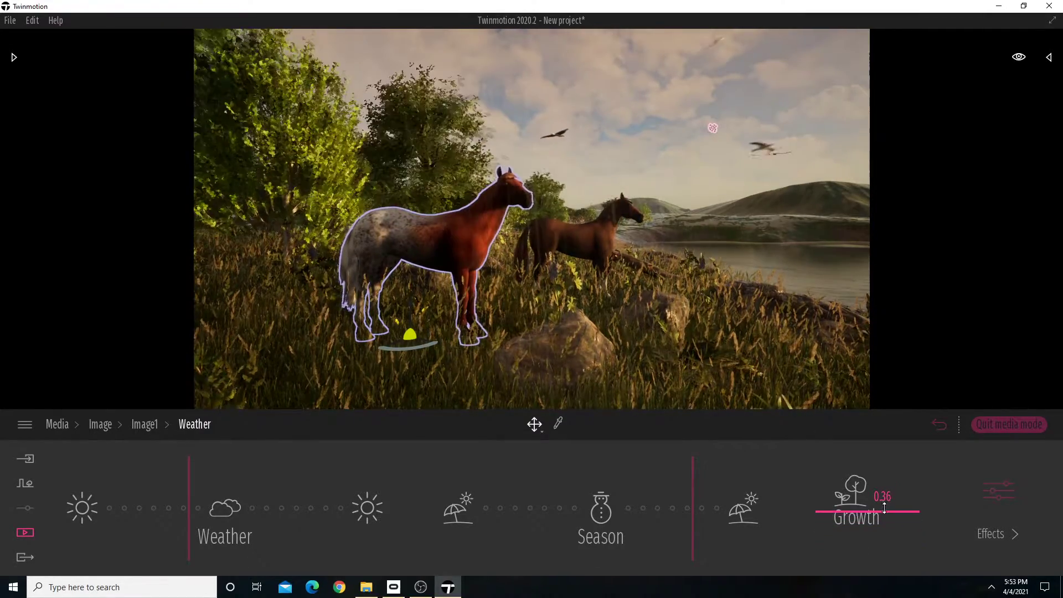
{"action": "mouse_move", "coordinate": [889, 489]}
{"action": "left_mouse_down"}
{"action": "mouse_move", "coordinate": [900, 428]}
{"action": "mouse_move", "coordinate": [892, 499]}
{"action": "mouse_move", "coordinate": [895, 487]}
{"action": "left_mouse_up"}
{"action": "right_click_drag", "start_coordinate": [626, 336], "coordinate": [761, 340]}
{"action": "key", "text": "a"}
{"action": "key", "text": "w"}
{"action": "key", "text": "a"}
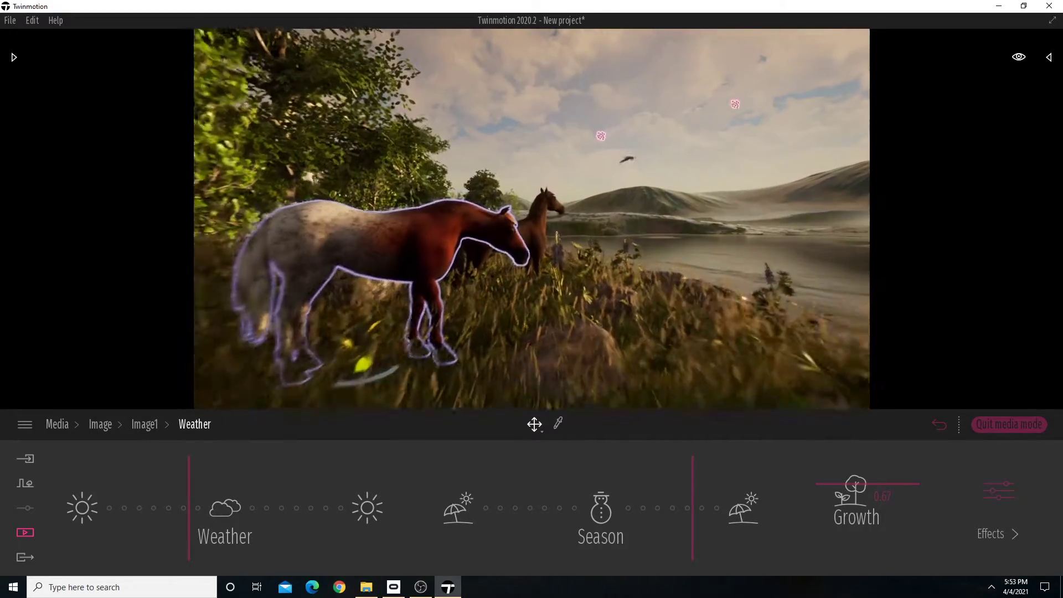
Face the lake and set the ocean aspect in Image1's weather effects to Tropical river, comparing it with Clear river.
{"action": "left_click", "coordinate": [1005, 490]}
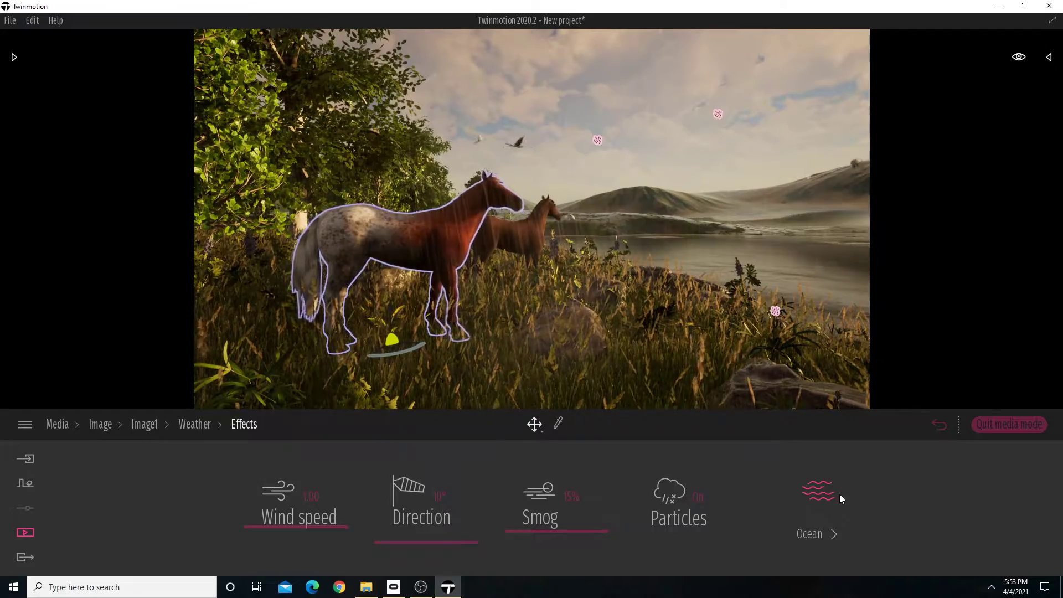
{"action": "right_click_drag", "start_coordinate": [736, 344], "coordinate": [819, 348]}
{"action": "right_click_drag", "start_coordinate": [559, 351], "coordinate": [629, 361]}
{"action": "key", "text": "w"}
{"action": "left_click", "coordinate": [817, 489]}
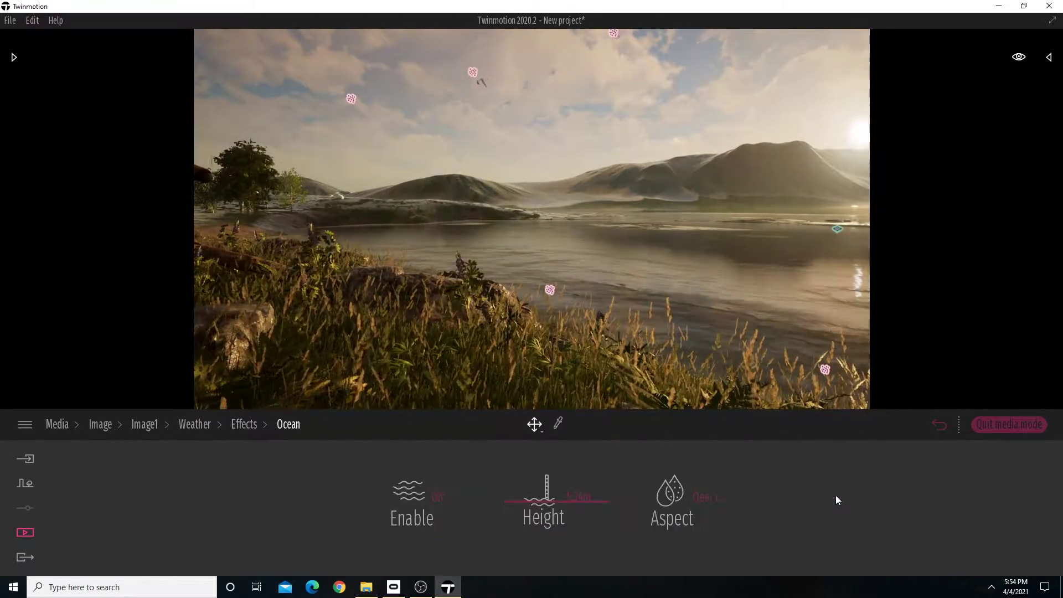
{"action": "left_click", "coordinate": [708, 497]}
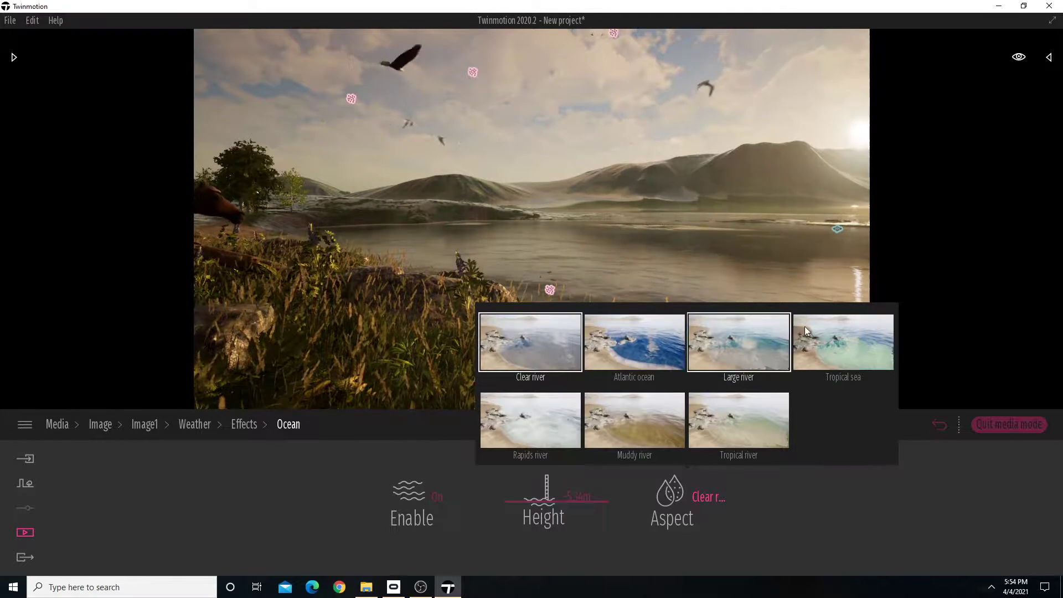
{"action": "left_click", "coordinate": [706, 416]}
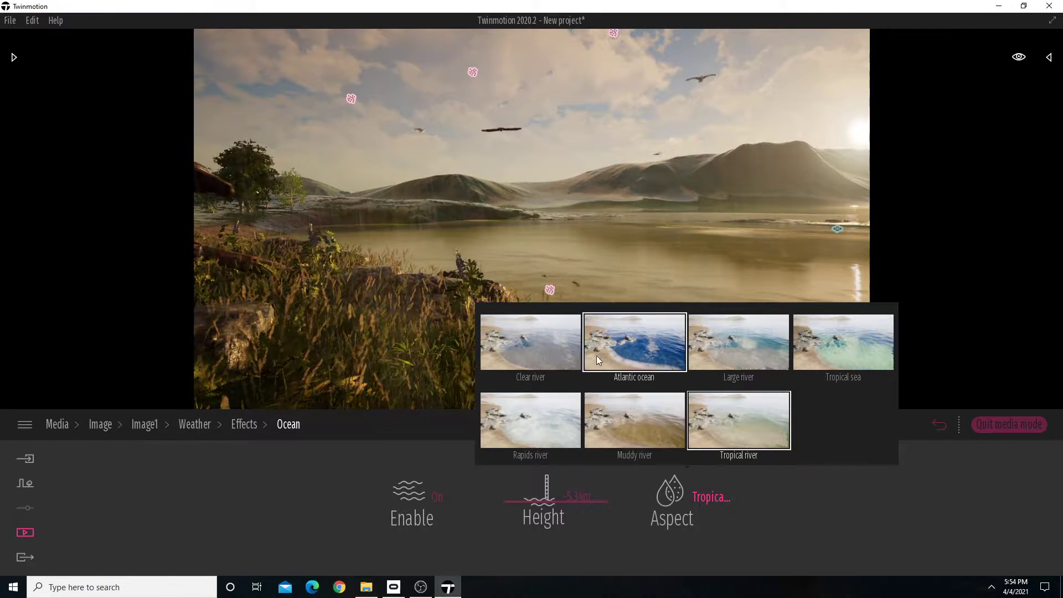
{"action": "left_click", "coordinate": [553, 355]}
{"action": "left_click", "coordinate": [732, 413]}
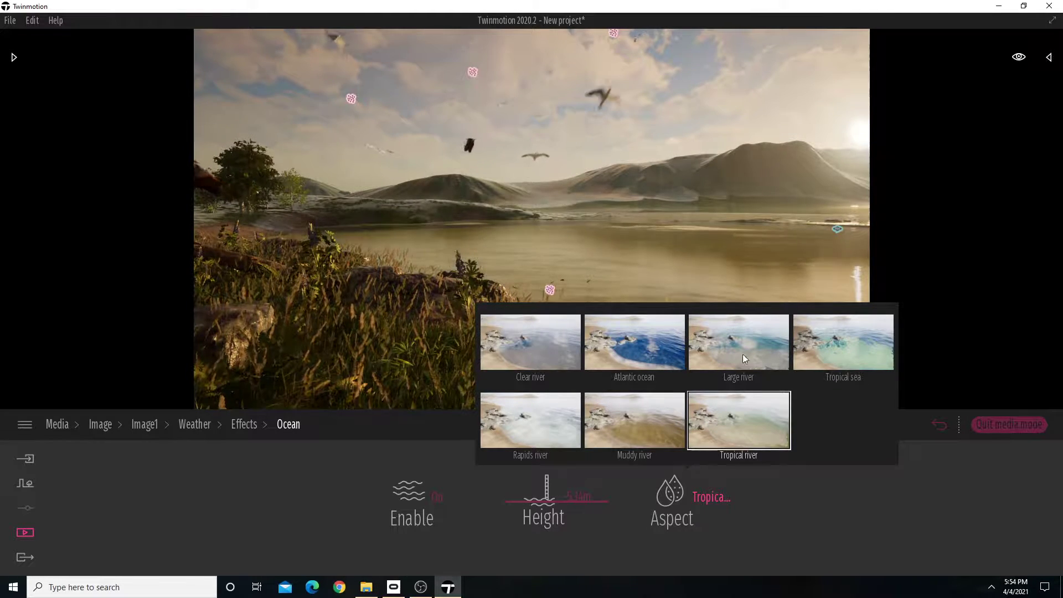
Turn and pull back Image1's view to frame the two horses beside the trees and lake.
{"action": "right_click_drag", "start_coordinate": [714, 315], "coordinate": [507, 256]}
{"action": "key", "text": "s"}
{"action": "key", "text": "a"}
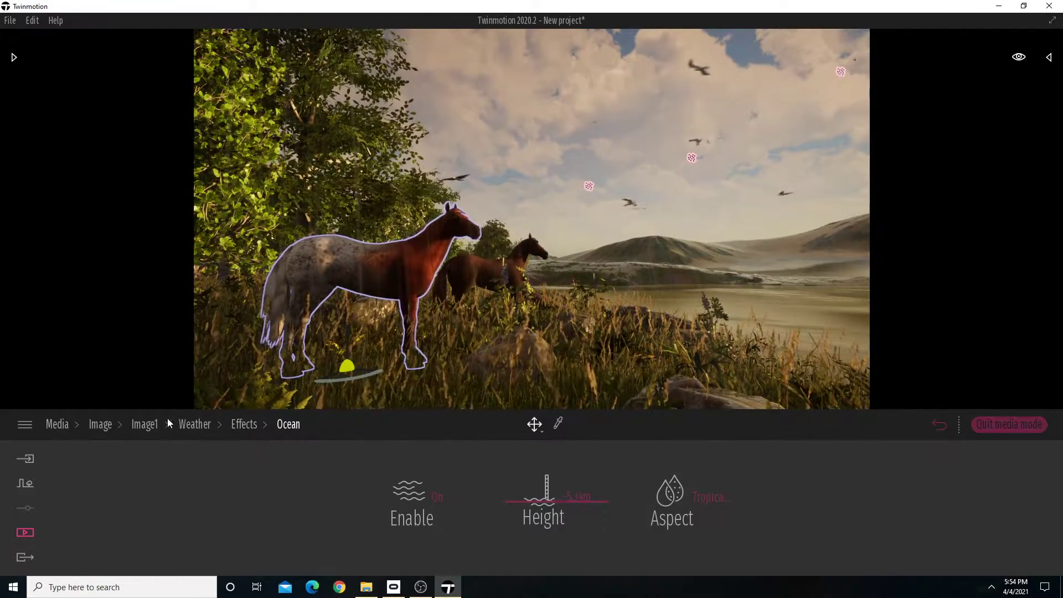
Try a different exposure in Image1's lighting and reset it to 0.
{"action": "left_click", "coordinate": [141, 425]}
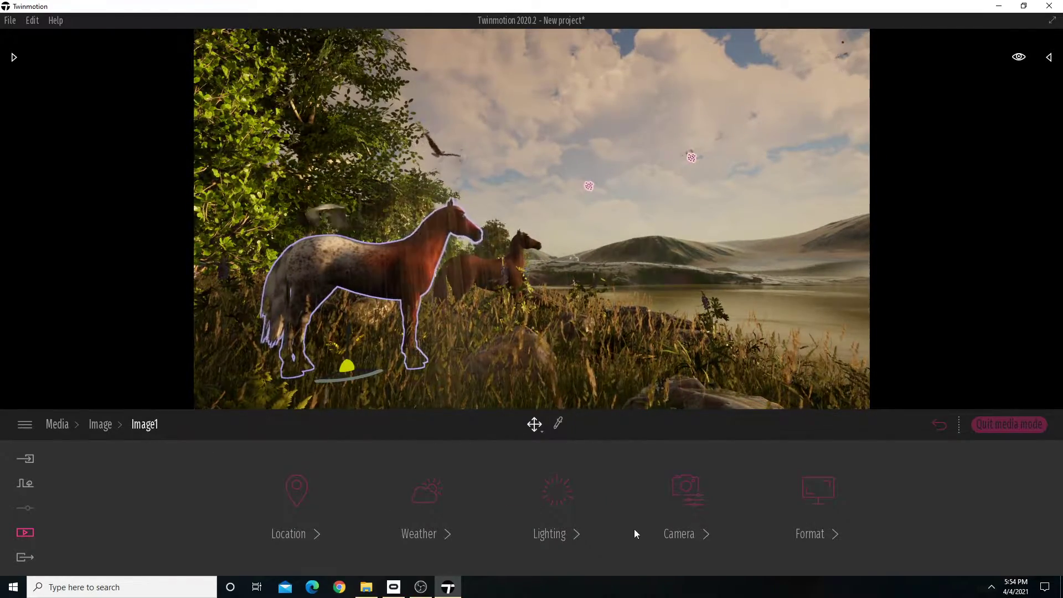
{"action": "left_click", "coordinate": [571, 489]}
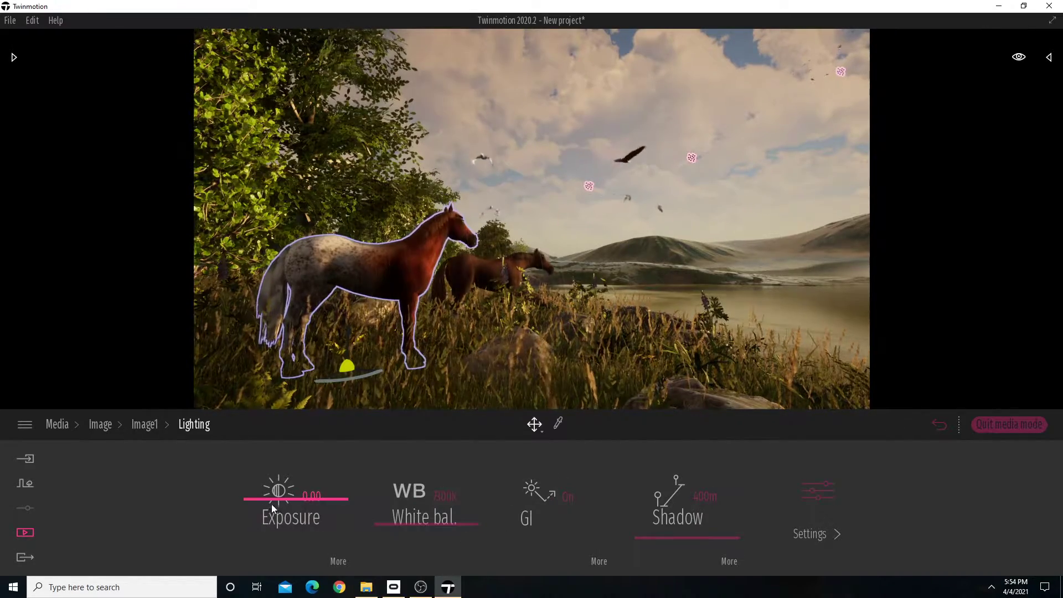
{"action": "left_click_drag", "start_coordinate": [274, 500], "coordinate": [278, 499]}
{"action": "left_click", "coordinate": [310, 498]}
{"action": "type", "text": "0"}
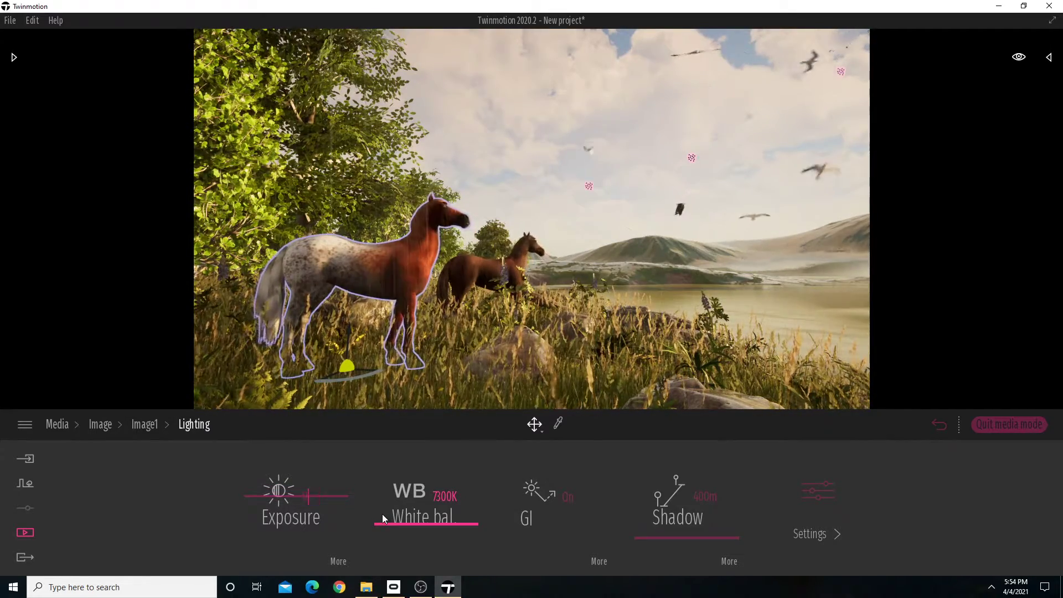
Review the additional exposure and GI options in Image1's lighting.
{"action": "left_click", "coordinate": [338, 560]}
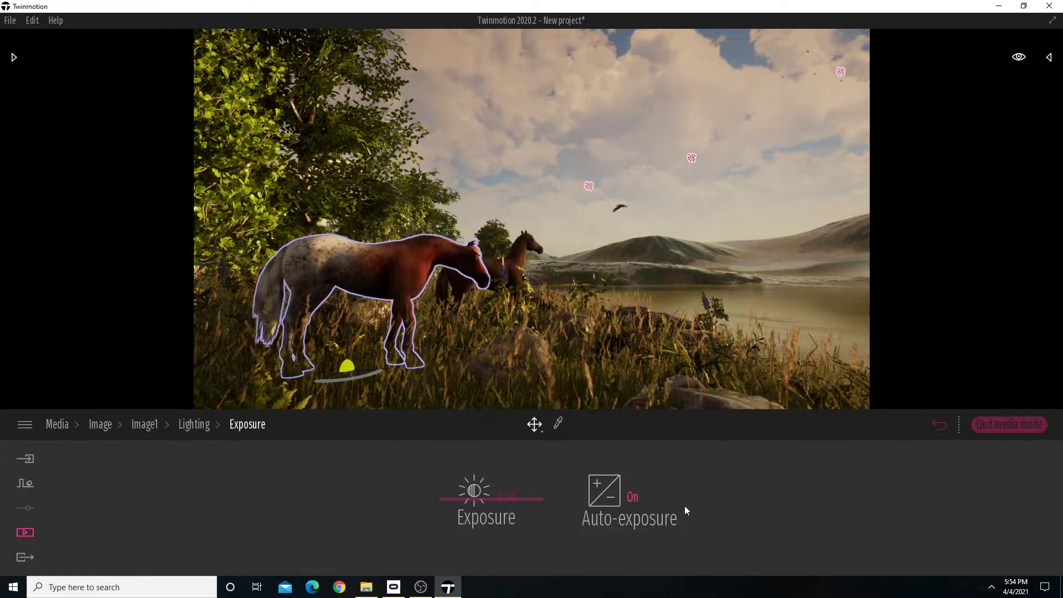
{"action": "left_click", "coordinate": [207, 426]}
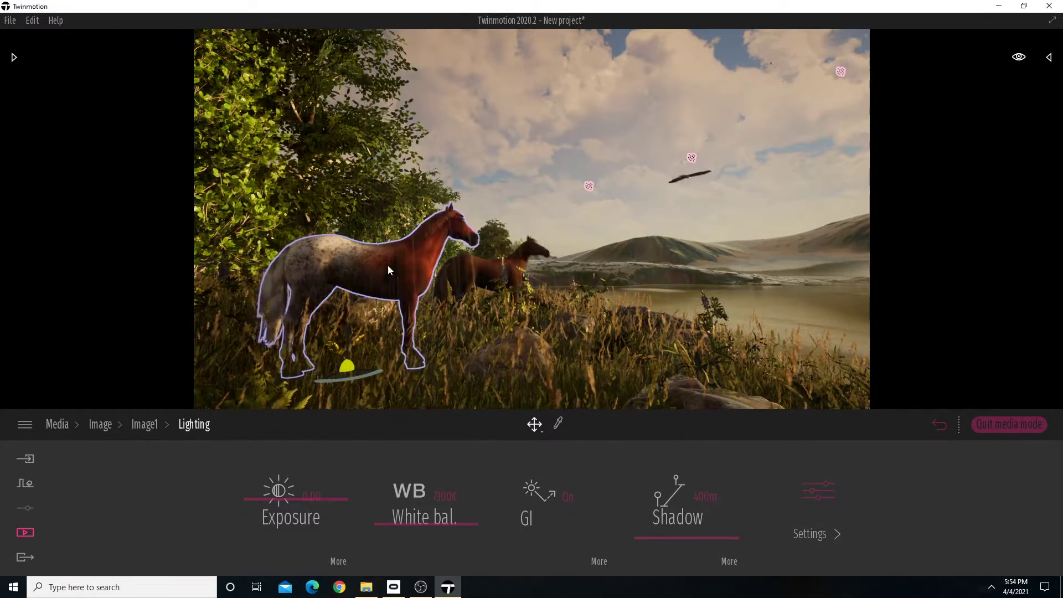
{"action": "left_click", "coordinate": [600, 561]}
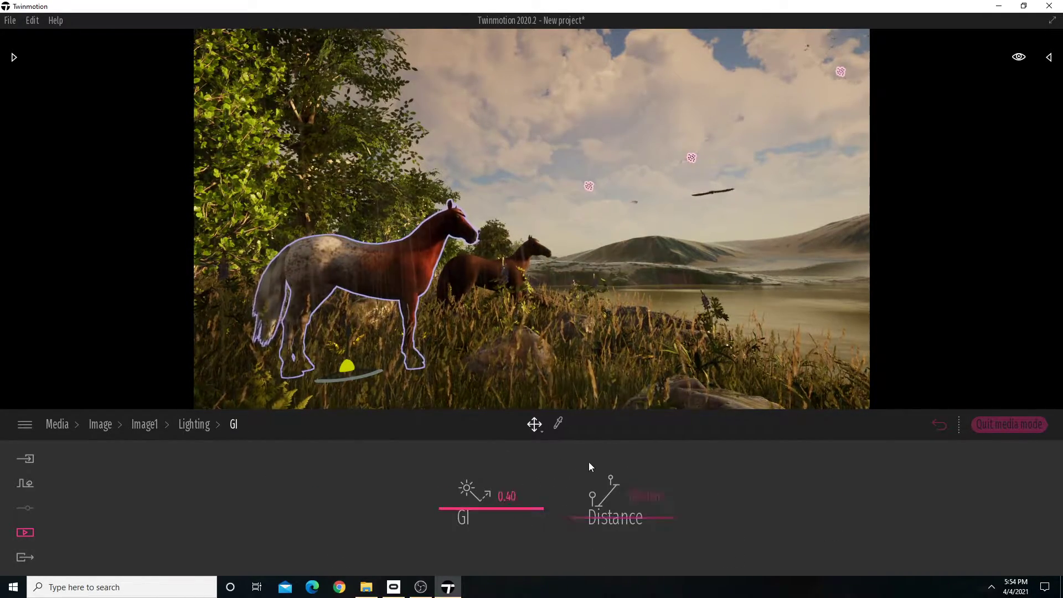
{"action": "left_click", "coordinate": [198, 425]}
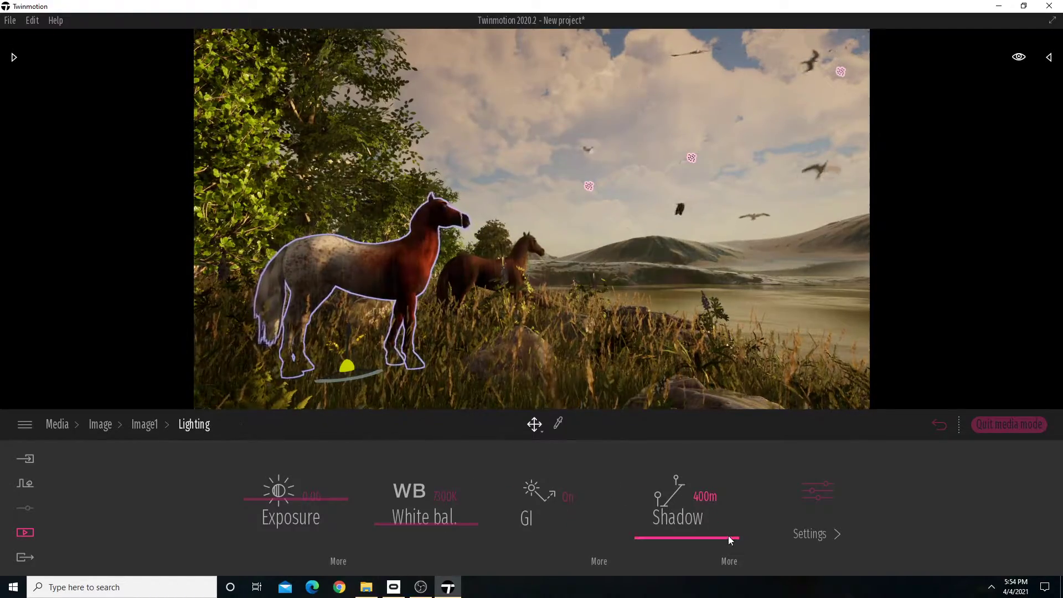
Move in close to a tree and try the maximum shadow distance in Image1's lighting.
{"action": "right_click_drag", "start_coordinate": [648, 366], "coordinate": [451, 331]}
{"action": "key", "text": "w"}
{"action": "key", "text": "s"}
{"action": "key", "text": "w"}
{"action": "key", "text": "w"}
{"action": "key", "text": "w"}
{"action": "key", "text": "w"}
{"action": "key", "text": "a"}
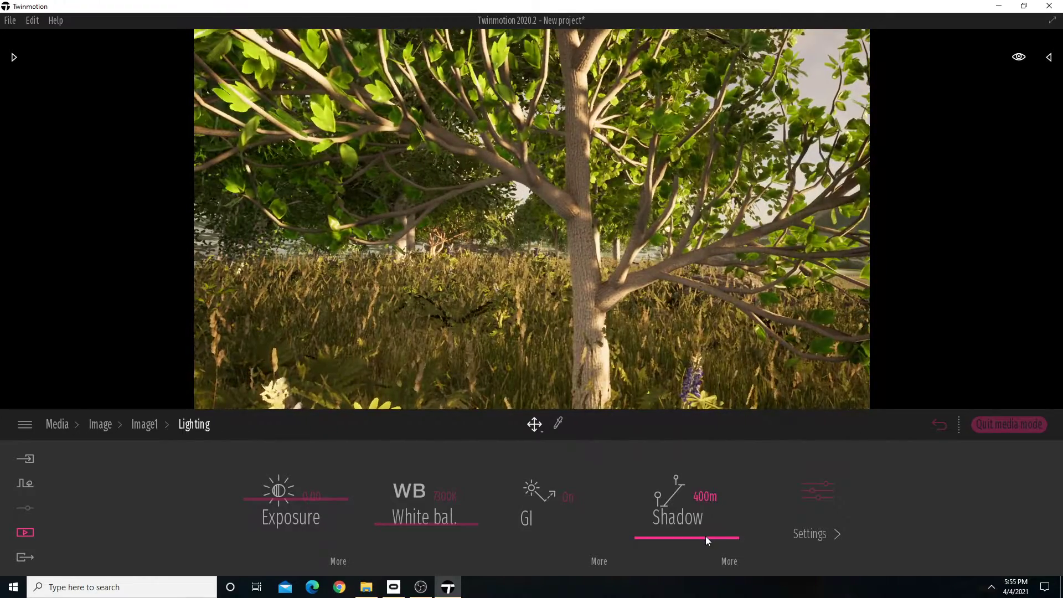
{"action": "left_click_drag", "start_coordinate": [706, 540], "coordinate": [738, 433]}
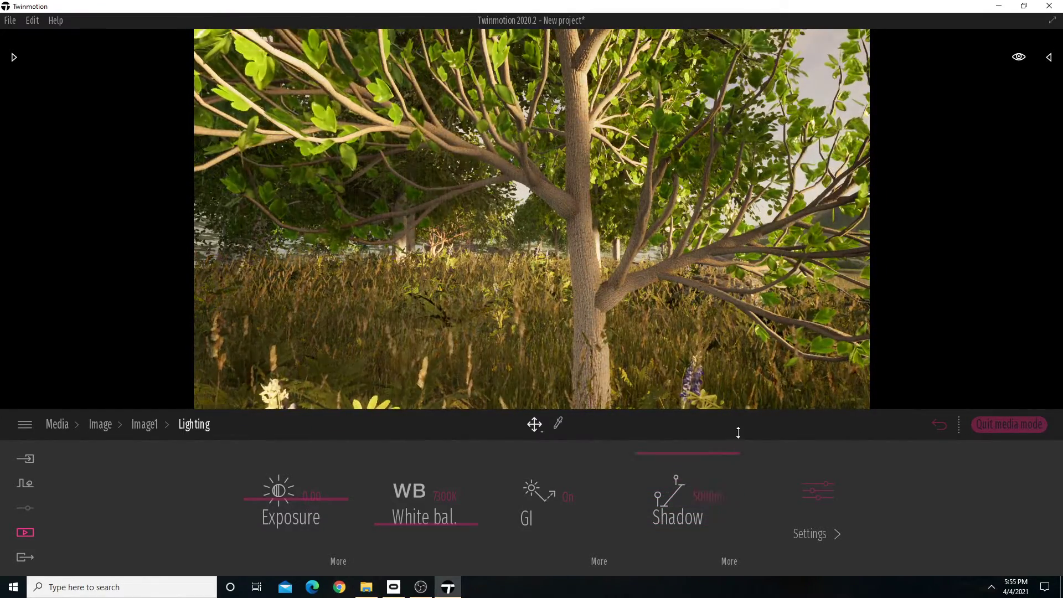
Pull back to the horses and compare shadow distances of 10 m and 625 m on the trees.
{"action": "key", "text": "s"}
{"action": "right_click_drag", "start_coordinate": [750, 360], "coordinate": [748, 286]}
{"action": "key", "text": "d"}
{"action": "key", "text": "s"}
{"action": "left_click_drag", "start_coordinate": [709, 453], "coordinate": [690, 565]}
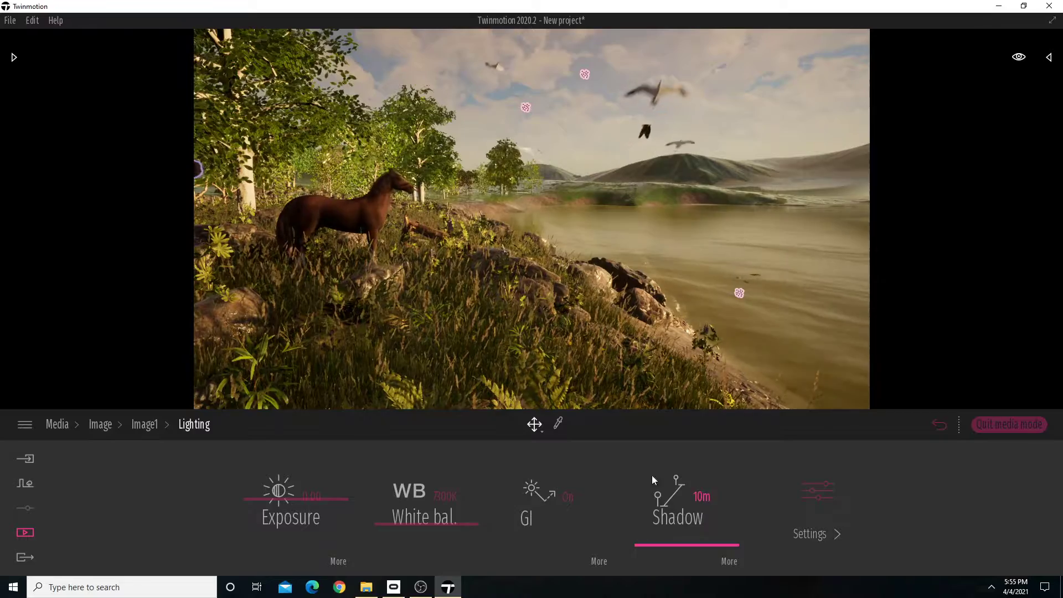
{"action": "right_click_drag", "start_coordinate": [637, 344], "coordinate": [498, 327]}
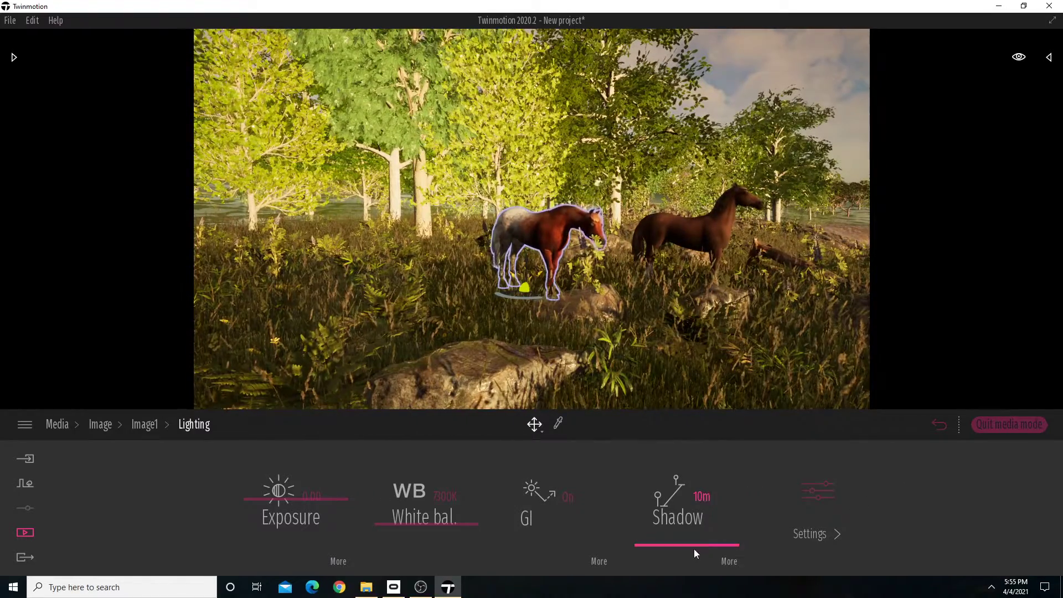
{"action": "left_click_drag", "start_coordinate": [695, 553], "coordinate": [713, 535]}
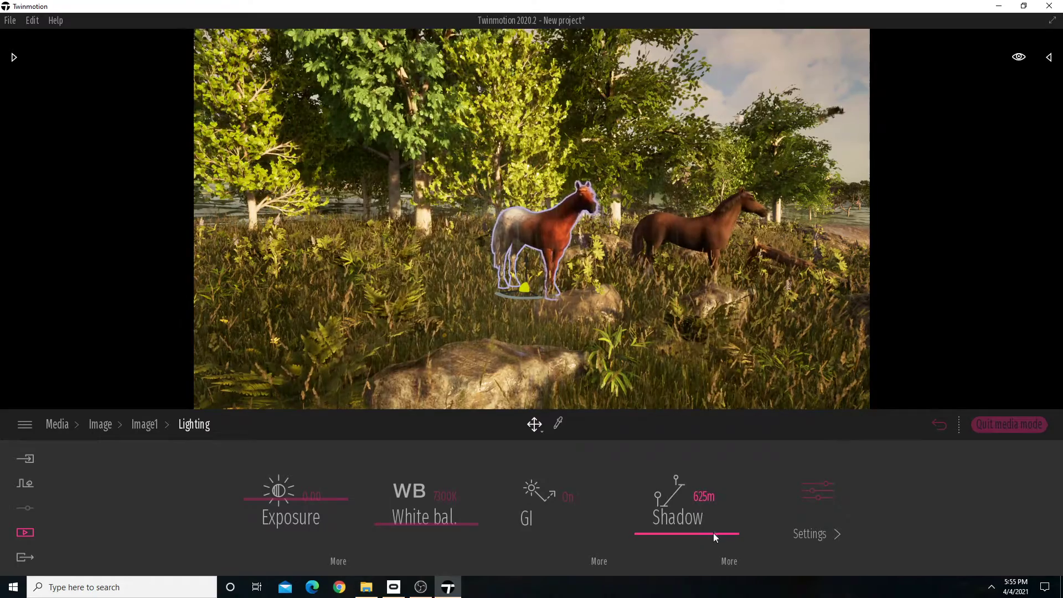
Move in among the trees, try a 10 m shadow distance again, and set it to 775 m.
{"action": "right_click_drag", "start_coordinate": [636, 332], "coordinate": [587, 315]}
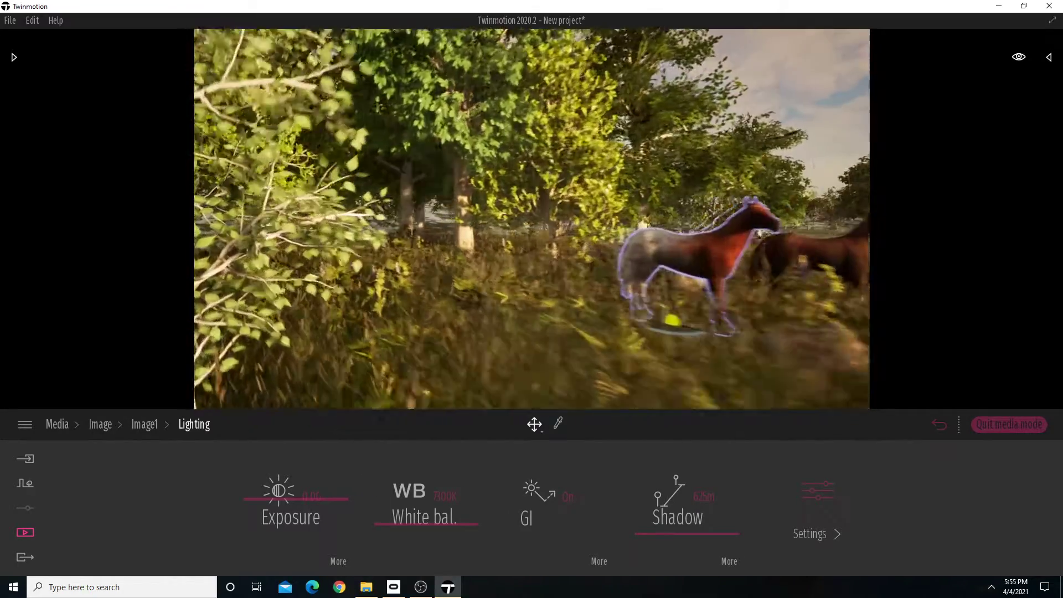
{"action": "key", "text": "w"}
{"action": "key", "text": "a"}
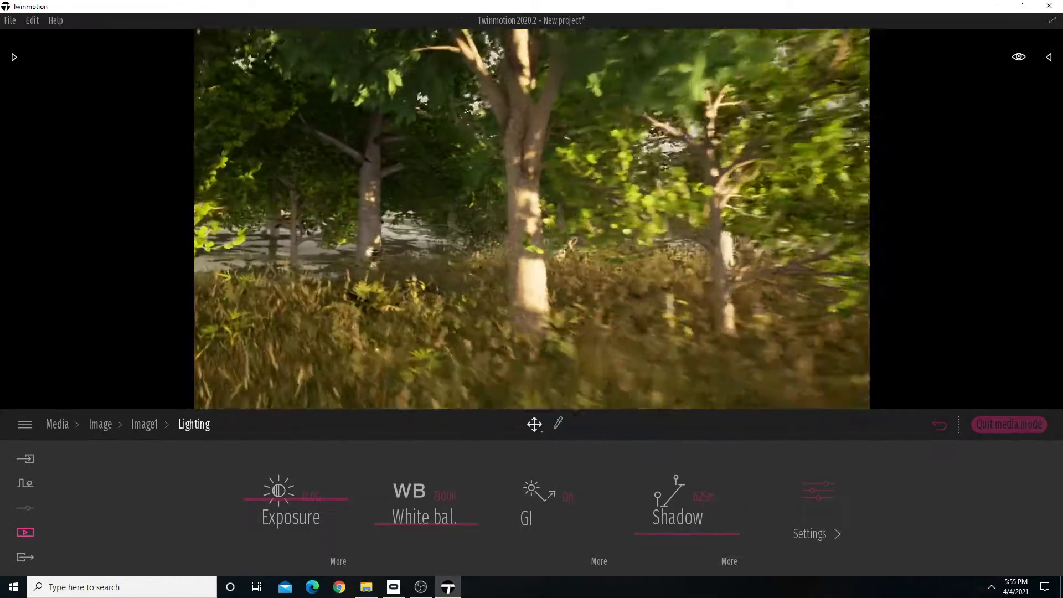
{"action": "left_click_drag", "start_coordinate": [687, 537], "coordinate": [684, 576]}
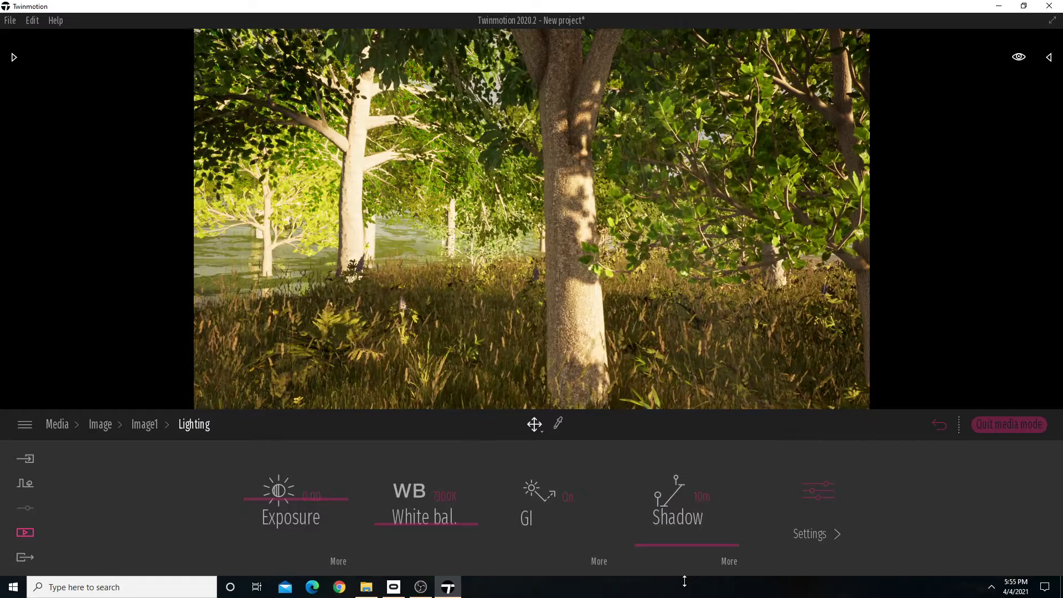
{"action": "left_click_drag", "start_coordinate": [695, 547], "coordinate": [701, 532]}
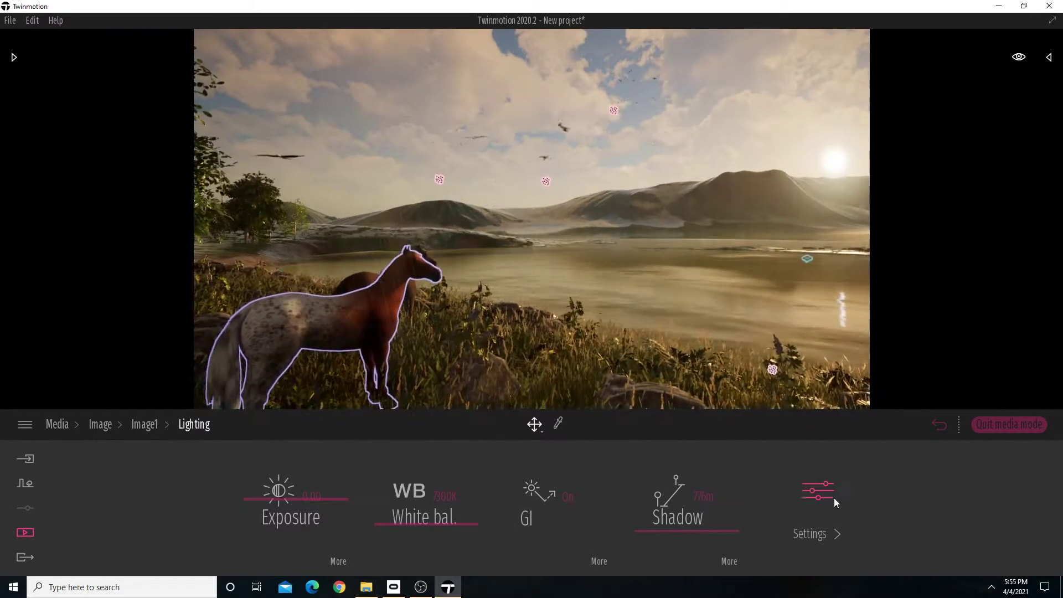
Try to raise the sun intensity in Image1's additional lighting settings.
{"action": "left_click", "coordinate": [831, 494]}
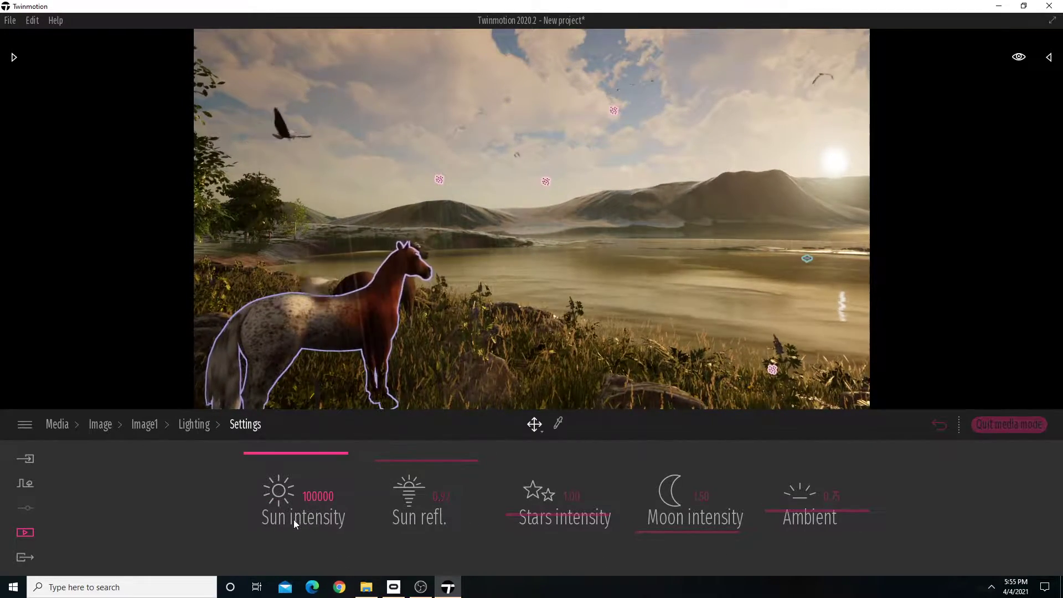
{"action": "right_click_drag", "start_coordinate": [582, 321], "coordinate": [566, 320]}
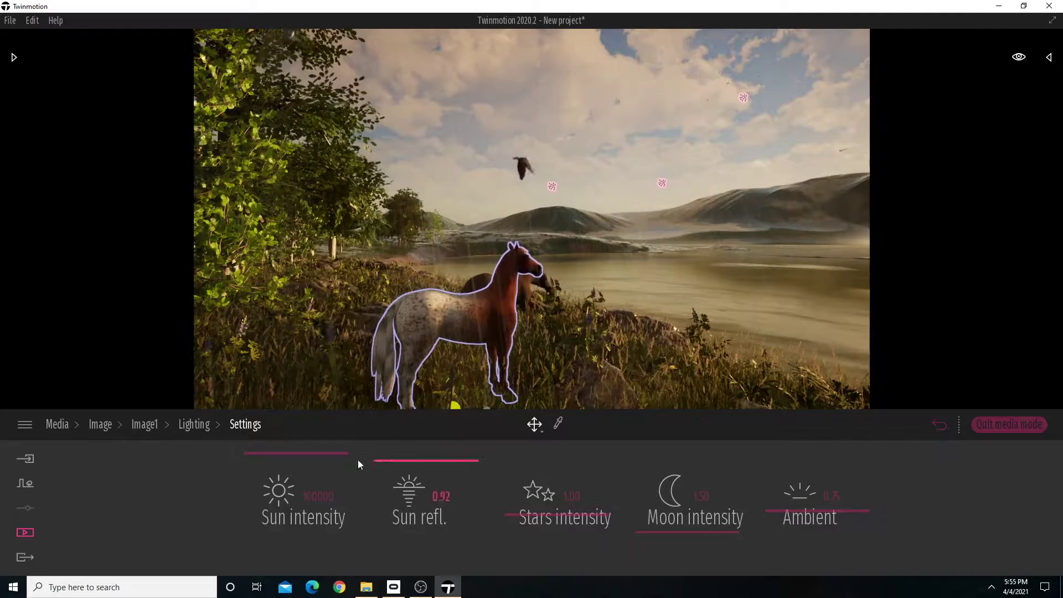
{"action": "left_click_drag", "start_coordinate": [317, 456], "coordinate": [340, 416]}
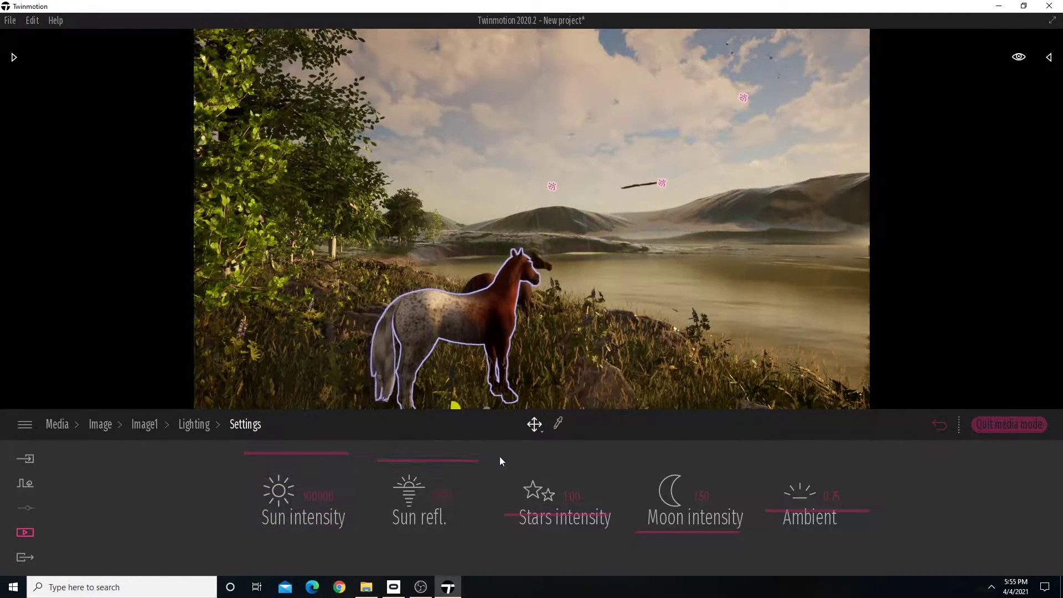
Face the trees, try the maximum ambient light for Image1, and set it back to 0.75.
{"action": "right_click_drag", "start_coordinate": [626, 344], "coordinate": [531, 342]}
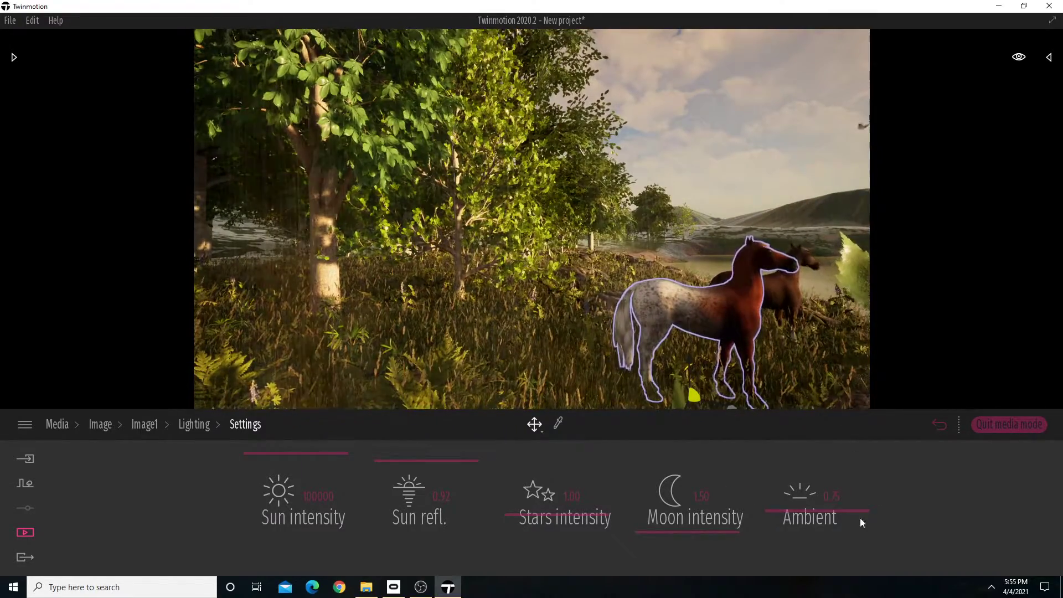
{"action": "left_click_drag", "start_coordinate": [844, 512], "coordinate": [866, 449]}
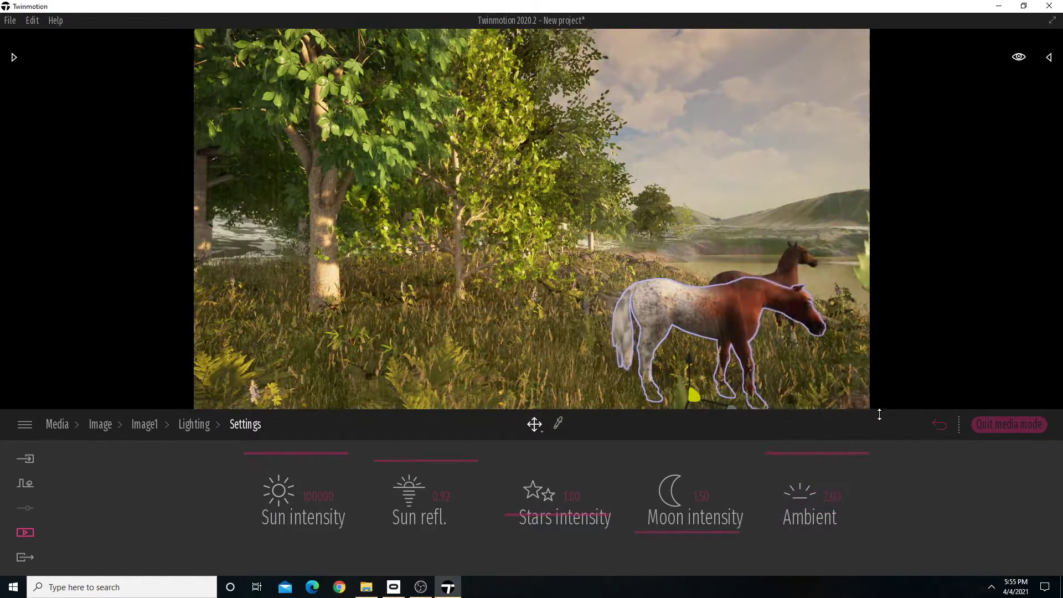
{"action": "left_click_drag", "start_coordinate": [882, 408], "coordinate": [738, 488]}
{"action": "left_click", "coordinate": [848, 491]}
{"action": "key", "text": "BackSpace"}
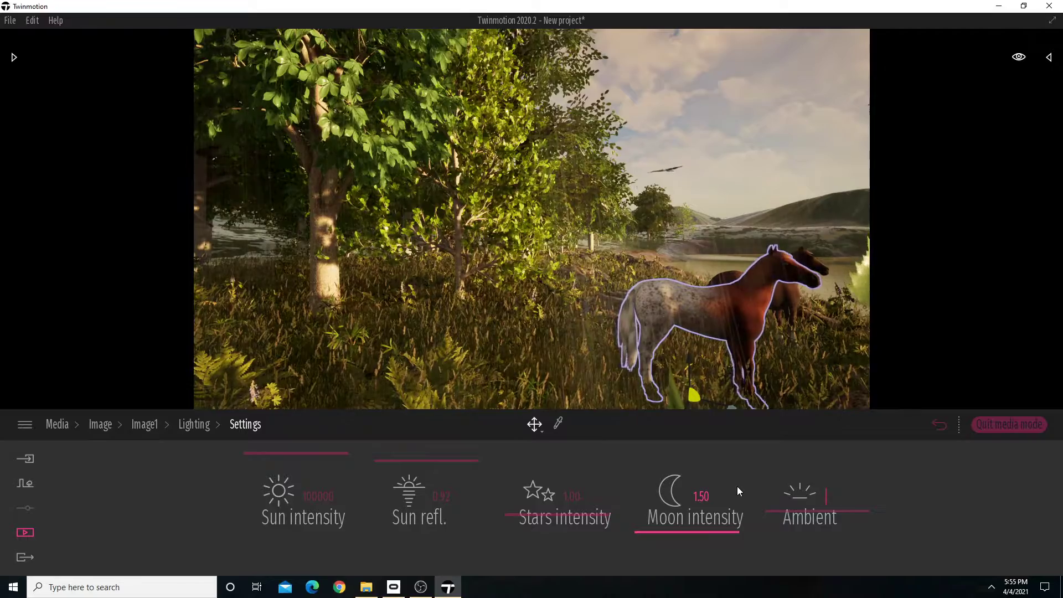
{"action": "type", "text": "0.75"}
{"action": "key", "text": "Return"}
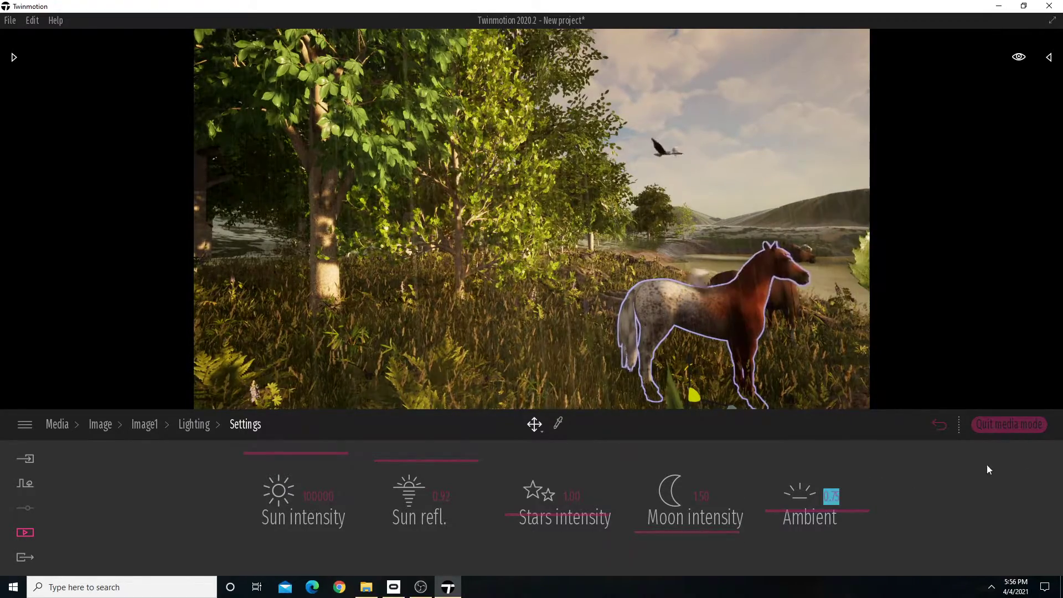
Return to Image1's main settings and pull the view back to frame both horses with the trees and lake.
{"action": "left_click", "coordinate": [186, 424]}
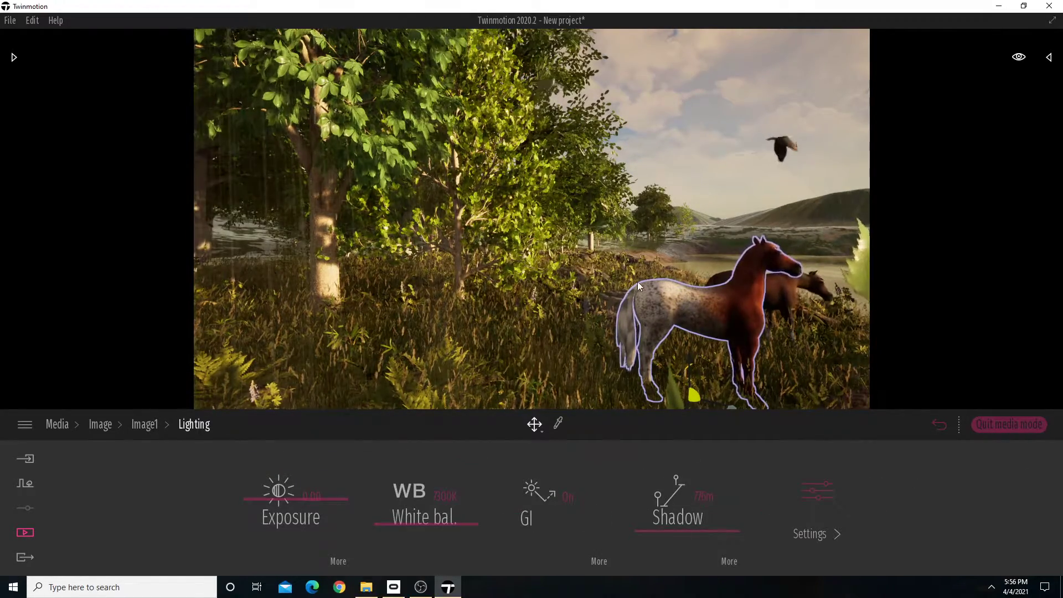
{"action": "key", "text": "s"}
{"action": "right_click_drag", "start_coordinate": [638, 286], "coordinate": [725, 285]}
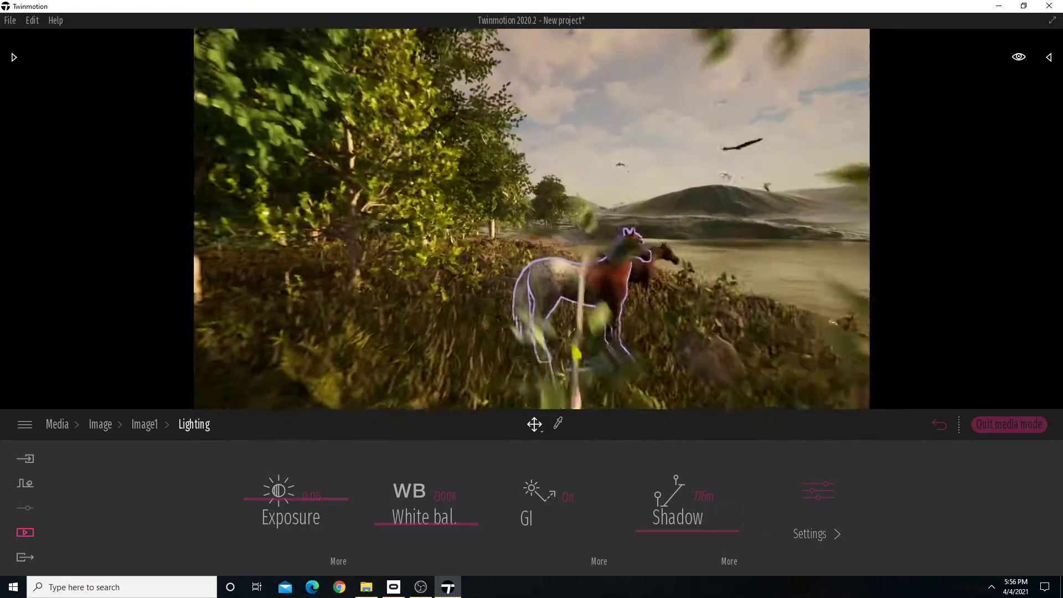
{"action": "left_click", "coordinate": [150, 425]}
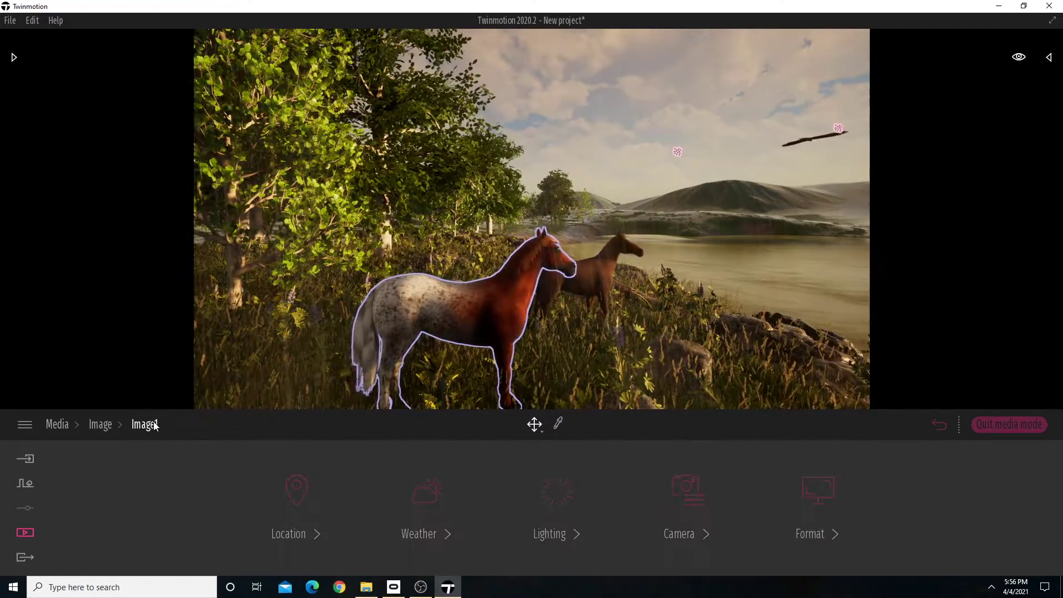
{"action": "key", "text": "s"}
{"action": "right_click_drag", "start_coordinate": [612, 334], "coordinate": [664, 317]}
{"action": "key", "text": "w"}
{"action": "key", "text": "s"}
{"action": "key", "text": "w"}
{"action": "key", "text": "s"}
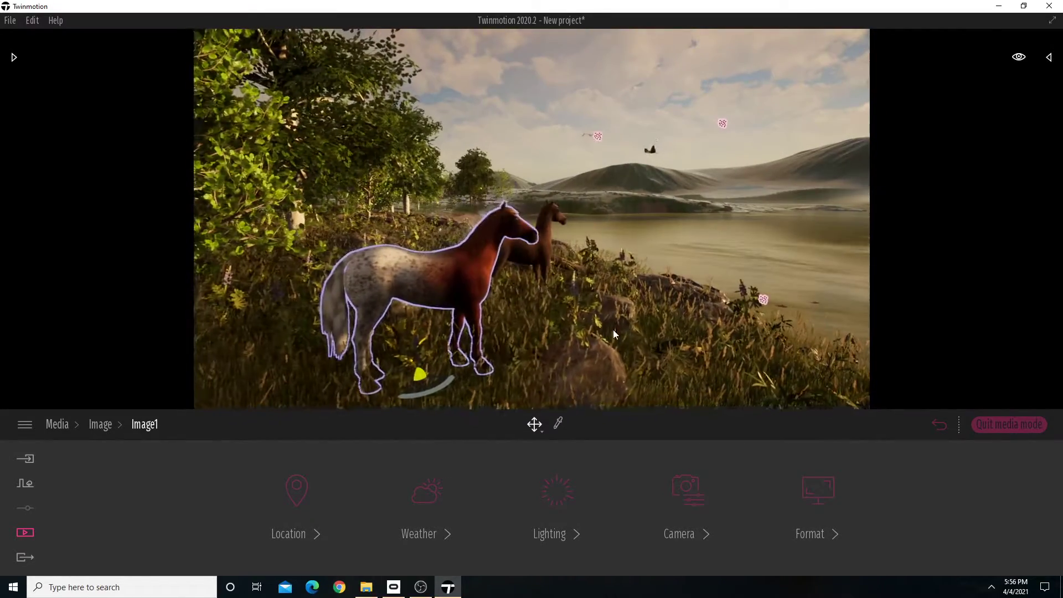
Move in on the two horses and set the field of view in Image1's camera settings to 110.
{"action": "left_click", "coordinate": [687, 488]}
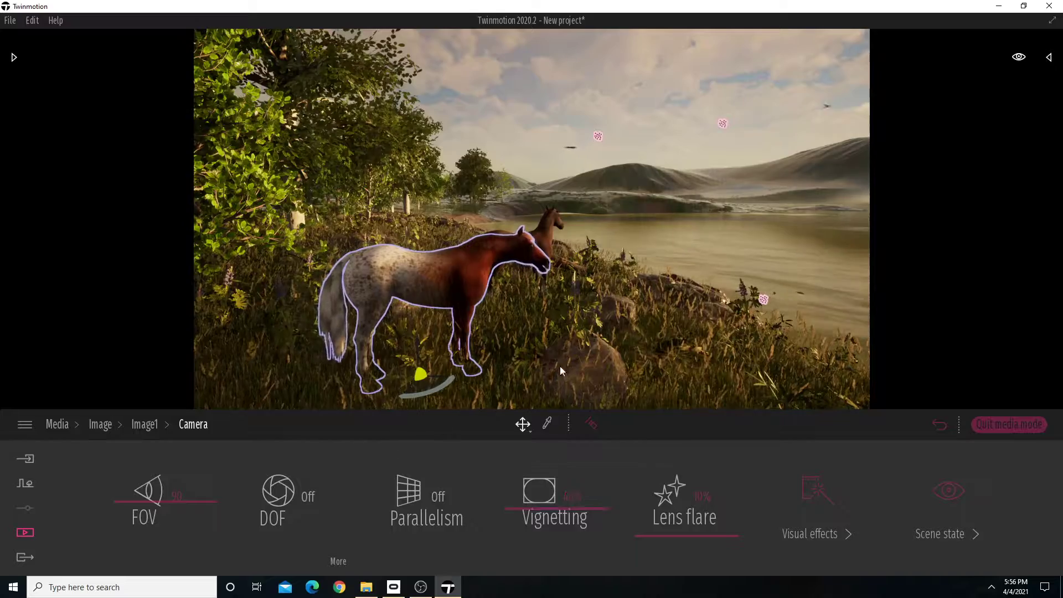
{"action": "right_click_drag", "start_coordinate": [560, 365], "coordinate": [486, 387]}
{"action": "key", "text": "w"}
{"action": "key", "text": "d"}
{"action": "key", "text": "a"}
{"action": "key", "text": "s"}
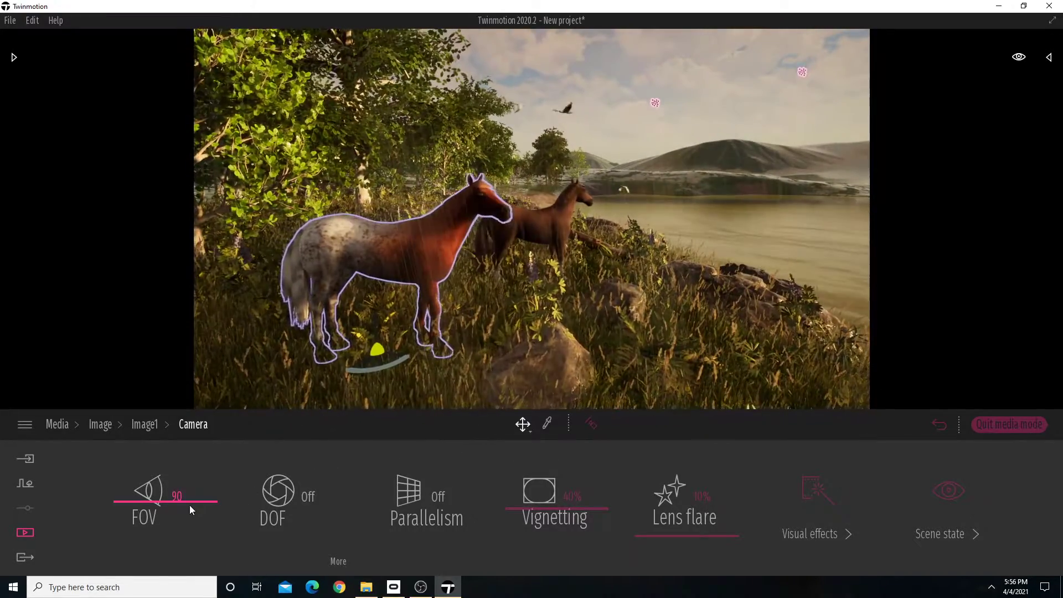
{"action": "left_click_drag", "start_coordinate": [140, 500], "coordinate": [164, 489]}
Reframe Image1 at the wider field of view, with the spotted horse in the foreground and the lake behind.
{"action": "key", "text": "w"}
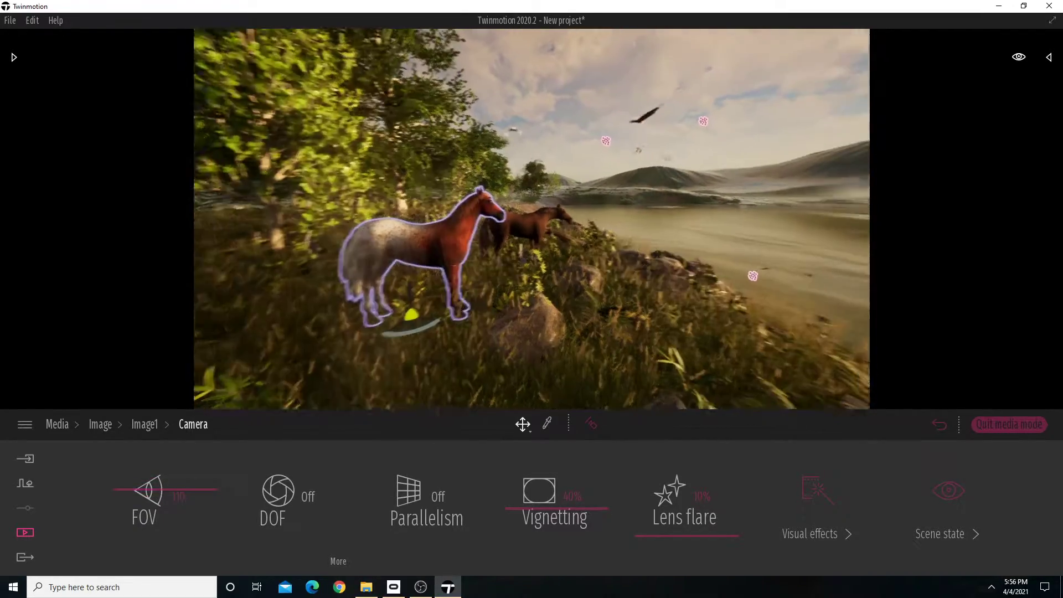
{"action": "mouse_move", "coordinate": [531, 249]}
{"action": "right_mouse_down"}
{"action": "mouse_move", "coordinate": [664, 250]}
{"action": "mouse_move", "coordinate": [432, 249]}
{"action": "mouse_move", "coordinate": [366, 235]}
{"action": "mouse_move", "coordinate": [529, 266]}
{"action": "mouse_move", "coordinate": [509, 248]}
{"action": "mouse_move", "coordinate": [551, 248]}
{"action": "mouse_move", "coordinate": [525, 248]}
{"action": "right_mouse_up"}
{"action": "key", "text": "s"}
{"action": "key", "text": "w"}
{"action": "key", "text": "s"}
{"action": "key", "text": "w"}
{"action": "key", "text": "s"}
{"action": "key", "text": "w"}
{"action": "key", "text": "s"}
{"action": "key", "text": "d"}
{"action": "key", "text": "s"}
{"action": "key", "text": "w"}
{"action": "key", "text": "a"}
{"action": "key", "text": "s"}
{"action": "right_click_drag", "start_coordinate": [260, 387], "coordinate": [255, 387]}
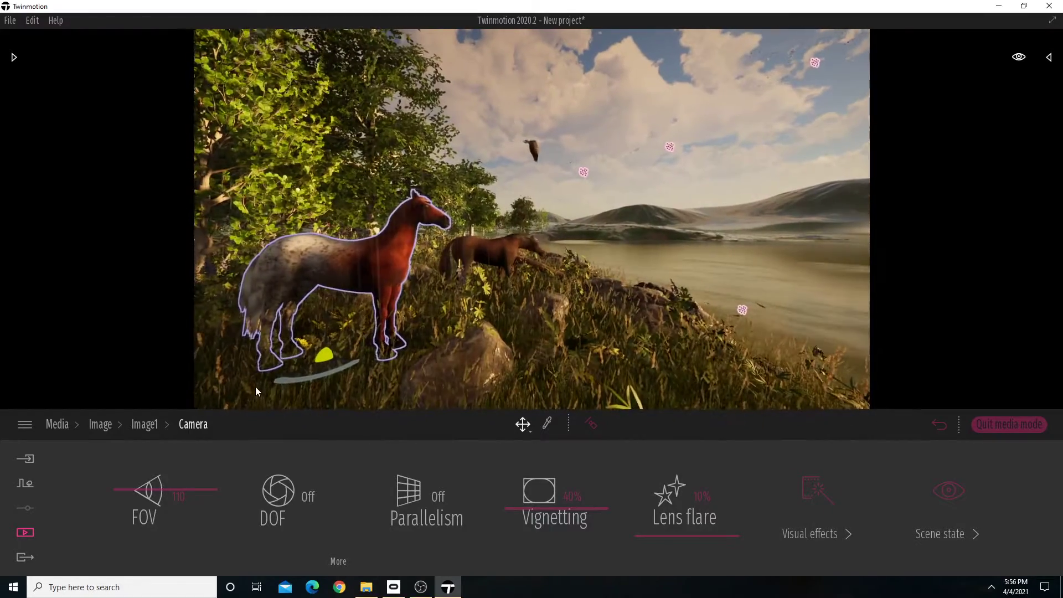
Turn on depth of field for Image1 and try focus distances between 0.10 m and about 297 m in its settings.
{"action": "left_click", "coordinate": [308, 497]}
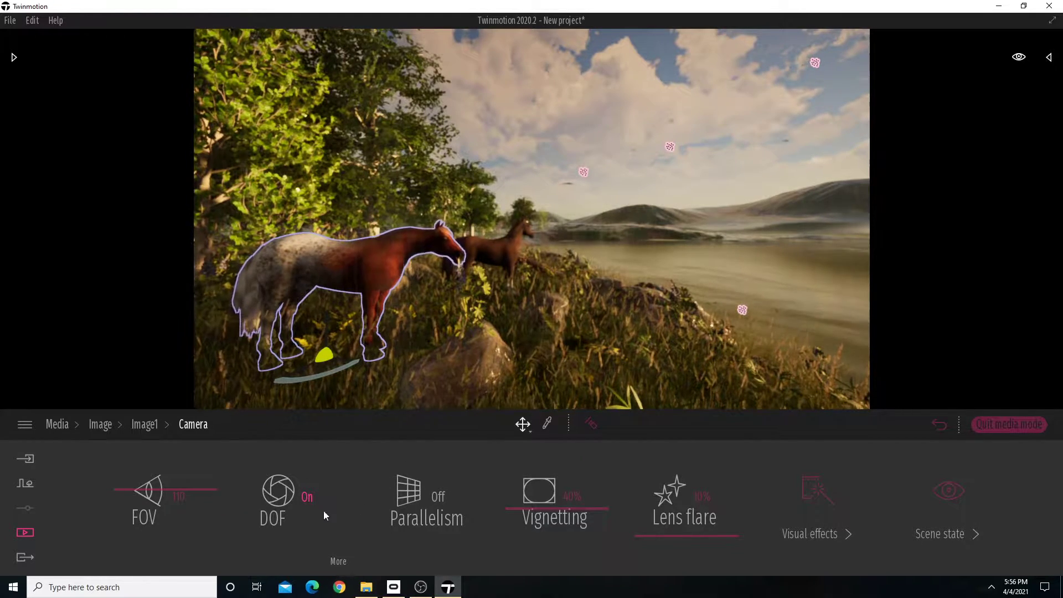
{"action": "left_click", "coordinate": [339, 562]}
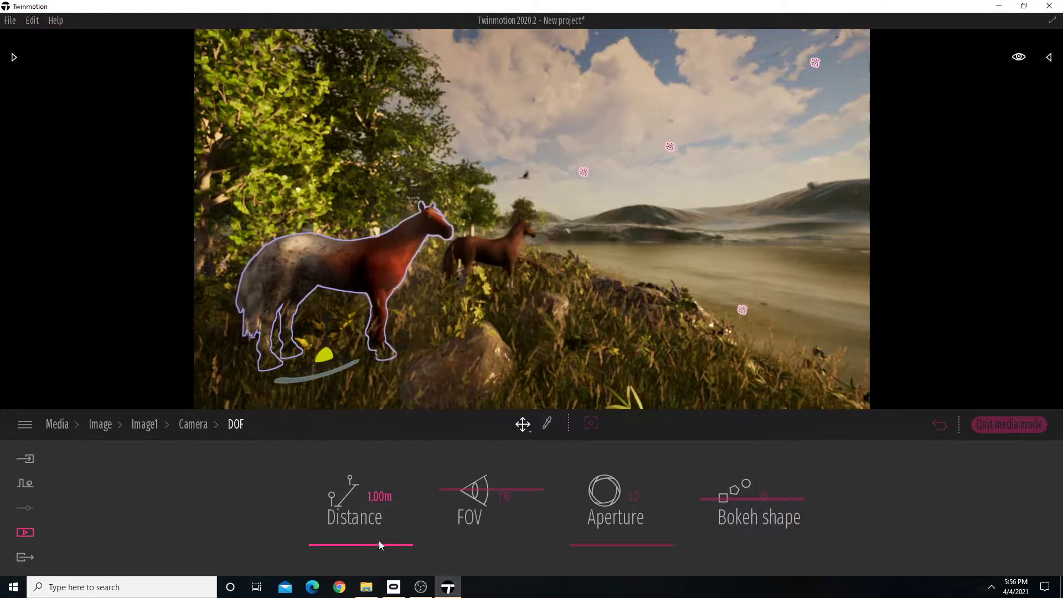
{"action": "left_click_drag", "start_coordinate": [378, 543], "coordinate": [397, 497]}
{"action": "left_click_drag", "start_coordinate": [384, 550], "coordinate": [380, 568]}
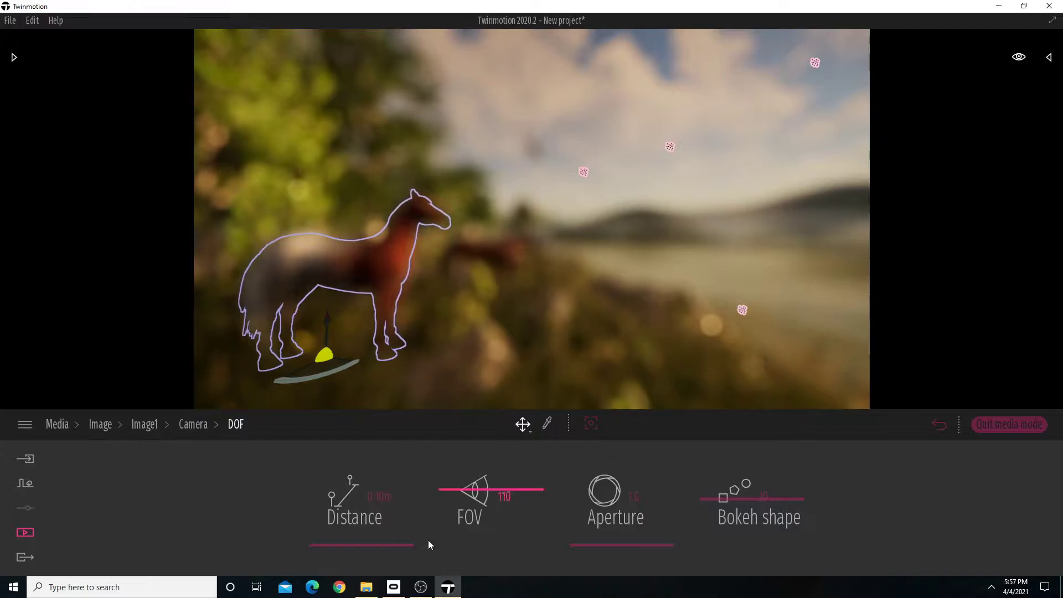
{"action": "left_click_drag", "start_coordinate": [384, 544], "coordinate": [389, 533]}
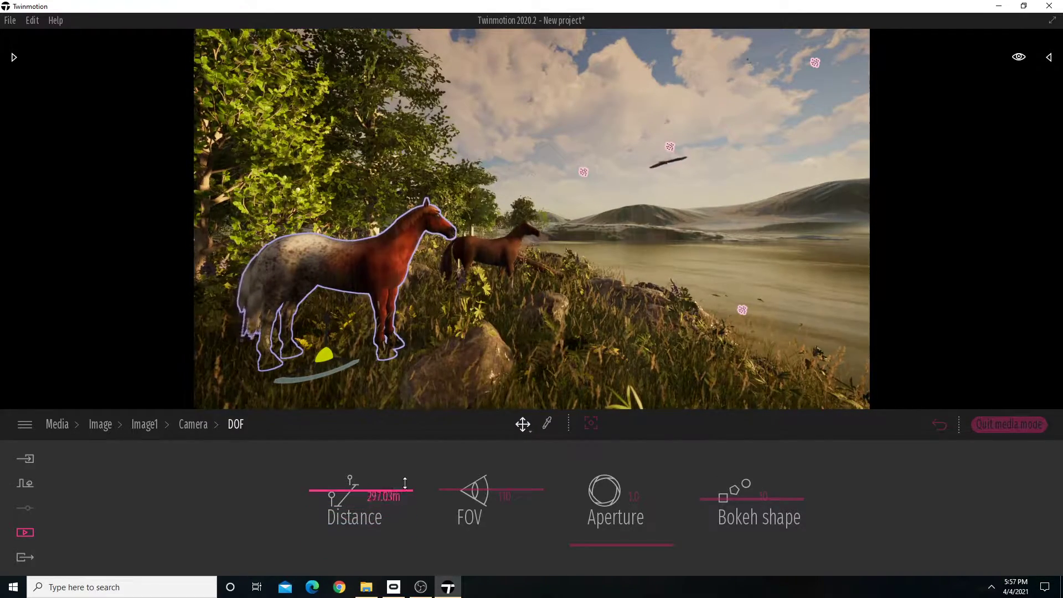
Try further long depth-of-field distances for Image1, then set the distance to 1 m.
{"action": "left_click_drag", "start_coordinate": [405, 482], "coordinate": [418, 440]}
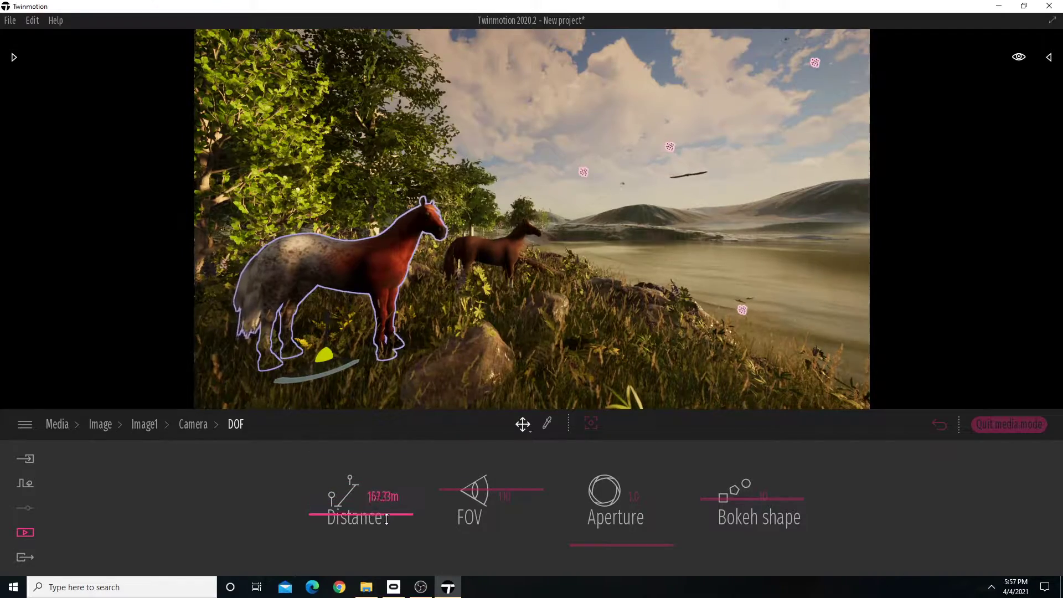
{"action": "left_click_drag", "start_coordinate": [382, 545], "coordinate": [389, 520]}
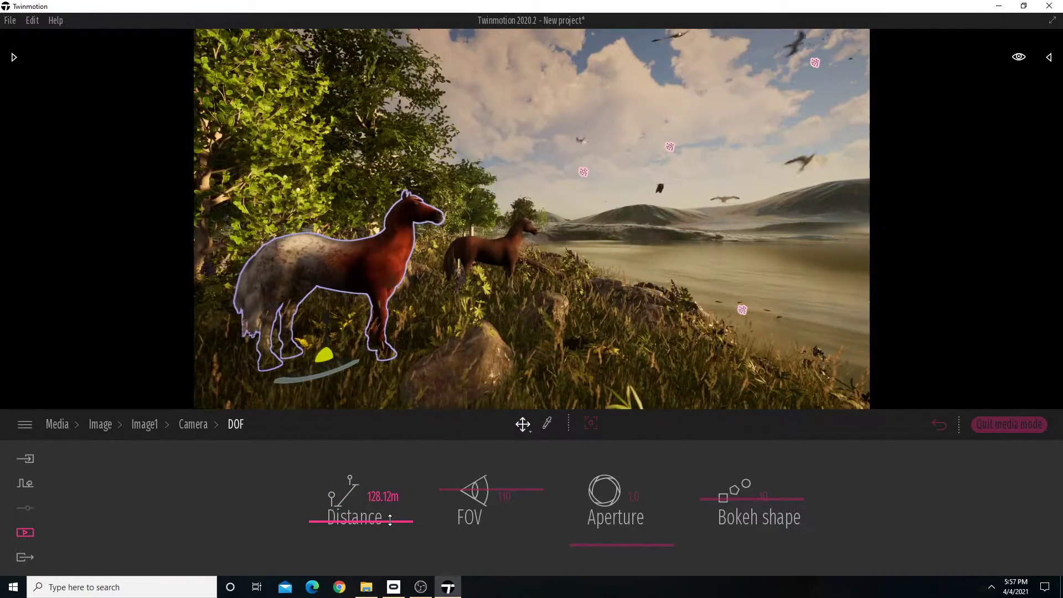
{"action": "left_click", "coordinate": [399, 497]}
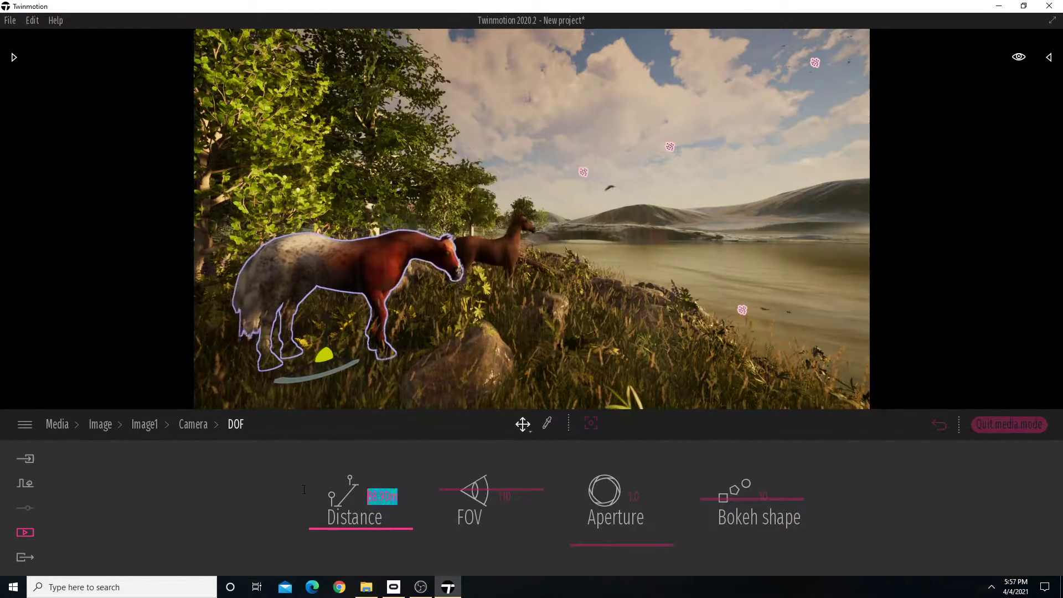
{"action": "type", "text": "1"}
{"action": "key", "text": "Return"}
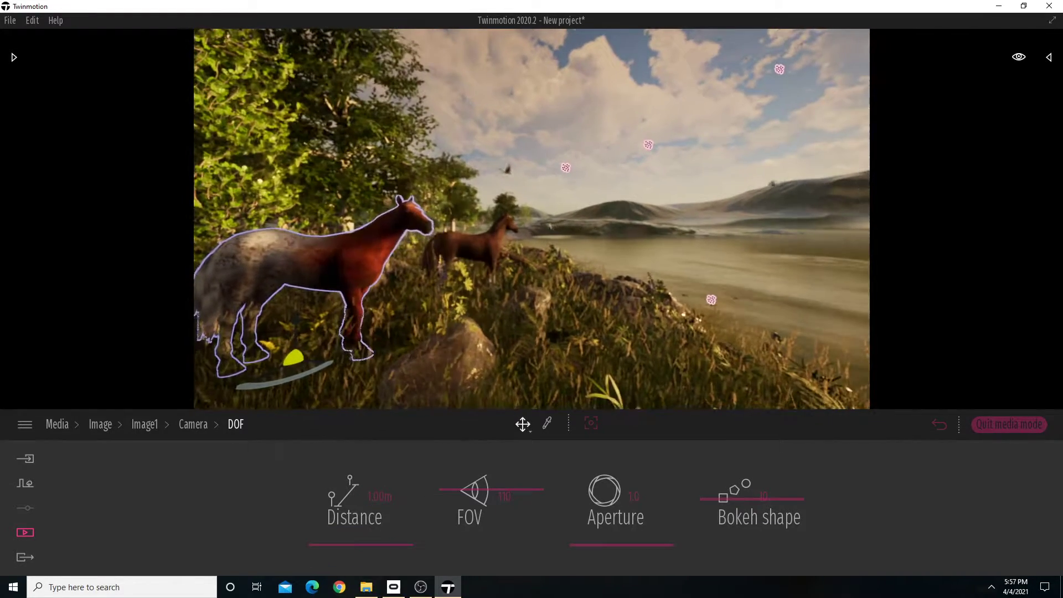
Try a depth-of-field distance of 2 m and set it back to 1 m.
{"action": "left_click", "coordinate": [388, 487]}
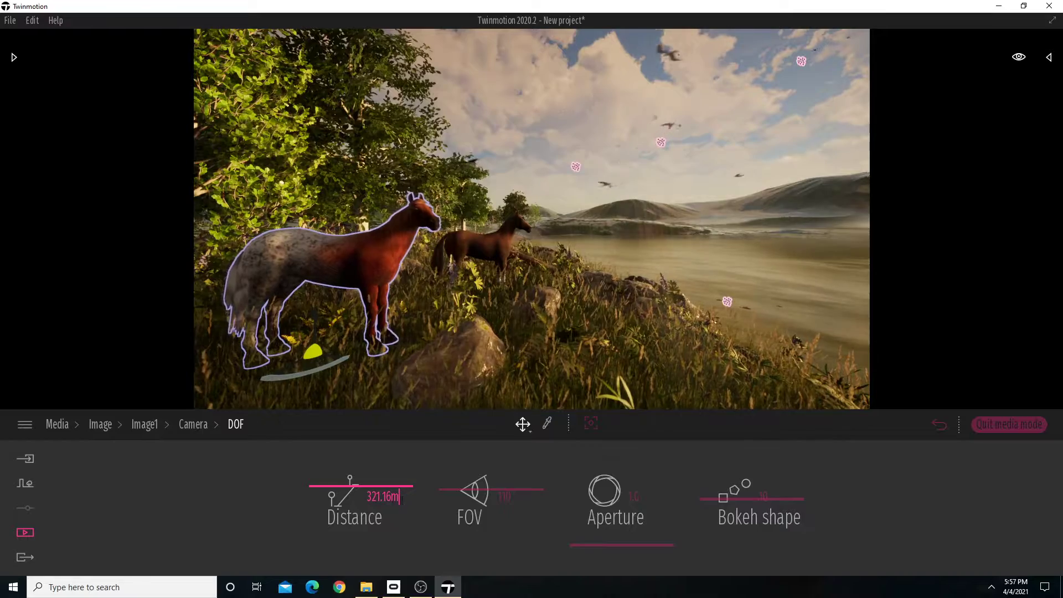
{"action": "left_click_drag", "start_coordinate": [398, 497], "coordinate": [303, 501]}
{"action": "type", "text": "2"}
{"action": "key", "text": "Return"}
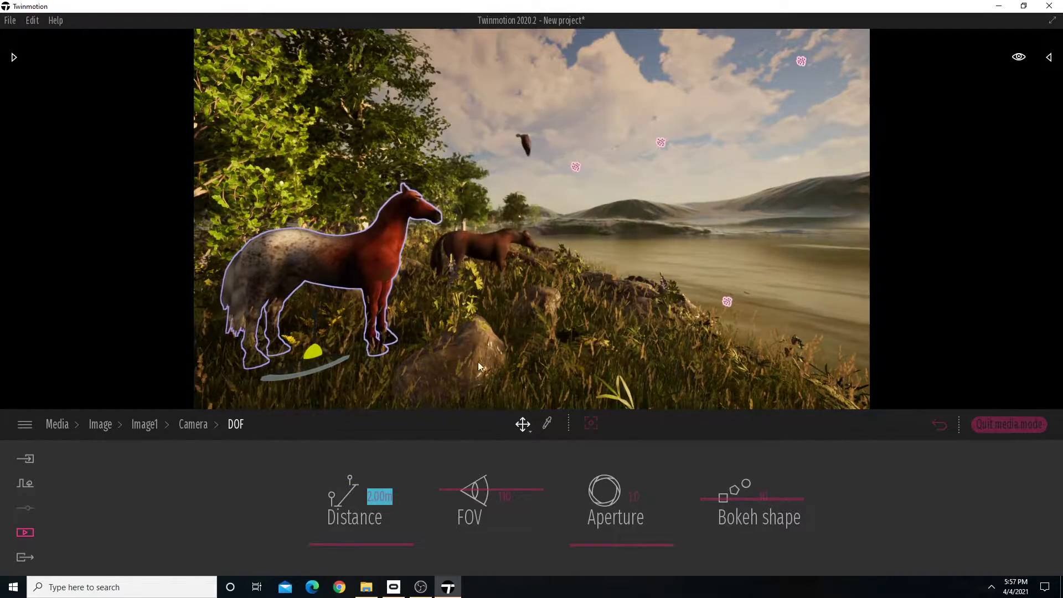
{"action": "left_click", "coordinate": [399, 500]}
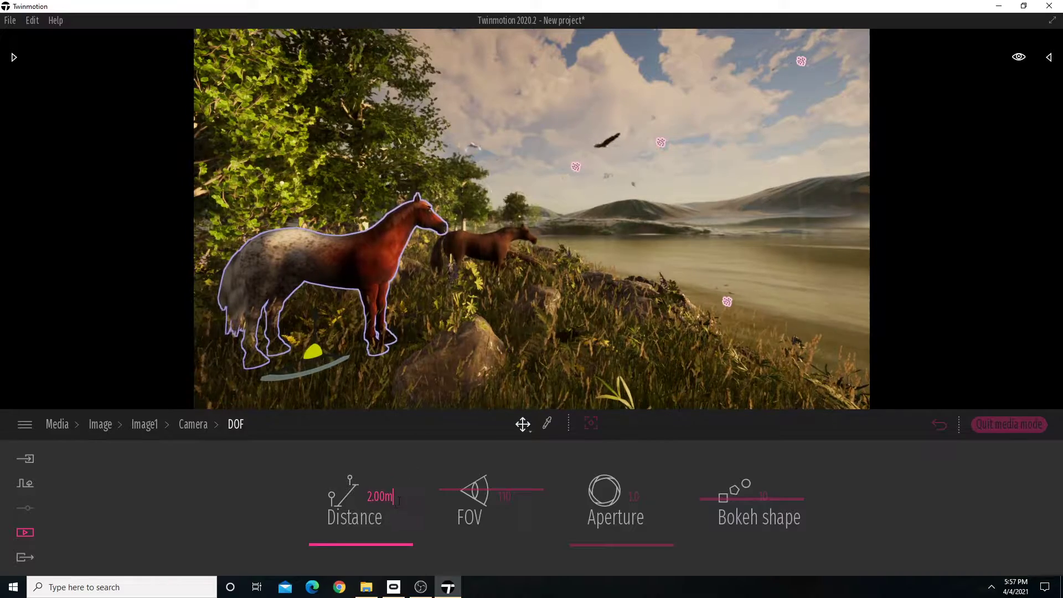
{"action": "type", "text": "1"}
{"action": "key", "text": "Return"}
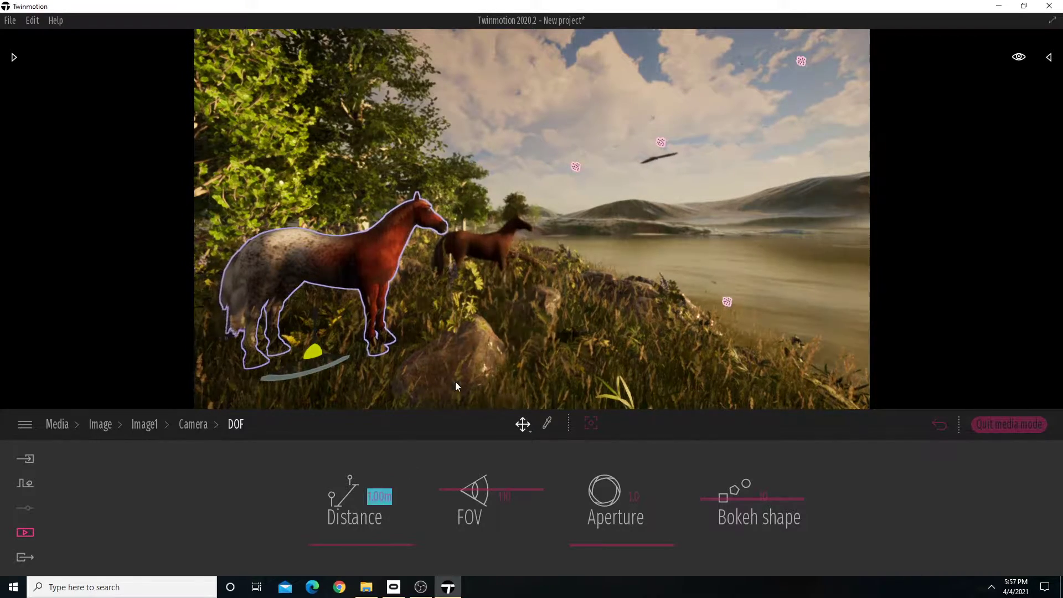
Move the view closer to the spotted horse and the foreground rock, keeping the second horse and lake in frame.
{"action": "mouse_move", "coordinate": [549, 342]}
{"action": "right_mouse_down"}
{"action": "mouse_move", "coordinate": [509, 356]}
{"action": "mouse_move", "coordinate": [560, 356]}
{"action": "mouse_move", "coordinate": [460, 356]}
{"action": "mouse_move", "coordinate": [647, 354]}
{"action": "mouse_move", "coordinate": [533, 354]}
{"action": "right_mouse_up"}
{"action": "key", "text": "w"}
{"action": "key", "text": "a"}
{"action": "key", "text": "s"}
{"action": "key", "text": "w"}
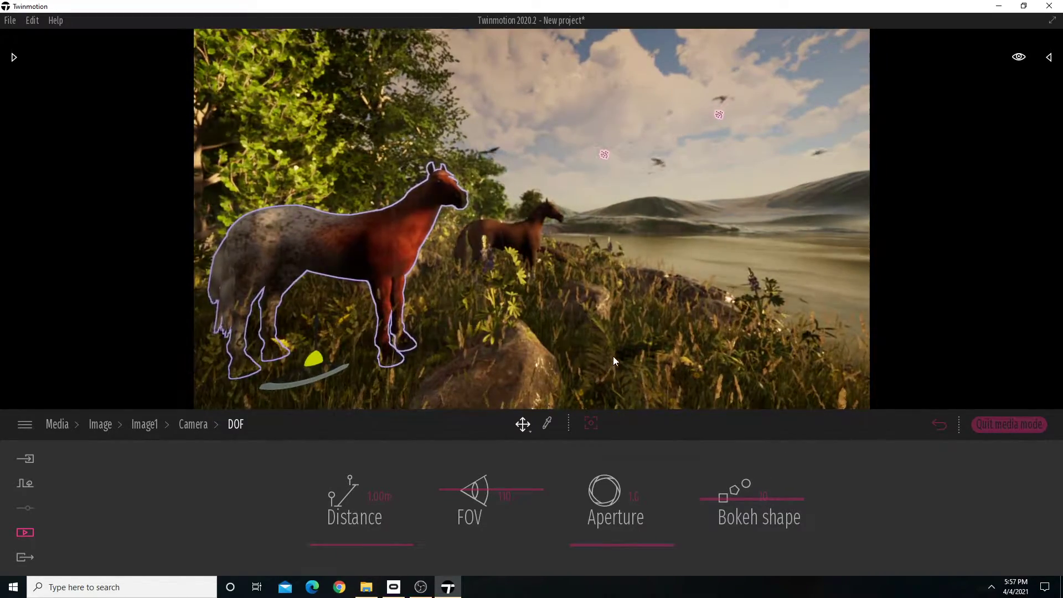
Try a depth-of-field aperture of 10.0 for Image1 and bring it back to 1.0.
{"action": "left_click", "coordinate": [629, 544]}
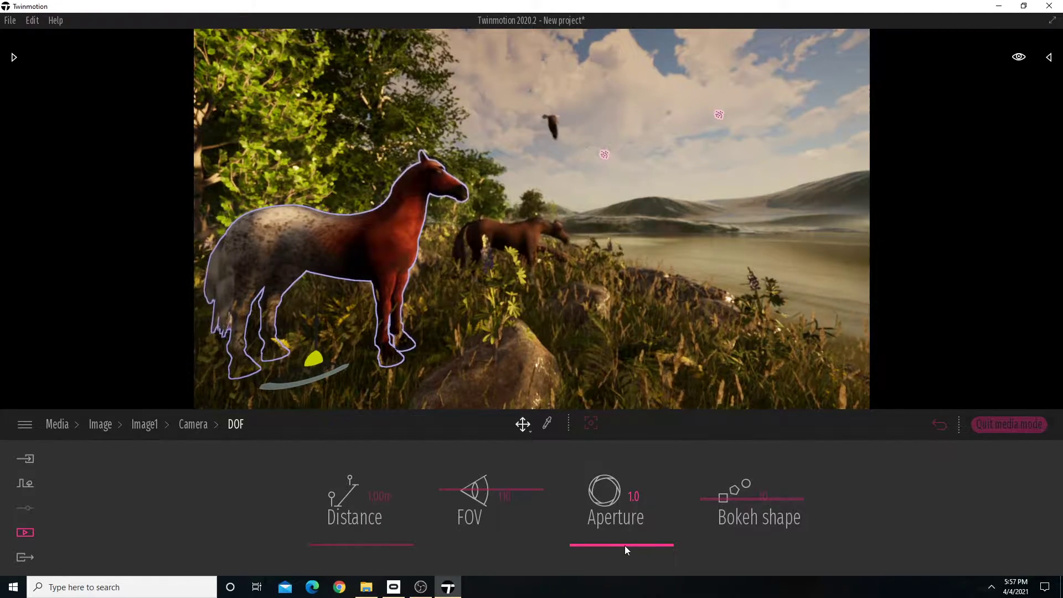
{"action": "left_click_drag", "start_coordinate": [627, 544], "coordinate": [655, 421]}
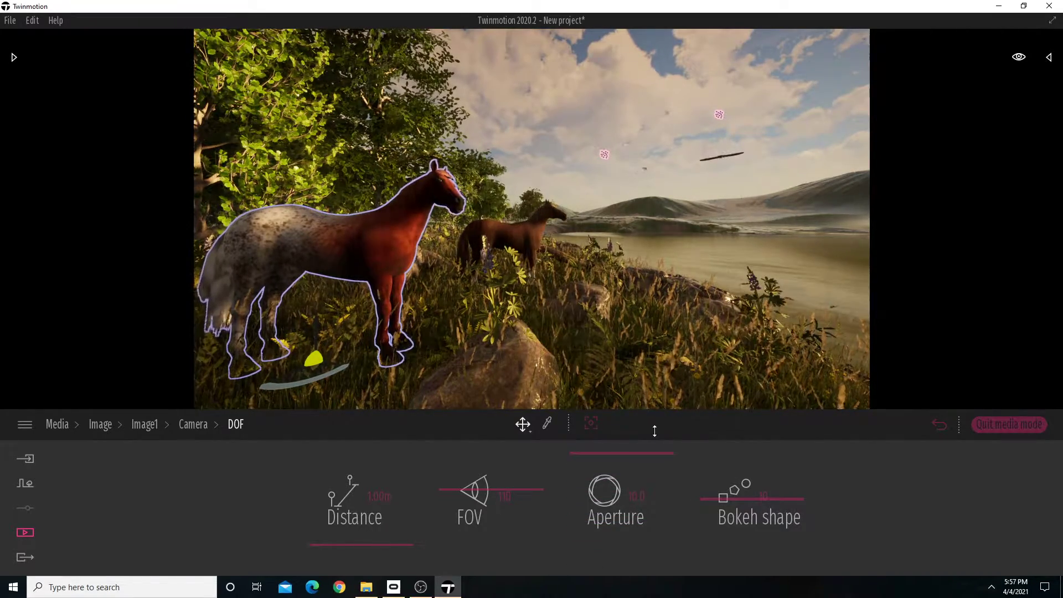
{"action": "left_click_drag", "start_coordinate": [654, 430], "coordinate": [625, 594]}
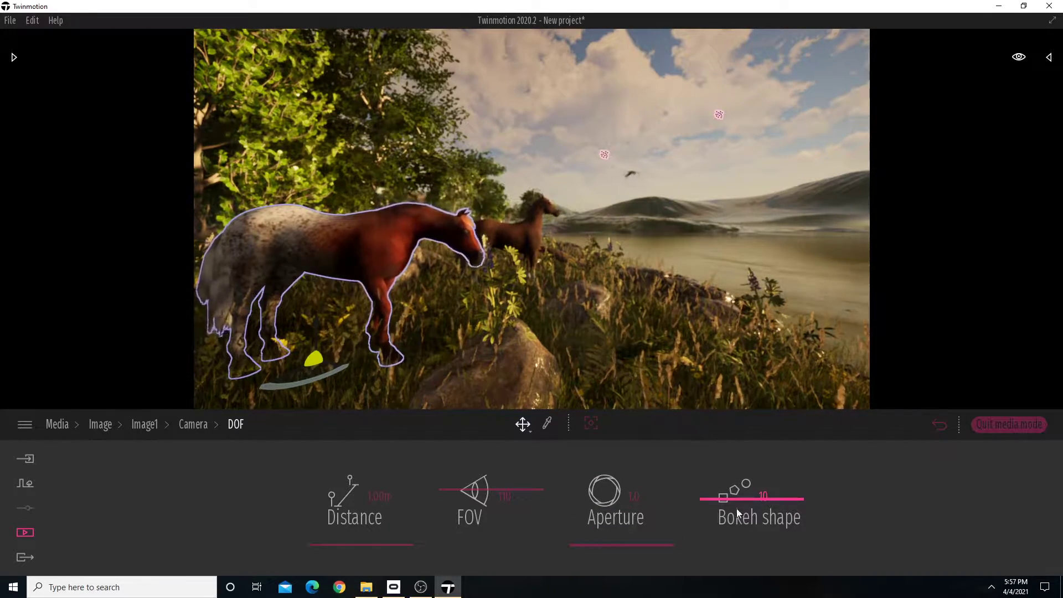
Return to Image1's camera settings and turn the view slightly to bring the spotted horse further into the frame.
{"action": "left_click", "coordinate": [199, 424]}
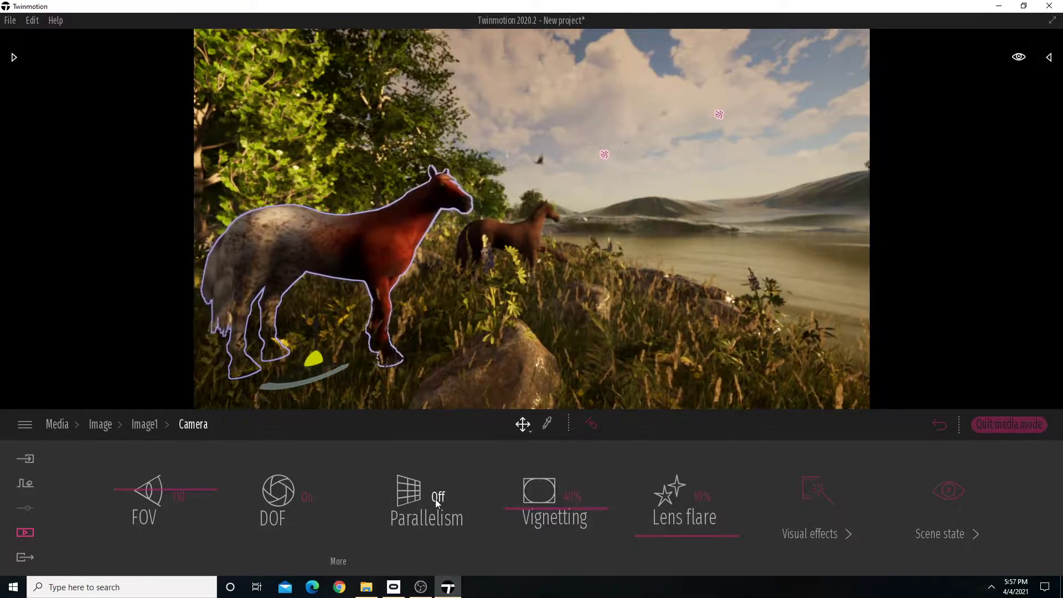
{"action": "mouse_move", "coordinate": [536, 363]}
{"action": "right_mouse_down"}
{"action": "mouse_move", "coordinate": [690, 363]}
{"action": "mouse_move", "coordinate": [527, 363]}
{"action": "right_mouse_up"}
{"action": "mouse_move", "coordinate": [581, 303]}
{"action": "right_mouse_down"}
{"action": "mouse_move", "coordinate": [565, 303]}
{"action": "mouse_move", "coordinate": [575, 302]}
{"action": "right_mouse_up"}
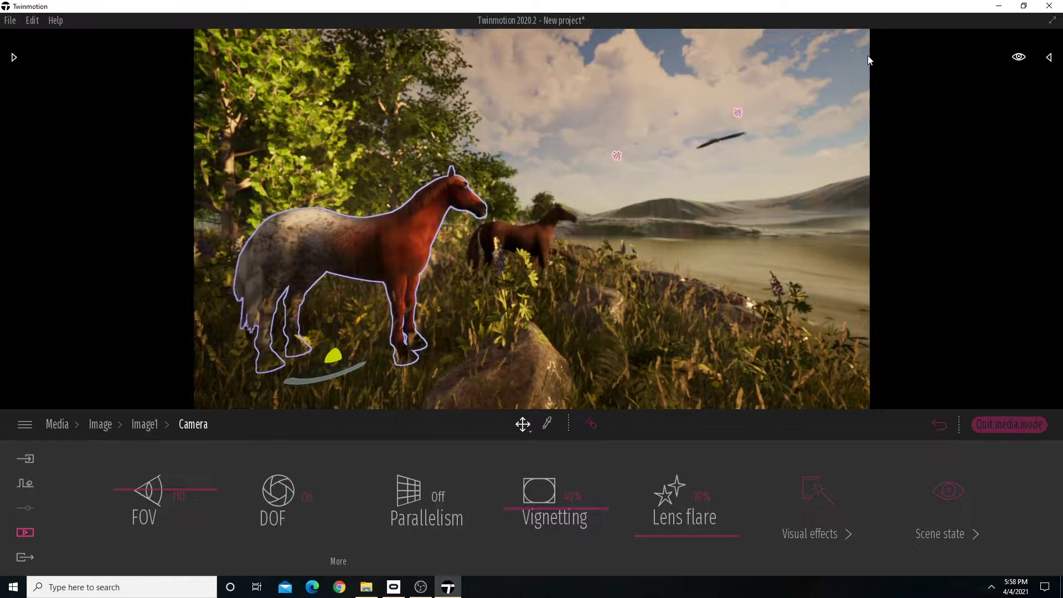
Try 100% vignetting for Image1 and set it back to 40%.
{"action": "left_click_drag", "start_coordinate": [560, 510], "coordinate": [599, 423]}
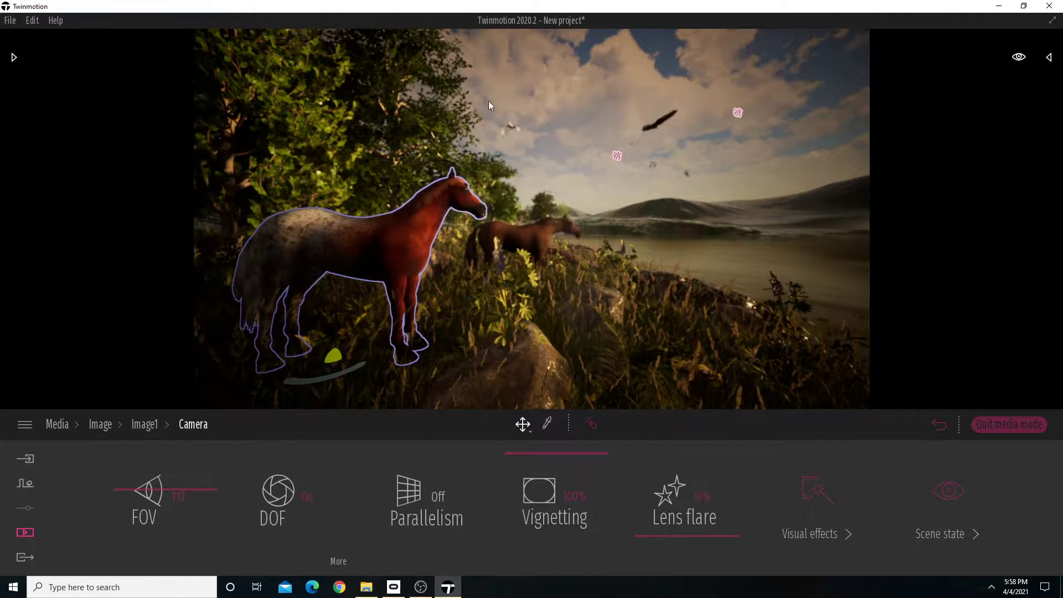
{"action": "left_click_drag", "start_coordinate": [573, 449], "coordinate": [567, 494]}
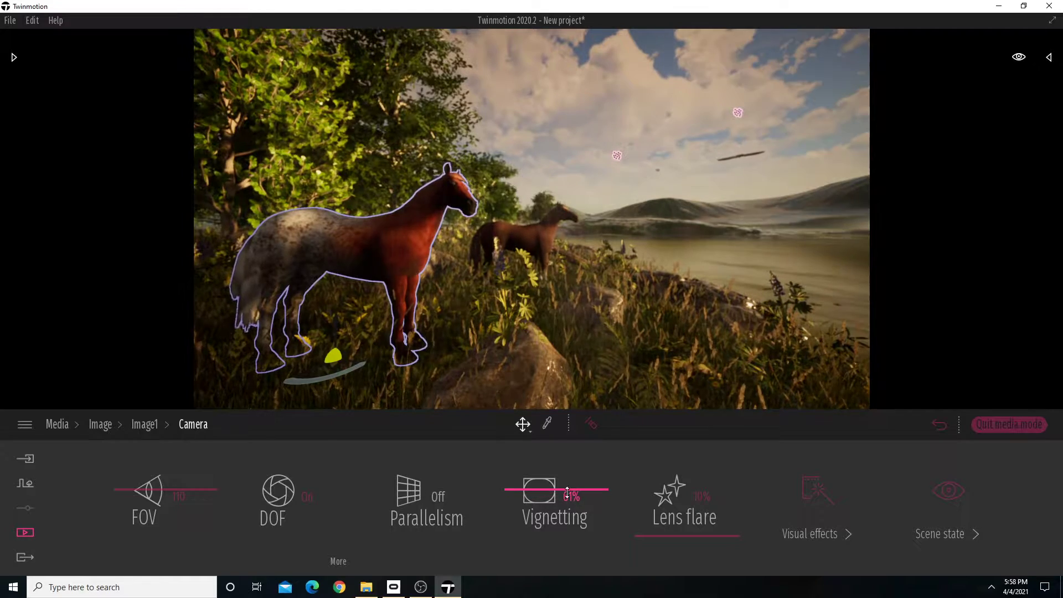
{"action": "left_click", "coordinate": [567, 496]}
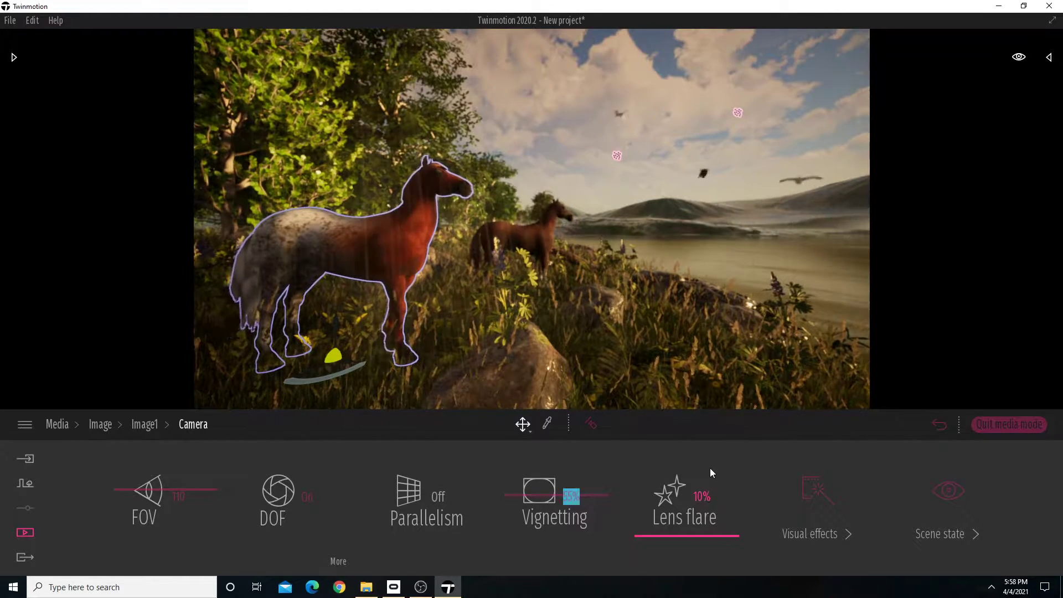
{"action": "type", "text": "40"}
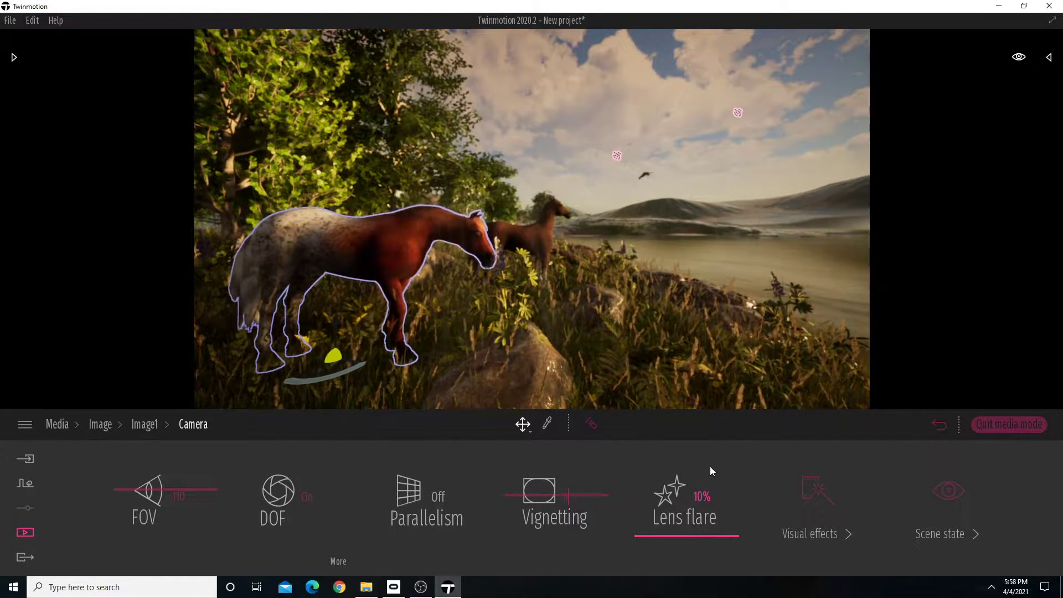
{"action": "key", "text": "Return"}
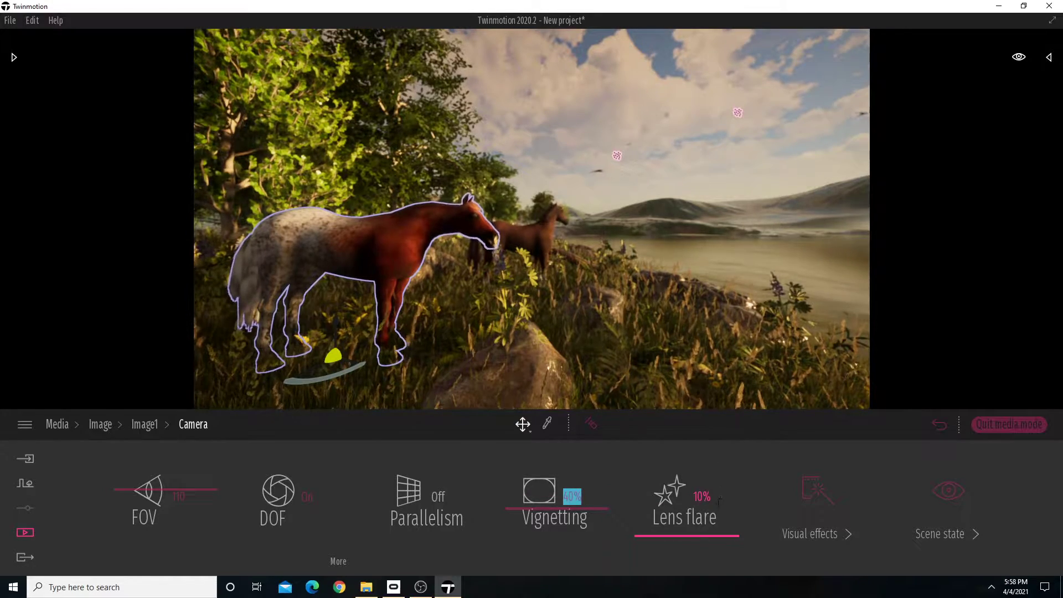
Face the sun over the lake, try a 90% lens flare, and lower it to about 28%.
{"action": "right_click_drag", "start_coordinate": [598, 278], "coordinate": [441, 227]}
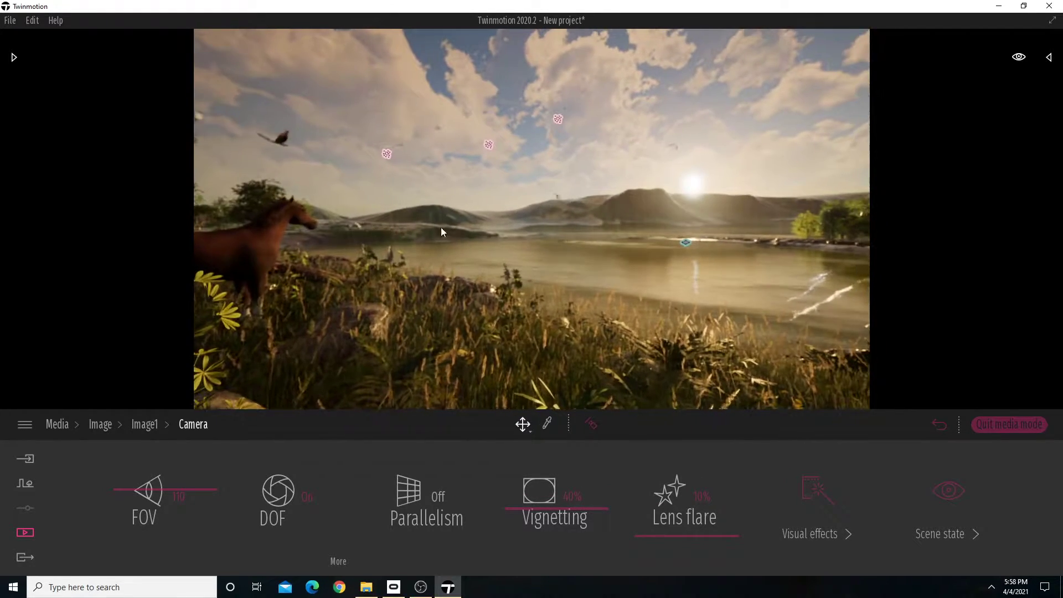
{"action": "left_click_drag", "start_coordinate": [707, 530], "coordinate": [722, 478]}
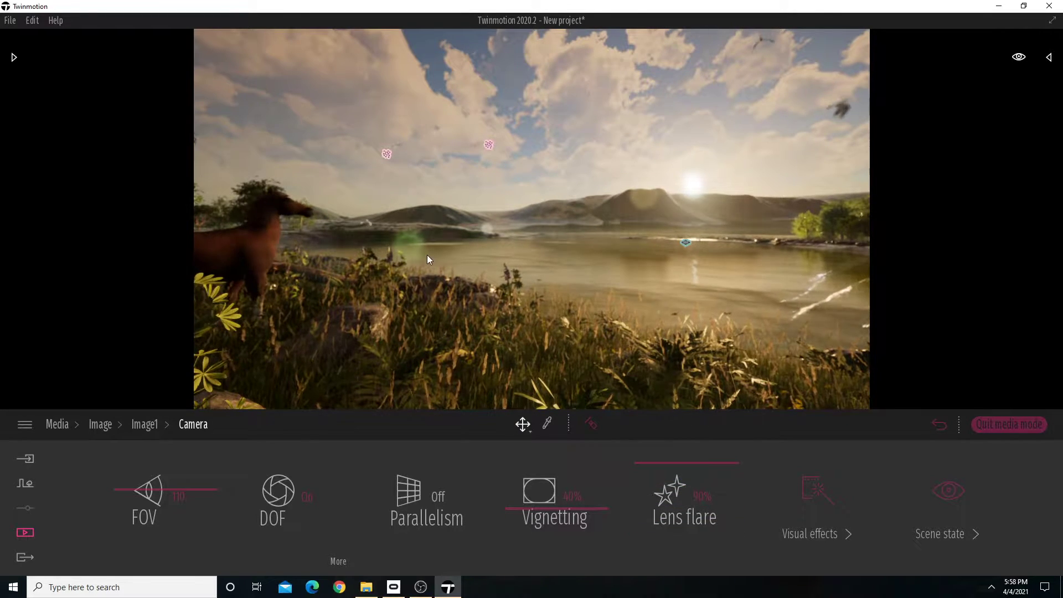
{"action": "left_click_drag", "start_coordinate": [696, 460], "coordinate": [698, 517]}
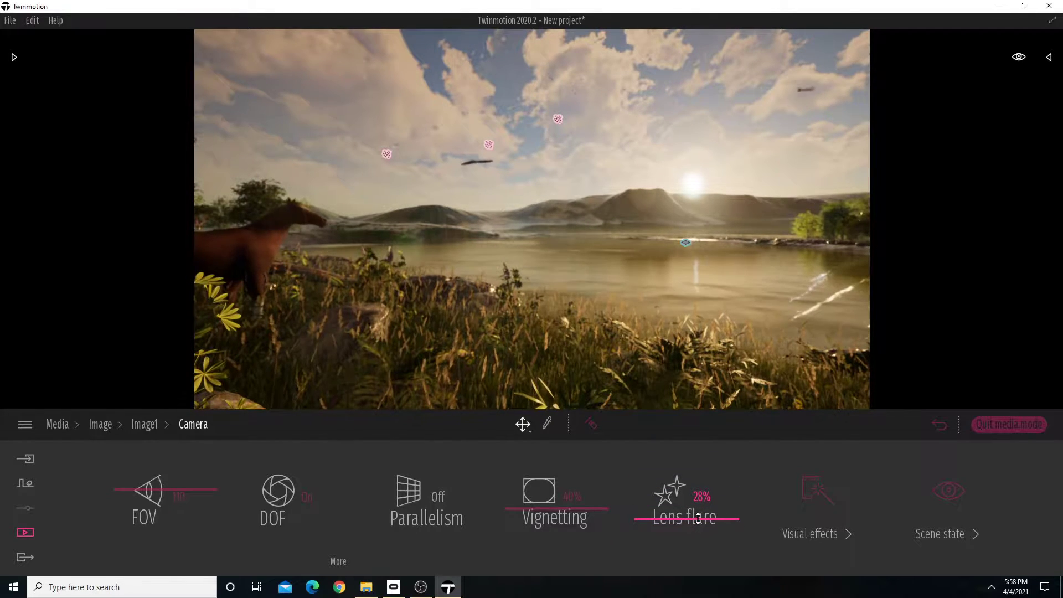
{"action": "left_click_drag", "start_coordinate": [698, 517], "coordinate": [700, 517]}
Look through Image1's visual effects filters, open the color gradient settings, and turn the view back to the two horses.
{"action": "left_click", "coordinate": [814, 534]}
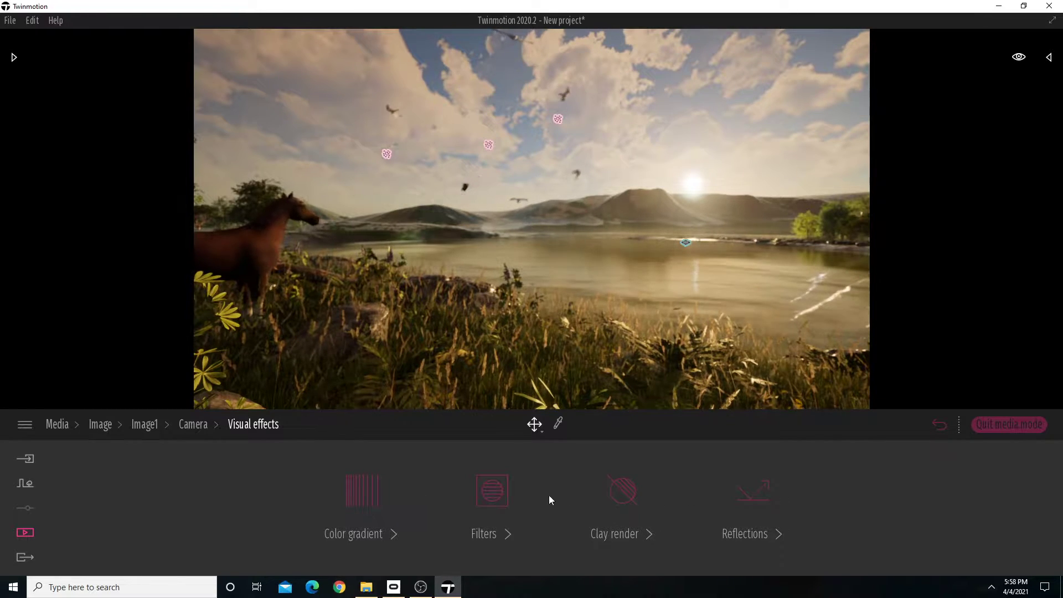
{"action": "left_click", "coordinate": [493, 502]}
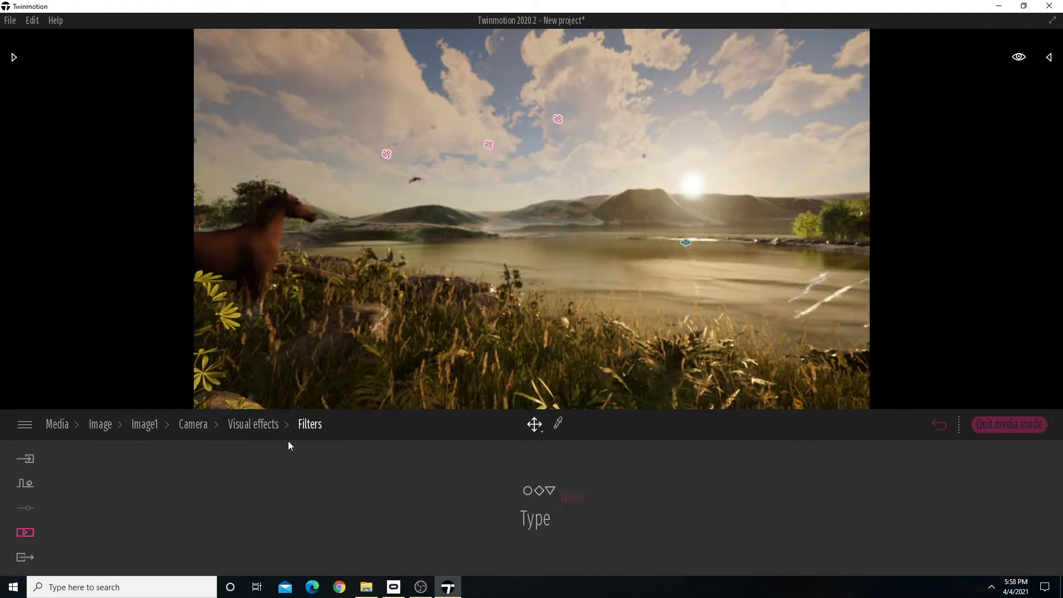
{"action": "left_click", "coordinate": [356, 500]}
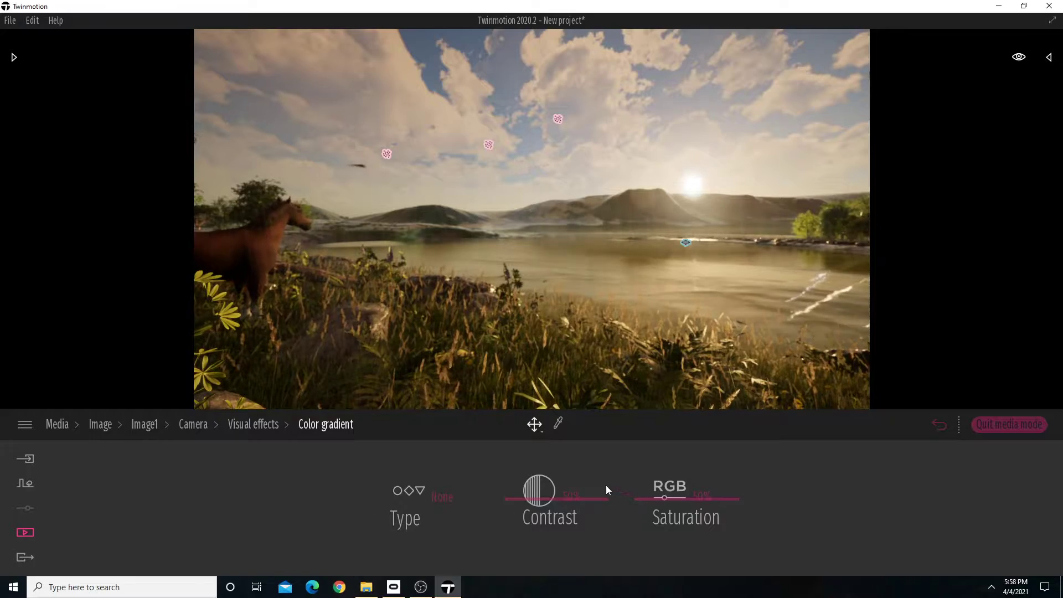
{"action": "right_click_drag", "start_coordinate": [508, 382], "coordinate": [283, 369]}
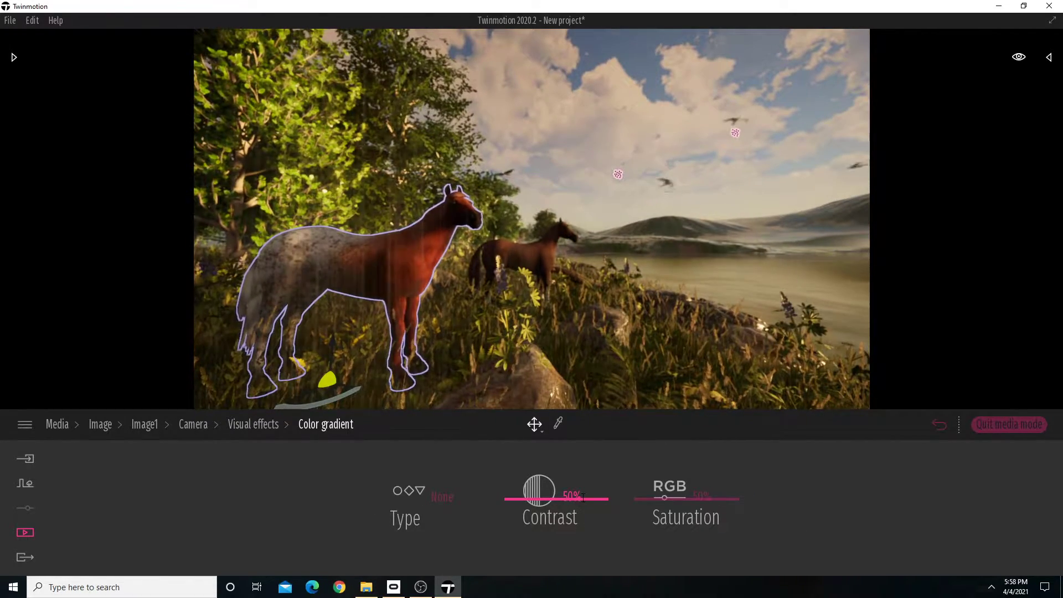
Try a different contrast and 0% saturation in the color gradient, restore both to 50%, and return to the visual effects.
{"action": "left_click_drag", "start_coordinate": [552, 497], "coordinate": [497, 497]}
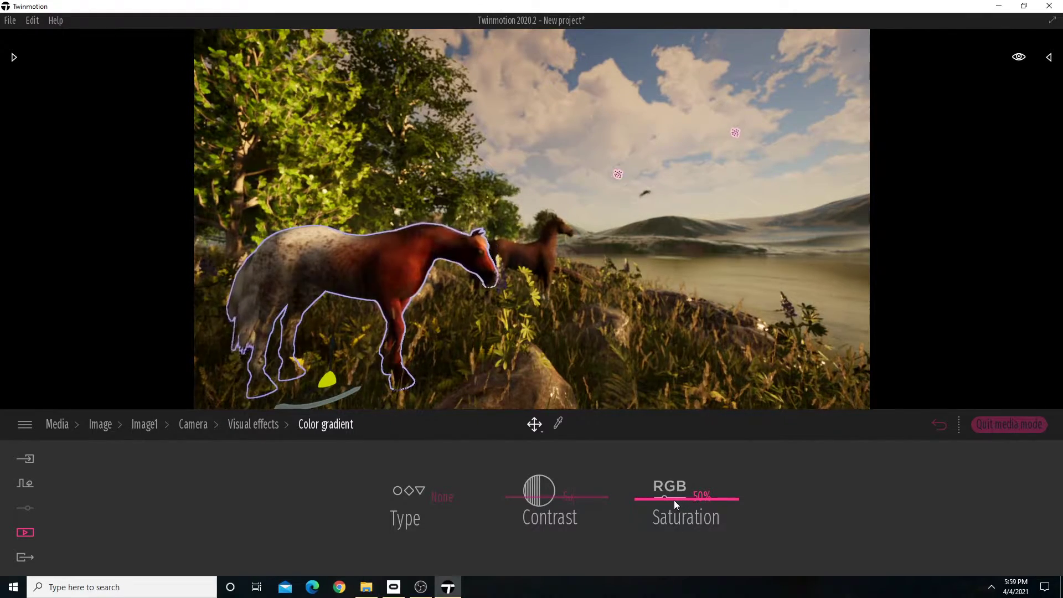
{"action": "left_click_drag", "start_coordinate": [674, 500], "coordinate": [685, 475]}
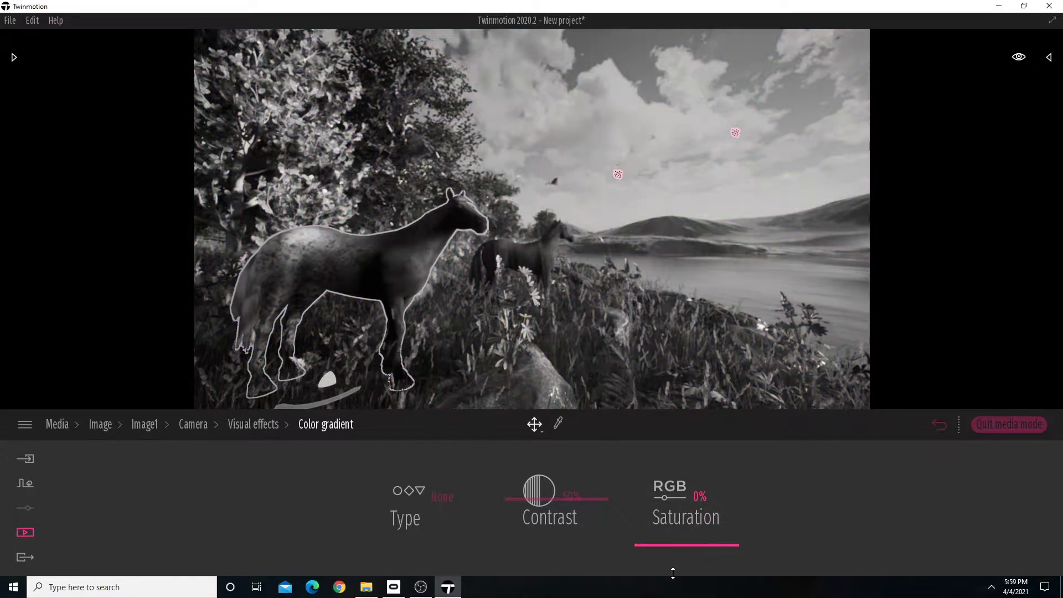
{"action": "left_click_drag", "start_coordinate": [686, 534], "coordinate": [619, 485]}
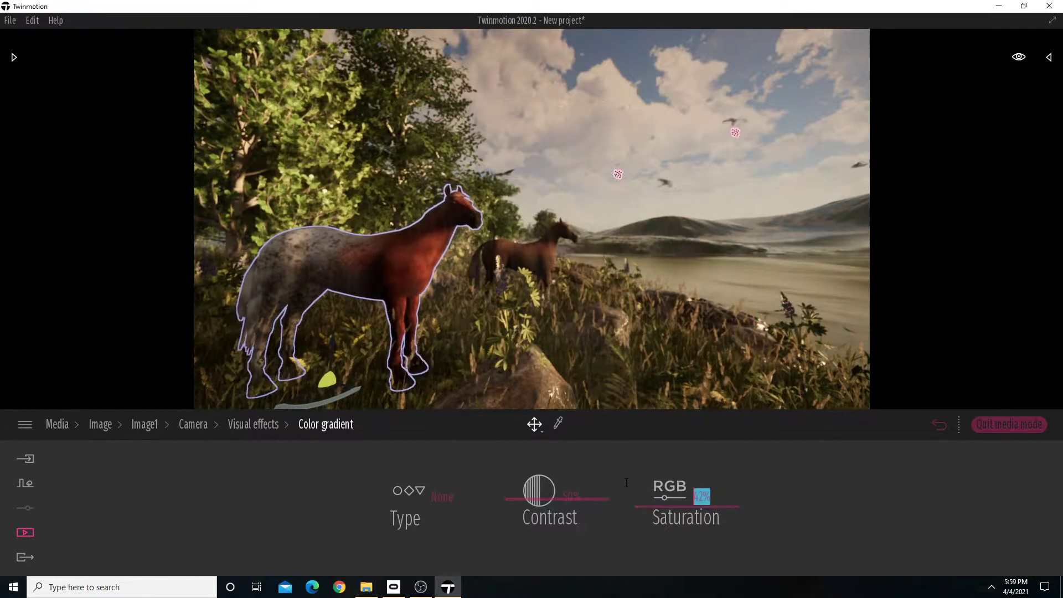
{"action": "type", "text": "50"}
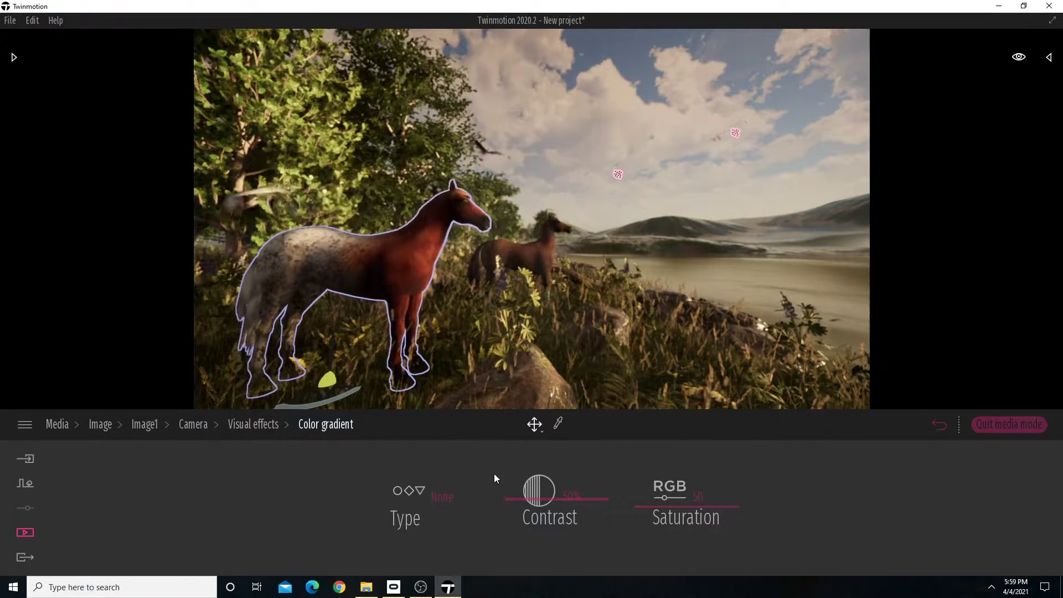
{"action": "key", "text": "Return"}
{"action": "left_click", "coordinate": [258, 424]}
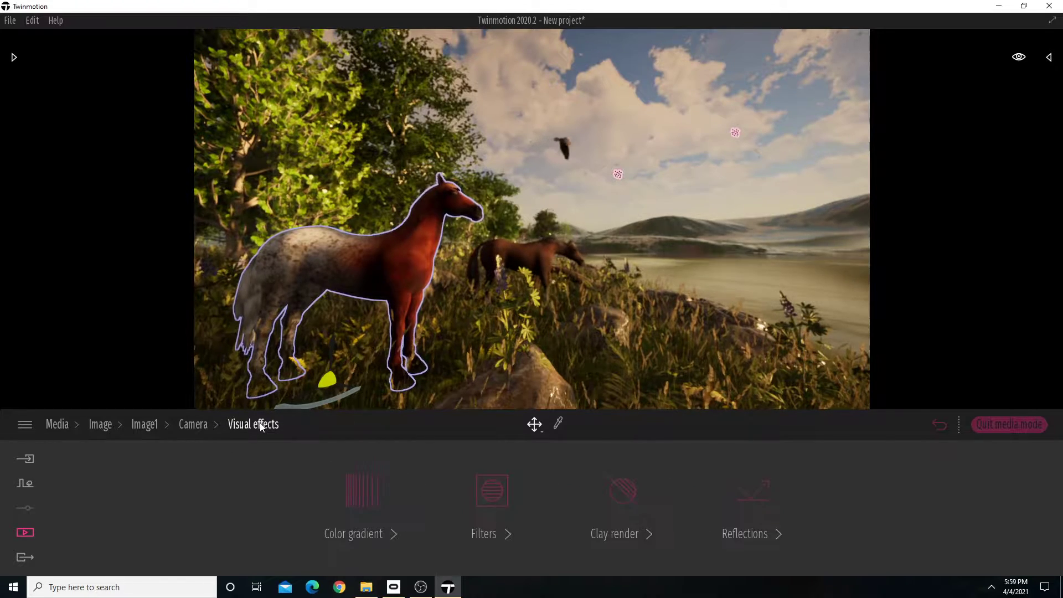
Look through the clay render and reflections settings in Image1's visual effects.
{"action": "left_click", "coordinate": [624, 501]}
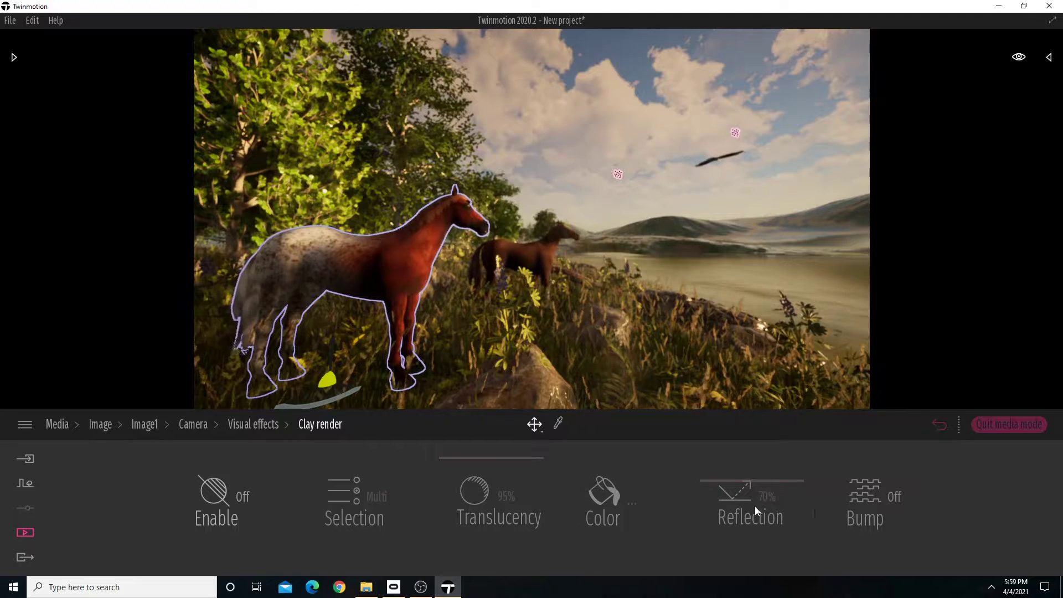
{"action": "left_click", "coordinate": [253, 424]}
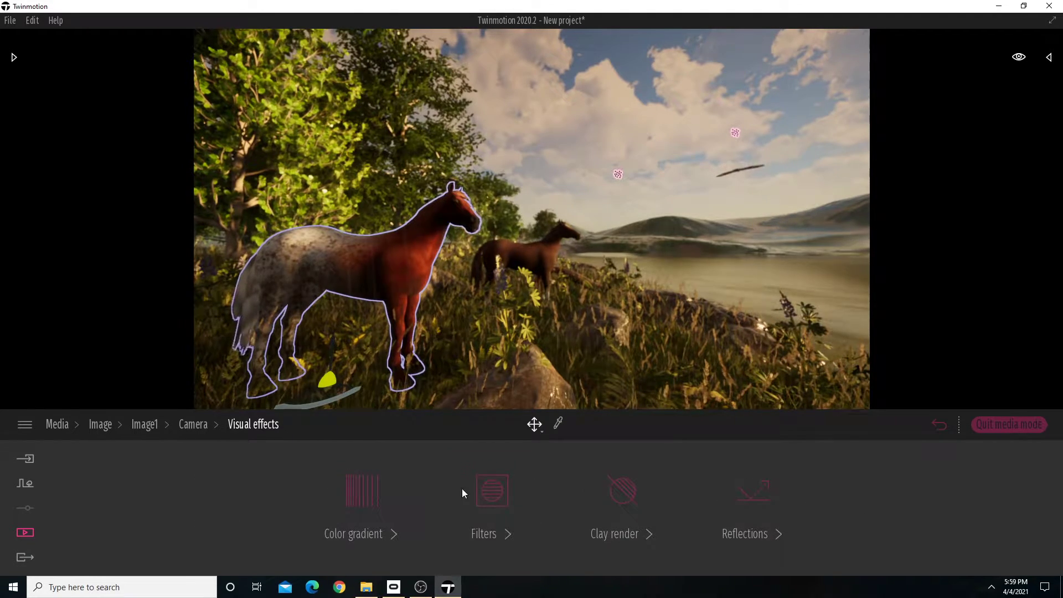
{"action": "left_click", "coordinate": [767, 497]}
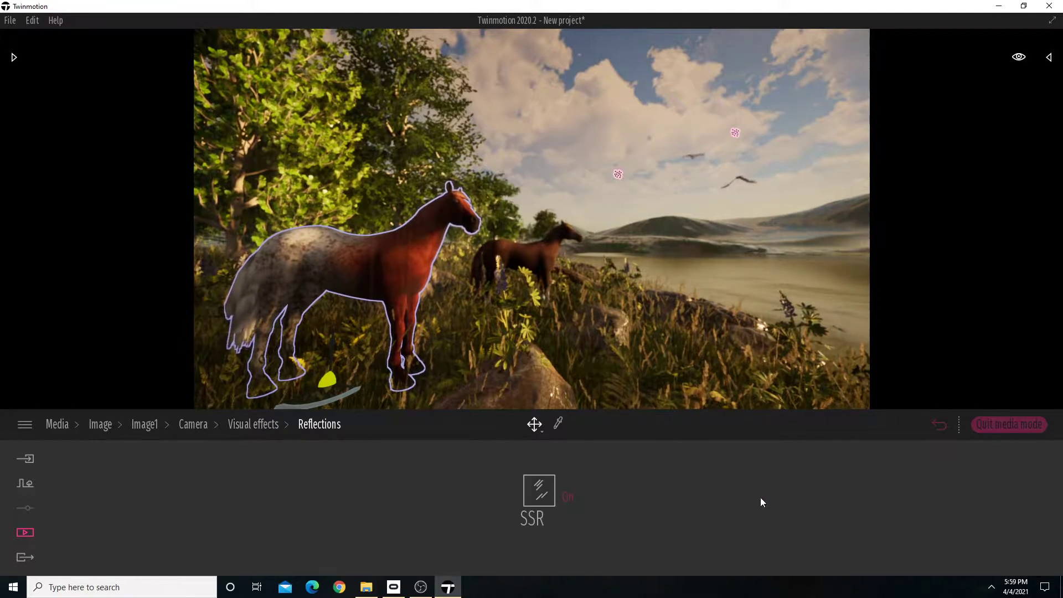
{"action": "left_click", "coordinate": [251, 423]}
Return to the image list and re-capture Image1 with the current view of the two horses.
{"action": "left_click", "coordinate": [193, 424]}
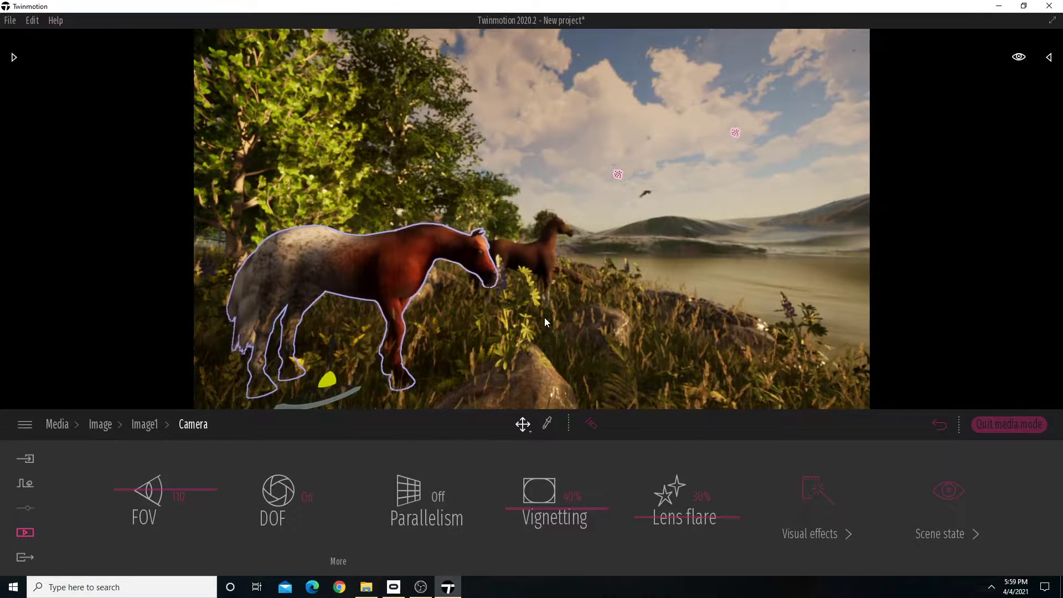
{"action": "left_click", "coordinate": [142, 426]}
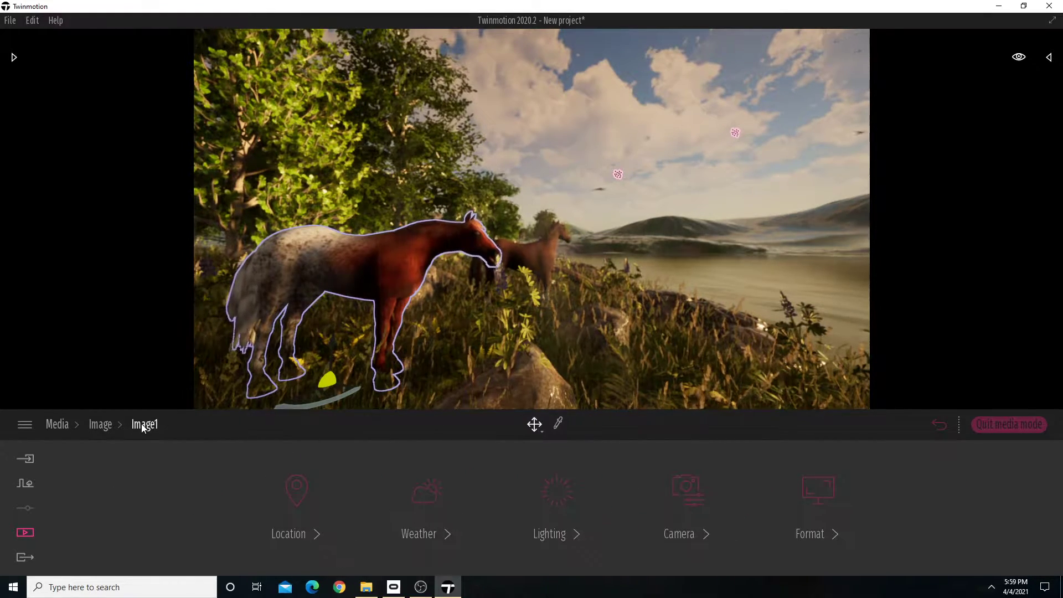
{"action": "left_click", "coordinate": [97, 424]}
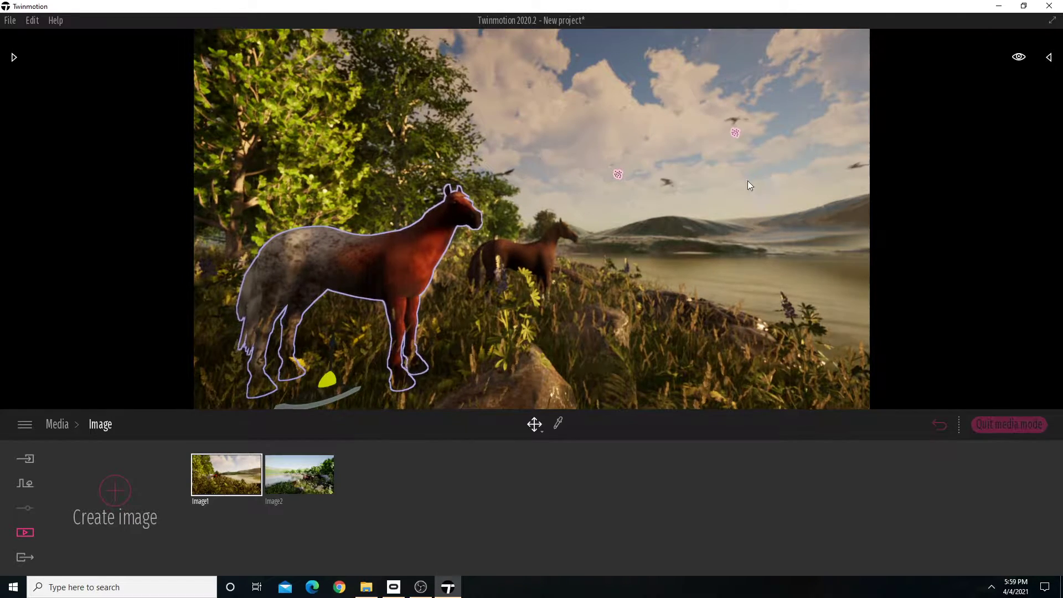
{"action": "mouse_move", "coordinate": [223, 456]}
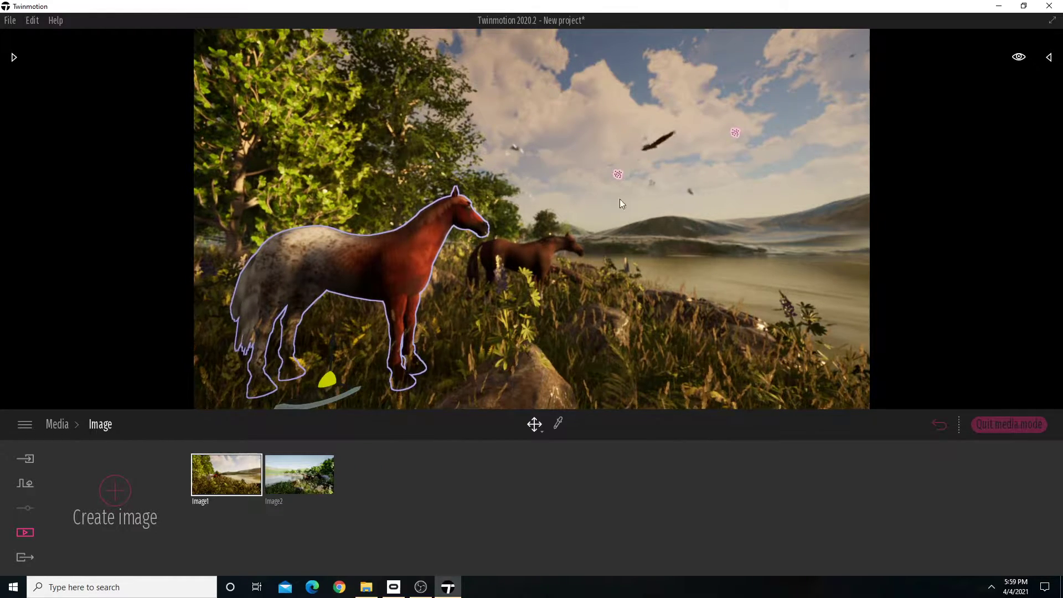
{"action": "left_click", "coordinate": [234, 448]}
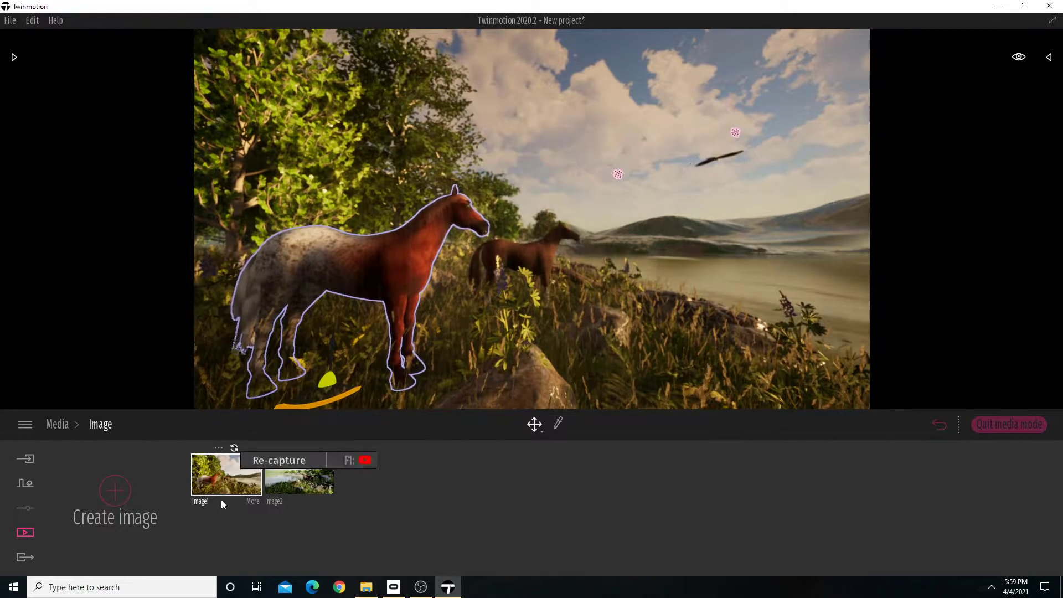
Switch to Image2 and adjust its viewpoint around the two horses by the lake.
{"action": "left_click", "coordinate": [288, 472]}
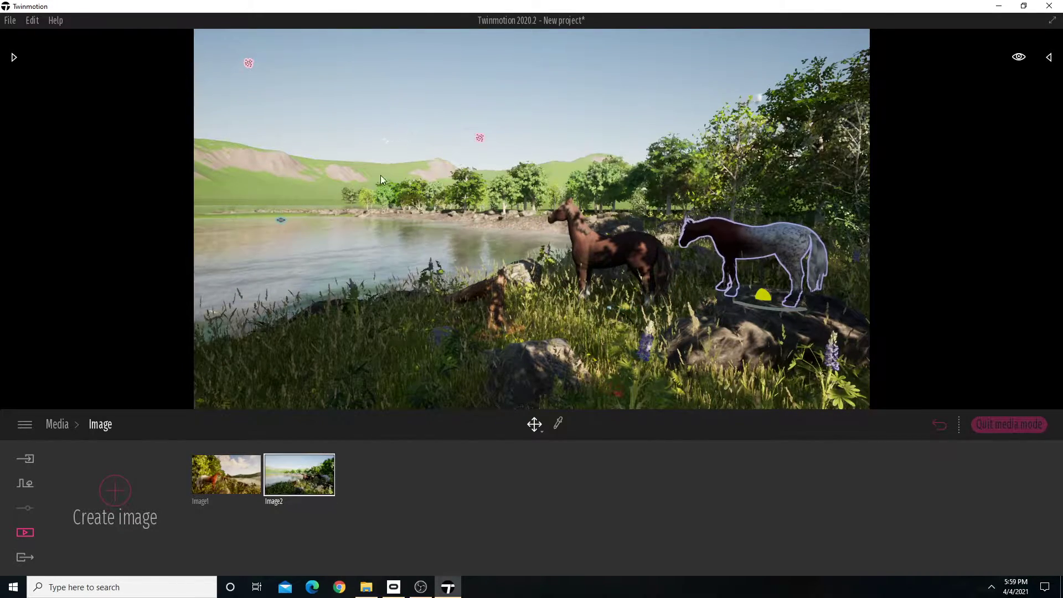
{"action": "right_click_drag", "start_coordinate": [614, 243], "coordinate": [679, 267]}
{"action": "key", "text": "w"}
{"action": "key", "text": "s"}
{"action": "key", "text": "w"}
{"action": "key", "text": "w"}
{"action": "key", "text": "s"}
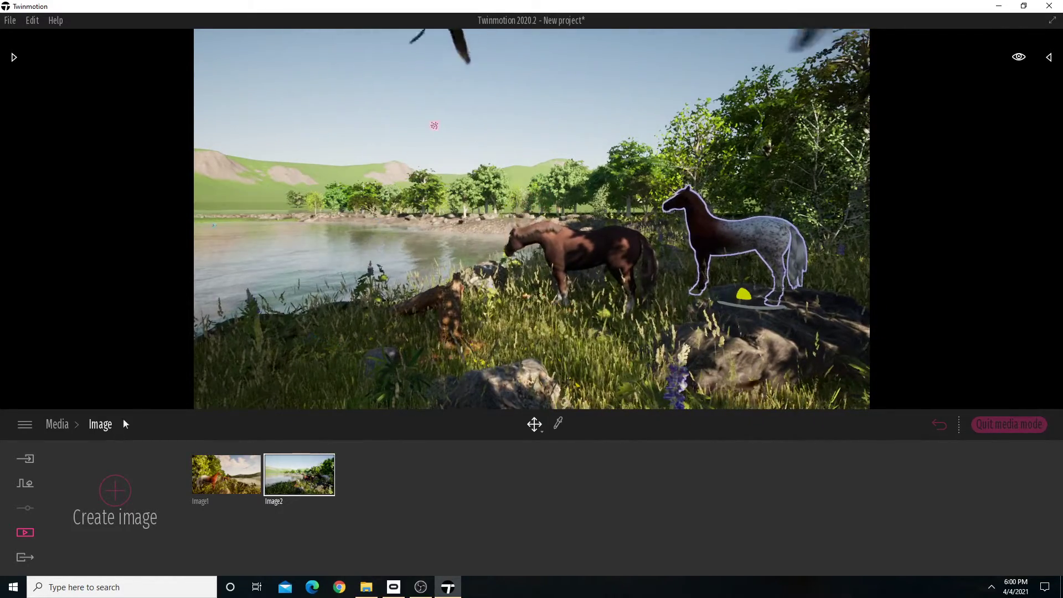
Look through the tool categories under Context and the media types under Media.
{"action": "left_click", "coordinate": [25, 484]}
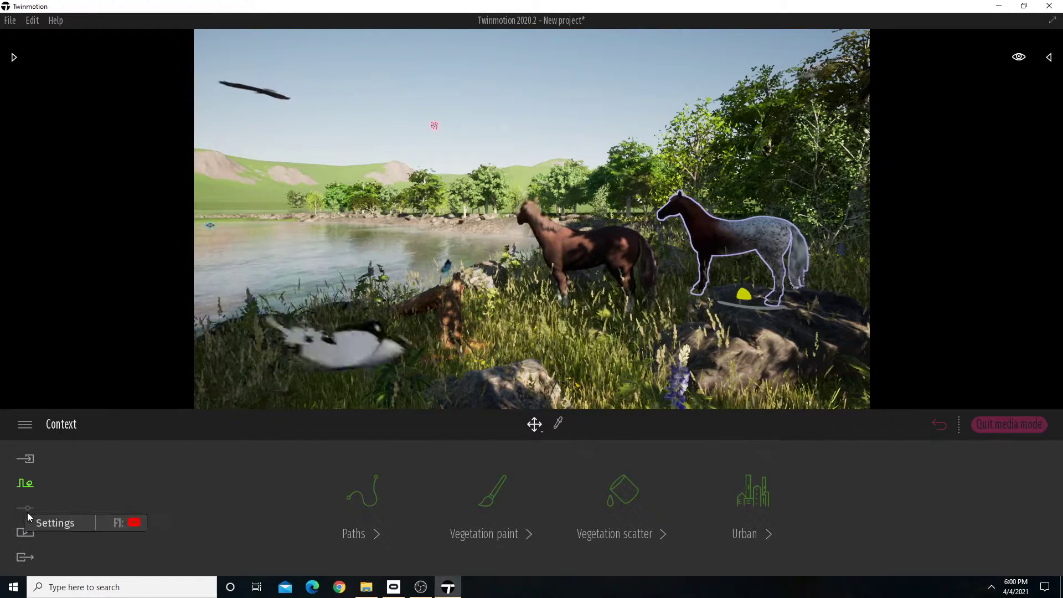
{"action": "left_click", "coordinate": [26, 533]}
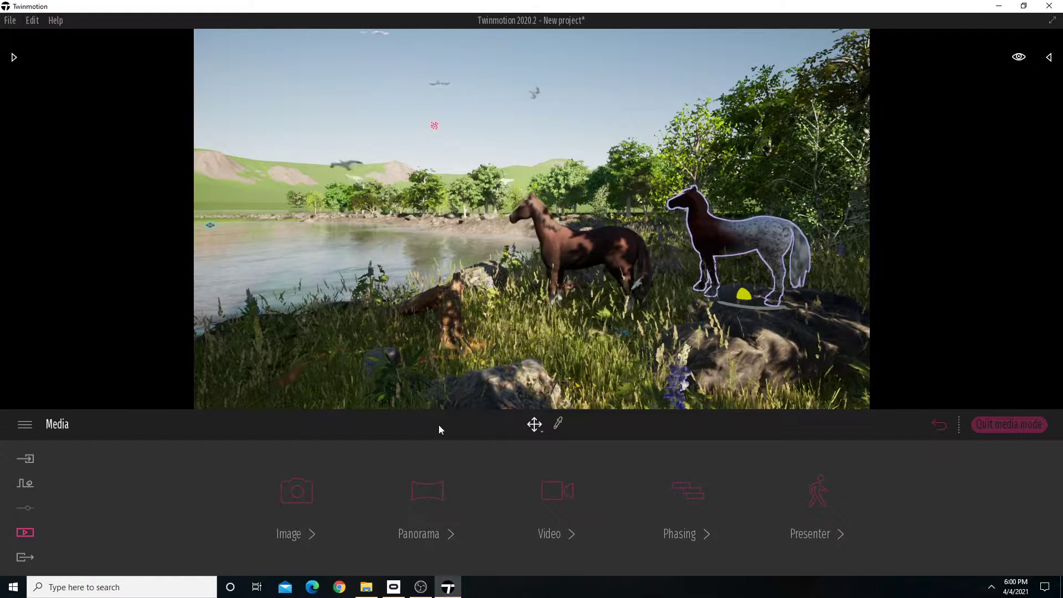
{"action": "left_click", "coordinate": [310, 487]}
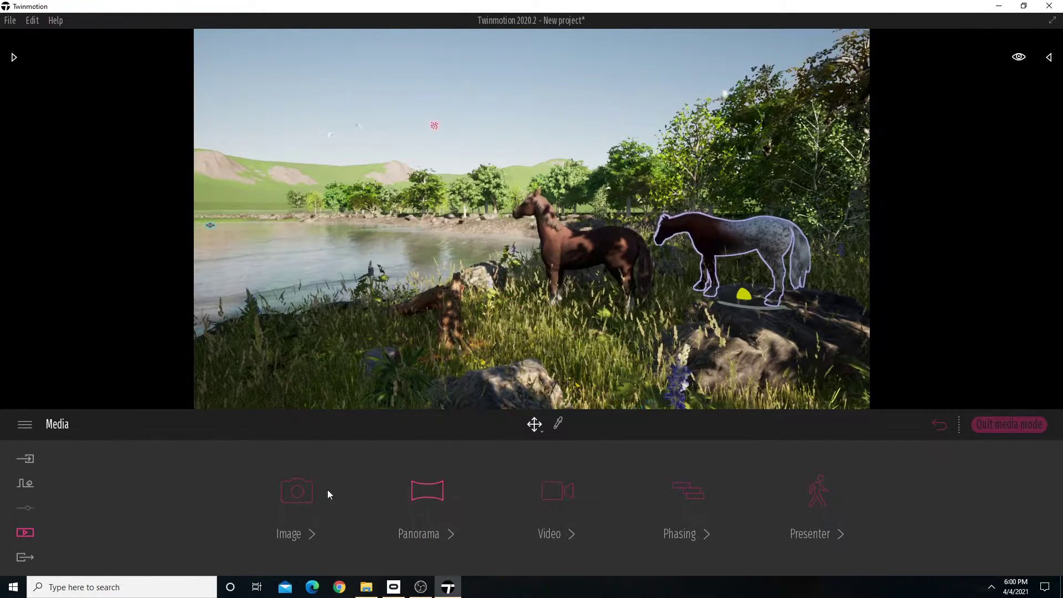
{"action": "left_click", "coordinate": [25, 533]}
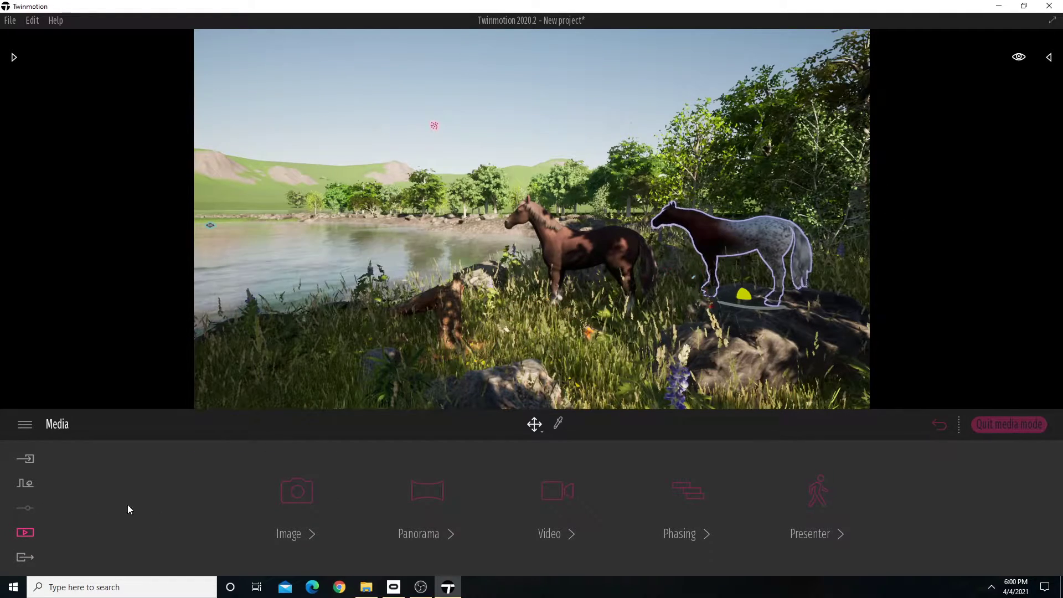
{"action": "left_click", "coordinate": [27, 485]}
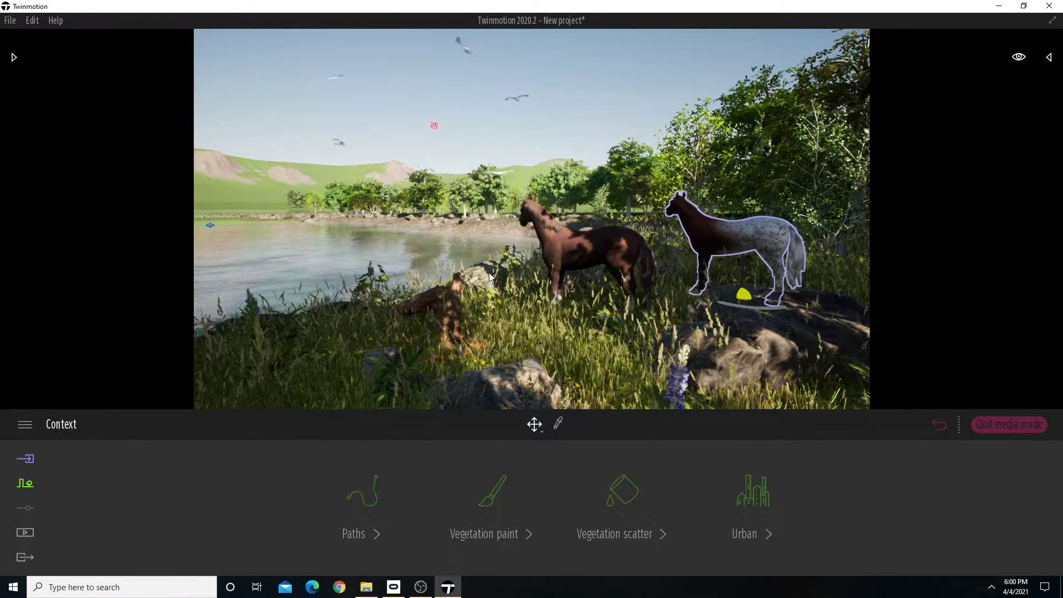
Look through the quick viewport settings for time of day, movement speed, view and section tools.
{"action": "left_click", "coordinate": [1020, 59]}
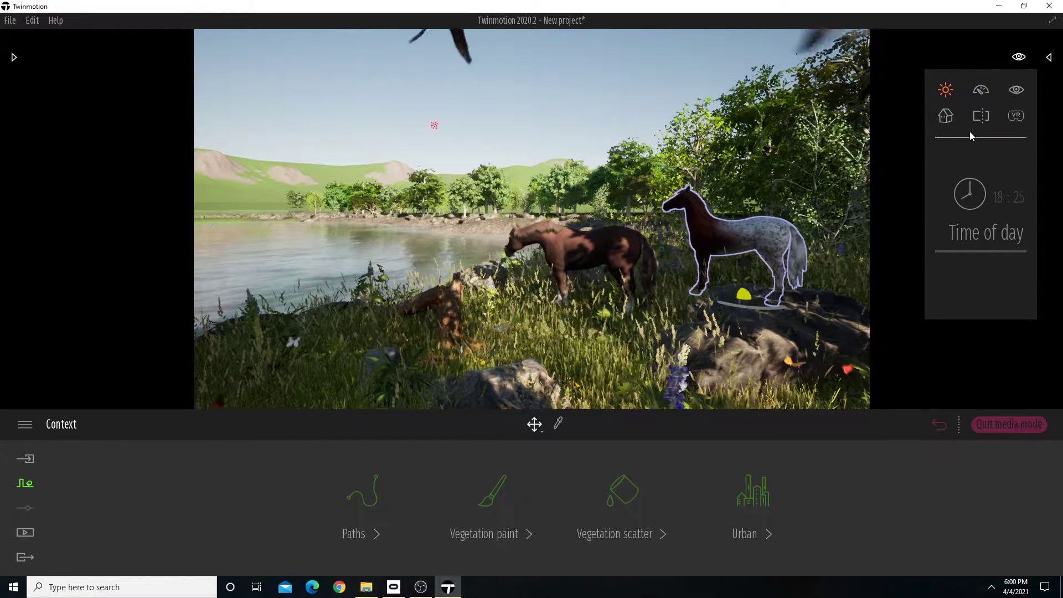
{"action": "left_click", "coordinate": [986, 93]}
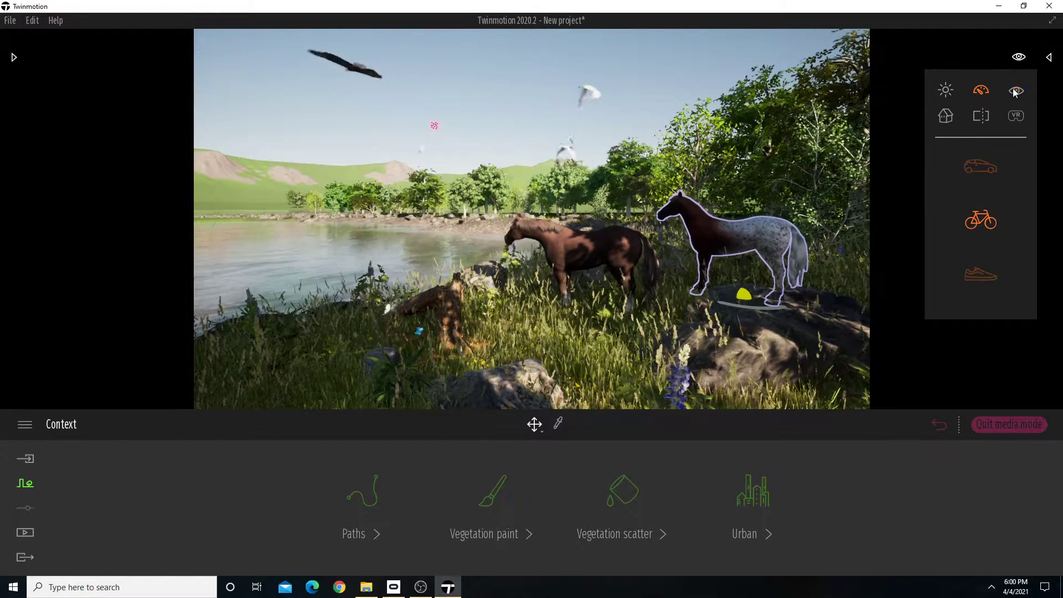
{"action": "left_click", "coordinate": [1016, 90]}
{"action": "left_click", "coordinate": [984, 114]}
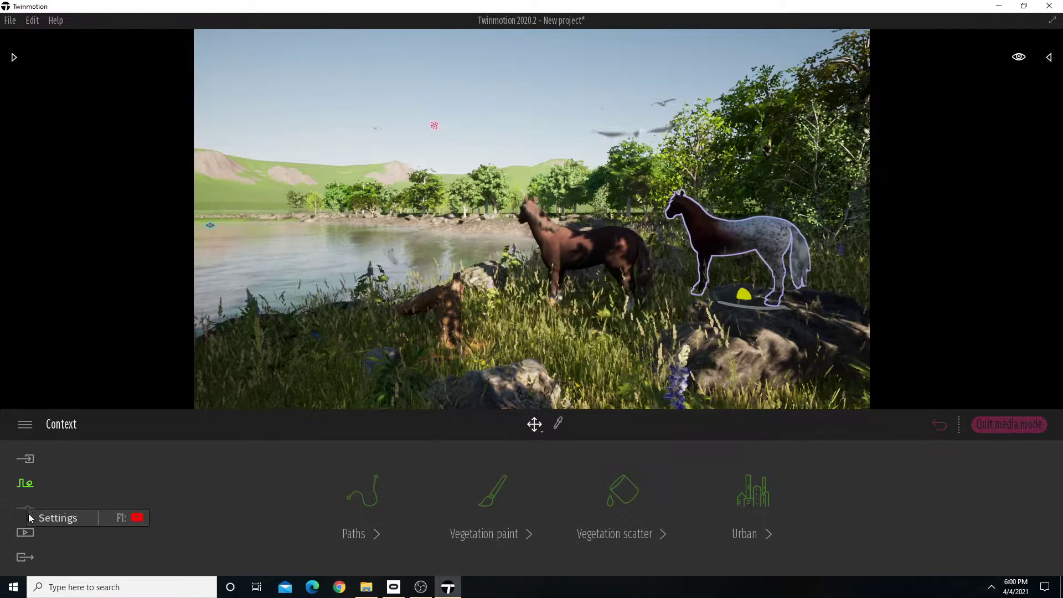
Compare the Media and Context categories again and switch back to Image1's view of the horses.
{"action": "left_click", "coordinate": [31, 534]}
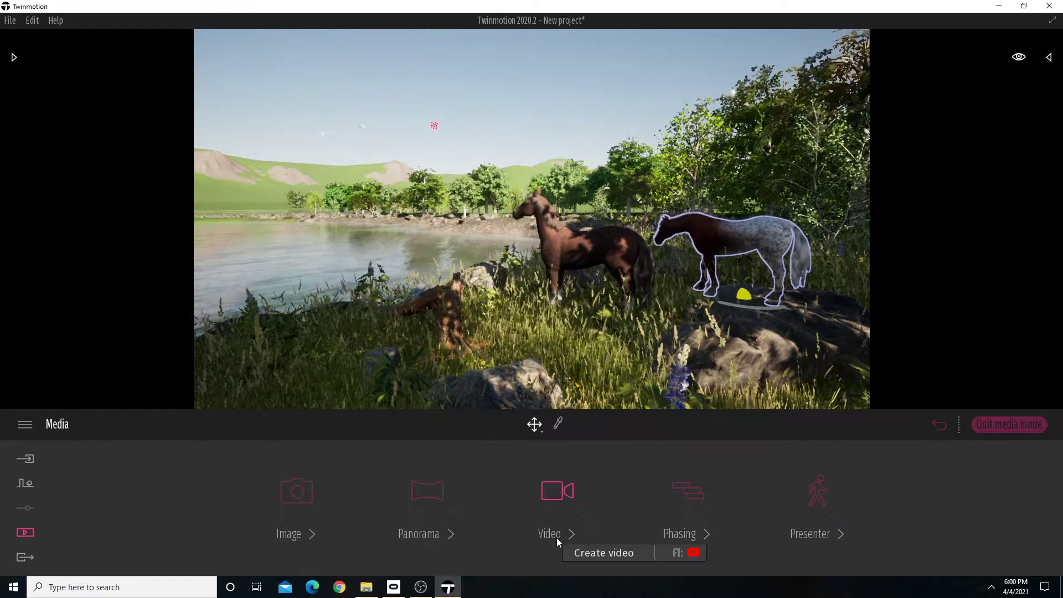
{"action": "left_click", "coordinate": [24, 484]}
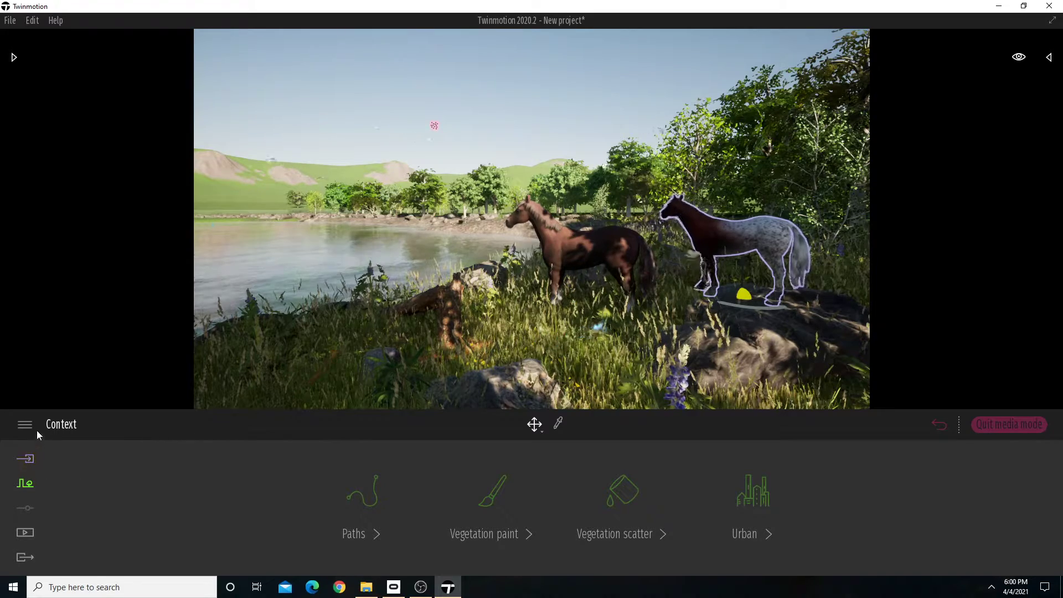
{"action": "left_click", "coordinate": [26, 532]}
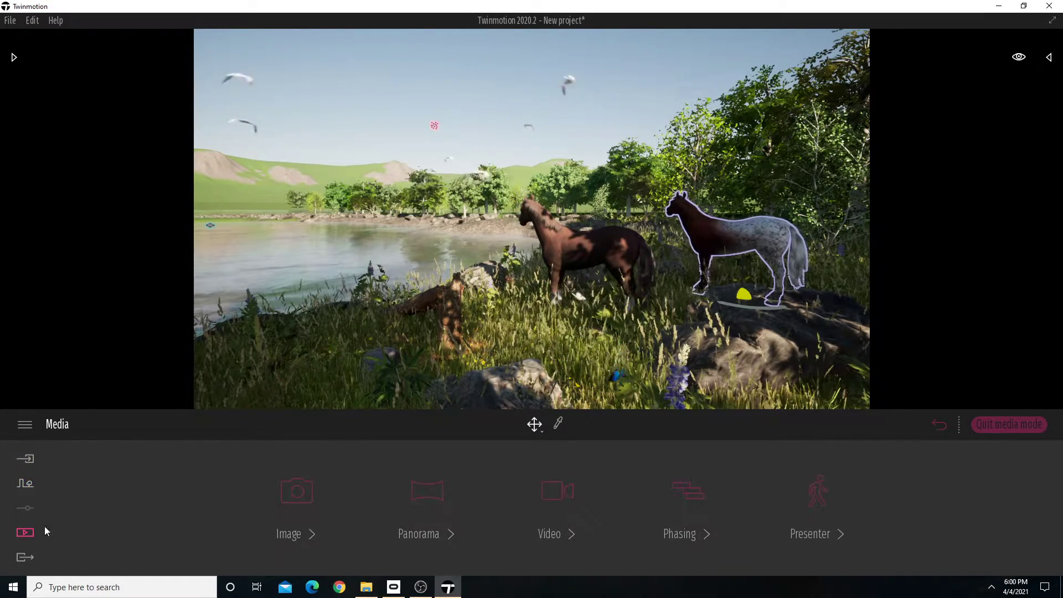
{"action": "left_click", "coordinate": [297, 505]}
{"action": "left_click", "coordinate": [202, 467]}
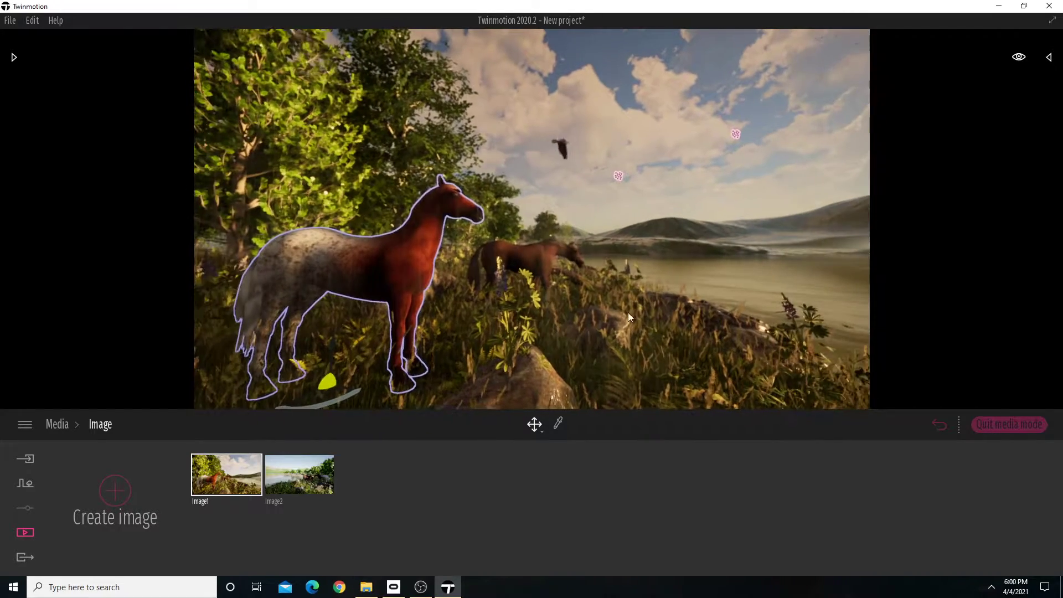
Create a first video that starts from Image1's view of the horses.
{"action": "left_click", "coordinate": [31, 533]}
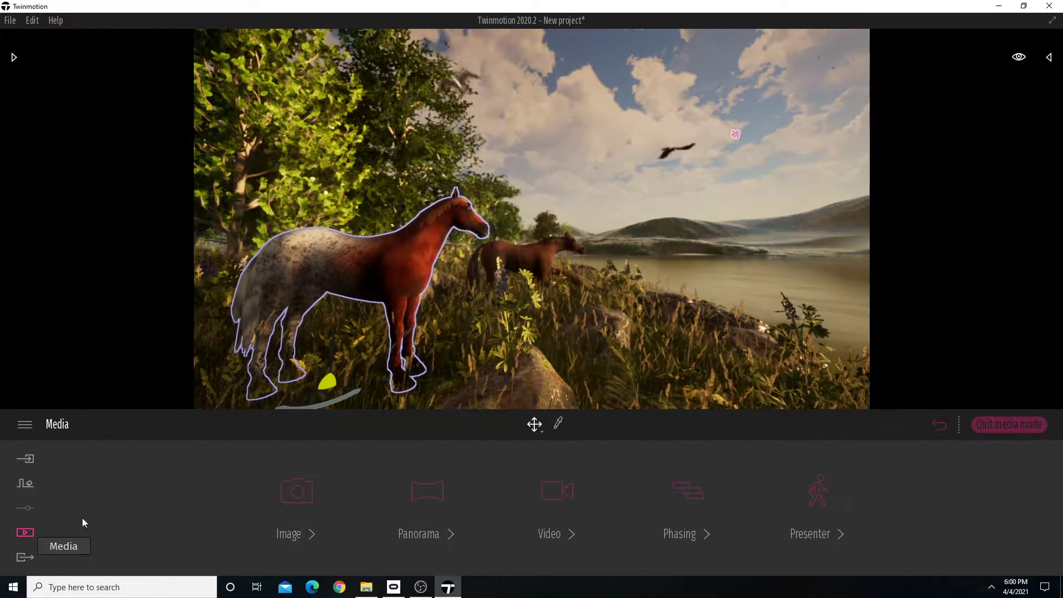
{"action": "left_click", "coordinate": [555, 497]}
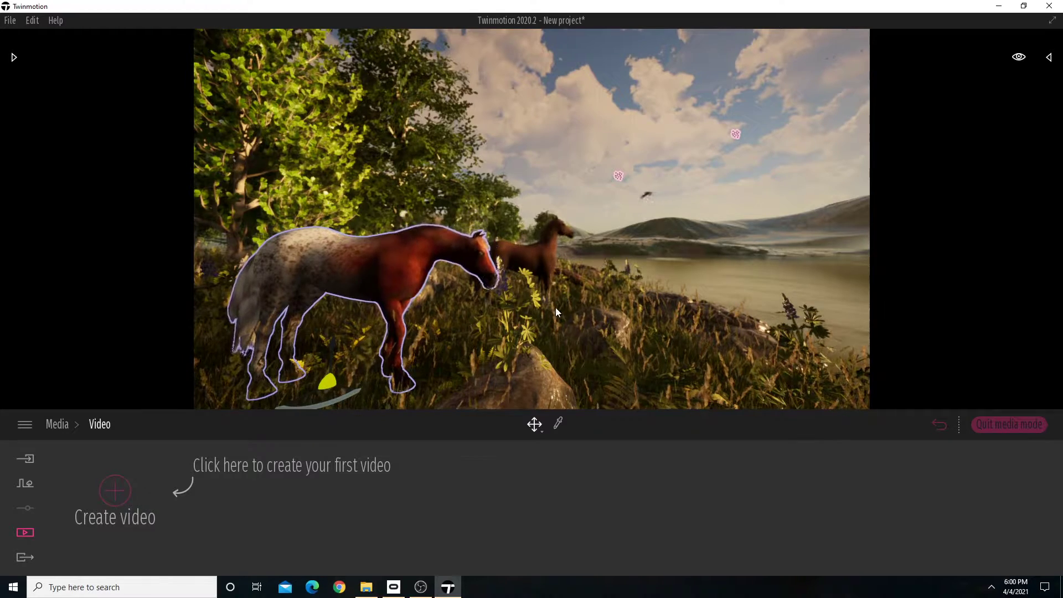
{"action": "left_click", "coordinate": [126, 493]}
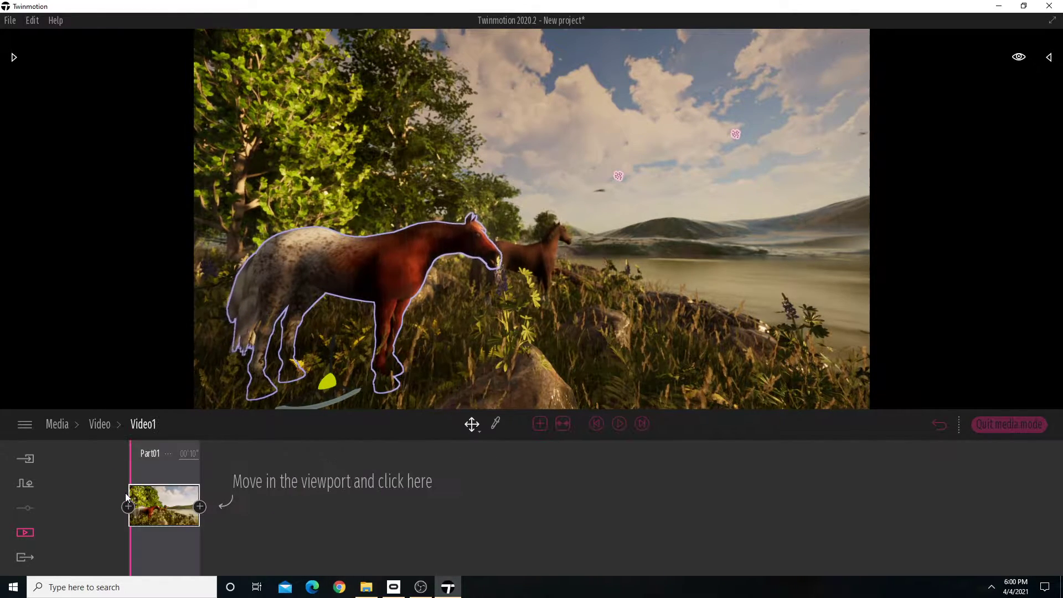
Fly past the horses along the lake shore and turn back to frame the sun, the lake and the distant horses.
{"action": "mouse_move", "coordinate": [149, 507]}
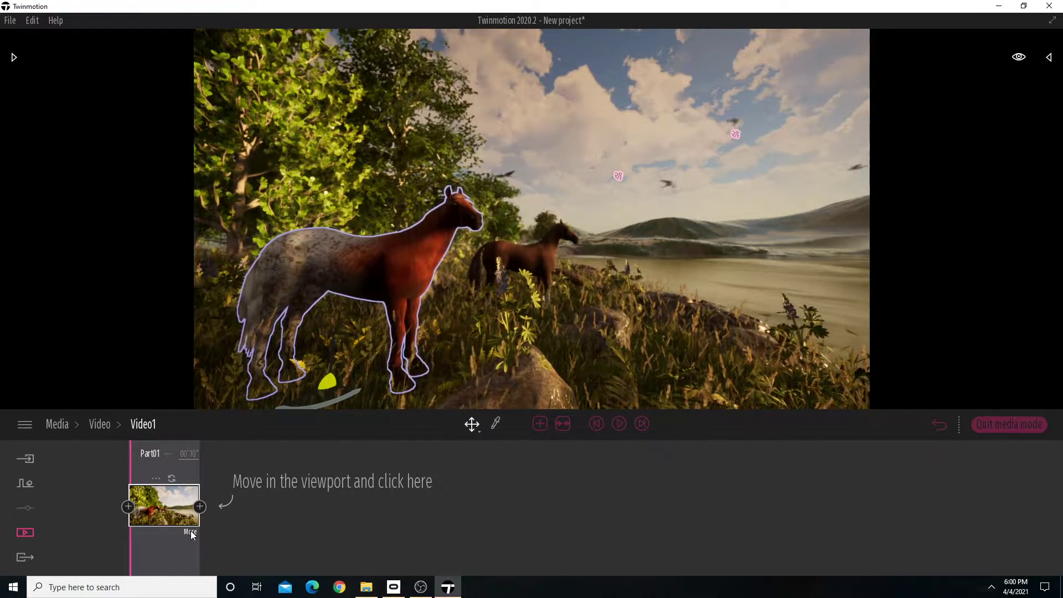
{"action": "key", "text": "w"}
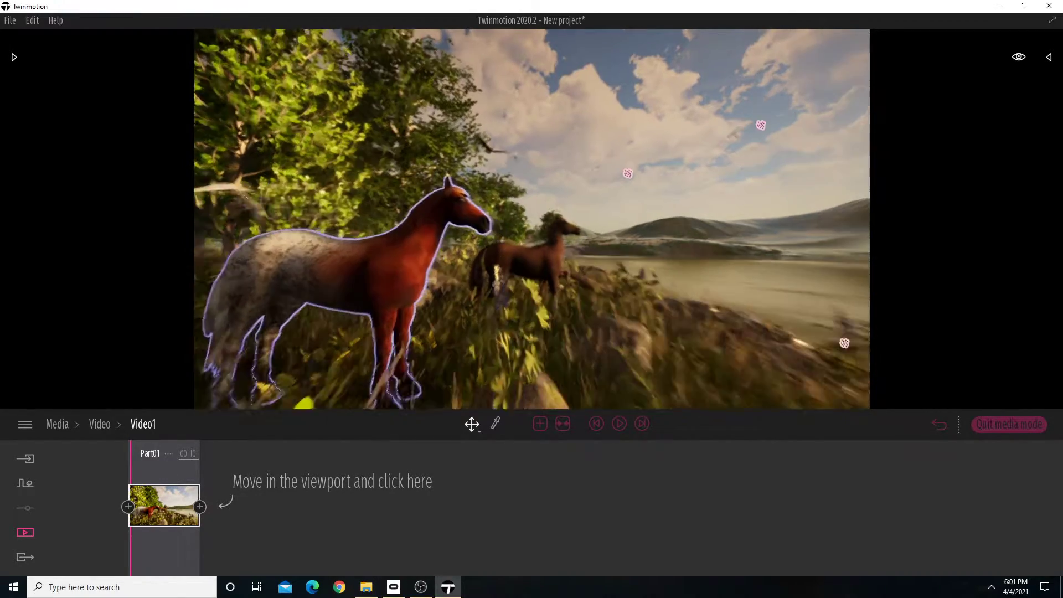
{"action": "key", "text": "w"}
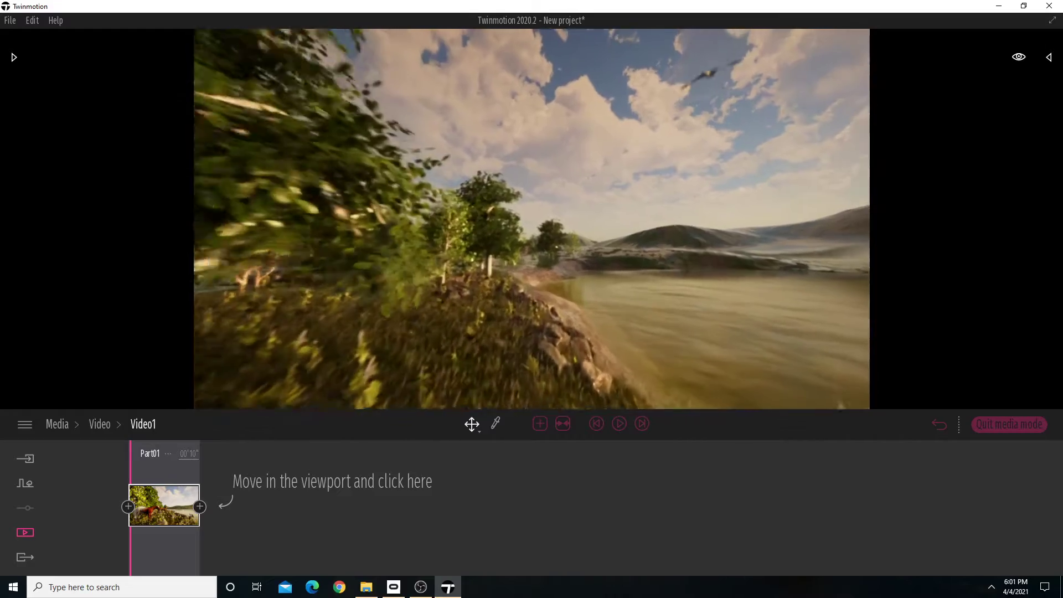
{"action": "key", "text": "w"}
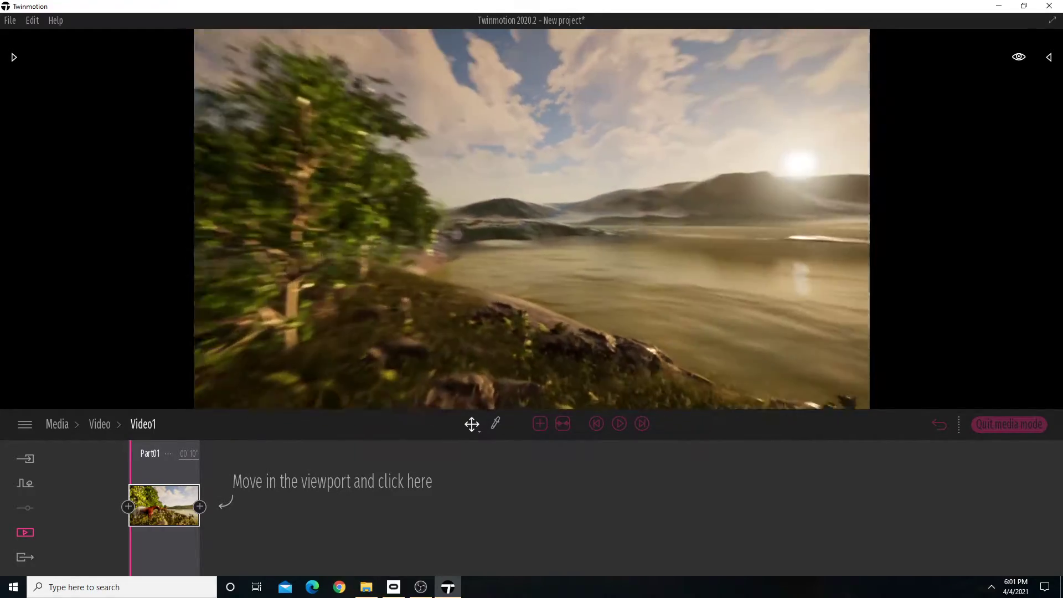
{"action": "key", "text": "a"}
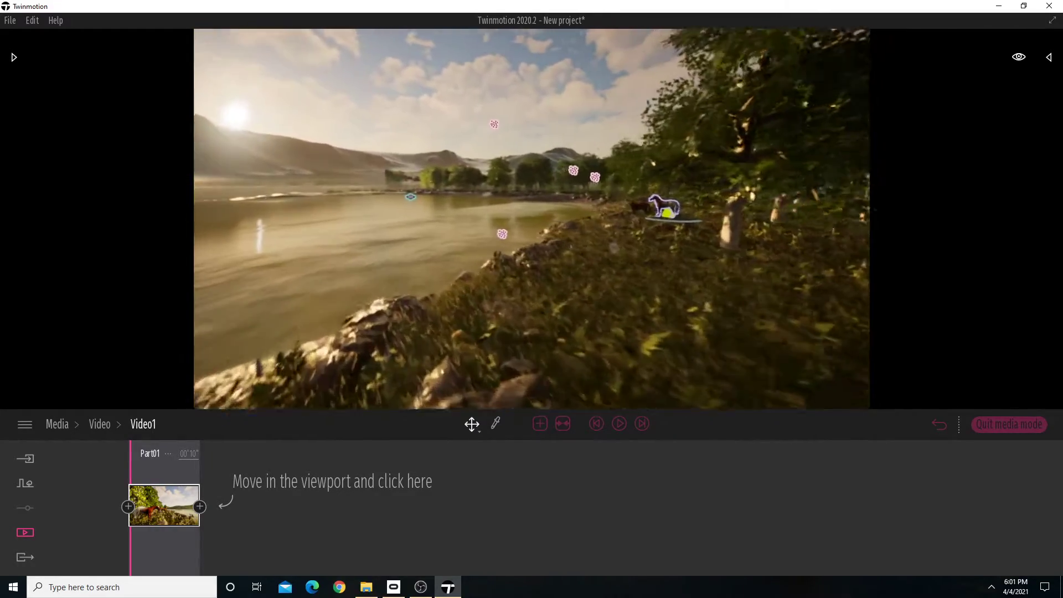
{"action": "key", "text": "a"}
{"action": "key", "text": "d"}
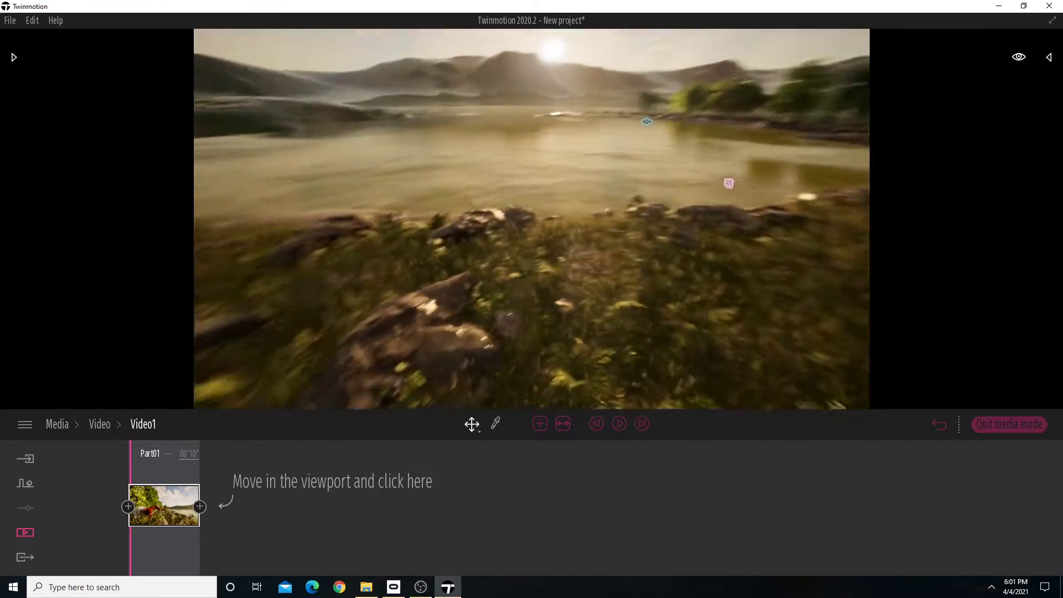
{"action": "key", "text": "a"}
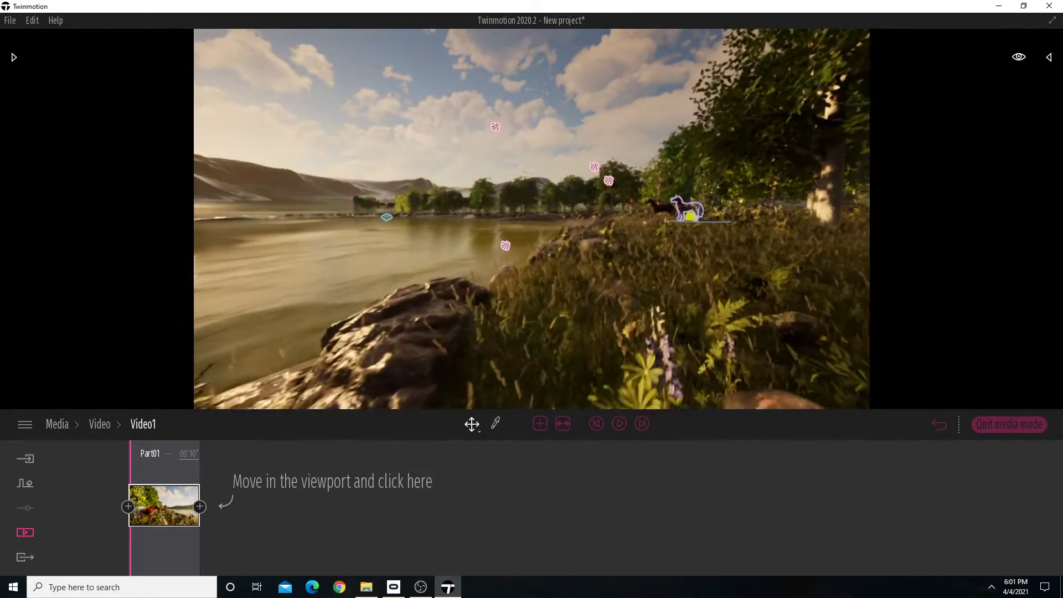
{"action": "key", "text": "d"}
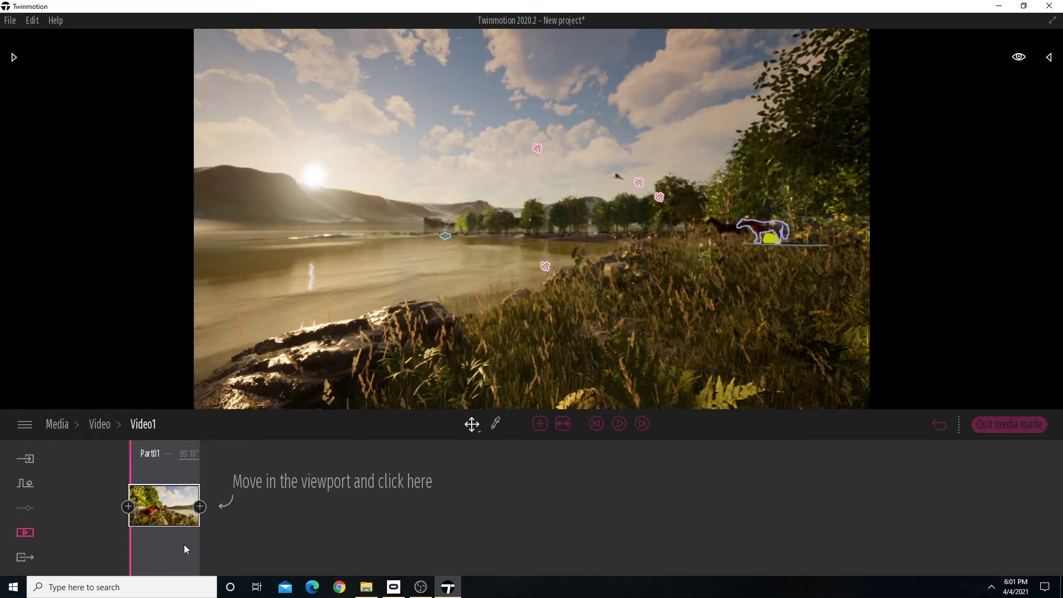
Give Video1 a mostly clear sky with only a few clouds and set its time of day to 06:24.
{"action": "left_click", "coordinate": [195, 531]}
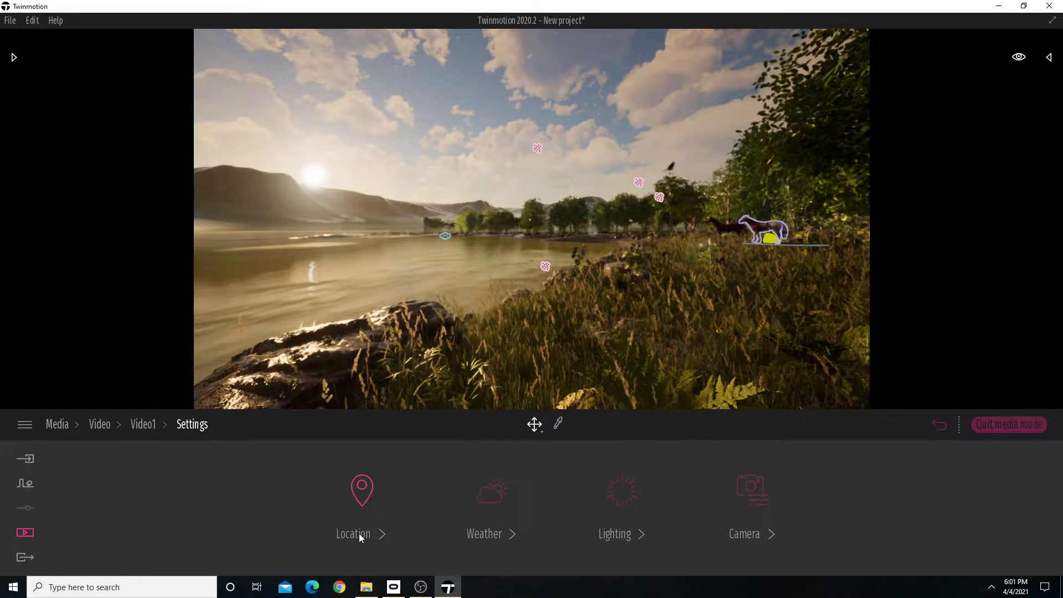
{"action": "left_click", "coordinate": [490, 529]}
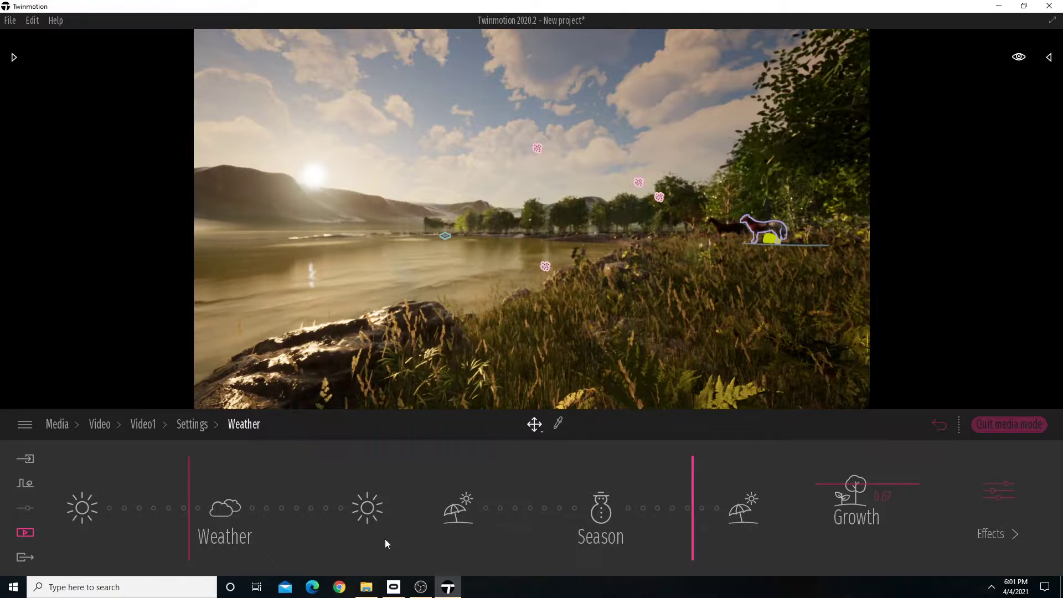
{"action": "left_click_drag", "start_coordinate": [190, 471], "coordinate": [83, 475]}
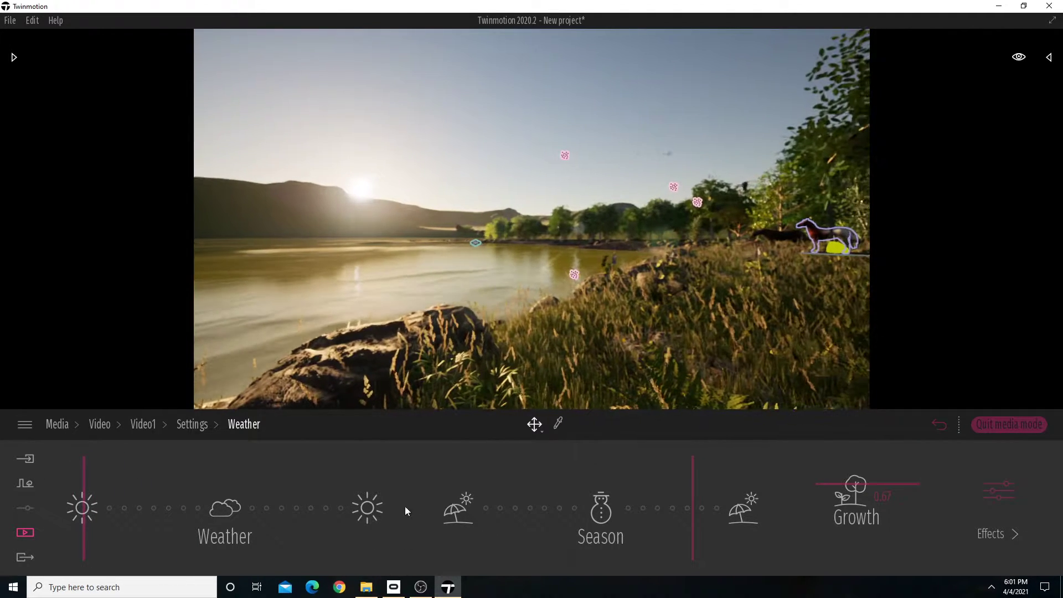
{"action": "left_click_drag", "start_coordinate": [113, 468], "coordinate": [132, 468]}
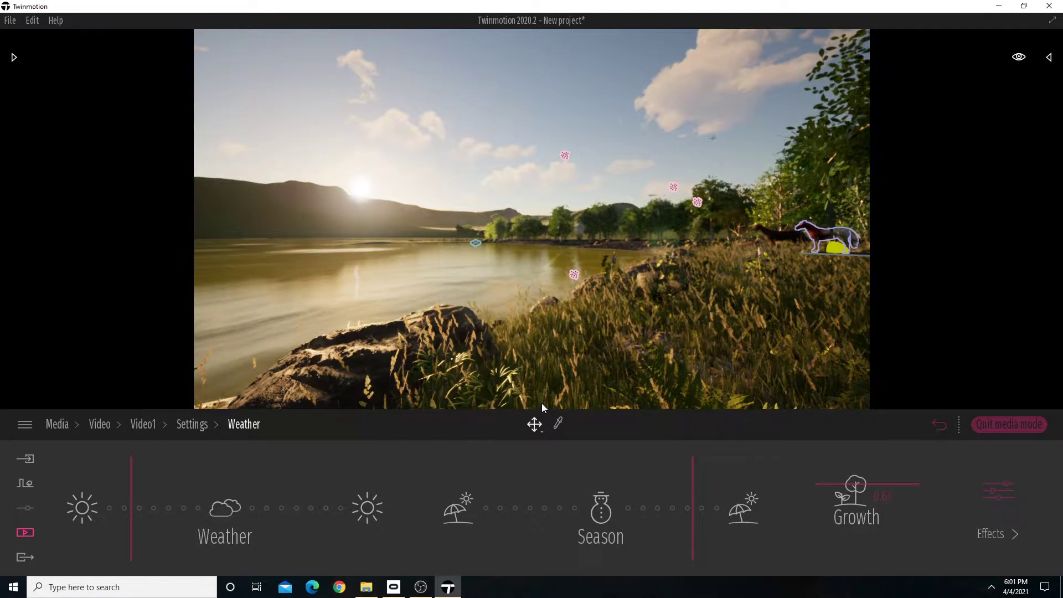
{"action": "left_click", "coordinate": [193, 424]}
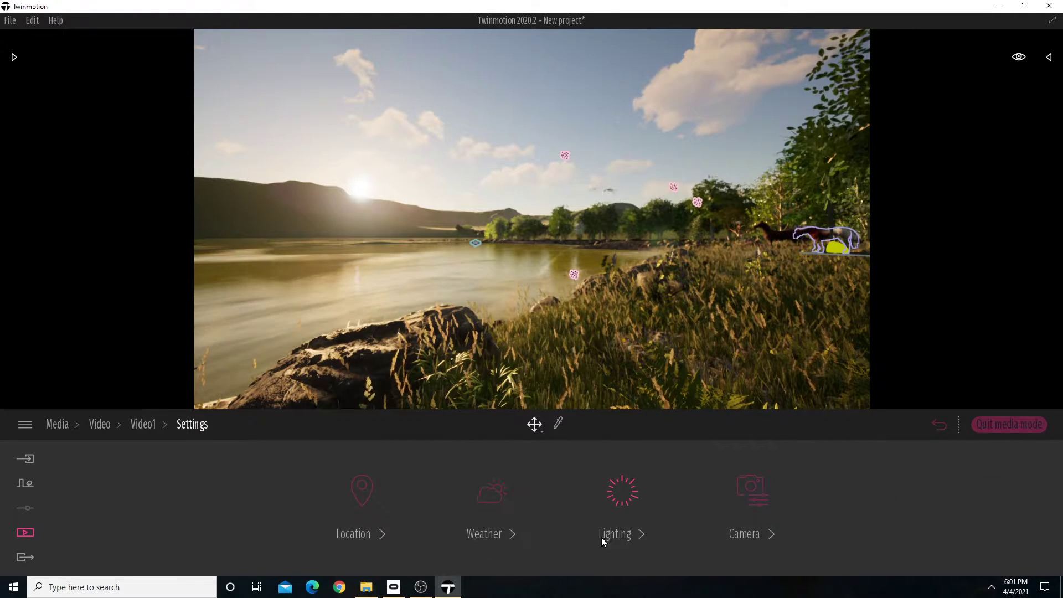
{"action": "left_click", "coordinate": [366, 533]}
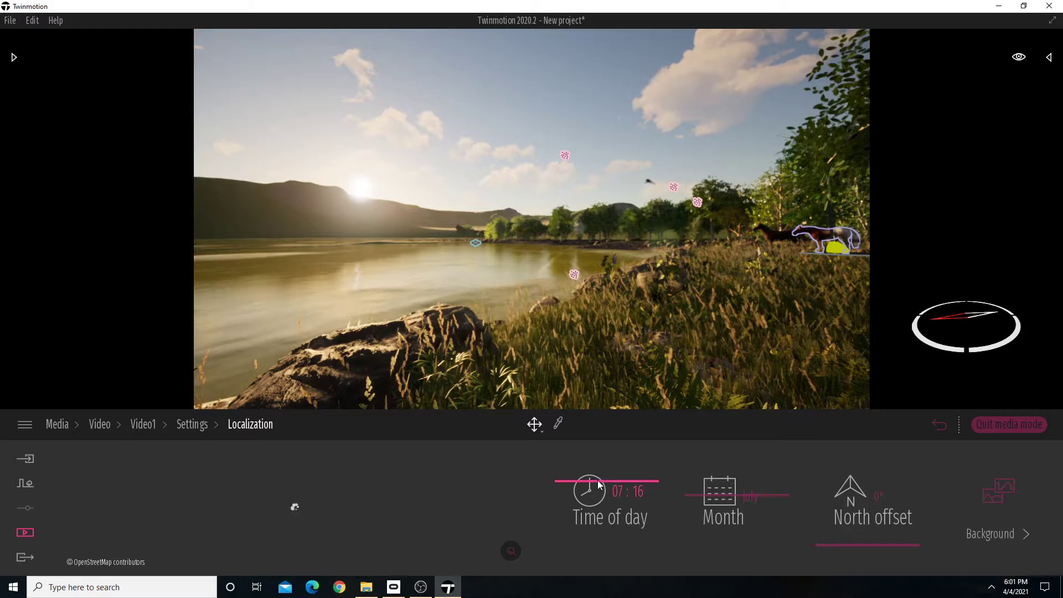
{"action": "left_click_drag", "start_coordinate": [597, 480], "coordinate": [596, 480]}
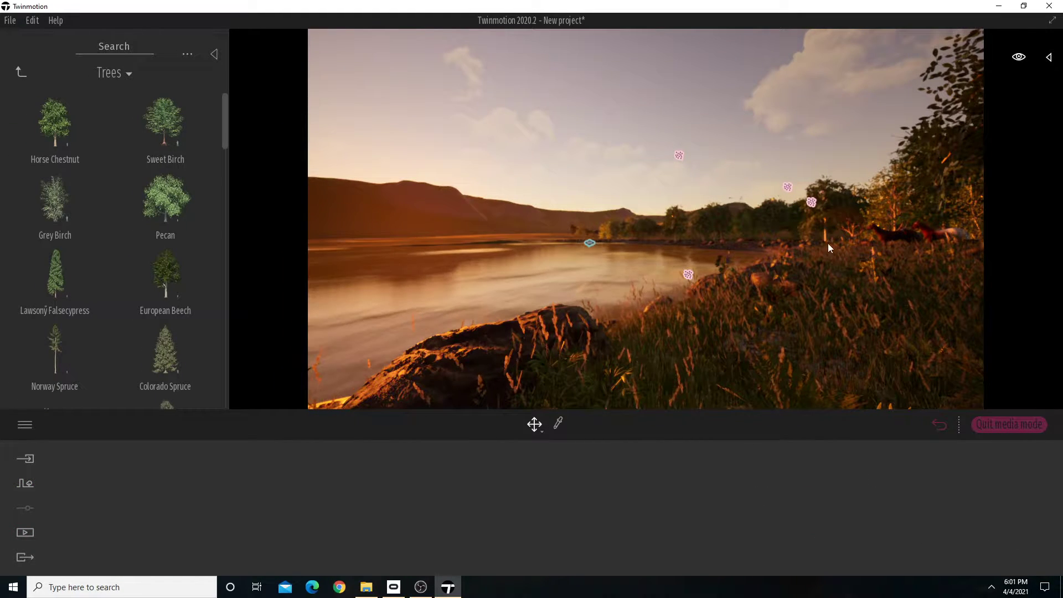
Create a second video that starts from Video1's view of the horses.
{"action": "left_click", "coordinate": [25, 532]}
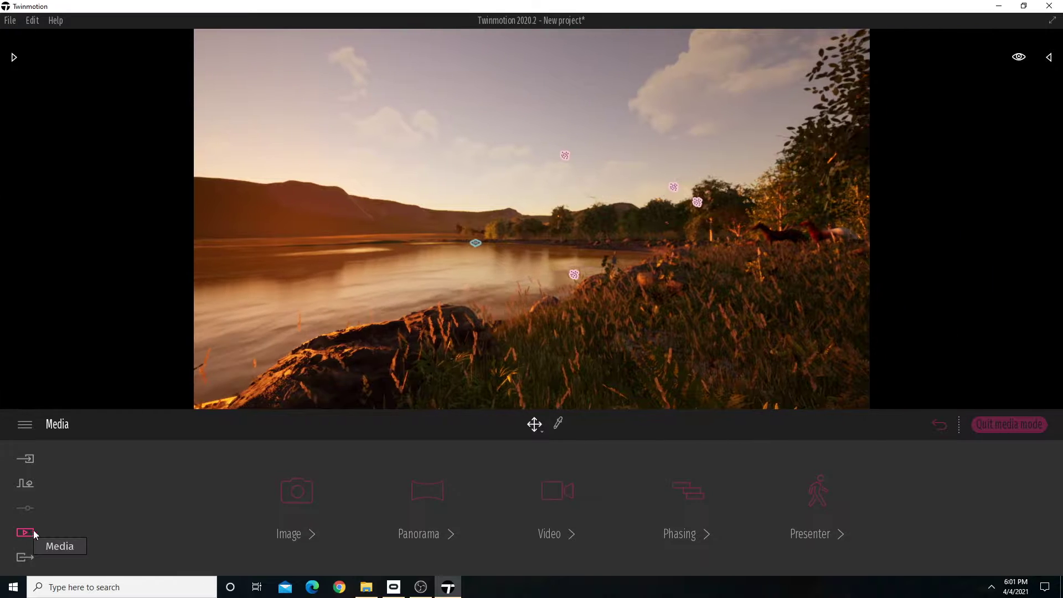
{"action": "left_click", "coordinate": [558, 532]}
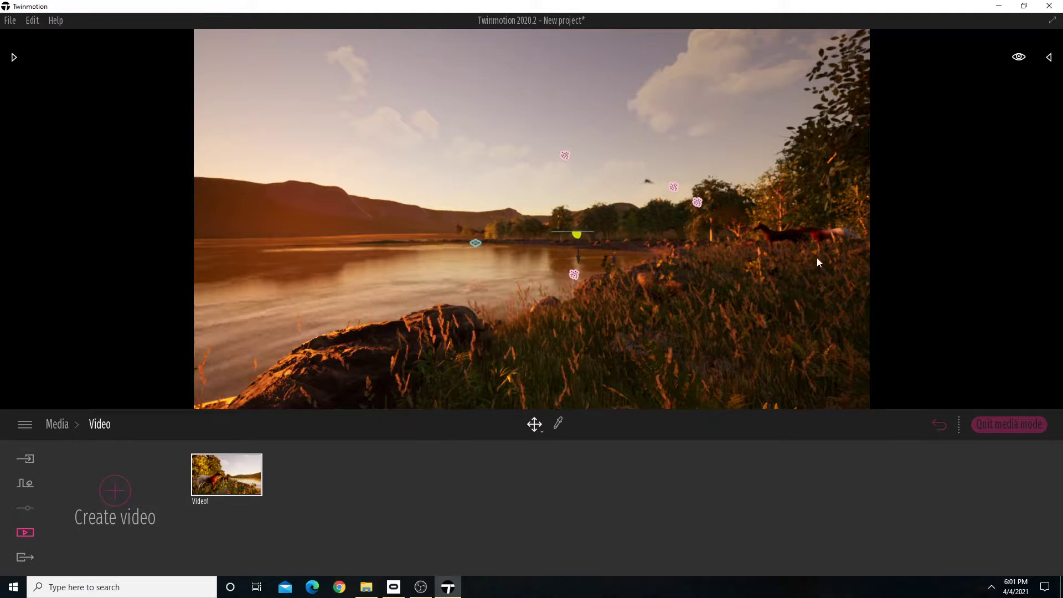
{"action": "mouse_move", "coordinate": [202, 487]}
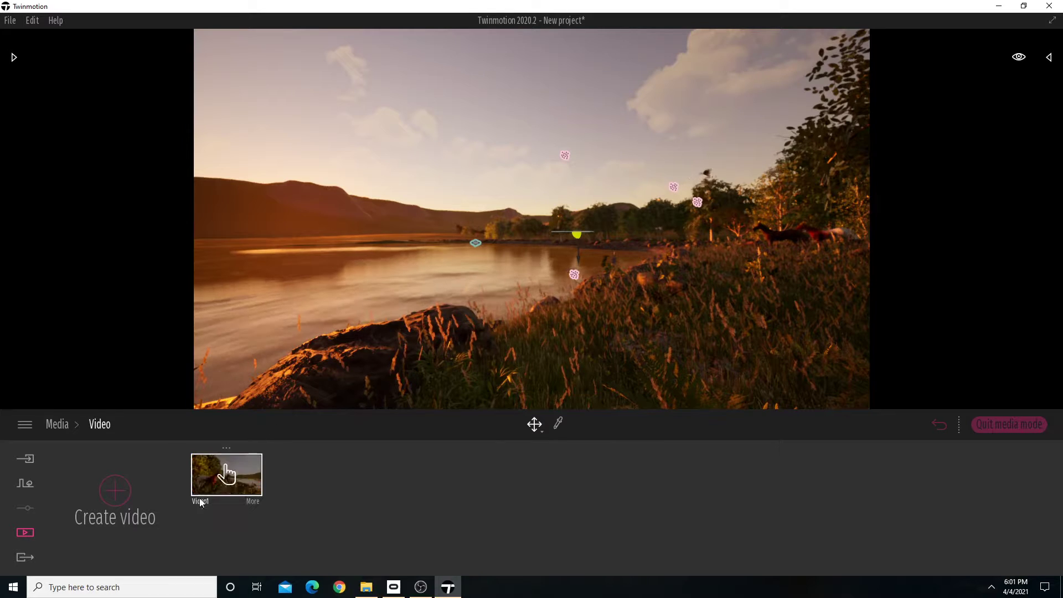
{"action": "left_click", "coordinate": [226, 448]}
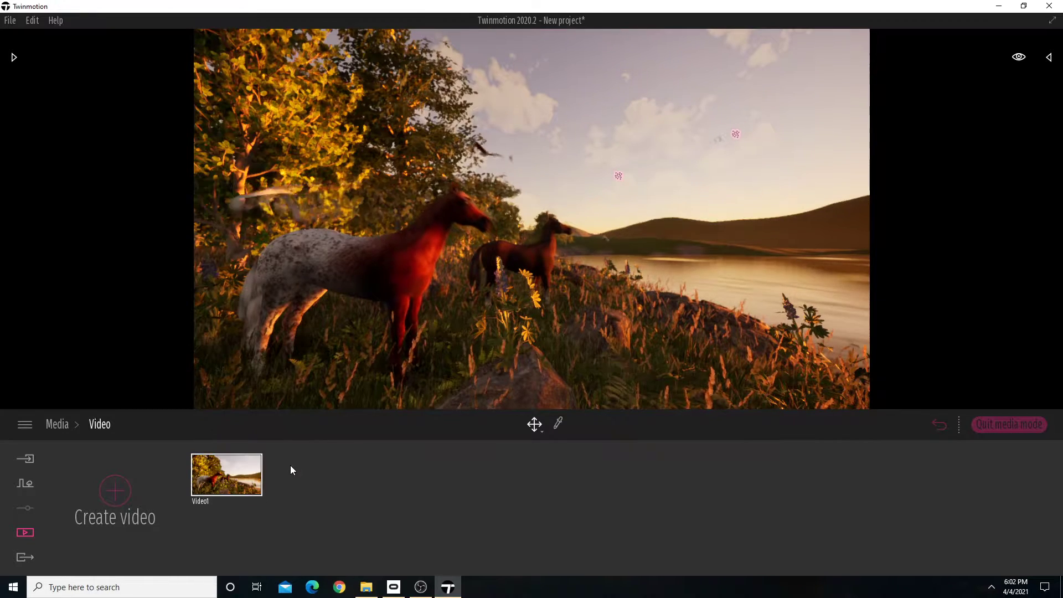
{"action": "left_click", "coordinate": [117, 488]}
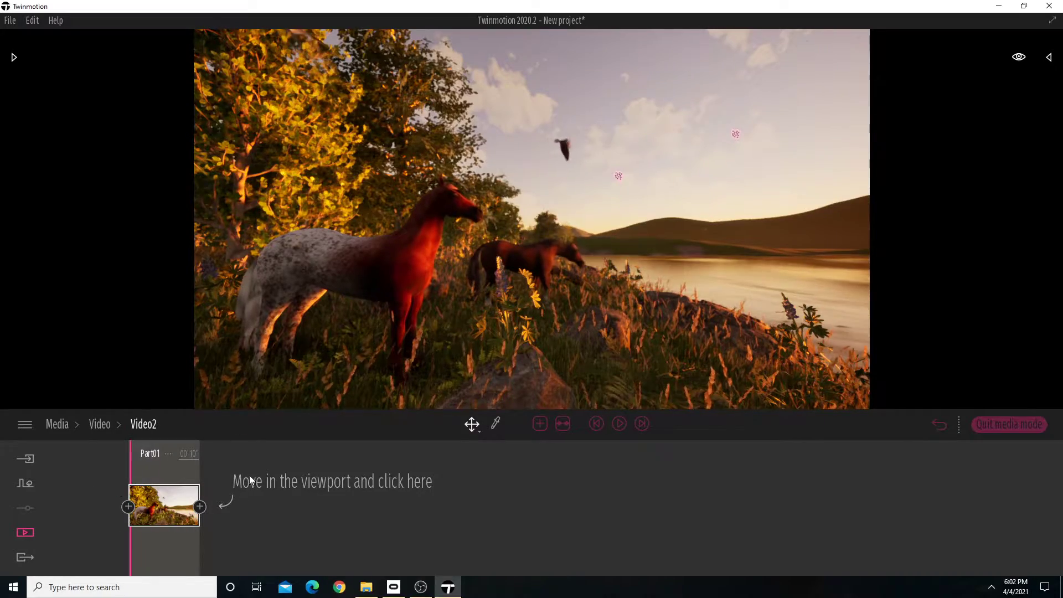
Move past the horses along the shore, frame the lake with the distant horses, and add this view as Video2's second keyframe.
{"action": "key", "text": "w"}
{"action": "mouse_move", "coordinate": [477, 344]}
{"action": "right_mouse_down"}
{"action": "mouse_move", "coordinate": [437, 335]}
{"action": "mouse_move", "coordinate": [472, 339]}
{"action": "right_mouse_up"}
{"action": "key", "text": "w"}
{"action": "right_click_drag", "start_coordinate": [531, 219], "coordinate": [561, 214]}
{"action": "key", "text": "w"}
{"action": "key", "text": "a"}
{"action": "key", "text": "w"}
{"action": "key", "text": "d"}
{"action": "key", "text": "s"}
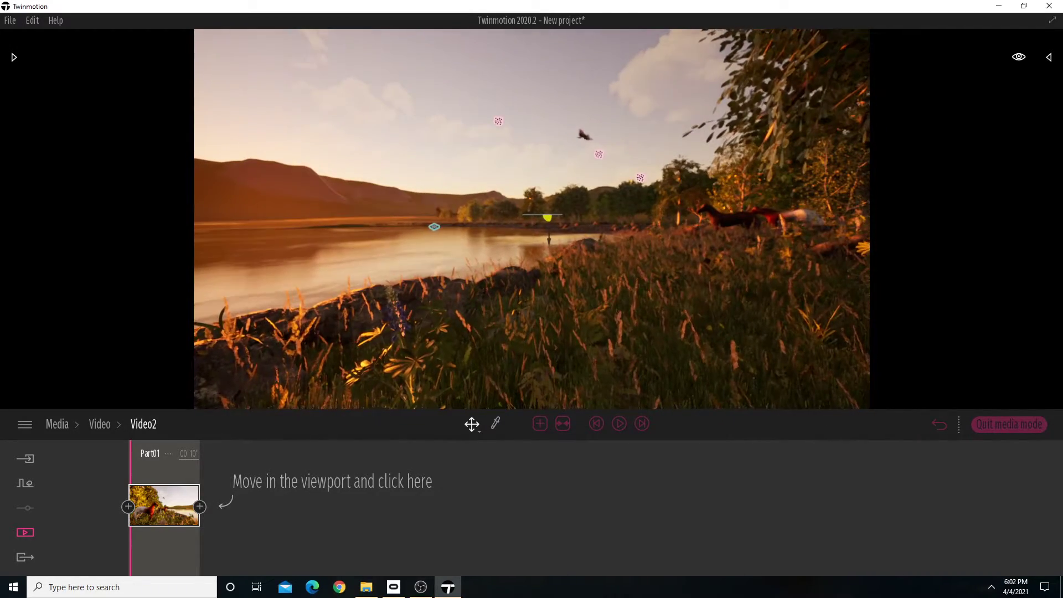
{"action": "left_click", "coordinate": [200, 507]}
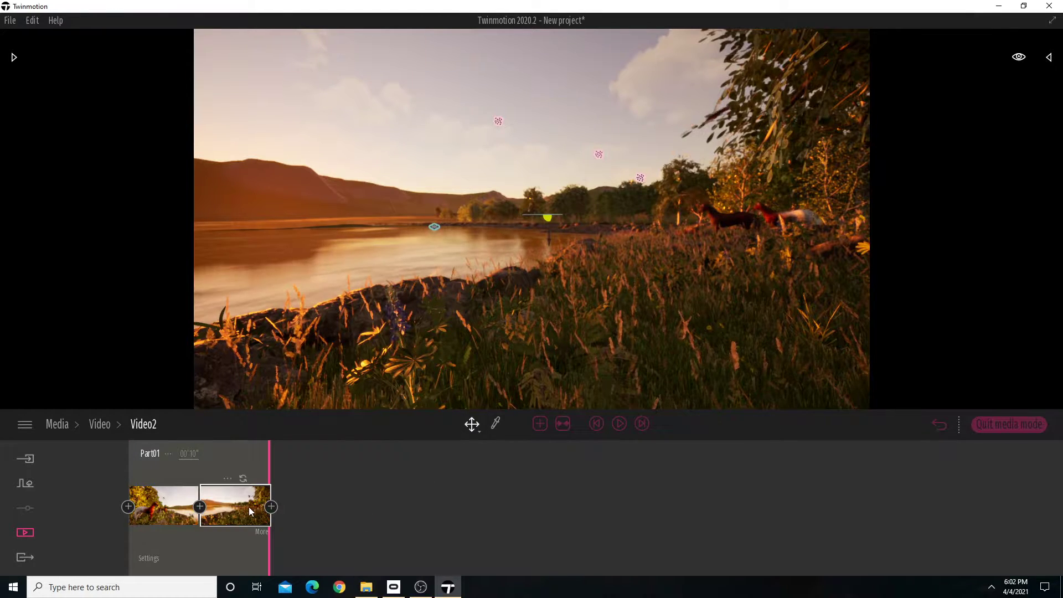
{"action": "key", "text": "w"}
{"action": "mouse_move", "coordinate": [532, 220]}
{"action": "right_mouse_down"}
{"action": "mouse_move", "coordinate": [578, 203]}
{"action": "mouse_move", "coordinate": [542, 205]}
{"action": "right_mouse_up"}
{"action": "key", "text": "d"}
{"action": "mouse_move", "coordinate": [701, 304]}
{"action": "right_mouse_down"}
{"action": "mouse_move", "coordinate": [692, 303]}
{"action": "mouse_move", "coordinate": [709, 302]}
{"action": "right_mouse_up"}
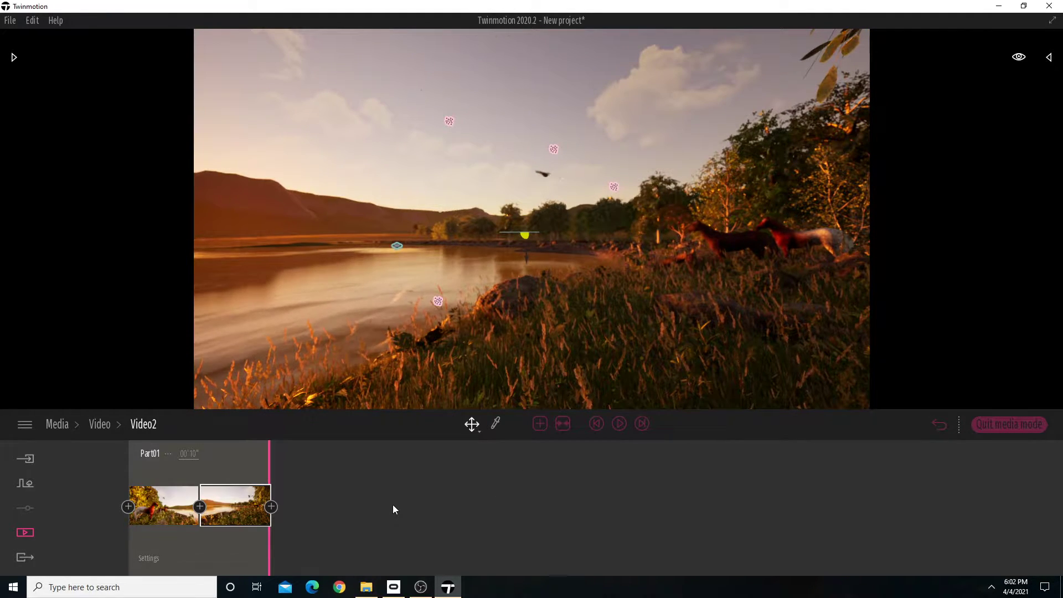
Delete Video2's close-up keyframe of the horses and add a slightly turned view of the lake as a new keyframe.
{"action": "left_click", "coordinate": [162, 514]}
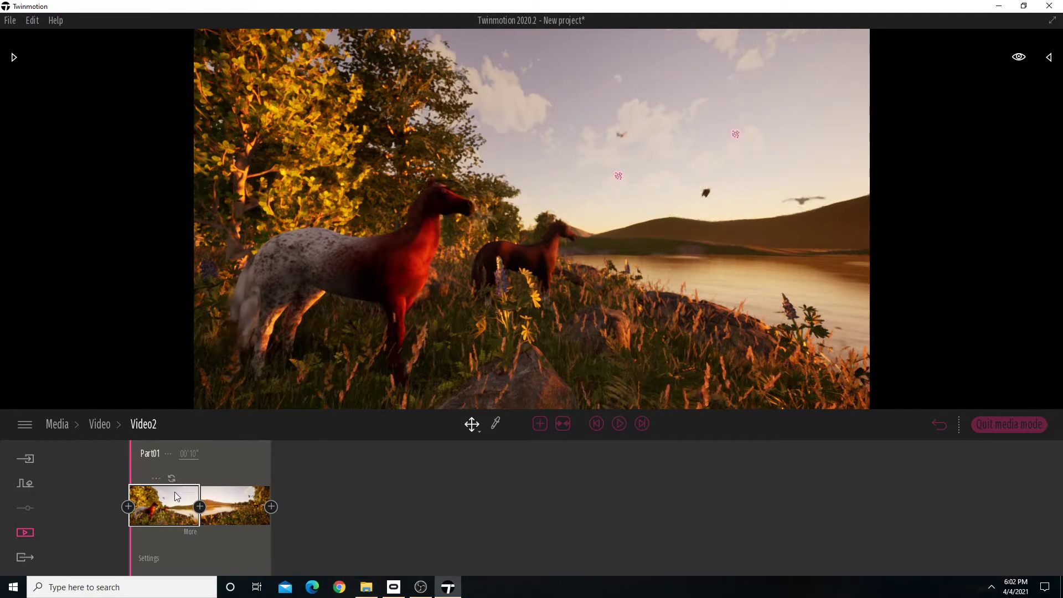
{"action": "key", "text": "Delete"}
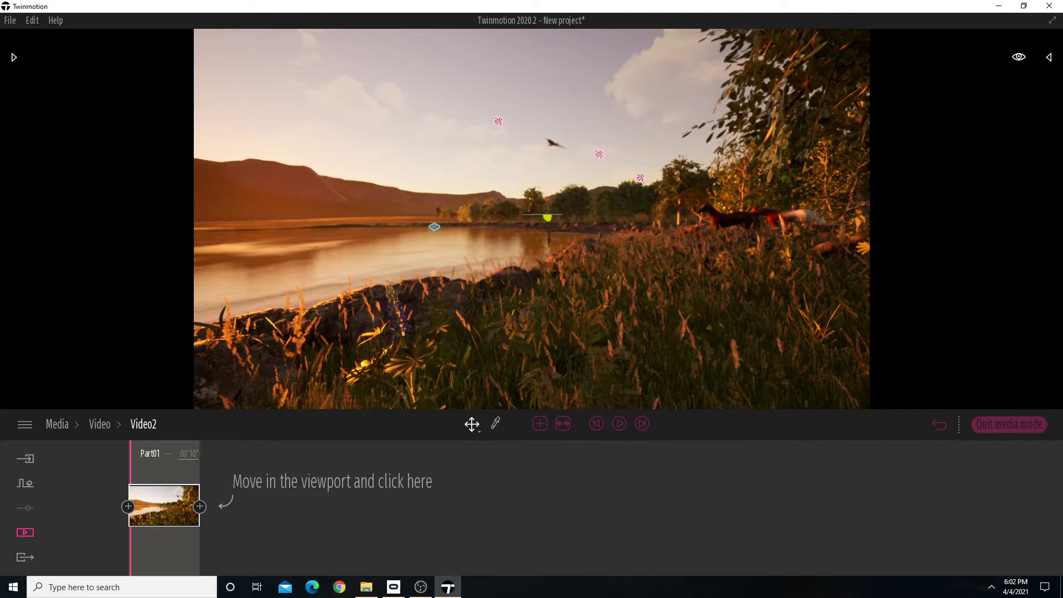
{"action": "right_click_drag", "start_coordinate": [490, 326], "coordinate": [477, 320]}
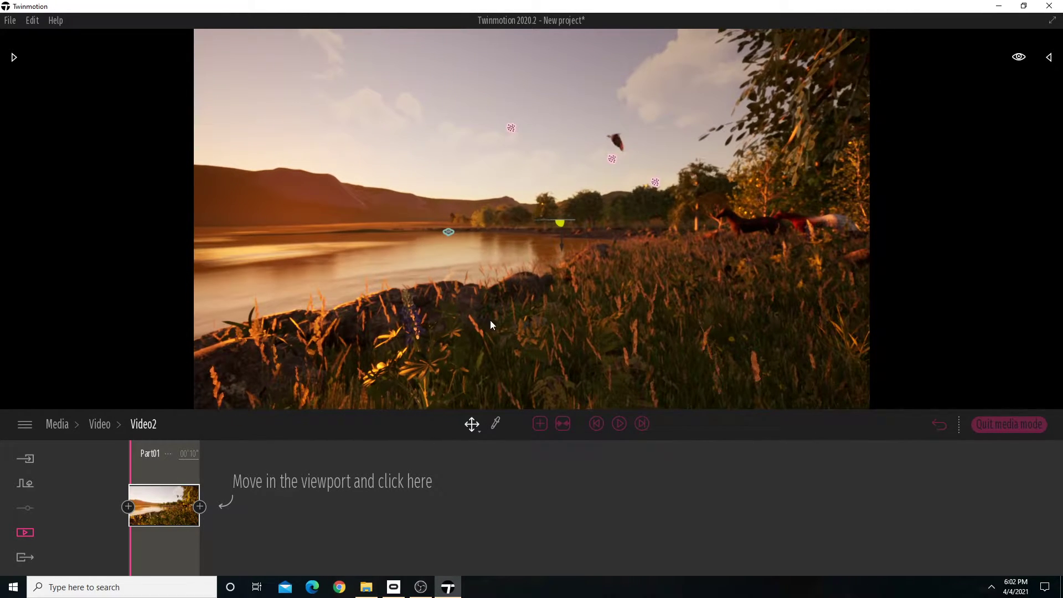
{"action": "left_click", "coordinate": [200, 507]}
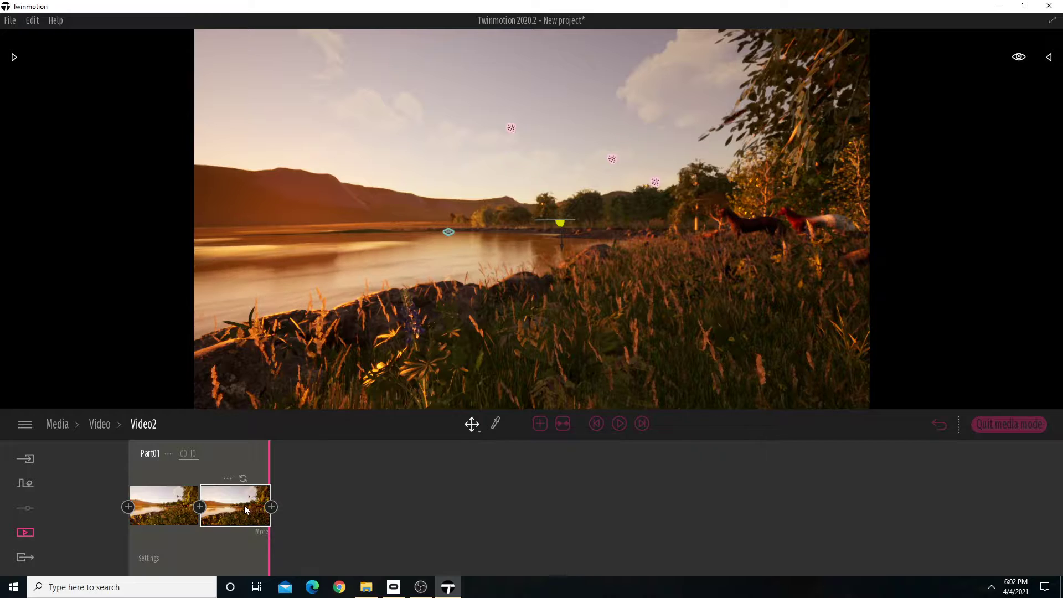
Set the second keyframe's time of day to 08:00 and make its weather cloudier, between sunny and overcast.
{"action": "left_click", "coordinate": [261, 533]}
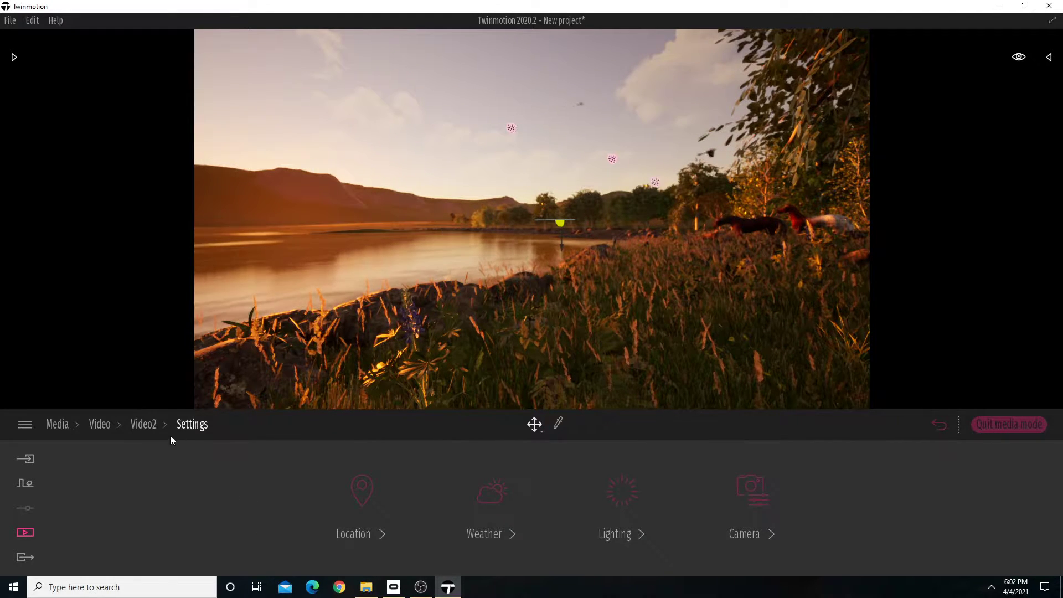
{"action": "left_click", "coordinate": [371, 537]}
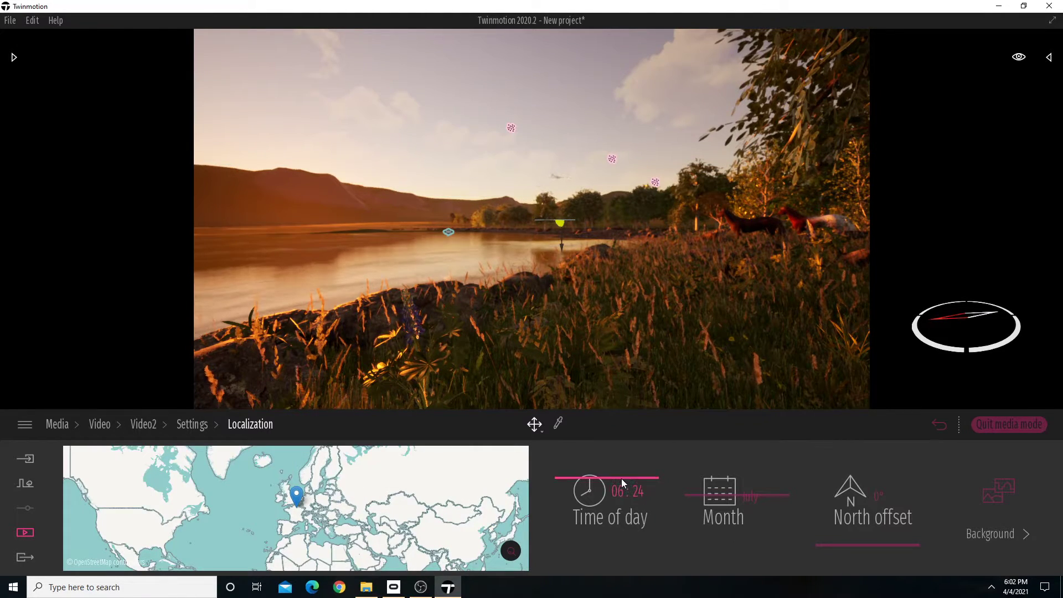
{"action": "left_click_drag", "start_coordinate": [621, 479], "coordinate": [621, 485]}
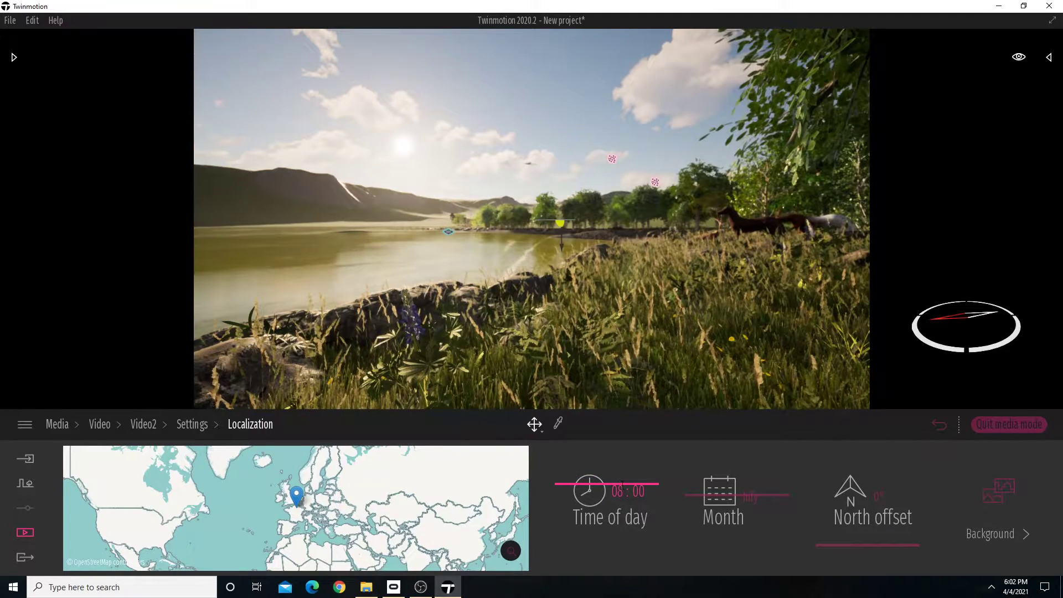
{"action": "left_click", "coordinate": [192, 424]}
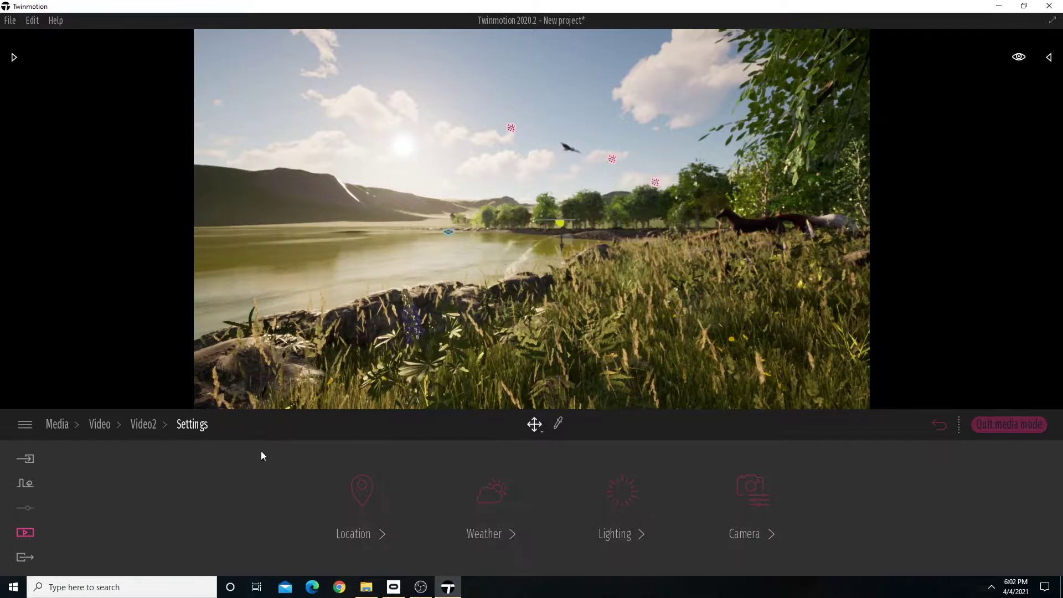
{"action": "left_click", "coordinate": [491, 531]}
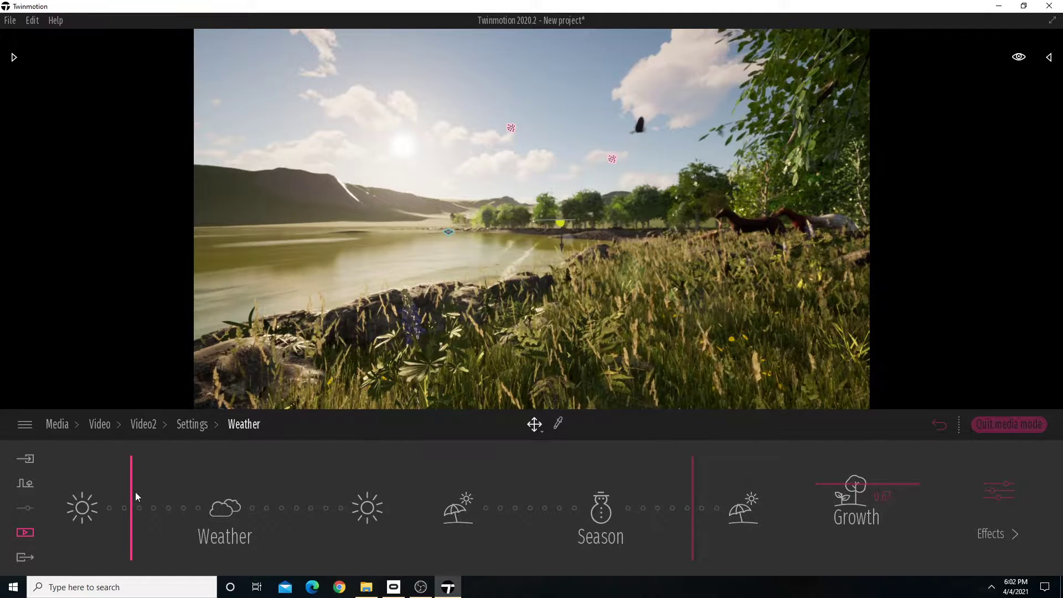
{"action": "left_click_drag", "start_coordinate": [135, 492], "coordinate": [166, 492]}
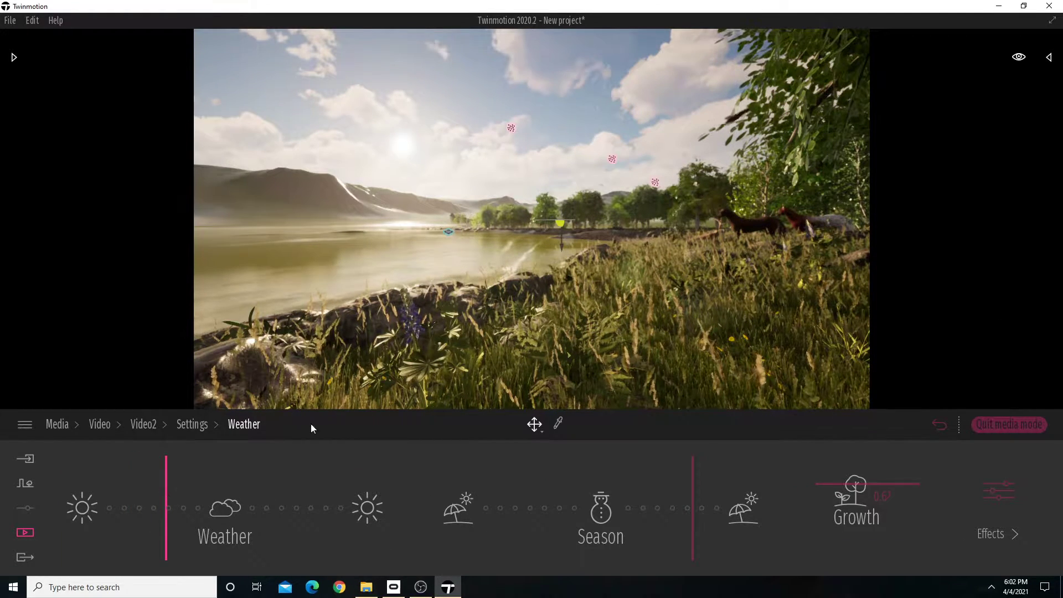
{"action": "left_click", "coordinate": [147, 428]}
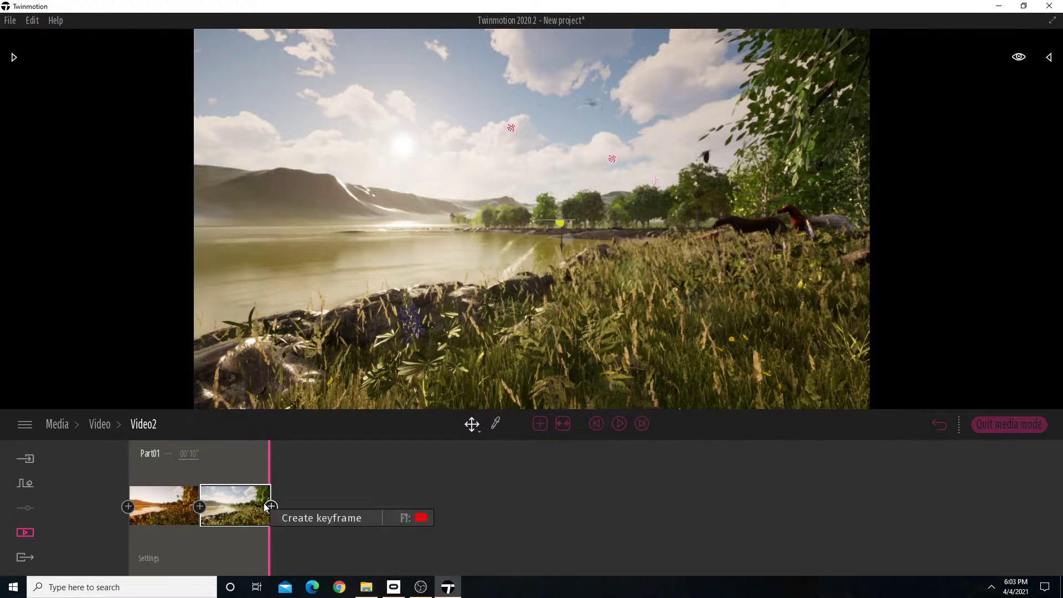
Move forward toward the horses, frame them with the lake and overhanging leaves, and add this view as Video2's third keyframe.
{"action": "key", "text": "w"}
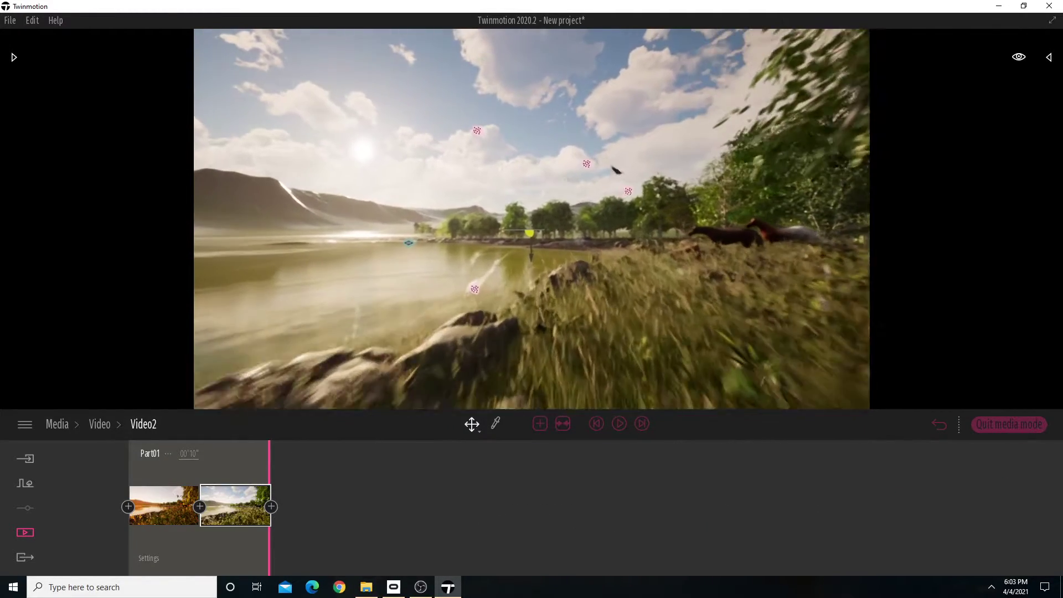
{"action": "key", "text": "d"}
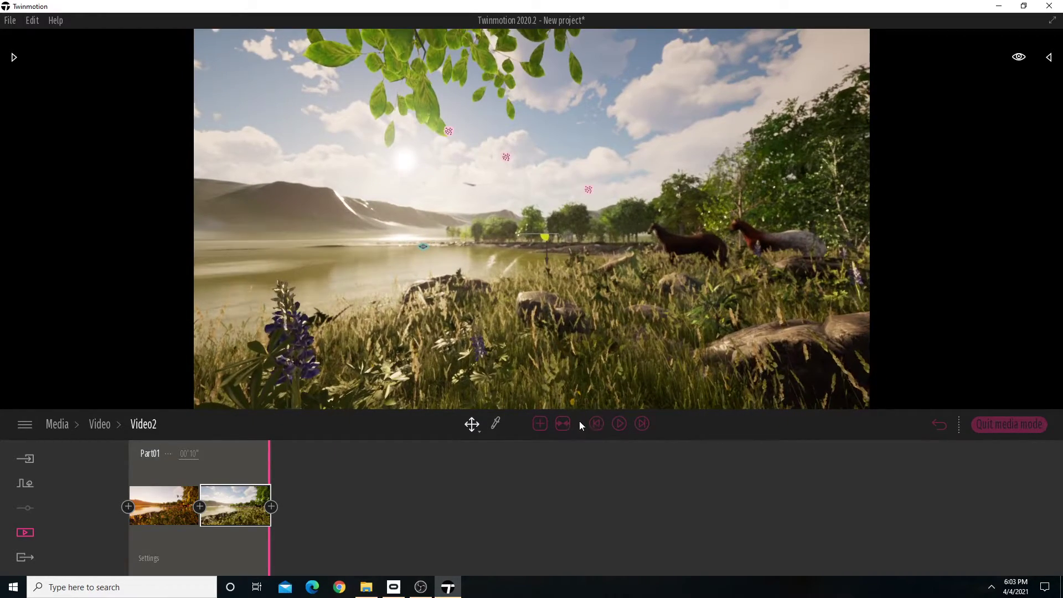
{"action": "left_click", "coordinate": [271, 506]}
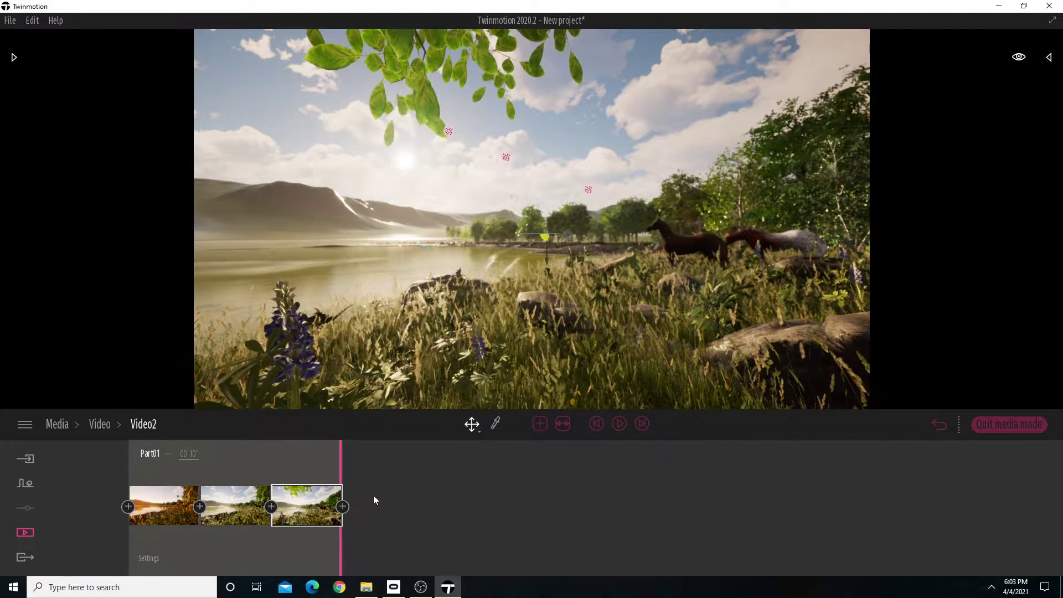
Set the third keyframe's time of day to late morning, with the sun higher than at 09:00.
{"action": "left_click", "coordinate": [333, 535]}
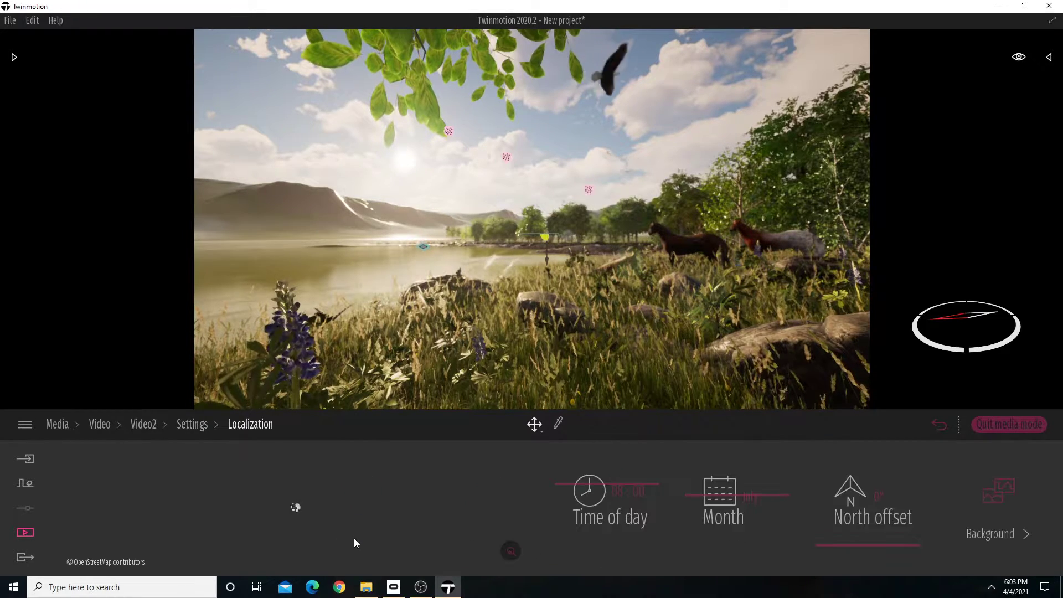
{"action": "left_click", "coordinate": [586, 489]}
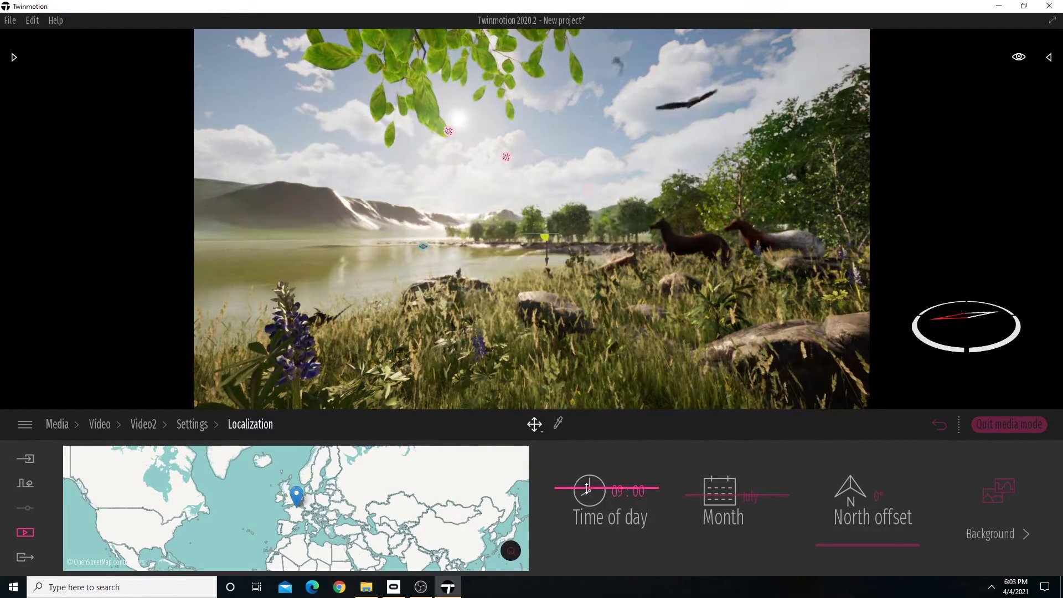
{"action": "left_click_drag", "start_coordinate": [586, 488], "coordinate": [584, 493]}
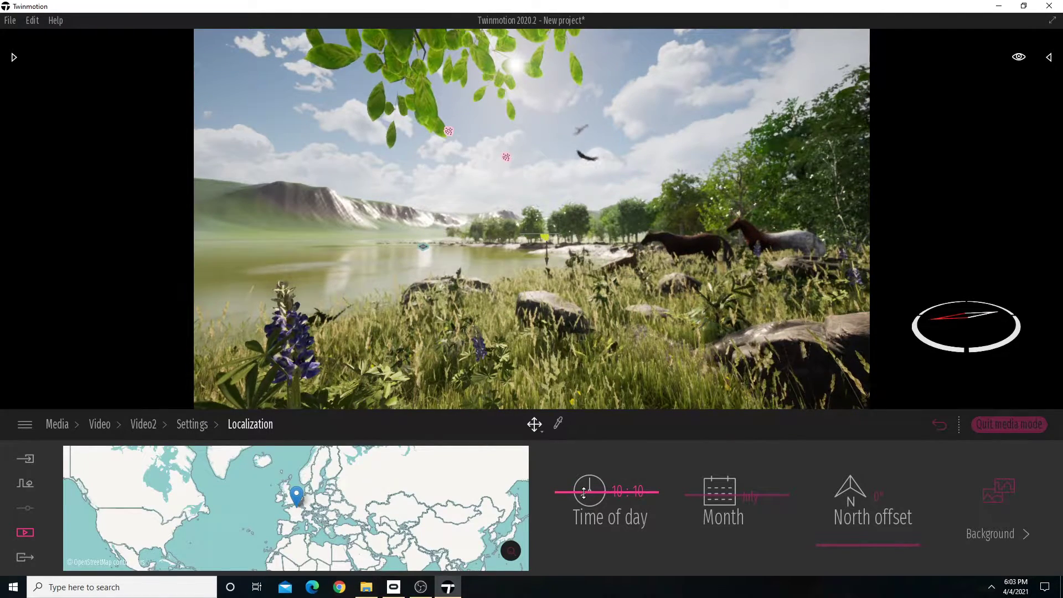
Make the third keyframe's weather cloudier, just short of fully cloudy, and shift its season closer to winter.
{"action": "left_click", "coordinate": [192, 427]}
{"action": "left_click", "coordinate": [500, 533]}
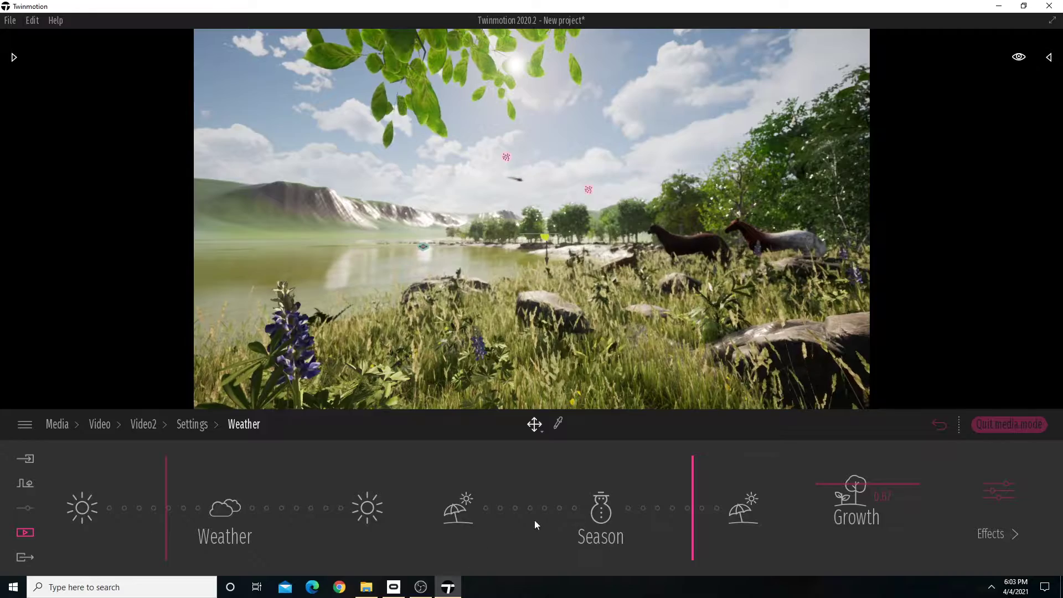
{"action": "left_click_drag", "start_coordinate": [175, 498], "coordinate": [201, 495]}
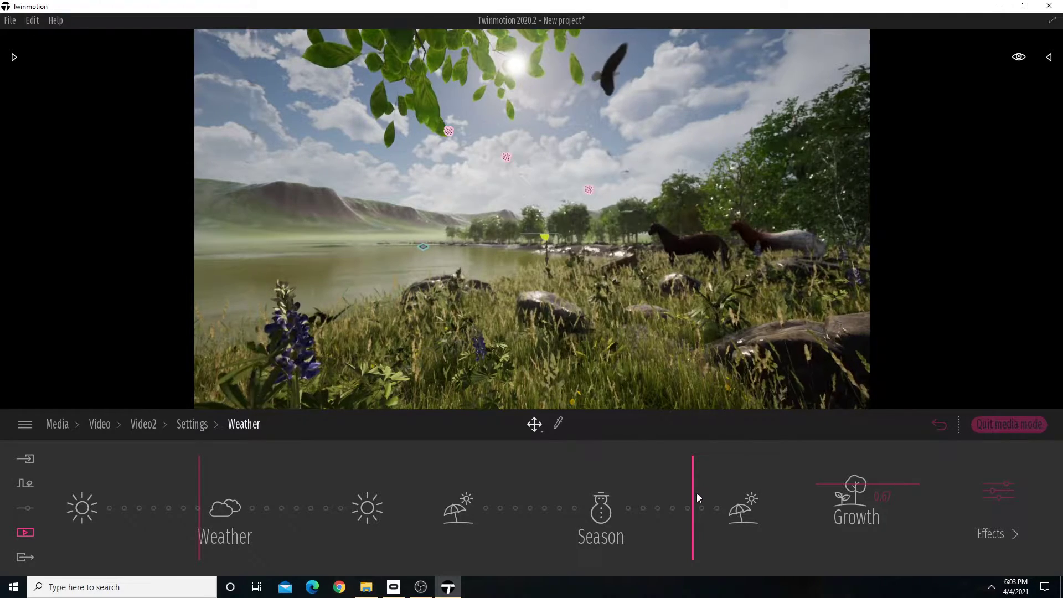
{"action": "left_click_drag", "start_coordinate": [693, 492], "coordinate": [646, 498]}
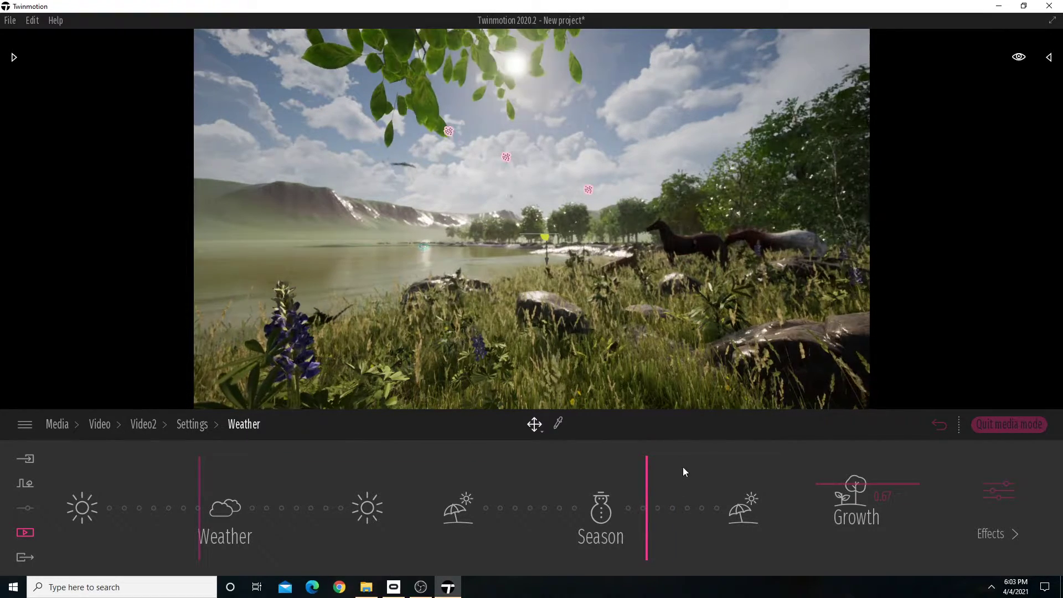
Move in close to the two horses beside the lake and add this view as Video2's fourth keyframe.
{"action": "left_click", "coordinate": [189, 427]}
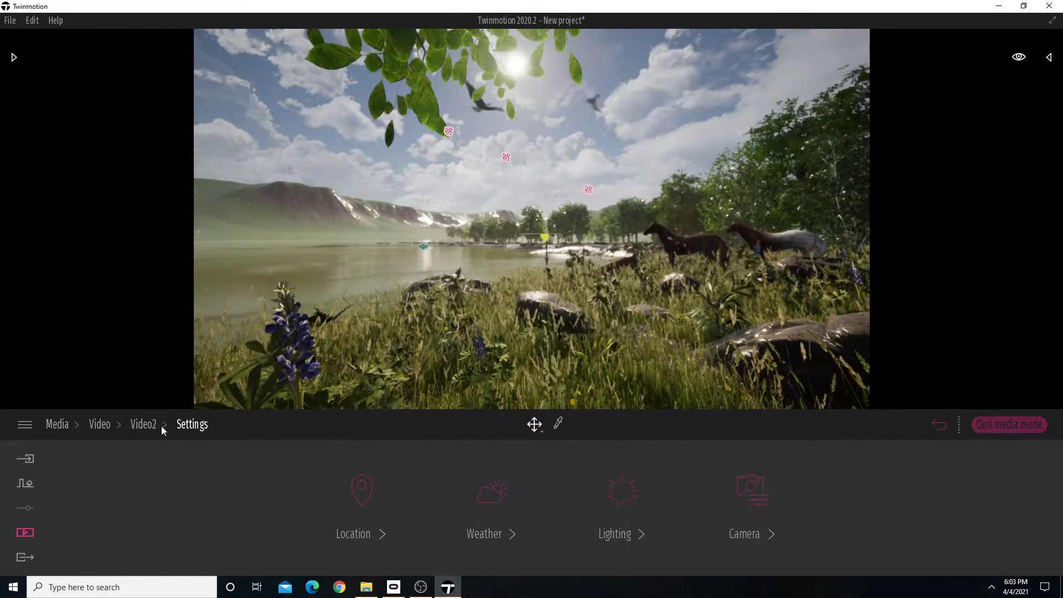
{"action": "left_click", "coordinate": [145, 424]}
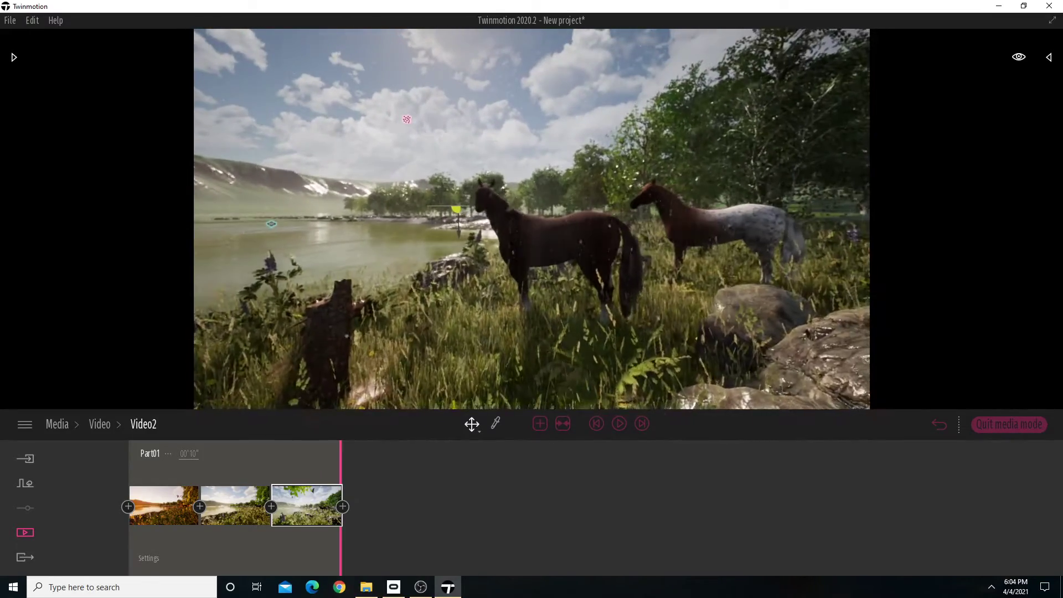
{"action": "left_click", "coordinate": [342, 507]}
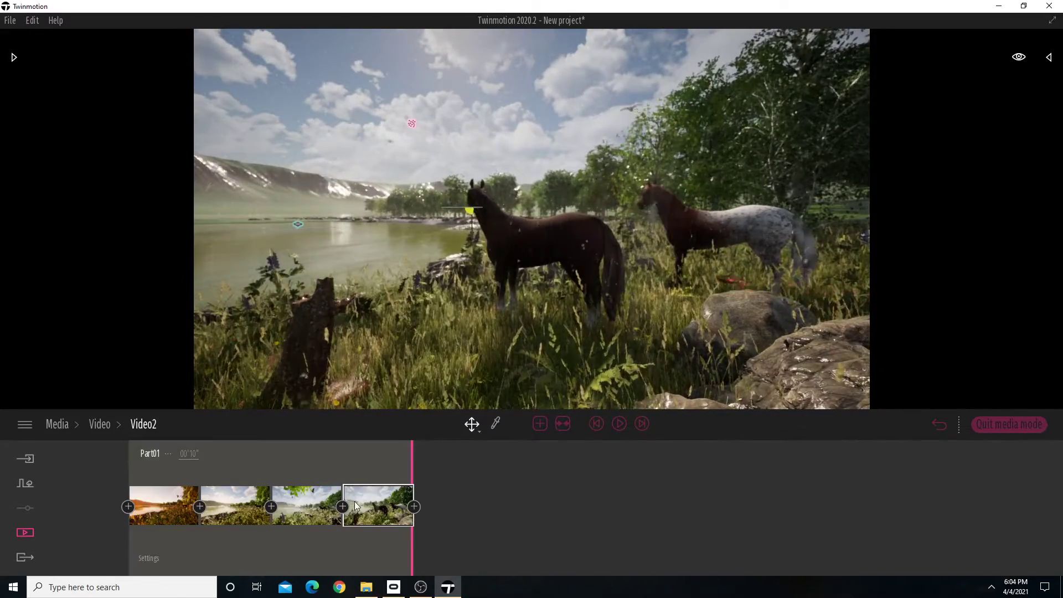
{"action": "right_click_drag", "start_coordinate": [595, 398], "coordinate": [579, 394]}
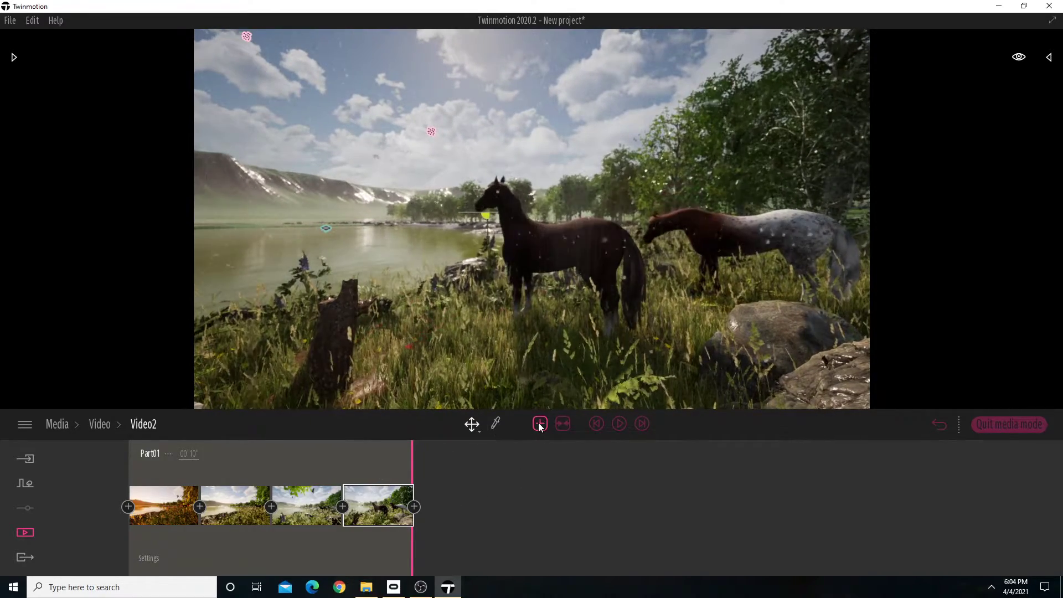
Set the fourth keyframe's time of day to 13:56.
{"action": "left_click", "coordinate": [405, 537]}
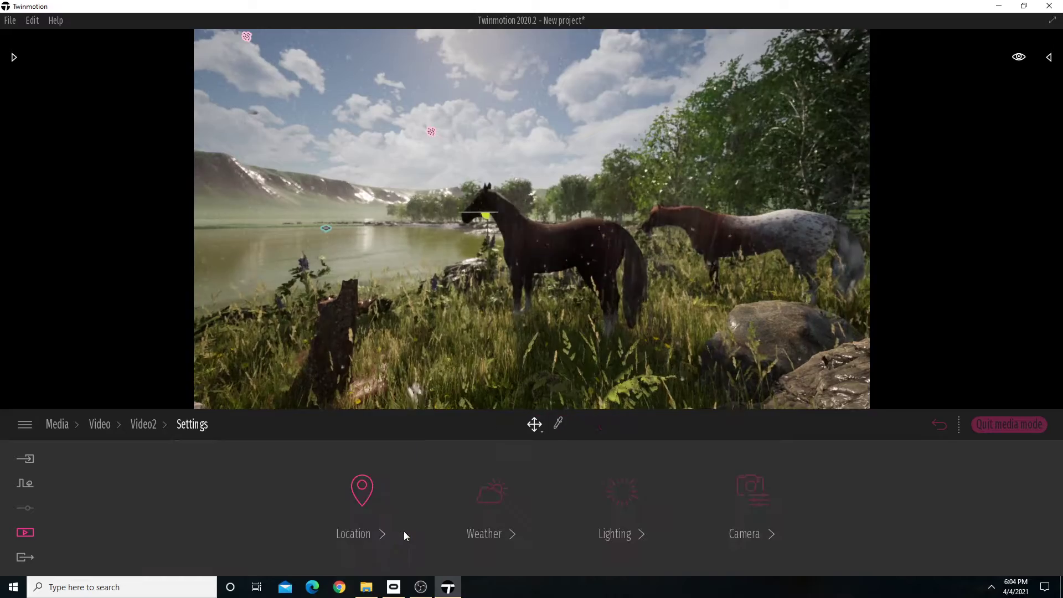
{"action": "left_click", "coordinate": [360, 501]}
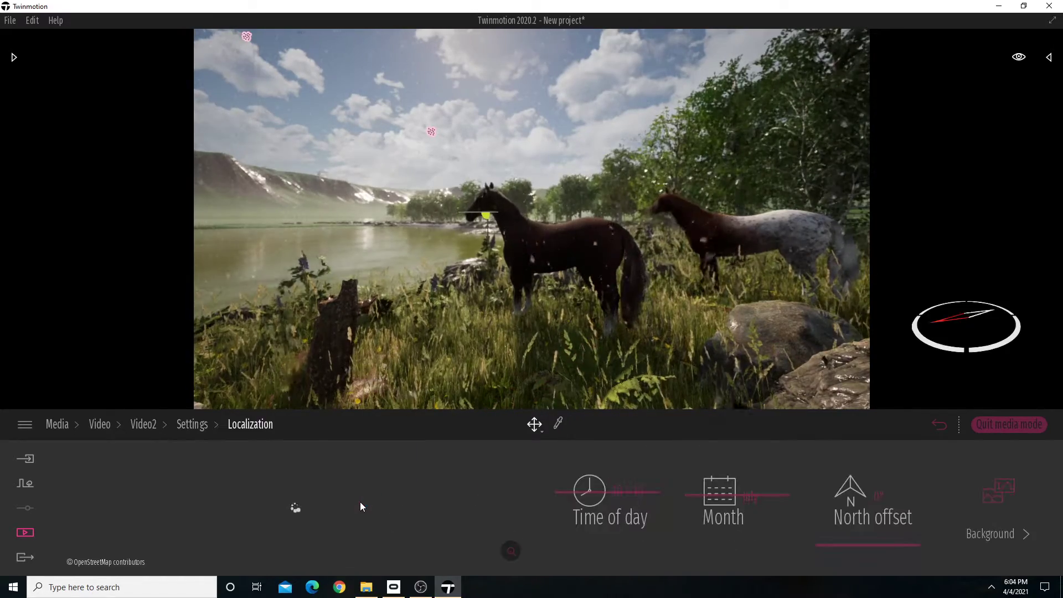
{"action": "left_click_drag", "start_coordinate": [592, 499], "coordinate": [590, 508]}
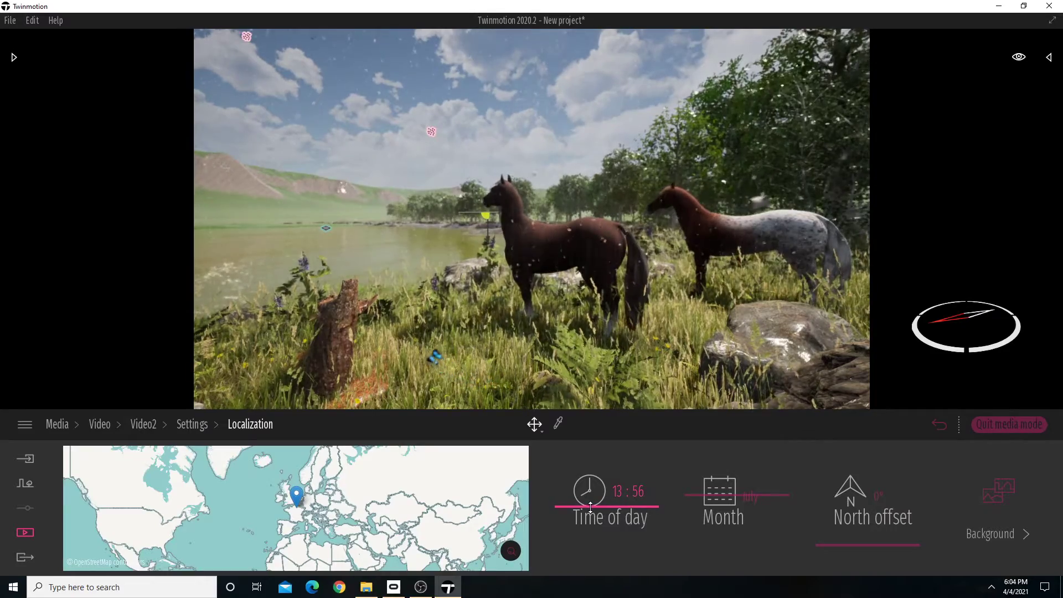
{"action": "left_click", "coordinate": [148, 425]}
Make the fourth keyframe's weather overcast, slightly past fully cloudy, and nudge its season a little from winter toward summer.
{"action": "left_click", "coordinate": [405, 530]}
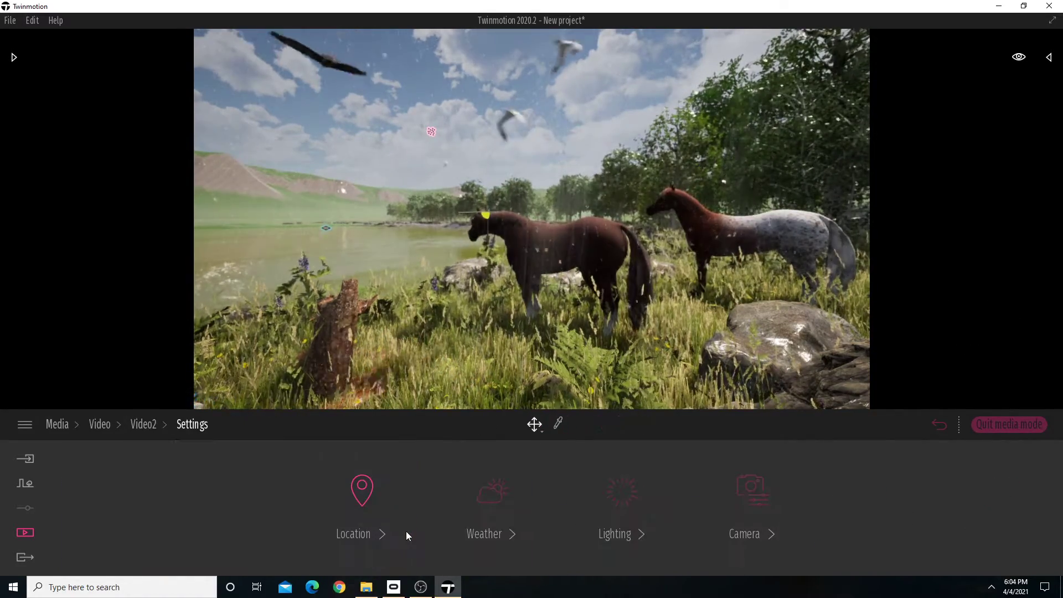
{"action": "left_click", "coordinate": [491, 536]}
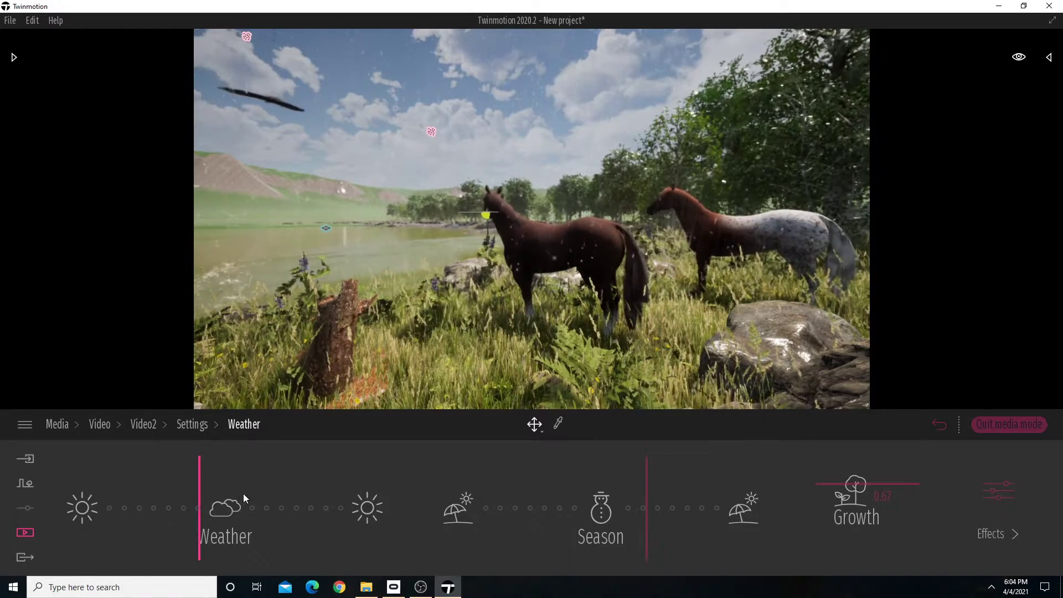
{"action": "left_click_drag", "start_coordinate": [202, 487], "coordinate": [240, 486]}
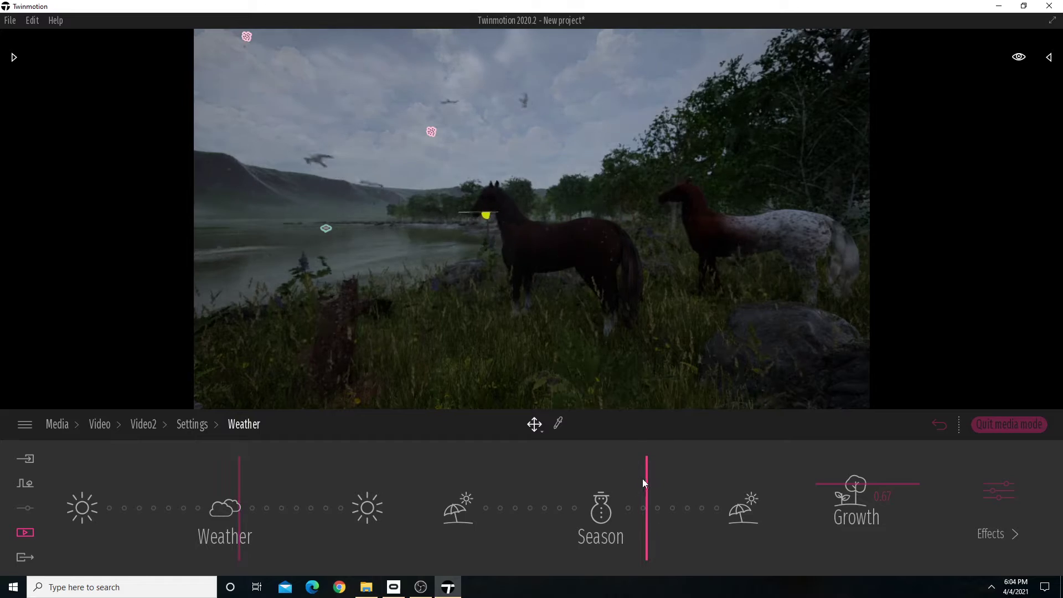
{"action": "left_click_drag", "start_coordinate": [646, 478], "coordinate": [647, 481]}
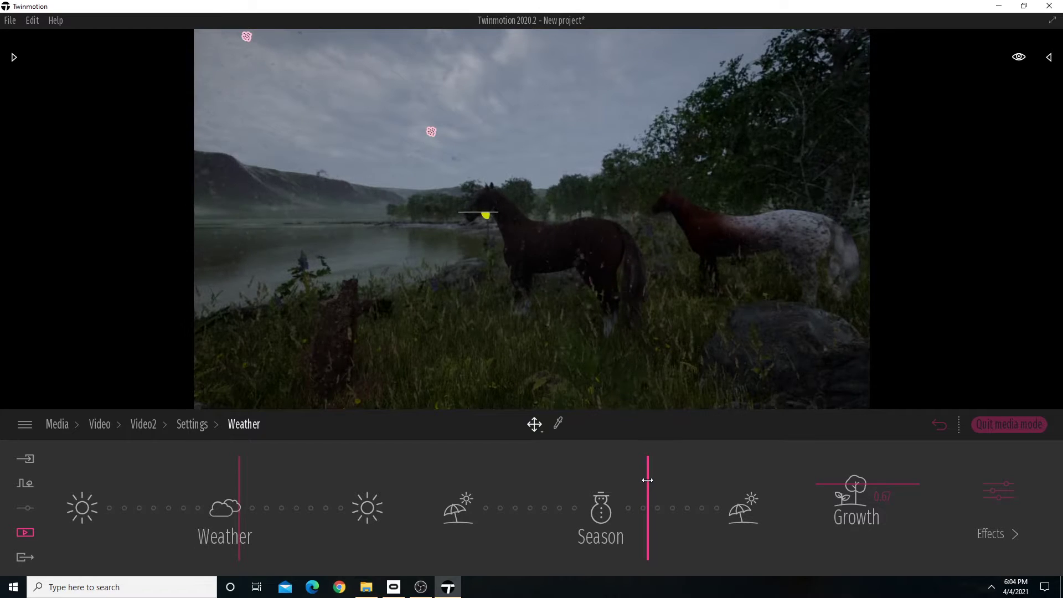
{"action": "left_click", "coordinate": [191, 426]}
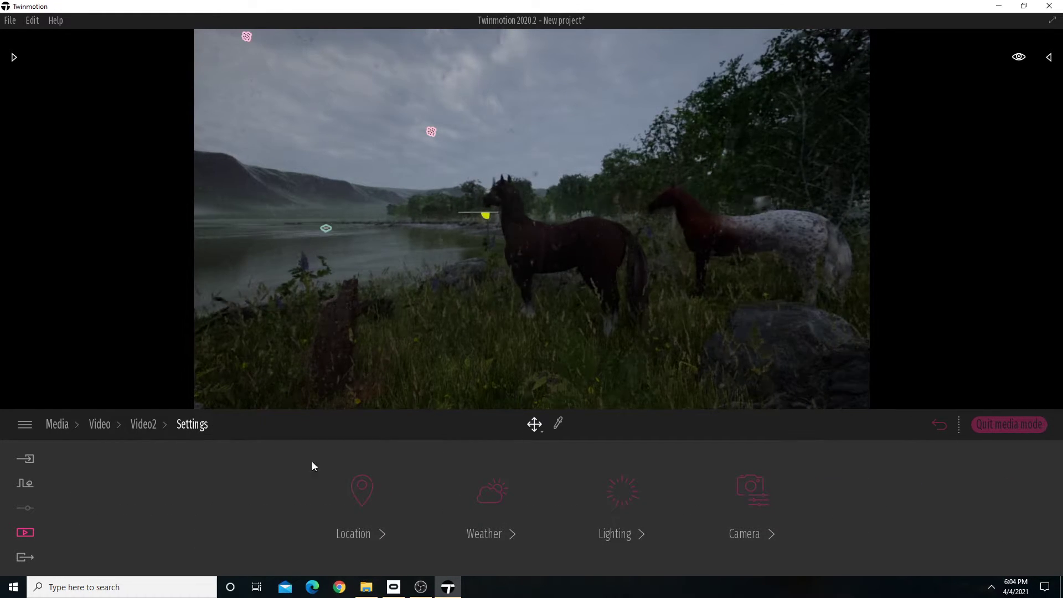
{"action": "left_click", "coordinate": [138, 424]}
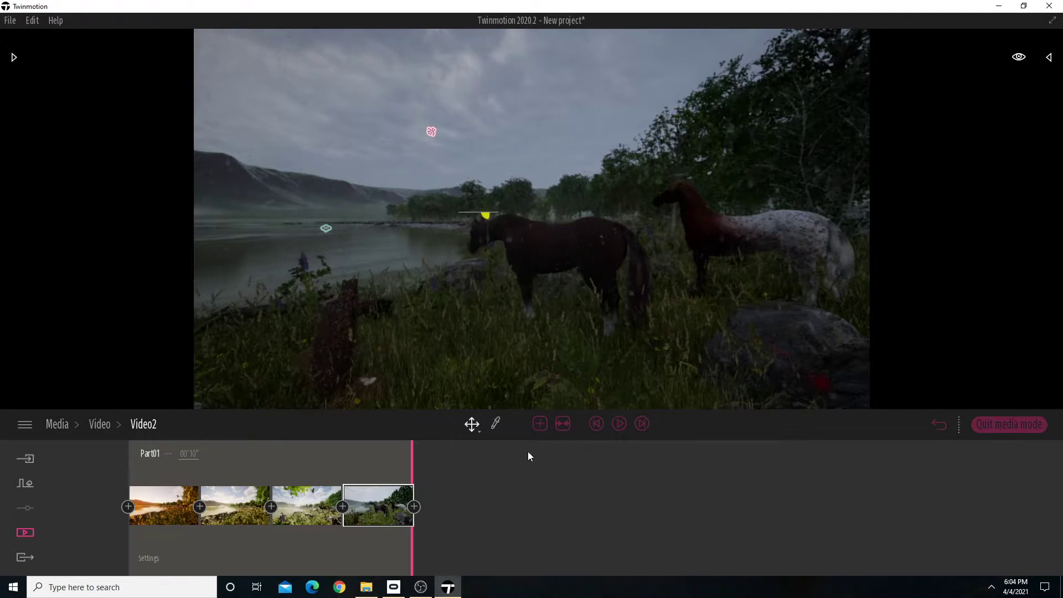
Add a fifth keyframe viewing the horses from behind with the lake beyond, and set its time of day to about 17:33.
{"action": "left_click", "coordinate": [414, 507]}
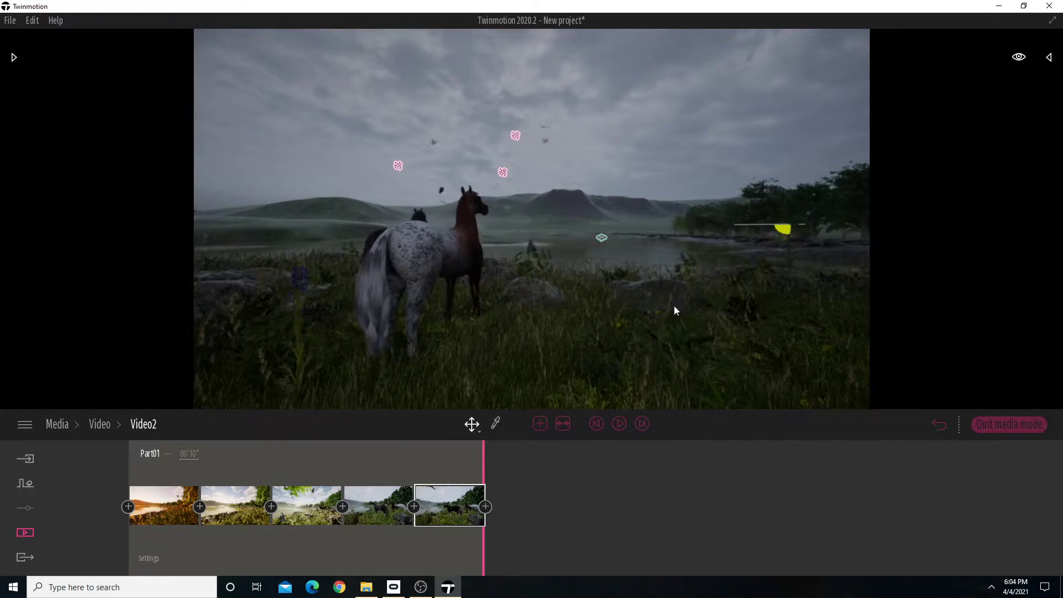
{"action": "left_click", "coordinate": [459, 479]}
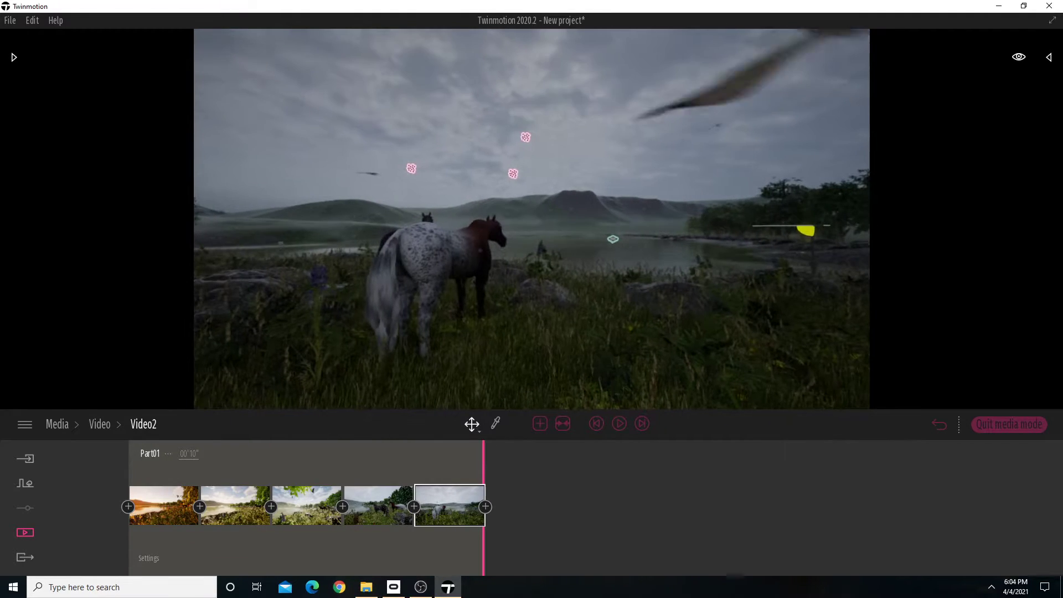
{"action": "left_click", "coordinate": [480, 530]}
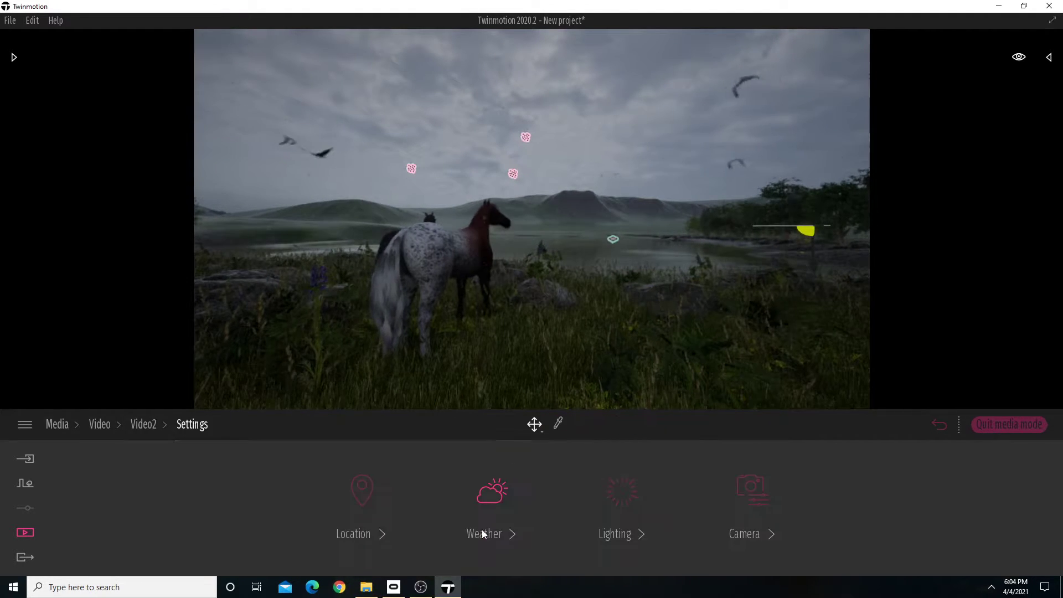
{"action": "left_click", "coordinate": [374, 501]}
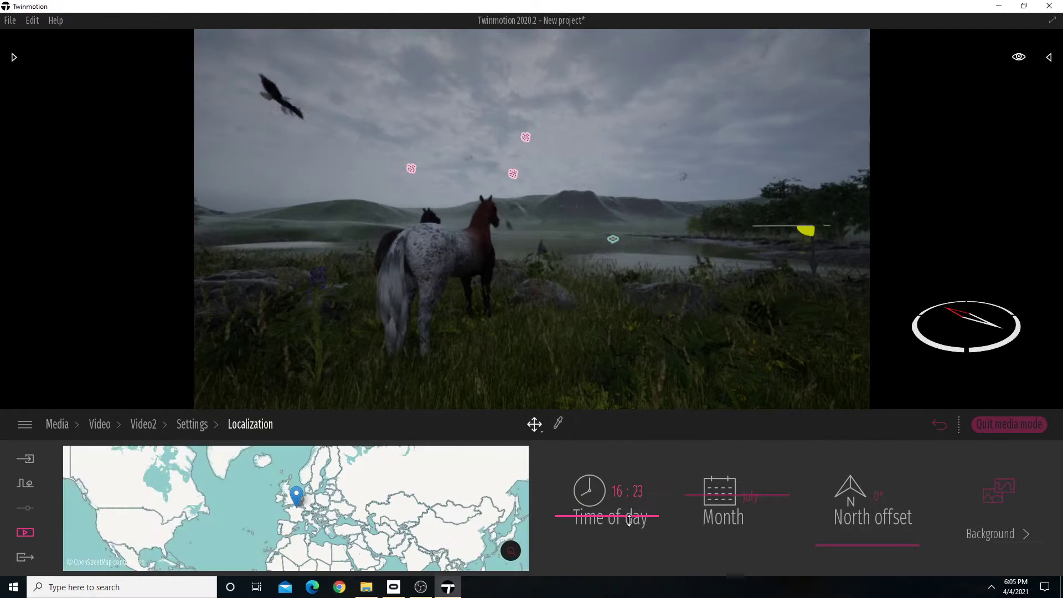
{"action": "left_click_drag", "start_coordinate": [627, 507], "coordinate": [629, 520]}
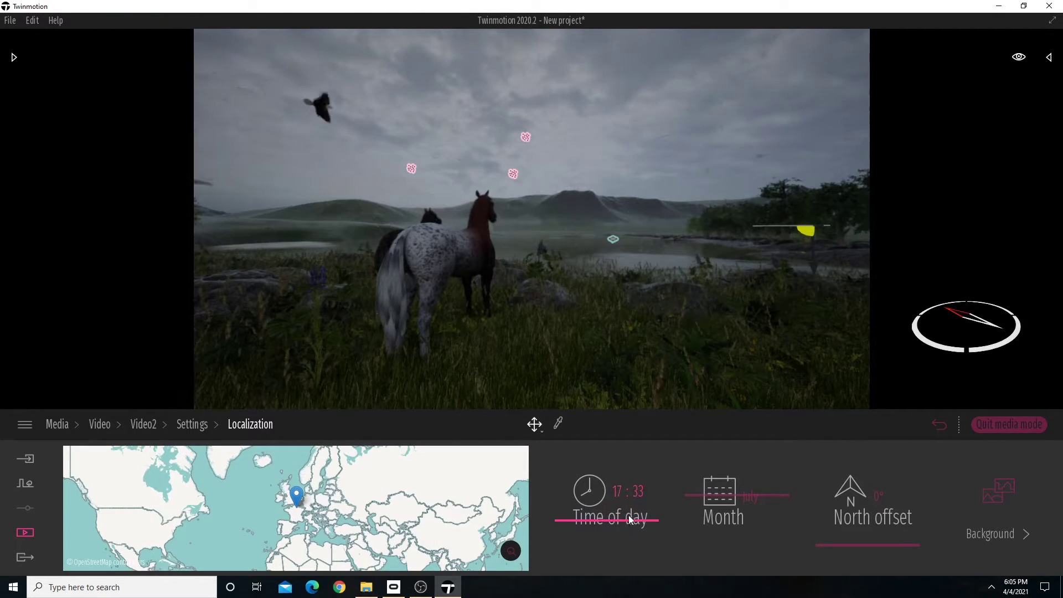
{"action": "left_click", "coordinate": [195, 427]}
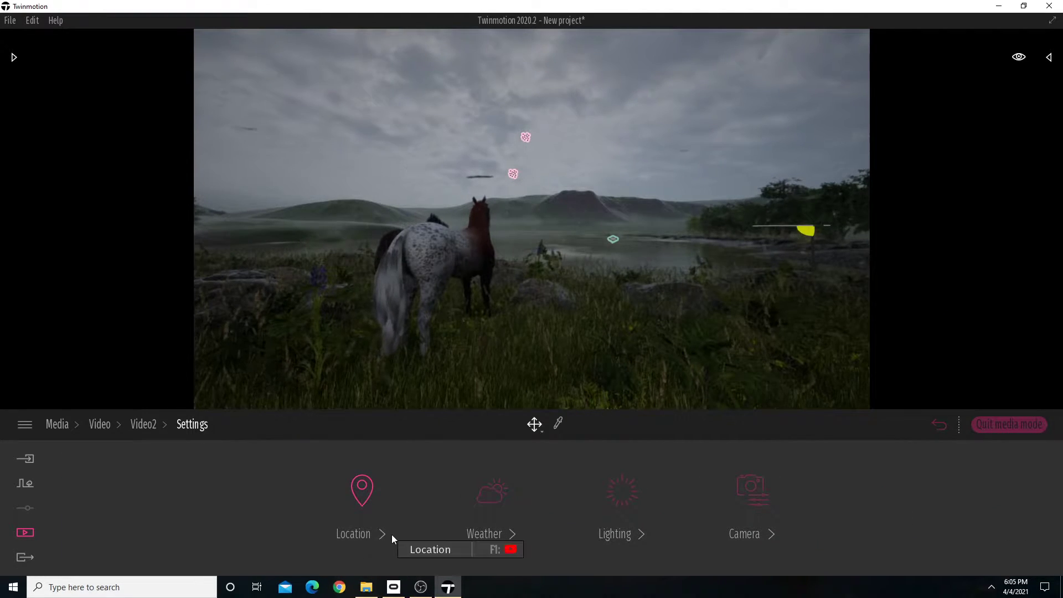
Brighten the fifth keyframe's weather to partly cloudy, moving from overcast toward sunny, and nudge its season slightly toward winter.
{"action": "left_click", "coordinate": [481, 535]}
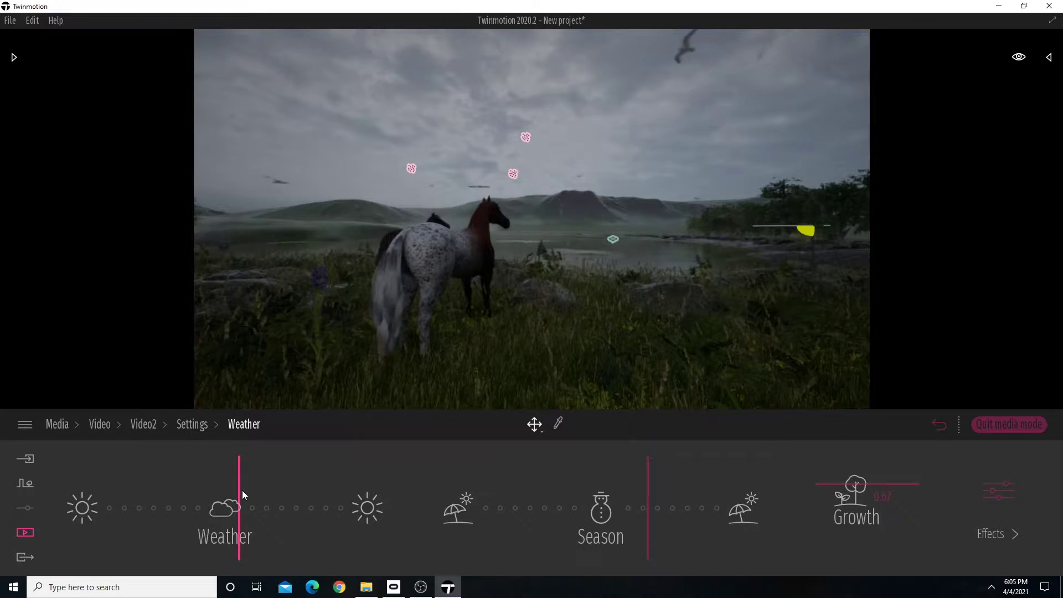
{"action": "left_click_drag", "start_coordinate": [243, 495], "coordinate": [265, 492]}
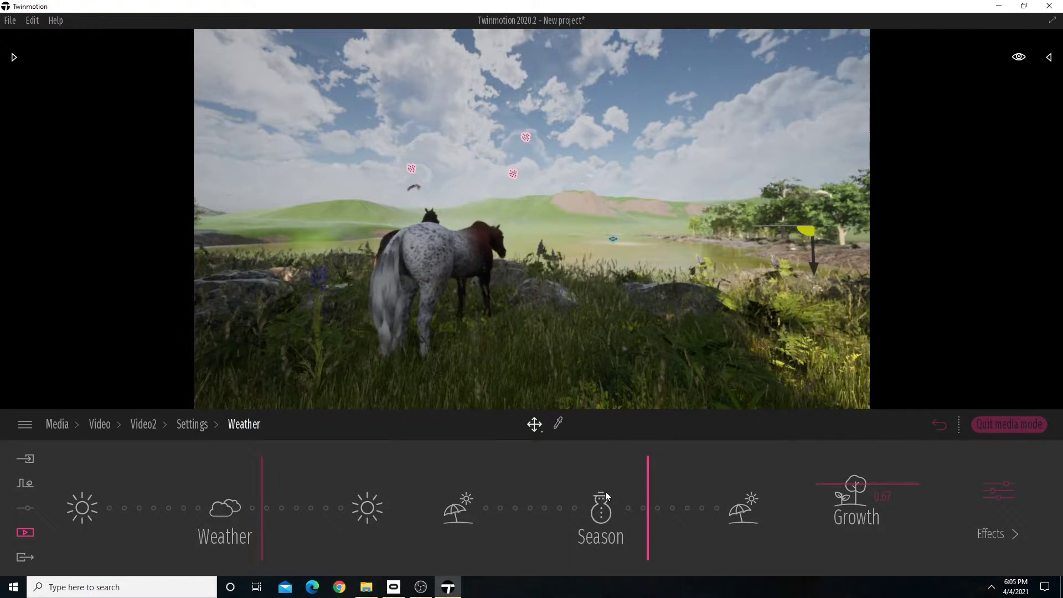
{"action": "mouse_move", "coordinate": [648, 485]}
{"action": "left_mouse_down"}
{"action": "mouse_move", "coordinate": [636, 486]}
{"action": "mouse_move", "coordinate": [648, 488]}
{"action": "left_mouse_up"}
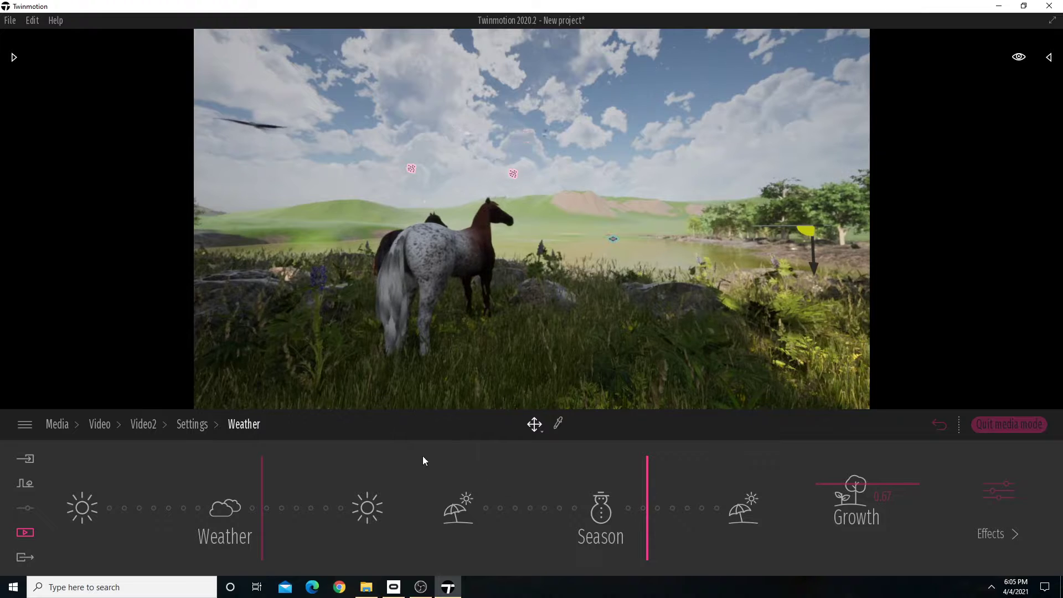
{"action": "left_click_drag", "start_coordinate": [259, 505], "coordinate": [259, 504]}
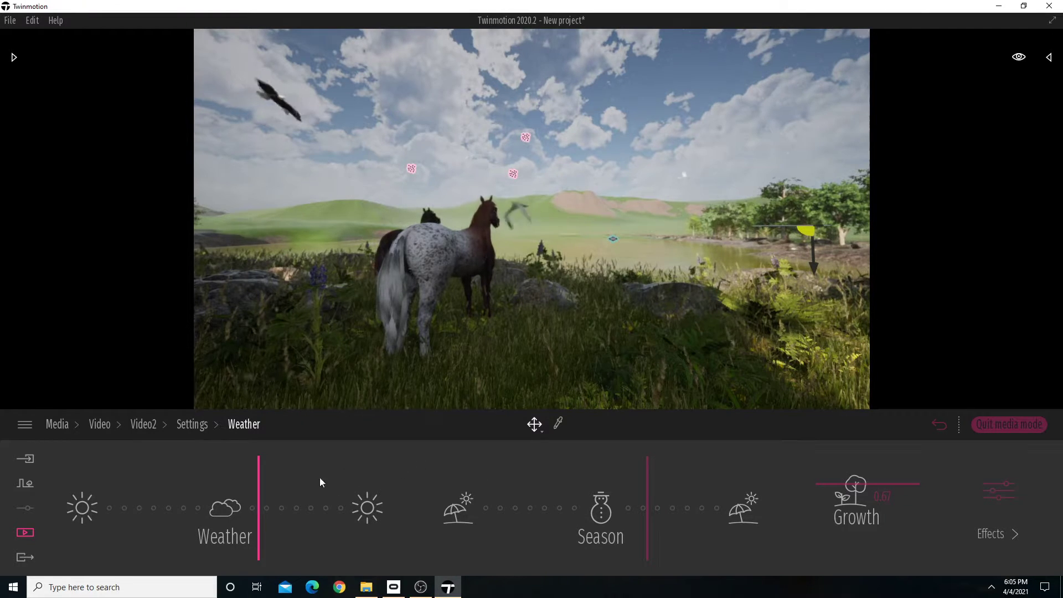
{"action": "left_click", "coordinate": [145, 427]}
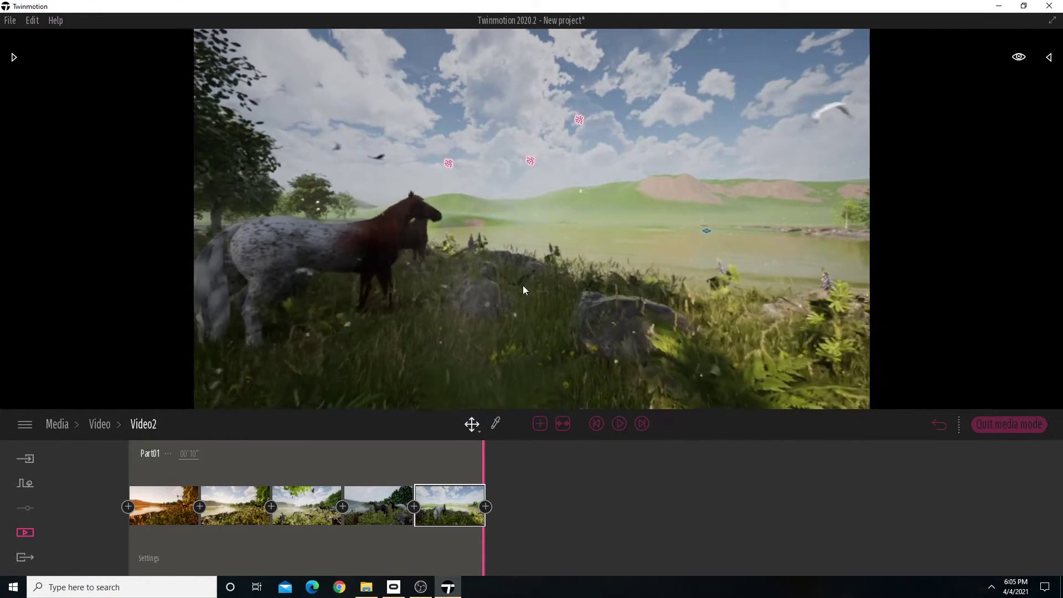
Add a sixth keyframe showing the horses side-on with the lake beyond, and set its time of day to 20:52.
{"action": "left_click", "coordinate": [486, 508]}
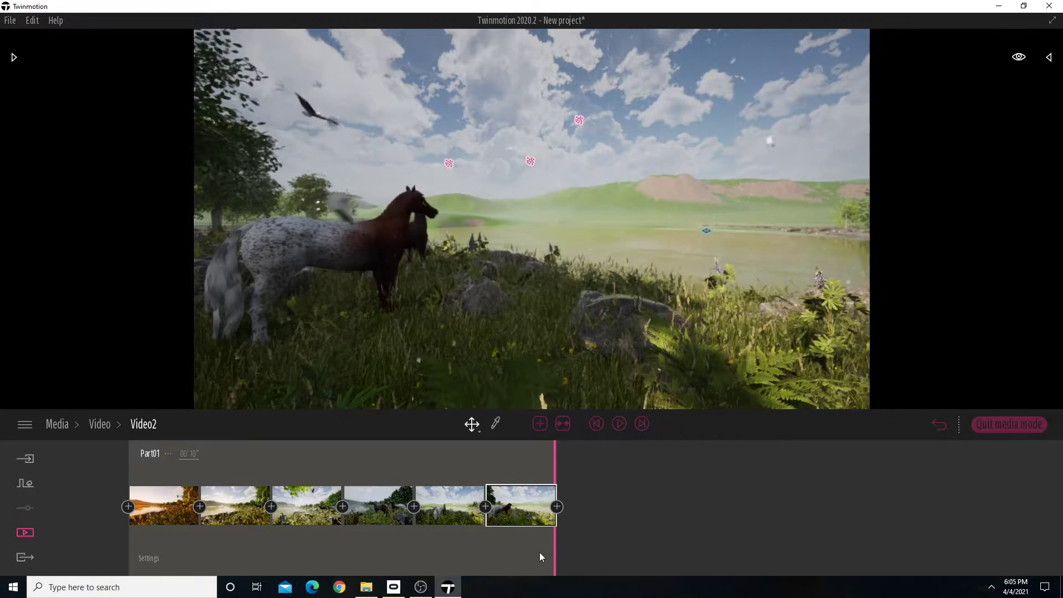
{"action": "left_click", "coordinate": [550, 531]}
{"action": "left_click", "coordinate": [361, 536]}
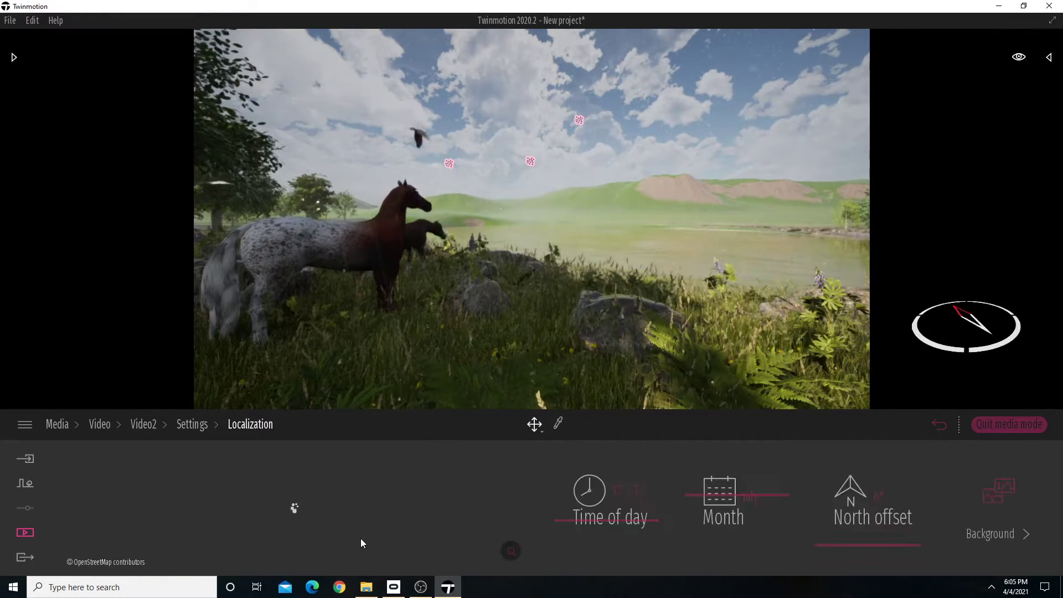
{"action": "mouse_move", "coordinate": [613, 516]}
{"action": "left_mouse_down"}
{"action": "mouse_move", "coordinate": [615, 542]}
{"action": "mouse_move", "coordinate": [618, 533]}
{"action": "left_mouse_up"}
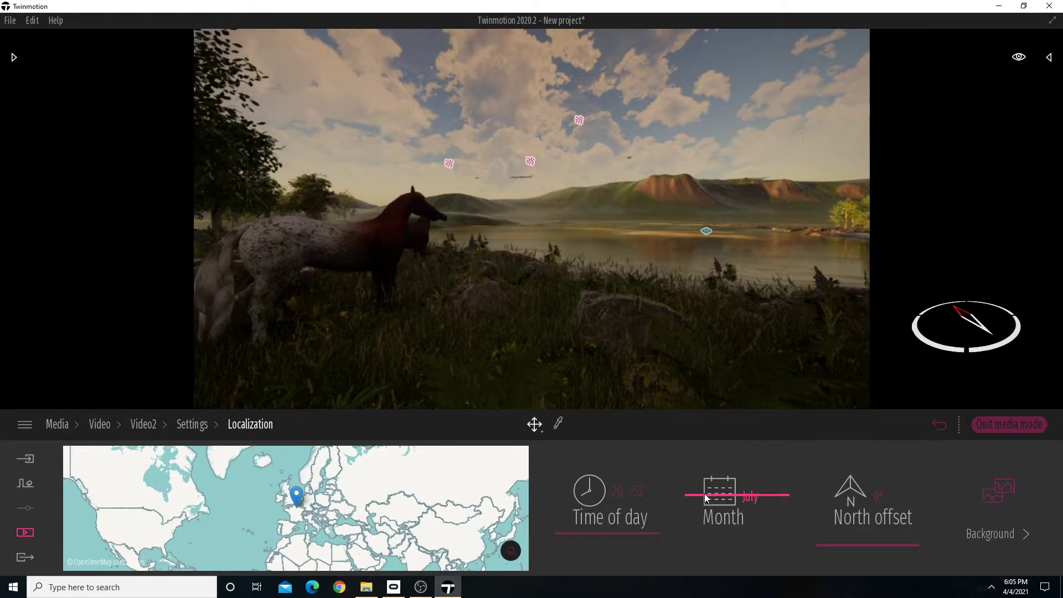
{"action": "left_click", "coordinate": [192, 425]}
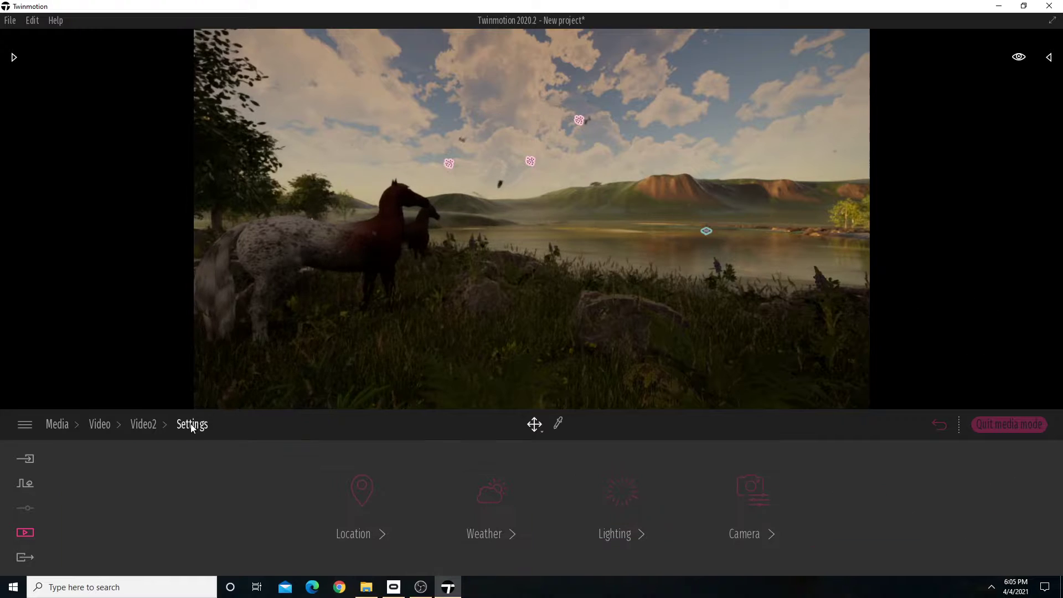
Set the sixth keyframe's weather midway between cloudy and sunny and shift its season slightly from winter toward summer.
{"action": "left_click", "coordinate": [508, 533]}
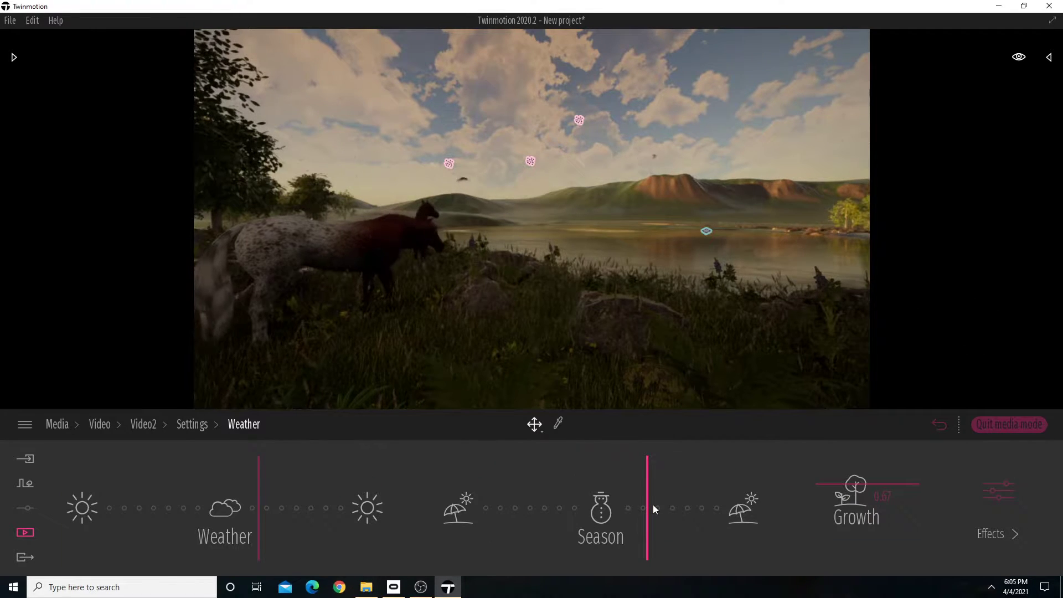
{"action": "left_click_drag", "start_coordinate": [266, 497], "coordinate": [297, 494]}
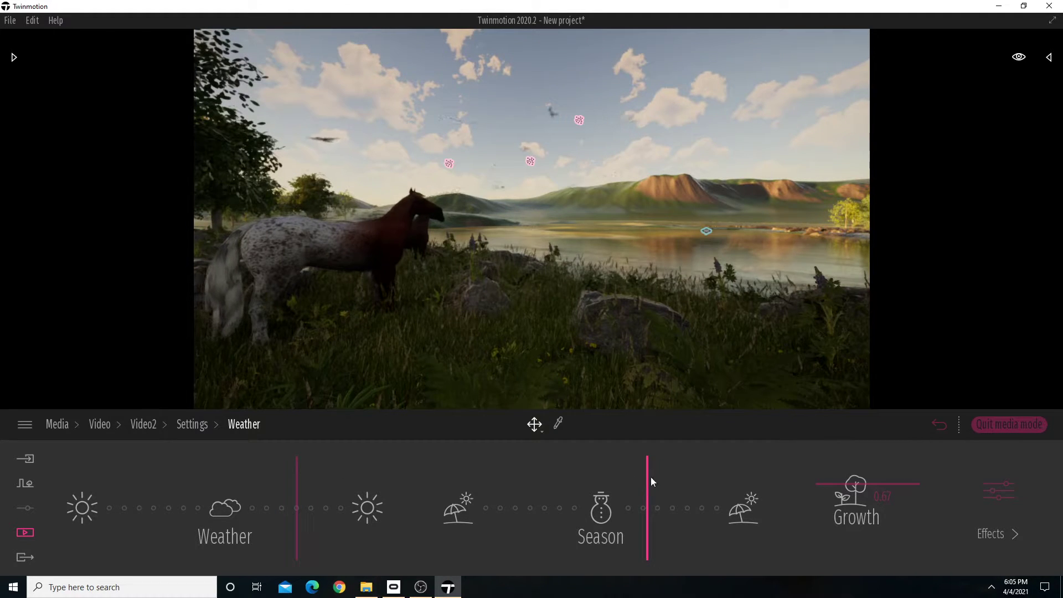
{"action": "left_click_drag", "start_coordinate": [650, 478], "coordinate": [653, 471]}
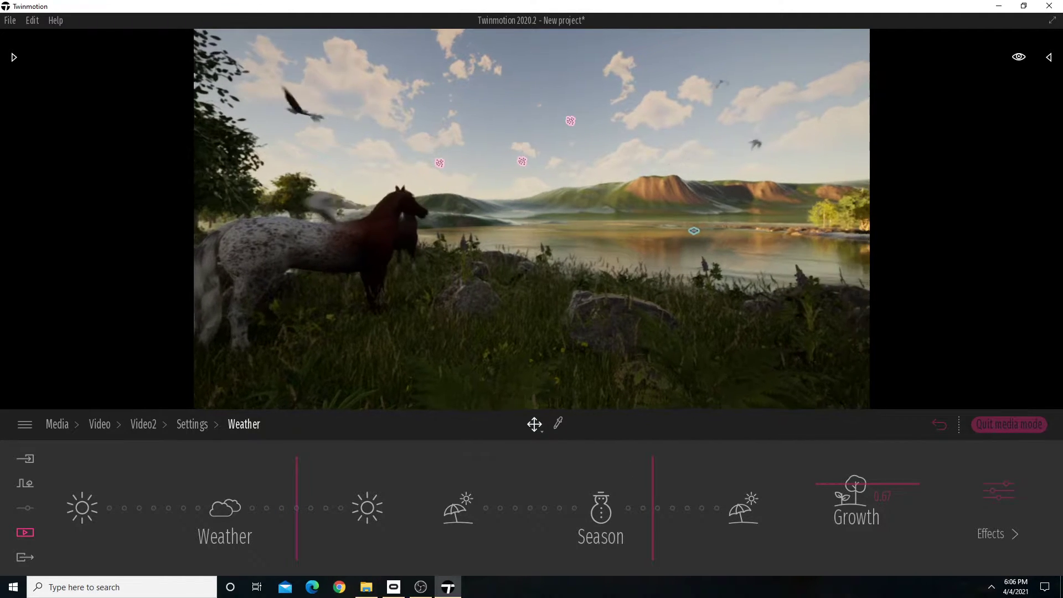
{"action": "left_click", "coordinate": [187, 424]}
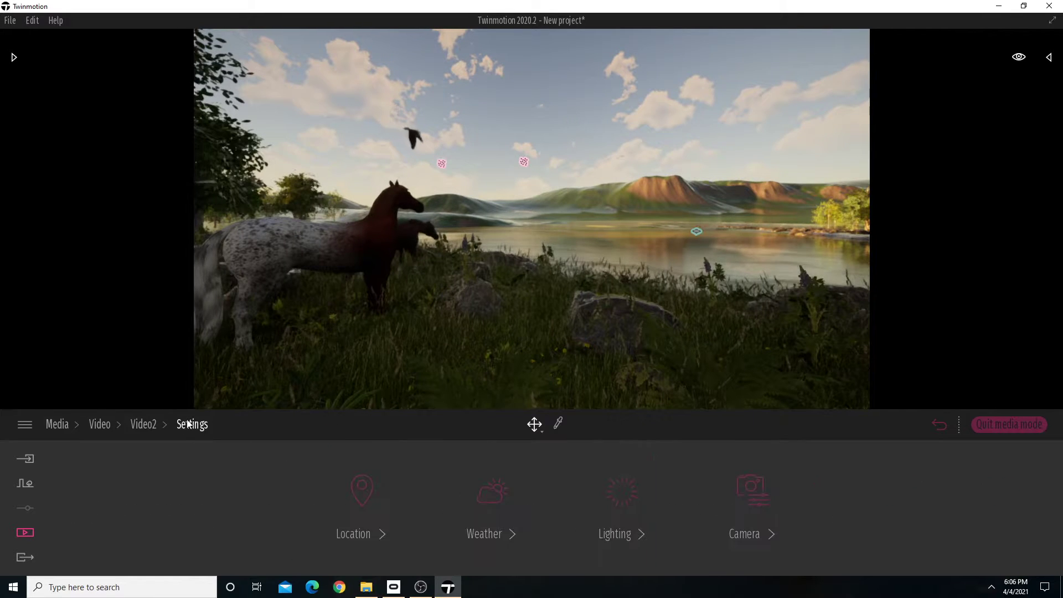
{"action": "left_click", "coordinate": [145, 424]}
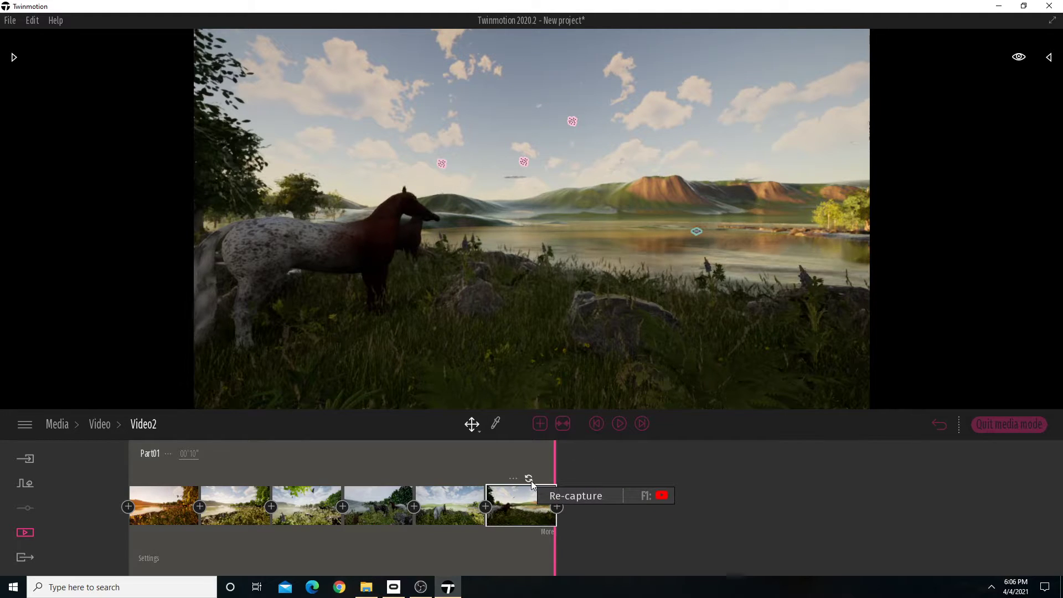
Play Video2 and return to its first keyframe.
{"action": "left_click", "coordinate": [619, 425]}
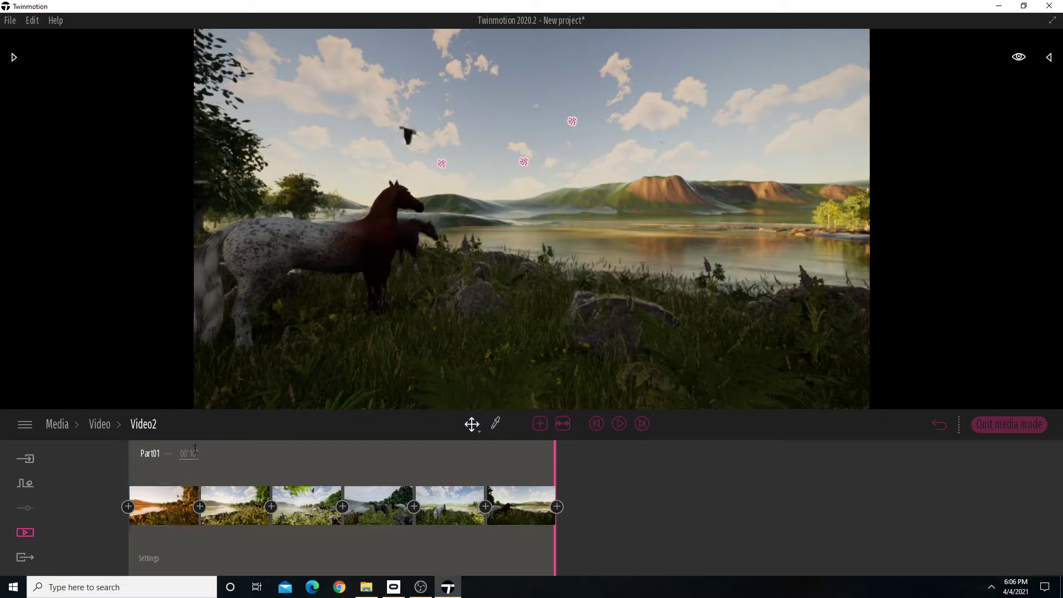
{"action": "left_click", "coordinate": [177, 500]}
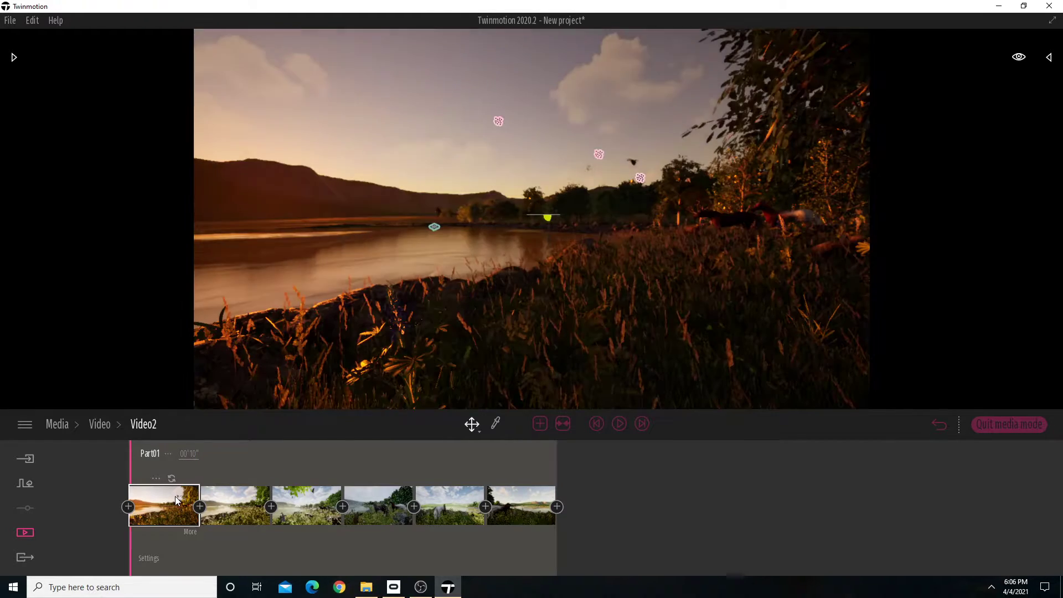
Delete the first keyframe of Video2 and set the length of Part01 to 30 seconds.
{"action": "key", "text": "Delete"}
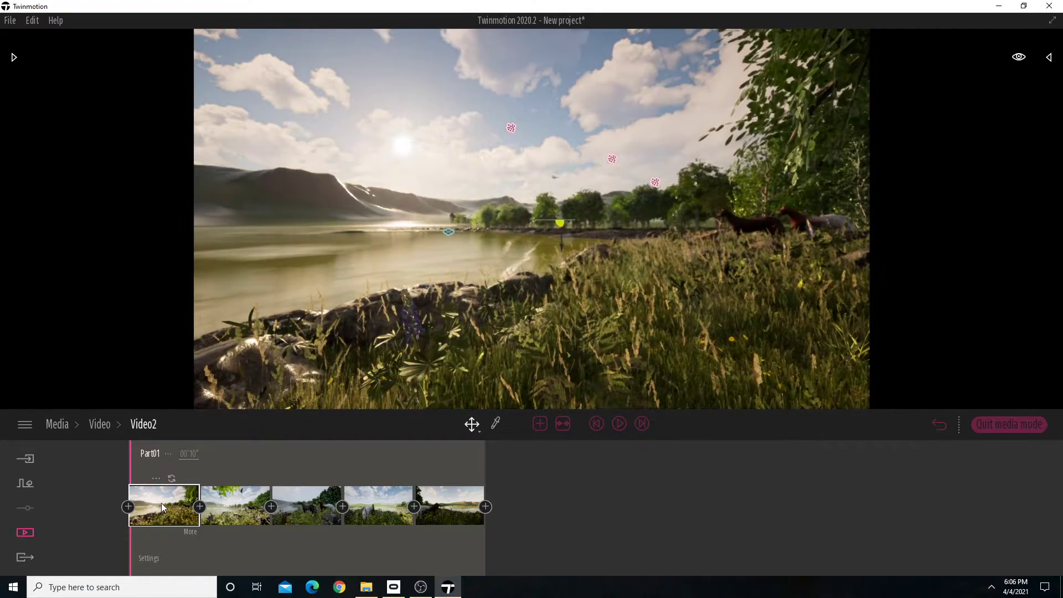
{"action": "double_click", "coordinate": [191, 453]}
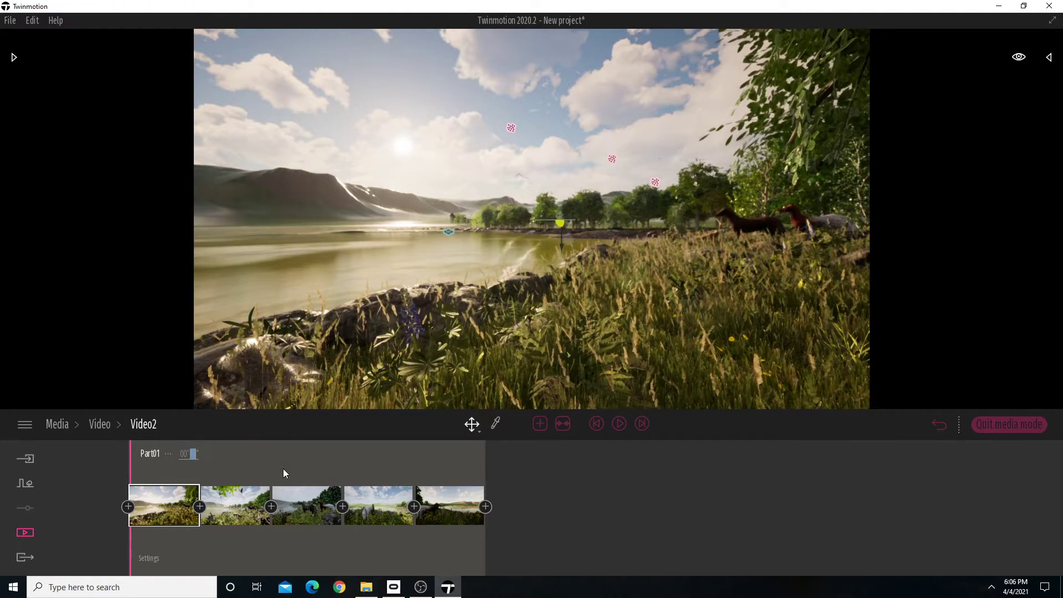
{"action": "type", "text": "10"}
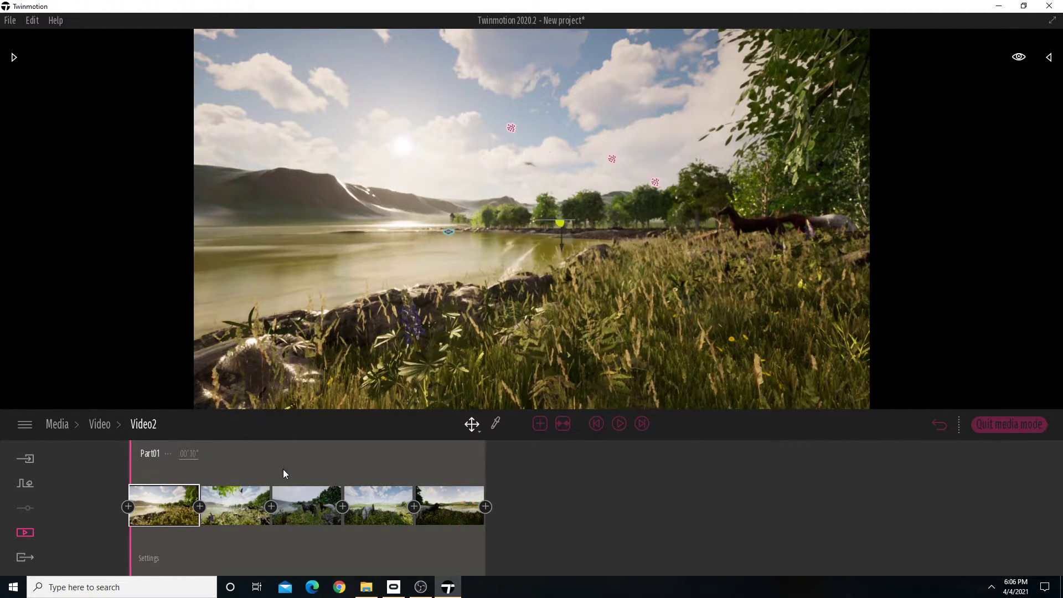
{"action": "double_click", "coordinate": [194, 456]}
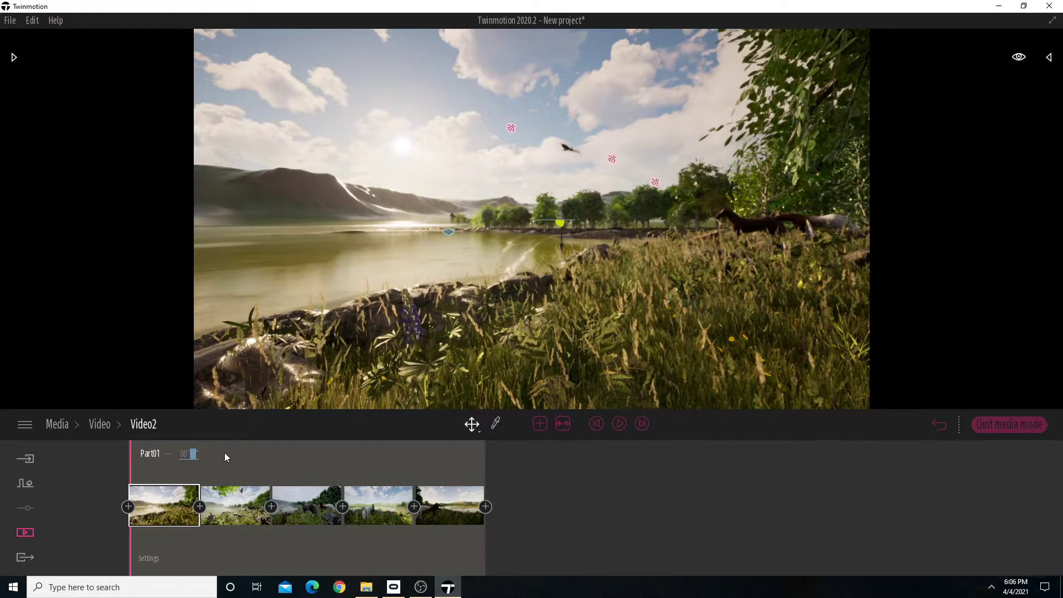
{"action": "type", "text": "30"}
{"action": "left_click", "coordinate": [200, 456]}
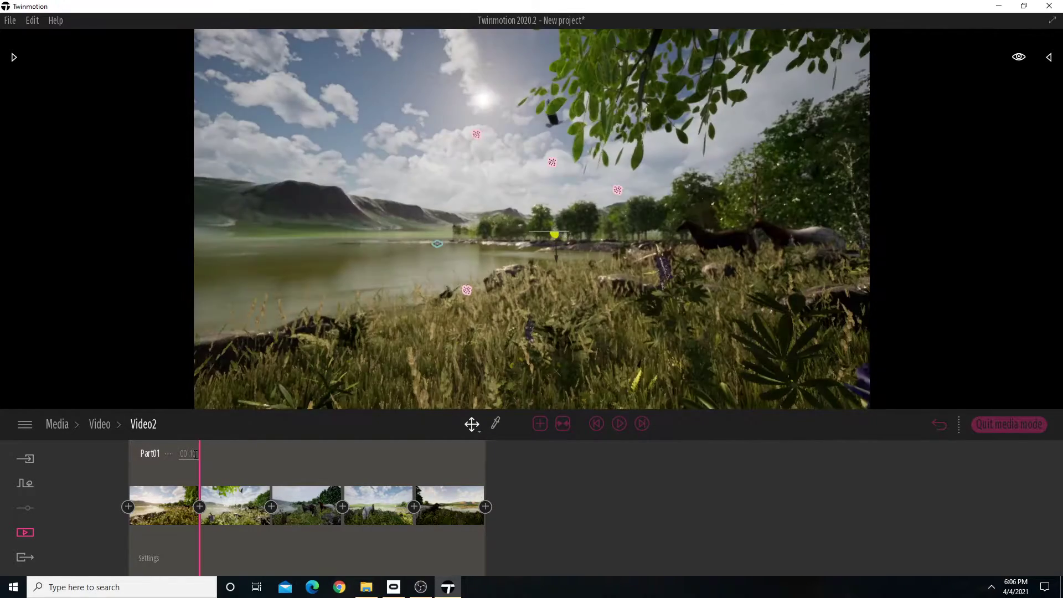
{"action": "left_click", "coordinate": [195, 453]}
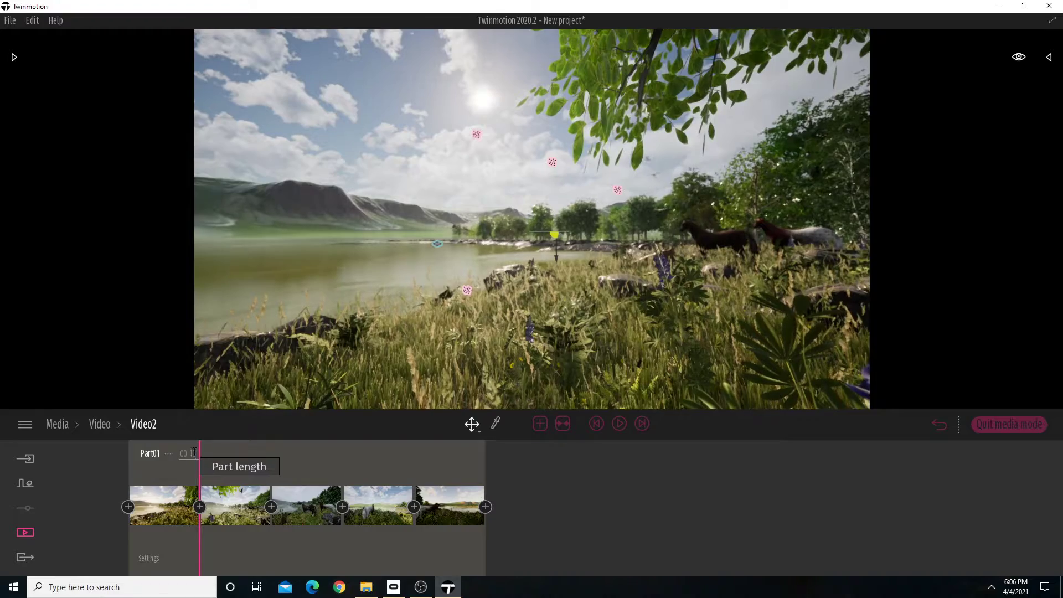
{"action": "type", "text": "30"}
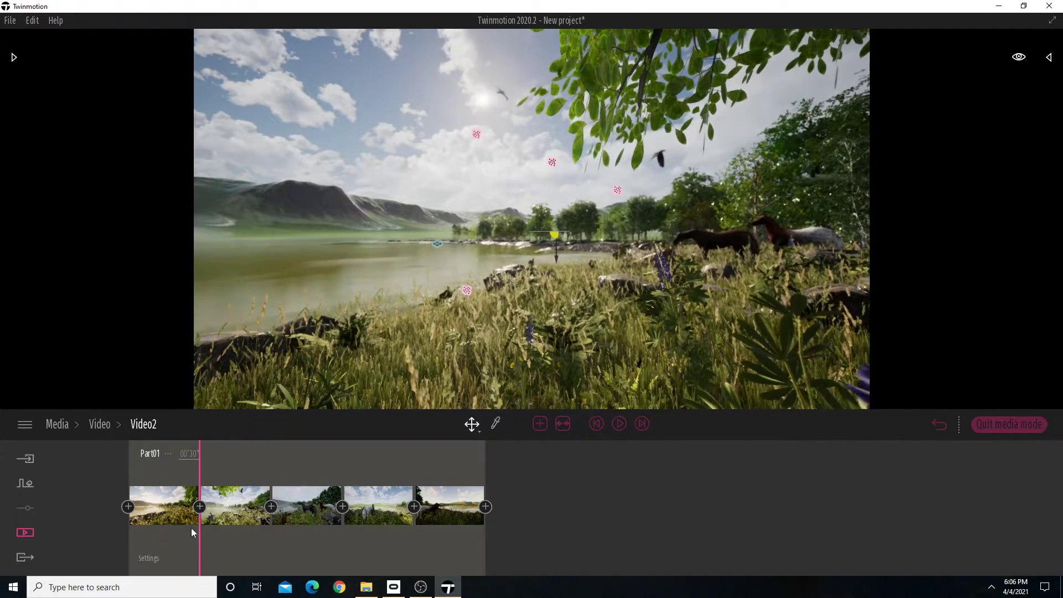
Preview the 30-second Part01 from its start and rewind it to the beginning.
{"action": "left_click_drag", "start_coordinate": [198, 466], "coordinate": [61, 459]}
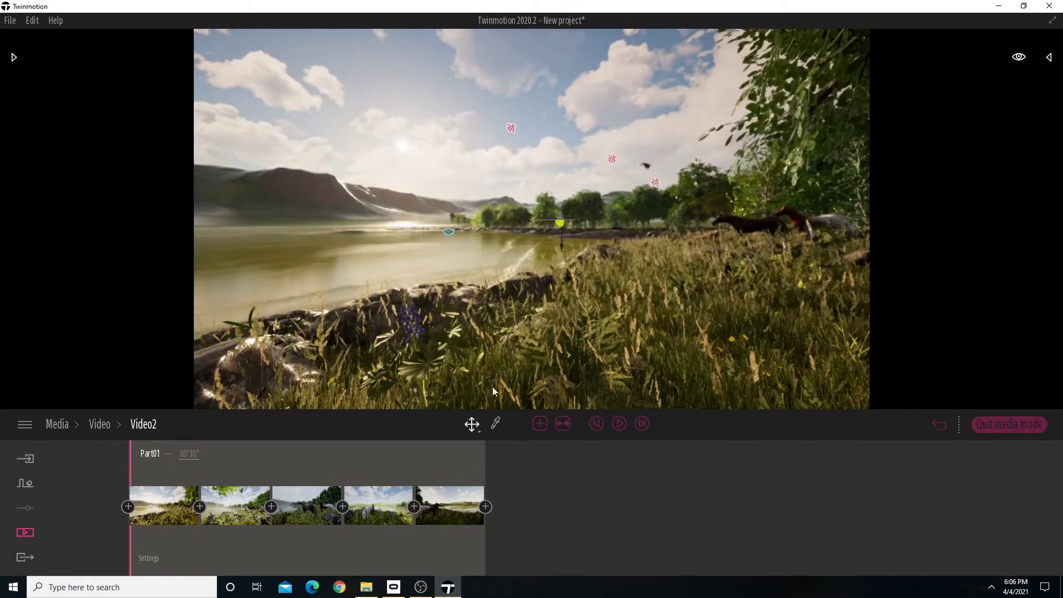
{"action": "left_click", "coordinate": [618, 424]}
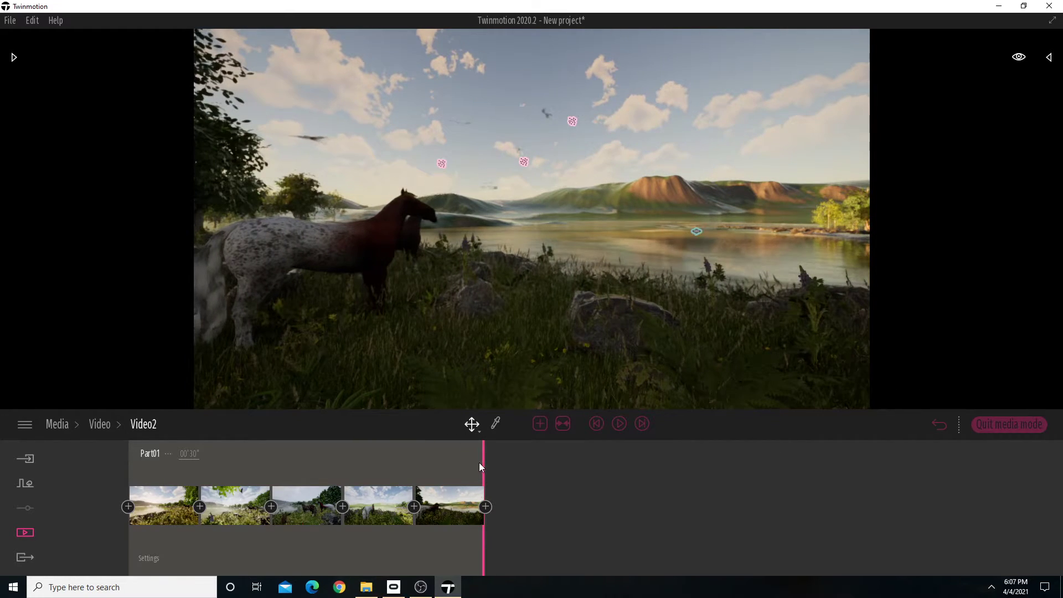
{"action": "left_click_drag", "start_coordinate": [479, 467], "coordinate": [72, 453]}
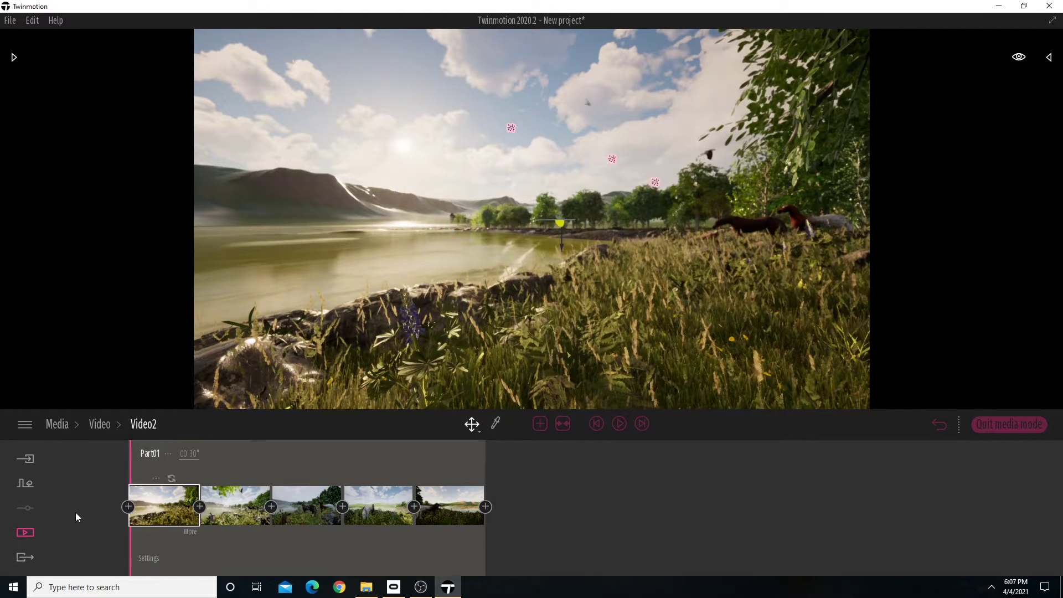
Open the export options and select Image1 as the image to export.
{"action": "left_click", "coordinate": [22, 557]}
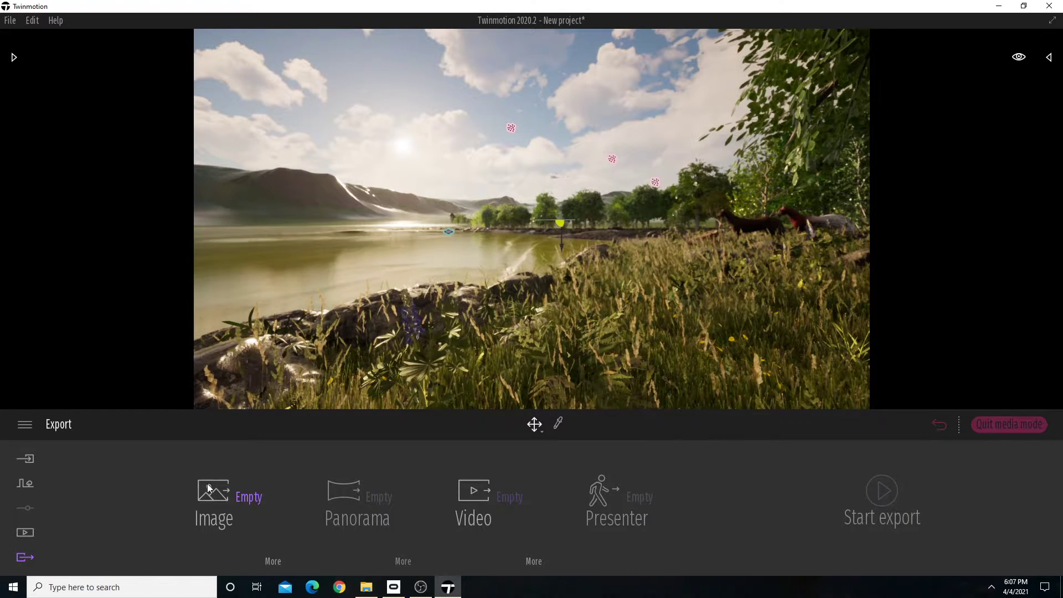
{"action": "left_click", "coordinate": [245, 499]}
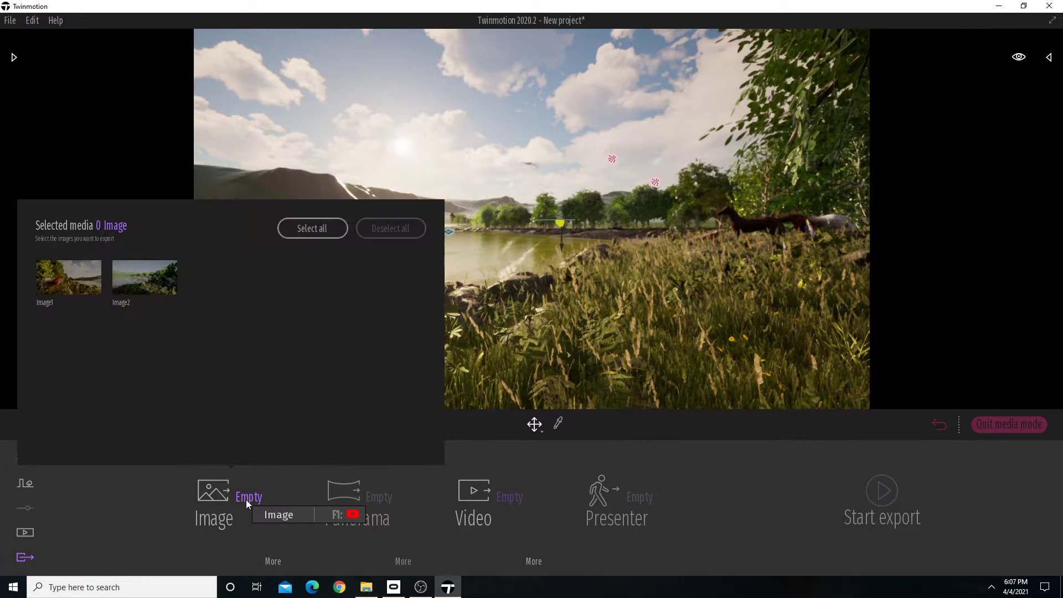
{"action": "left_click", "coordinate": [68, 283]}
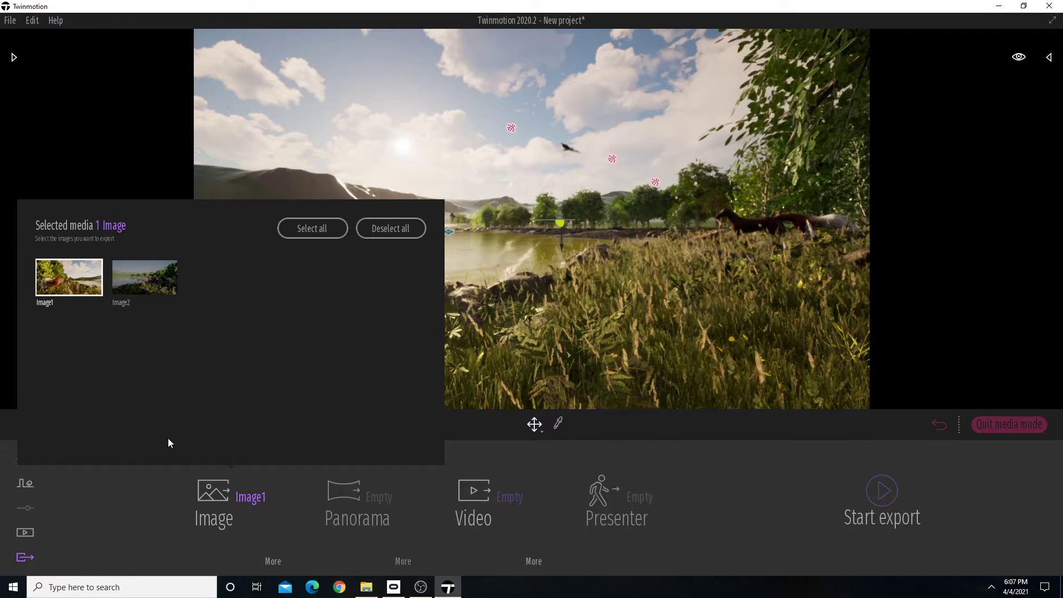
Set the image export's Refinement to High, turn Max lighting on, and return to the export overview.
{"action": "left_click", "coordinate": [273, 561]}
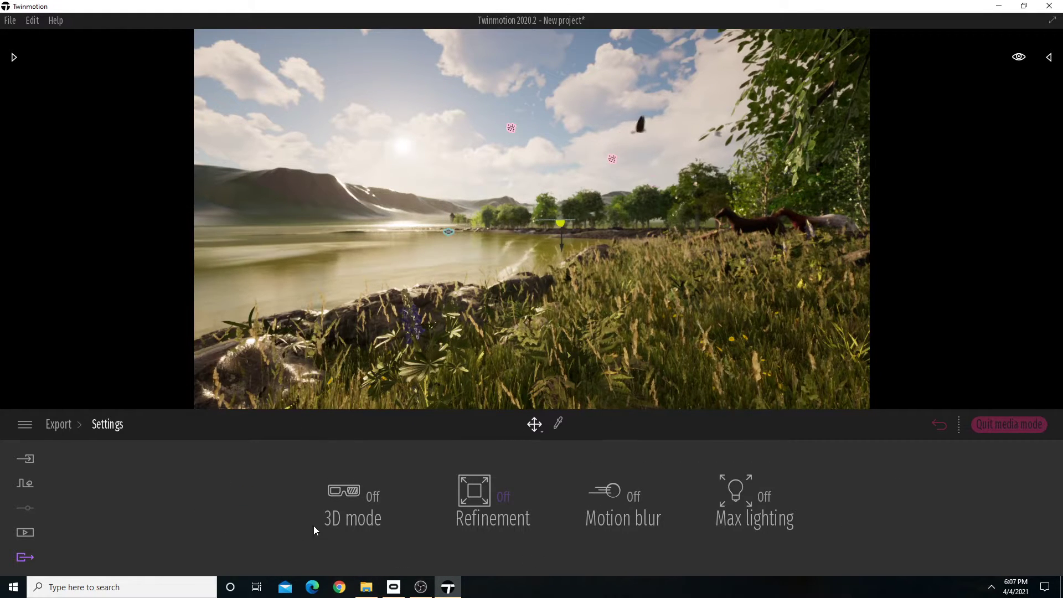
{"action": "left_click", "coordinate": [503, 497]}
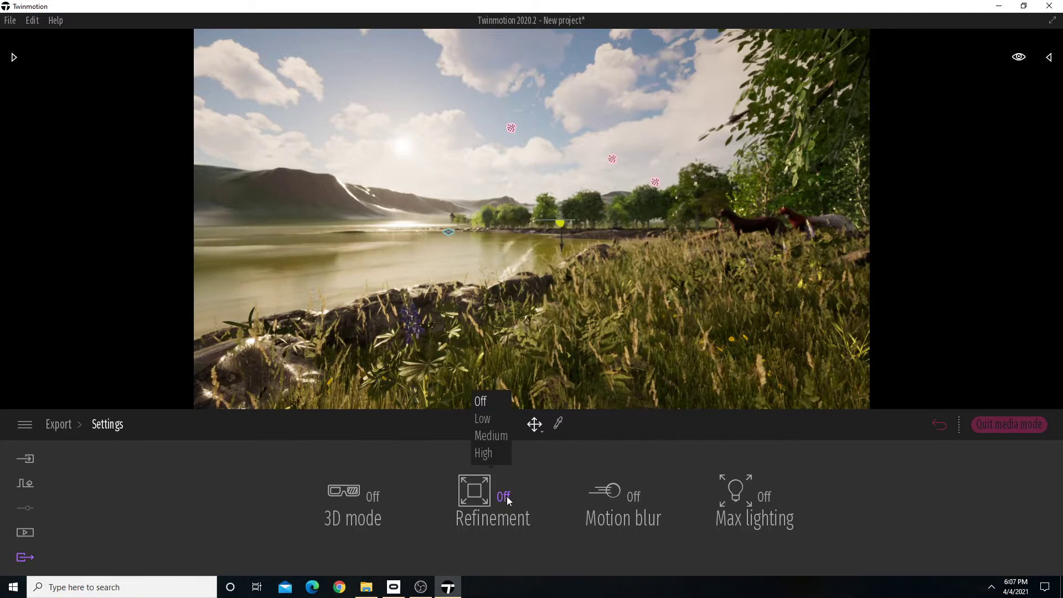
{"action": "left_click", "coordinate": [485, 453]}
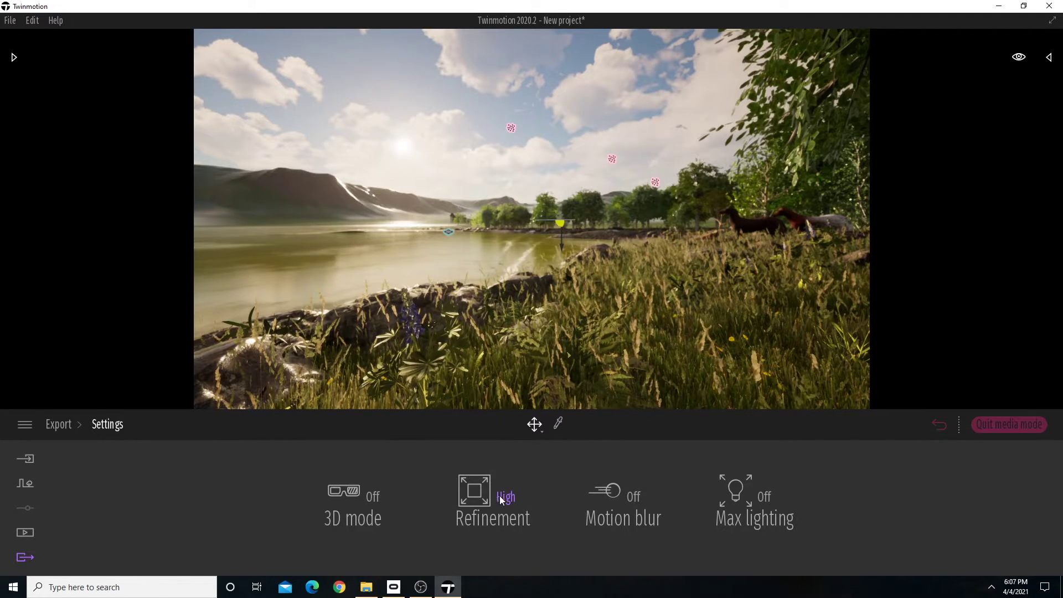
{"action": "left_click", "coordinate": [765, 498]}
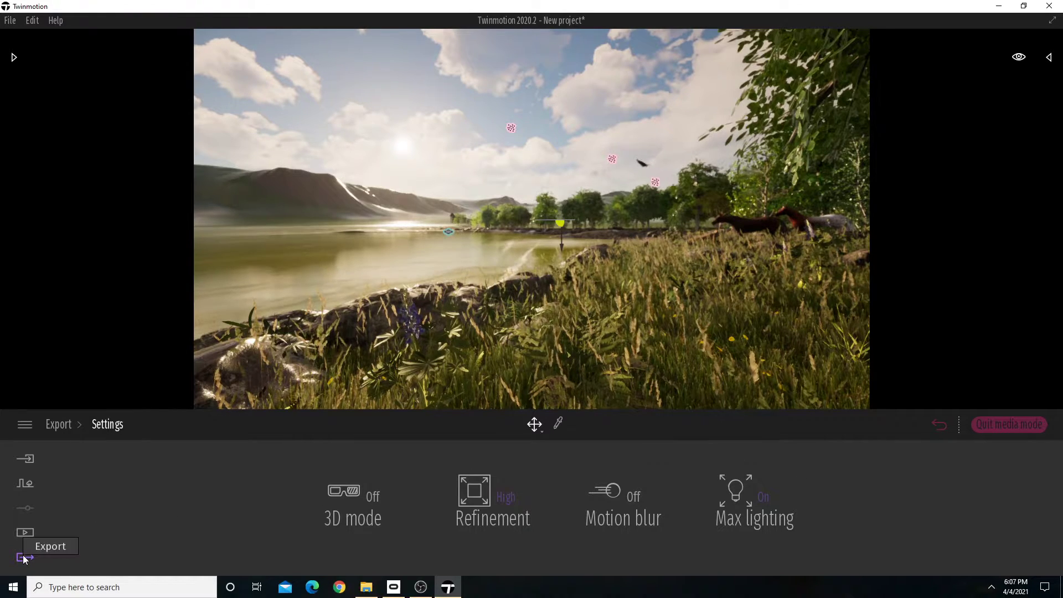
{"action": "left_click", "coordinate": [63, 429]}
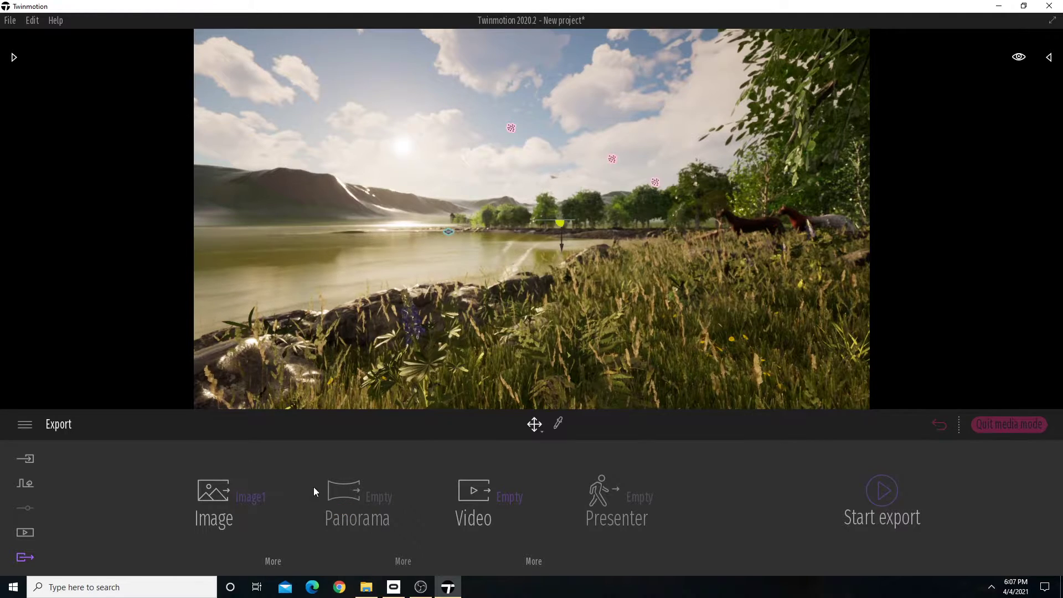
Export Image1 to the TwinMotion Demo folder inside CSULB > DESN 686 on the easystore (F:) drive.
{"action": "left_click", "coordinate": [882, 493]}
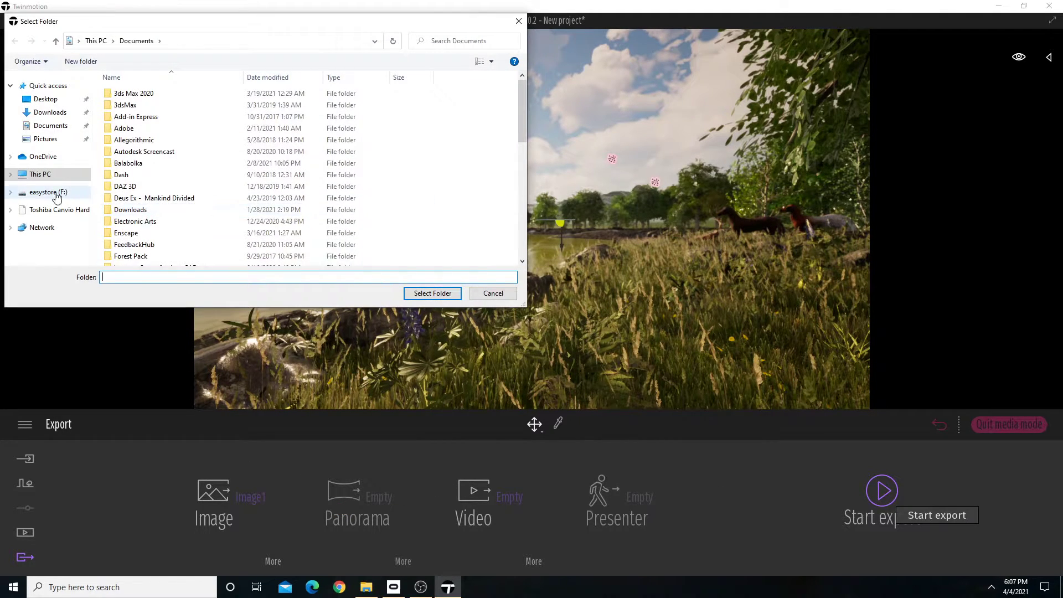
{"action": "left_click", "coordinate": [63, 192]}
{"action": "double_click", "coordinate": [130, 152]}
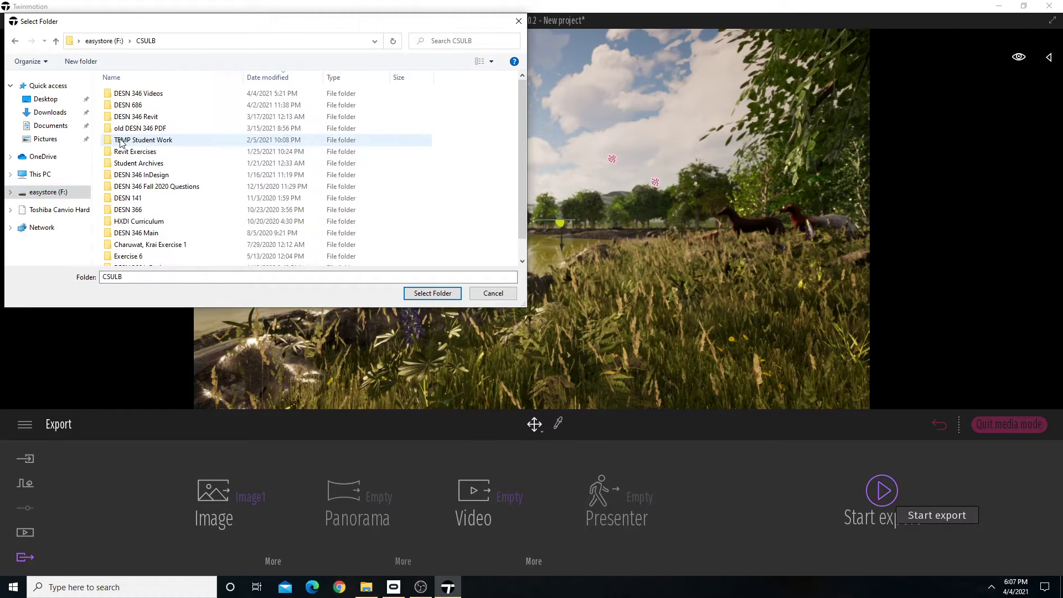
{"action": "double_click", "coordinate": [127, 104]}
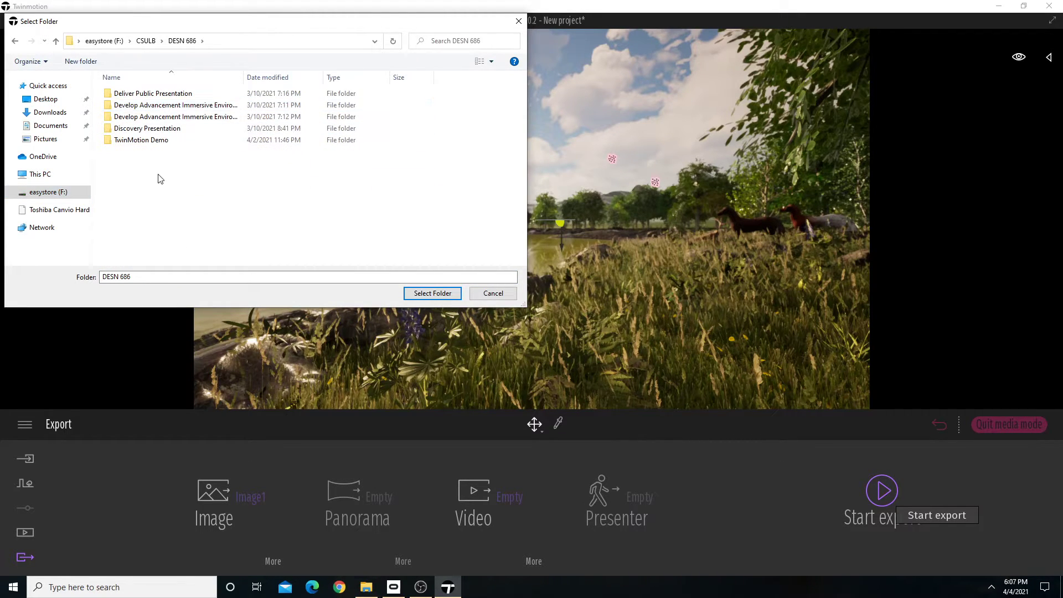
{"action": "double_click", "coordinate": [138, 141]}
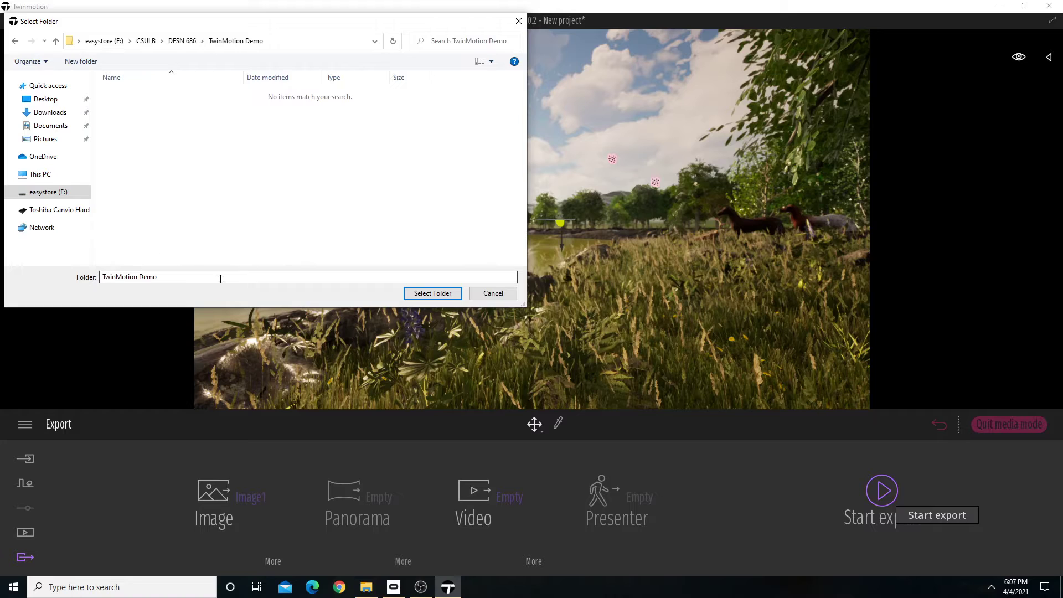
{"action": "left_click", "coordinate": [432, 293]}
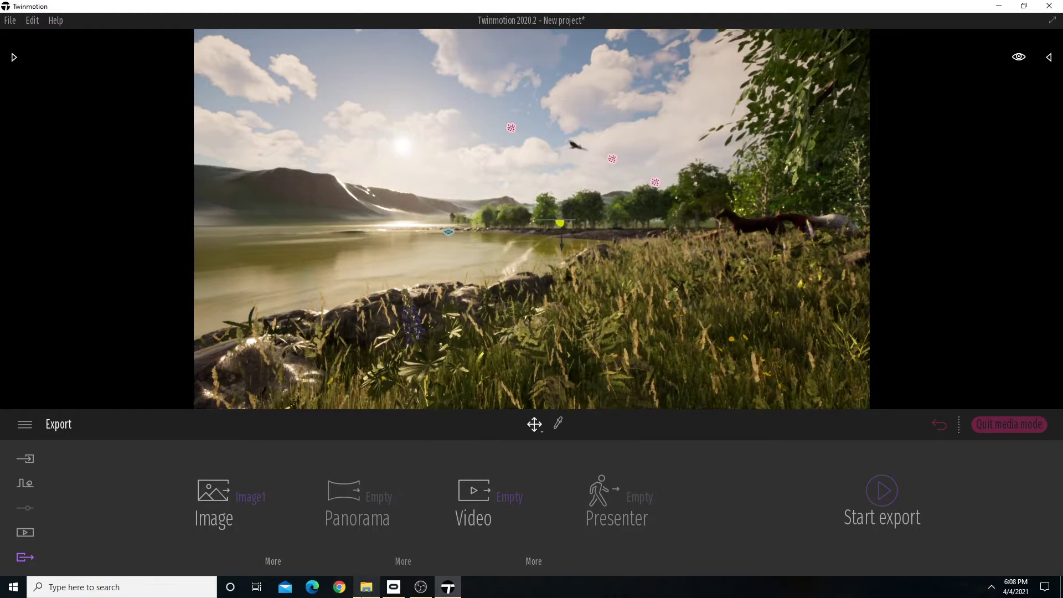
Switch to File Explorer and open the TwinMotion Demo folder under CSULB > DESN 686 on easystore (F:).
{"action": "left_click", "coordinate": [367, 588]}
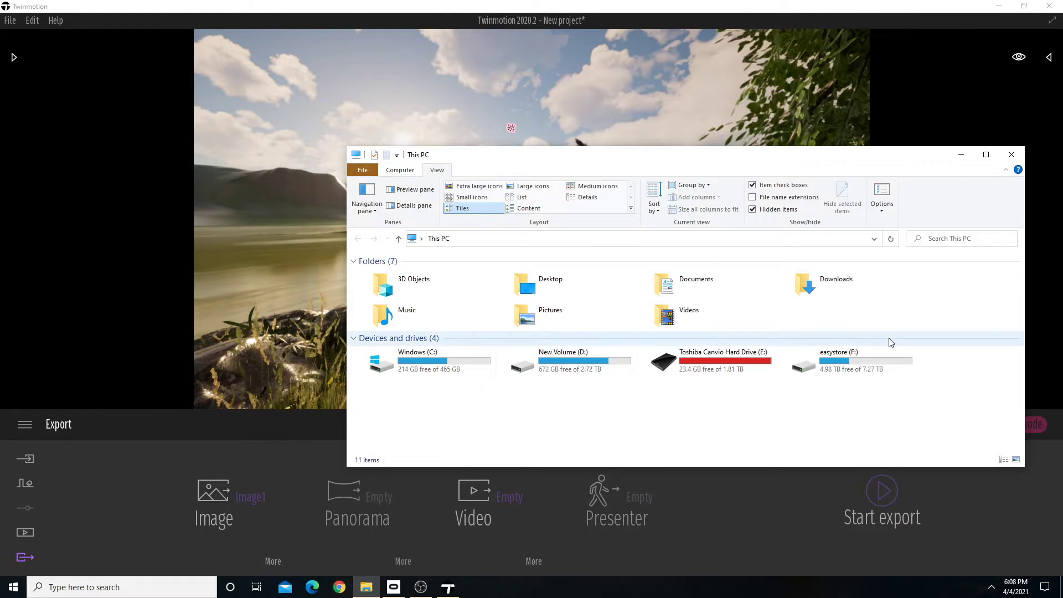
{"action": "double_click", "coordinate": [865, 372]}
{"action": "double_click", "coordinate": [397, 321]}
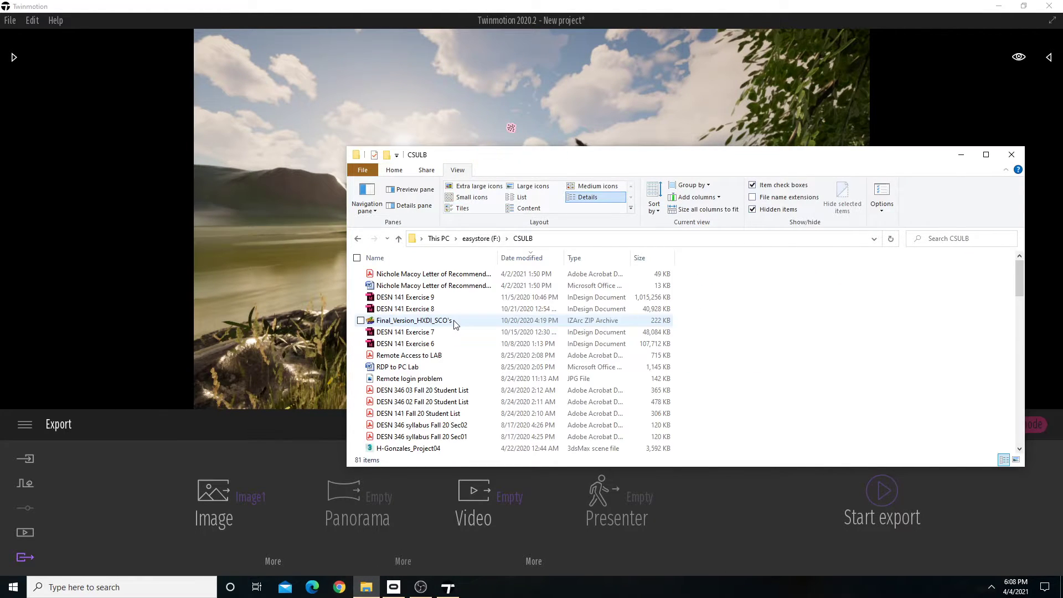
{"action": "scroll", "coordinate": [510, 393], "scroll_direction": "down", "scroll_amount": 3}
{"action": "scroll", "coordinate": [518, 380], "scroll_direction": "down", "scroll_amount": 5}
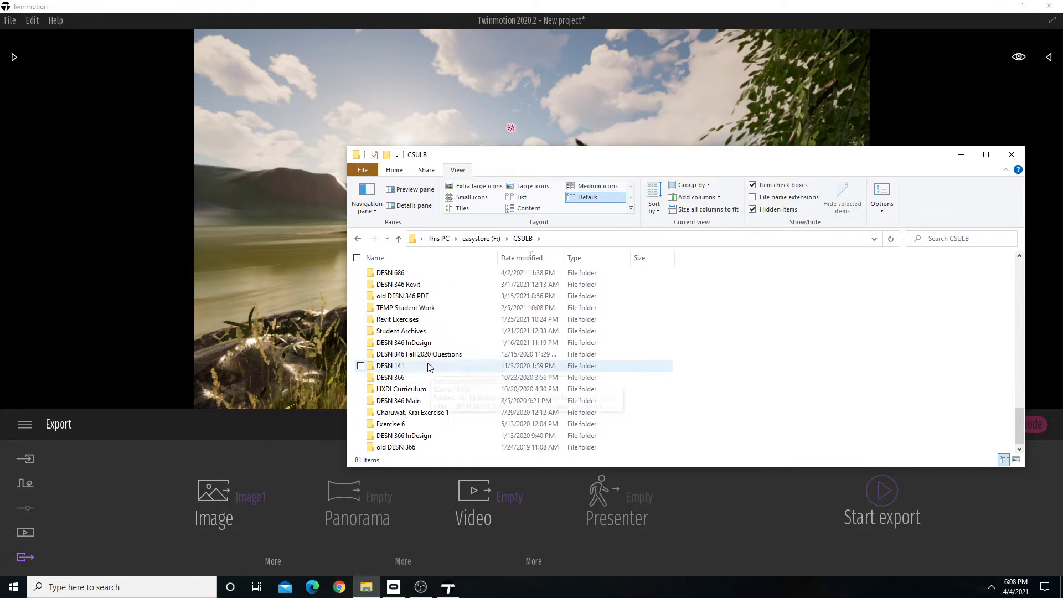
{"action": "double_click", "coordinate": [404, 379]}
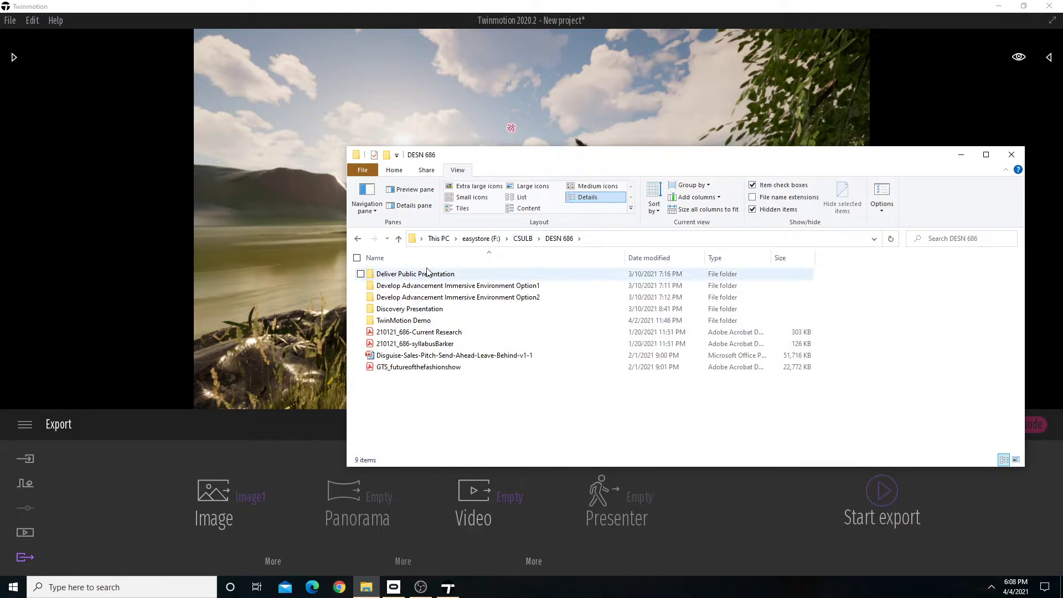
{"action": "double_click", "coordinate": [403, 319]}
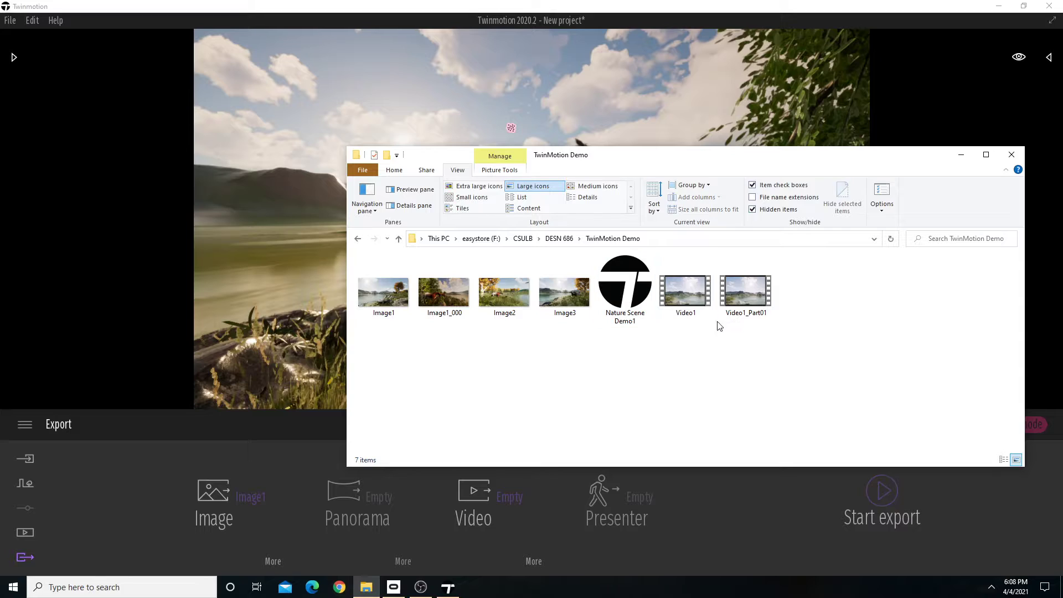
Open Image3 from the TwinMotion Demo folder to view it, and close it again.
{"action": "left_click_drag", "start_coordinate": [817, 334], "coordinate": [774, 337]}
{"action": "left_click", "coordinate": [566, 314]}
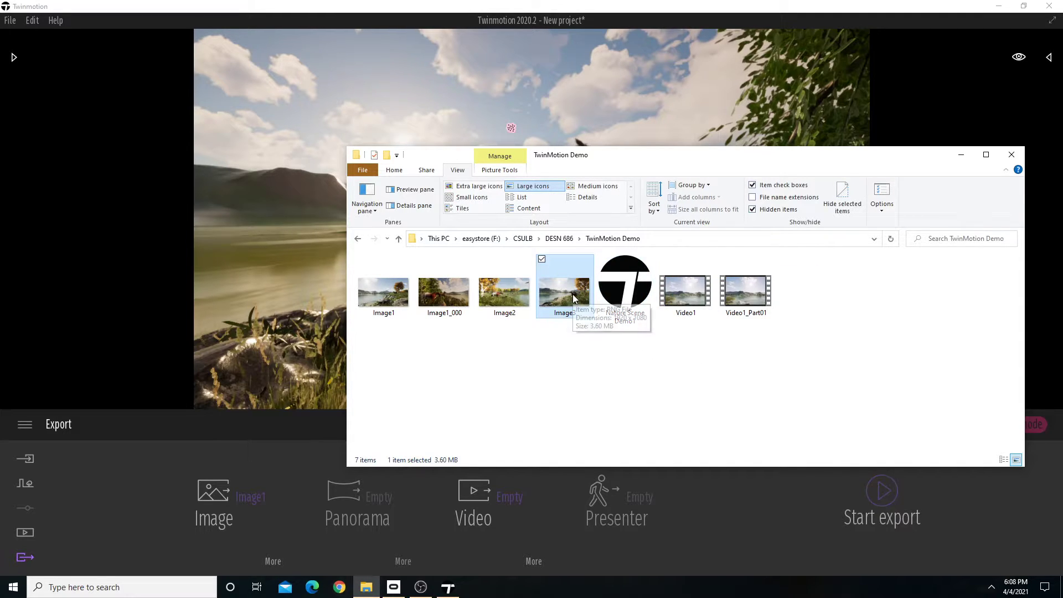
{"action": "double_click", "coordinate": [581, 293]}
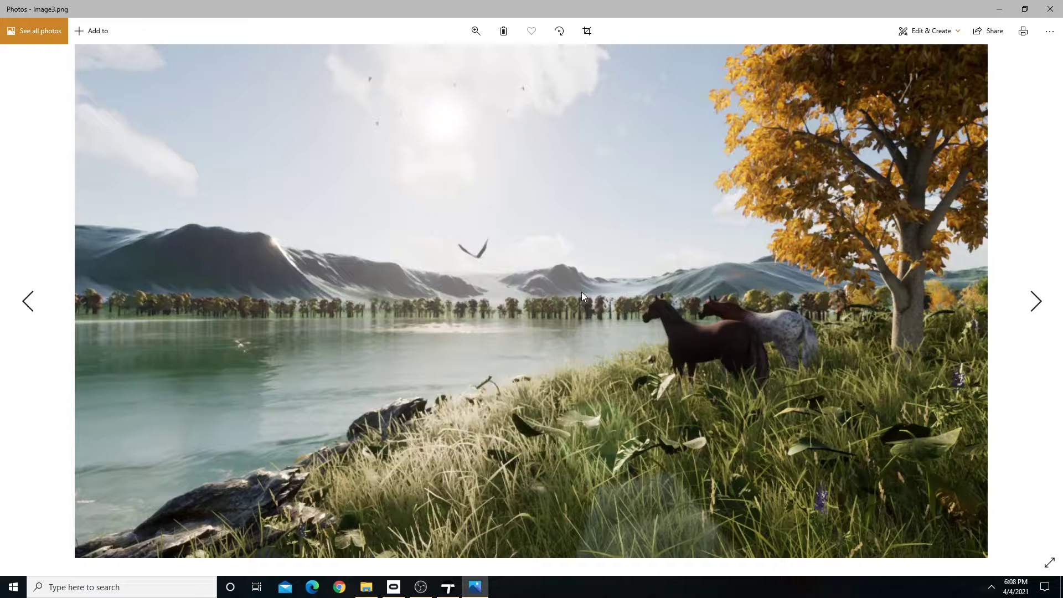
{"action": "left_click", "coordinate": [1056, 4]}
Check the Image1_000 and Image1 files against the image selected for export in Twinmotion, and return to the File Explorer folder.
{"action": "left_click", "coordinate": [443, 292]}
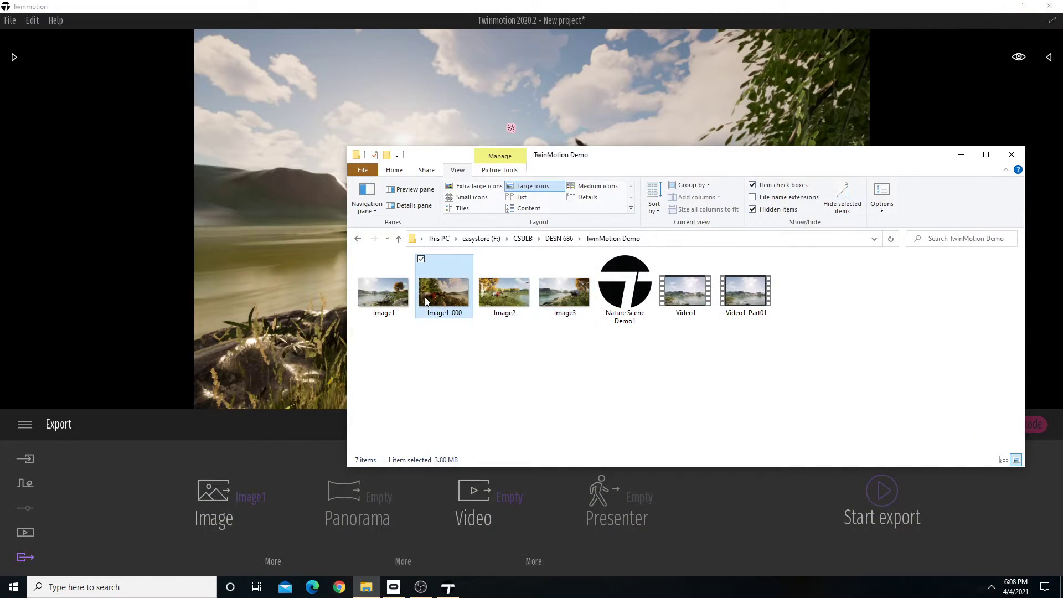
{"action": "left_click_drag", "start_coordinate": [616, 169], "coordinate": [564, 248]}
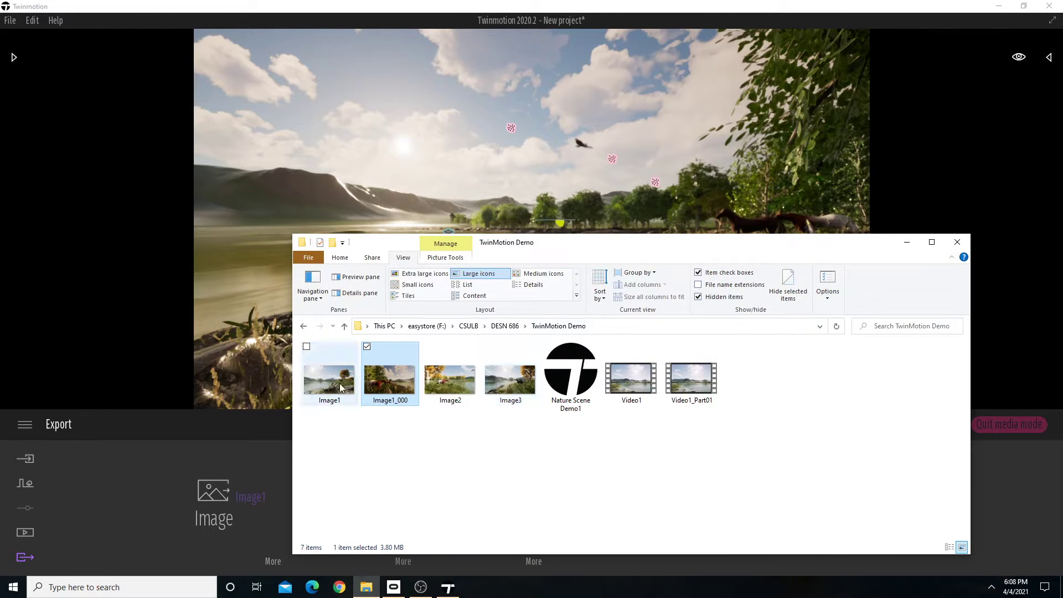
{"action": "left_click", "coordinate": [335, 406]}
{"action": "left_click", "coordinate": [542, 4]}
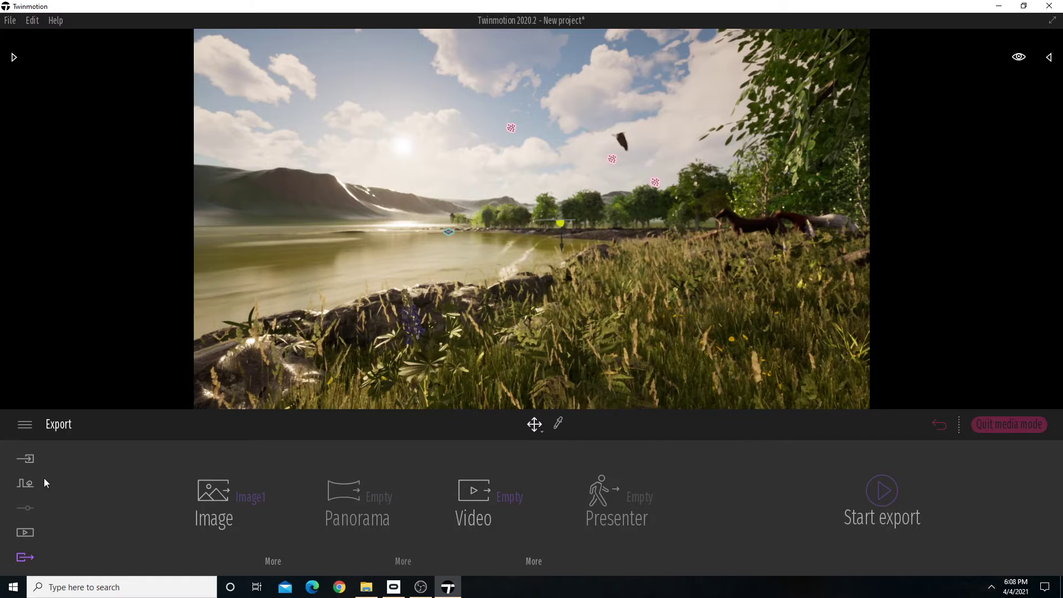
{"action": "left_click", "coordinate": [227, 494]}
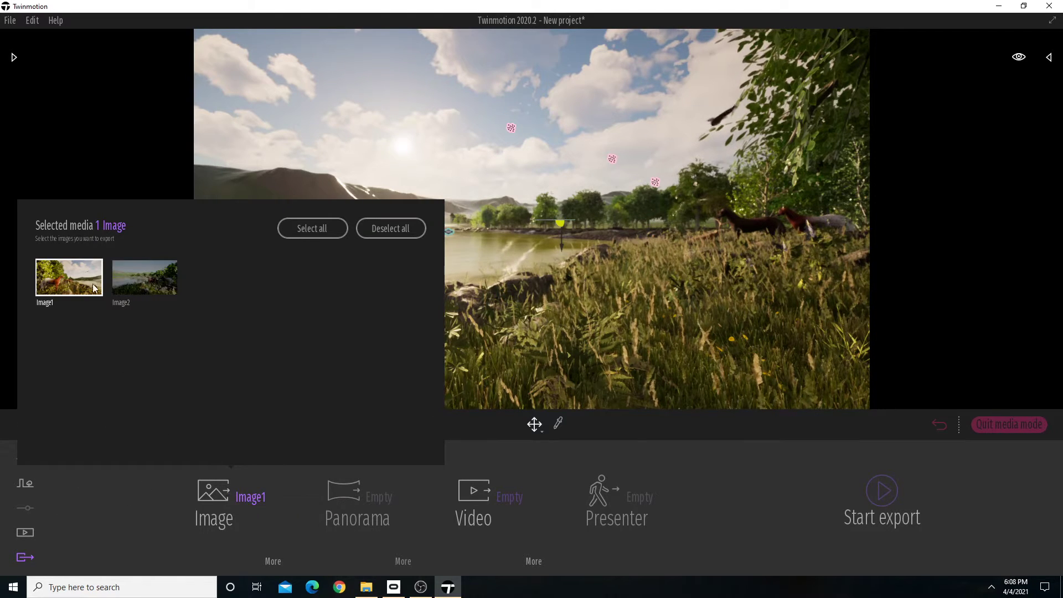
{"action": "left_click", "coordinate": [372, 594]}
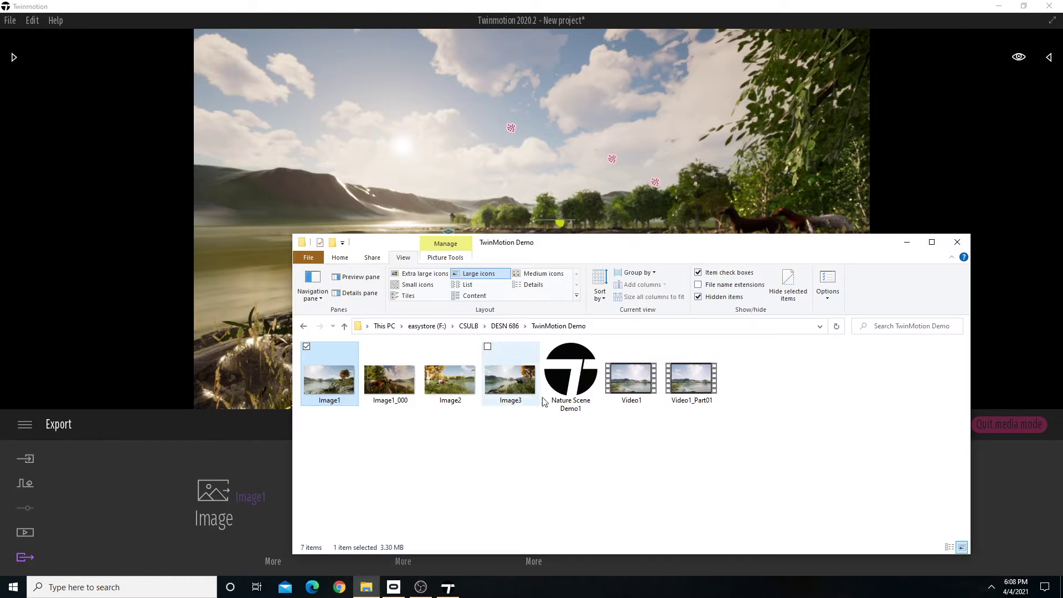
View the Image1_000 picture and close it, and delete all files from the TwinMotion Demo folder.
{"action": "double_click", "coordinate": [390, 381]}
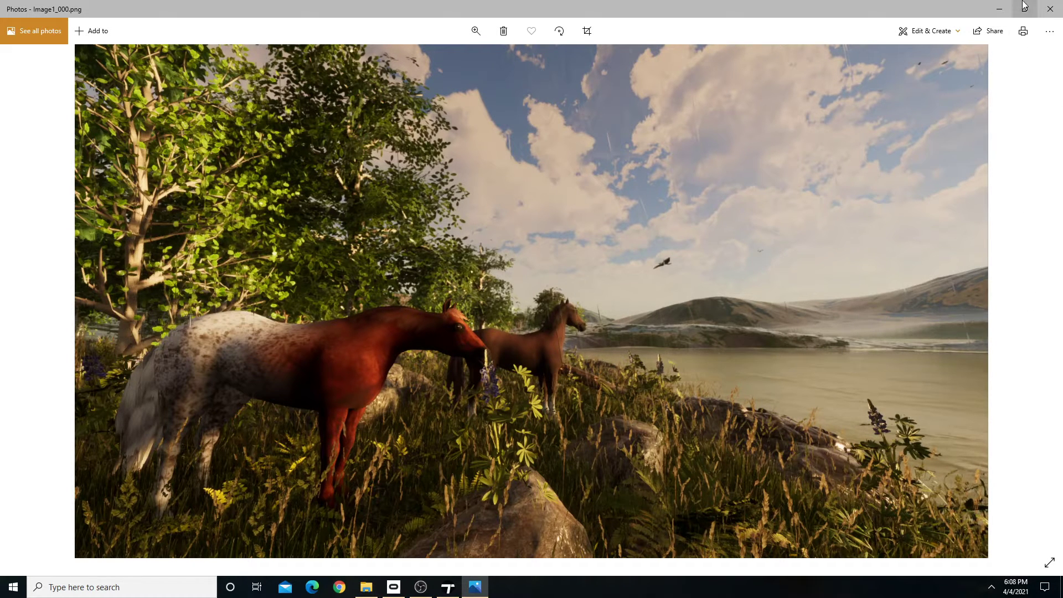
{"action": "left_click", "coordinate": [1050, 8]}
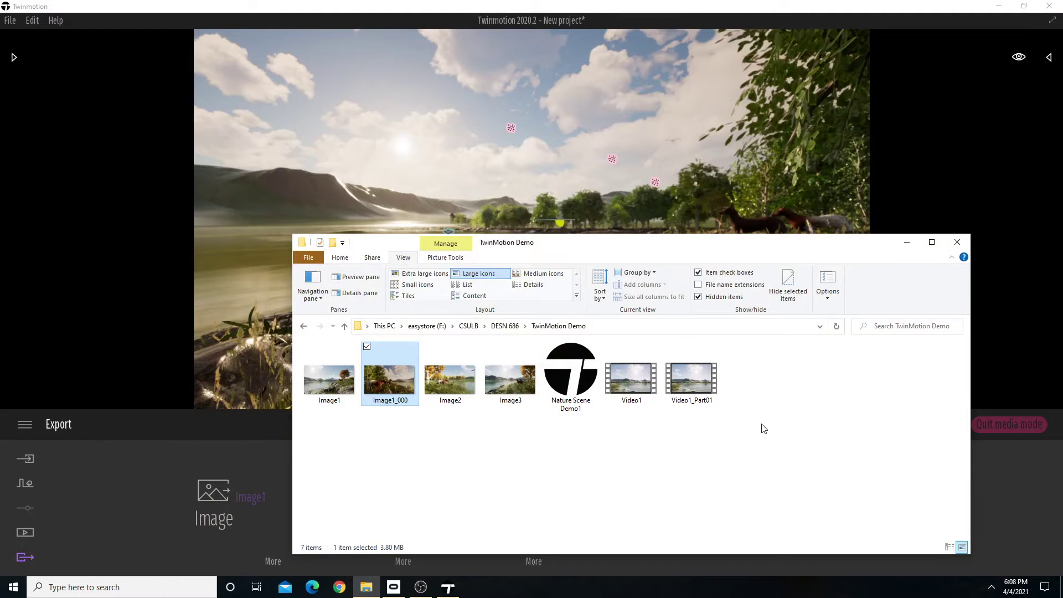
{"action": "left_click_drag", "start_coordinate": [757, 443], "coordinate": [271, 352]}
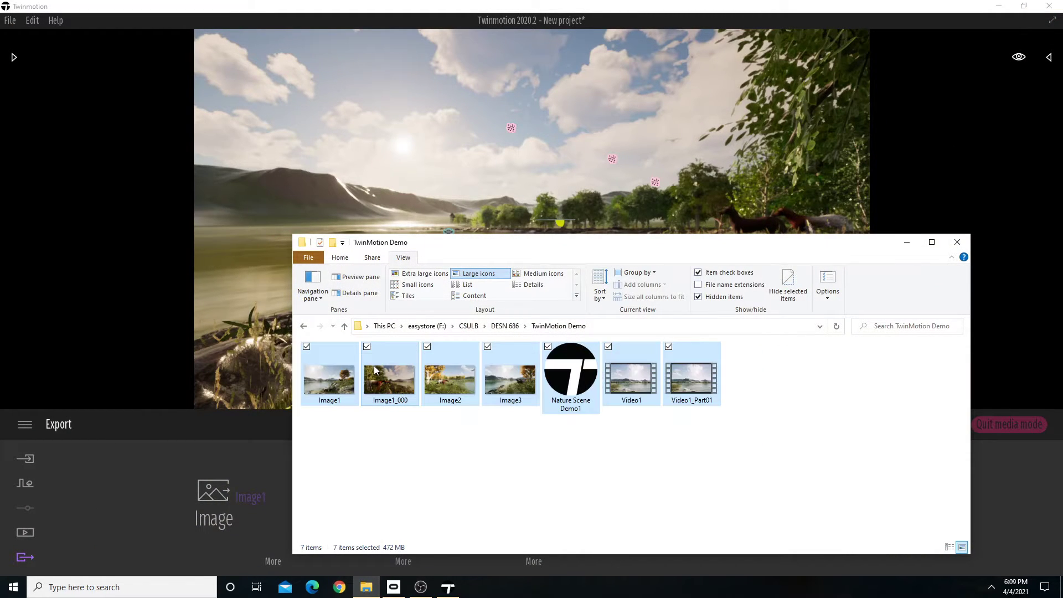
{"action": "right_click", "coordinate": [373, 366]}
{"action": "left_click", "coordinate": [409, 332]}
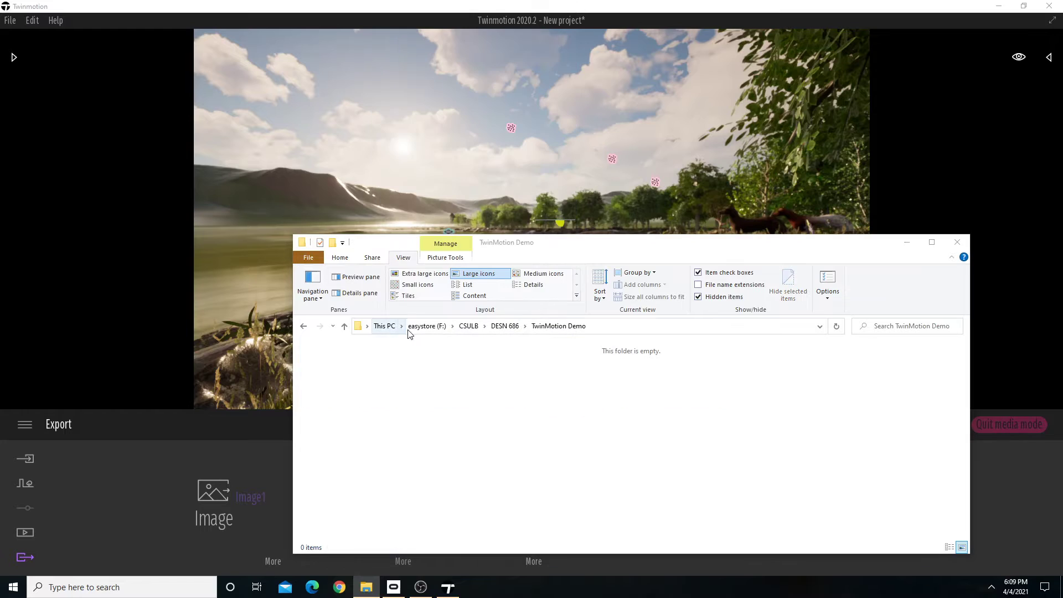
Switch back to Twinmotion, deselect all images from the export, and select Video1 as the video to export.
{"action": "left_click", "coordinate": [674, 11]}
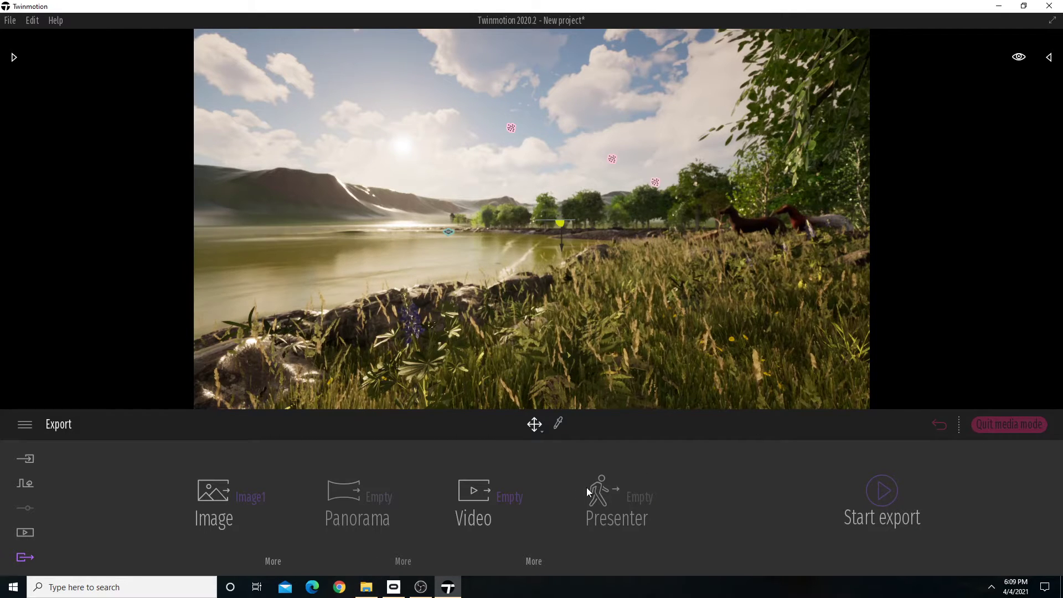
{"action": "left_click", "coordinate": [253, 498]}
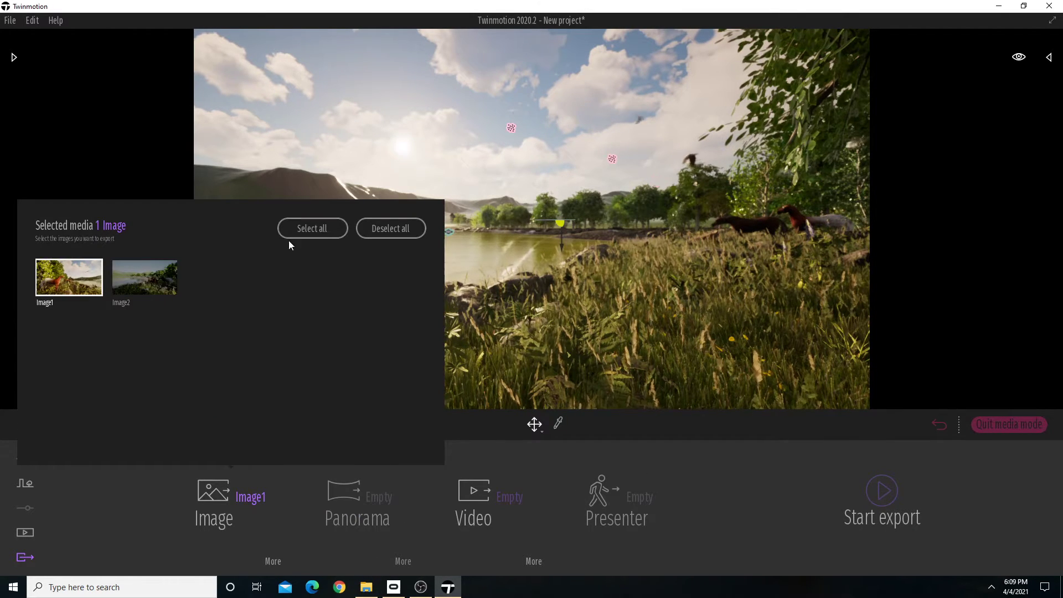
{"action": "left_click", "coordinate": [401, 235]}
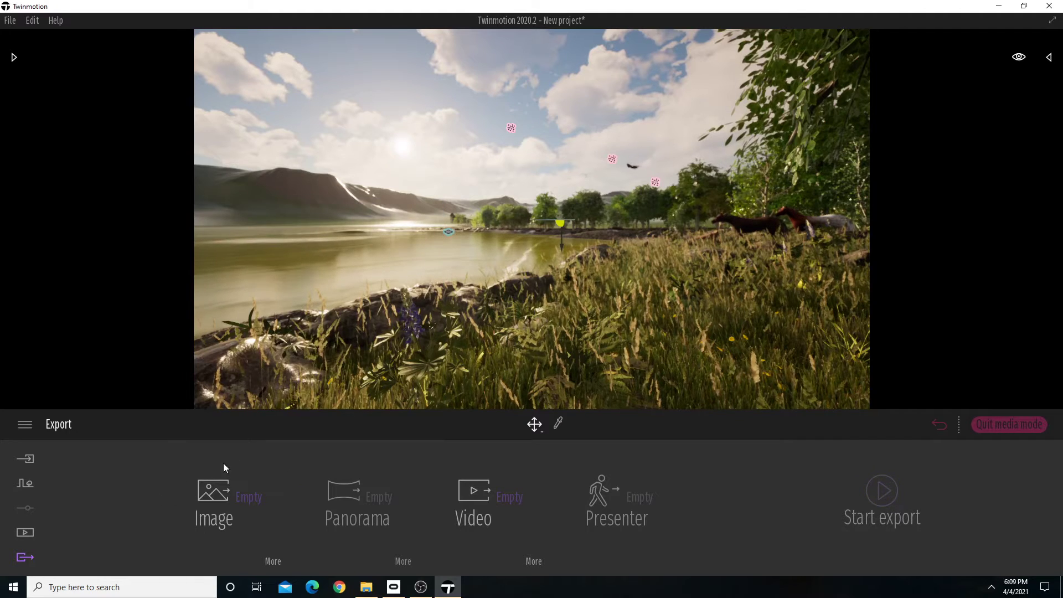
{"action": "left_click", "coordinate": [510, 497]}
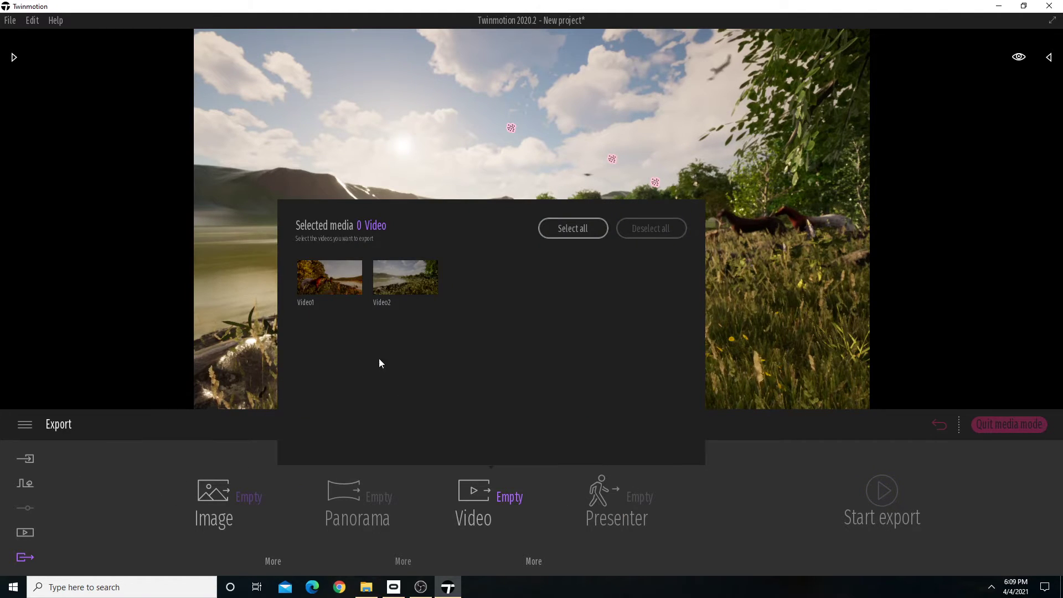
{"action": "left_click", "coordinate": [342, 270]}
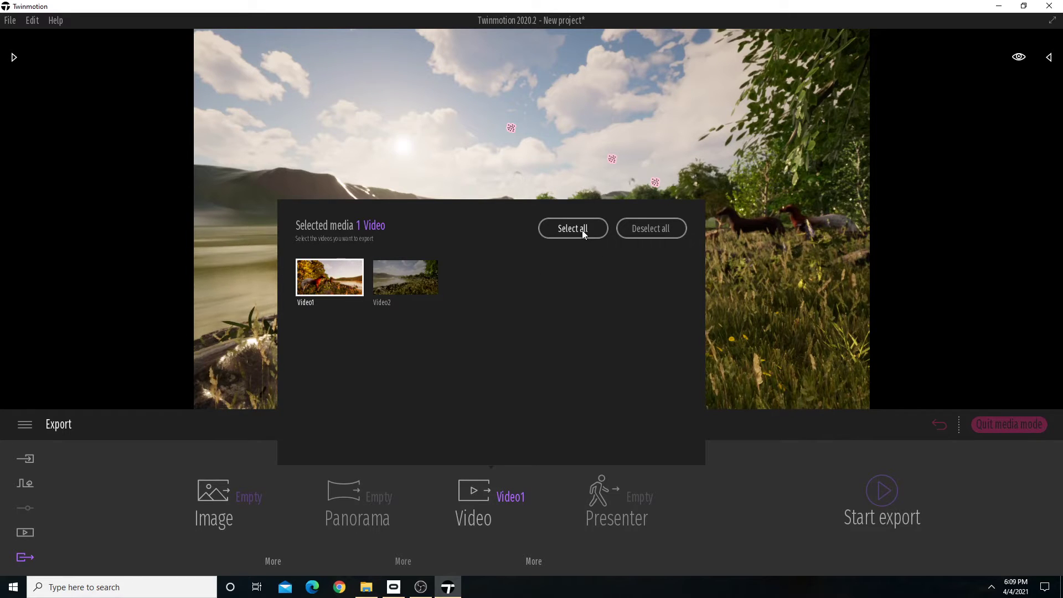
{"action": "left_click", "coordinate": [325, 277]}
{"action": "left_click", "coordinate": [326, 277]}
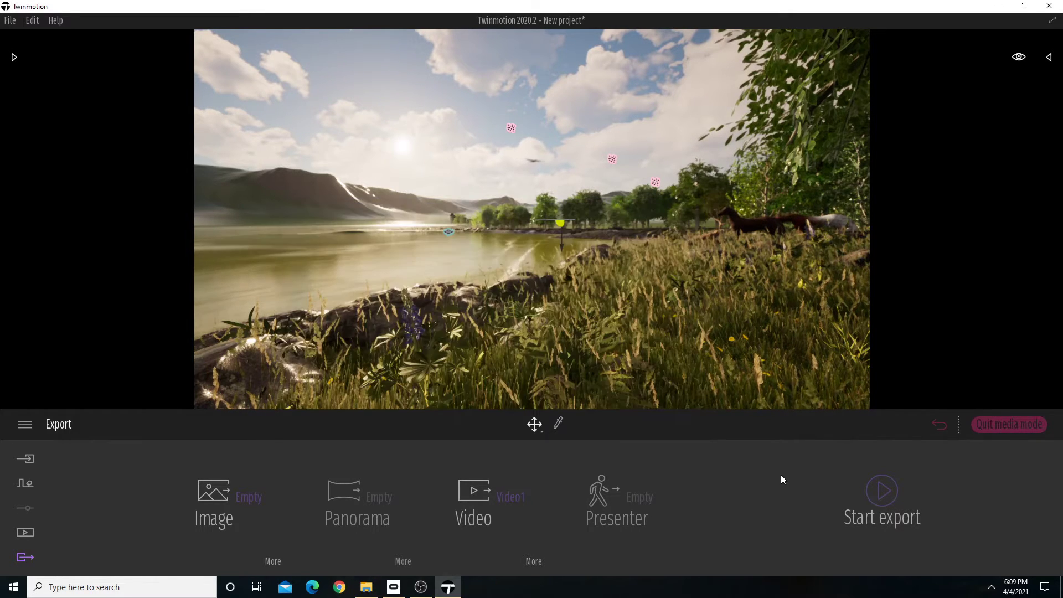
In the video export settings, set Refinement to High and turn Max lighting on.
{"action": "left_click", "coordinate": [533, 562]}
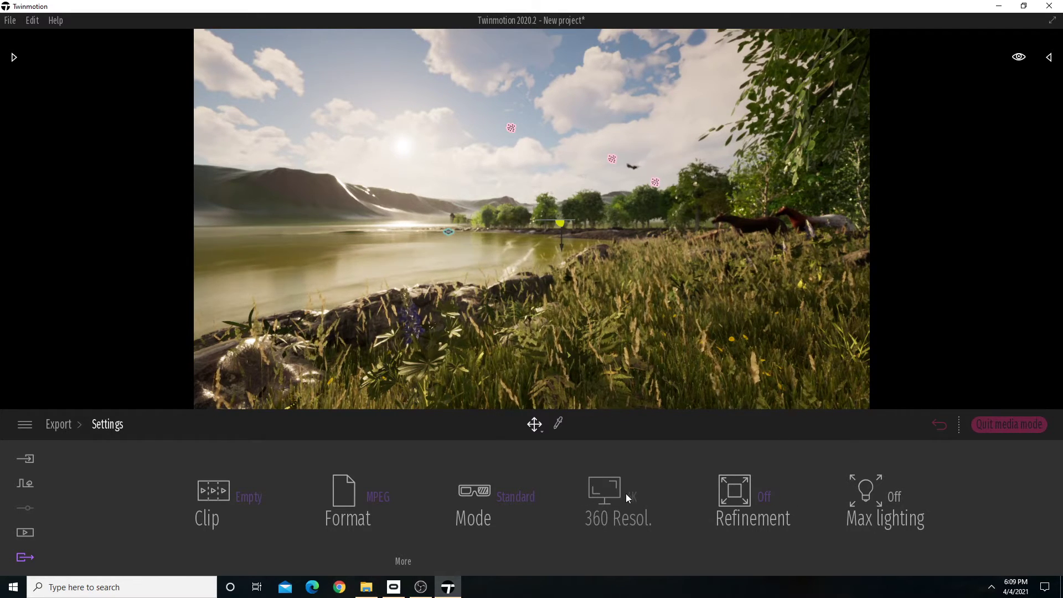
{"action": "left_click", "coordinate": [405, 562]}
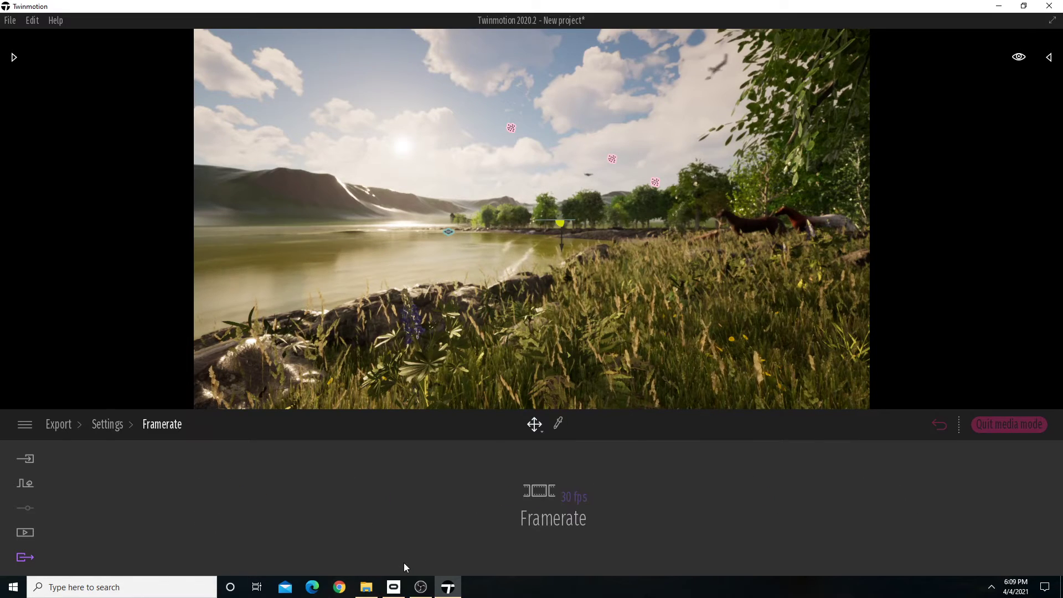
{"action": "left_click", "coordinate": [116, 425]}
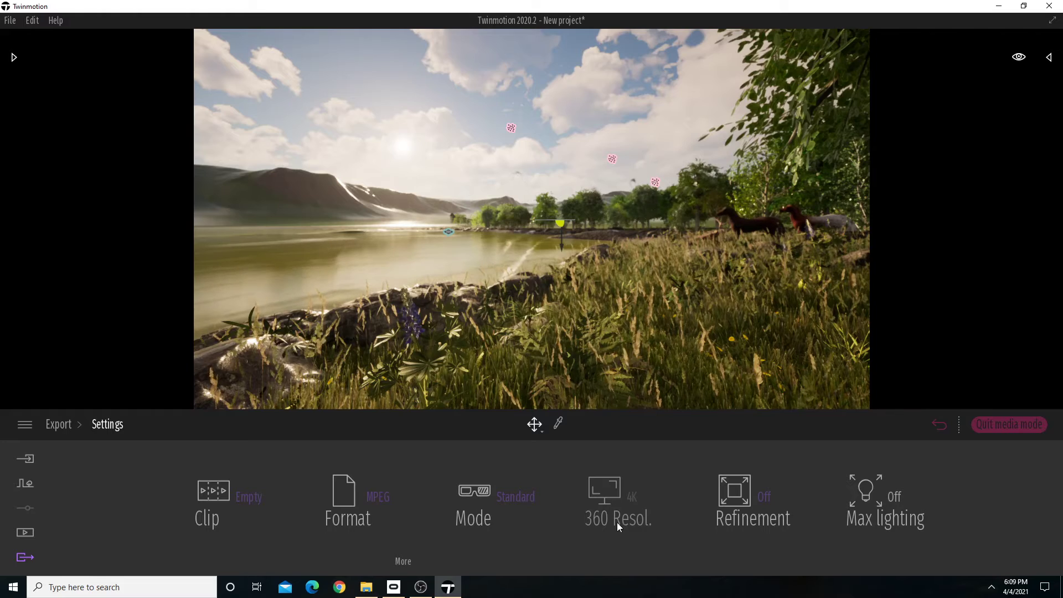
{"action": "left_click", "coordinate": [764, 496]}
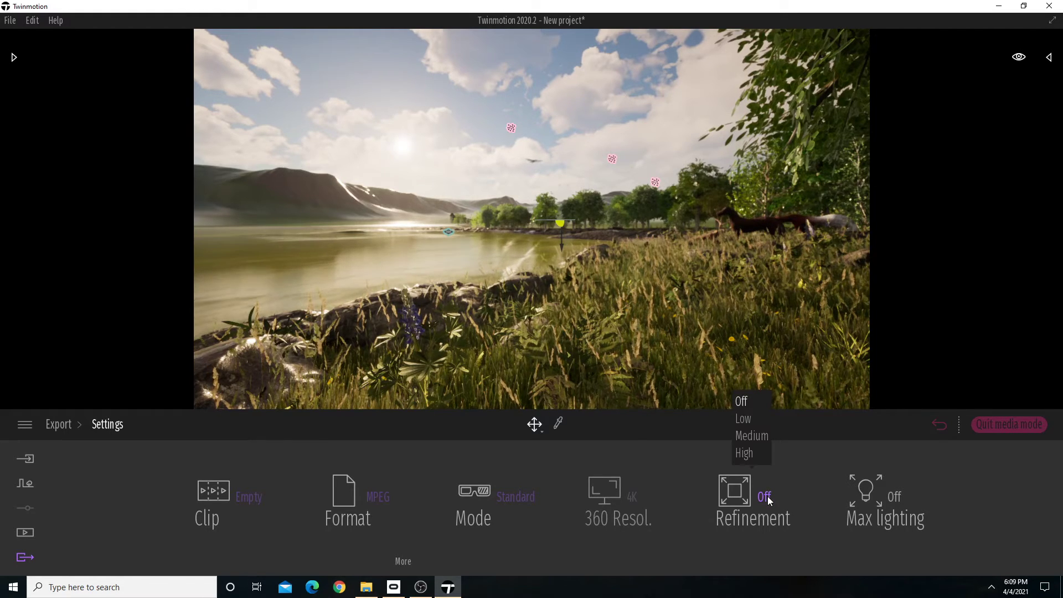
{"action": "left_click", "coordinate": [744, 454]}
{"action": "left_click", "coordinate": [904, 500]}
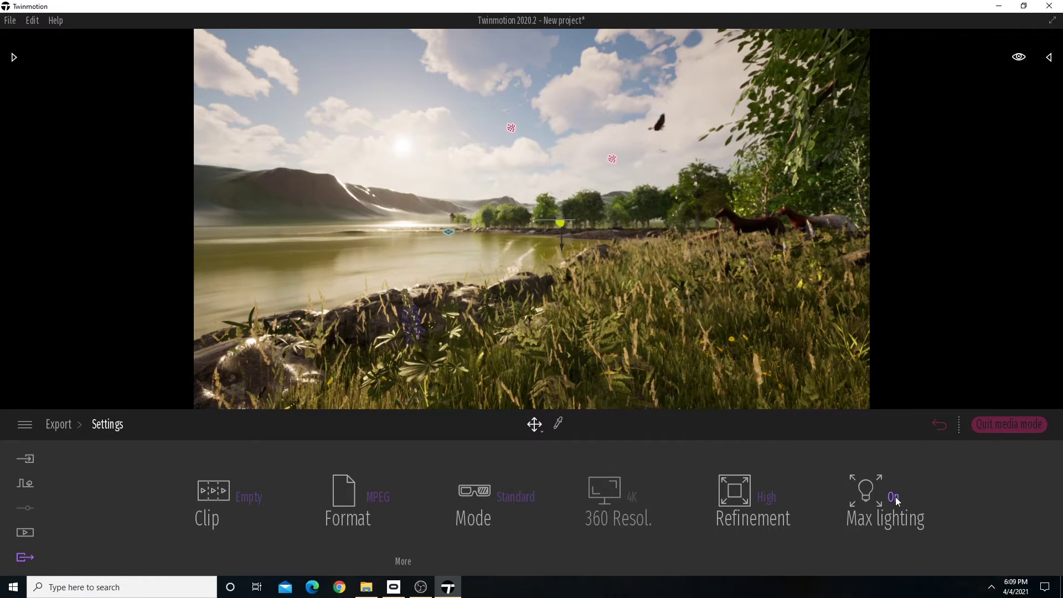
Select Video1_Part01 as the clip to export and check the framerate setting.
{"action": "left_click", "coordinate": [254, 500]}
{"action": "left_click", "coordinate": [81, 280]}
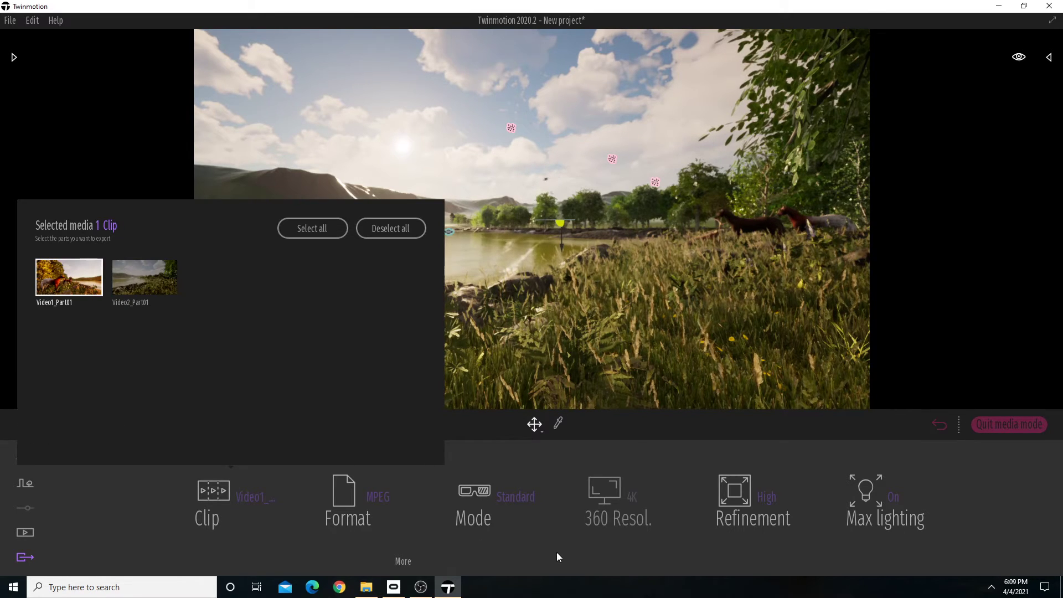
{"action": "left_click", "coordinate": [228, 513]}
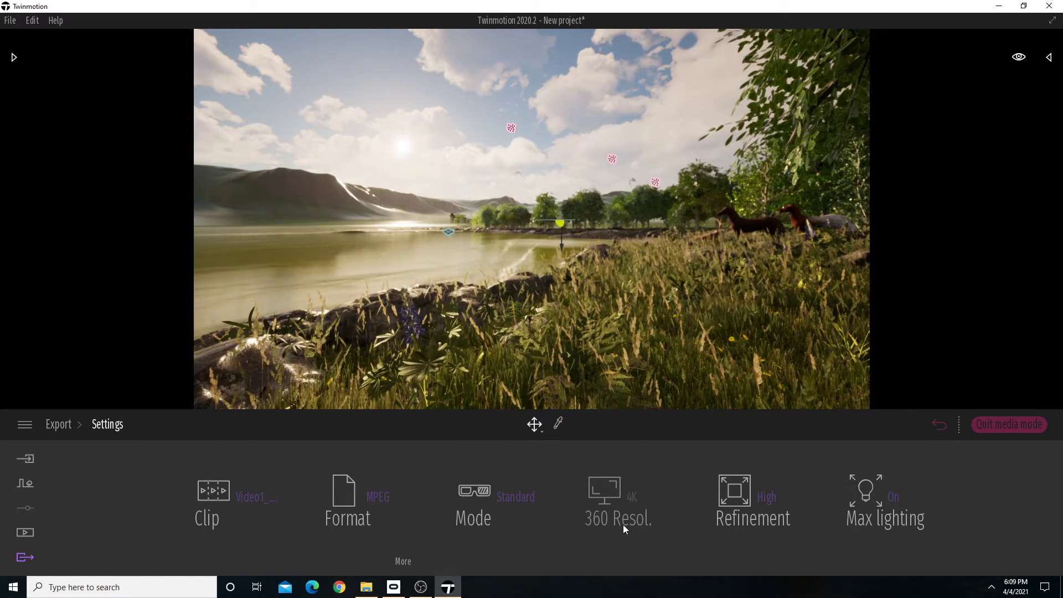
{"action": "left_click", "coordinate": [404, 563]}
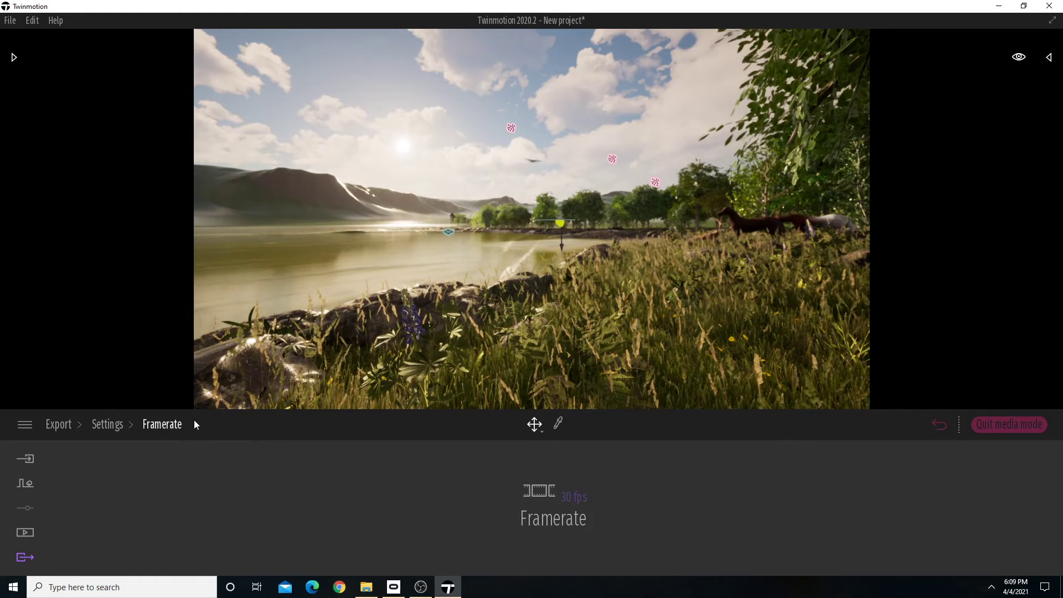
{"action": "left_click", "coordinate": [109, 425]}
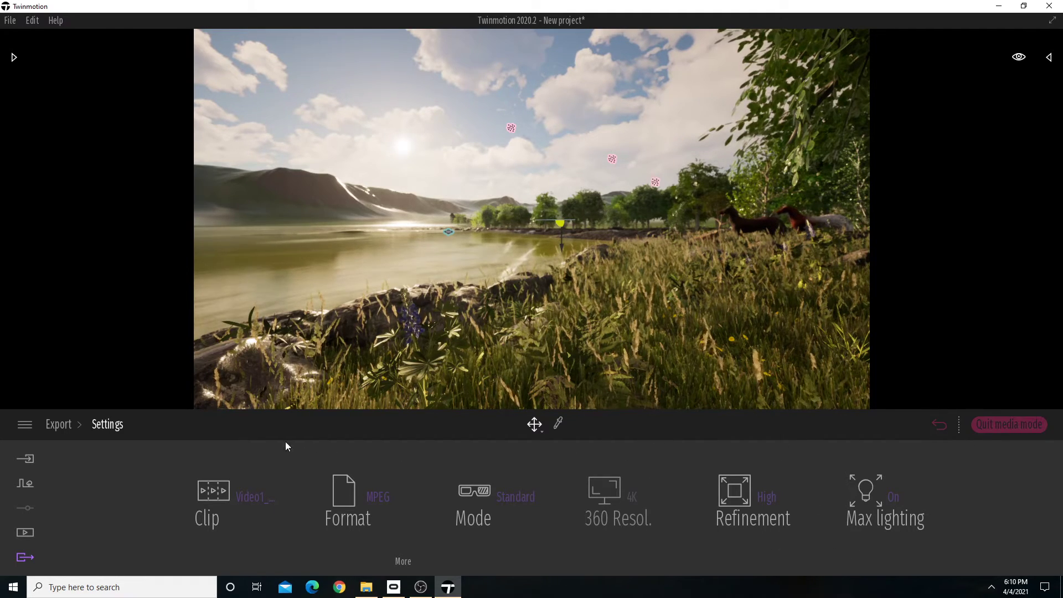
Start exporting Video1 to the TwinMotion Demo folder under CSULB > DESN 686 on easystore (F:).
{"action": "left_click", "coordinate": [59, 425]}
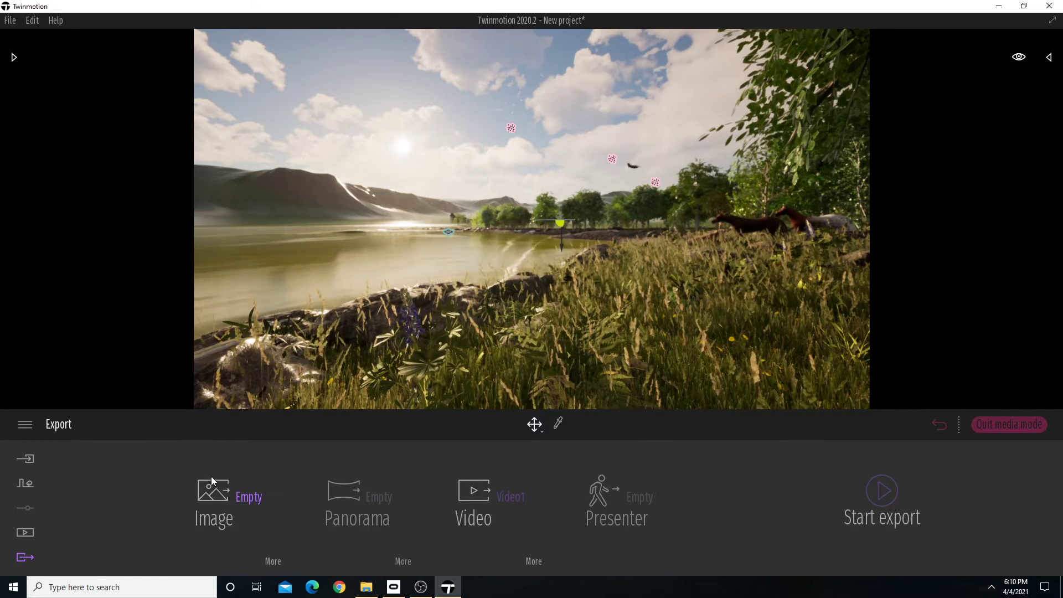
{"action": "left_click", "coordinate": [885, 490]}
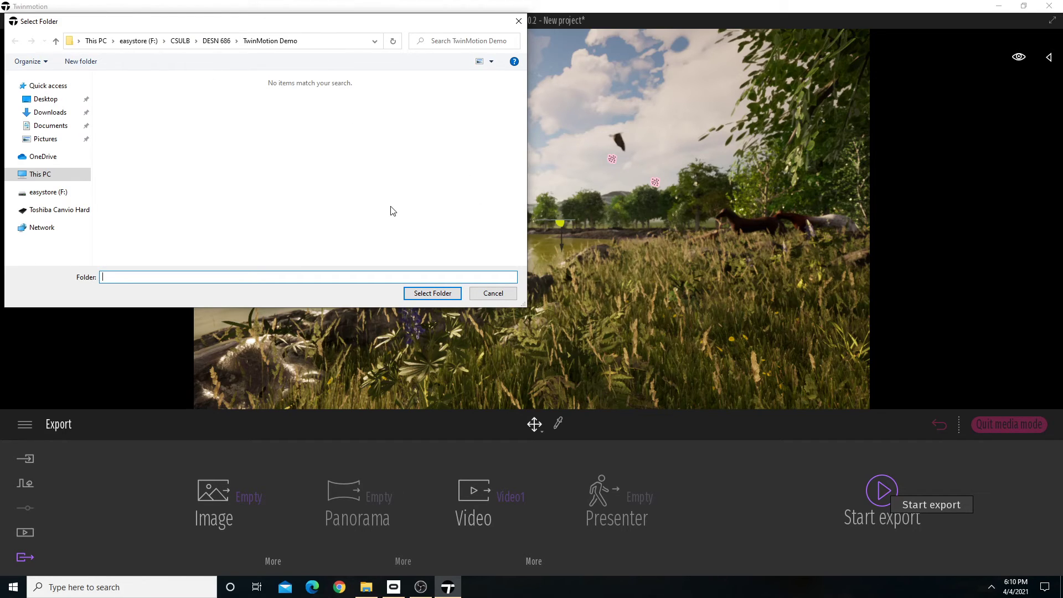
{"action": "left_click_drag", "start_coordinate": [288, 24], "coordinate": [347, 181]}
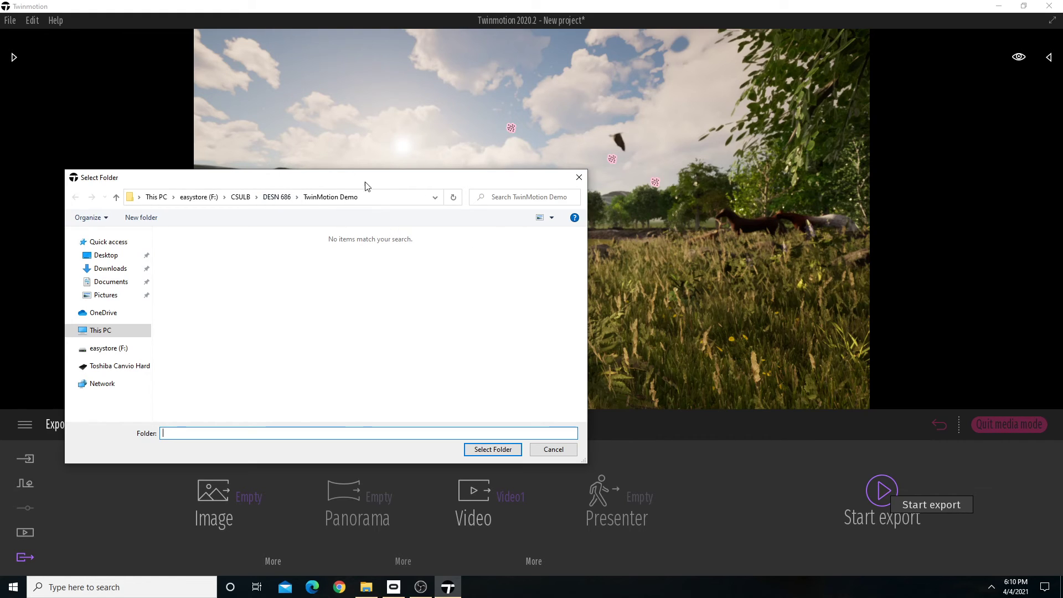
{"action": "left_click", "coordinate": [481, 445]}
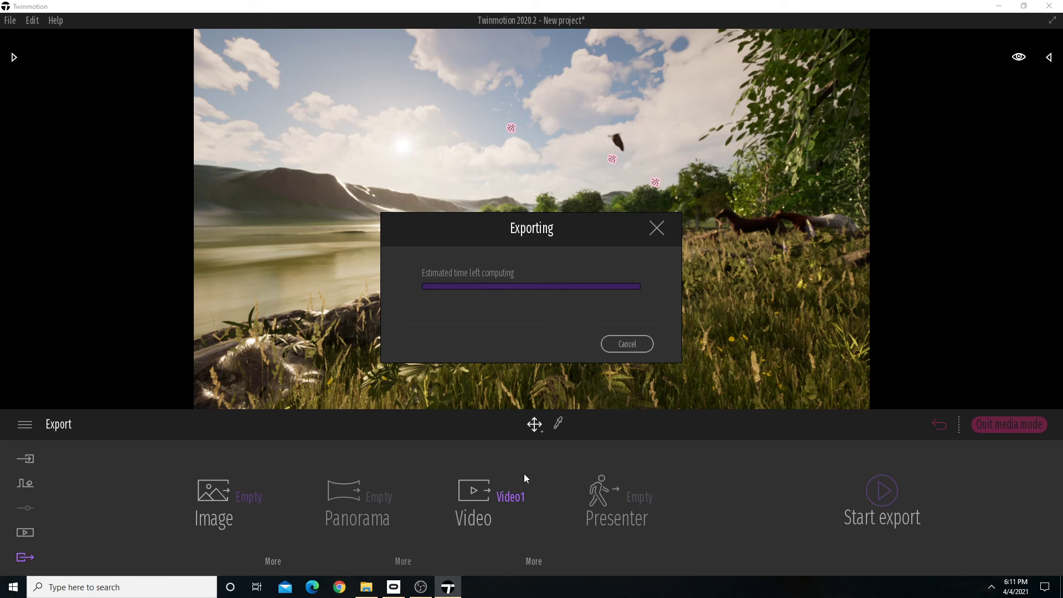
{"action": "left_click", "coordinate": [421, 587]}
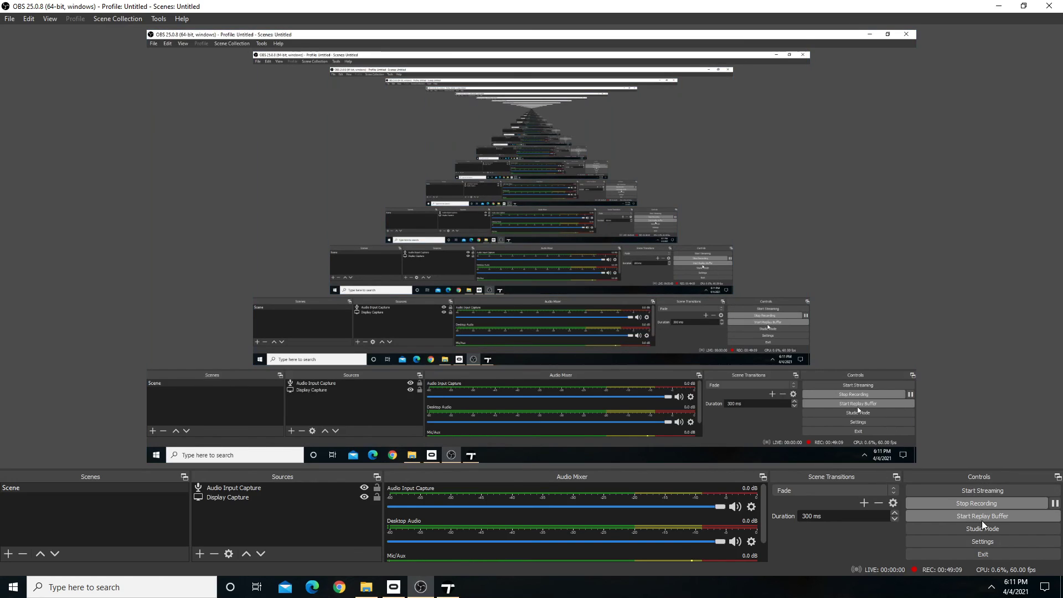